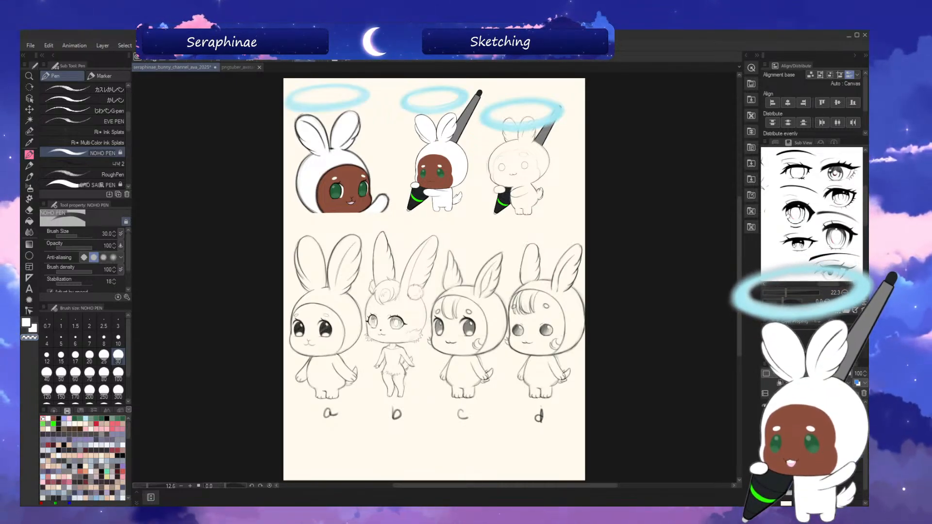
# - Open the pngtuber avatar document and compare the talking and drawing stances by repeatedly showing and hiding the talking stance
pyautogui.click(238, 67)
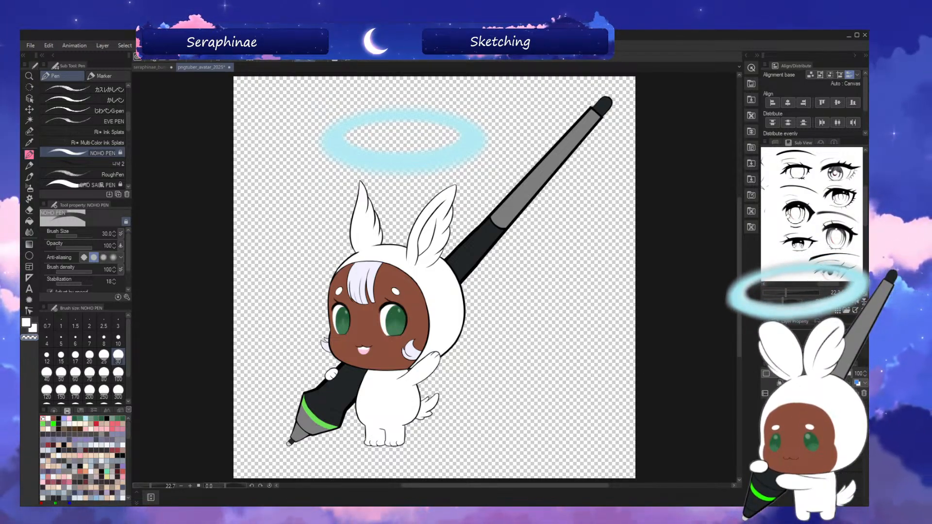
pyautogui.click(765, 451)
pyautogui.click(765, 439)
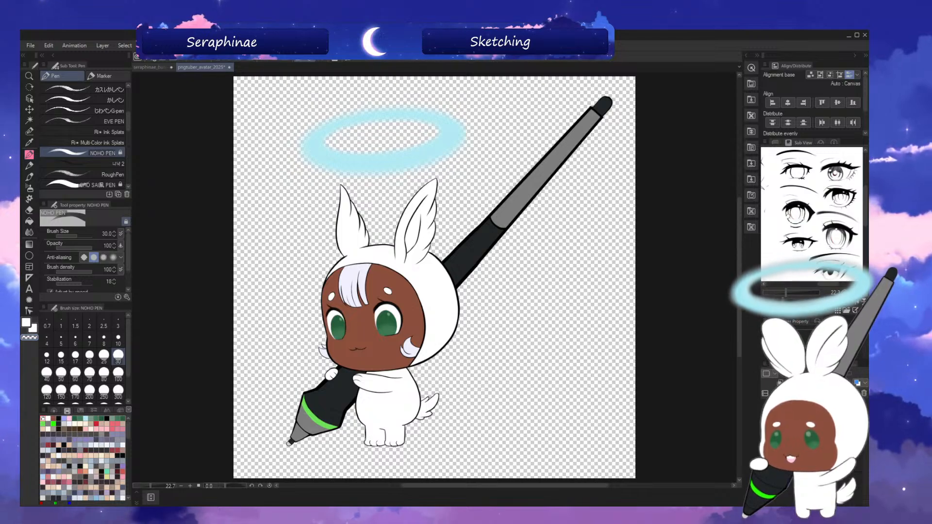
pyautogui.click(766, 440)
pyautogui.click(765, 439)
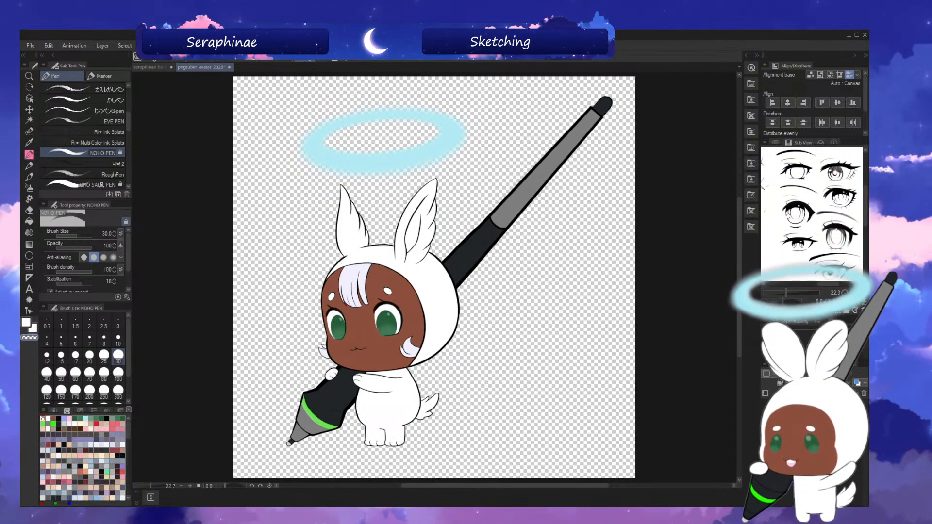
pyautogui.click(765, 439)
pyautogui.click(765, 439)
pyautogui.click(765, 440)
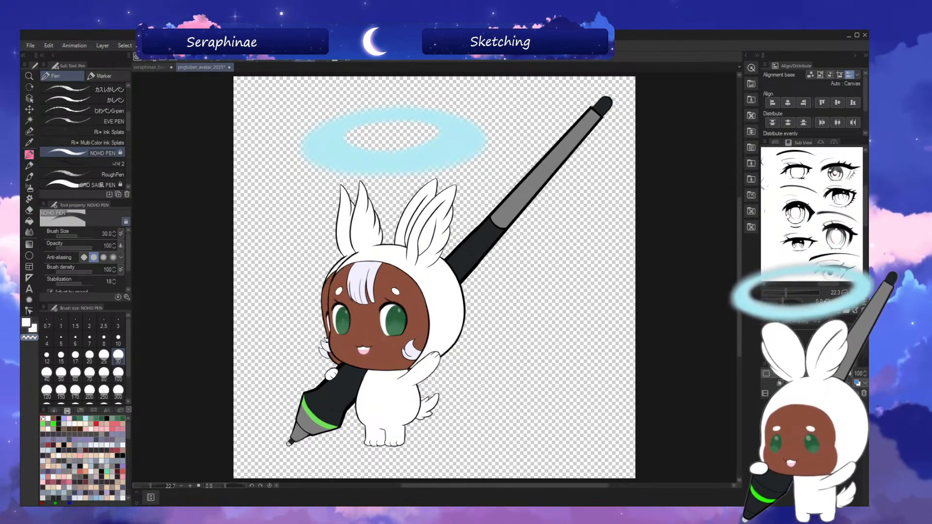
pyautogui.click(765, 439)
pyautogui.click(765, 439)
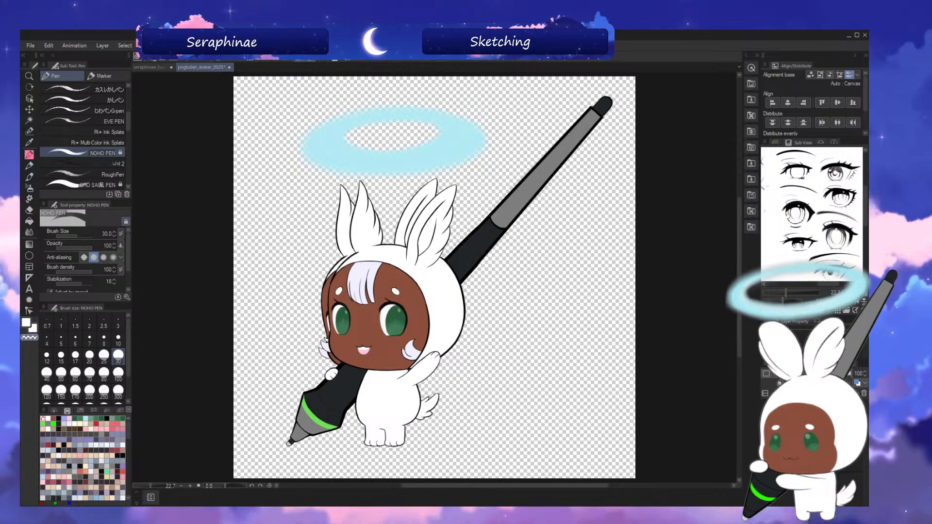
pyautogui.click(765, 439)
pyautogui.click(766, 439)
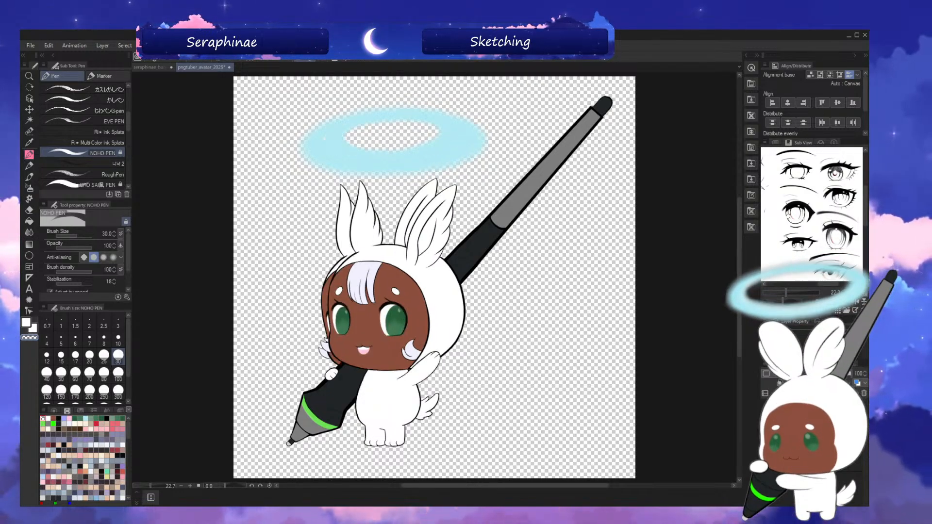
pyautogui.click(765, 440)
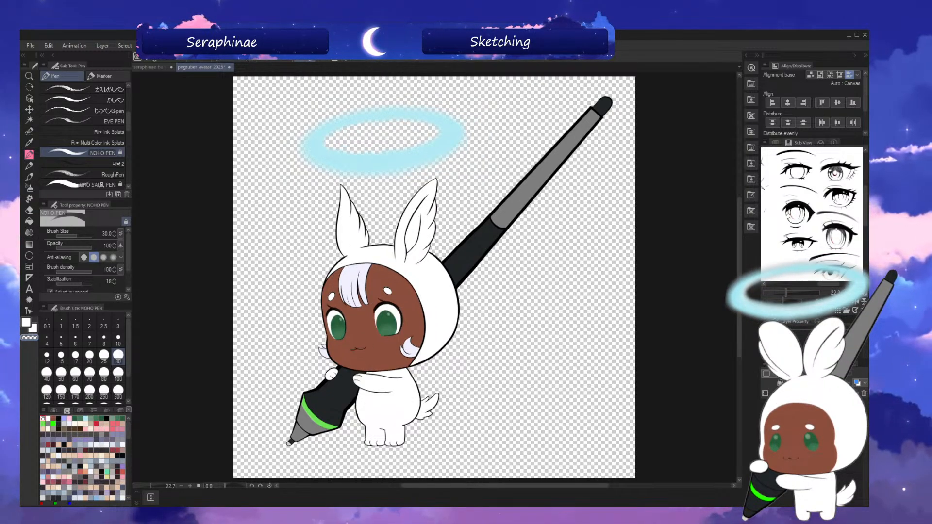
pyautogui.click(765, 439)
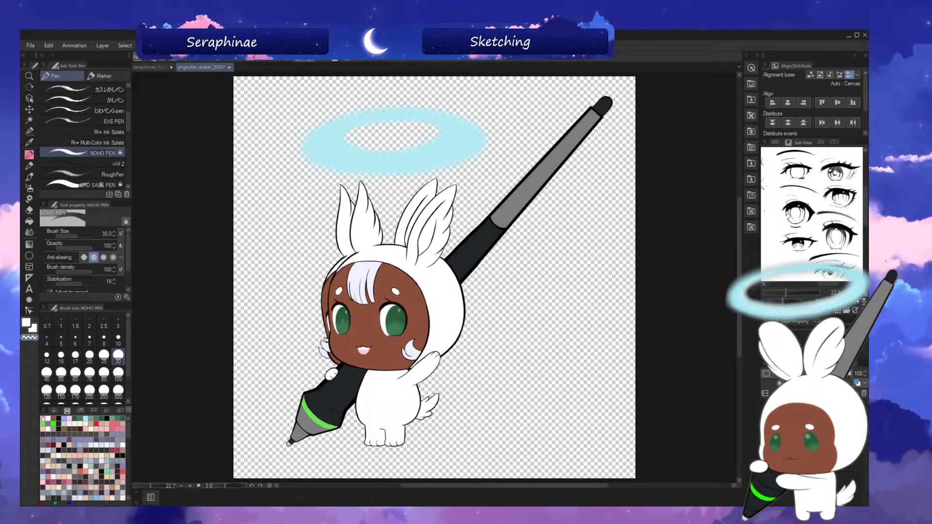
pyautogui.click(765, 439)
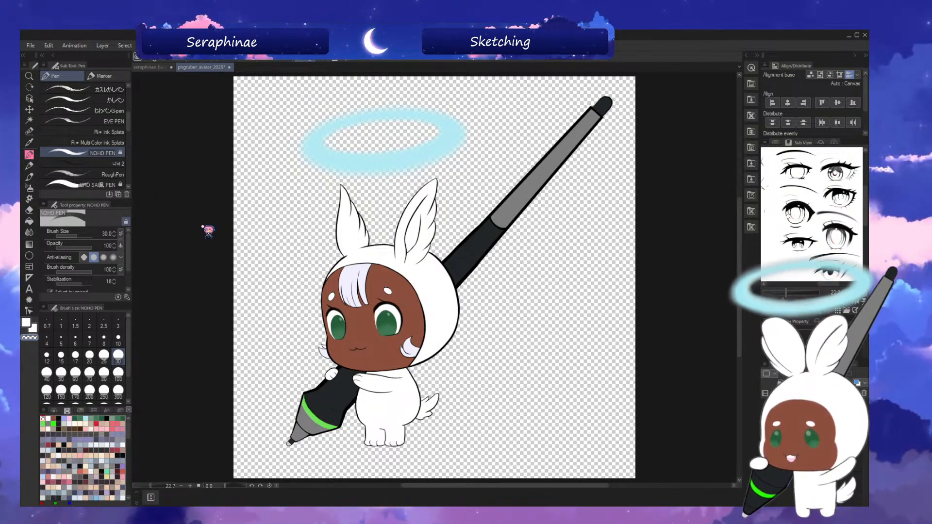
# - Place the bunny concept sheet and the avatar document side by side to compare both stances with the sketches, adjusting the split between them
pyautogui.click(150, 68)
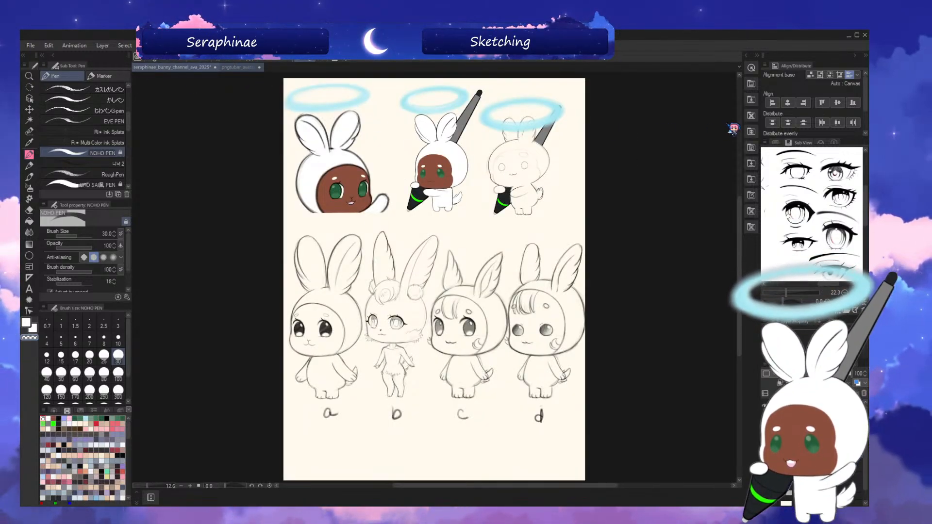
pyautogui.moveTo(746, 129); pyautogui.dragTo(745, 129)
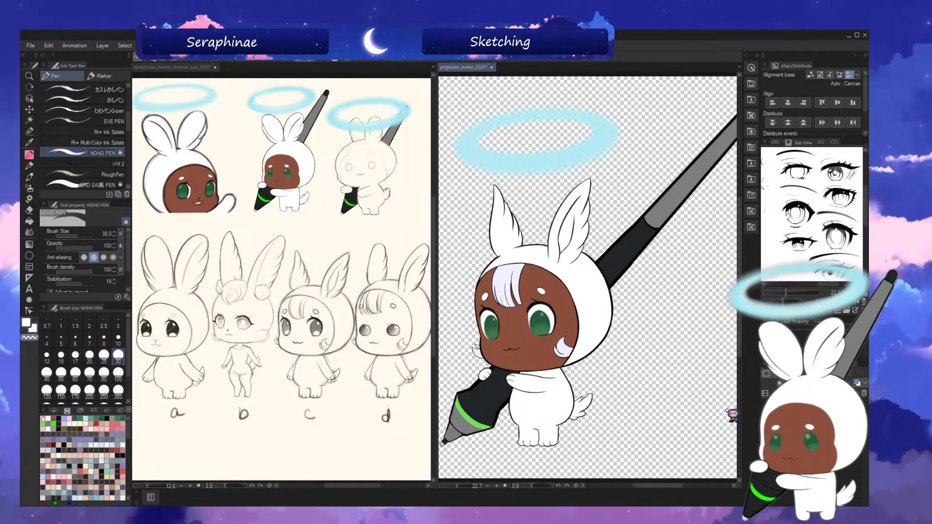
pyautogui.click(765, 423)
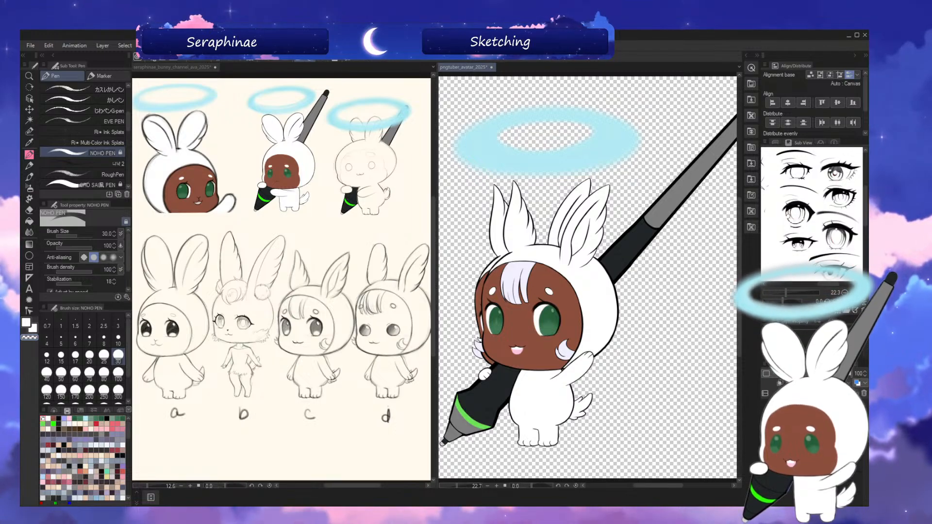
pyautogui.click(765, 422)
pyautogui.click(765, 422)
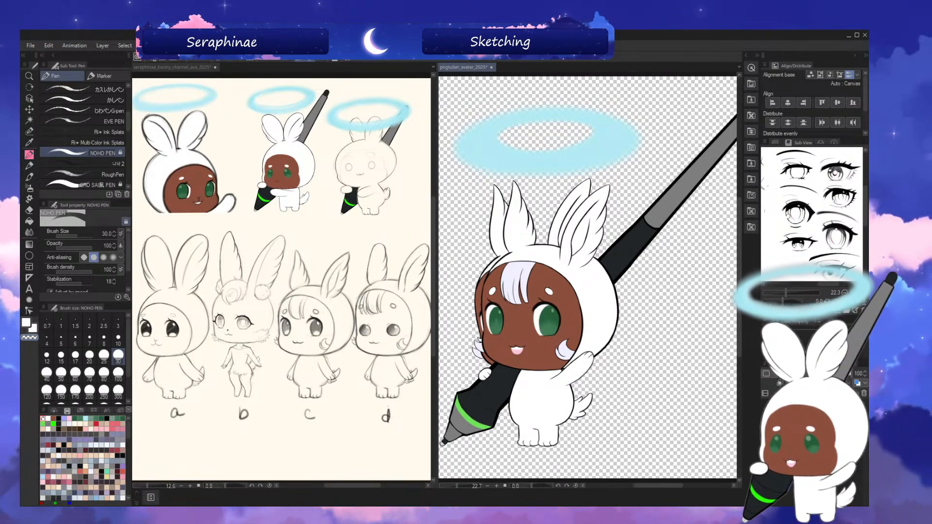
pyautogui.click(765, 422)
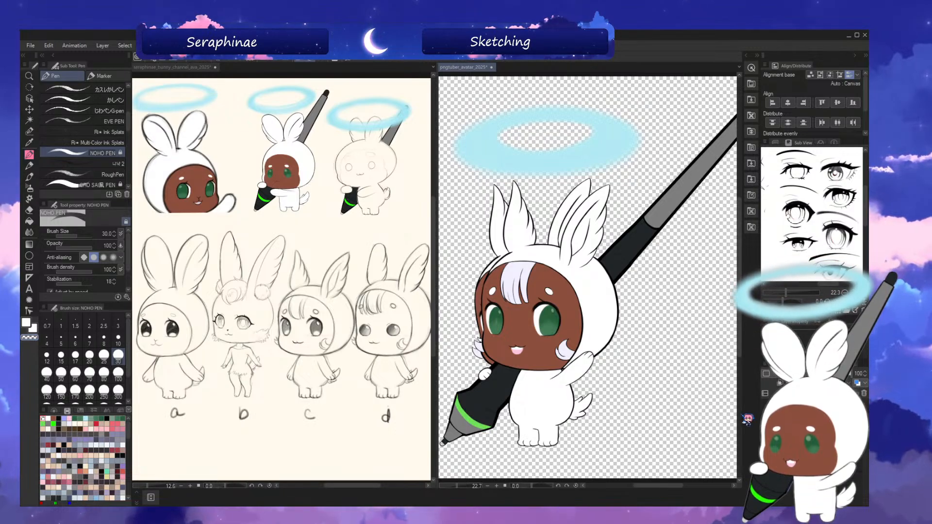
pyautogui.moveTo(434, 286); pyautogui.dragTo(290, 287)
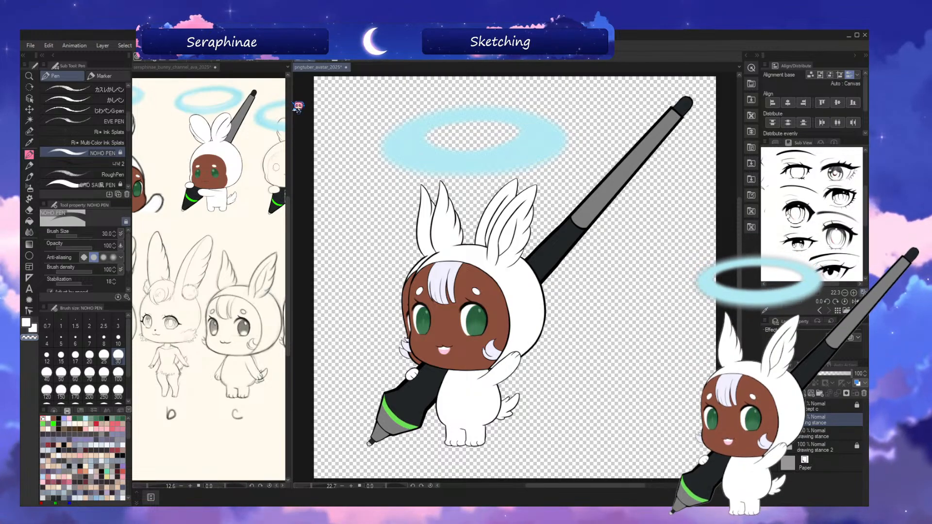
pyautogui.moveTo(290, 110); pyautogui.dragTo(487, 110)
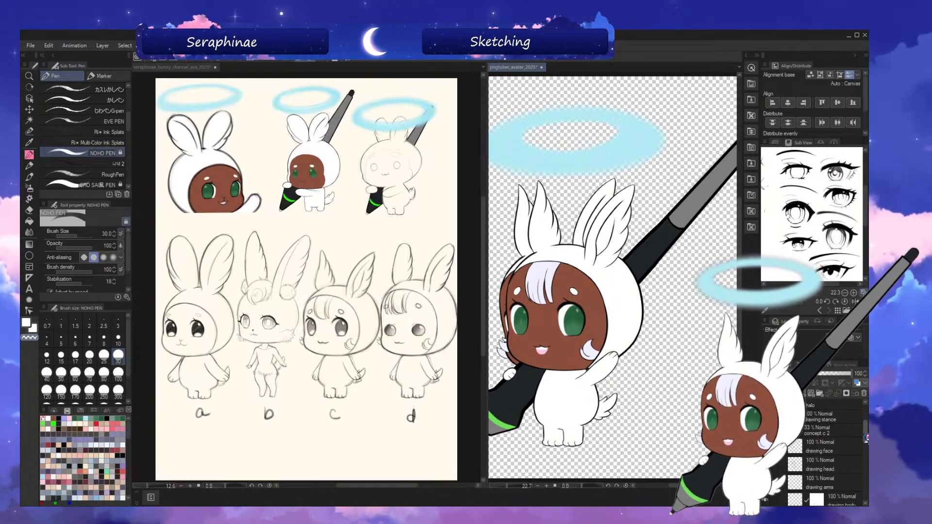
# - Merge the concept sheet and avatar documents back into one tab group
pyautogui.scroll(-5, 865, 444)
pyautogui.scroll(5, 865, 444)
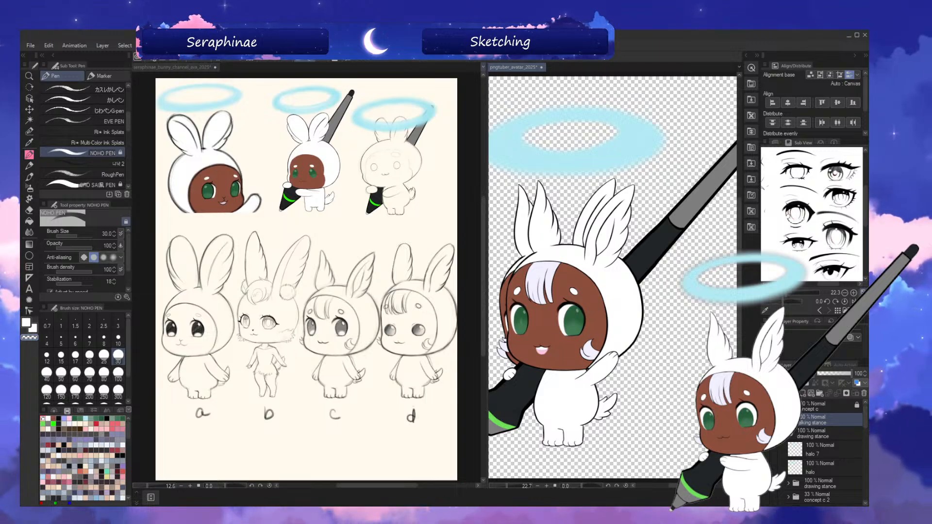
pyautogui.click(429, 85)
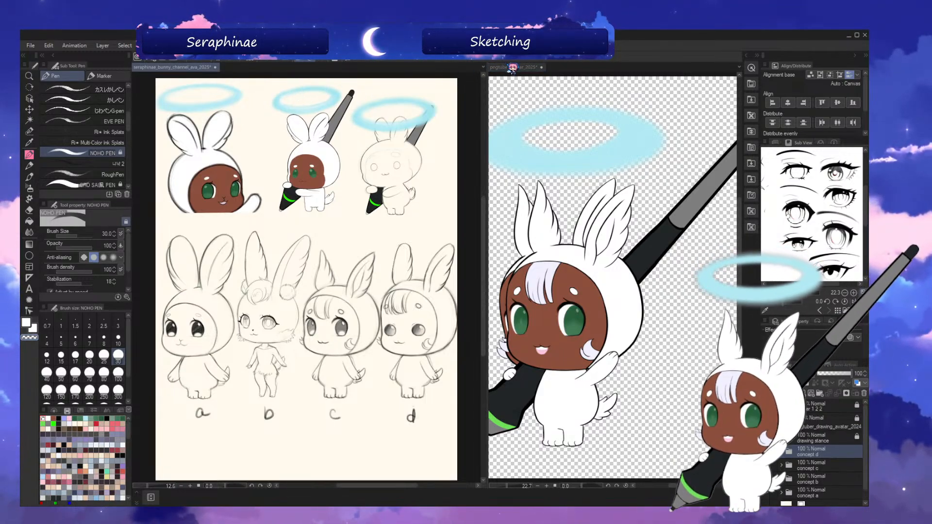
pyautogui.moveTo(231, 69); pyautogui.dragTo(234, 70)
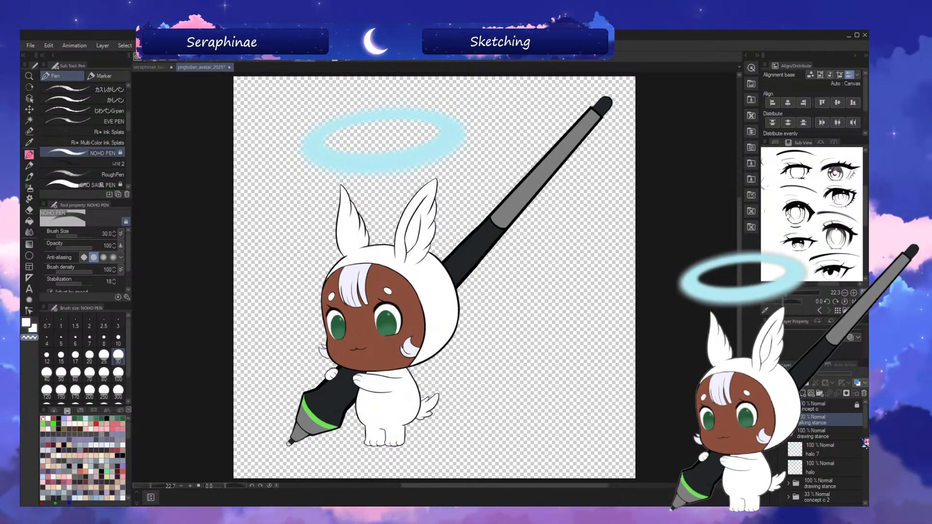
# - Identify the drawing stance's face colour layers by briefly hiding them, and select the layer directly above the skin colour layer
pyautogui.scroll(-1, 866, 428)
pyautogui.moveTo(866, 427); pyautogui.dragTo(861, 445)
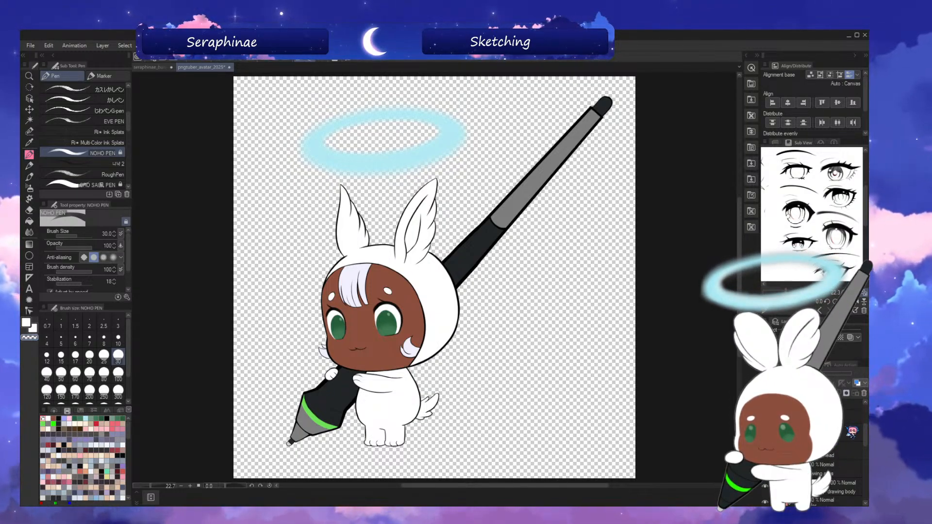
pyautogui.click(831, 434)
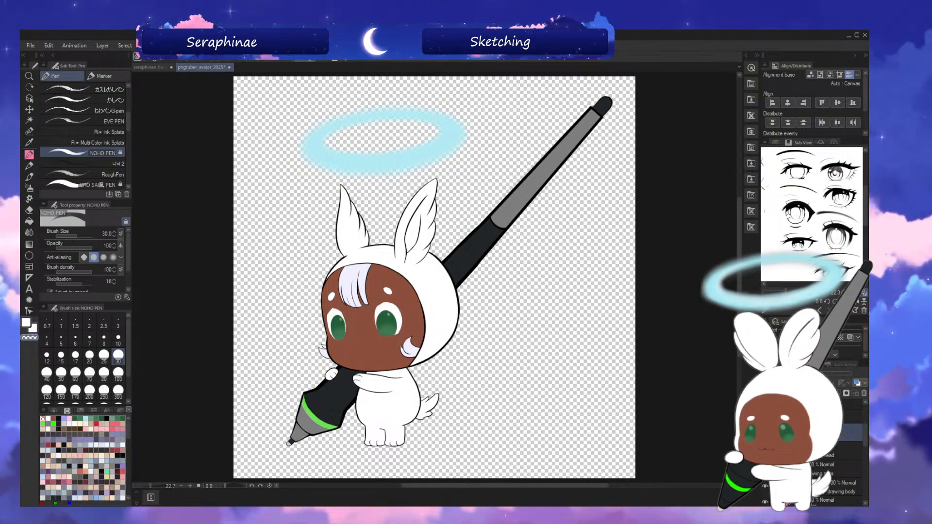
pyautogui.moveTo(866, 439); pyautogui.dragTo(866, 464)
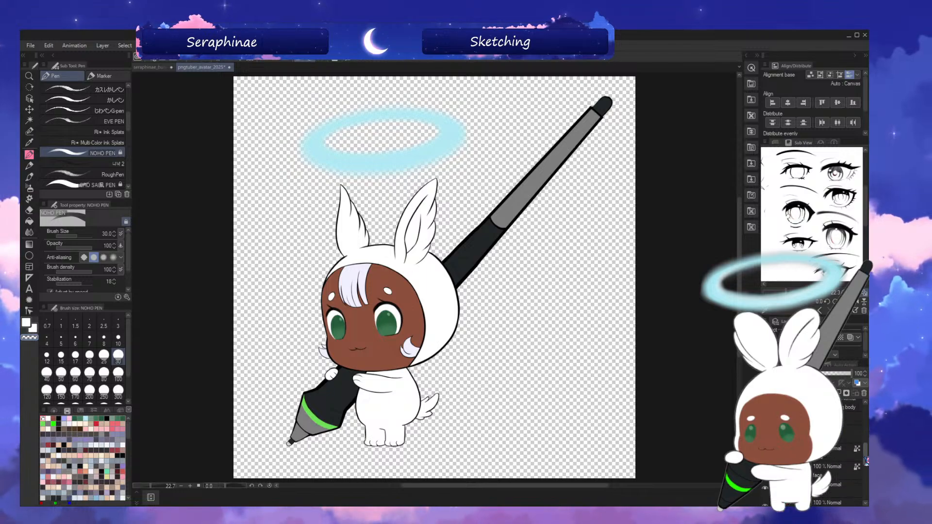
pyautogui.click(847, 445)
pyautogui.click(764, 445)
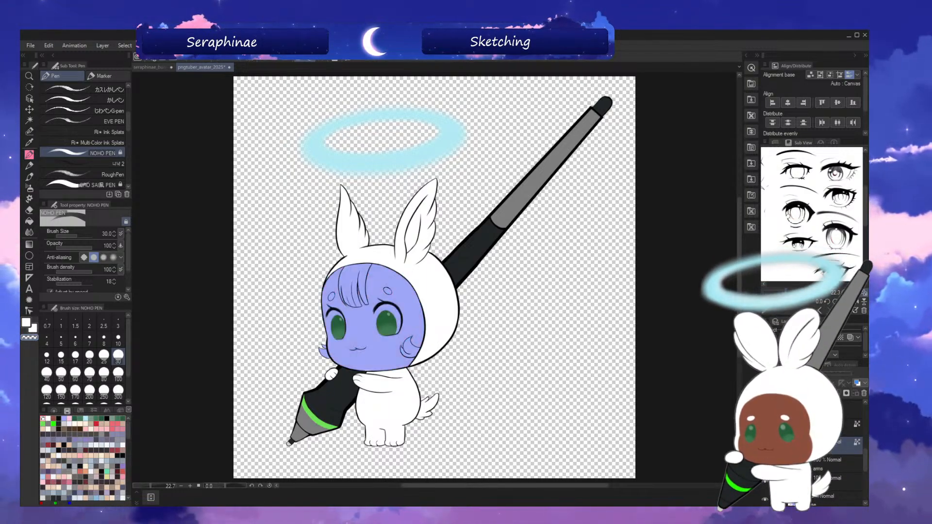
pyautogui.click(765, 445)
pyautogui.click(847, 427)
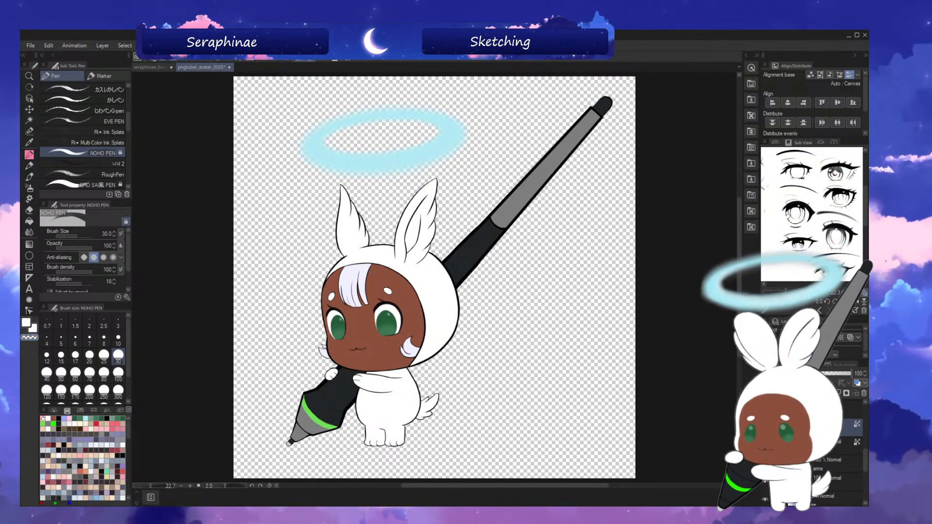
pyautogui.click(765, 427)
pyautogui.click(764, 427)
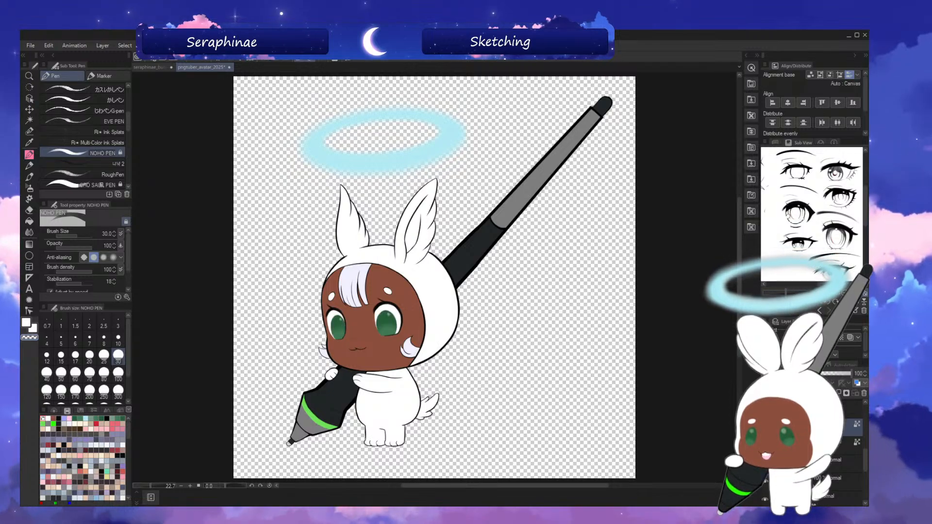
# - Choose the CRO SAI風 PEN and sample the pale green highlight colour from the drawing stance's larger eye
pyautogui.scroll(-2, 678, 465)
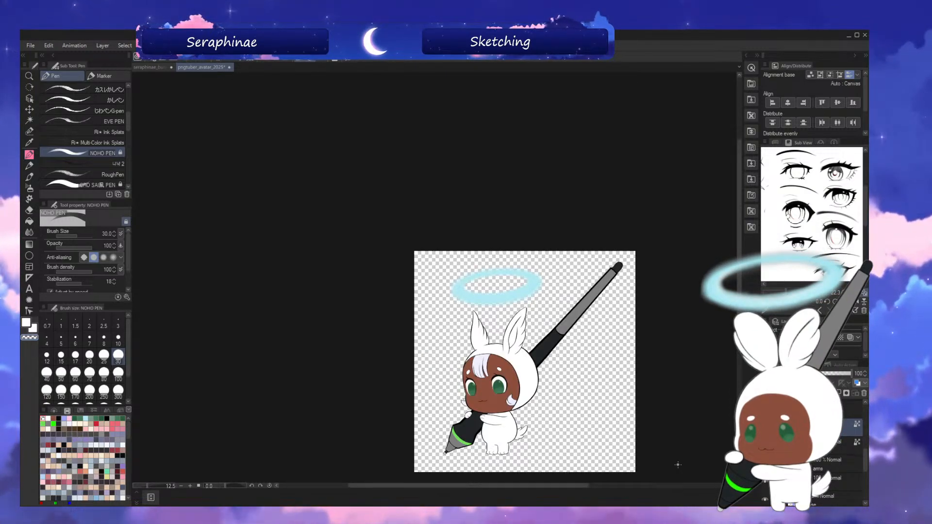
pyautogui.scroll(5, 678, 464)
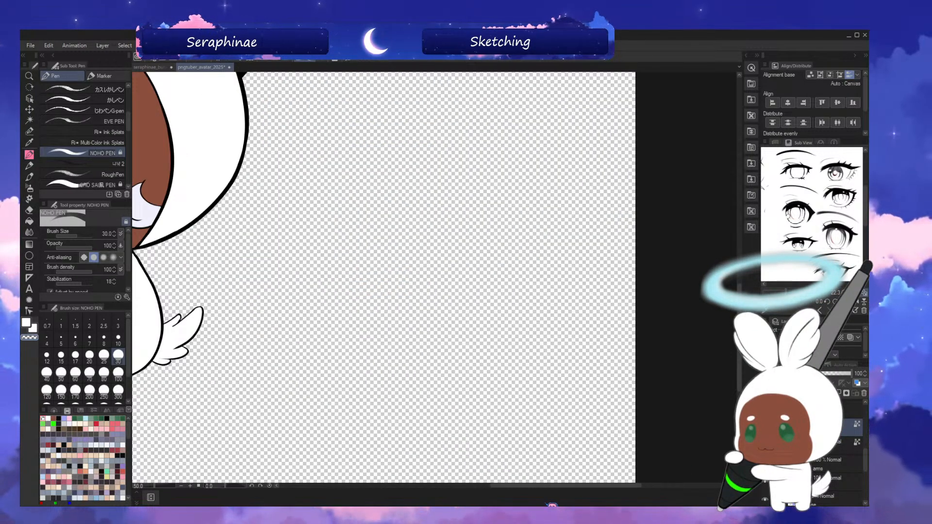
pyautogui.hscroll(-6, 646, 321)
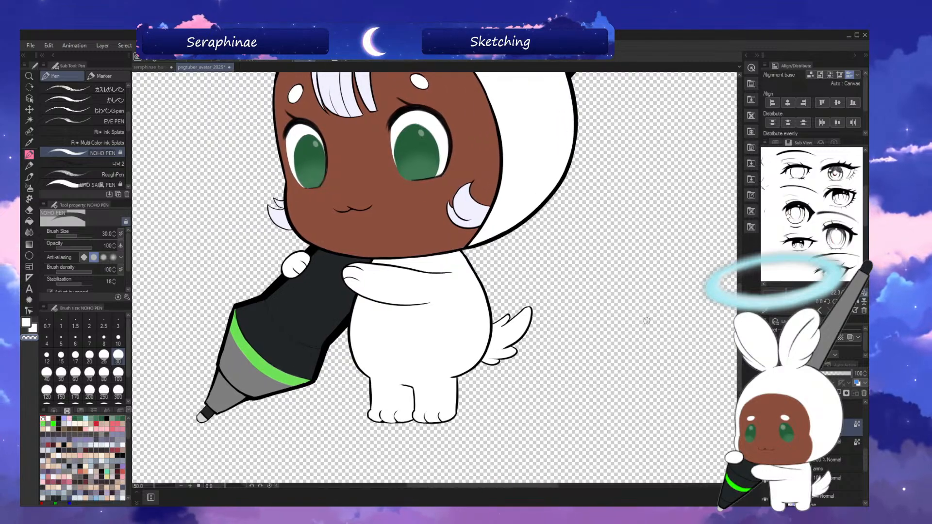
pyautogui.scroll(5, 681, 249)
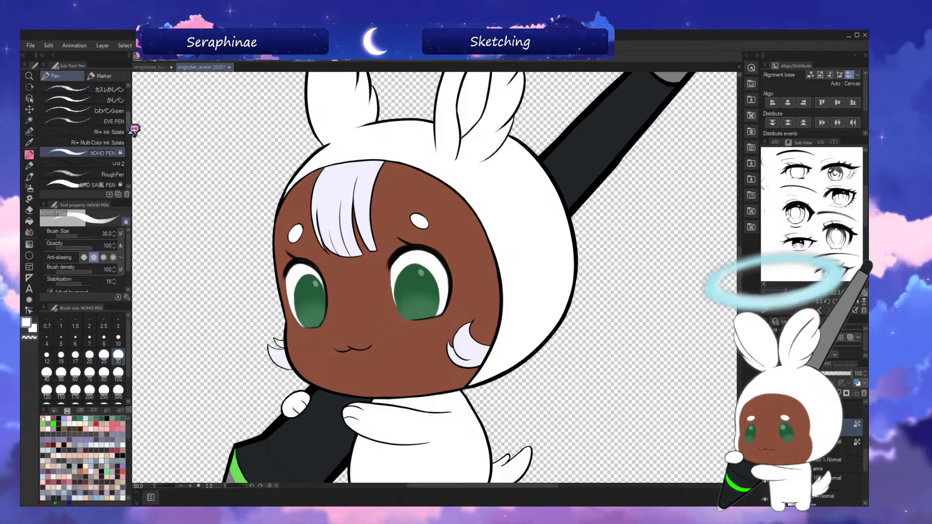
pyautogui.scroll(-3, 97, 136)
pyautogui.click(113, 141)
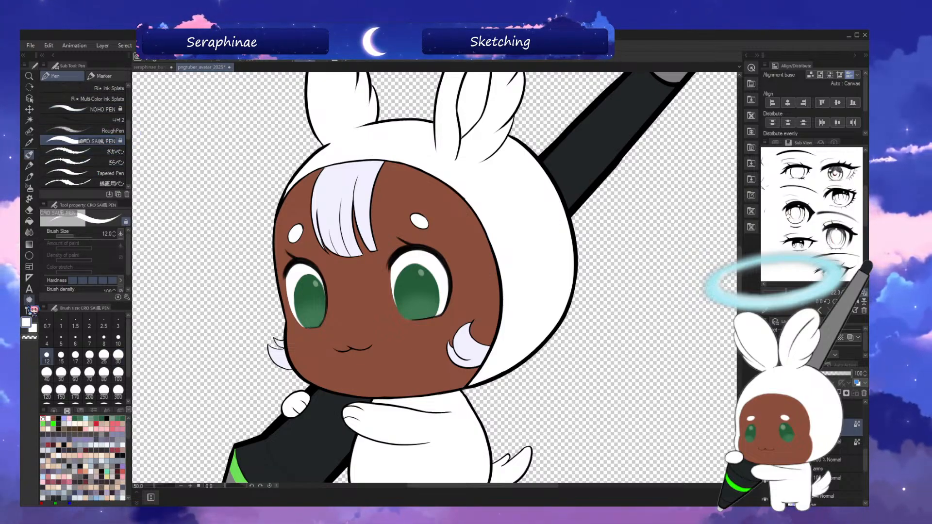
pyautogui.keyDown('alt'); pyautogui.click(421, 272); pyautogui.keyUp('alt')
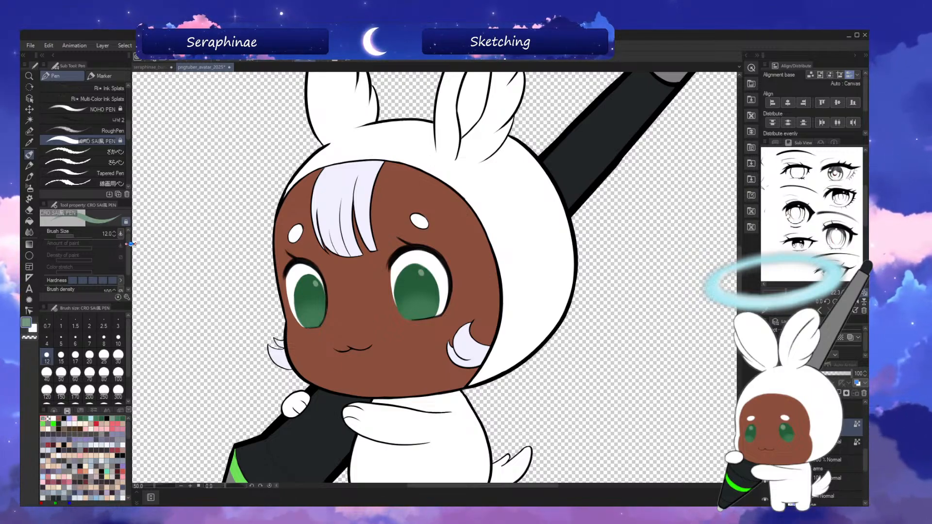
pyautogui.scroll(-1, 131, 252)
pyautogui.scroll(1, 132, 251)
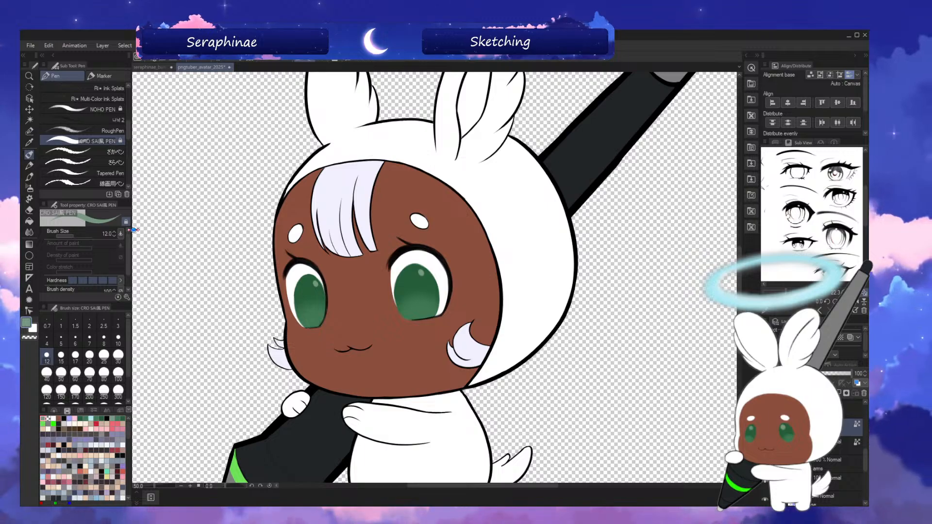
# - Mirror the enlarged canvas view of the face horizontally and switch to the Soft Paint brush
pyautogui.hotkey('ctrl', '+')
pyautogui.press('h')
pyautogui.press('h')
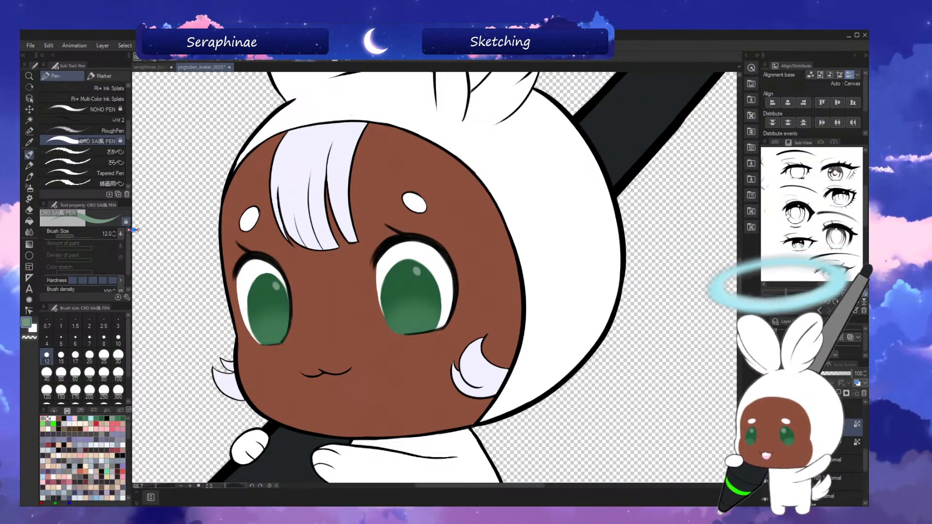
pyautogui.press('h')
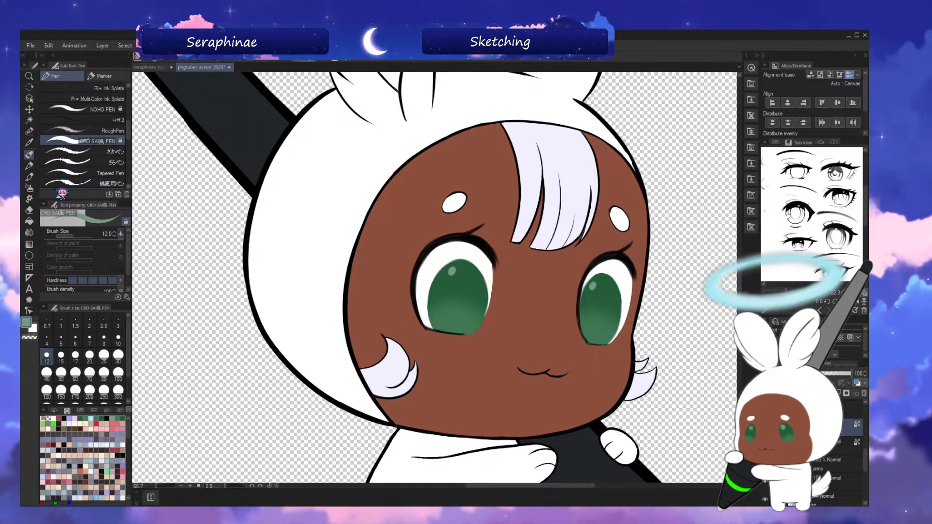
pyautogui.press('b')
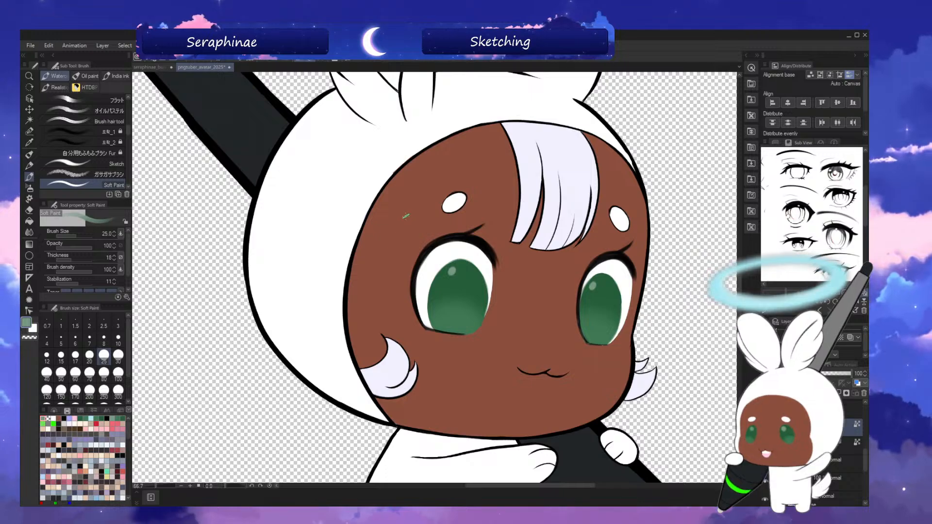
# - Enlarge the pale green highlights in both of the drawing stance's eyes using the Sketch brush at size 20
pyautogui.click(121, 164)
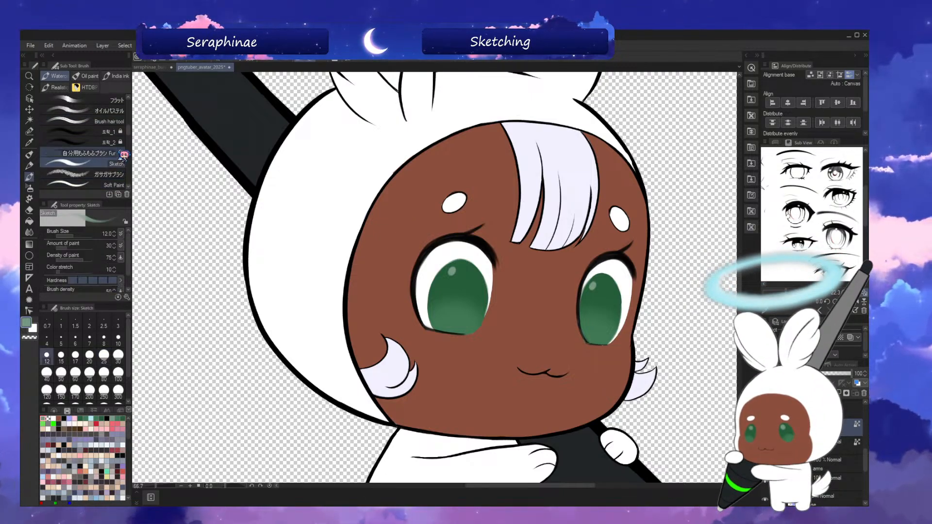
pyautogui.press(']')
pyautogui.press(']')
pyautogui.press(']')
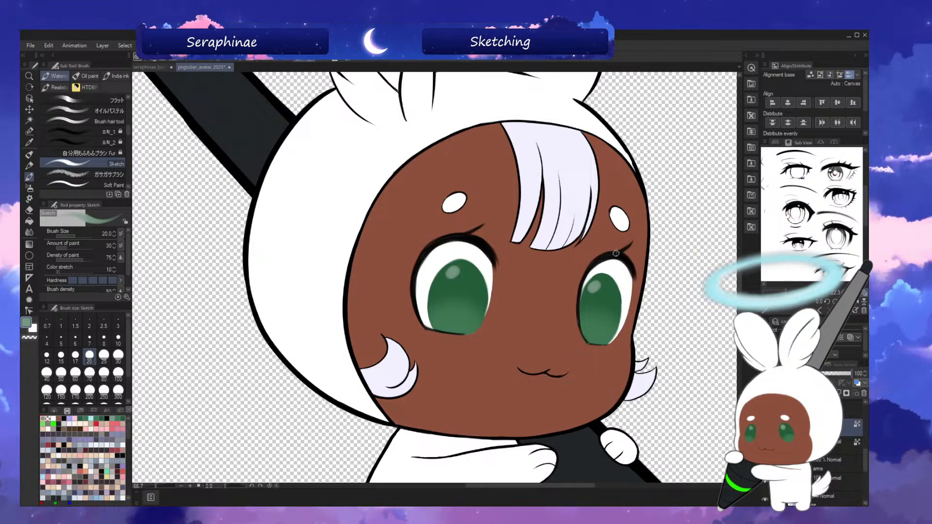
pyautogui.press('h')
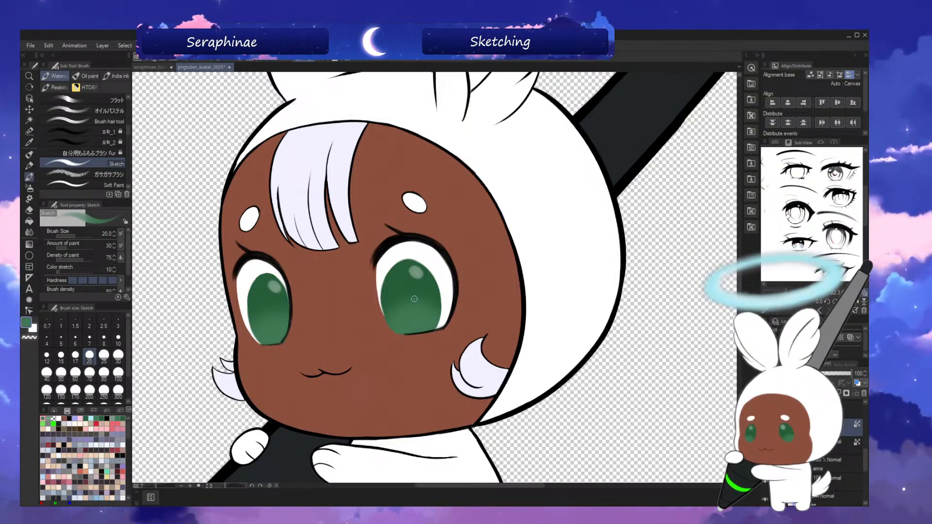
# - Airbrush a lighter green glow over the lower part of the drawing stance's irises using the Soft airbrush at size 170
pyautogui.press('b')
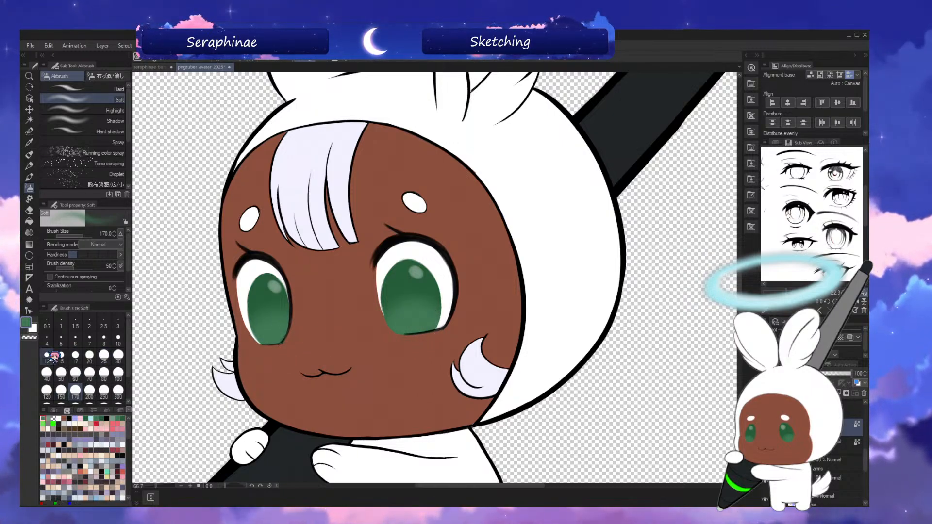
pyautogui.click(54, 410)
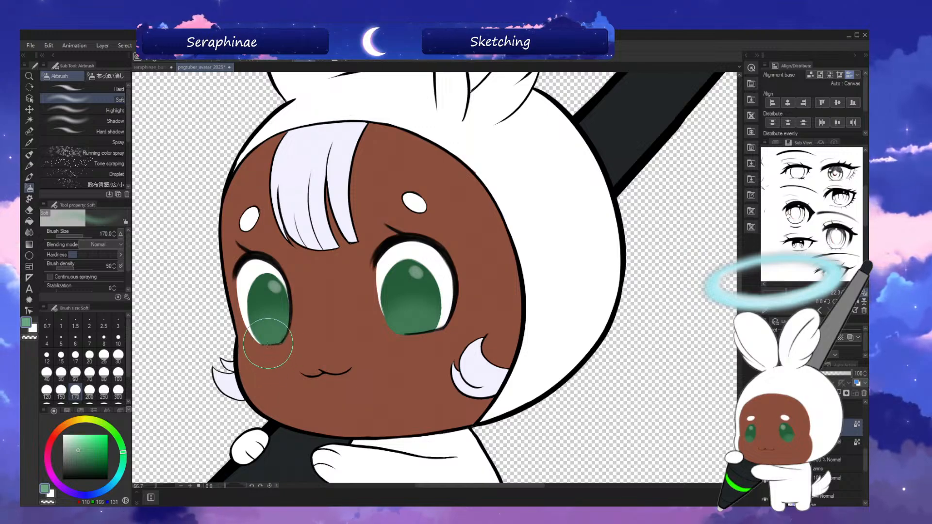
pyautogui.moveTo(267, 343); pyautogui.dragTo(265, 346)
pyautogui.moveTo(405, 347); pyautogui.dragTo(417, 332)
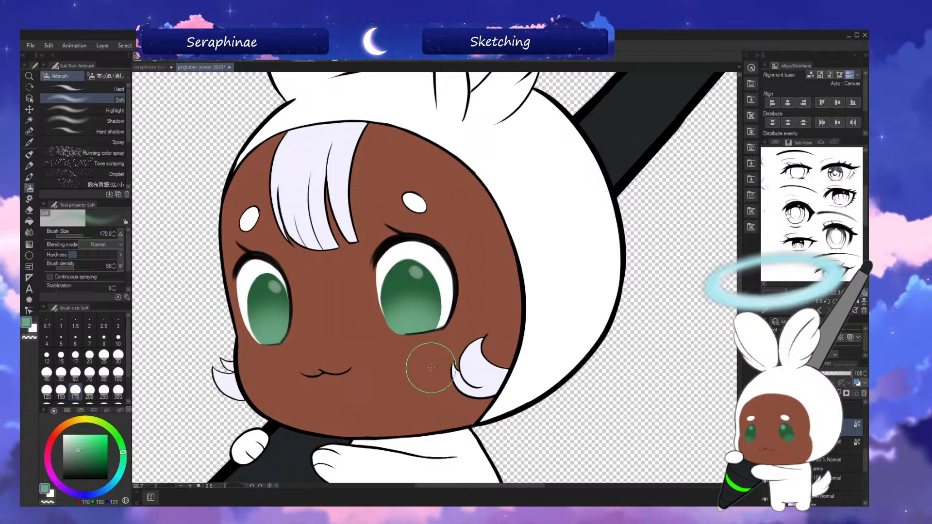
pyautogui.hotkey('ctrl', 'z')
pyautogui.hotkey('ctrl', 'z')
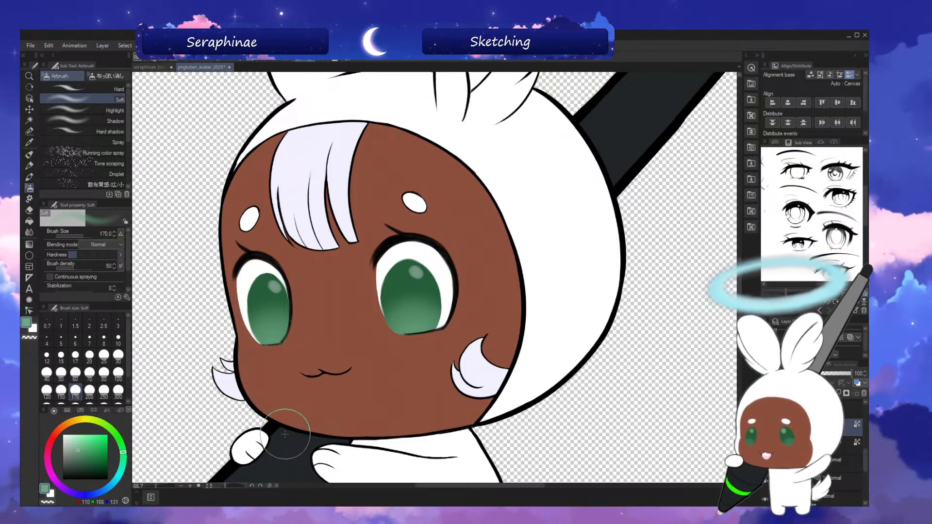
pyautogui.press('h')
pyautogui.press('h')
pyautogui.hotkey('ctrl', '0')
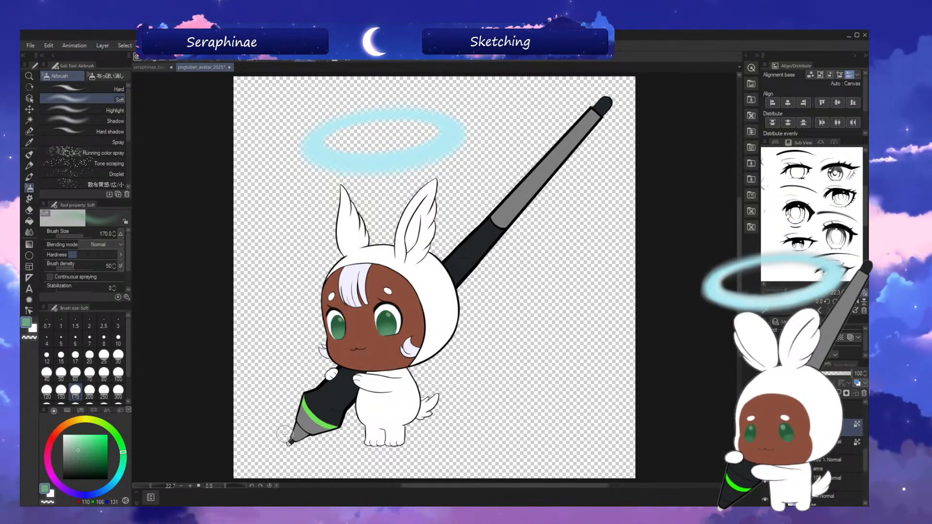
# - Compare the drawing and waving stances by toggling their visibility, leaving the waving stance shown
pyautogui.moveTo(864, 458); pyautogui.dragTo(864, 415)
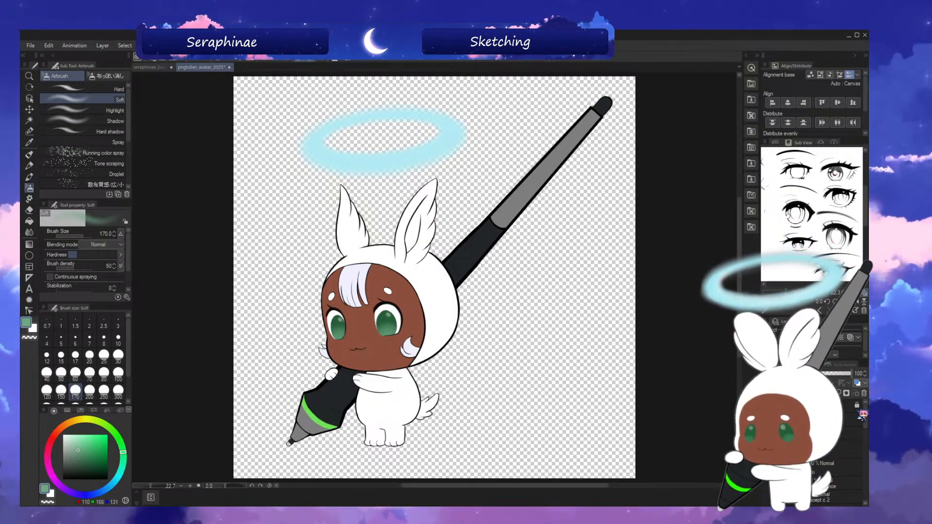
pyautogui.click(767, 409)
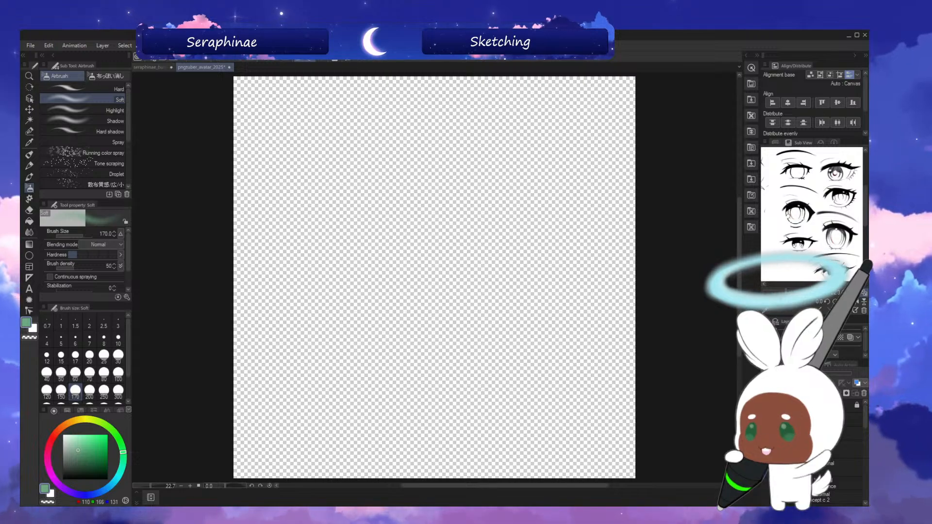
pyautogui.click(766, 408)
pyautogui.click(766, 421)
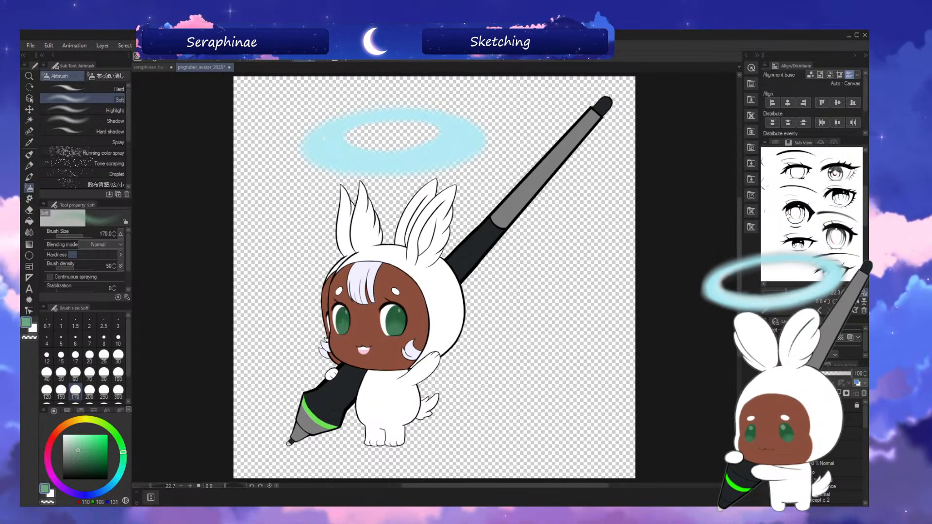
pyautogui.click(766, 422)
pyautogui.click(766, 421)
pyautogui.click(766, 422)
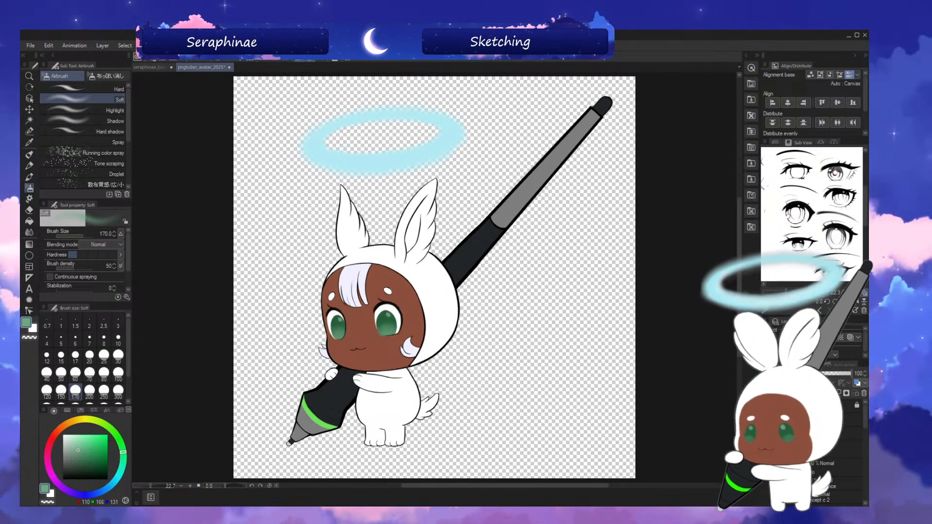
pyautogui.click(766, 421)
pyautogui.click(766, 421)
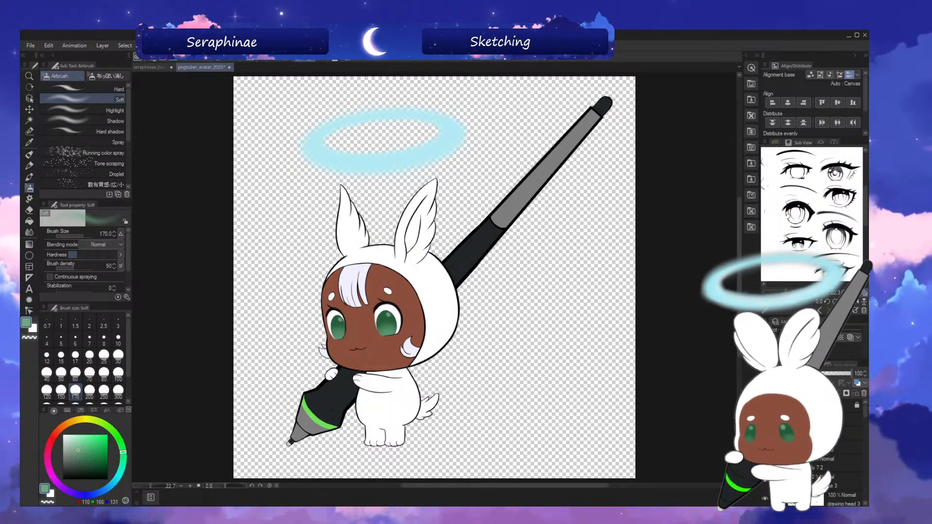
pyautogui.click(766, 422)
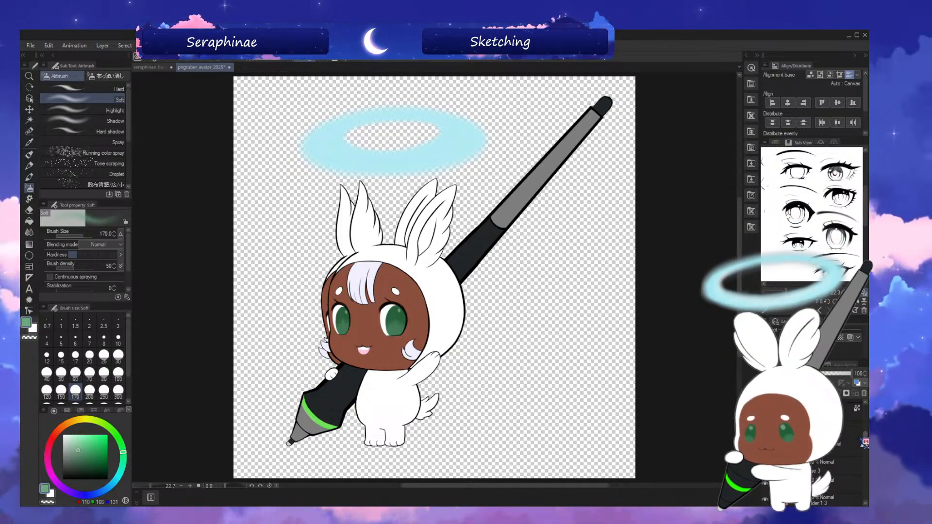
# - Select the waving stance's eye colour layer and enlarge the pale highlights in both eyes with the Sketch brush at size 20
pyautogui.scroll(-2, 862, 449)
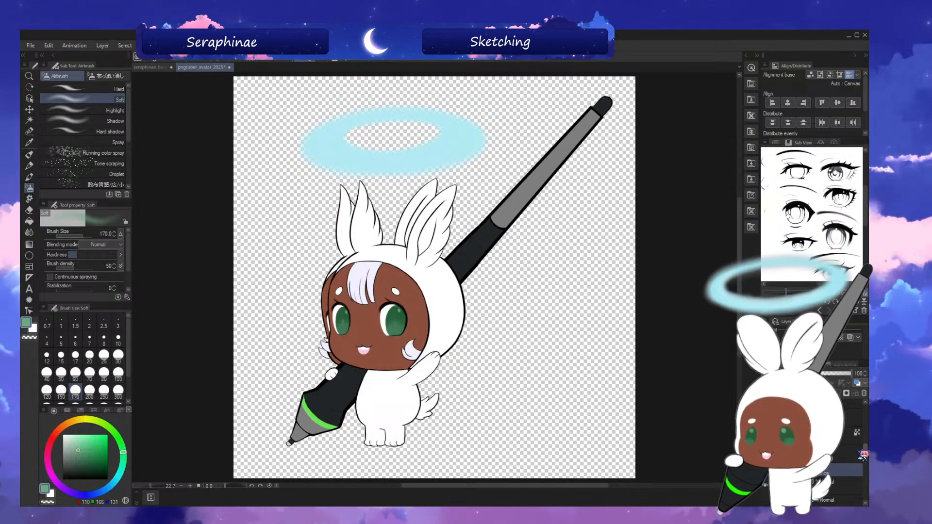
pyautogui.moveTo(865, 445); pyautogui.dragTo(865, 420)
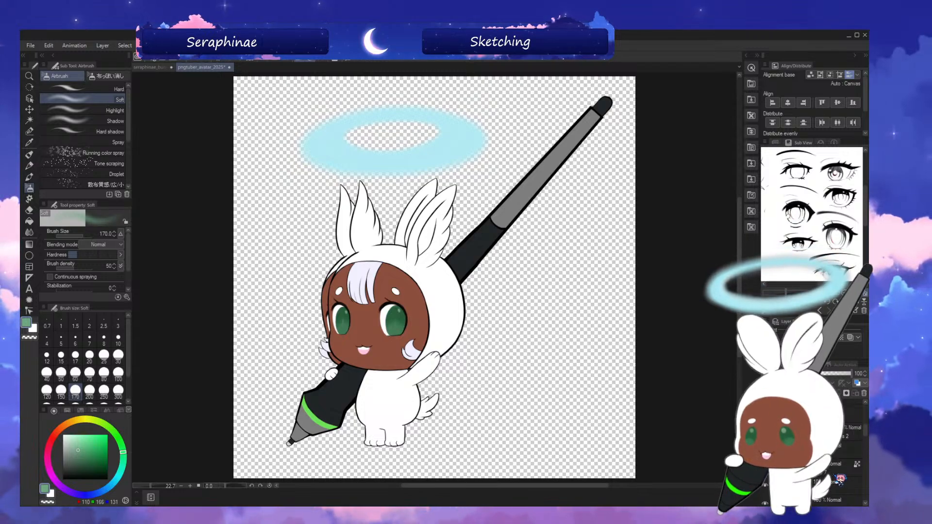
pyautogui.click(850, 432)
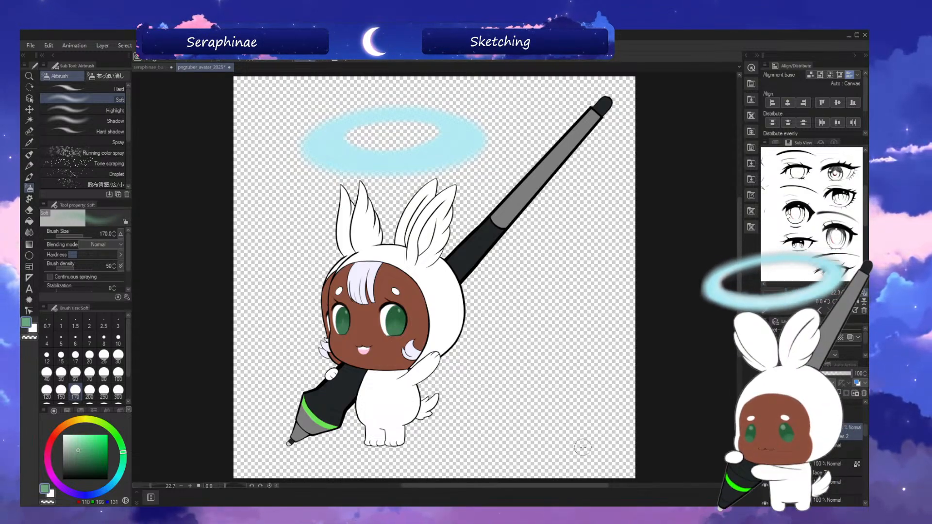
pyautogui.click(29, 177)
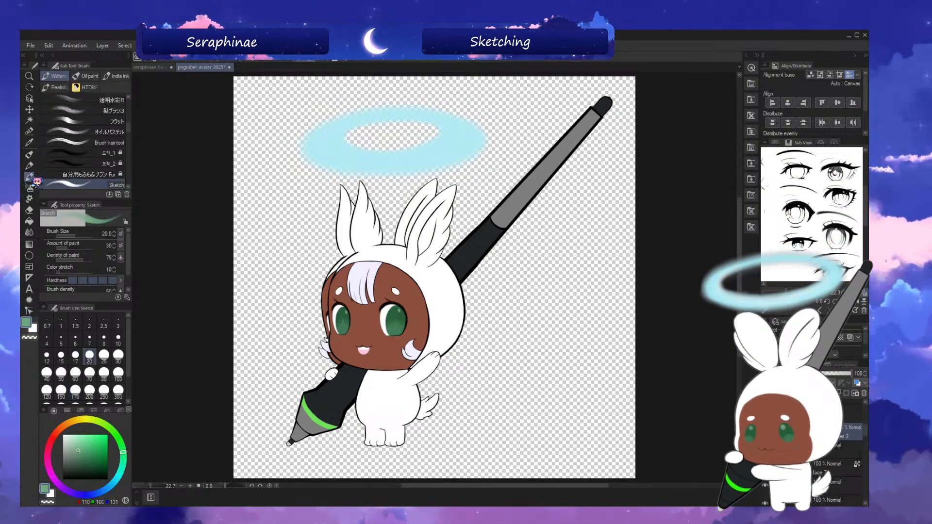
pyautogui.scroll(4, 350, 338)
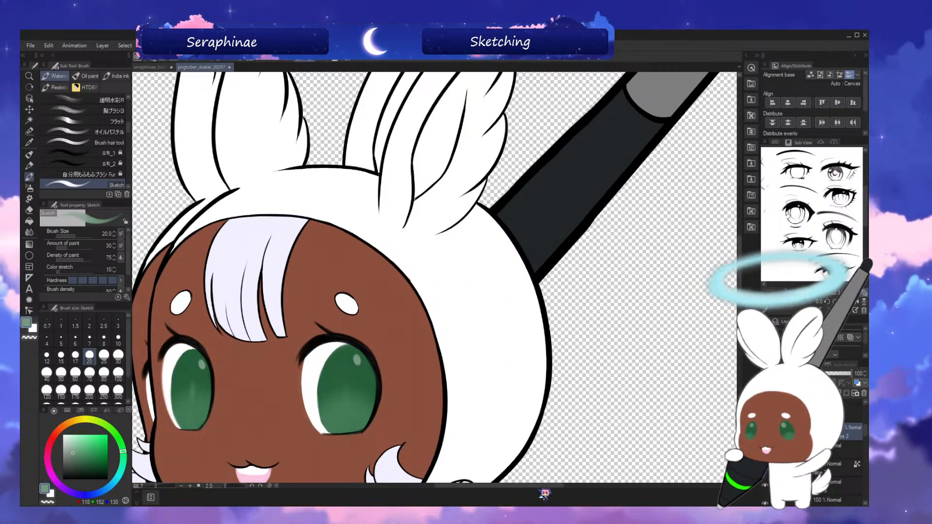
pyautogui.moveTo(544, 486); pyautogui.dragTo(525, 486)
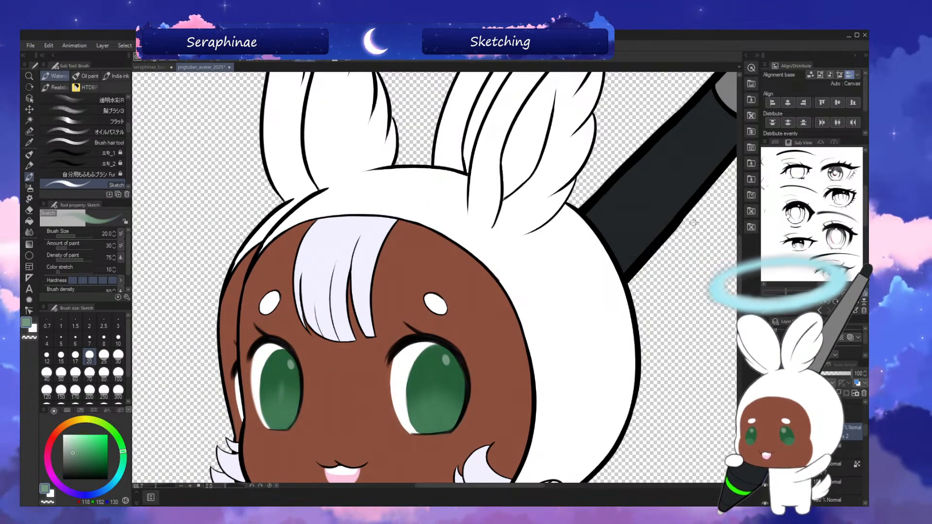
pyautogui.moveTo(739, 272); pyautogui.dragTo(739, 285)
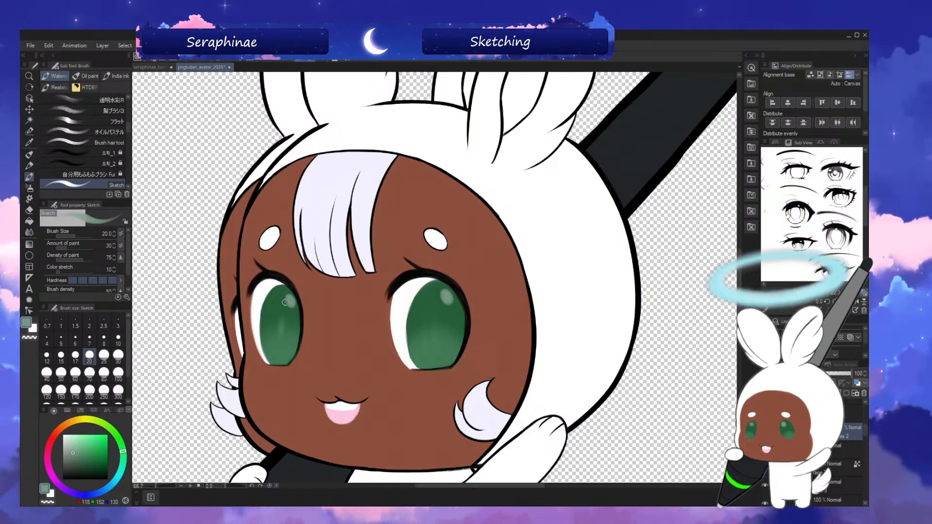
pyautogui.press('h')
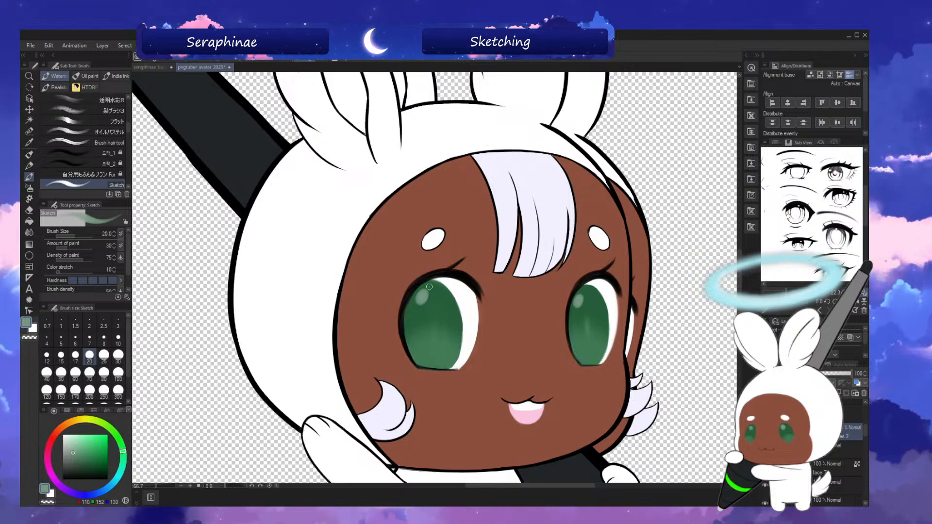
pyautogui.press('h')
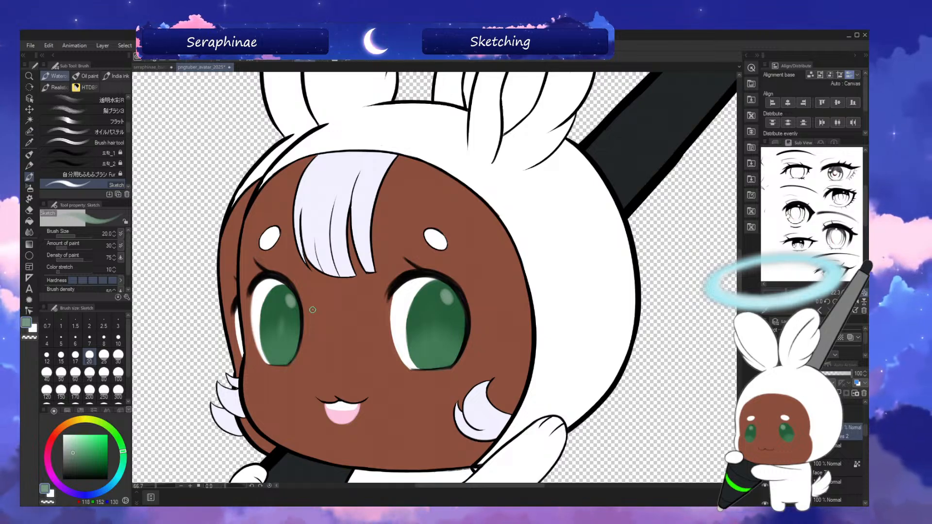
# - Sample the dark iris green and cover the pale lower glow in the waving stance's irises with the Soft airbrush, reducing it to size 80
pyautogui.keyDown('alt'); pyautogui.click(273, 293); pyautogui.keyUp('alt')
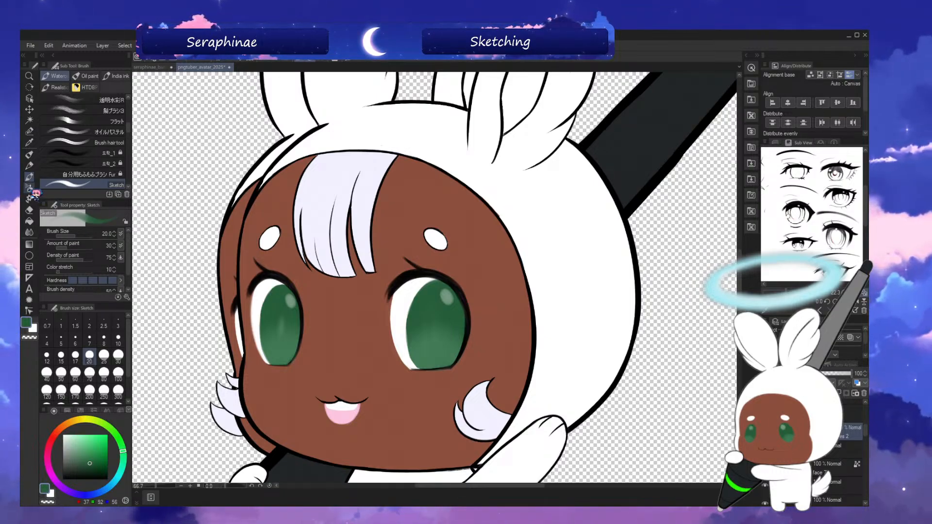
pyautogui.click(30, 188)
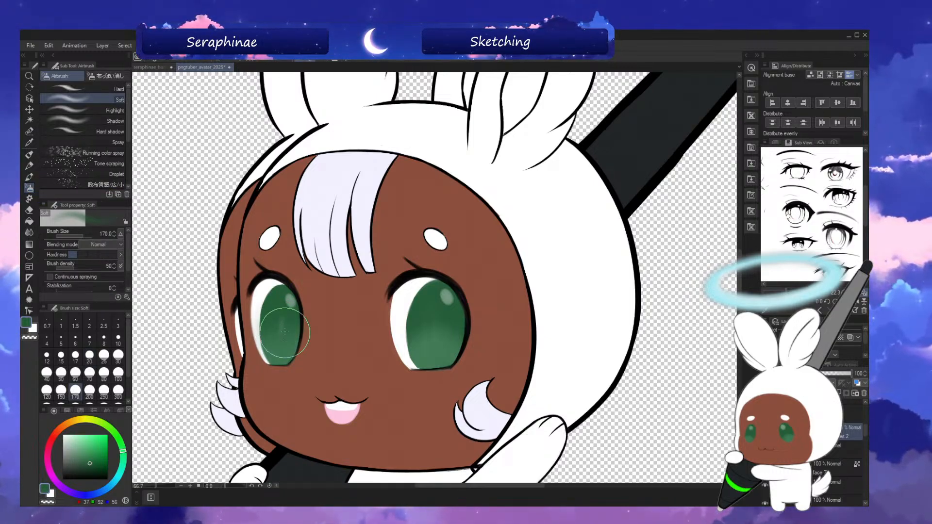
pyautogui.moveTo(285, 333)
pyautogui.mouseDown()
pyautogui.moveTo(304, 354)
pyautogui.moveTo(284, 330)
pyautogui.moveTo(288, 356)
pyautogui.mouseUp()
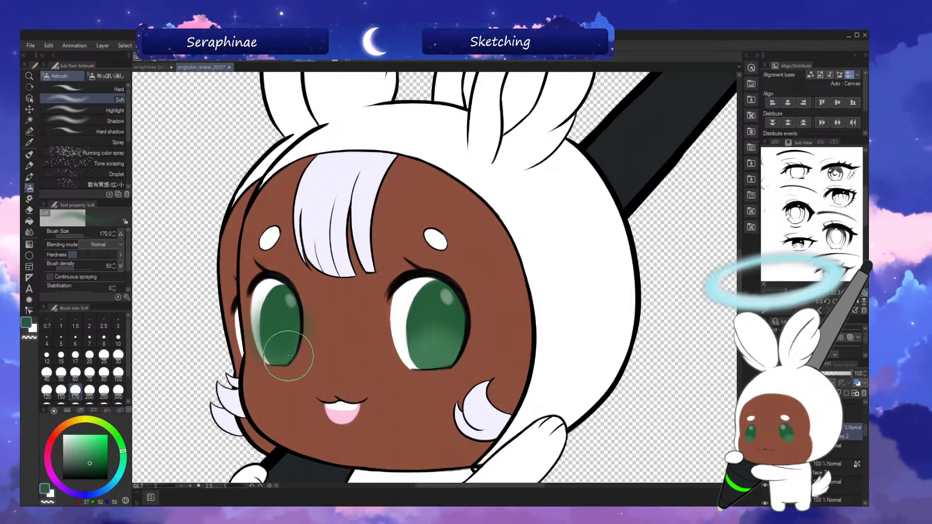
pyautogui.hotkey('ctrl', 'z')
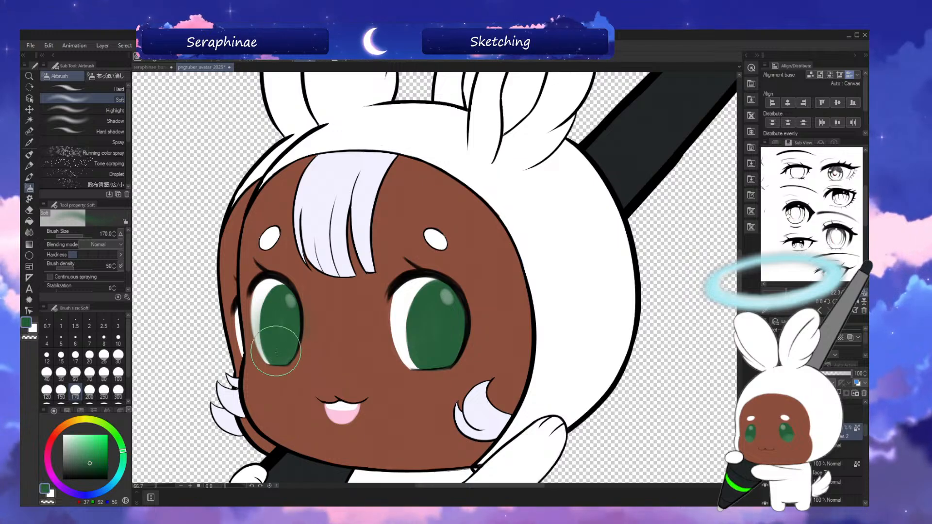
pyautogui.press('h')
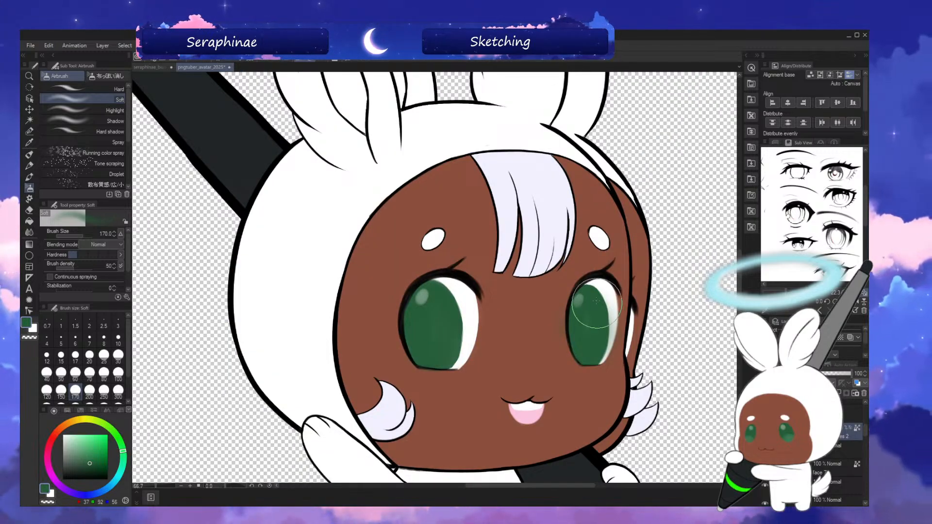
pyautogui.press('[')
pyautogui.press('[')
pyautogui.press('[')
pyautogui.press('[')
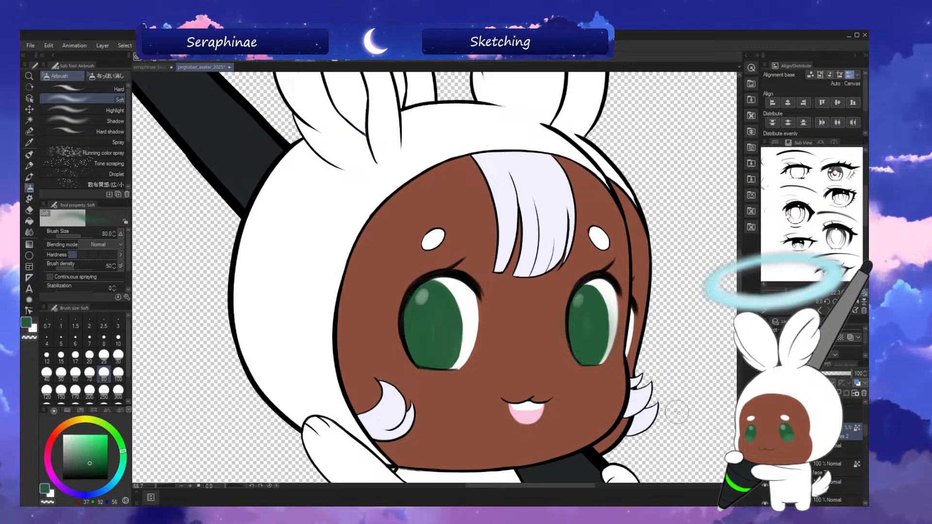
# - Resample the dark iris green and even out the waving stance's smaller iris using the Sketch brush at size 70
pyautogui.keyDown('alt'); pyautogui.click(435, 281); pyautogui.keyUp('alt')
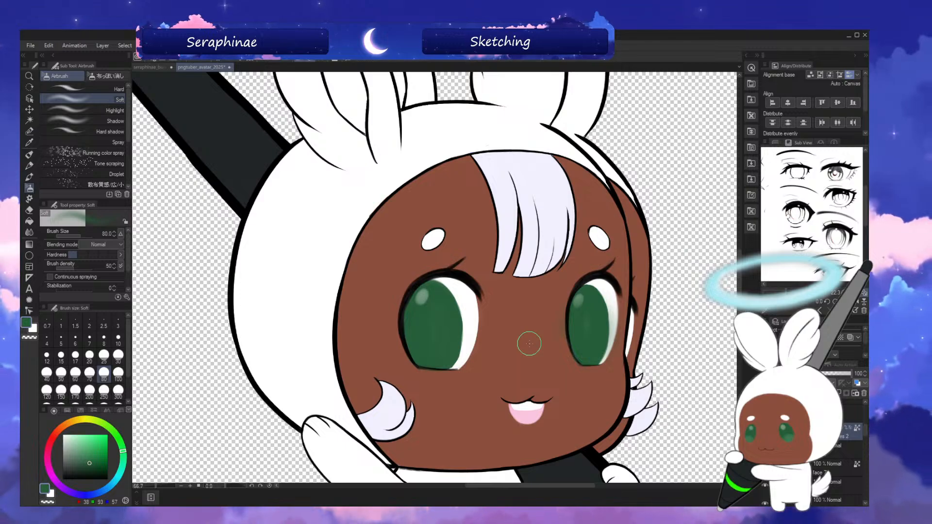
pyautogui.click(29, 176)
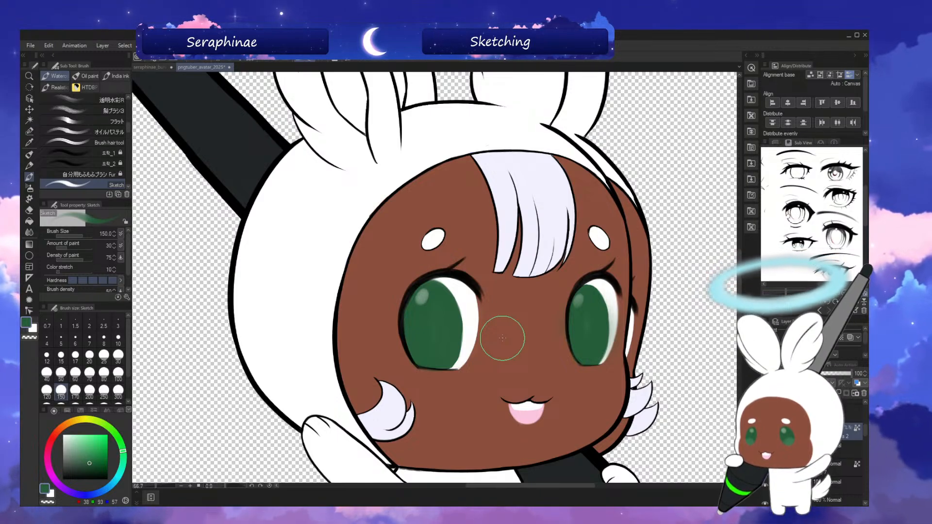
pyautogui.keyDown('alt'); pyautogui.click(590, 288); pyautogui.keyUp('alt')
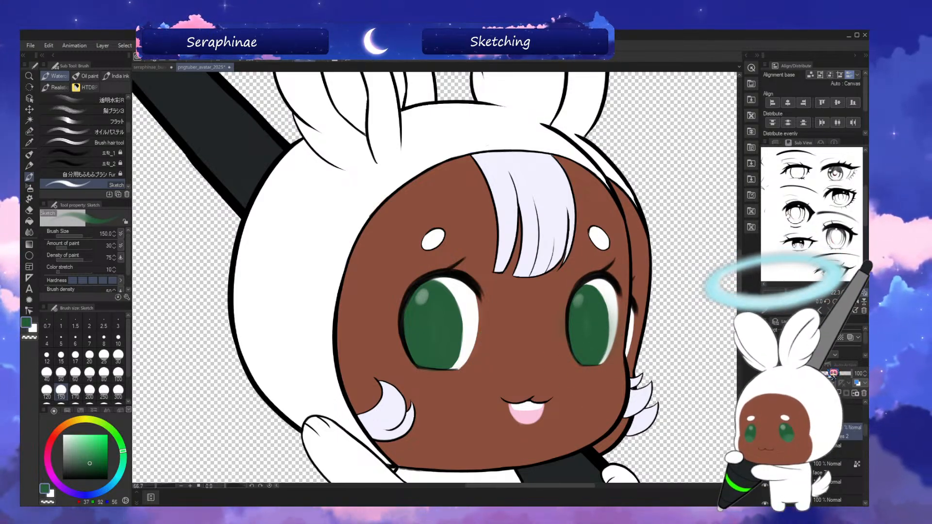
pyautogui.press('[')
pyautogui.press('[')
pyautogui.press('[')
pyautogui.press('[')
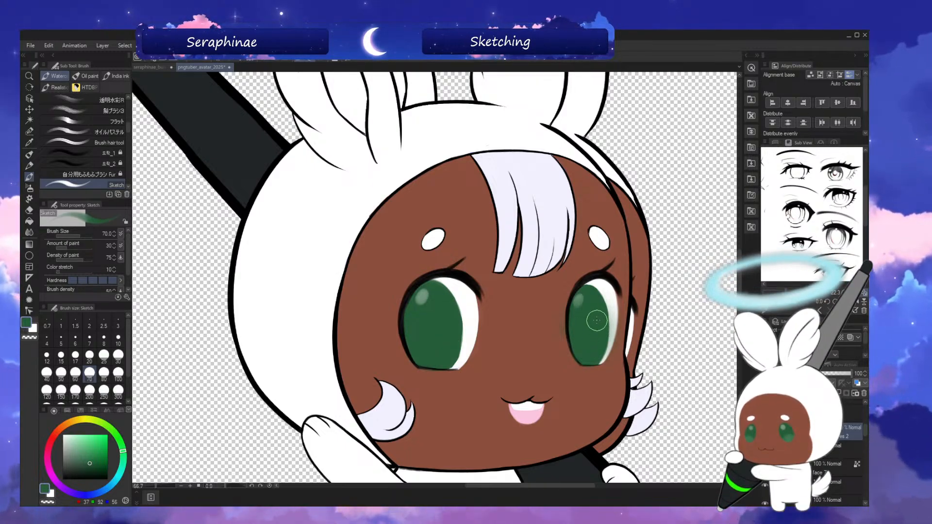
# - Reduce the Sketch brush to size 17, make the dark iris green the active colour and mirror the canvas view
pyautogui.press('[')
pyautogui.press('[')
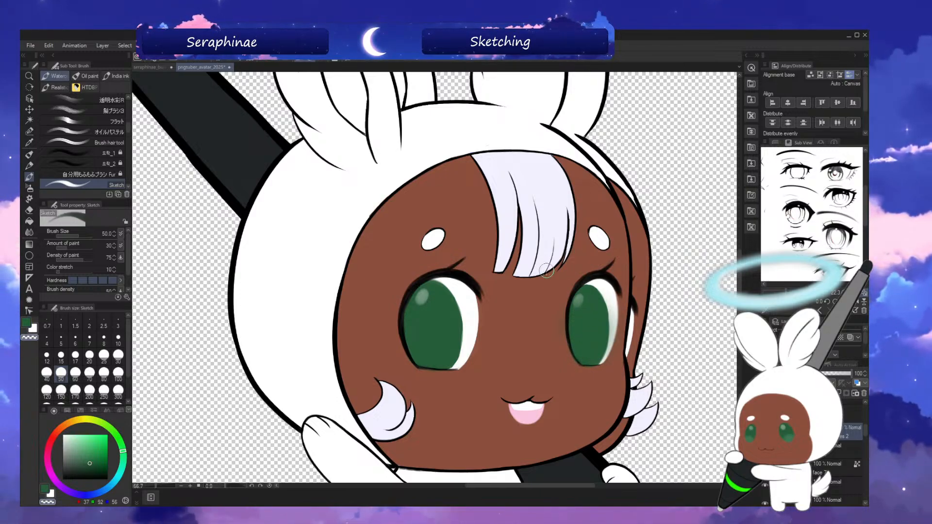
pyautogui.press('[')
pyautogui.press('[')
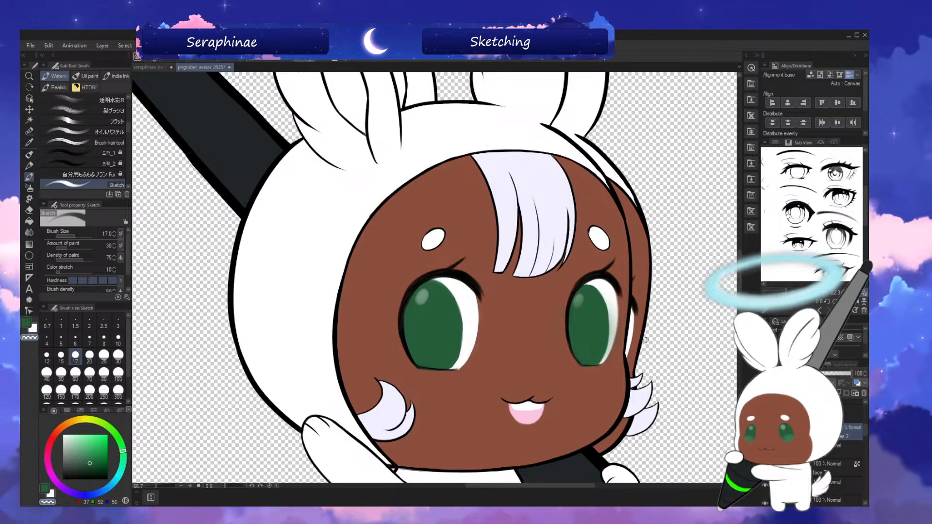
pyautogui.click(32, 324)
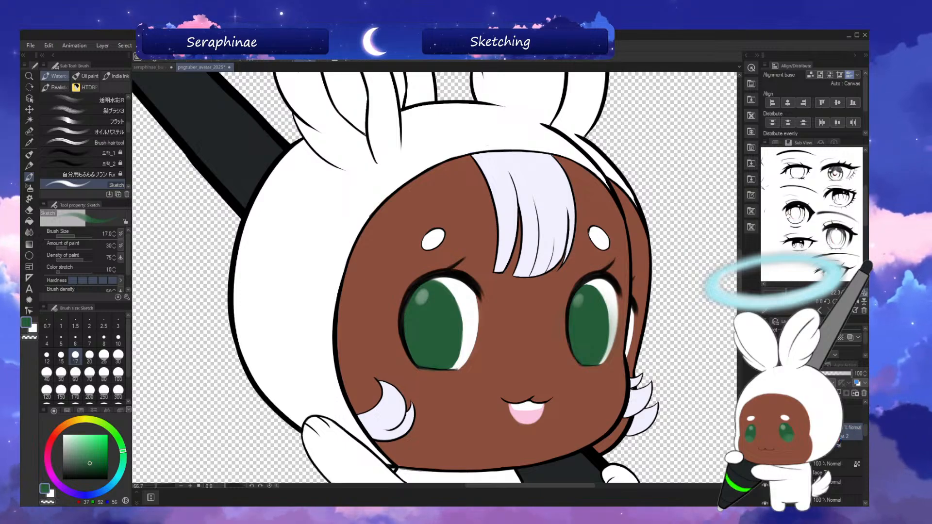
pyautogui.press('h')
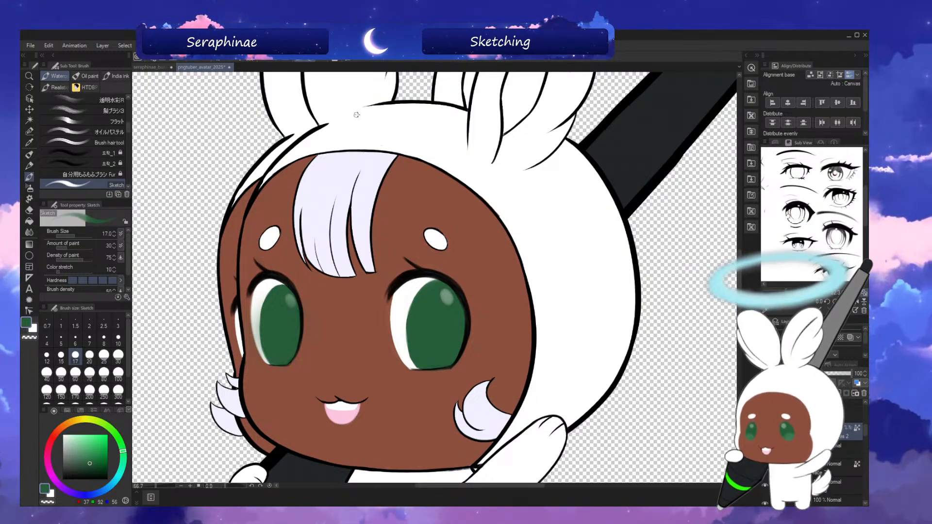
# - Reveal the drawing stance to sample the pale green glow at the base of its larger iris, and show the waving stance again
pyautogui.scroll(2, 834, 461)
pyautogui.scroll(2, 835, 461)
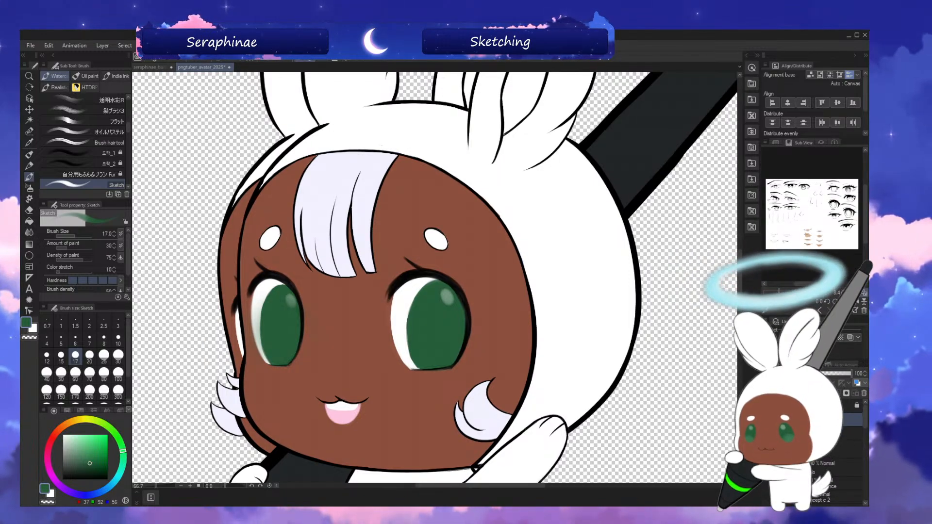
pyautogui.click(766, 419)
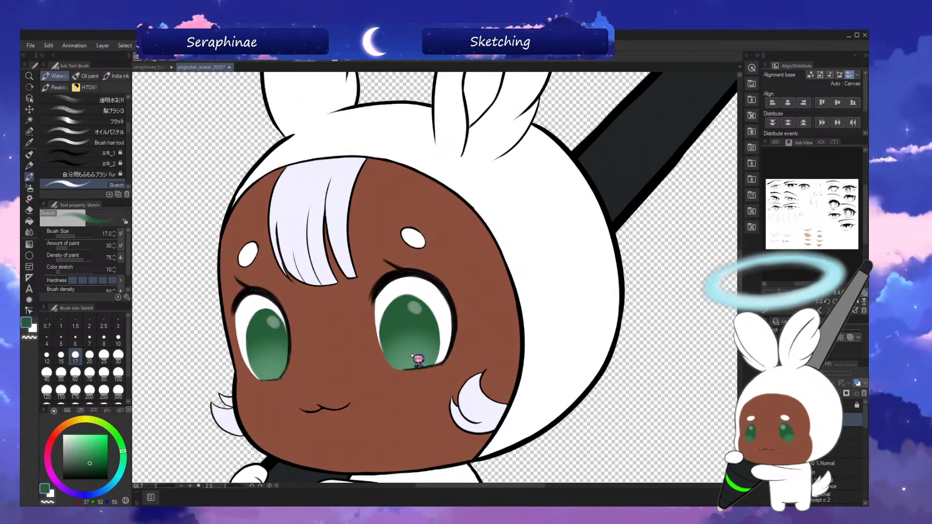
pyautogui.keyDown('alt'); pyautogui.click(413, 354); pyautogui.keyUp('alt')
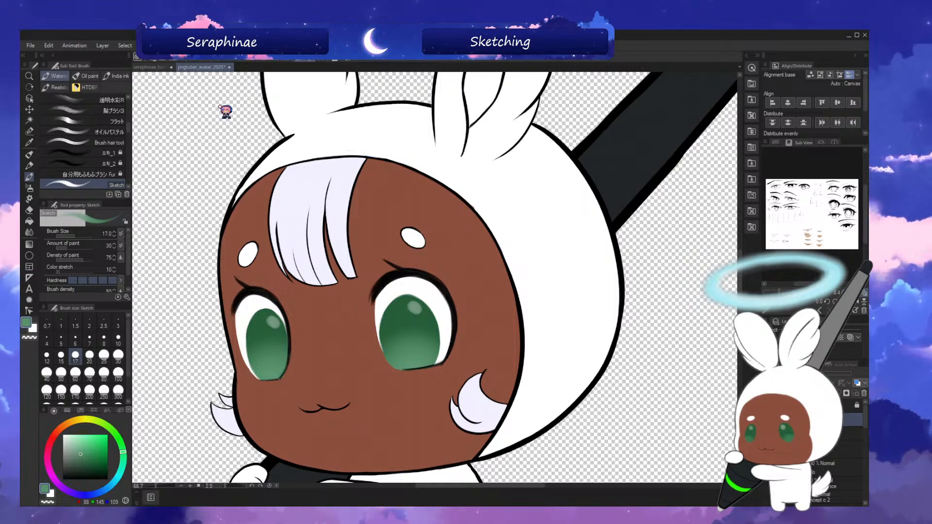
pyautogui.click(766, 420)
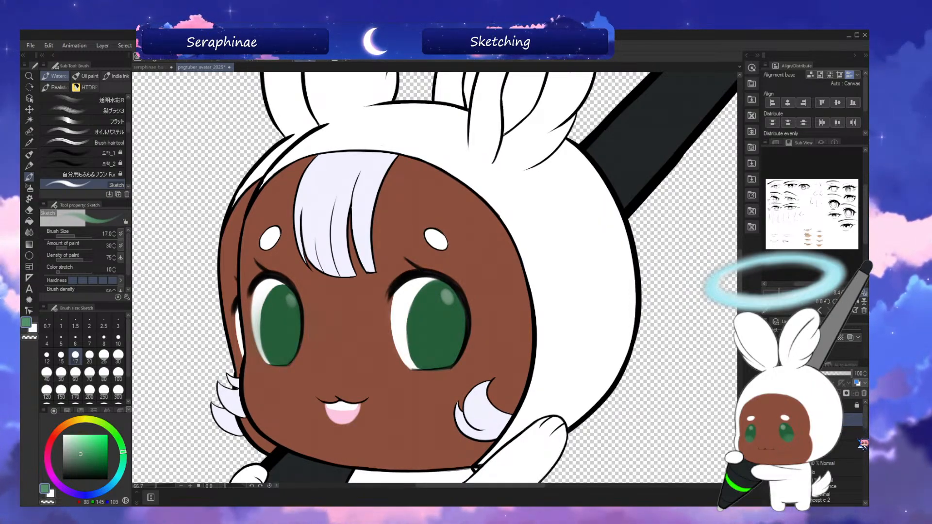
# - Select the waving stance's eye colour layer and add a pale green glow to both lower irises with the Soft airbrush at size 170
pyautogui.moveTo(864, 423); pyautogui.dragTo(864, 467)
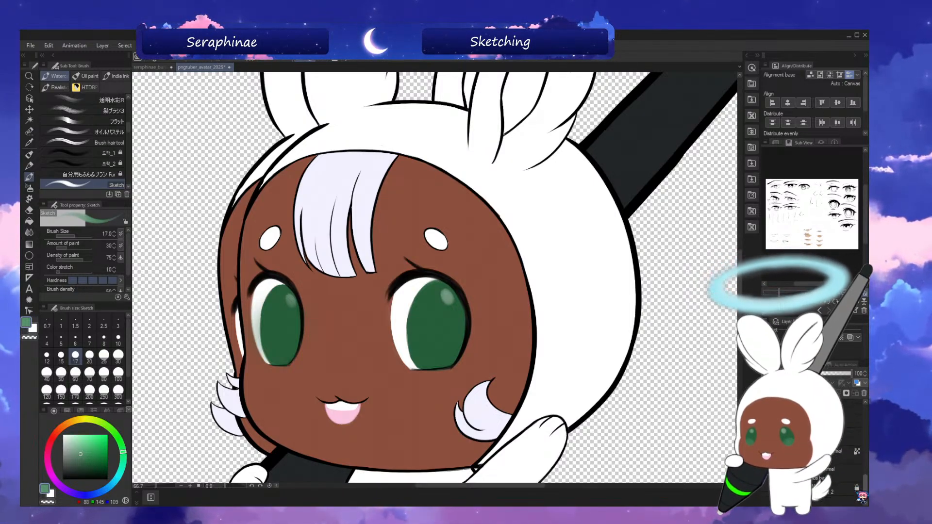
pyautogui.moveTo(864, 486)
pyautogui.mouseDown()
pyautogui.moveTo(865, 443)
pyautogui.moveTo(866, 471)
pyautogui.mouseUp()
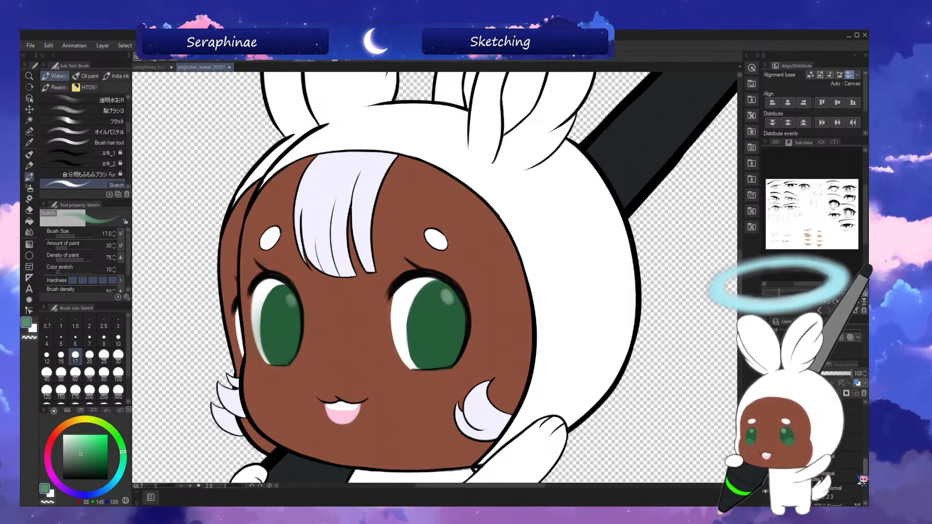
pyautogui.moveTo(864, 471); pyautogui.dragTo(864, 462)
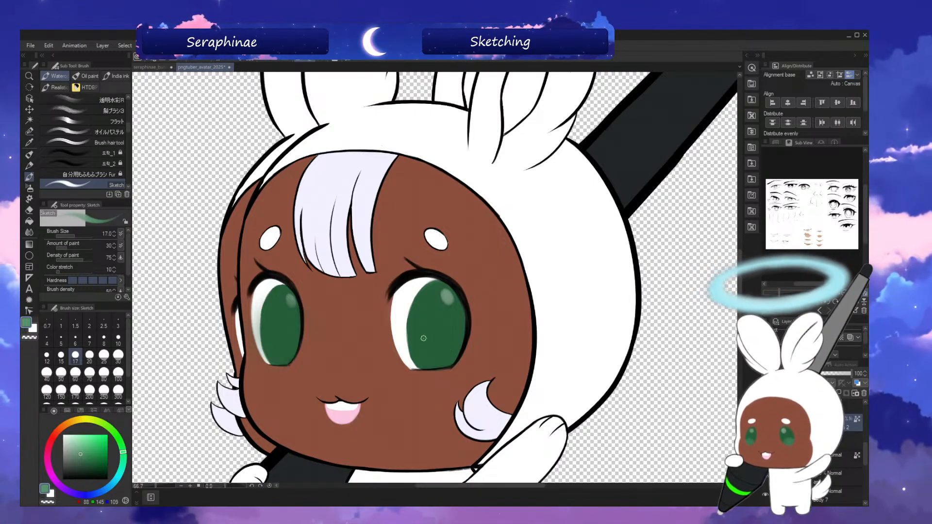
pyautogui.click(29, 187)
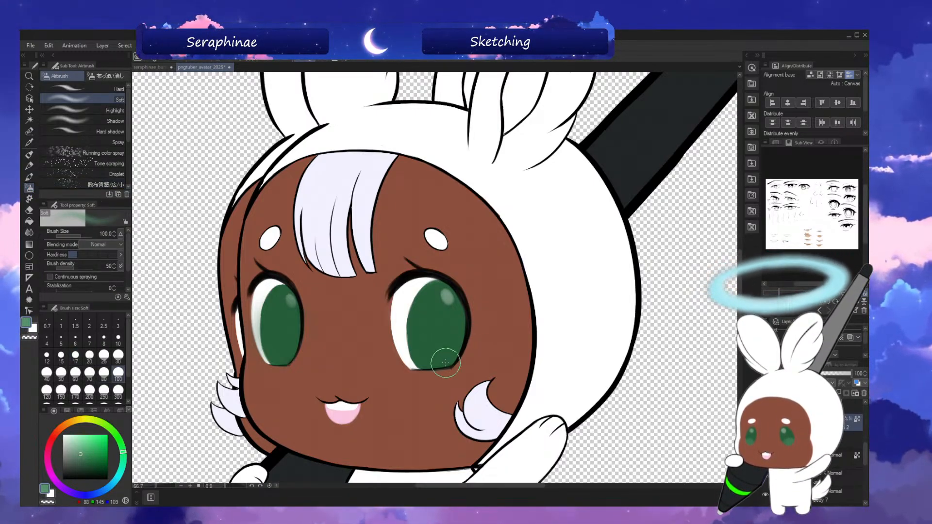
pyautogui.press(']')
pyautogui.moveTo(426, 311); pyautogui.dragTo(427, 320)
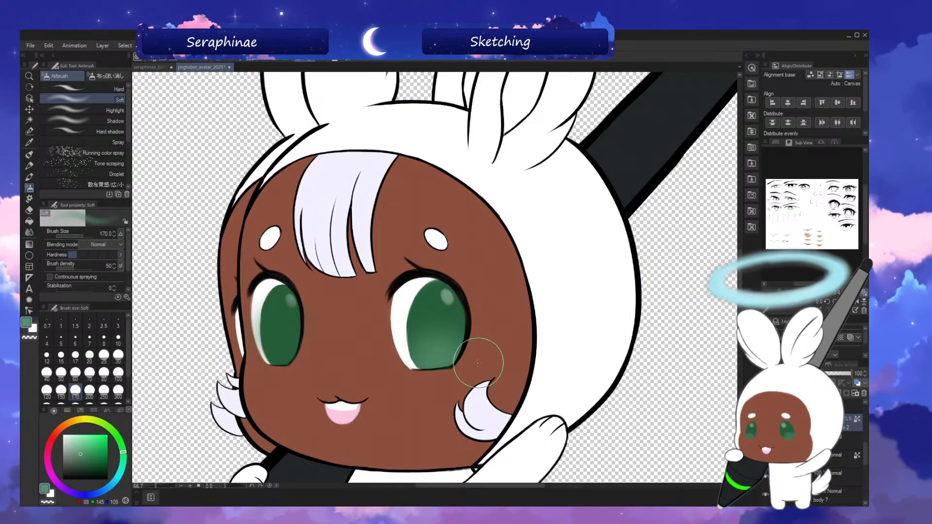
pyautogui.moveTo(443, 358)
pyautogui.mouseDown()
pyautogui.moveTo(427, 369)
pyautogui.moveTo(435, 372)
pyautogui.moveTo(427, 359)
pyautogui.moveTo(443, 376)
pyautogui.mouseUp()
pyautogui.press('h')
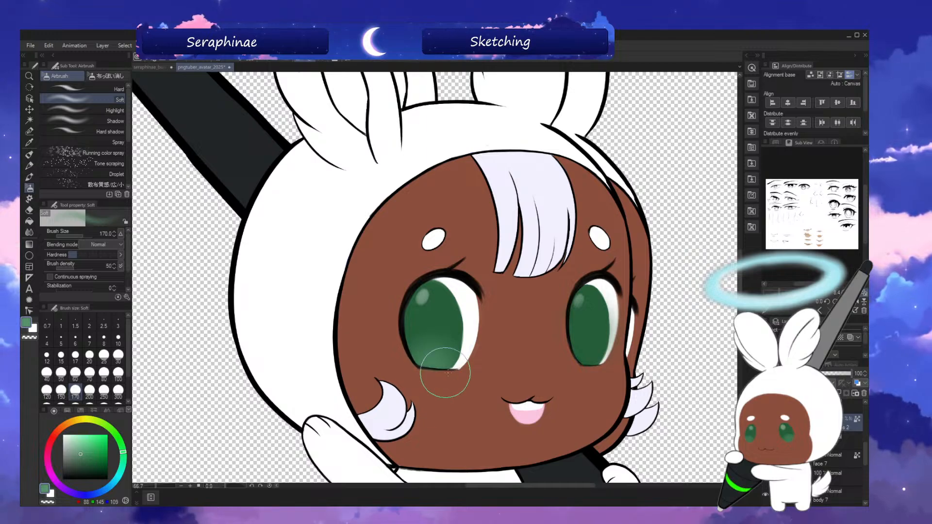
pyautogui.moveTo(586, 352)
pyautogui.mouseDown()
pyautogui.moveTo(590, 371)
pyautogui.moveTo(589, 362)
pyautogui.mouseUp()
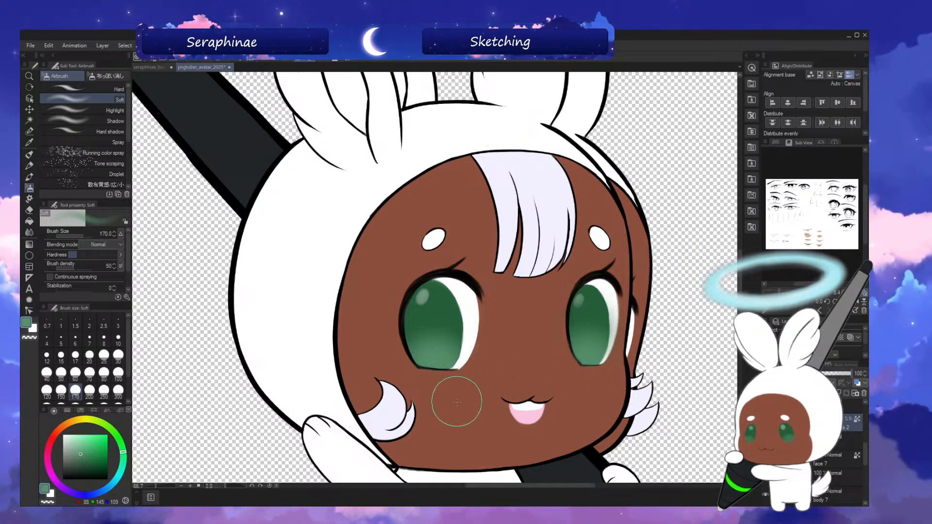
pyautogui.press('h')
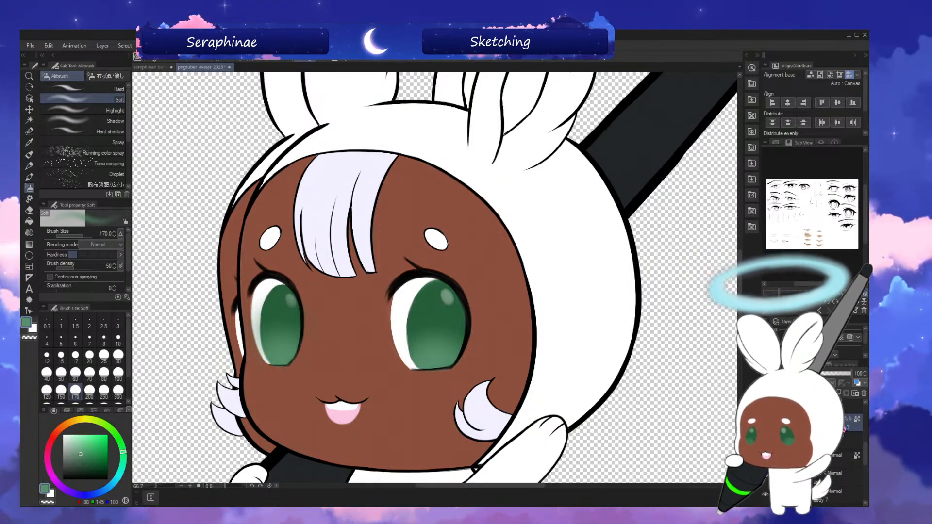
# - Select the layer just above drawing head 3 and choose the size 25 Soft Paint brush with thickness 18, using black
pyautogui.scroll(5, 844, 429)
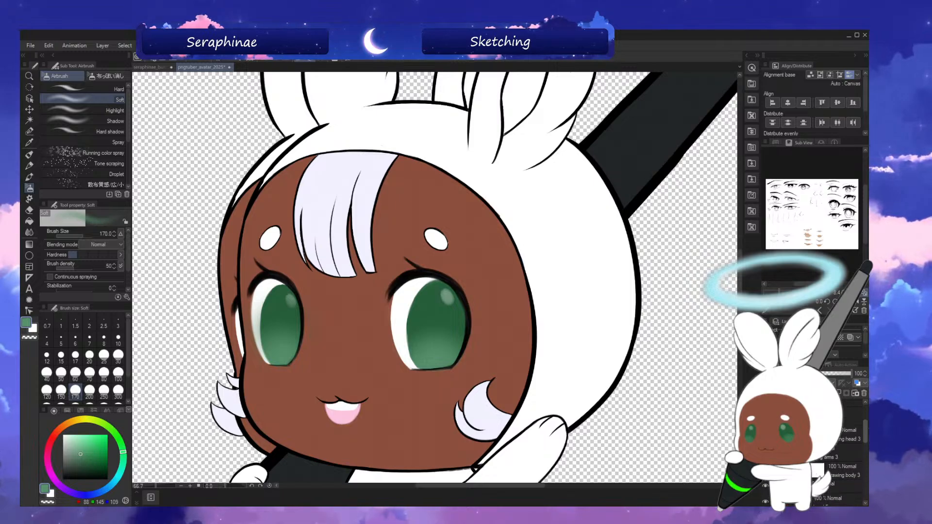
pyautogui.scroll(2, 844, 451)
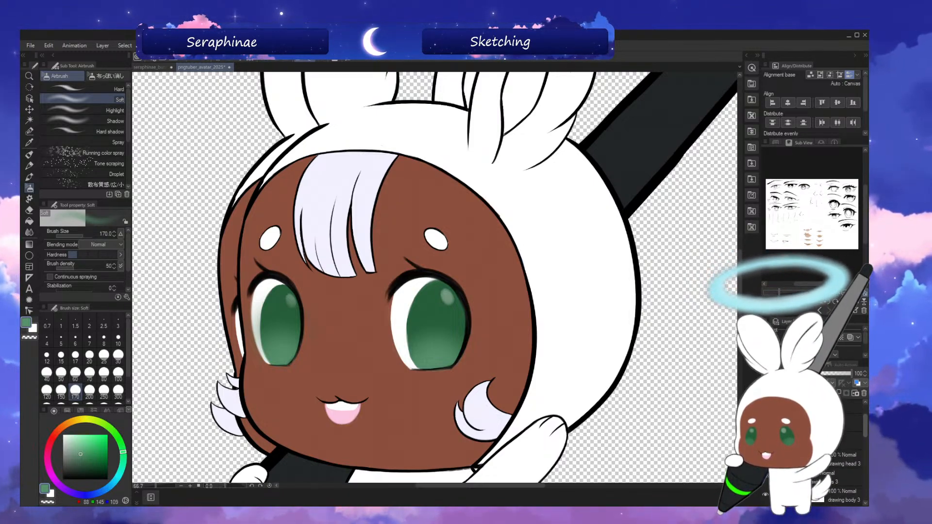
pyautogui.scroll(-1, 844, 451)
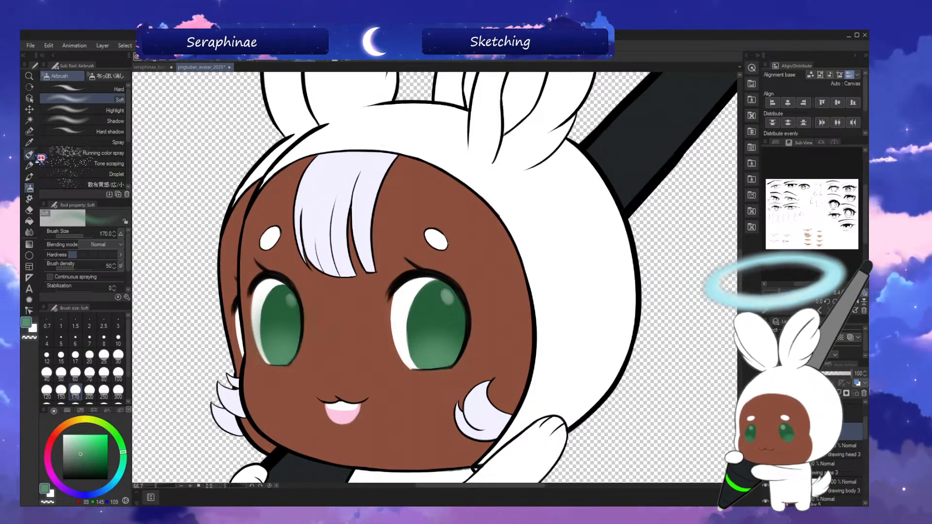
pyautogui.click(32, 177)
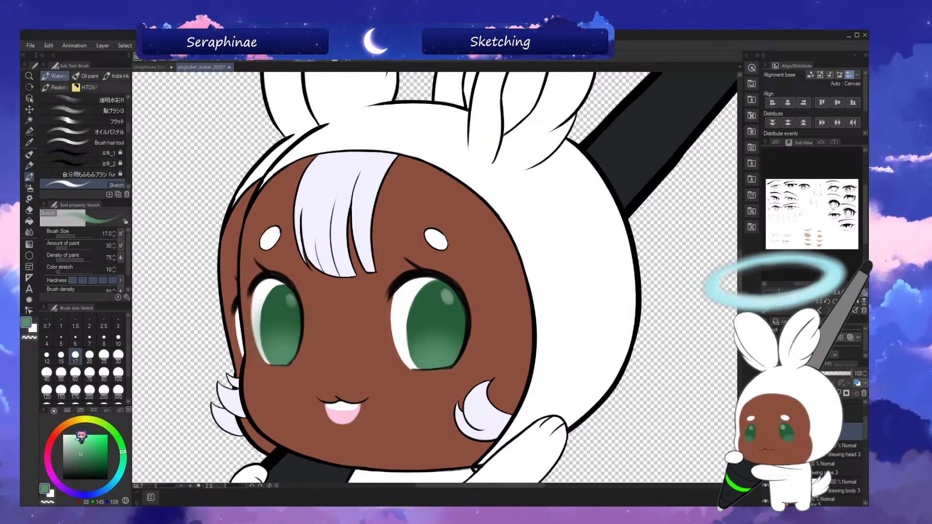
pyautogui.scroll(-3, 129, 141)
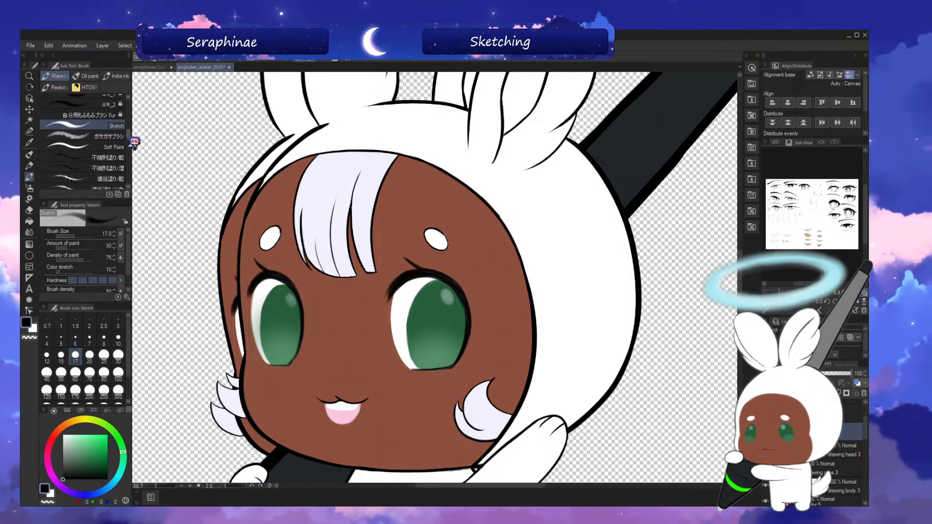
pyautogui.scroll(5, 132, 138)
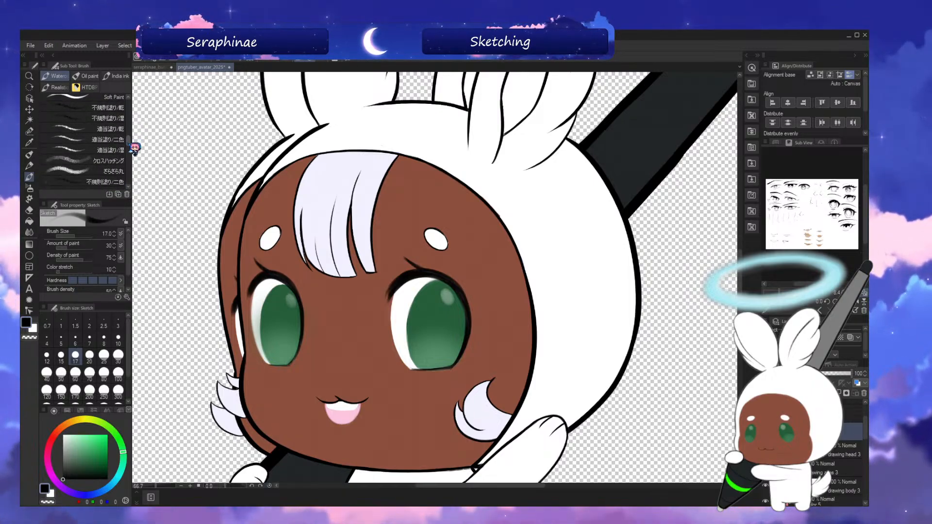
pyautogui.scroll(5, 136, 132)
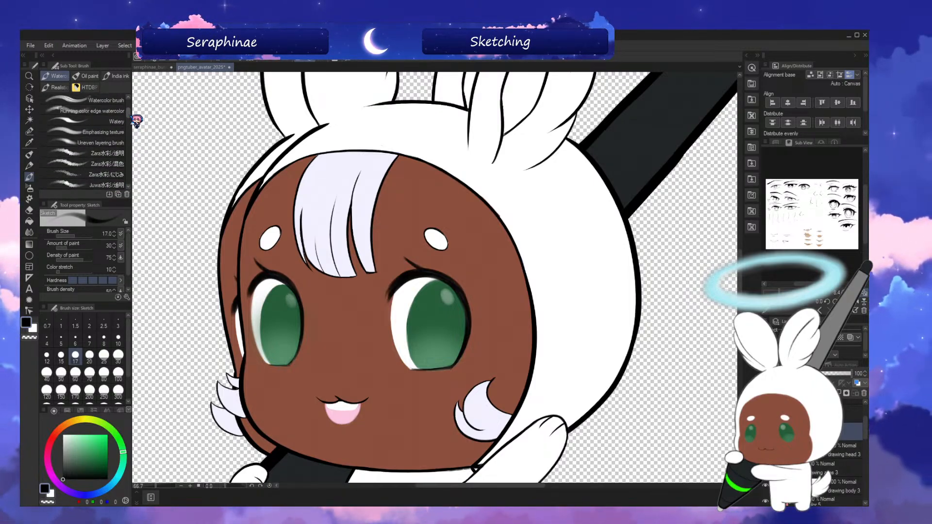
pyautogui.scroll(-8, 136, 121)
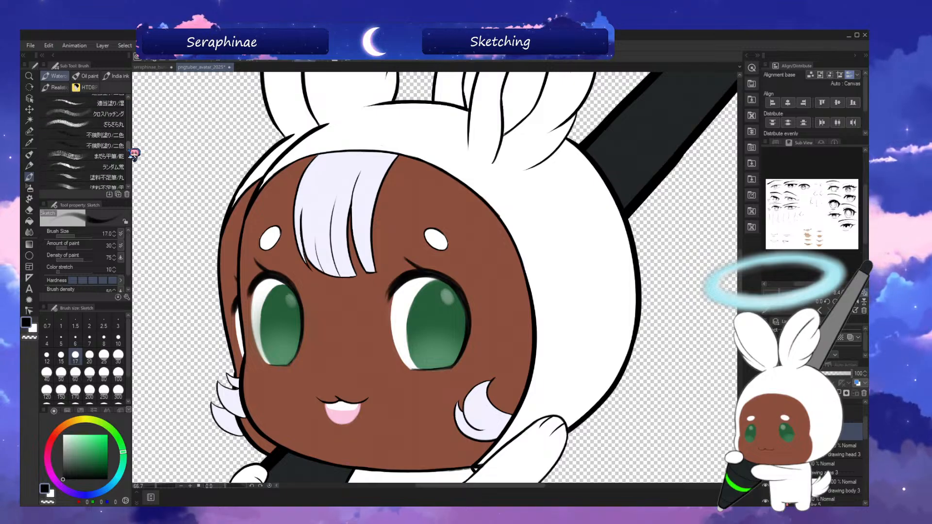
pyautogui.scroll(-5, 134, 161)
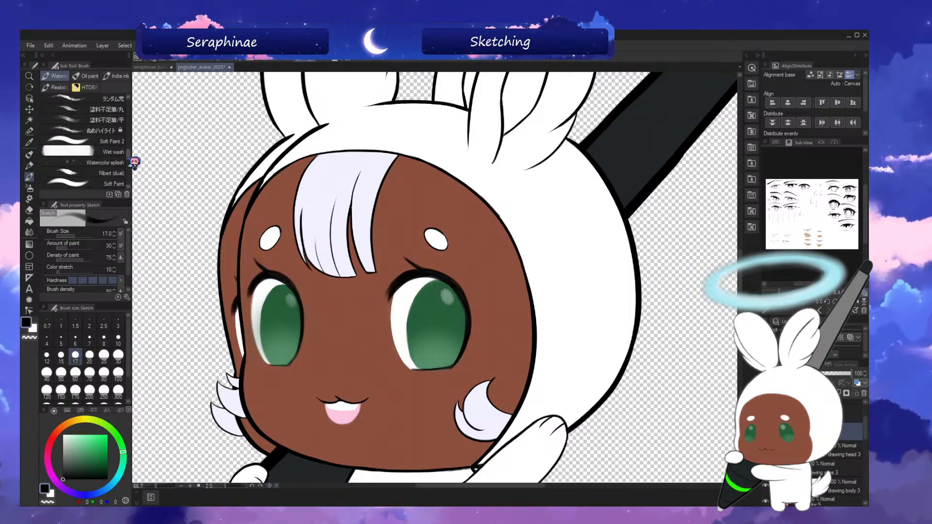
pyautogui.scroll(2, 131, 167)
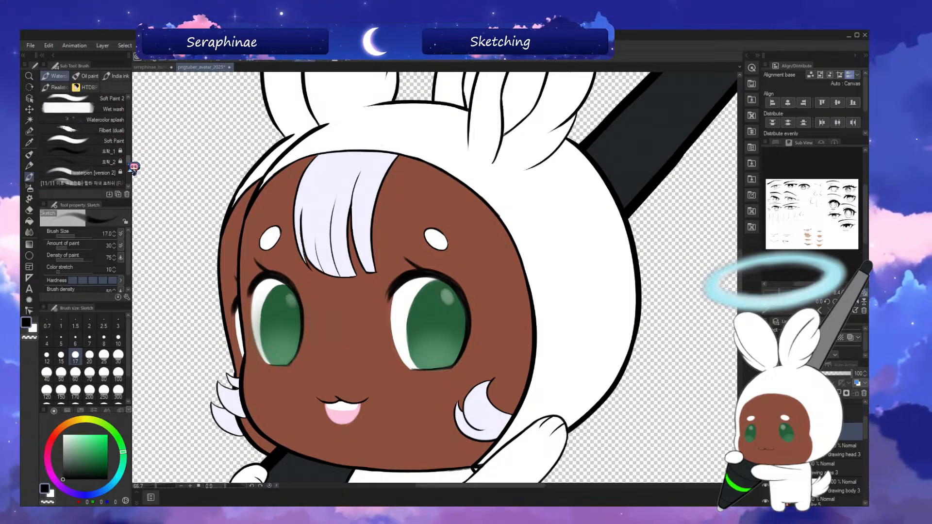
pyautogui.click(124, 166)
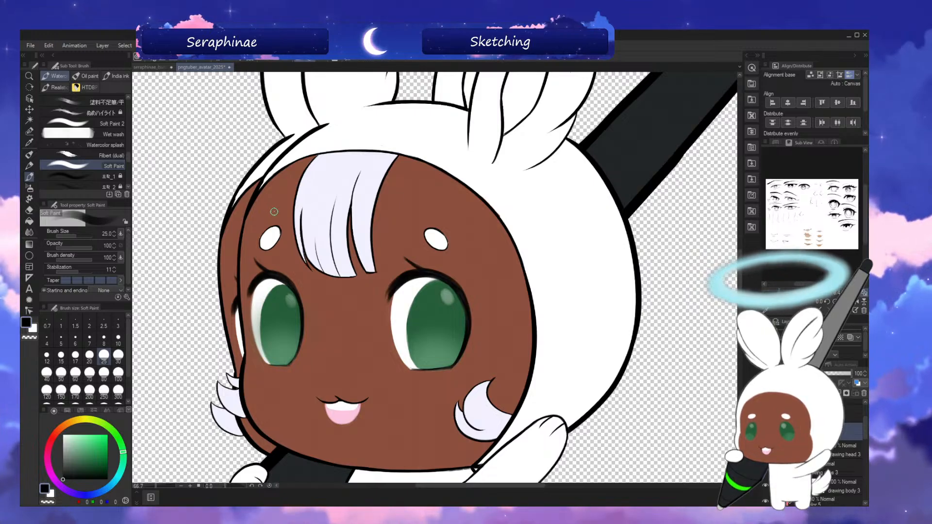
pyautogui.click(123, 124)
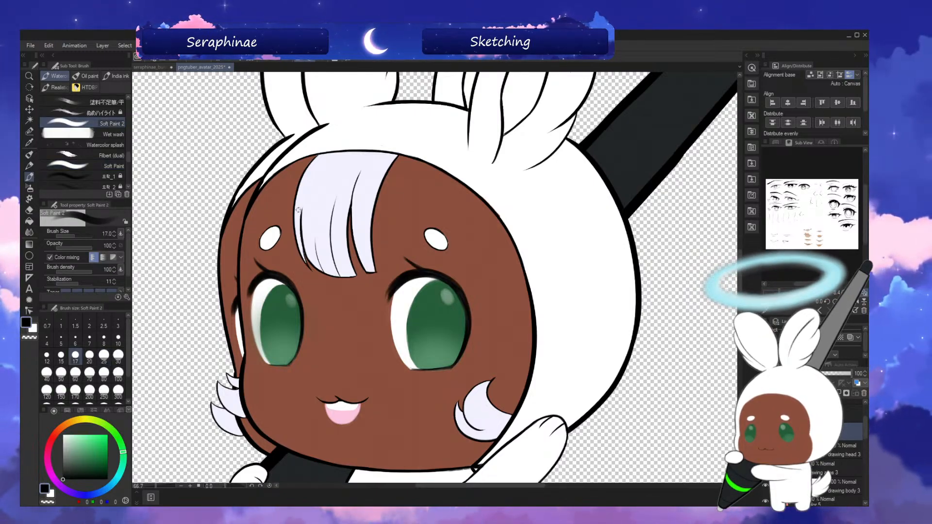
pyautogui.scroll(1, 136, 160)
pyautogui.scroll(6, 136, 156)
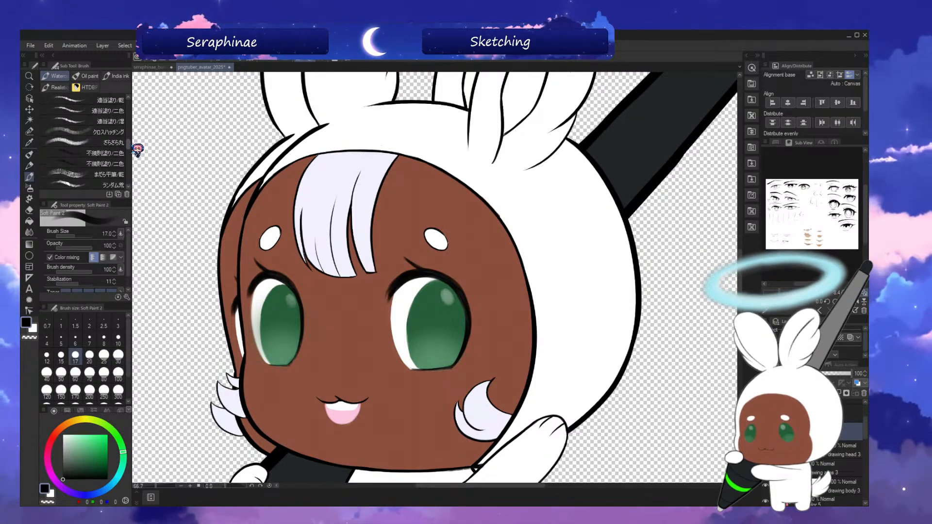
pyautogui.click(114, 130)
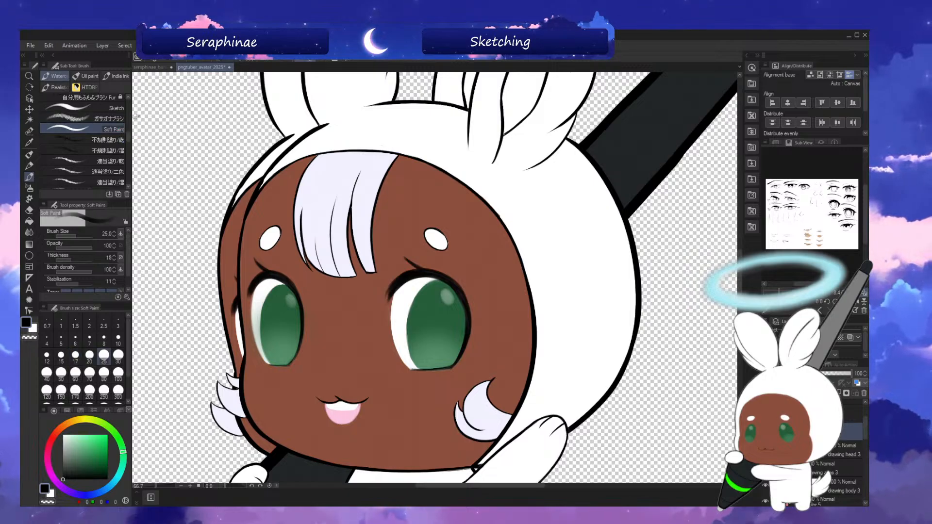
# - Sample the near-black of the upper lash line on the waving stance's larger eye and check the eyes in mirrored view
pyautogui.scroll(1, 471, 273)
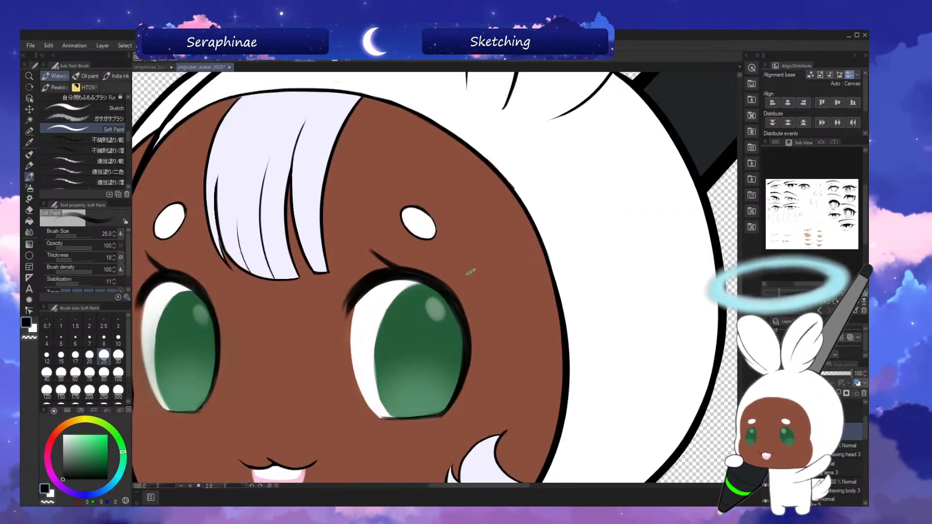
pyautogui.keyDown('alt'); pyautogui.click(408, 291); pyautogui.keyUp('alt')
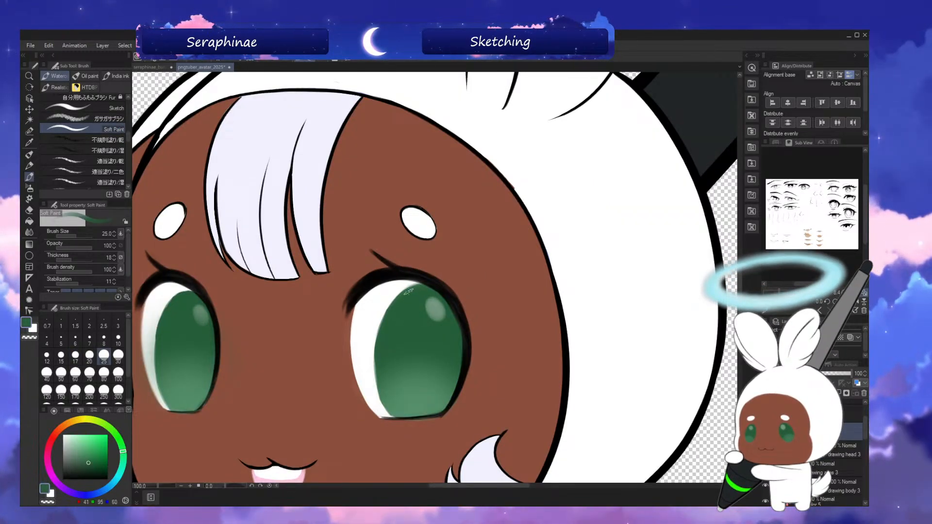
pyautogui.keyDown('alt'); pyautogui.click(379, 279); pyautogui.keyUp('alt')
pyautogui.press('h')
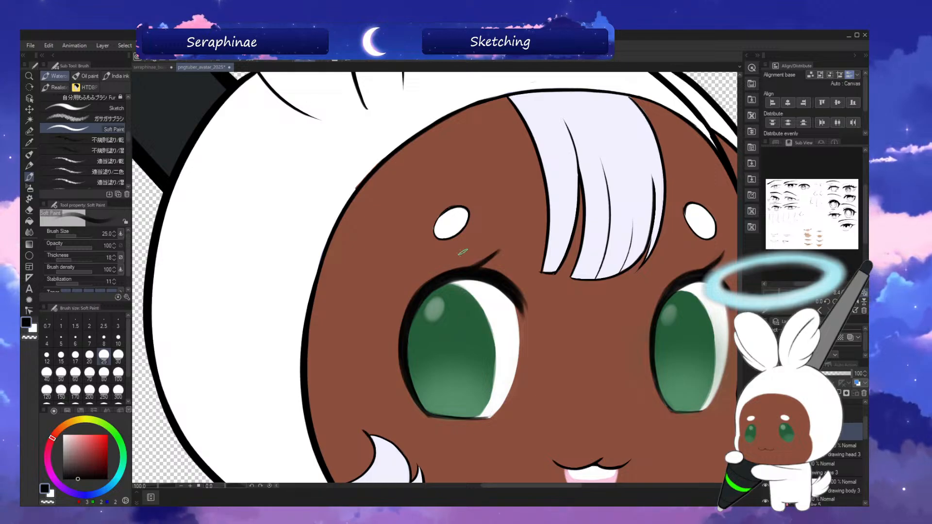
pyautogui.press('h')
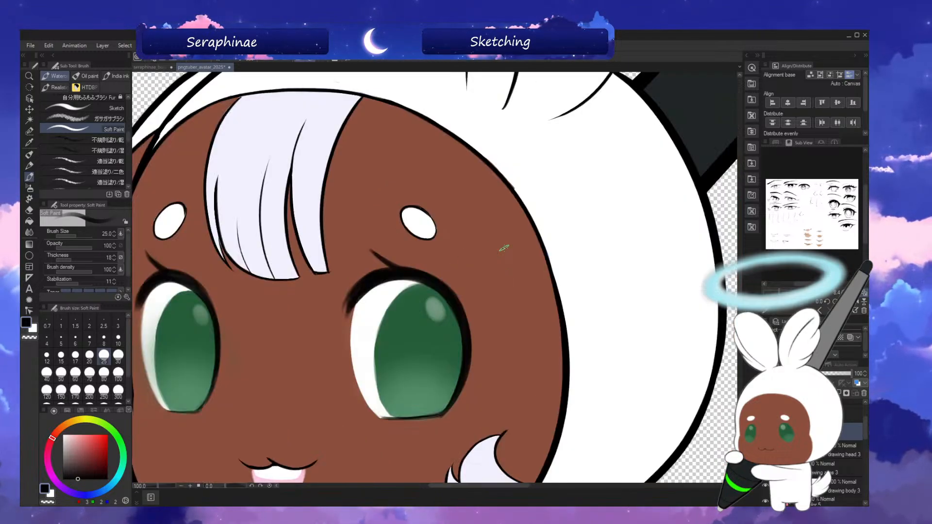
pyautogui.press('h')
pyautogui.press('h')
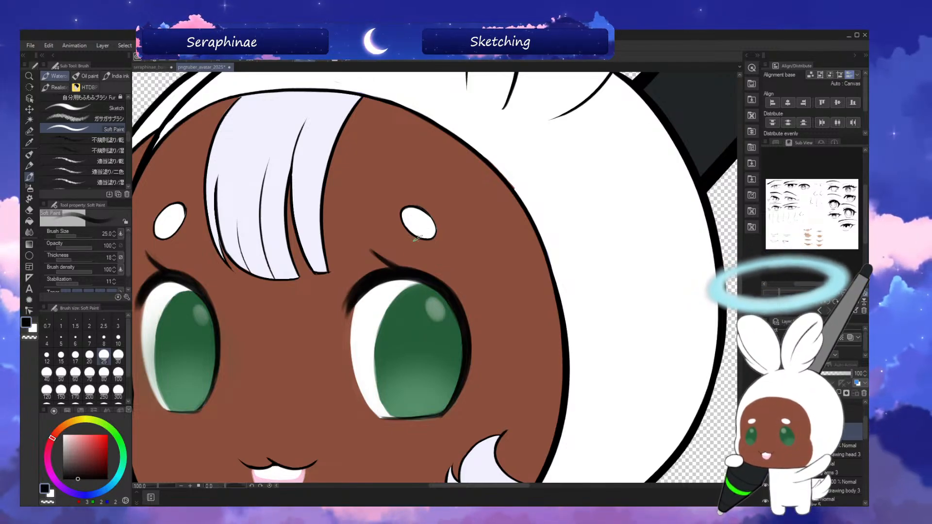
# - Inspect the lash lines around the waving stance's eyes in mirrored and rotated views
pyautogui.press('h')
pyautogui.press('h')
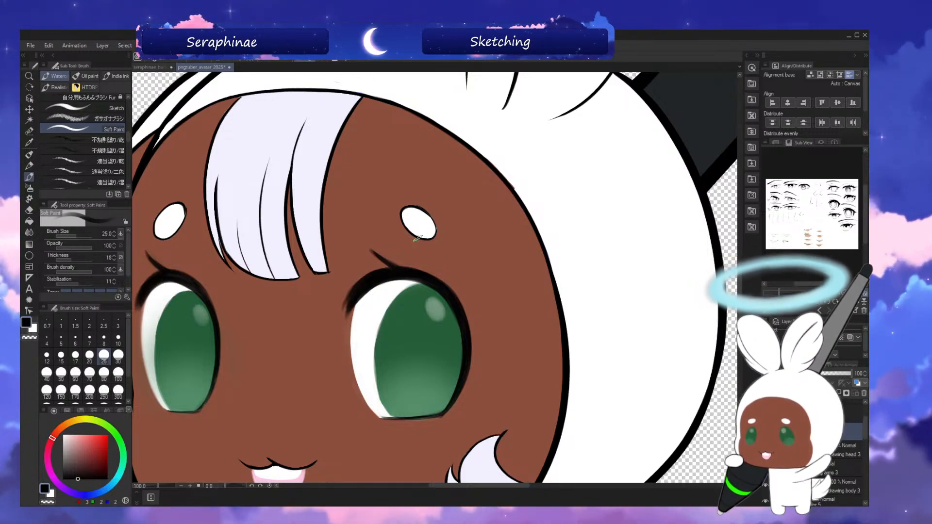
pyautogui.press('^')
pyautogui.press('^')
pyautogui.press('^')
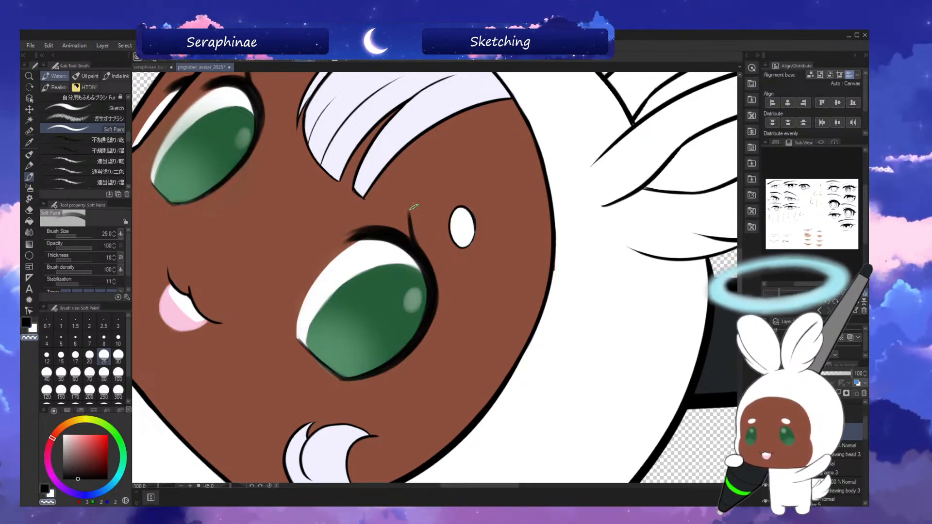
pyautogui.press('-')
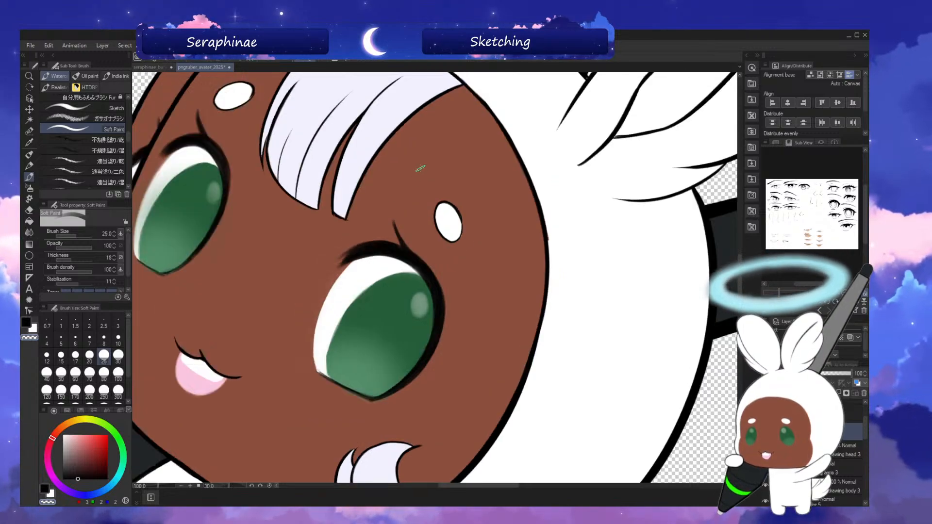
pyautogui.press('-')
pyautogui.press('-')
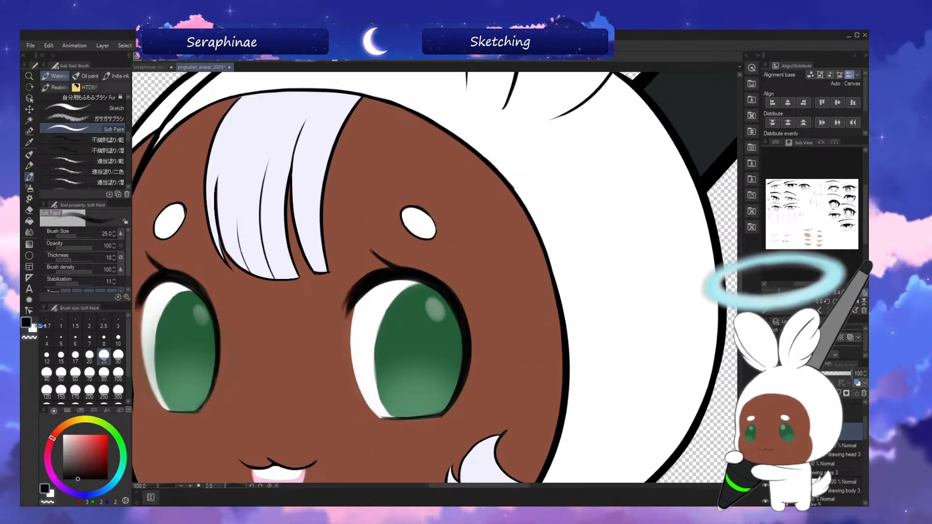
# - Reduce the Soft Paint brush to size 17 and touch up the upper lash line of the waving stance's smaller eye, checking it mirrored
pyautogui.press('h')
pyautogui.press('[')
pyautogui.press('[')
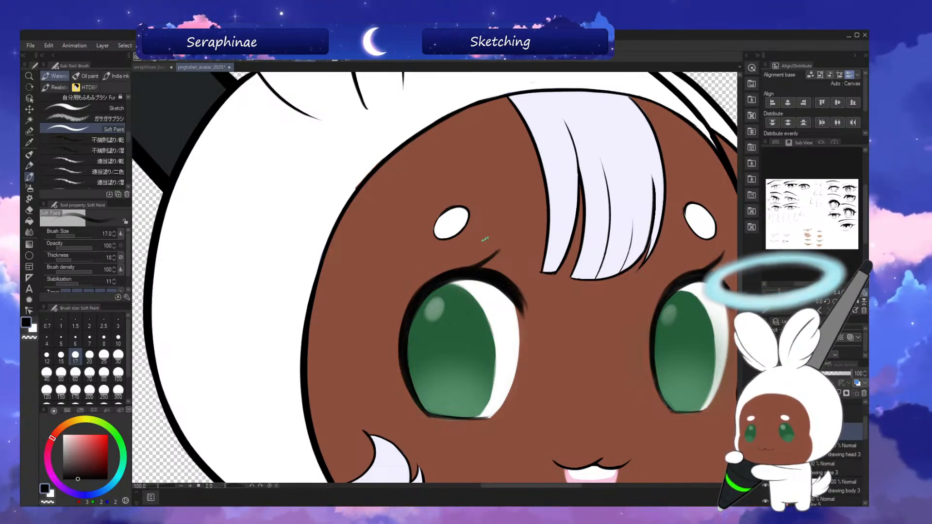
pyautogui.hscroll(5, 571, 488)
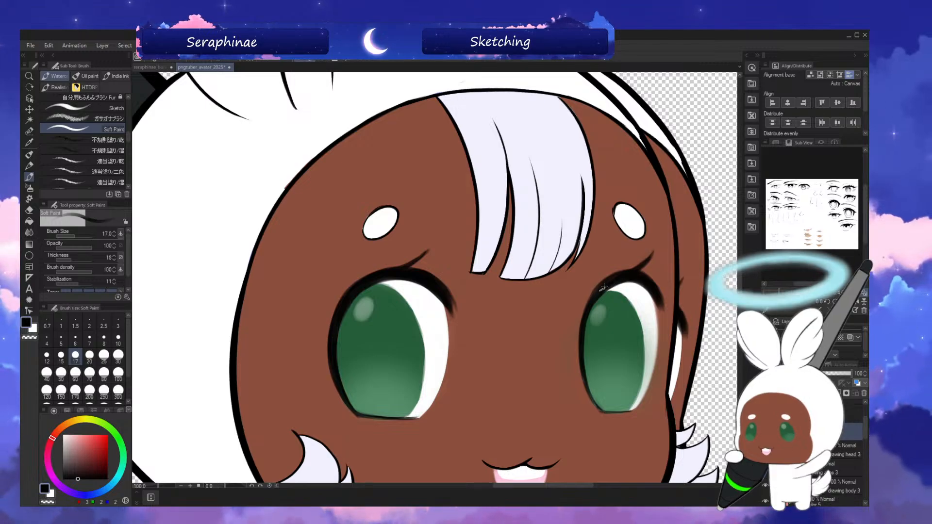
pyautogui.press('h')
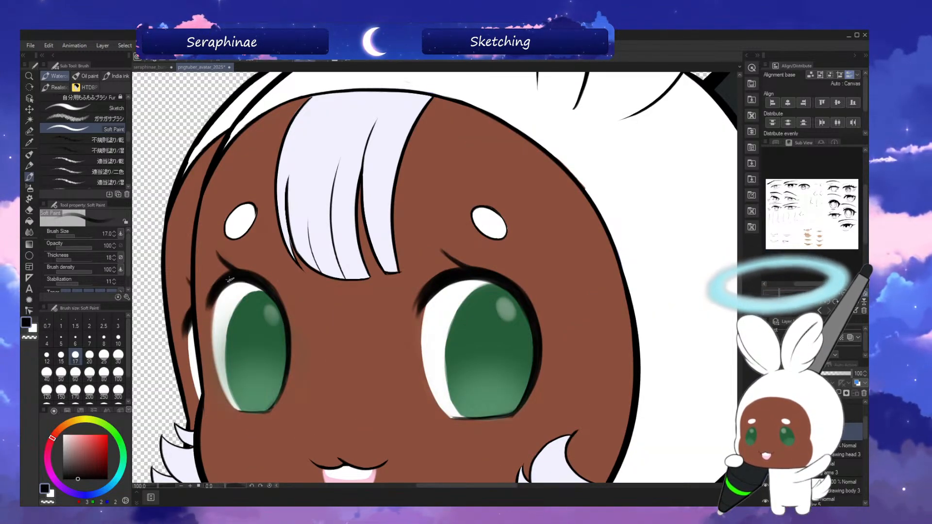
pyautogui.press('h')
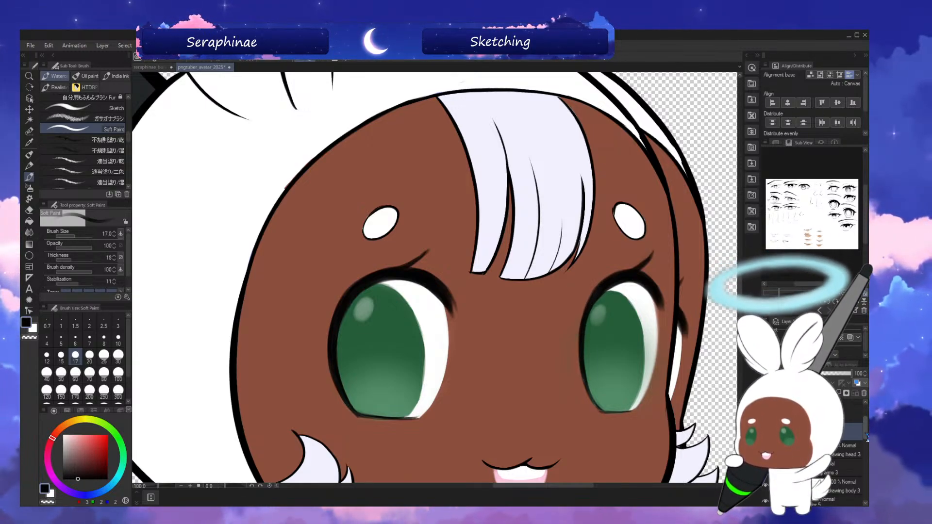
# - Identify the waving stance's iris colours by toggling their layer, select the eyes 2 layer, and sample the green at the larger iris's upper edge
pyautogui.moveTo(865, 433); pyautogui.dragTo(865, 467)
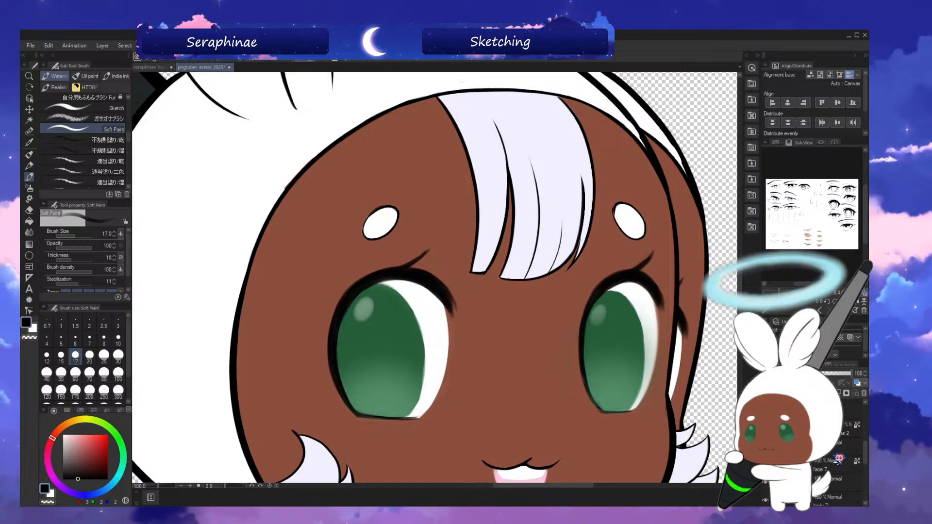
pyautogui.click(765, 428)
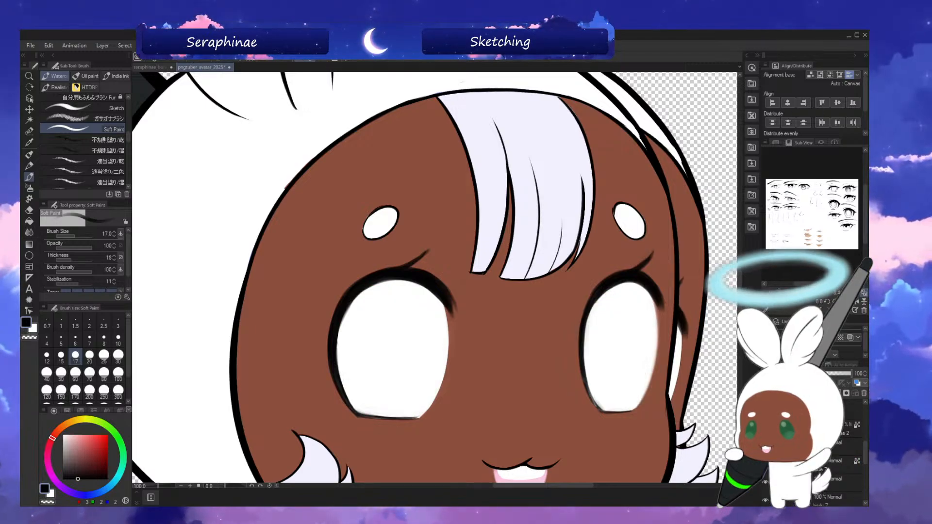
pyautogui.click(765, 428)
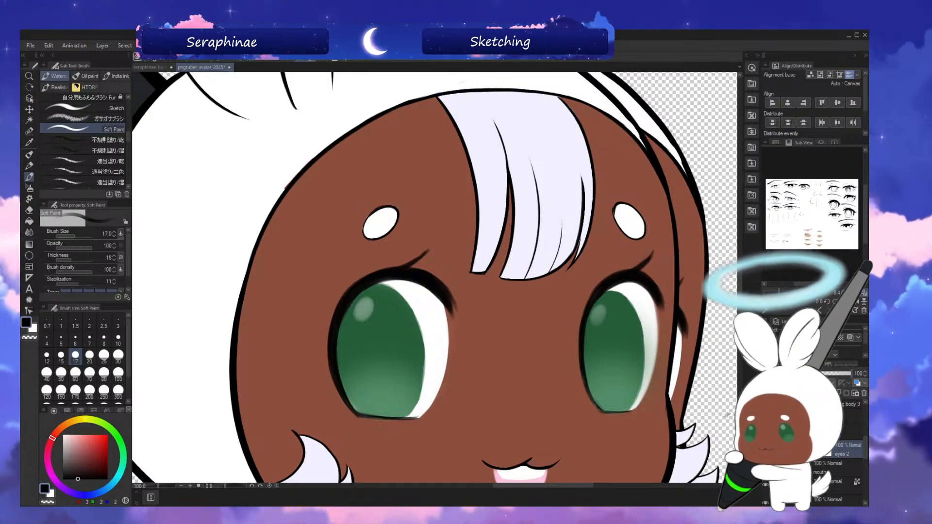
pyautogui.moveTo(624, 291); pyautogui.dragTo(483, 290)
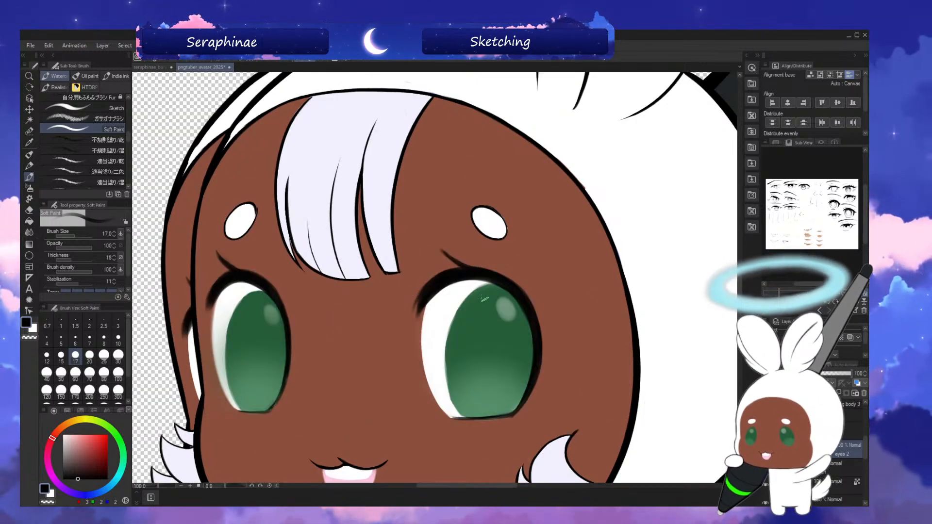
pyautogui.keyDown('alt'); pyautogui.click(484, 290); pyautogui.keyUp('alt')
pyautogui.keyDown('alt'); pyautogui.click(487, 287); pyautogui.keyUp('alt')
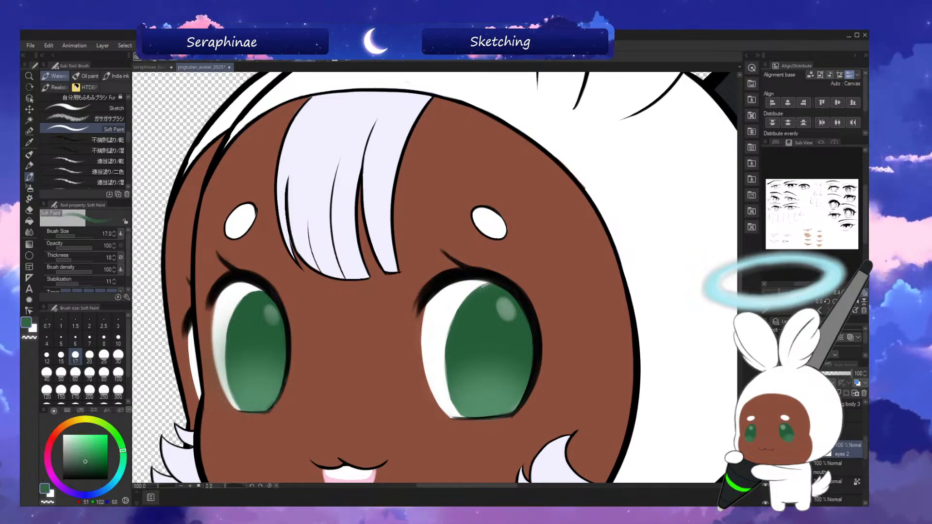
# - Try the Soft Paint brush at size 40 and the Sketch brush at size 25 for the irises on the eyes 2 layer
pyautogui.press(']')
pyautogui.press(']')
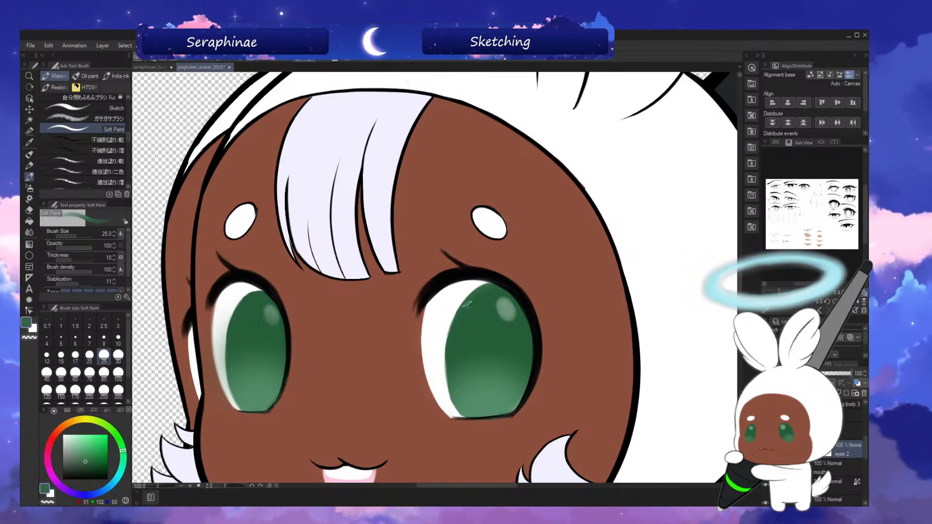
pyautogui.press(']')
pyautogui.press(']')
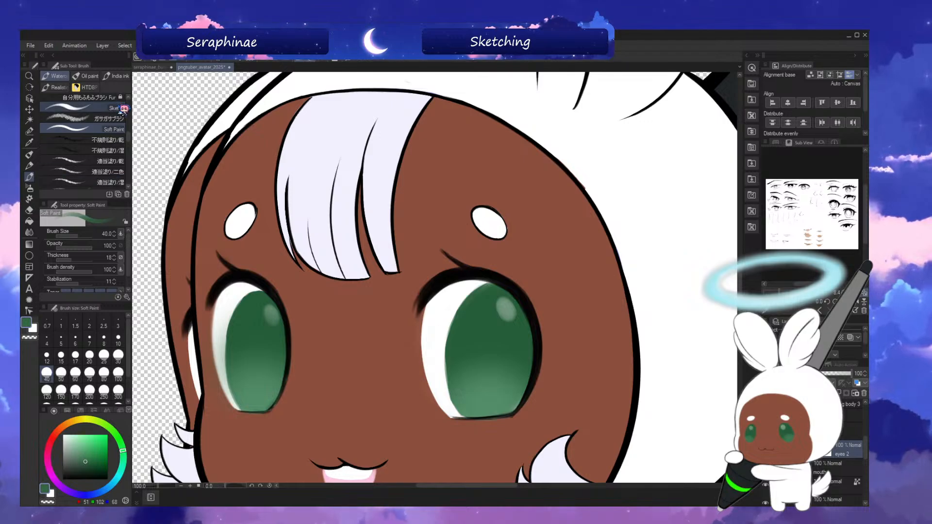
pyautogui.click(120, 109)
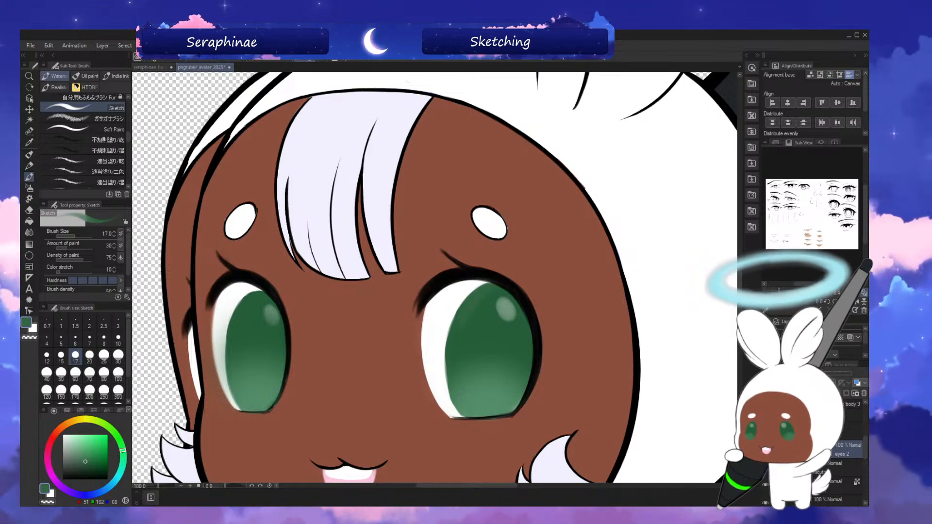
pyautogui.click(766, 449)
pyautogui.click(765, 449)
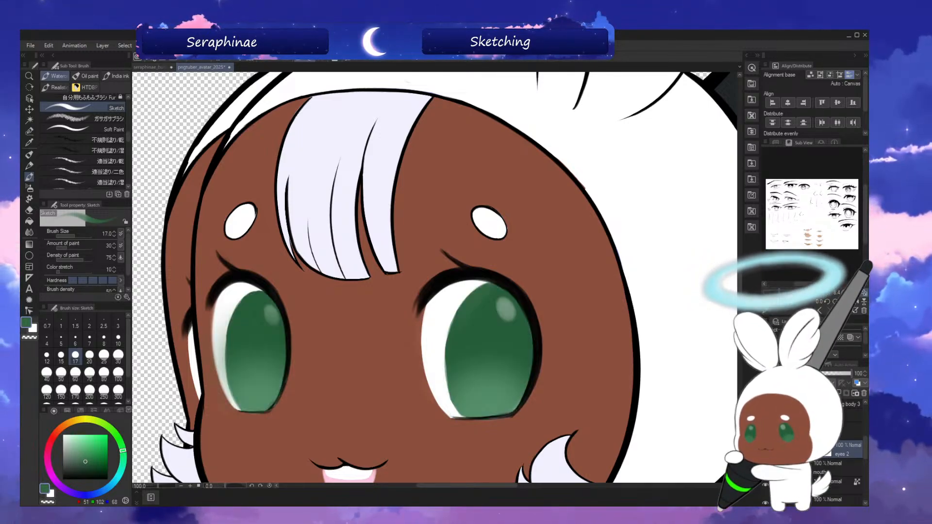
pyautogui.press(']')
pyautogui.press(']')
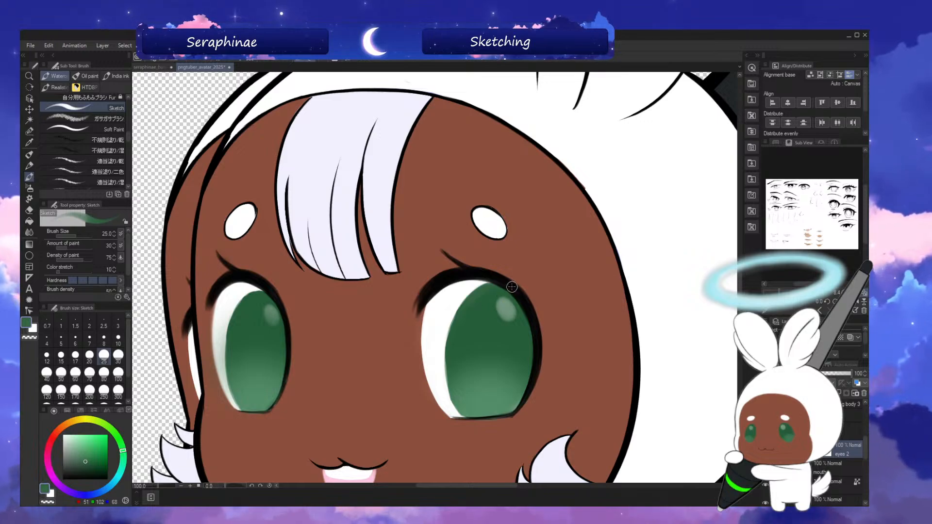
# - Choose the Dense watercolor hard brush for the eyes 2 layer and set its size to 50
pyautogui.scroll(-5, 129, 155)
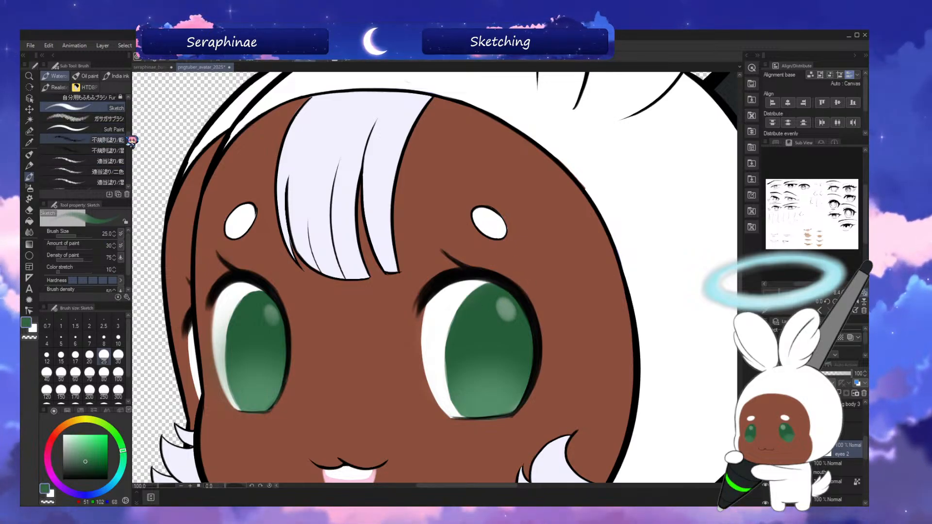
pyautogui.scroll(-5, 132, 155)
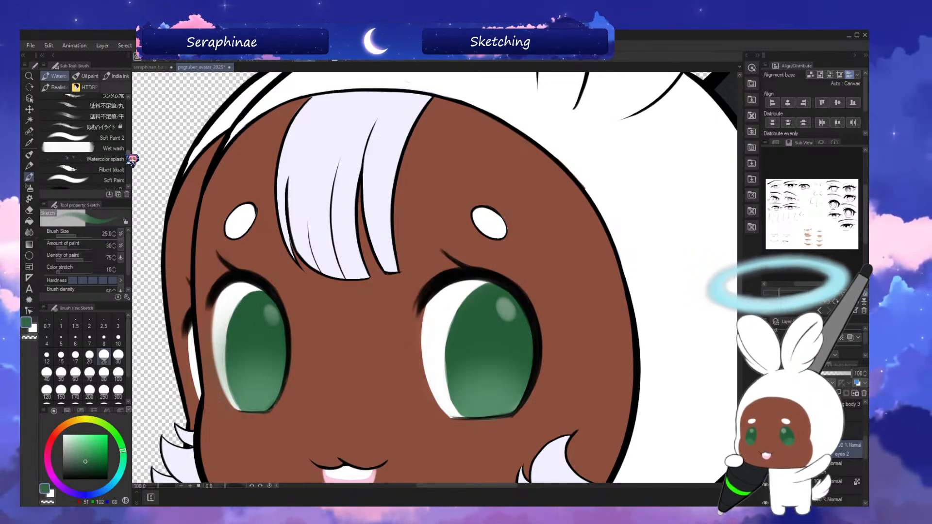
pyautogui.scroll(-5, 131, 165)
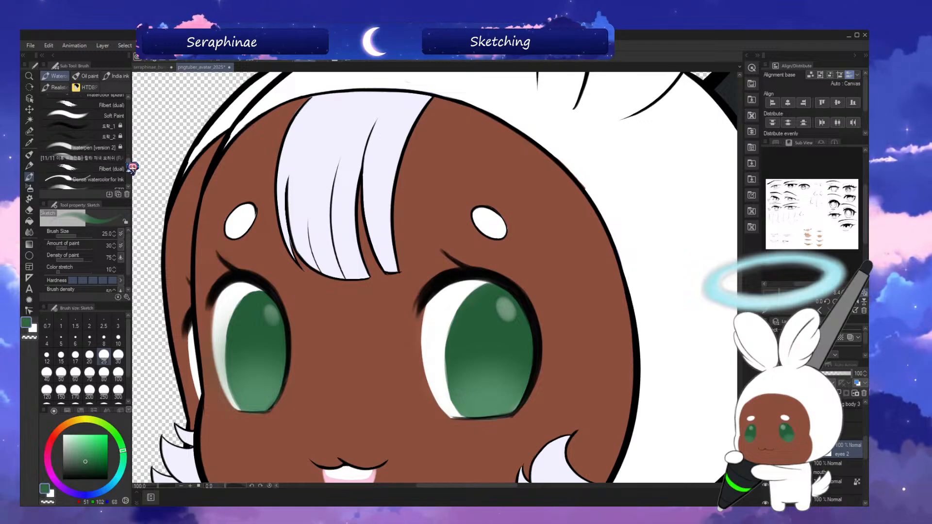
pyautogui.scroll(-5, 132, 171)
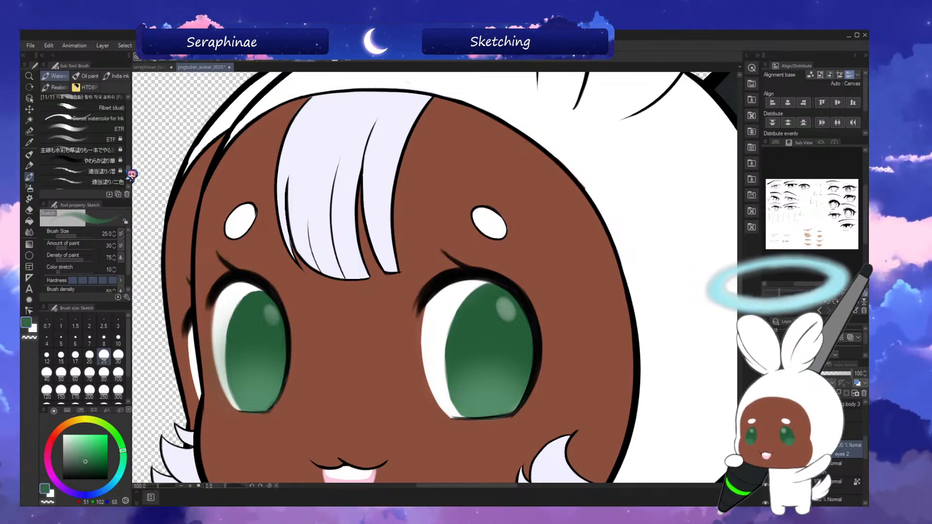
pyautogui.moveTo(128, 173); pyautogui.dragTo(128, 178)
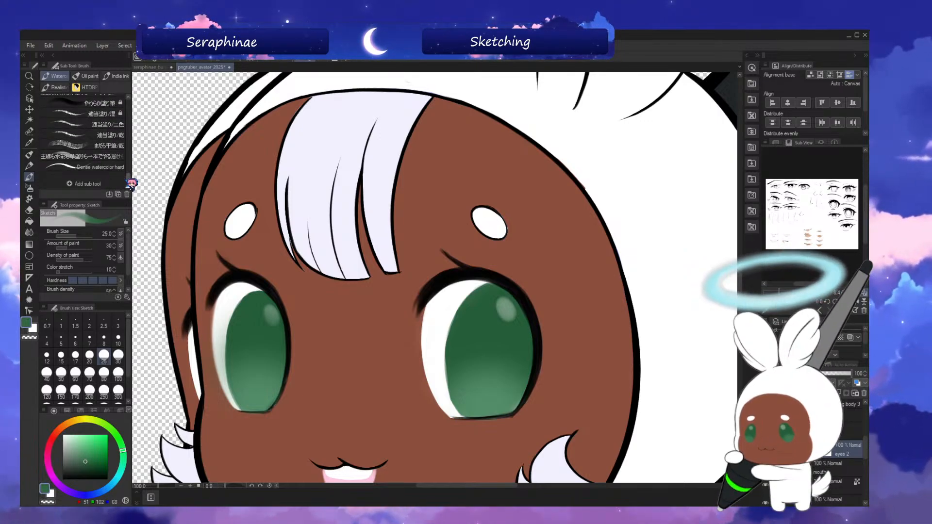
pyautogui.click(123, 167)
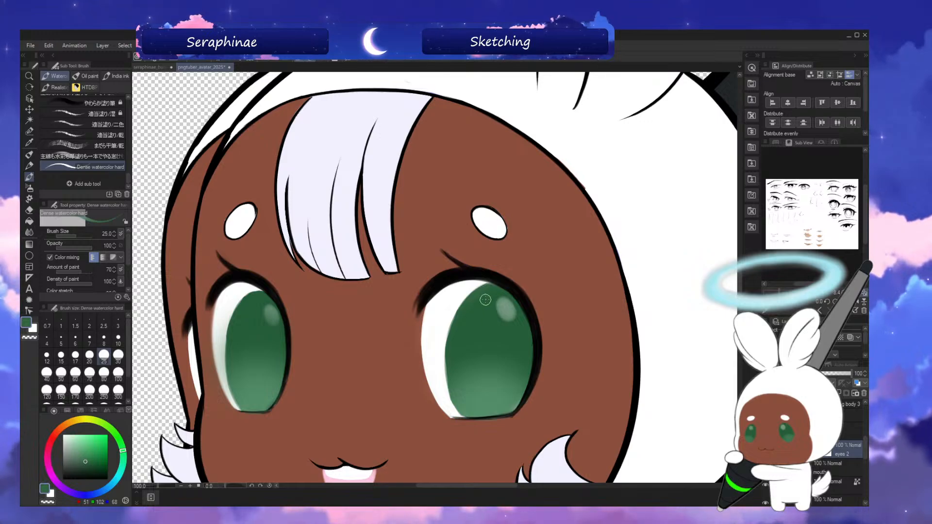
pyautogui.press(']')
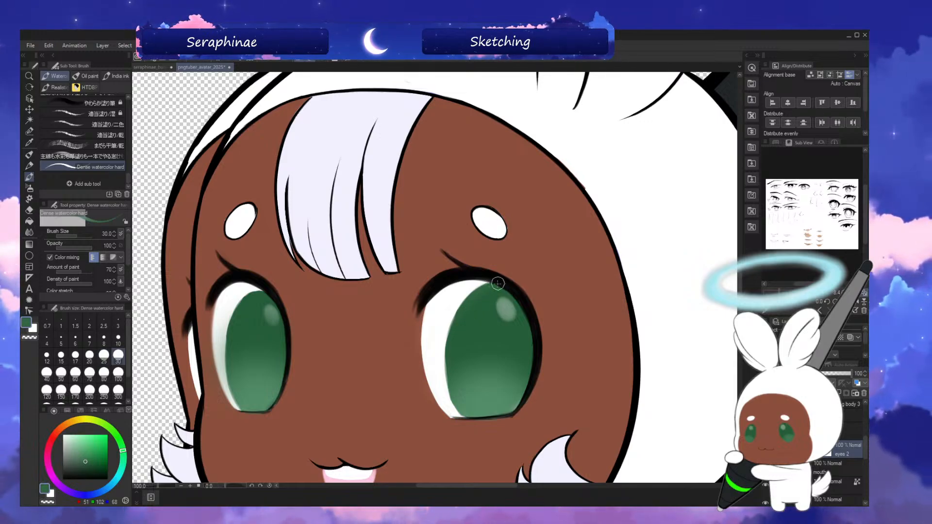
pyautogui.press(']')
pyautogui.press(']')
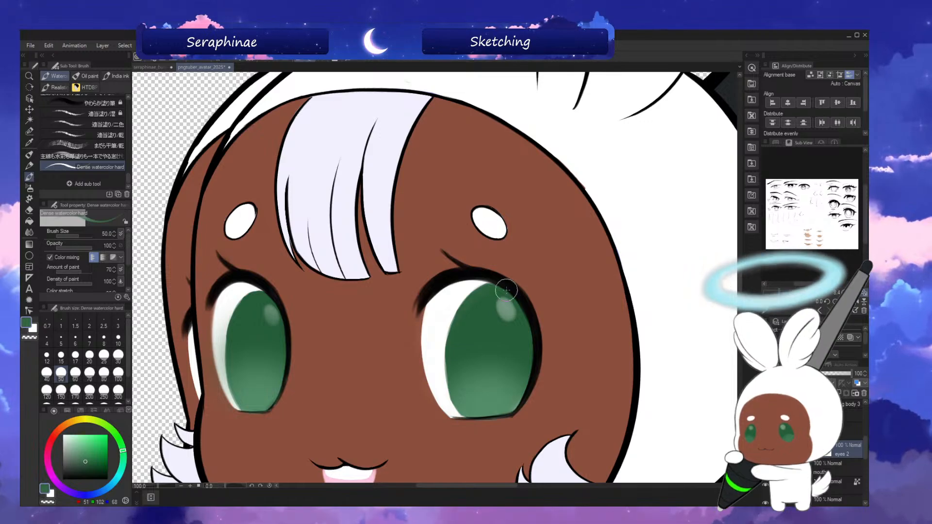
# - Try several oil paint brushes and the Smooth India ink brush, and return to the Dense watercolor hard brush
pyautogui.click(85, 75)
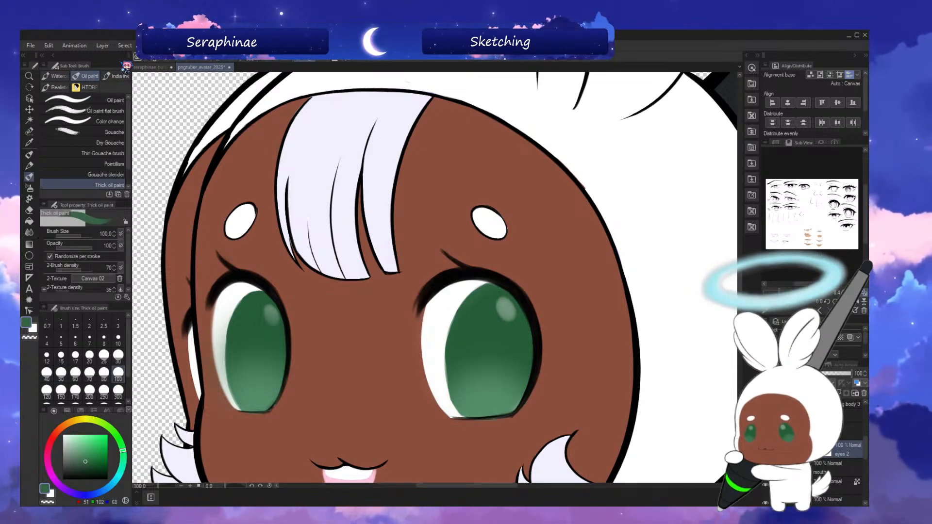
pyautogui.click(116, 98)
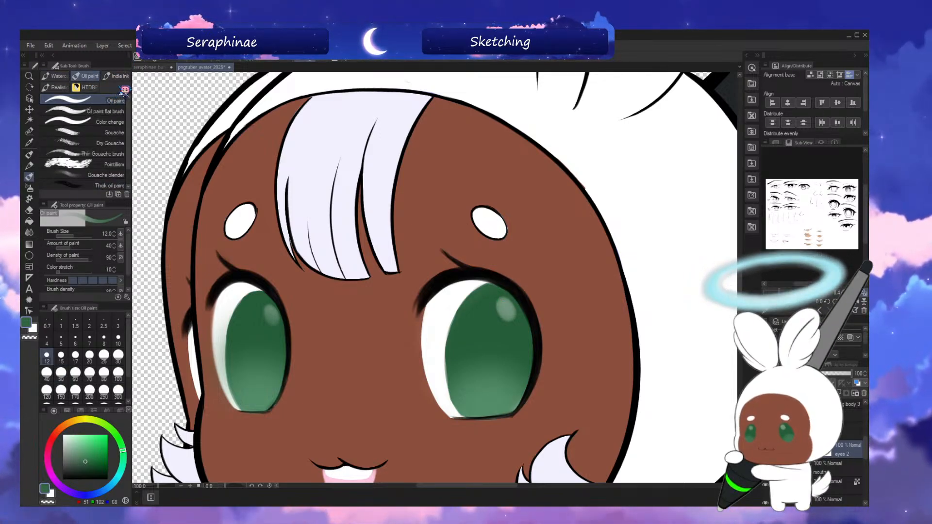
pyautogui.click(121, 130)
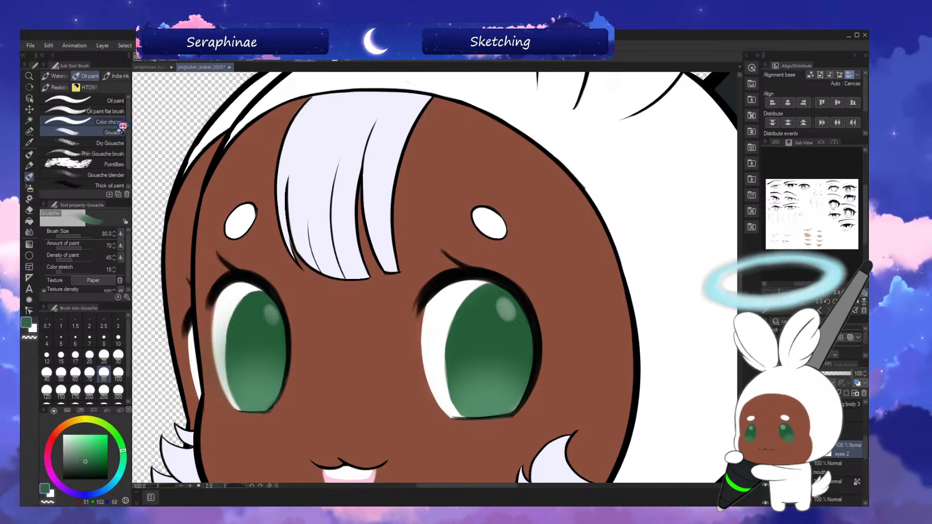
pyautogui.click(120, 122)
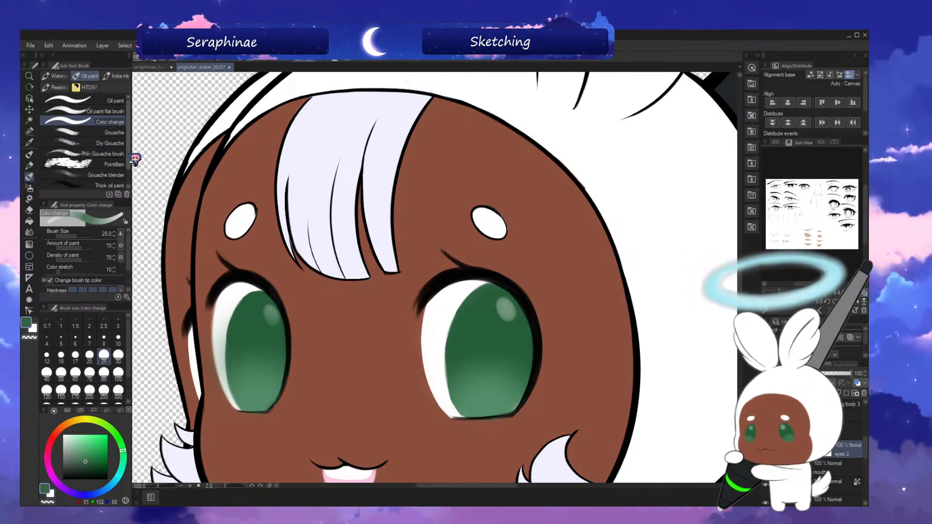
pyautogui.scroll(-1, 112, 160)
pyautogui.click(109, 171)
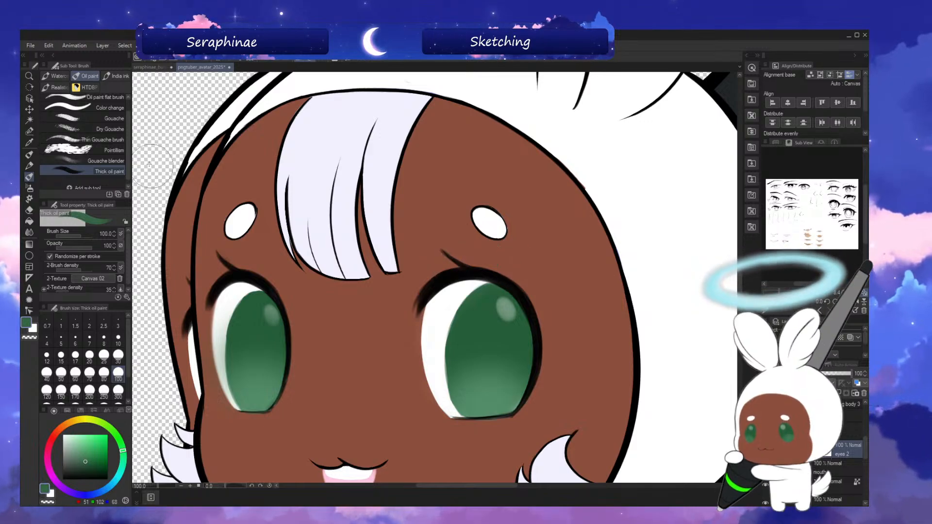
pyautogui.click(116, 76)
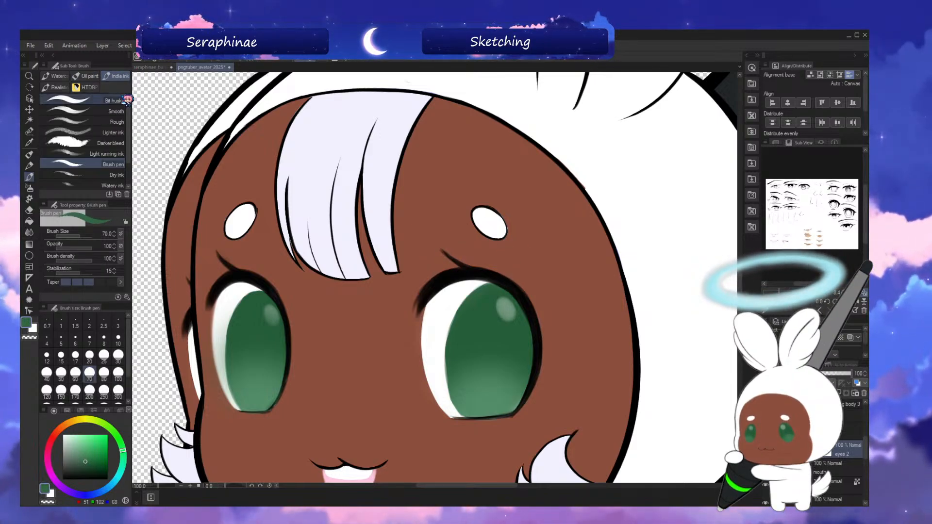
pyautogui.click(125, 112)
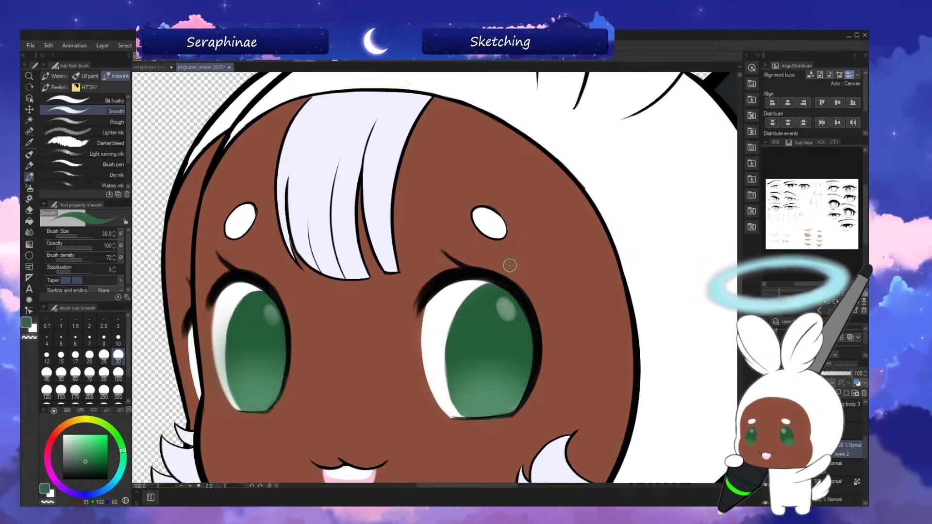
pyautogui.moveTo(133, 145); pyautogui.dragTo(133, 177)
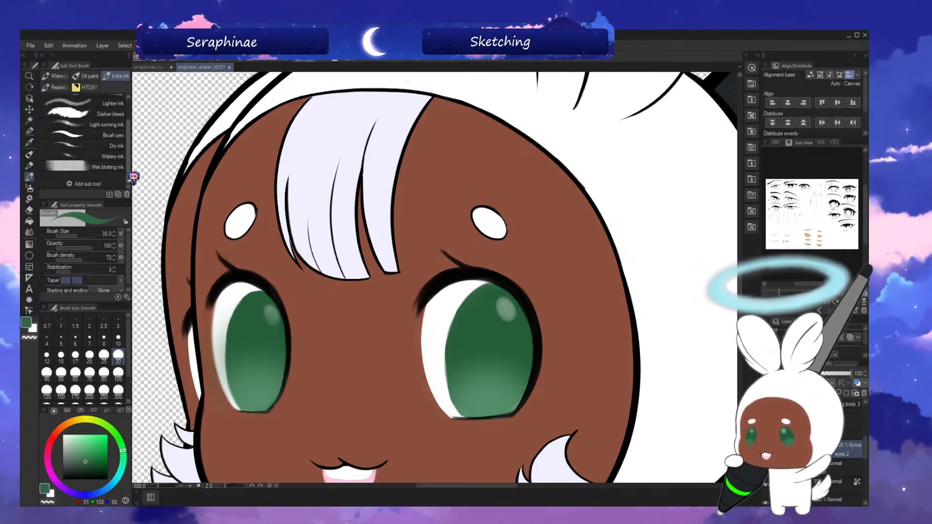
pyautogui.click(71, 76)
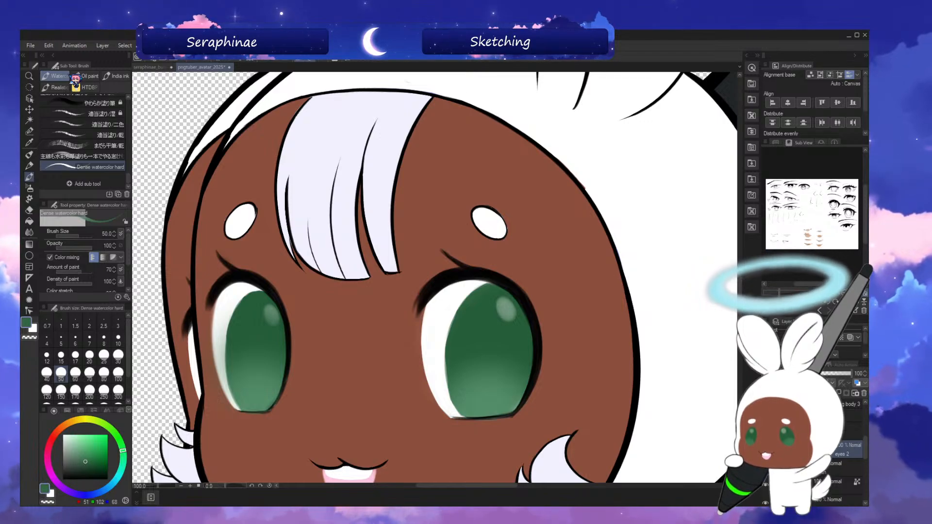
# - Use the 主線も水彩も厚塗りも watercolor brush at size 25 to fill out the larger iris's inner edge, checking the eyes with a mirrored canvas
pyautogui.click(118, 155)
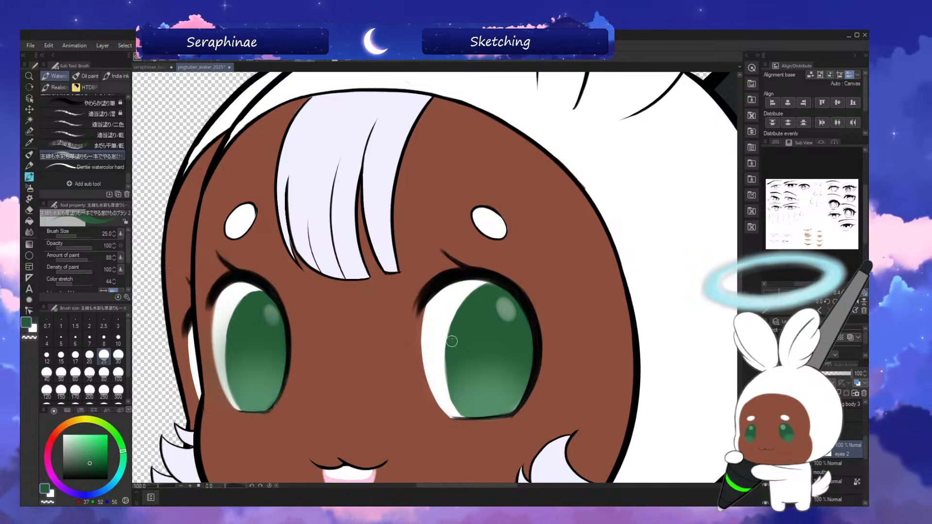
pyautogui.moveTo(451, 326); pyautogui.dragTo(446, 364)
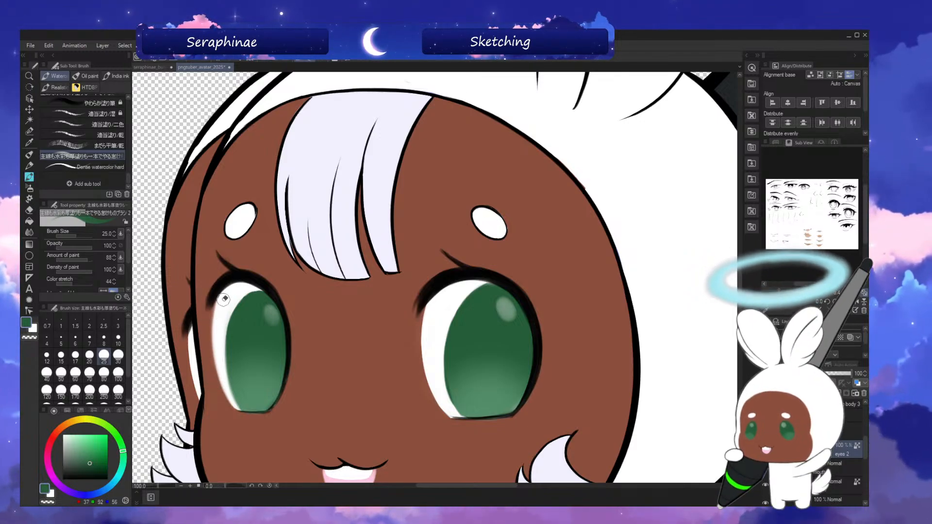
pyautogui.press('h')
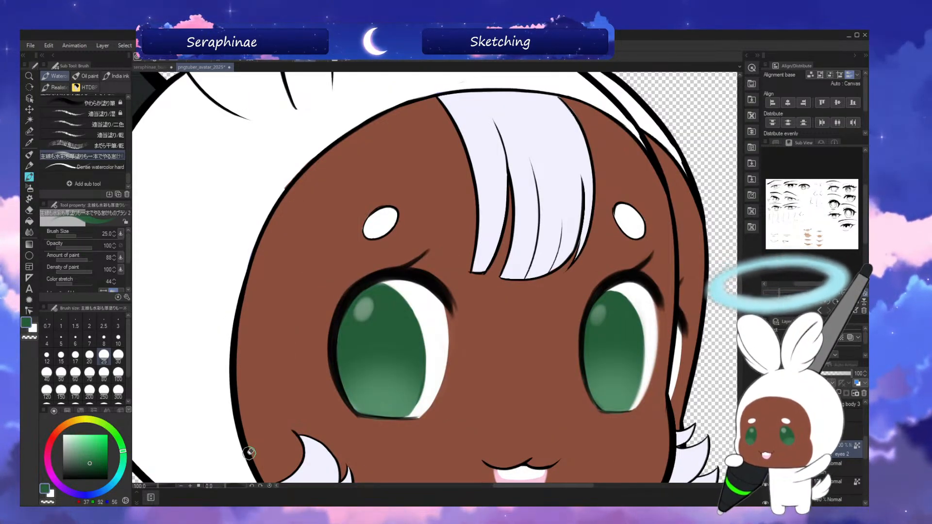
pyautogui.press('h')
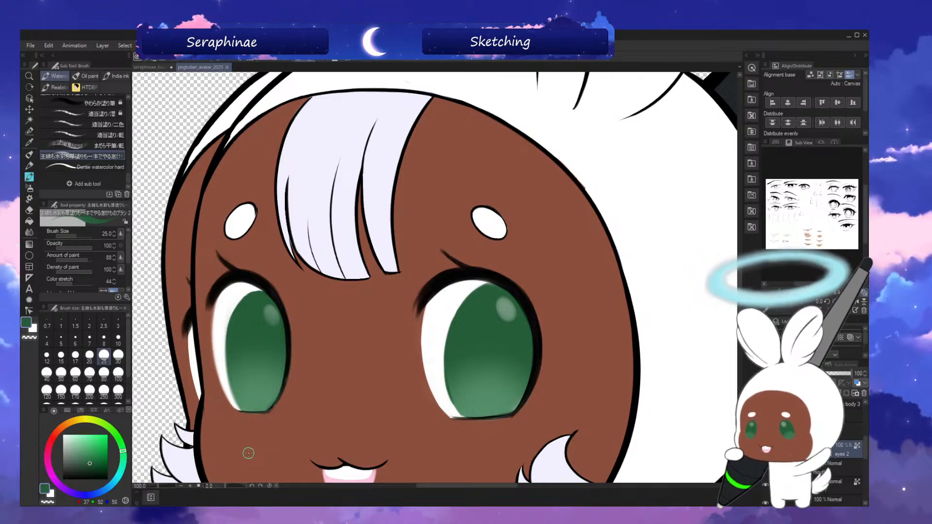
# - Browse the watercolor brushes, trying the Zara水彩 variants and the Juwa水彩/混色 brush
pyautogui.moveTo(137, 183); pyautogui.dragTo(133, 109)
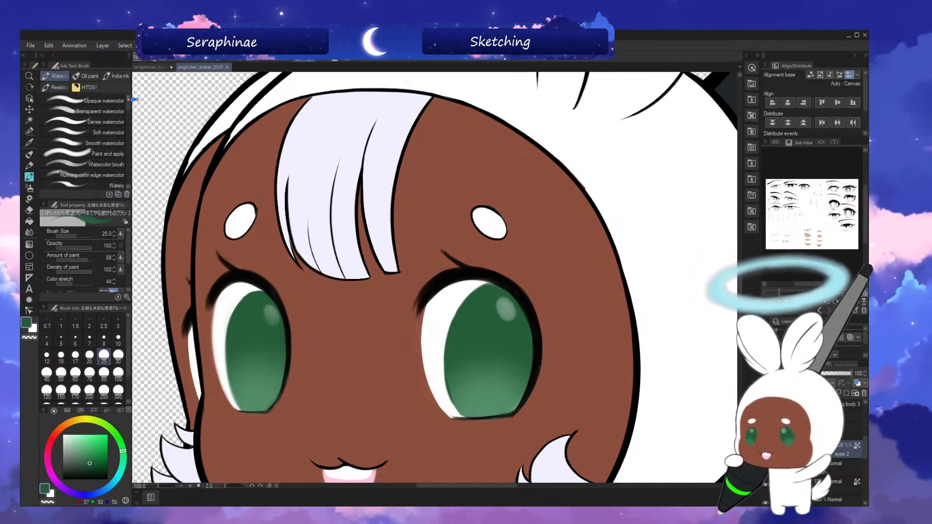
pyautogui.scroll(-3, 134, 119)
pyautogui.moveTo(133, 118); pyautogui.dragTo(133, 117)
pyautogui.click(109, 157)
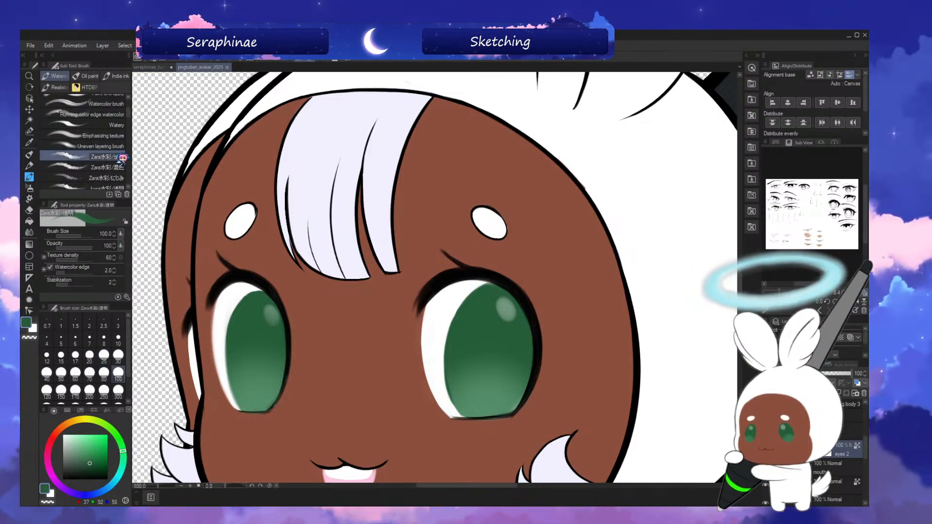
pyautogui.click(121, 168)
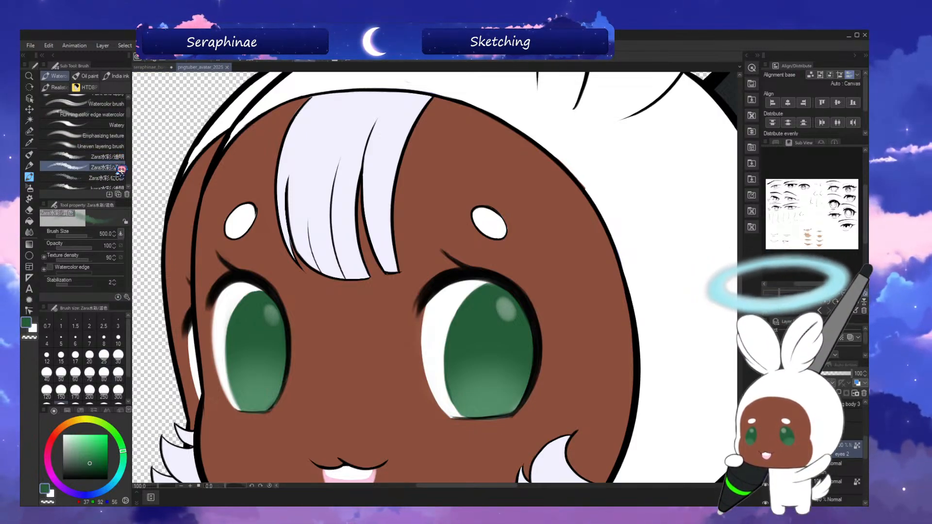
pyautogui.click(119, 178)
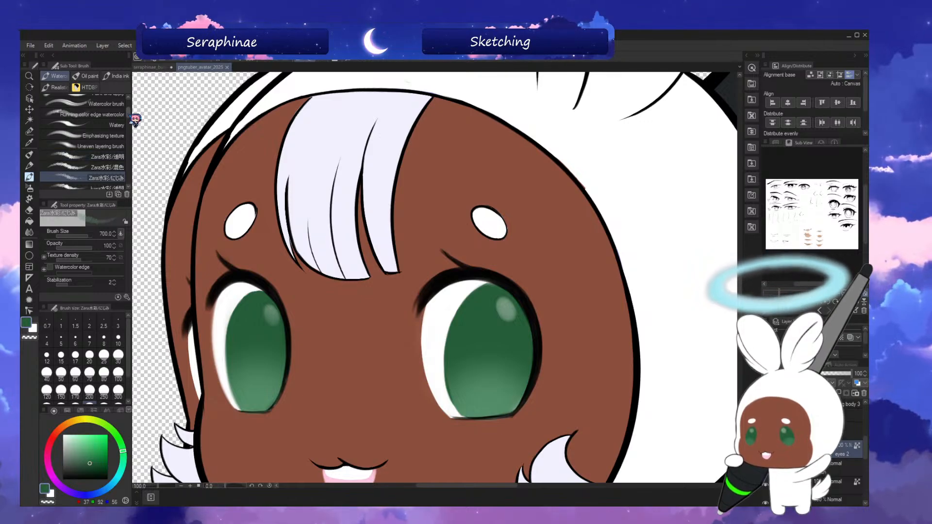
pyautogui.scroll(-1, 131, 122)
pyautogui.click(119, 171)
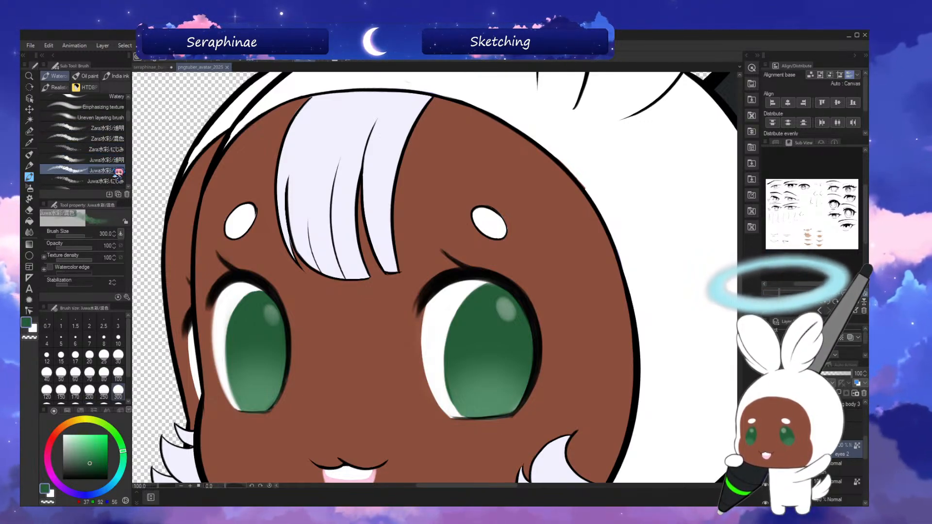
pyautogui.scroll(-5, 122, 161)
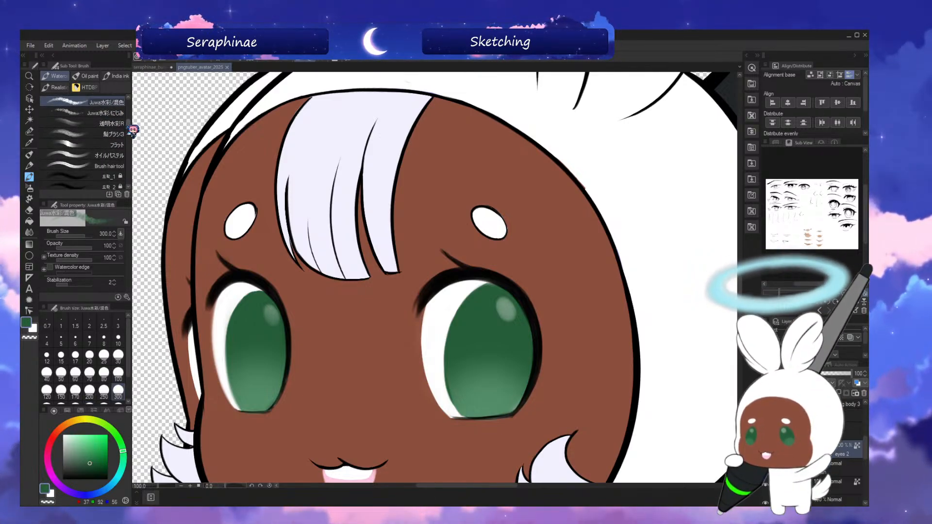
# - Go through the 髪ブラシ3, フラット and オイルパステル brushes and choose the Brush hair tool
pyautogui.click(117, 138)
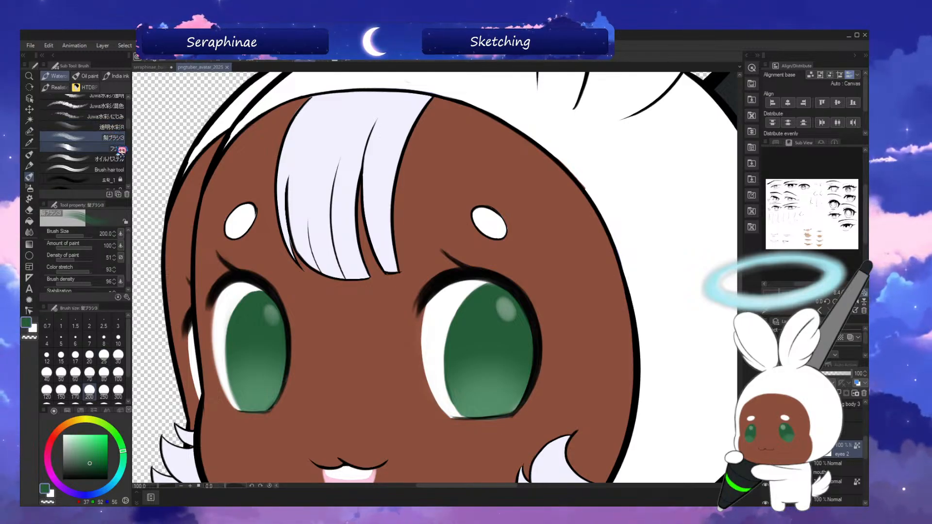
pyautogui.click(116, 148)
pyautogui.click(119, 159)
pyautogui.click(118, 170)
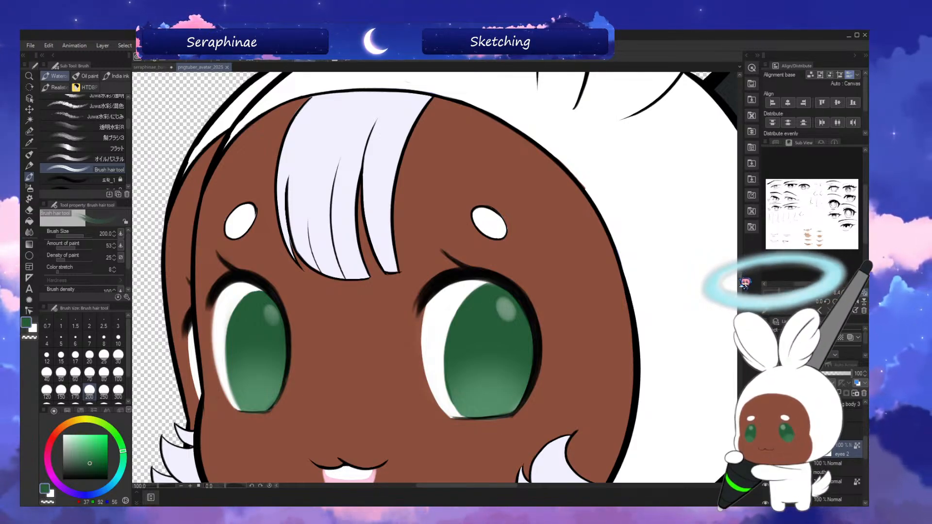
# - Try the Brush hair tool at size 200 with green strokes across the forehead, and undo them
pyautogui.scroll(3, 582, 223)
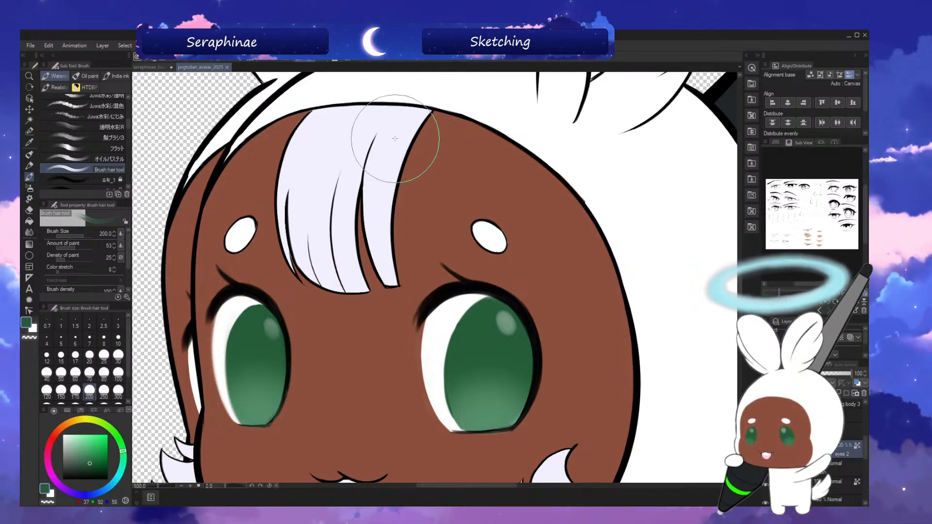
pyautogui.moveTo(393, 146); pyautogui.dragTo(380, 226)
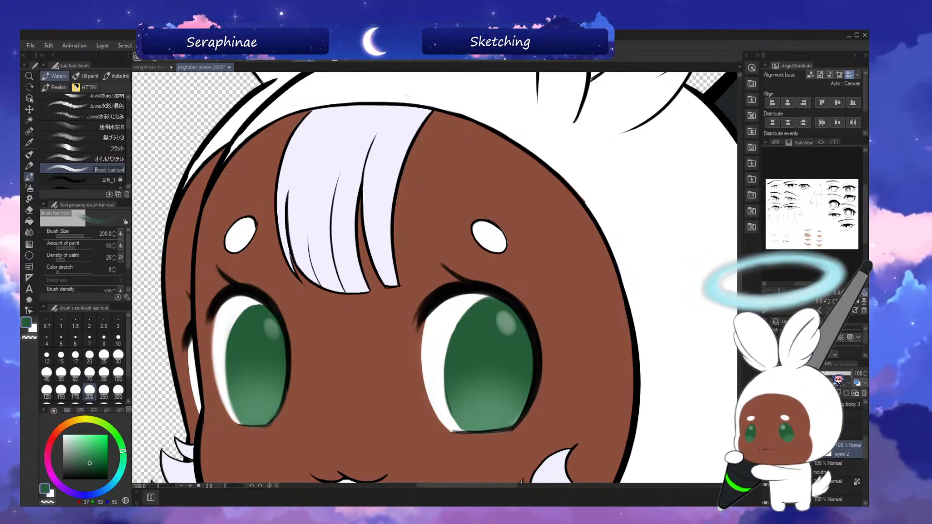
pyautogui.moveTo(478, 156)
pyautogui.mouseDown()
pyautogui.moveTo(427, 249)
pyautogui.moveTo(461, 118)
pyautogui.moveTo(443, 150)
pyautogui.moveTo(458, 83)
pyautogui.moveTo(479, 213)
pyautogui.mouseUp()
pyautogui.moveTo(505, 120); pyautogui.dragTo(519, 259)
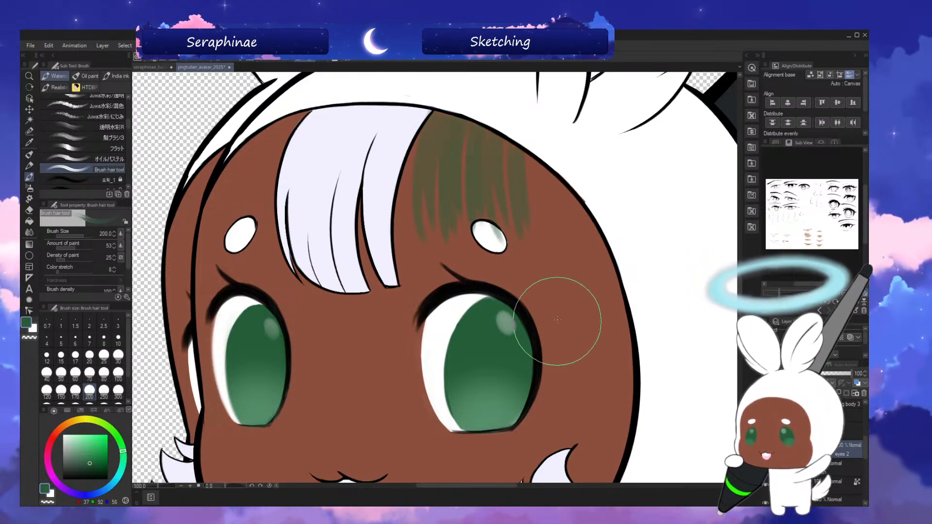
pyautogui.hotkey('ctrl', 'z')
pyautogui.hotkey('ctrl', 'z')
pyautogui.hotkey('ctrl', 'z')
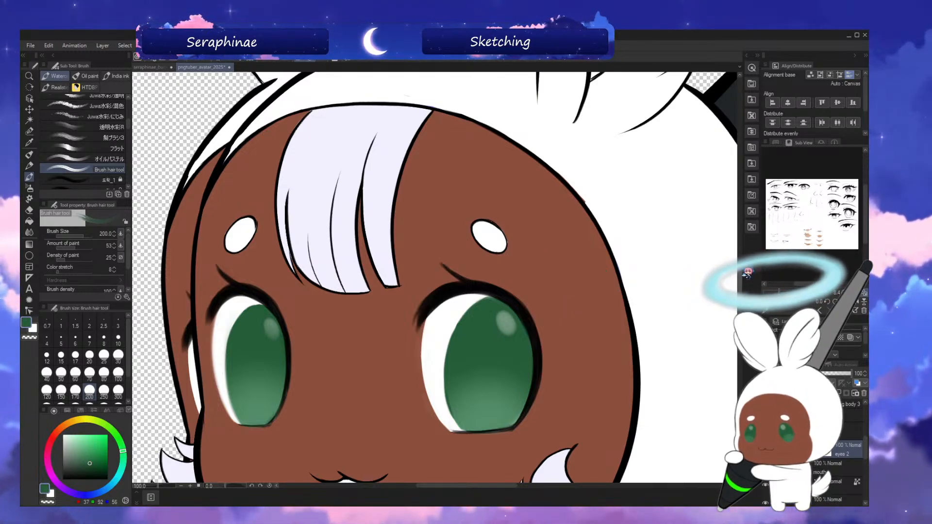
# - Fit the whole avatar in view and compare the waving and drawing stances by toggling their visibility, ending on the drawing stance
pyautogui.scroll(2, 564, 287)
pyautogui.scroll(2, 563, 287)
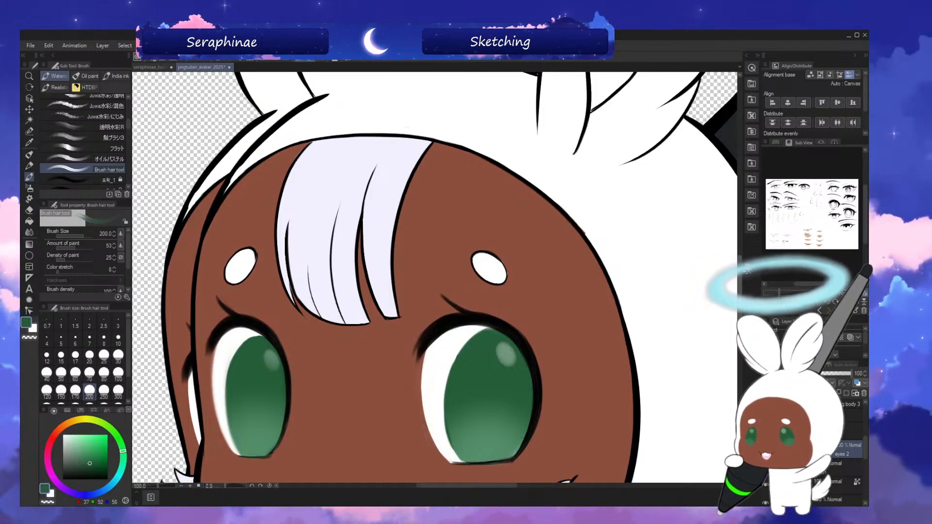
pyautogui.scroll(-5, 435, 277)
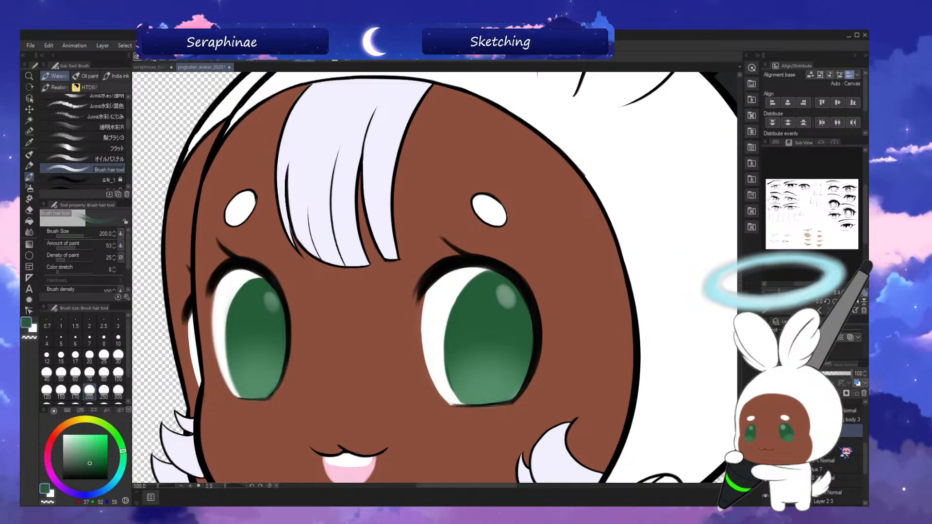
pyautogui.hotkey('ctrl', '0')
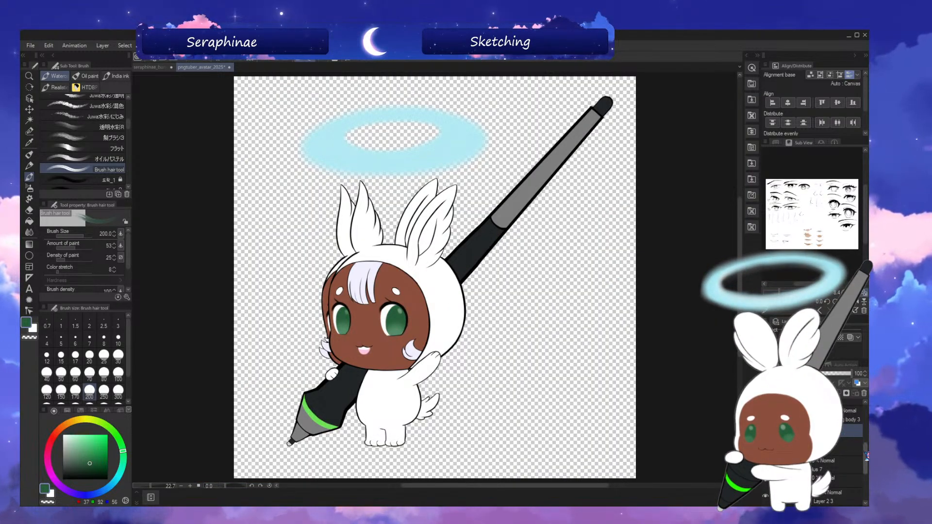
pyautogui.moveTo(866, 456); pyautogui.dragTo(866, 430)
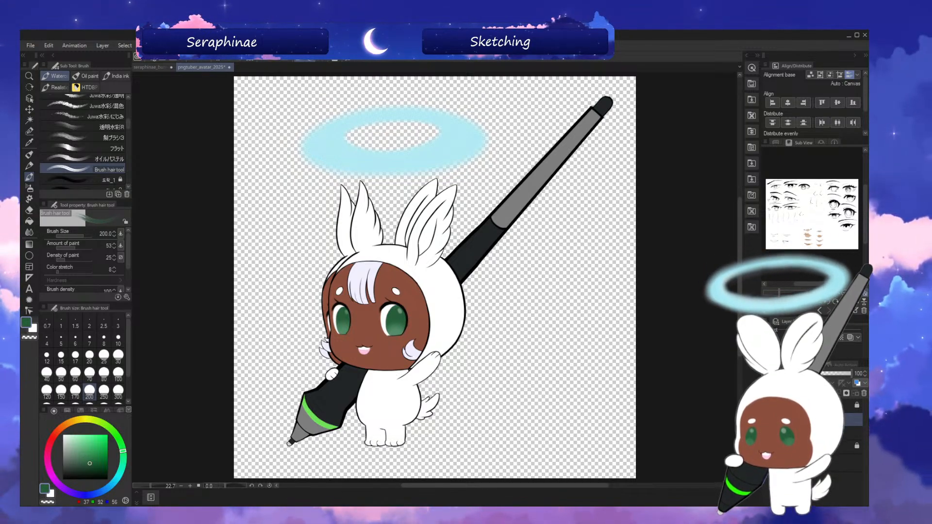
pyautogui.click(767, 420)
pyautogui.click(767, 419)
pyautogui.click(768, 419)
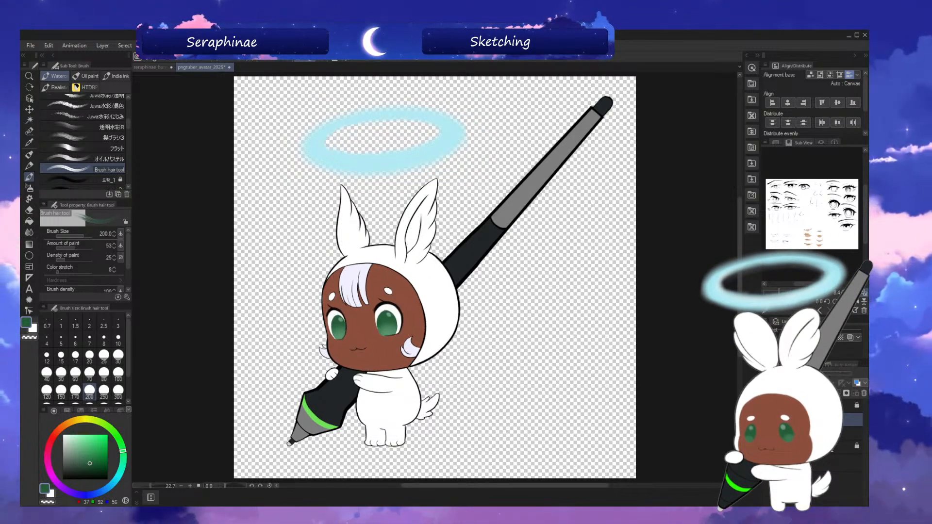
pyautogui.click(768, 419)
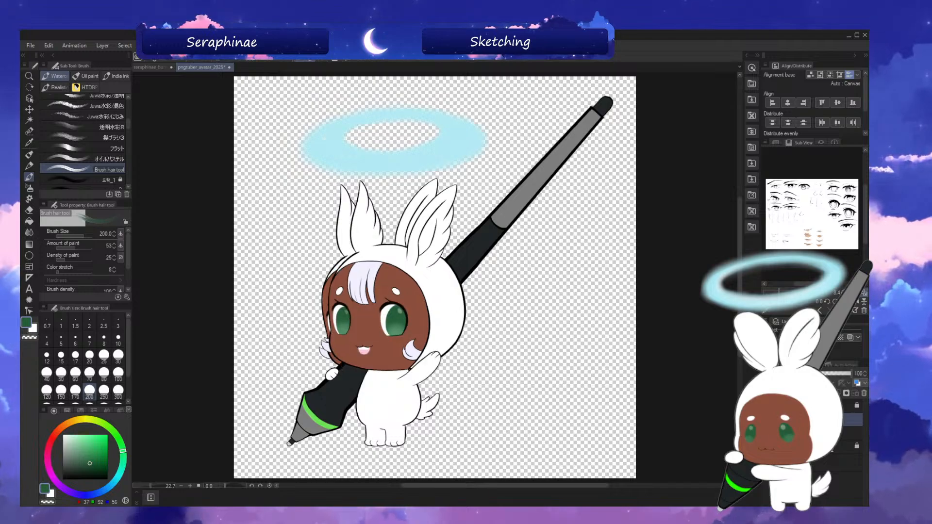
pyautogui.click(767, 419)
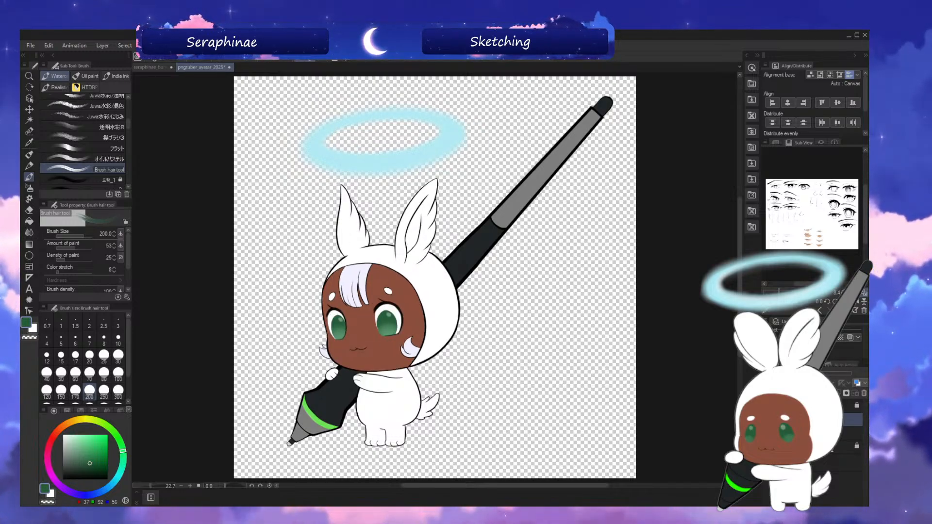
pyautogui.click(768, 419)
pyautogui.click(767, 420)
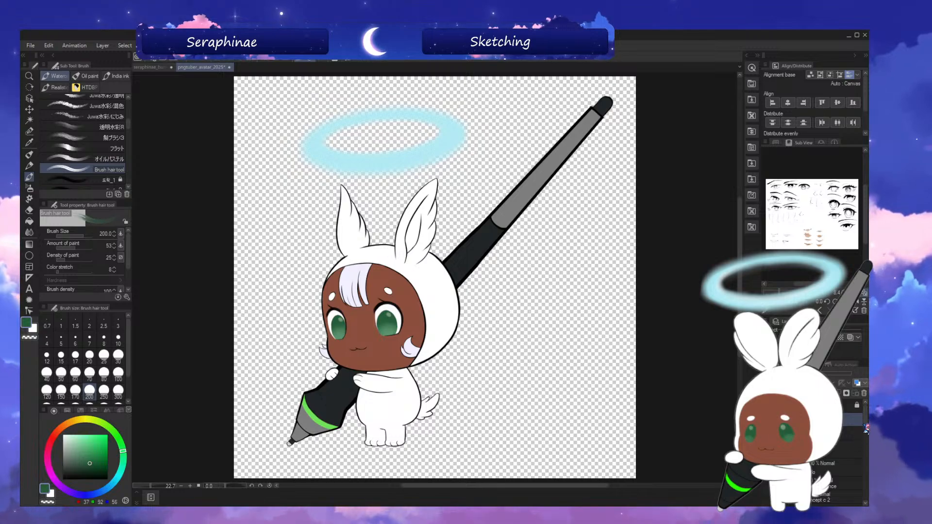
# - Select the layer above the drawing arms layer and set the Brush hair tool to black at size 600
pyautogui.scroll(-3, 866, 430)
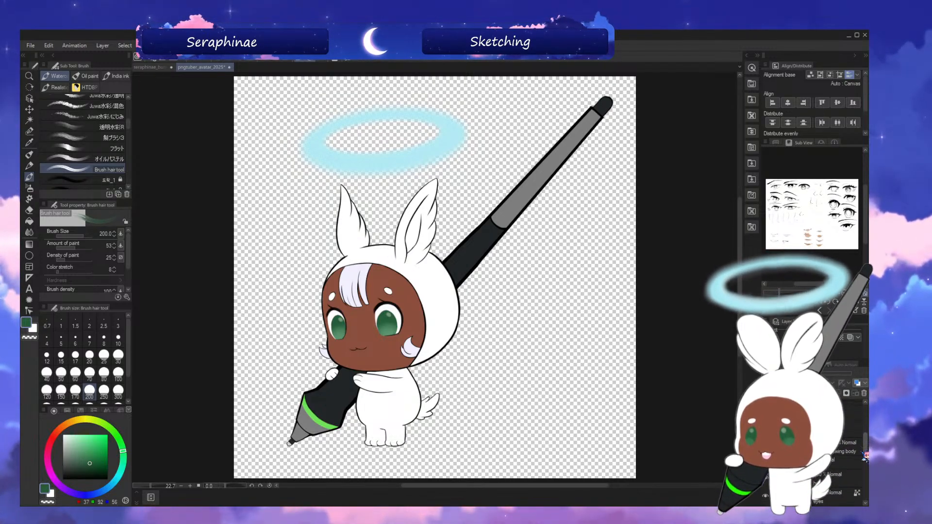
pyautogui.scroll(-3, 866, 461)
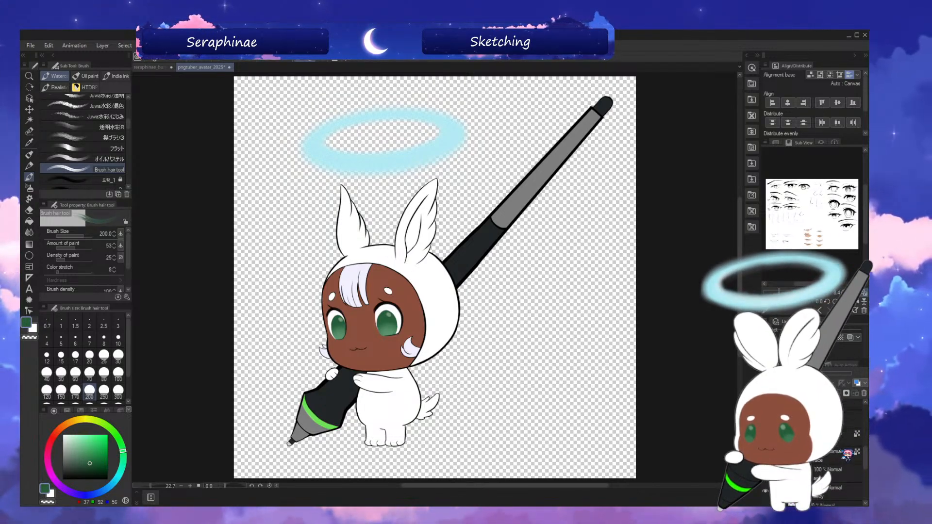
pyautogui.click(828, 436)
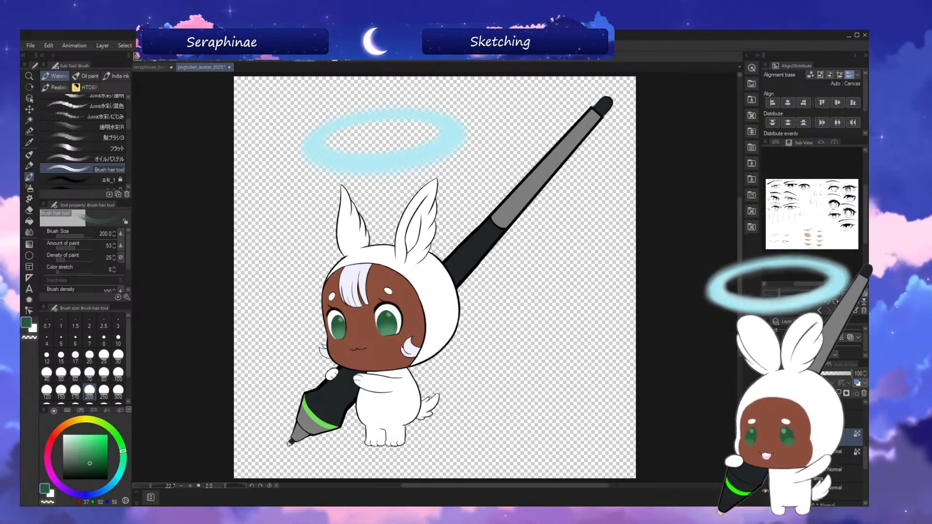
pyautogui.moveTo(866, 453); pyautogui.dragTo(866, 442)
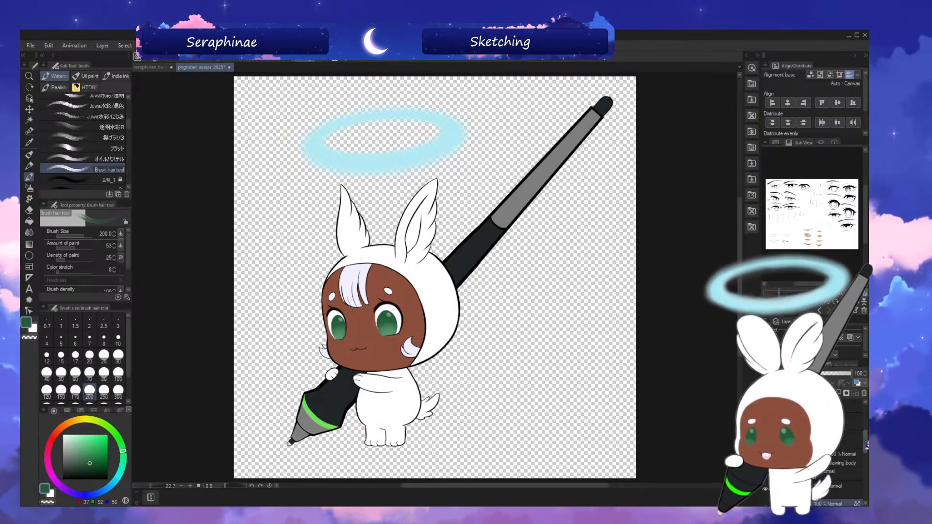
pyautogui.click(843, 442)
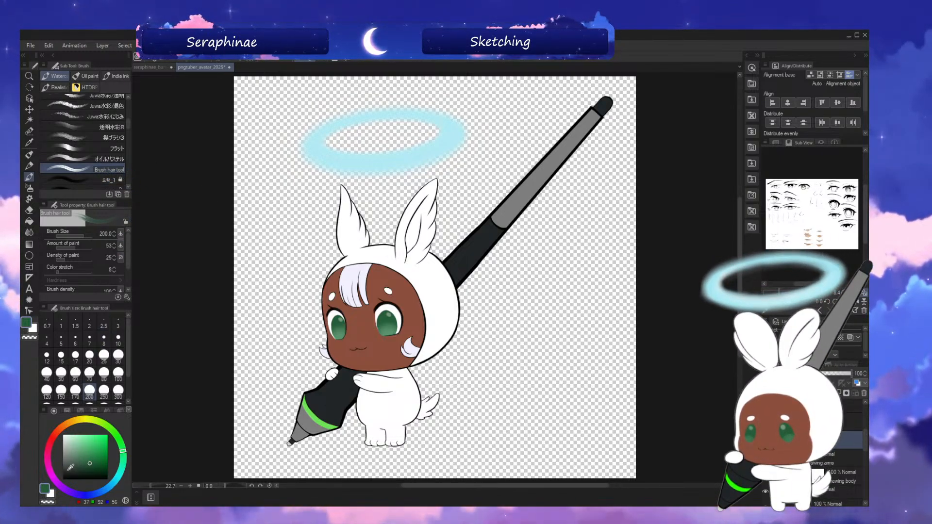
pyautogui.press(']')
pyautogui.press(']')
pyautogui.press(']')
pyautogui.press(']')
pyautogui.press(']')
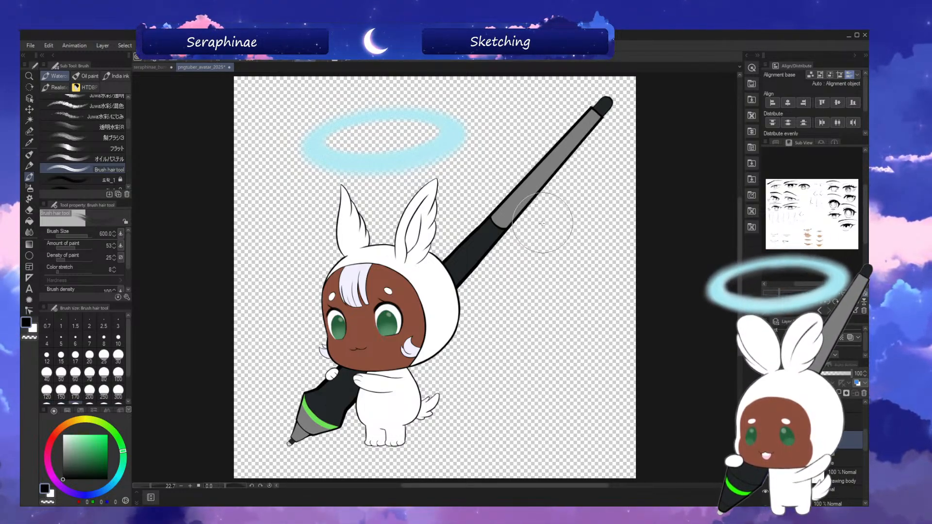
# - Build up a dense block of vertical black hair strokes on the empty canvas beside the bunny with the Brush hair tool
pyautogui.moveTo(537, 228); pyautogui.dragTo(514, 379)
pyautogui.moveTo(558, 225); pyautogui.dragTo(539, 368)
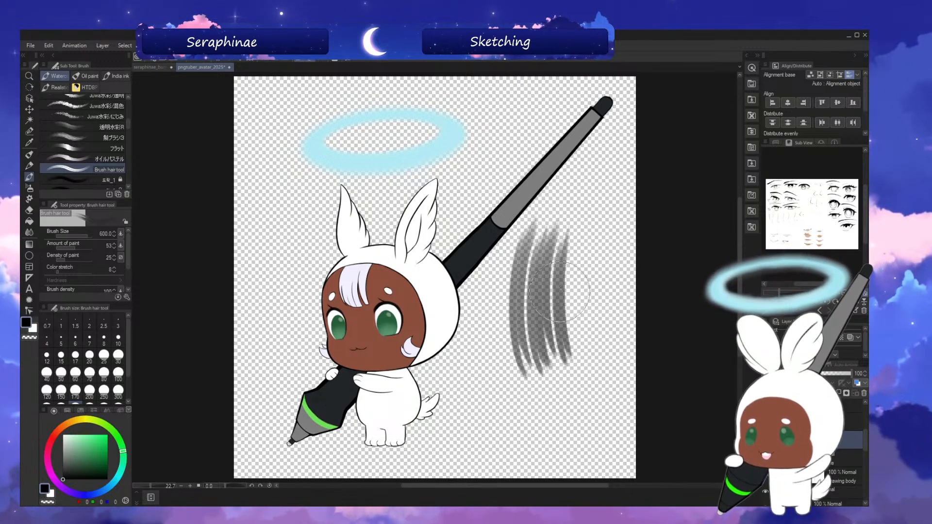
pyautogui.moveTo(585, 213)
pyautogui.mouseDown()
pyautogui.moveTo(572, 283)
pyautogui.moveTo(578, 345)
pyautogui.mouseUp()
pyautogui.moveTo(596, 253); pyautogui.dragTo(599, 338)
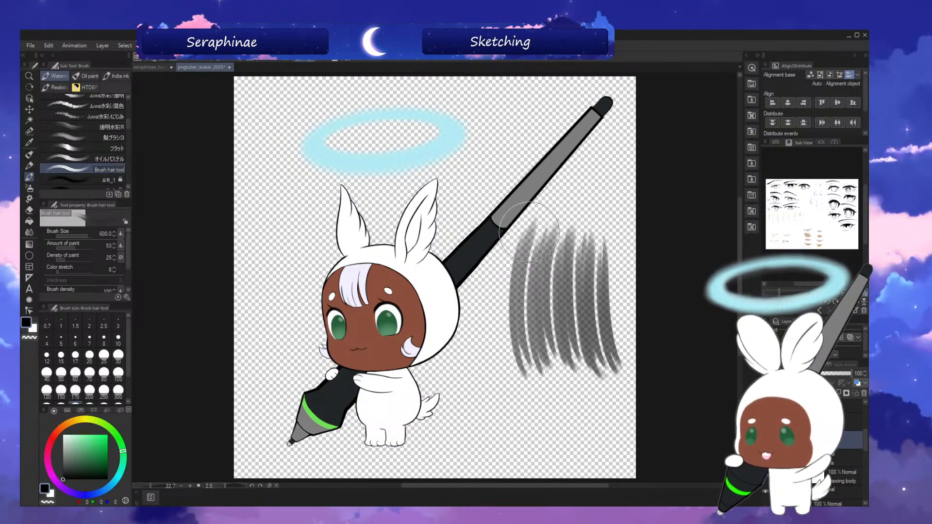
pyautogui.moveTo(529, 232)
pyautogui.mouseDown()
pyautogui.moveTo(520, 298)
pyautogui.moveTo(532, 343)
pyautogui.moveTo(552, 315)
pyautogui.moveTo(560, 340)
pyautogui.mouseUp()
pyautogui.moveTo(565, 250)
pyautogui.mouseDown()
pyautogui.moveTo(584, 250)
pyautogui.moveTo(592, 340)
pyautogui.mouseUp()
pyautogui.moveTo(602, 252); pyautogui.dragTo(602, 309)
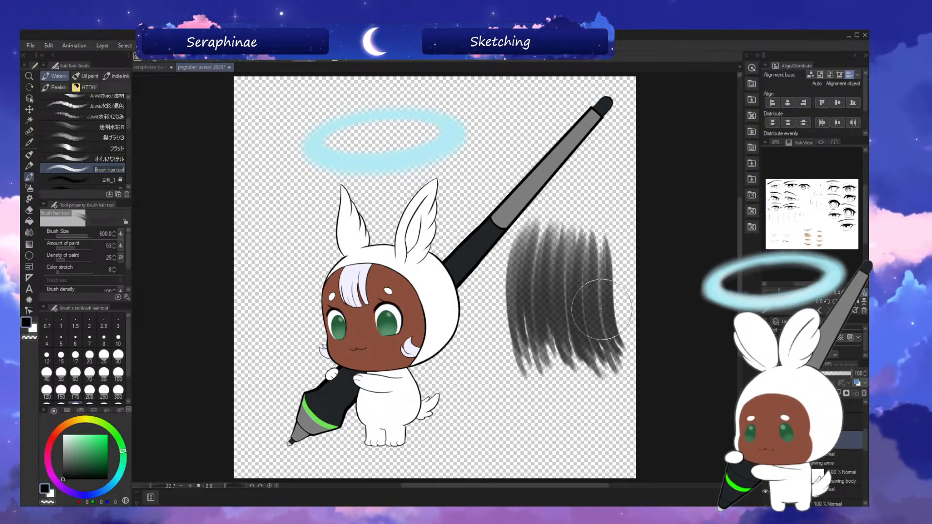
pyautogui.moveTo(509, 221)
pyautogui.mouseDown()
pyautogui.moveTo(517, 320)
pyautogui.moveTo(538, 333)
pyautogui.mouseUp()
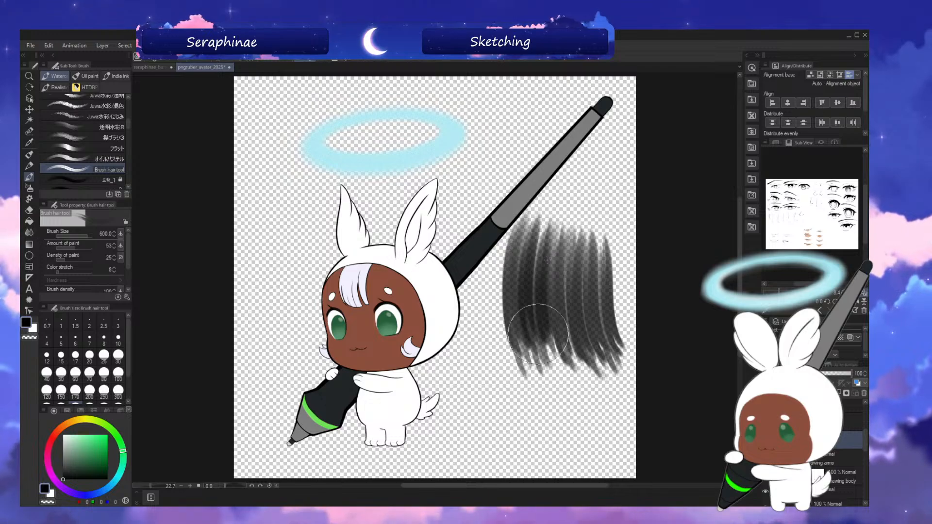
pyautogui.moveTo(548, 273); pyautogui.dragTo(556, 338)
pyautogui.moveTo(564, 248)
pyautogui.mouseDown()
pyautogui.moveTo(580, 327)
pyautogui.moveTo(589, 239)
pyautogui.moveTo(590, 340)
pyautogui.mouseUp()
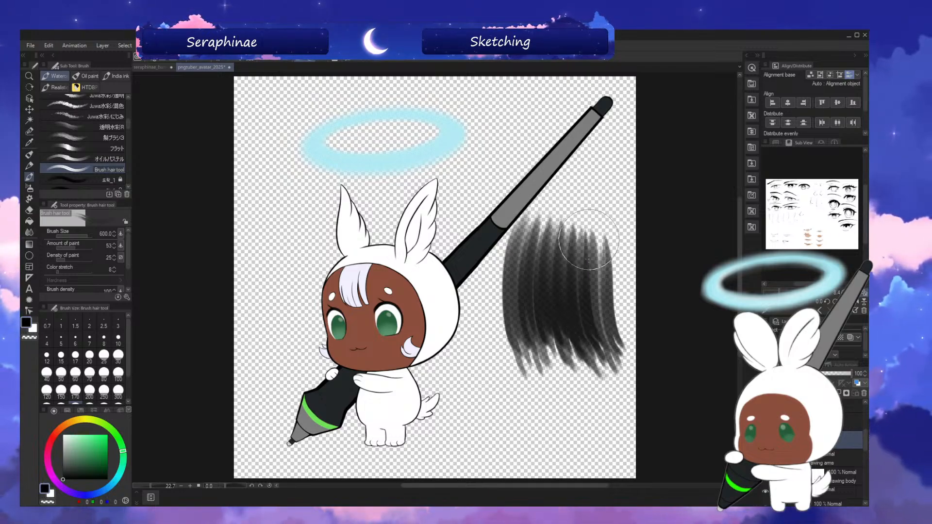
pyautogui.moveTo(593, 240); pyautogui.dragTo(612, 339)
pyautogui.moveTo(598, 258); pyautogui.dragTo(607, 315)
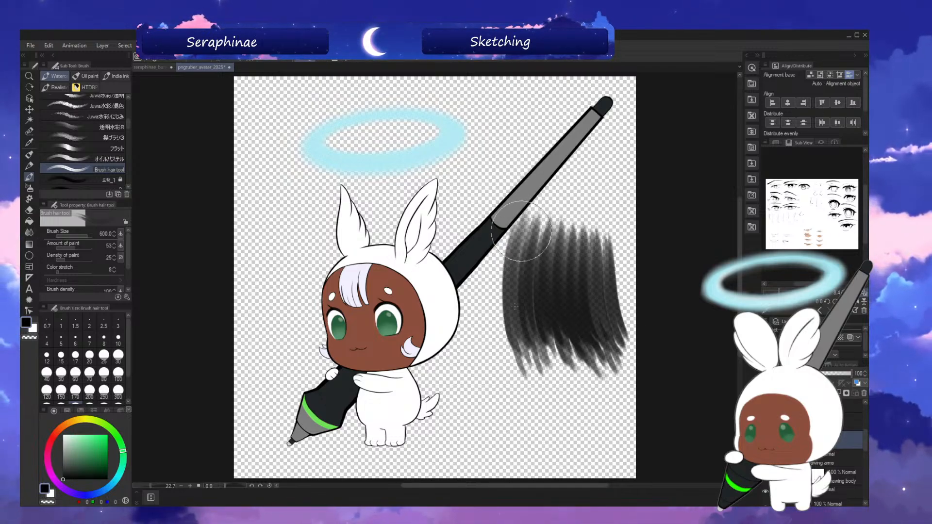
pyautogui.moveTo(504, 219); pyautogui.dragTo(515, 330)
pyautogui.moveTo(536, 219)
pyautogui.mouseDown()
pyautogui.moveTo(522, 333)
pyautogui.moveTo(540, 312)
pyautogui.moveTo(546, 345)
pyautogui.mouseUp()
pyautogui.moveTo(548, 228); pyautogui.dragTo(565, 352)
pyautogui.moveTo(570, 226); pyautogui.dragTo(590, 342)
pyautogui.moveTo(597, 235); pyautogui.dragTo(609, 349)
pyautogui.moveTo(610, 221); pyautogui.dragTo(623, 354)
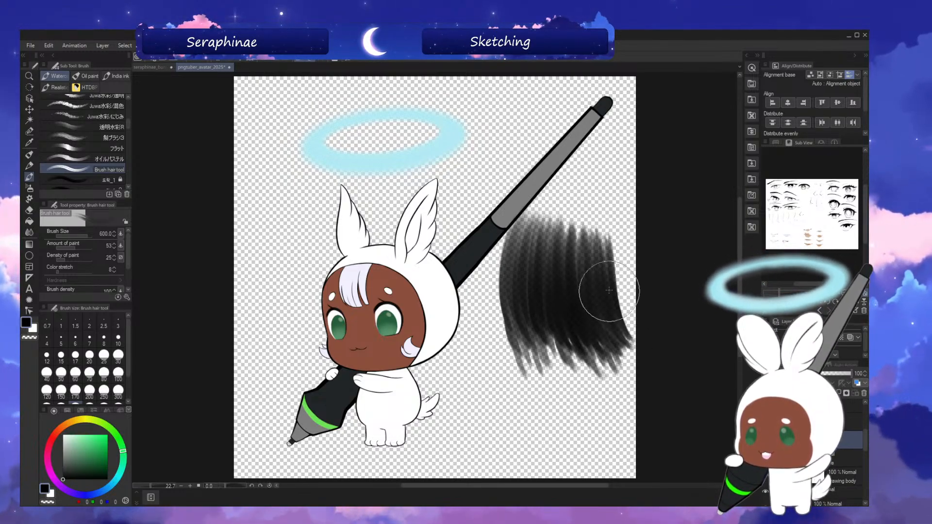
pyautogui.moveTo(621, 262); pyautogui.dragTo(631, 323)
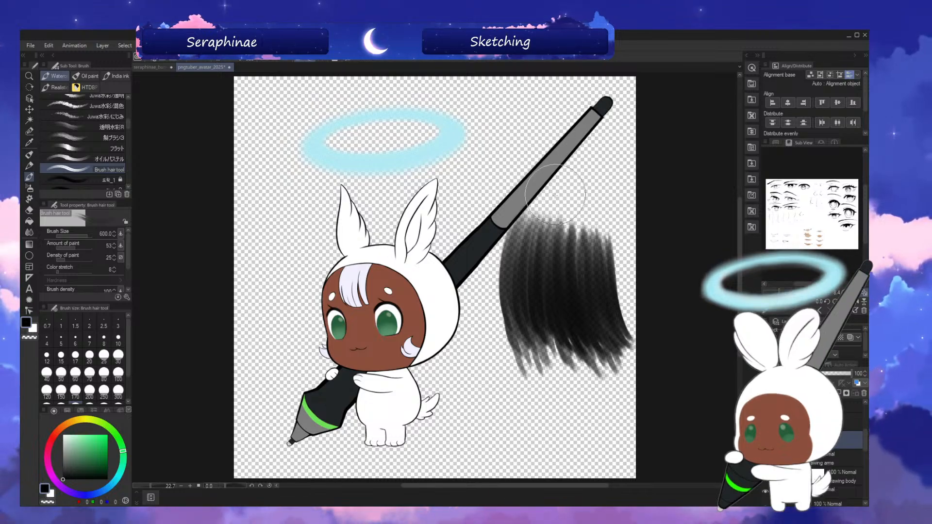
# - Extend the near side of the black test block with outward strokes and a long lock curving below it
pyautogui.moveTo(519, 232); pyautogui.dragTo(505, 356)
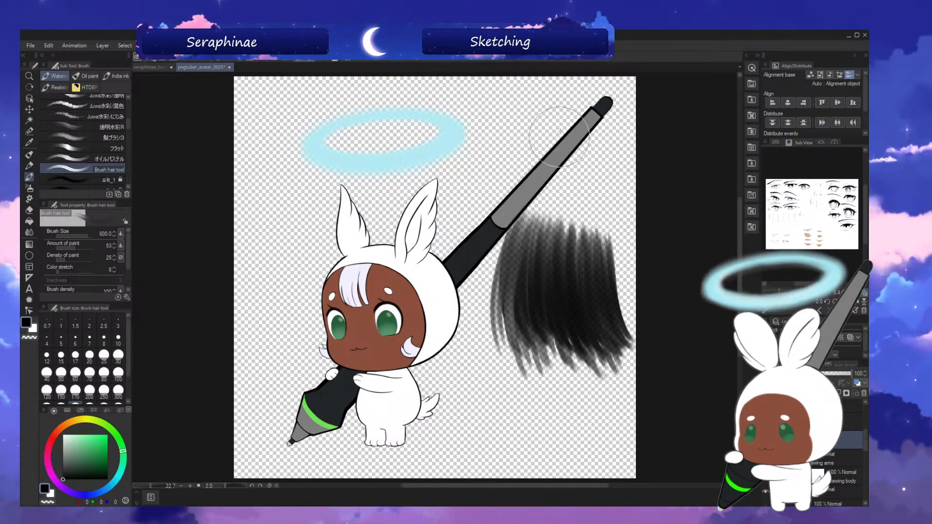
pyautogui.moveTo(520, 230)
pyautogui.mouseDown()
pyautogui.moveTo(507, 304)
pyautogui.moveTo(526, 316)
pyautogui.mouseUp()
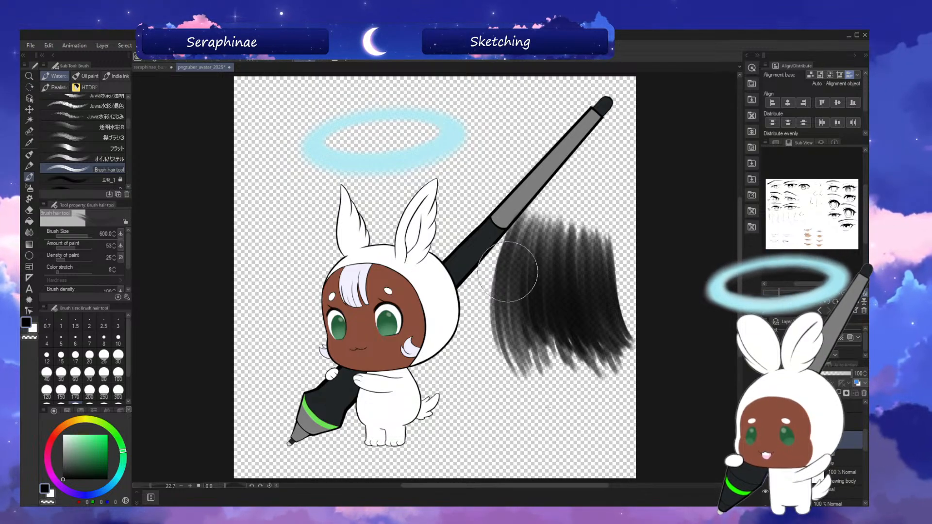
pyautogui.moveTo(519, 254); pyautogui.dragTo(546, 417)
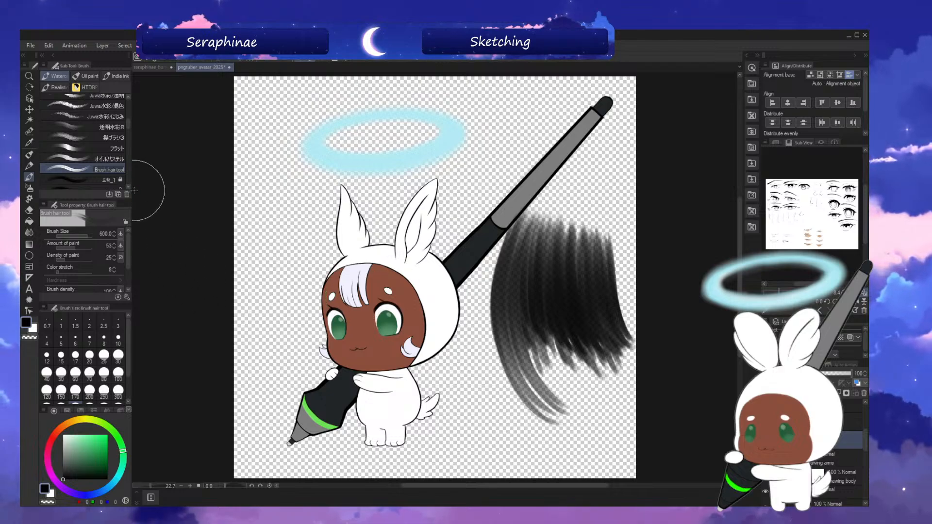
# - Choose the Soft Paint brush from the watercolor brushes and enlarge it to size 300
pyautogui.moveTo(134, 148); pyautogui.dragTo(134, 106)
pyautogui.click(102, 133)
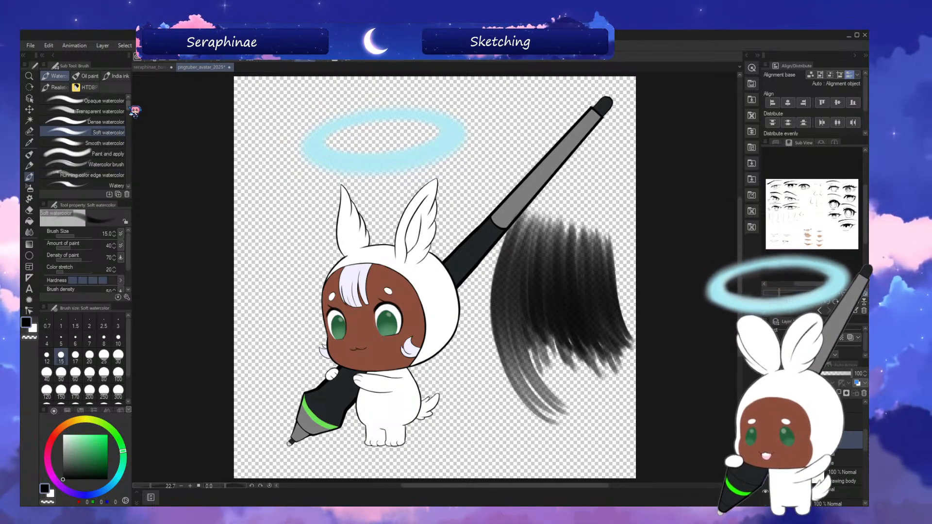
pyautogui.moveTo(135, 121); pyautogui.dragTo(133, 141)
pyautogui.click(102, 128)
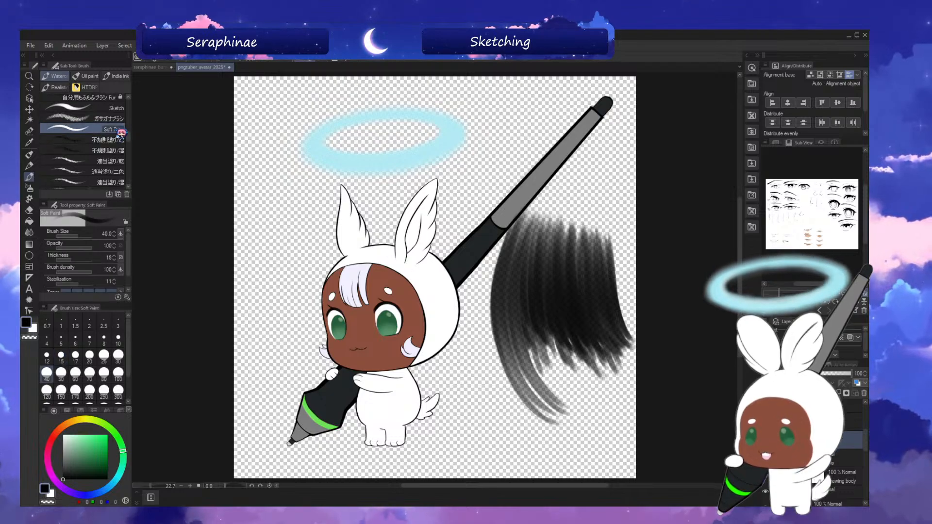
pyautogui.press(']')
pyautogui.press(']')
pyautogui.press(']')
pyautogui.press(']')
pyautogui.press(']')
pyautogui.press(']')
pyautogui.press(']')
pyautogui.press(']')
pyautogui.press(']')
pyautogui.press(']')
pyautogui.press(']')
pyautogui.press(']')
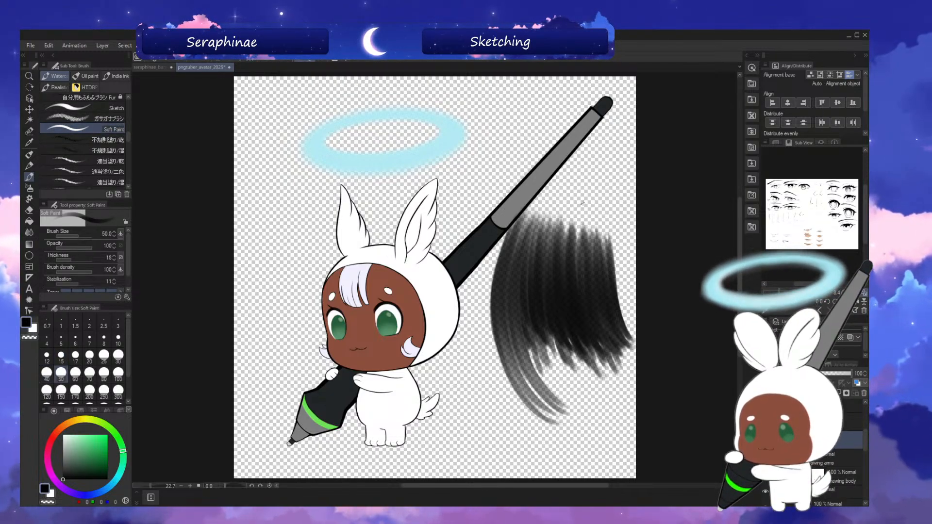
# - Paint a second black hair swatch across the pen's upper shaft with Soft Paint at sizes 300 and 500
pyautogui.moveTo(485, 99)
pyautogui.mouseDown()
pyautogui.moveTo(504, 209)
pyautogui.moveTo(516, 166)
pyautogui.moveTo(539, 204)
pyautogui.mouseUp()
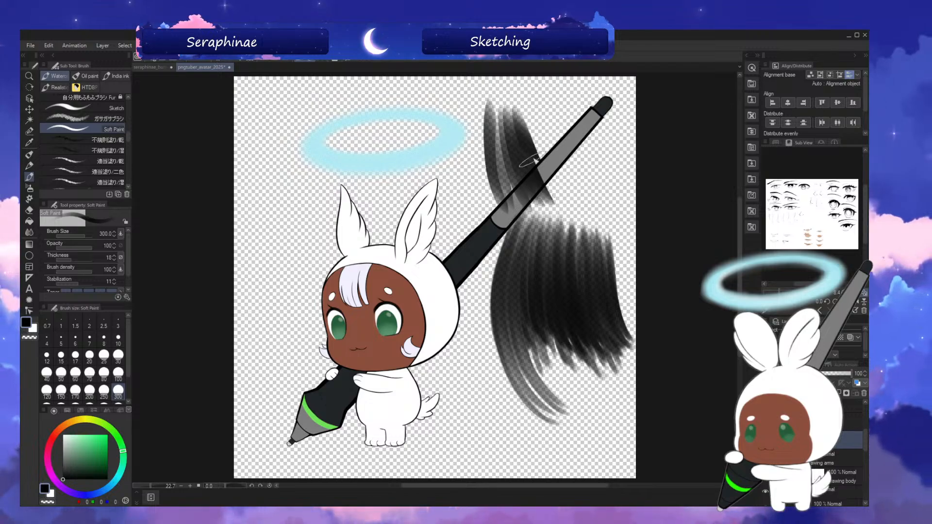
pyautogui.moveTo(522, 104)
pyautogui.mouseDown()
pyautogui.moveTo(568, 211)
pyautogui.moveTo(591, 224)
pyautogui.mouseUp()
pyautogui.press(']')
pyautogui.press(']')
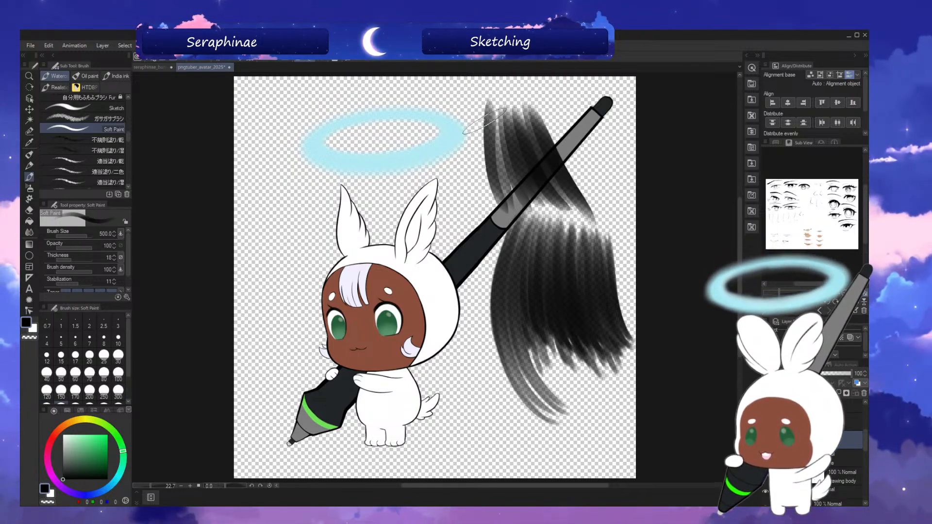
pyautogui.moveTo(461, 102)
pyautogui.mouseDown()
pyautogui.moveTo(504, 206)
pyautogui.moveTo(517, 209)
pyautogui.mouseUp()
pyautogui.moveTo(481, 114)
pyautogui.mouseDown()
pyautogui.moveTo(519, 188)
pyautogui.moveTo(539, 204)
pyautogui.mouseUp()
pyautogui.moveTo(509, 111); pyautogui.dragTo(541, 189)
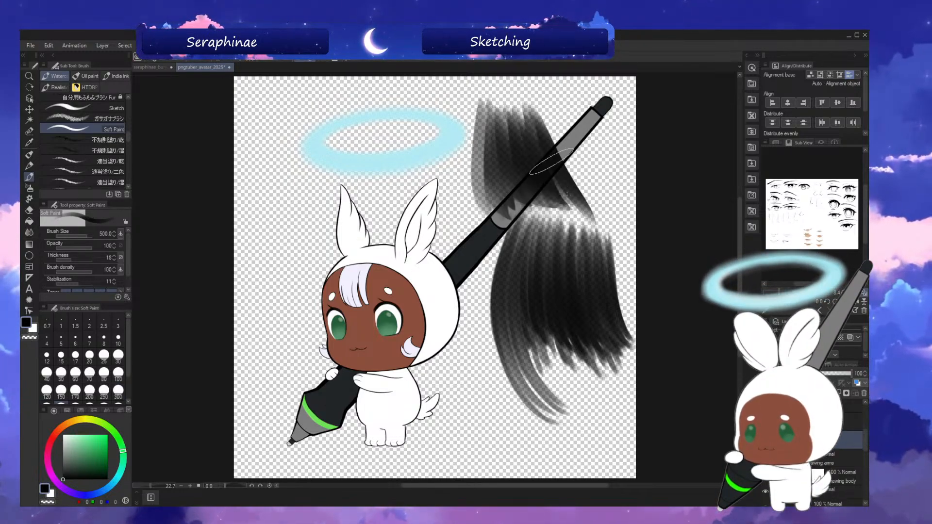
pyautogui.moveTo(553, 145)
pyautogui.mouseDown()
pyautogui.moveTo(561, 127)
pyautogui.moveTo(612, 213)
pyautogui.mouseUp()
pyautogui.moveTo(551, 114)
pyautogui.mouseDown()
pyautogui.moveTo(609, 214)
pyautogui.moveTo(601, 204)
pyautogui.mouseUp()
pyautogui.moveTo(529, 97); pyautogui.dragTo(541, 160)
pyautogui.moveTo(490, 102)
pyautogui.mouseDown()
pyautogui.moveTo(514, 214)
pyautogui.moveTo(498, 214)
pyautogui.mouseUp()
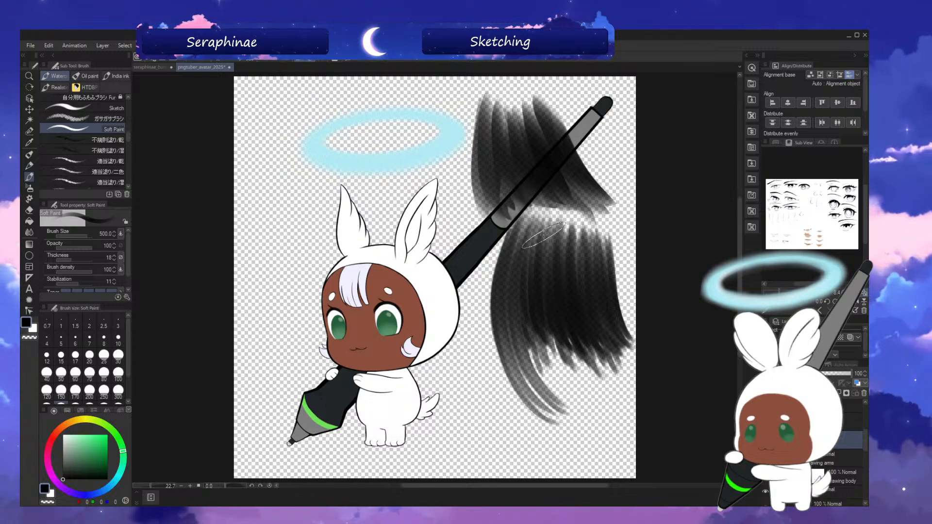
pyautogui.moveTo(519, 107)
pyautogui.mouseDown()
pyautogui.moveTo(531, 125)
pyautogui.moveTo(567, 190)
pyautogui.moveTo(541, 96)
pyautogui.moveTo(583, 165)
pyautogui.moveTo(511, 104)
pyautogui.moveTo(531, 177)
pyautogui.mouseUp()
pyautogui.moveTo(512, 82)
pyautogui.mouseDown()
pyautogui.moveTo(506, 196)
pyautogui.moveTo(495, 100)
pyautogui.moveTo(505, 211)
pyautogui.mouseUp()
pyautogui.moveTo(488, 97); pyautogui.dragTo(507, 221)
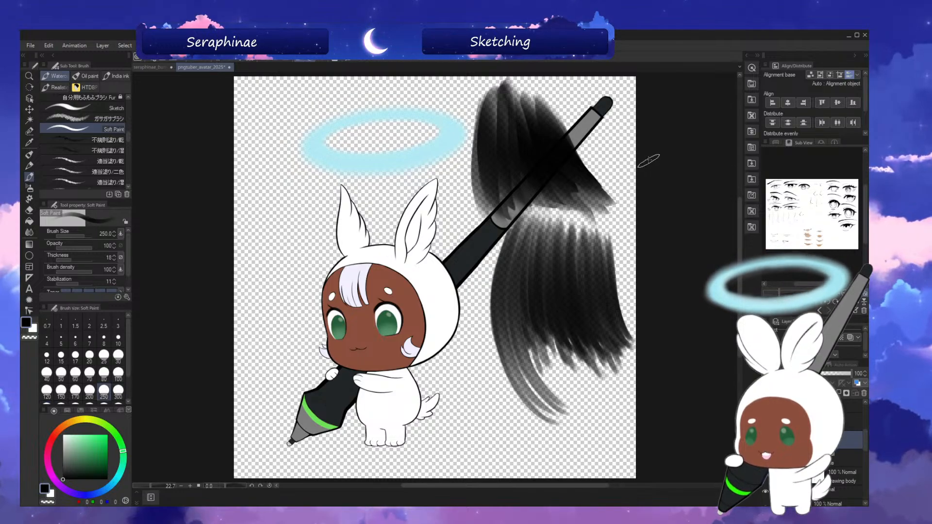
# - Darken the outer edge of the lower swatch with Soft Paint at size 170 and add white highlights over it
pyautogui.press('[')
pyautogui.press('[')
pyautogui.moveTo(519, 227); pyautogui.dragTo(517, 358)
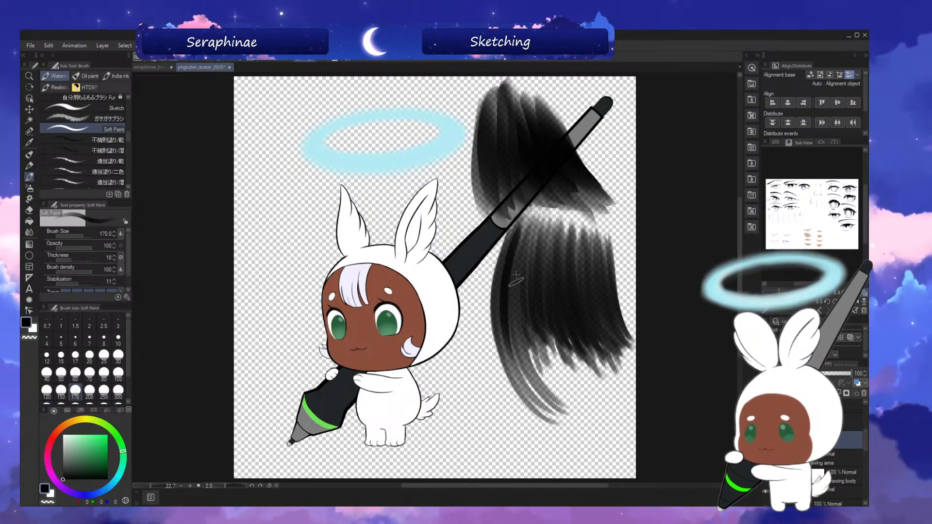
pyautogui.hotkey('ctrl', 'z')
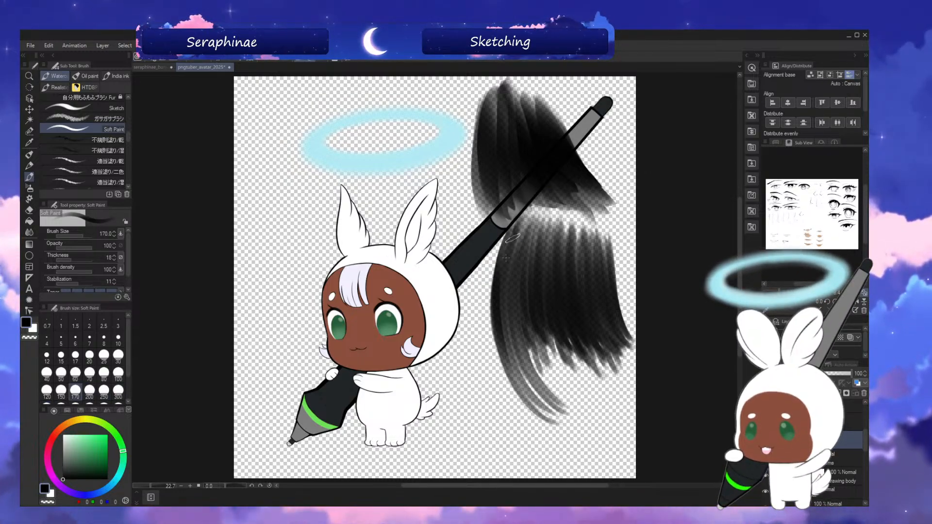
pyautogui.moveTo(512, 238)
pyautogui.mouseDown()
pyautogui.moveTo(521, 371)
pyautogui.moveTo(520, 354)
pyautogui.mouseUp()
pyautogui.moveTo(516, 235); pyautogui.dragTo(525, 374)
pyautogui.moveTo(524, 245)
pyautogui.mouseDown()
pyautogui.moveTo(525, 338)
pyautogui.moveTo(553, 394)
pyautogui.moveTo(519, 335)
pyautogui.moveTo(542, 388)
pyautogui.moveTo(531, 388)
pyautogui.mouseUp()
pyautogui.moveTo(512, 262); pyautogui.dragTo(524, 349)
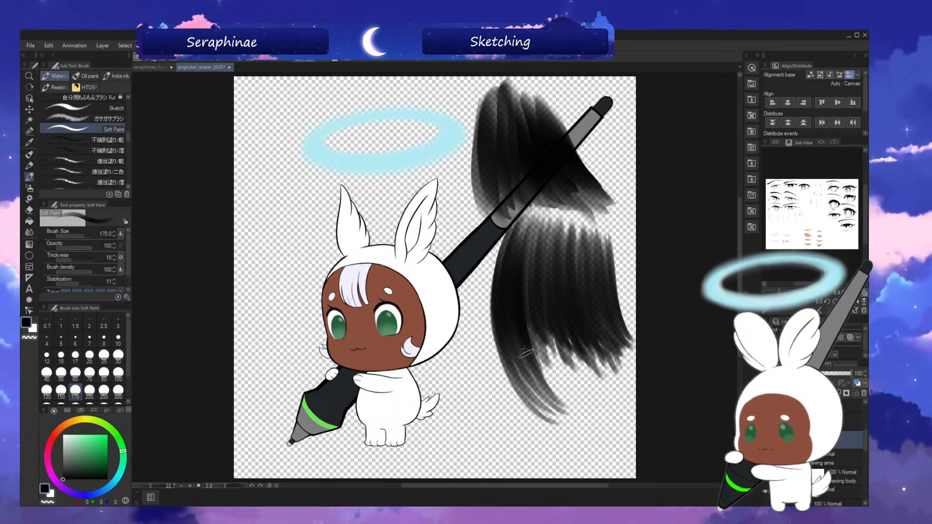
pyautogui.click(34, 330)
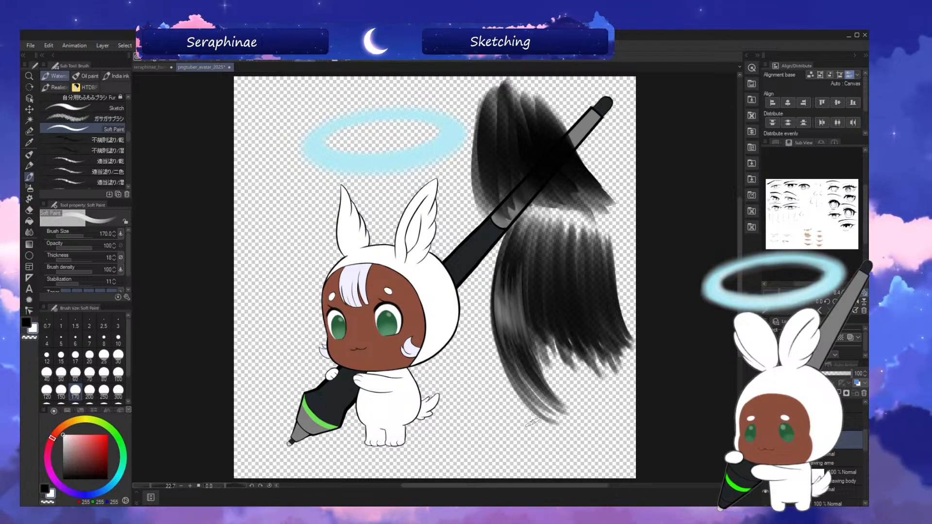
# - Delete the layer holding the test strokes and select the drawing stance's eye layer
pyautogui.click(864, 393)
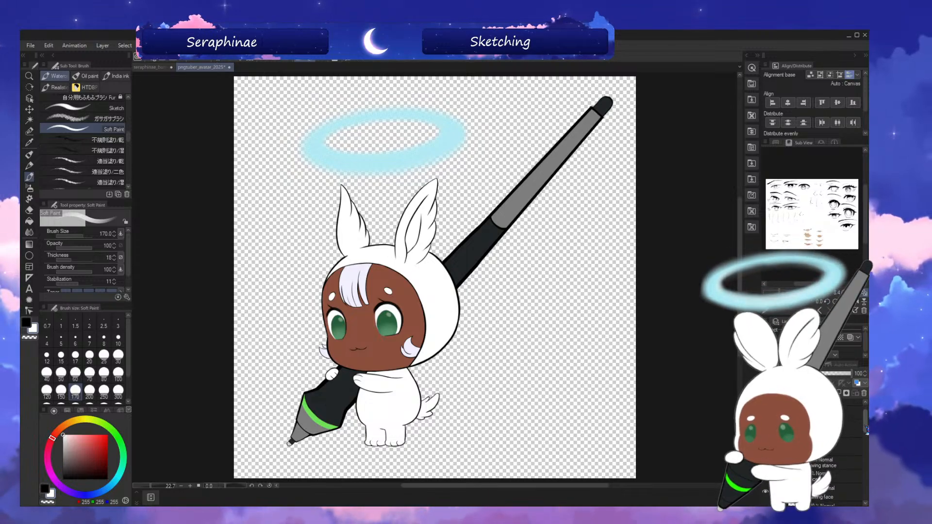
pyautogui.moveTo(866, 424); pyautogui.dragTo(864, 458)
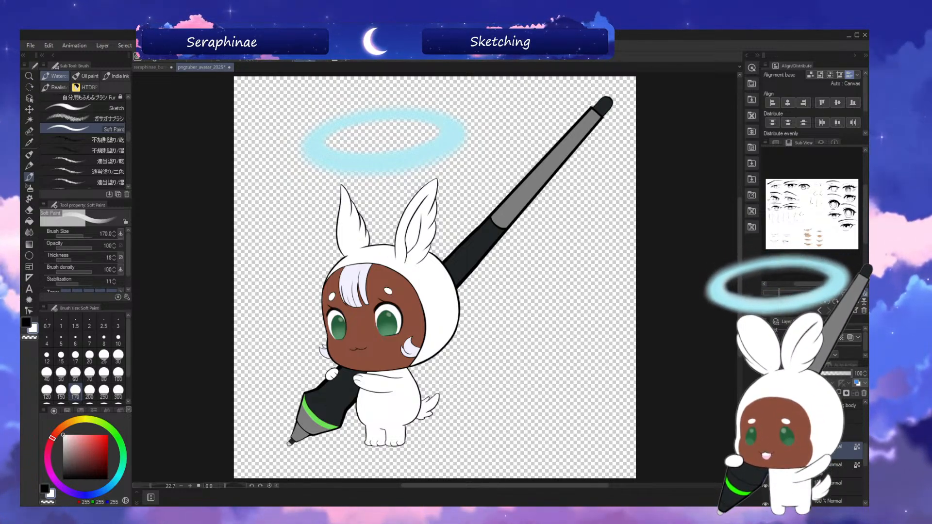
# - Select the bunny's larger eye with the Selection pen at size 120, and scale it up slightly
pyautogui.moveTo(740, 272); pyautogui.dragTo(740, 280)
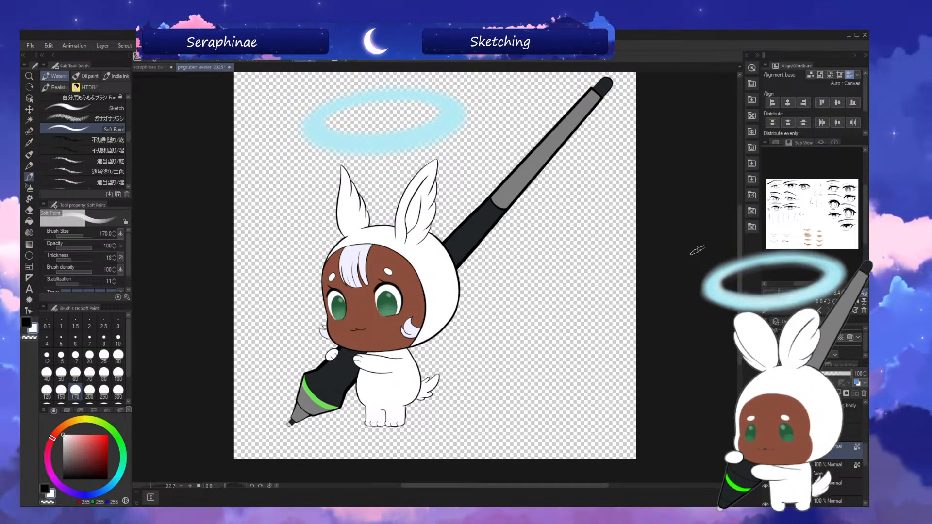
pyautogui.scroll(2, 697, 251)
pyautogui.moveTo(571, 485); pyautogui.dragTo(528, 489)
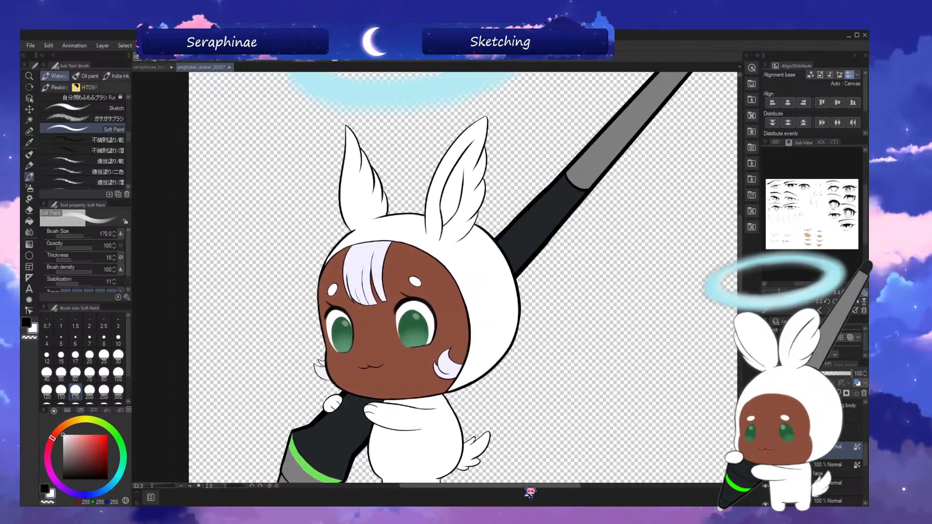
pyautogui.scroll(1, 525, 469)
pyautogui.click(29, 130)
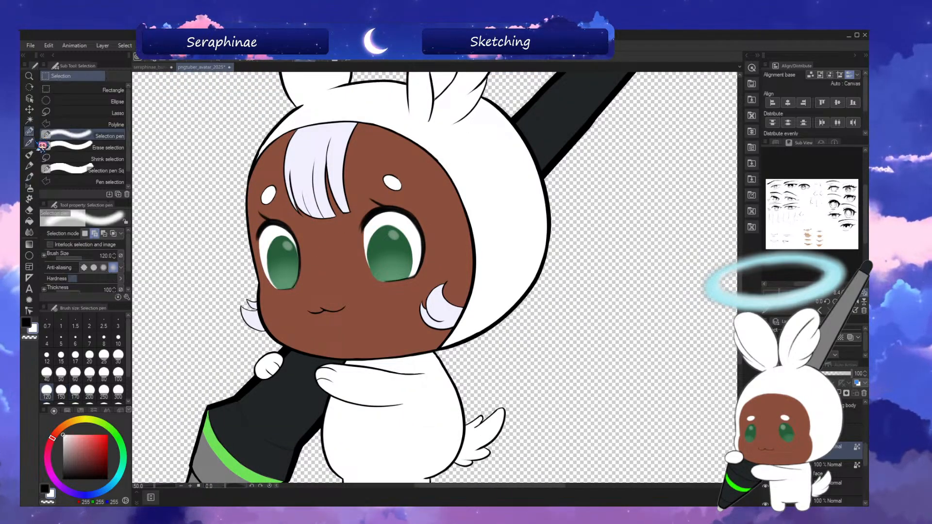
pyautogui.moveTo(390, 221)
pyautogui.mouseDown()
pyautogui.moveTo(371, 248)
pyautogui.moveTo(407, 276)
pyautogui.mouseUp()
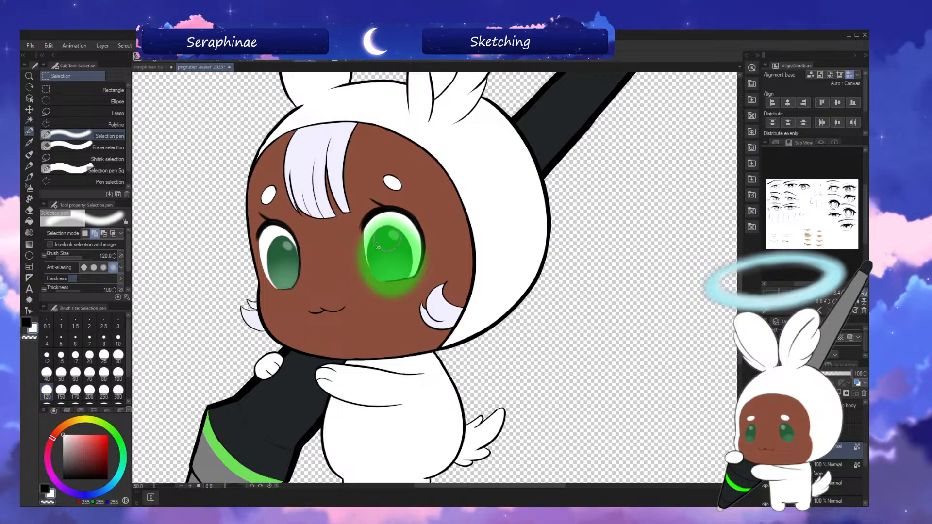
pyautogui.moveTo(379, 247); pyautogui.dragTo(381, 247)
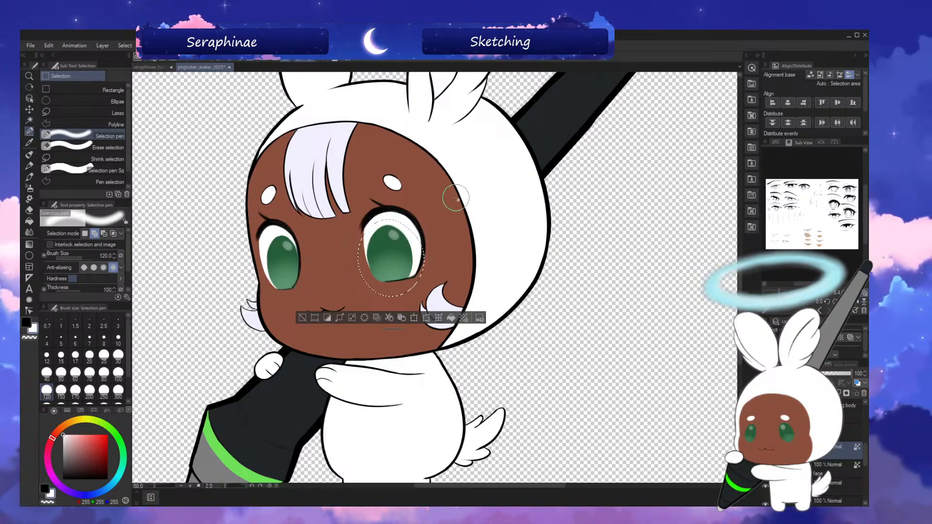
pyautogui.hotkey('ctrl', 't')
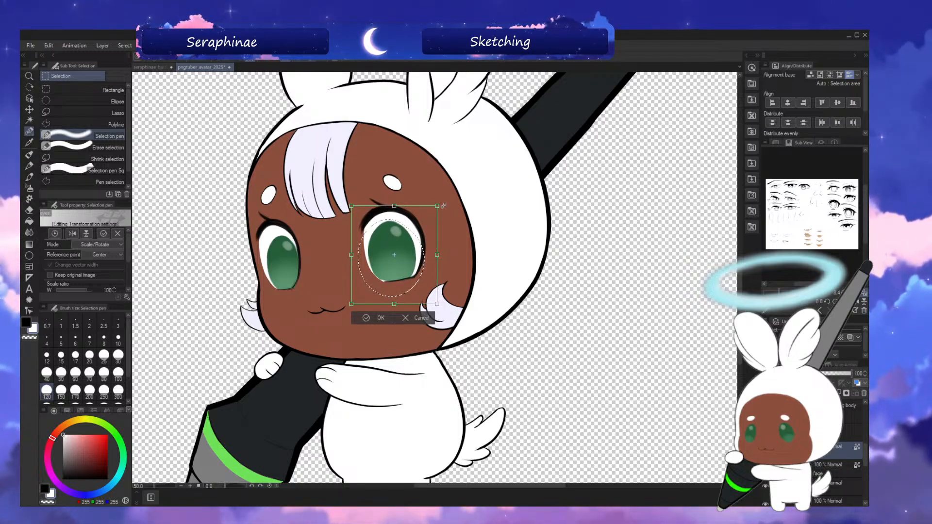
pyautogui.moveTo(406, 268); pyautogui.dragTo(406, 270)
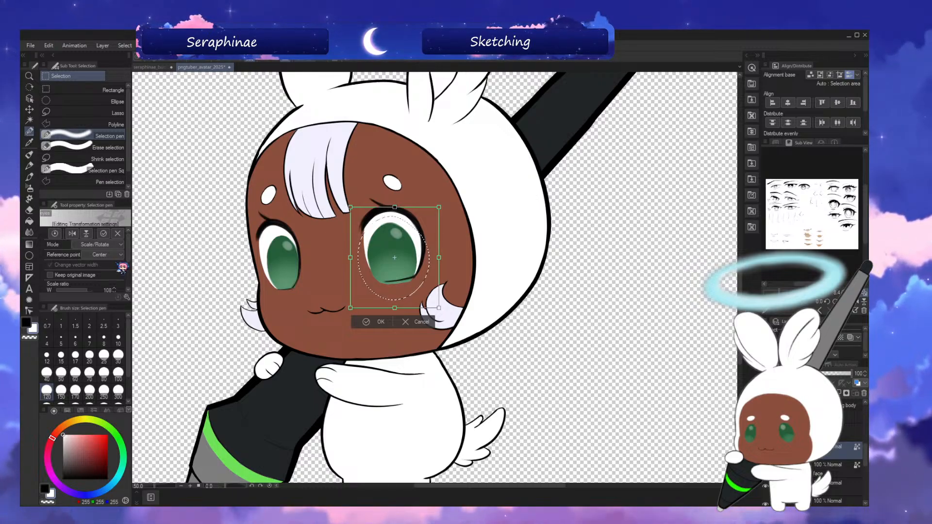
pyautogui.click(376, 322)
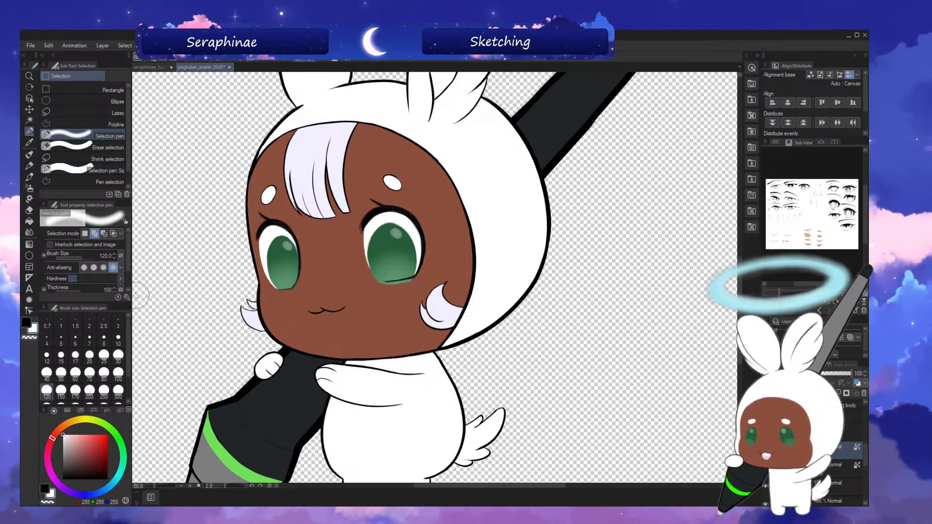
# - Set the Selection pen to the second-lowest anti-aliasing level and brush size 70
pyautogui.click(84, 269)
pyautogui.click(94, 269)
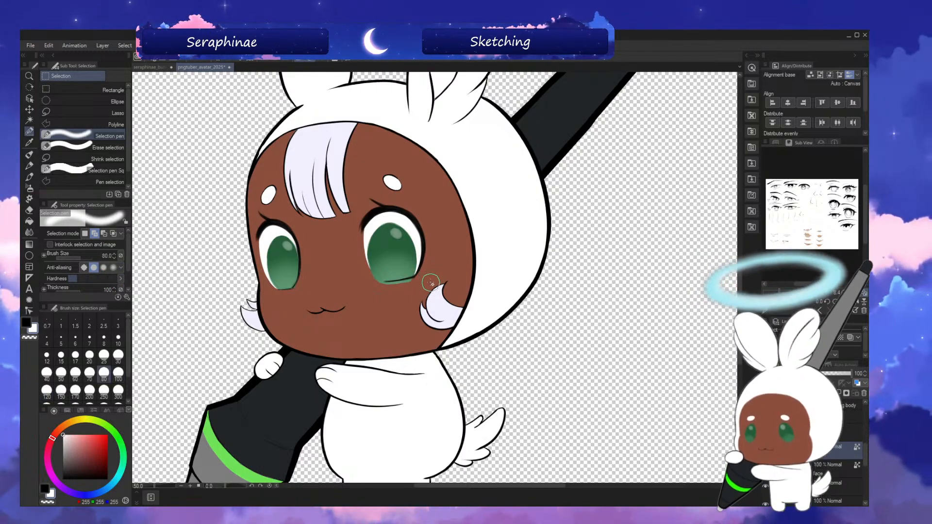
pyautogui.click(89, 372)
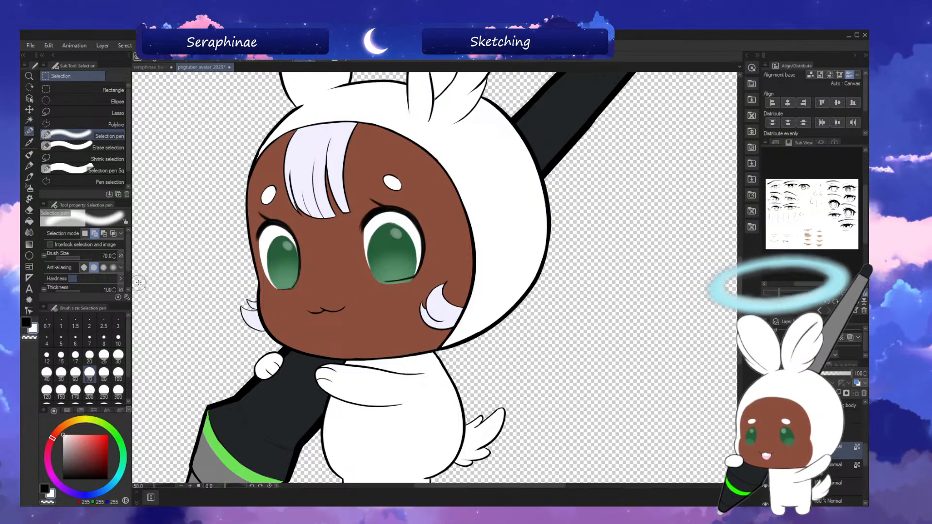
# - Set the Selection pen to the strongest anti-aliasing and select the area along the larger eye's lower edge
pyautogui.scroll(-2, 131, 255)
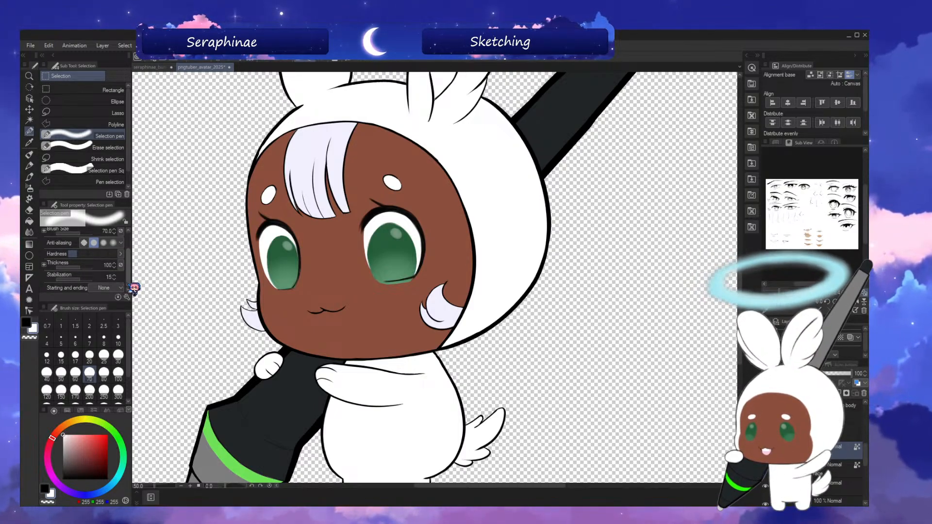
pyautogui.scroll(2, 132, 271)
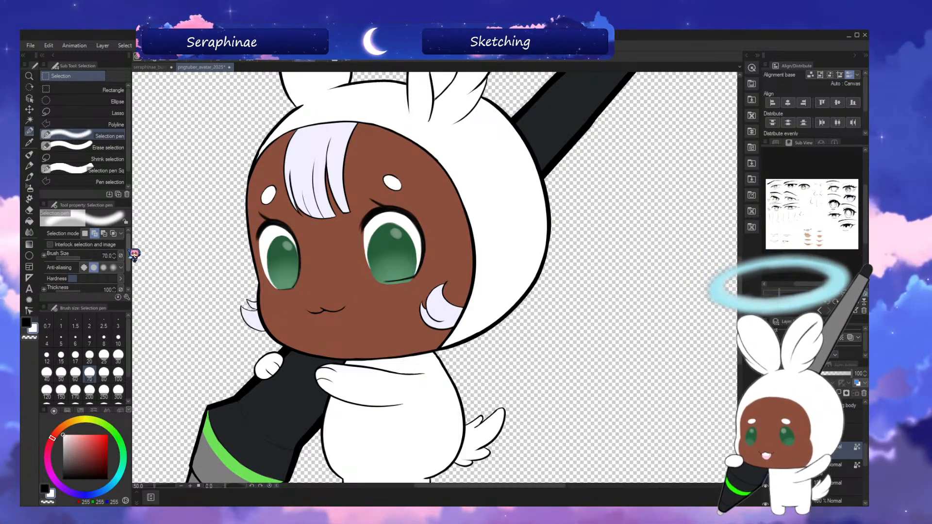
pyautogui.click(113, 268)
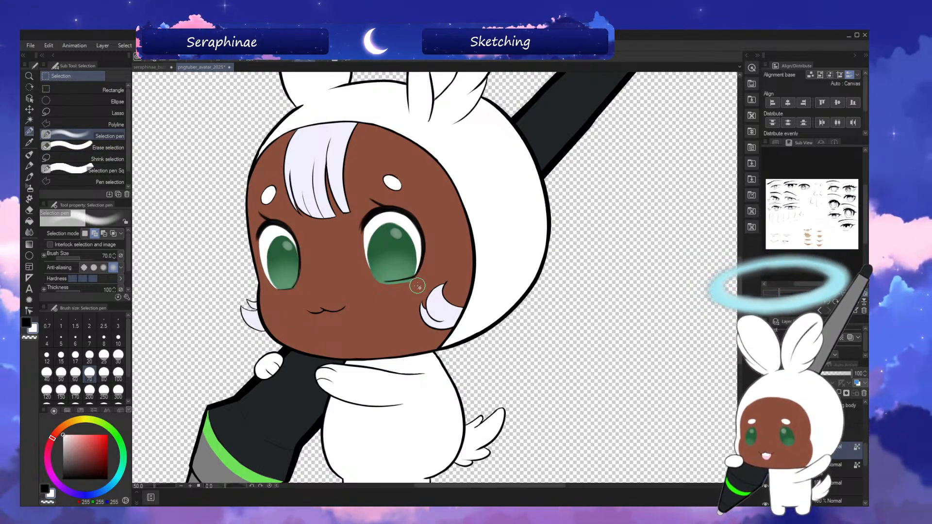
pyautogui.moveTo(417, 284)
pyautogui.mouseDown()
pyautogui.moveTo(406, 291)
pyautogui.moveTo(415, 286)
pyautogui.mouseUp()
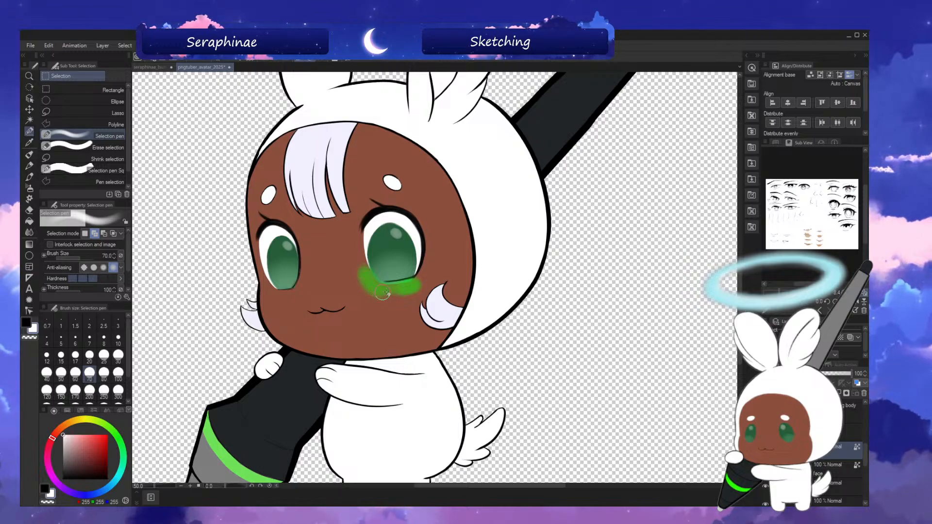
pyautogui.moveTo(410, 287)
pyautogui.mouseDown()
pyautogui.moveTo(366, 276)
pyautogui.moveTo(381, 291)
pyautogui.moveTo(413, 286)
pyautogui.mouseUp()
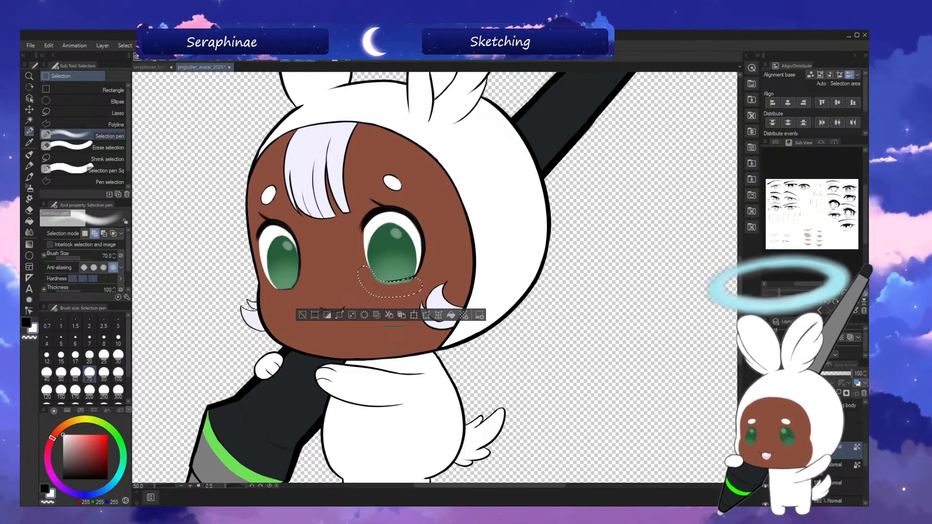
# - Clear the selection under the eye, check the face mirrored, and undo the deselection
pyautogui.hotkey('ctrl', 'd')
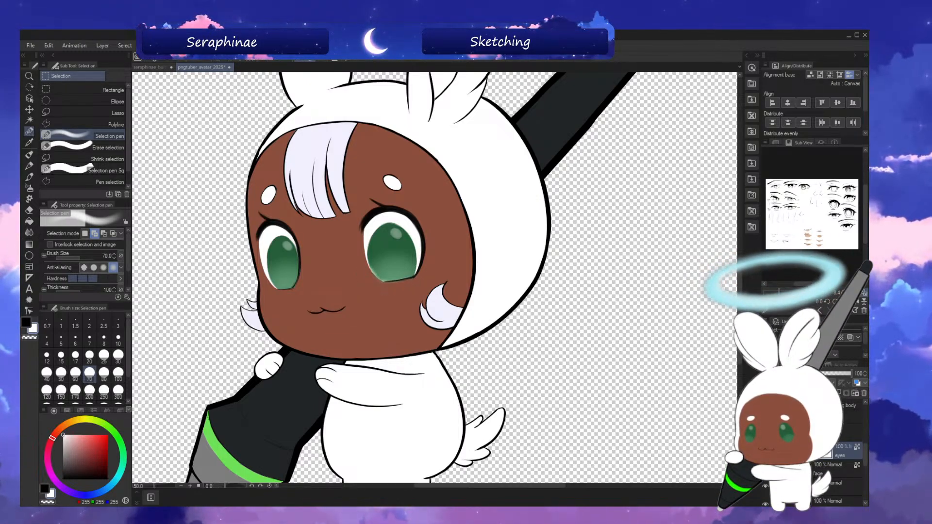
pyautogui.press('h')
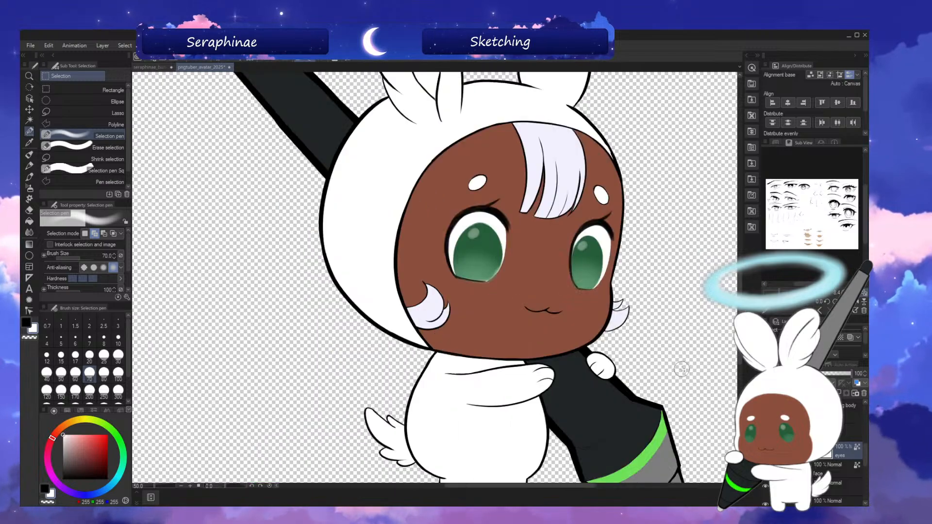
pyautogui.press('h')
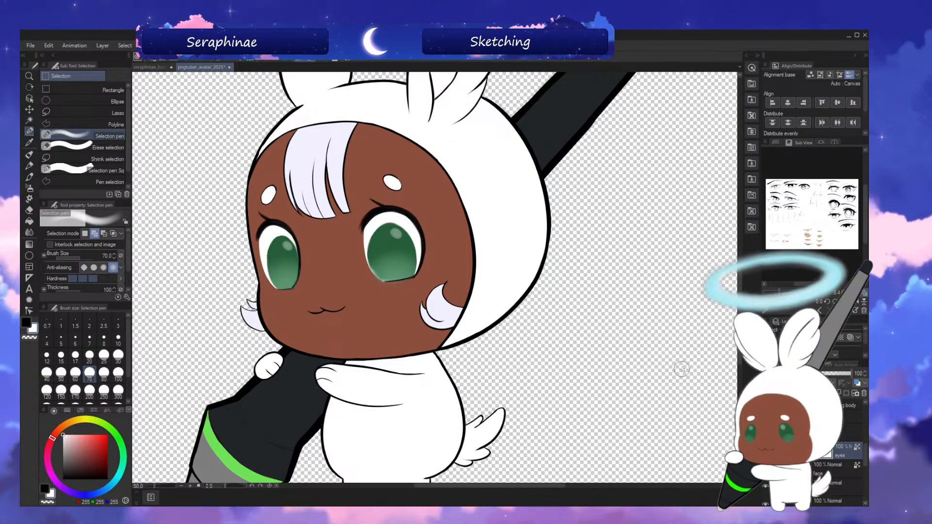
pyautogui.hotkey('ctrl', 'z')
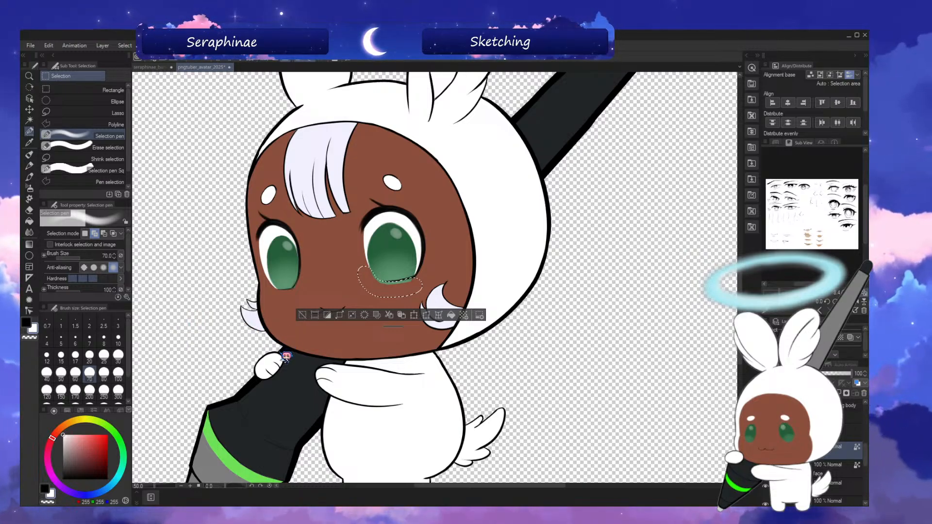
# - Raise the Selection pen's hardness to maximum, and clear the selection after sampling the larger iris's dark green
pyautogui.click(245, 377)
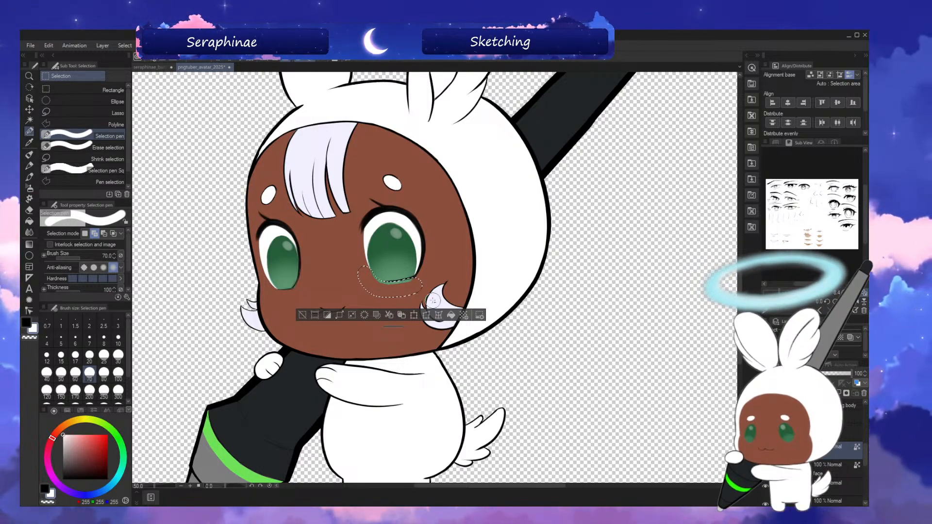
pyautogui.keyDown('alt'); pyautogui.click(405, 288); pyautogui.keyUp('alt')
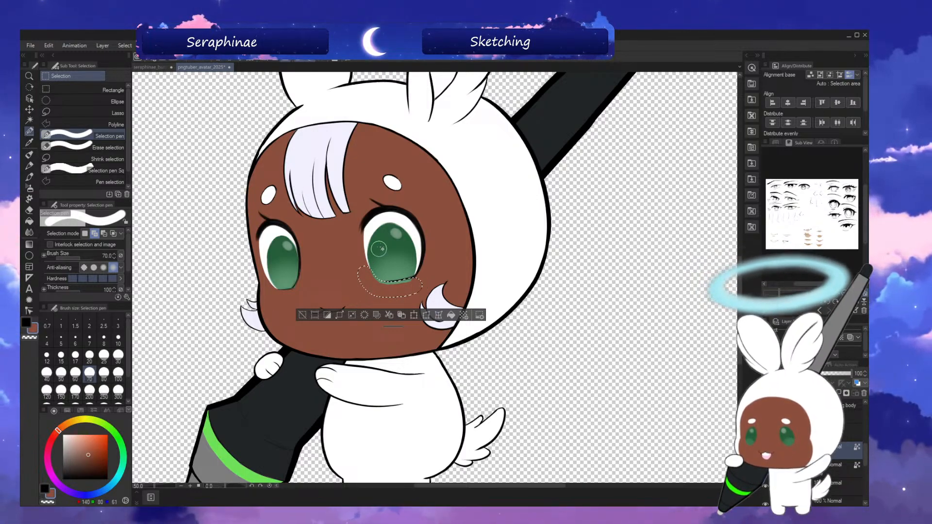
pyautogui.keyDown('alt'); pyautogui.click(399, 237); pyautogui.keyUp('alt')
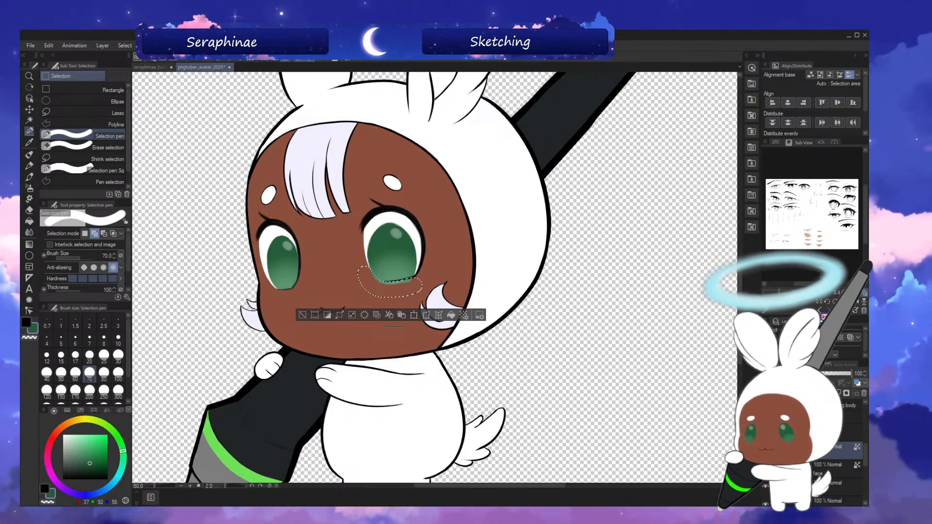
pyautogui.hotkey('ctrl', 'd')
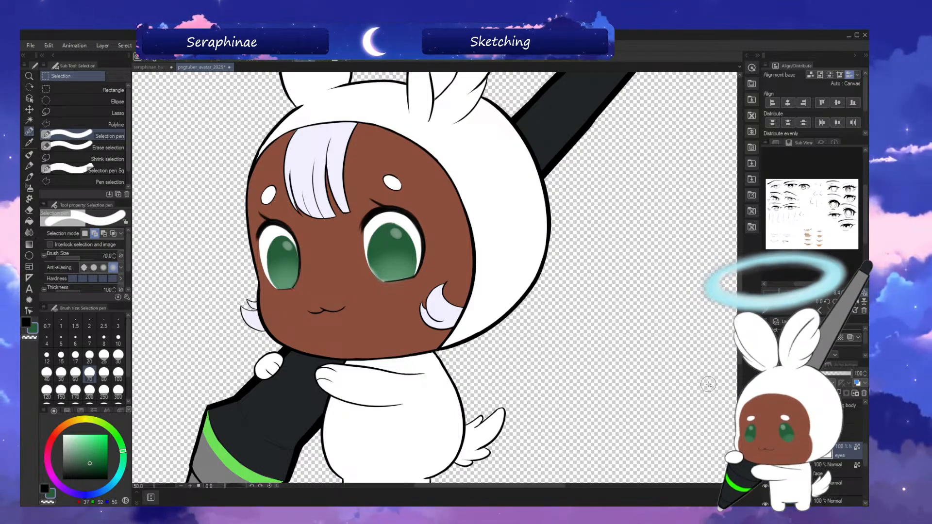
# - Touch up the inner rim of the larger iris in the sampled dark green with the Sketch brush at size 17
pyautogui.click(30, 178)
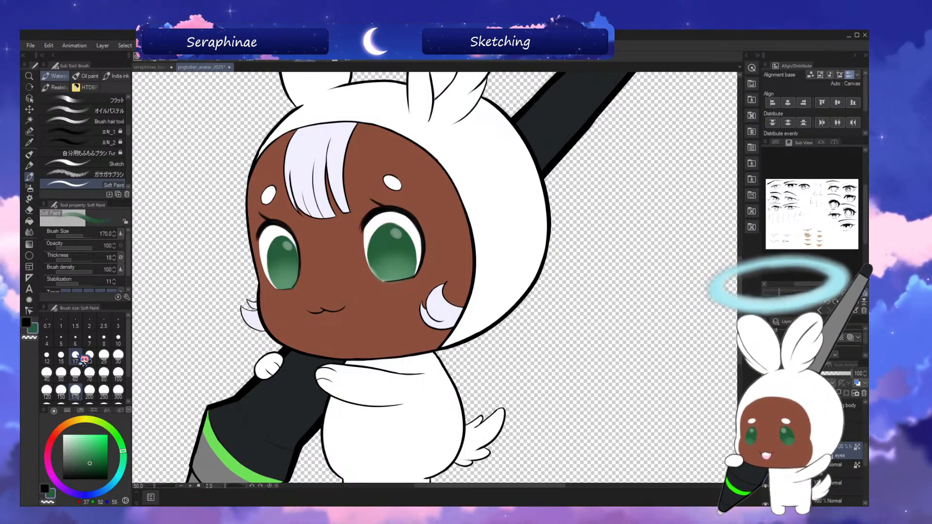
pyautogui.hotkey('ctrl', '+')
pyautogui.hotkey('ctrl', '+')
pyautogui.hotkey('ctrl', '+')
pyautogui.hotkey('ctrl', '+')
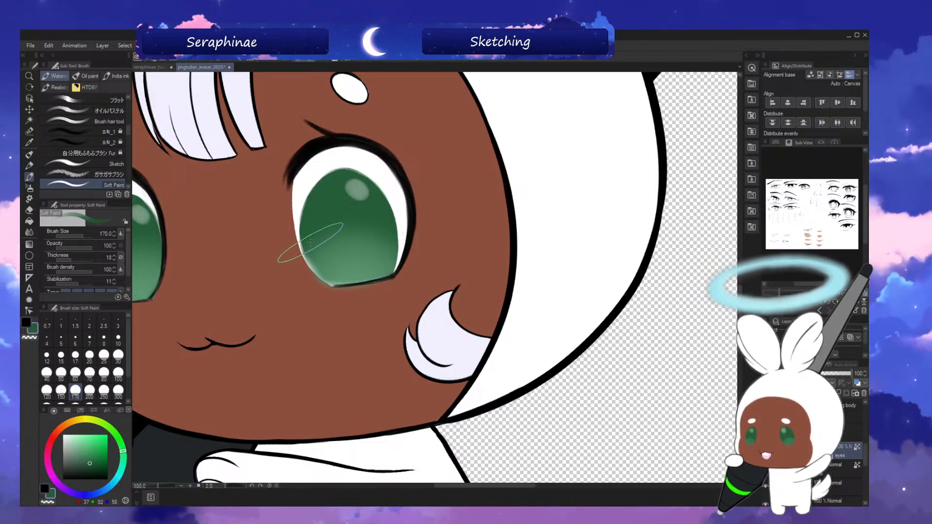
pyautogui.click(109, 164)
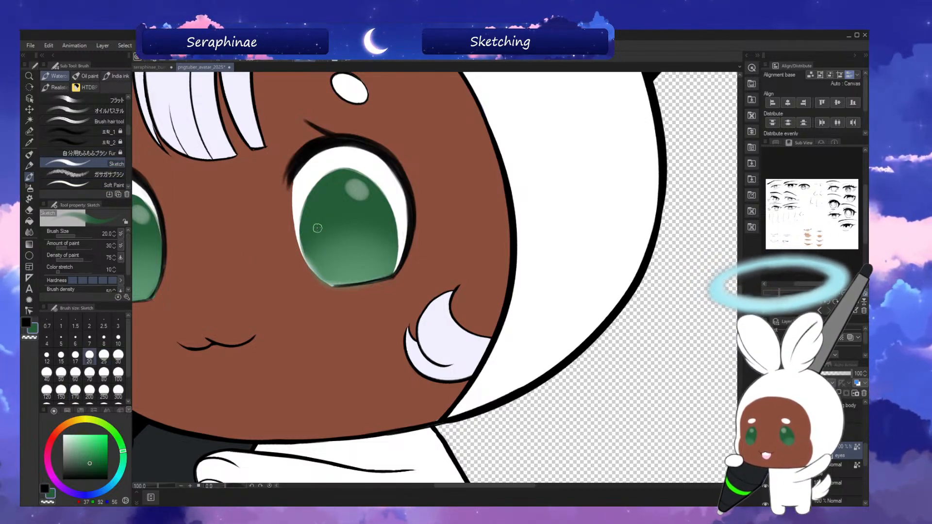
pyautogui.moveTo(306, 240); pyautogui.dragTo(316, 267)
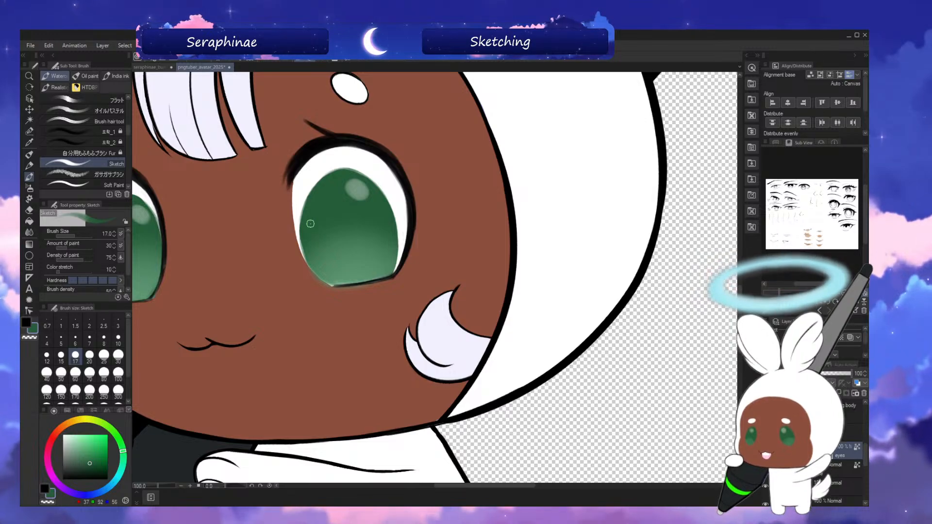
# - Clean up the pale fringe at the larger eye's lower inner corner with the Sketch brush
pyautogui.press('^')
pyautogui.press('^')
pyautogui.press('-')
pyautogui.press('-')
pyautogui.press('^')
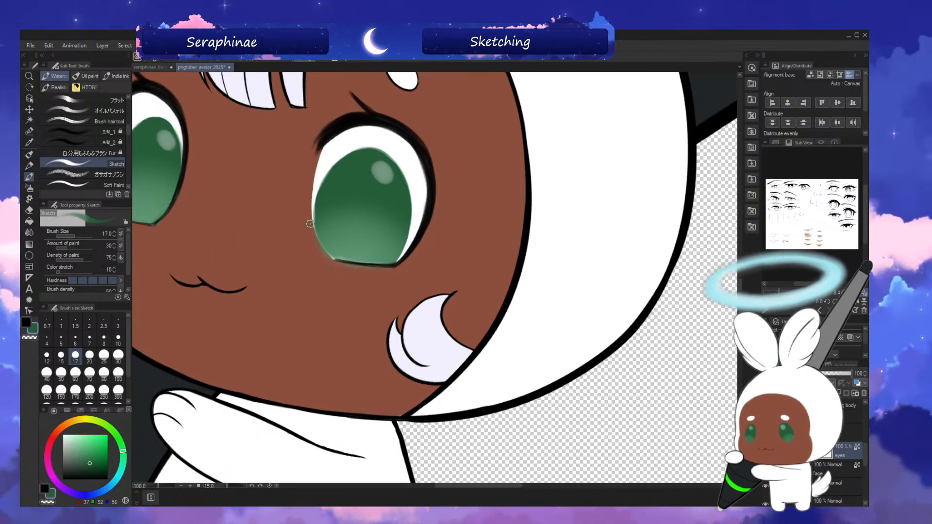
pyautogui.press('-')
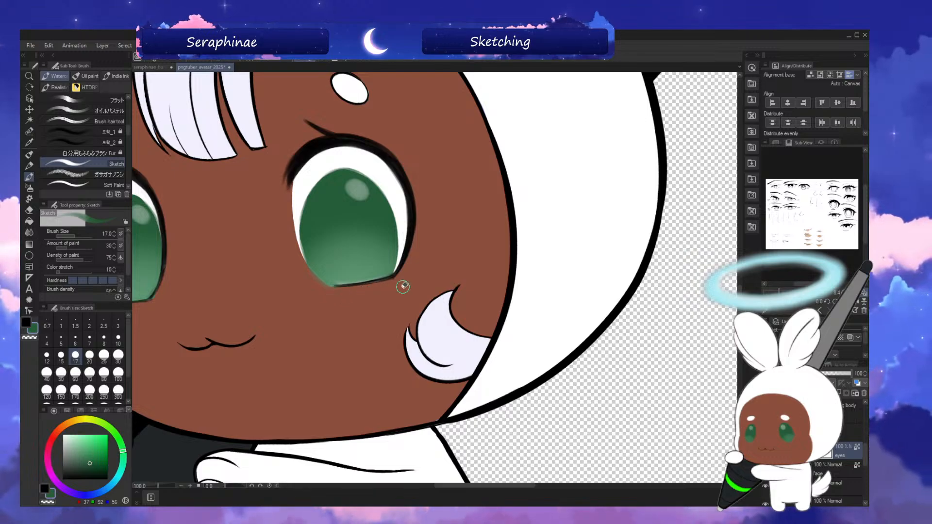
# - Check the face mirrored and refine the line along the larger eye's lower edge with the Sketch brush at size 17
pyautogui.press('h')
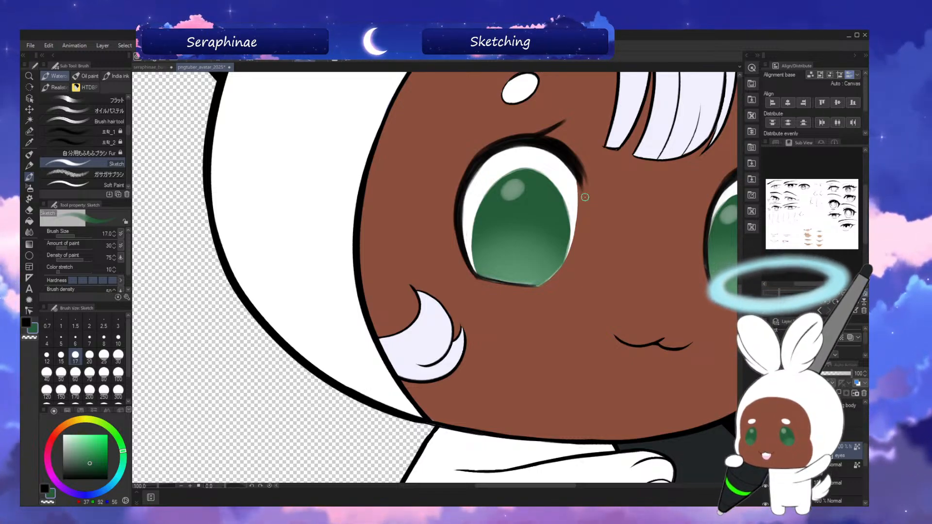
pyautogui.press('h')
pyautogui.press('^')
pyautogui.press('^')
pyautogui.press('^')
pyautogui.press('^')
pyautogui.press('^')
pyautogui.press('^')
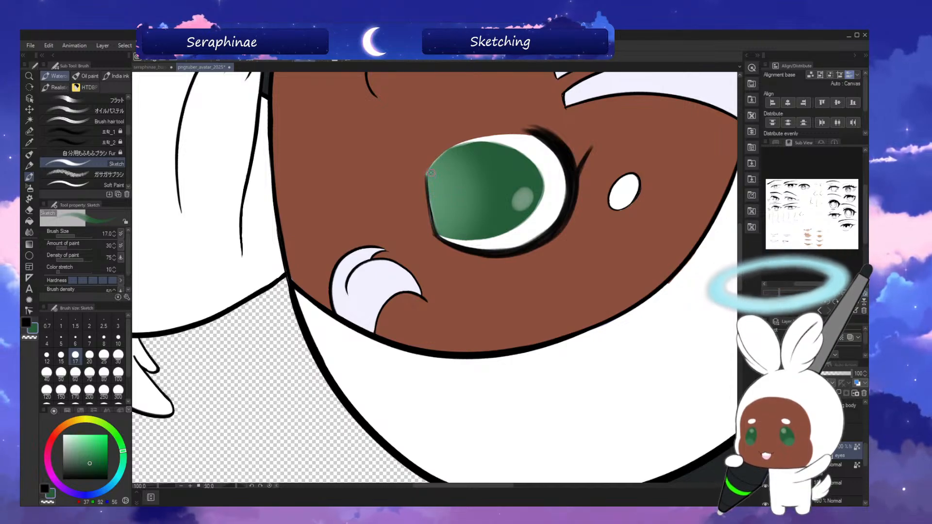
pyautogui.moveTo(427, 182); pyautogui.dragTo(435, 233)
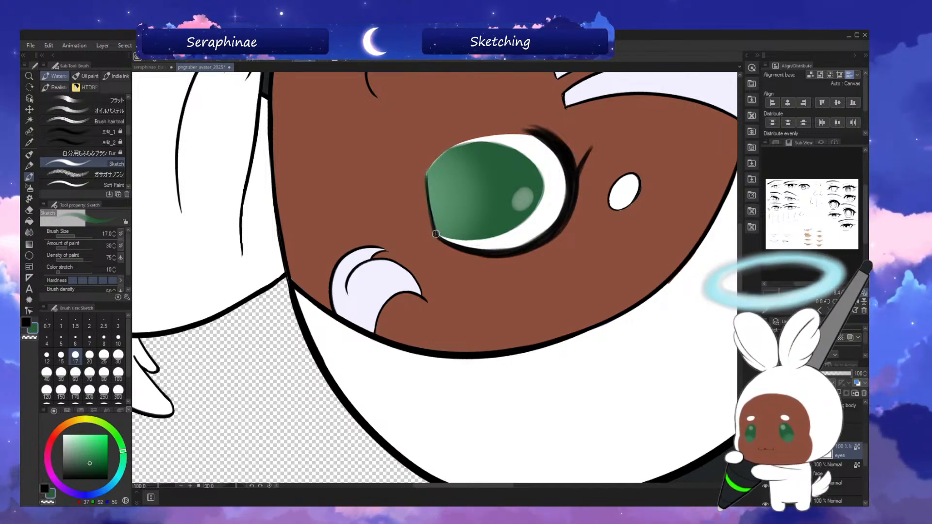
pyautogui.press('-')
pyautogui.press('-')
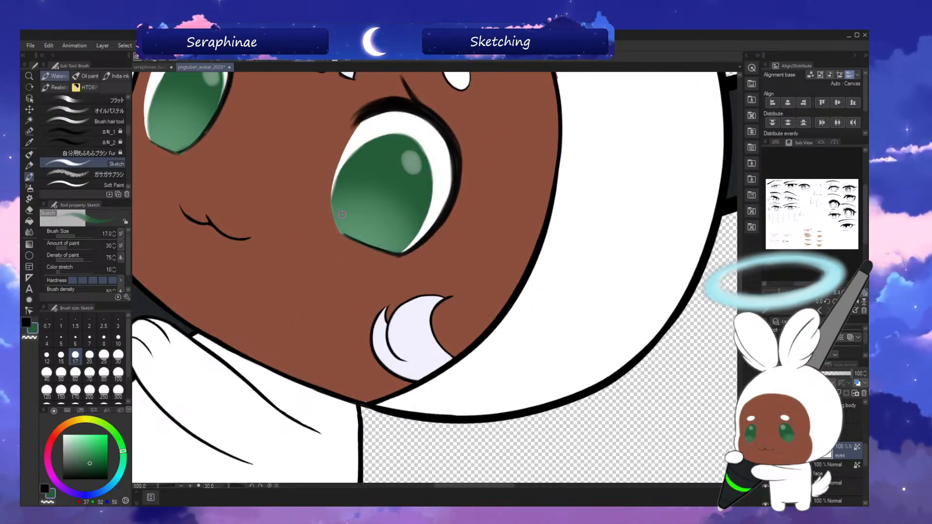
pyautogui.press('-')
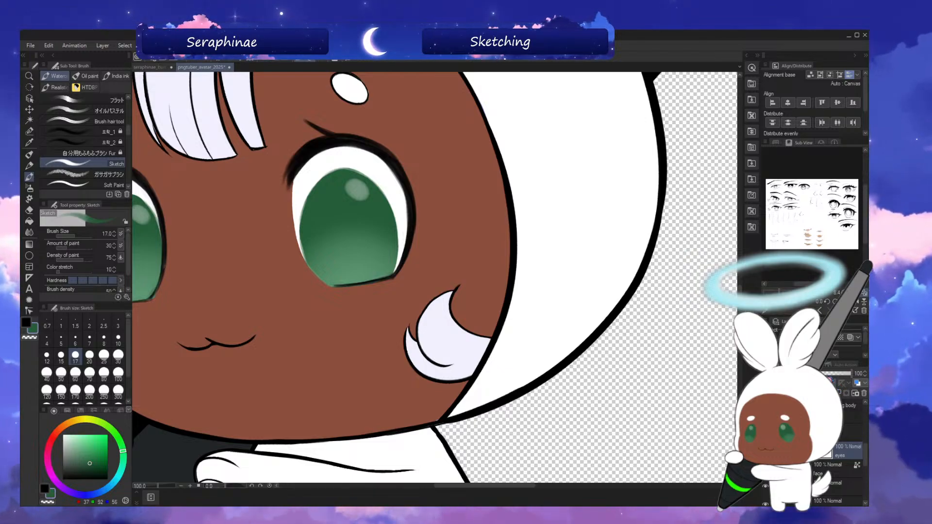
# - Reduce the Sketch brush to size 12 and retouch the larger iris's inner edge in its sampled lighter green
pyautogui.press('h')
pyautogui.press('h')
pyautogui.press('^')
pyautogui.press('^')
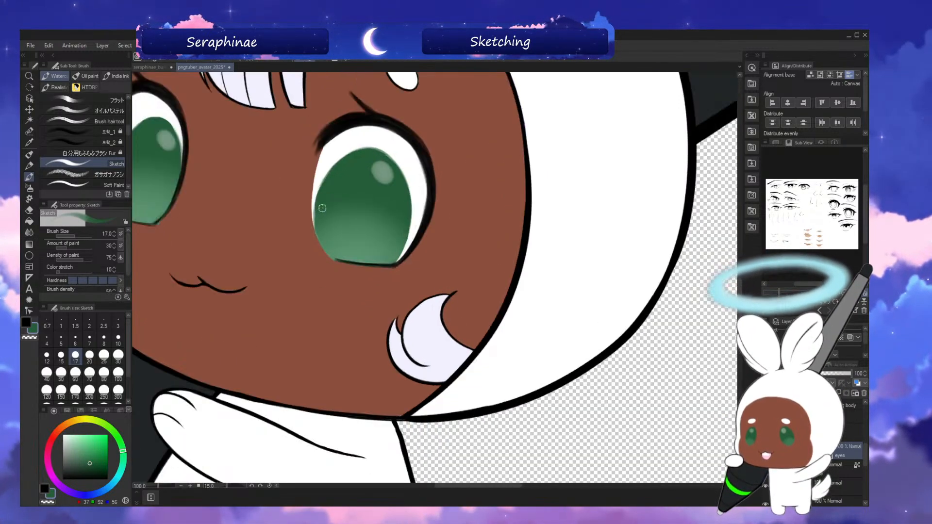
pyautogui.press('[')
pyautogui.press('[')
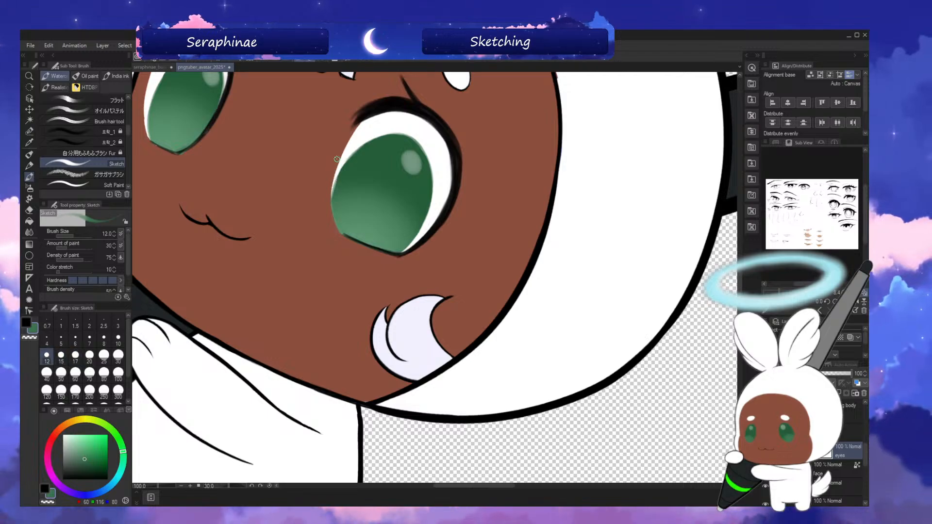
pyautogui.keyDown('alt'); pyautogui.click(337, 193); pyautogui.keyUp('alt')
pyautogui.press('-')
pyautogui.press('-')
pyautogui.press('^')
pyautogui.press('-')
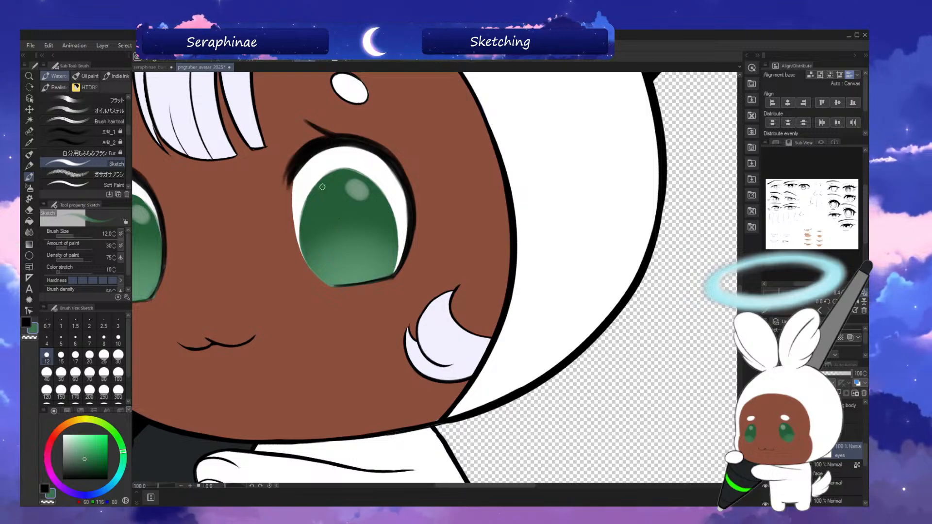
# - Resample the larger iris's dark green and smooth its upper rim with the Sketch brush at size 12
pyautogui.keyDown('alt'); pyautogui.click(310, 198); pyautogui.keyUp('alt')
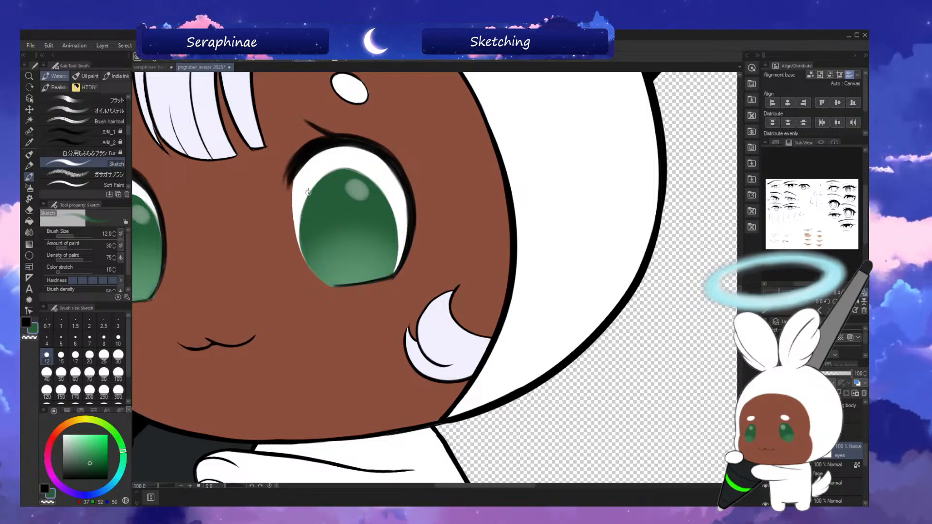
pyautogui.press('-')
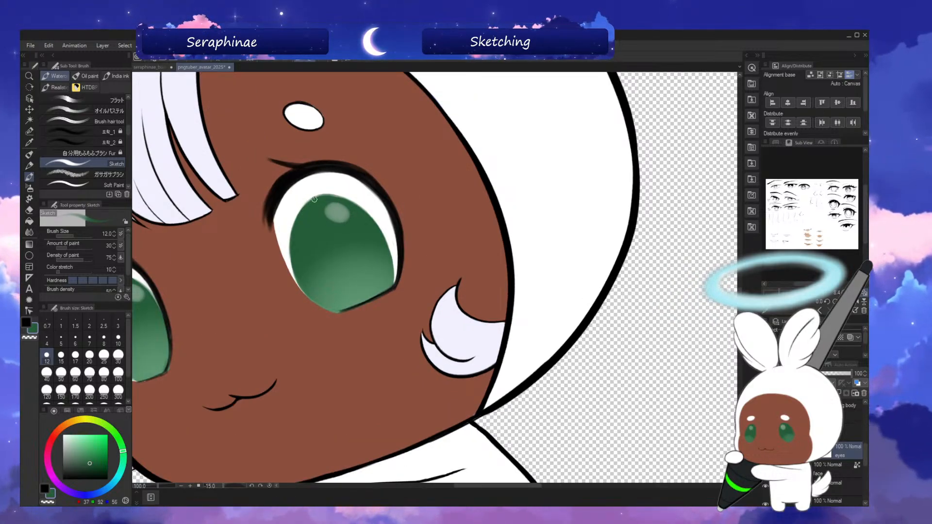
pyautogui.press('^')
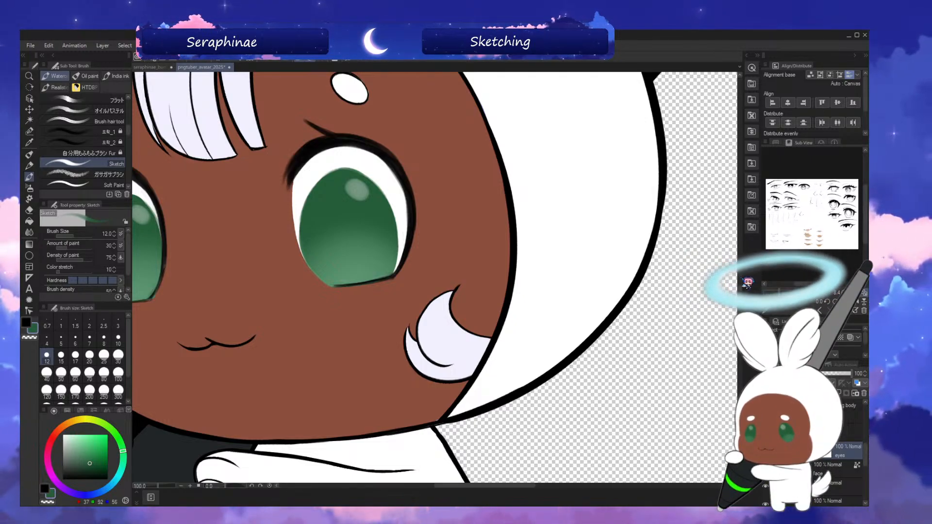
pyautogui.moveTo(336, 183); pyautogui.dragTo(336, 195)
pyautogui.press('^')
pyautogui.press('-')
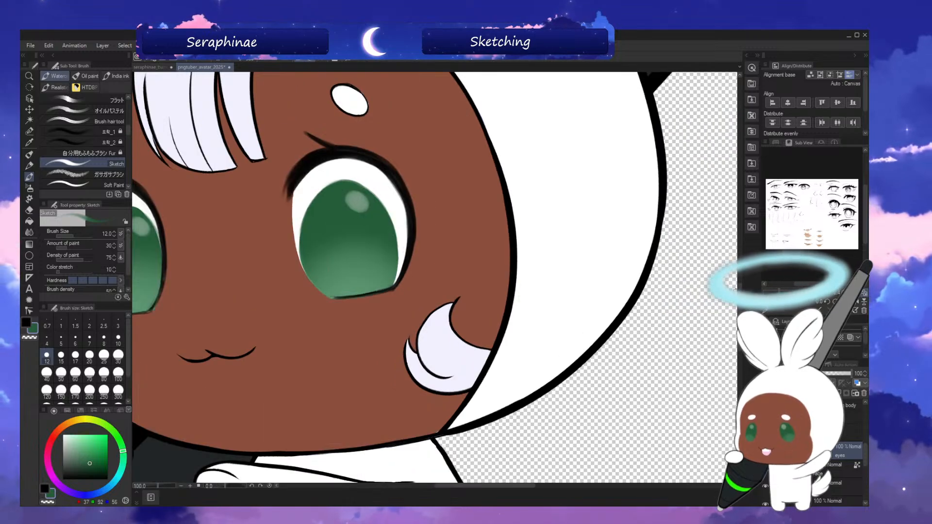
# - Check the whole avatar mirrored, and switch to the document with the bunny sketches a to d
pyautogui.hotkey('ctrl', '0')
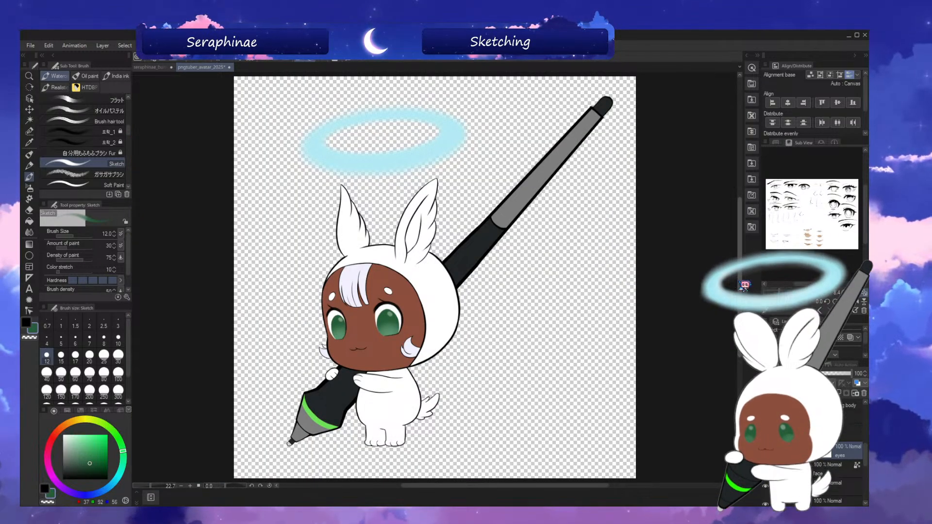
pyautogui.press('h')
pyautogui.press('h')
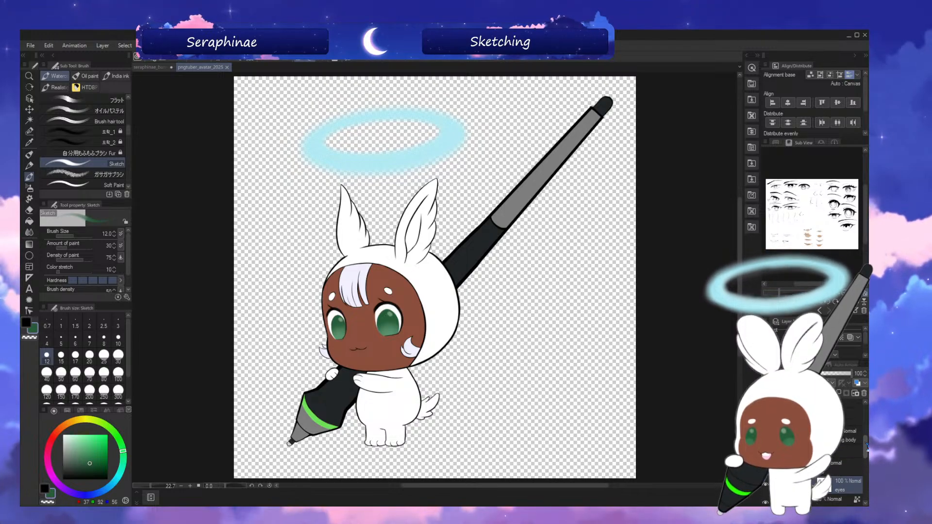
pyautogui.click(849, 433)
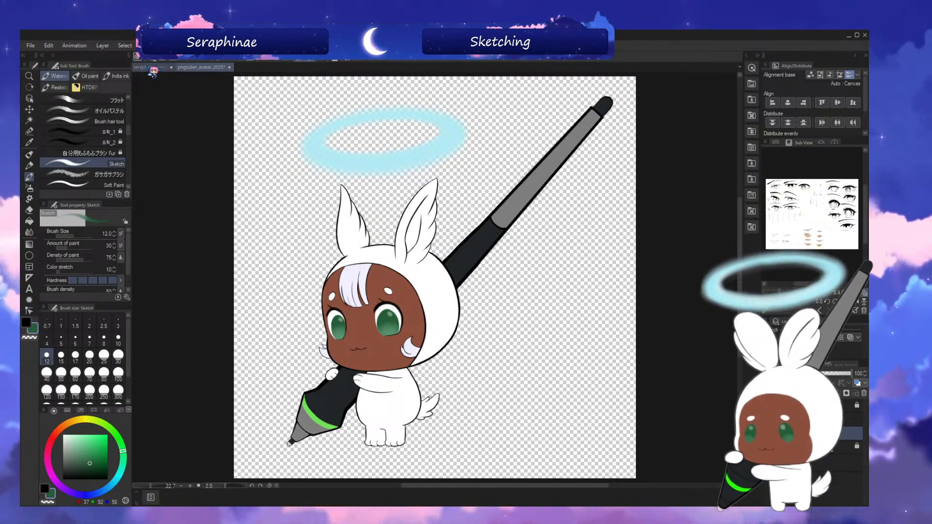
pyautogui.click(151, 68)
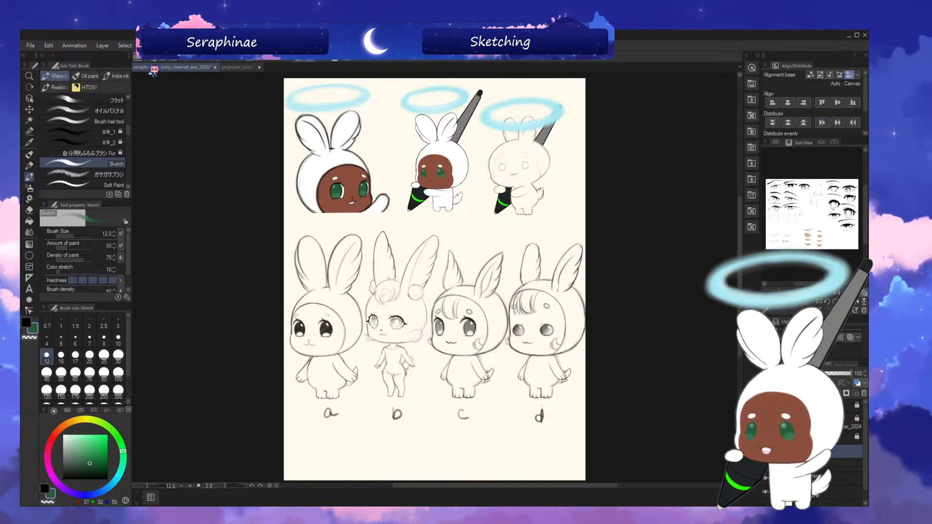
# - Compare the bunny sketches with the pngtuber avatar side by side, and return the avatar document to the single tabbed view
pyautogui.moveTo(246, 80); pyautogui.dragTo(742, 179)
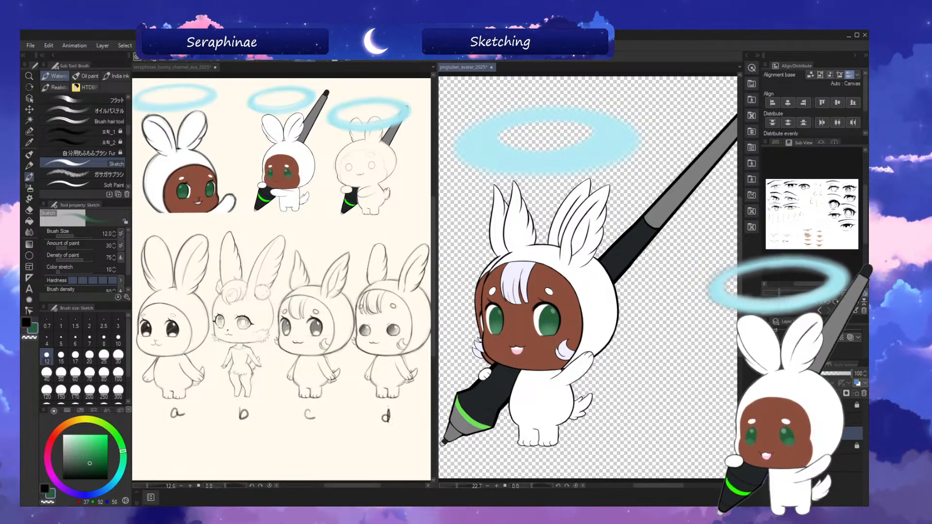
pyautogui.moveTo(463, 73); pyautogui.dragTo(237, 74)
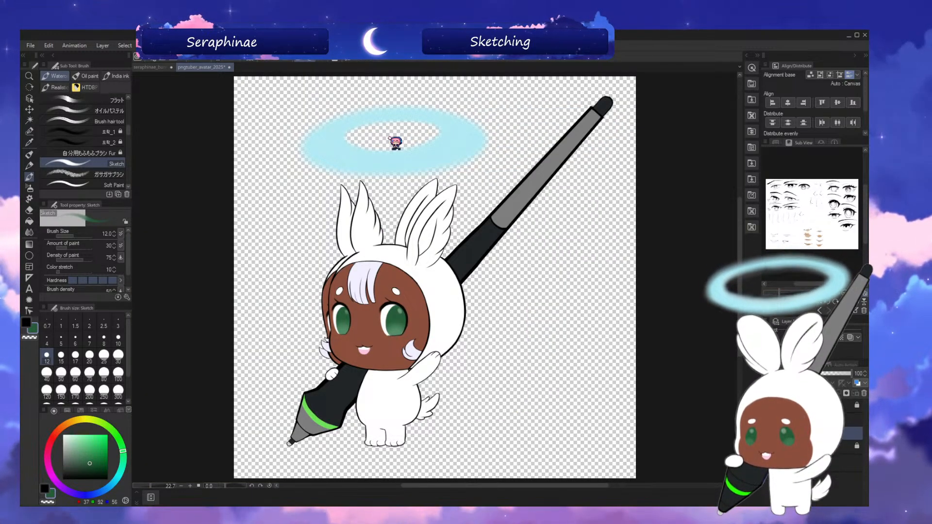
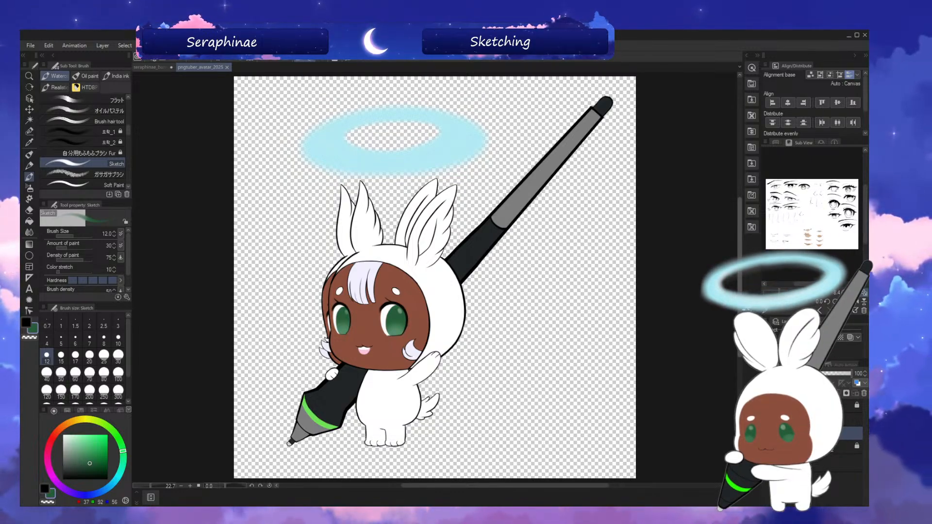
# - Flip repeatedly between the two overlaid avatar stances and the drawing stance alone, and leave only the drawing stance shown
pyautogui.scroll(-2, 434, 277)
pyautogui.scroll(3, 435, 277)
pyautogui.scroll(-1, 703, 330)
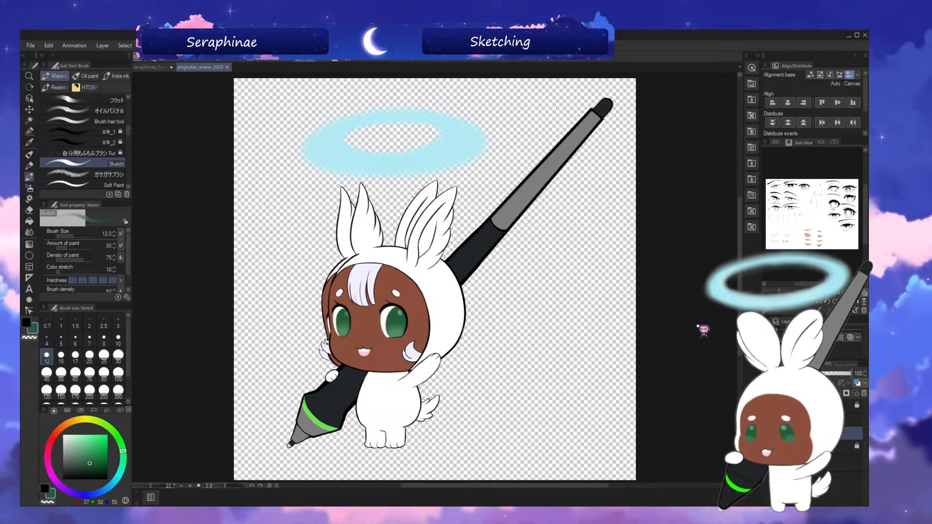
pyautogui.hotkey('ctrl', 'z')
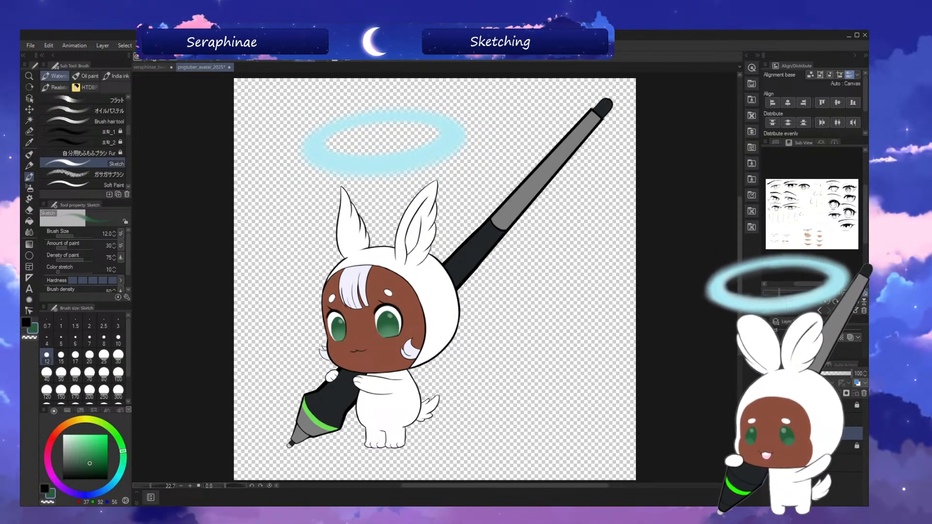
pyautogui.hotkey('ctrl', 'y')
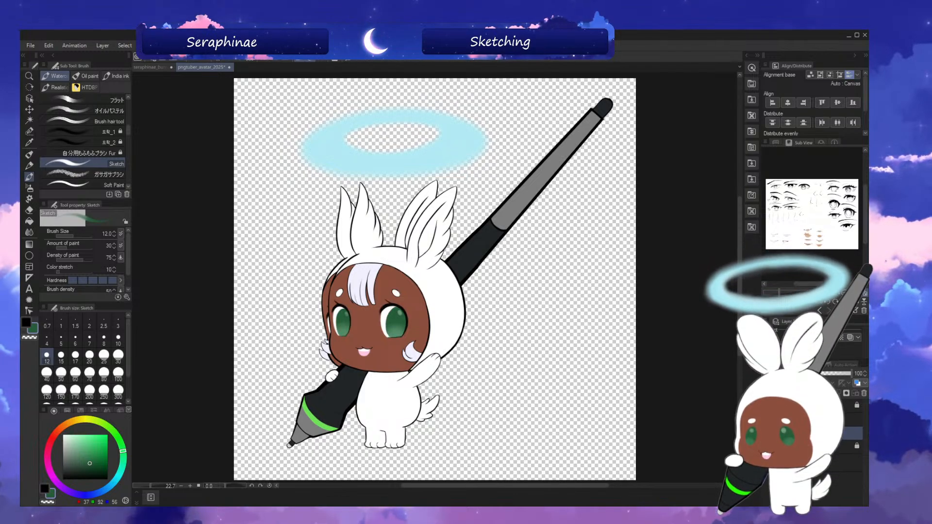
pyautogui.hotkey('ctrl', 'z')
pyautogui.hotkey('ctrl', 'y')
pyautogui.hotkey('ctrl', 'z')
pyautogui.hotkey('ctrl', 'y')
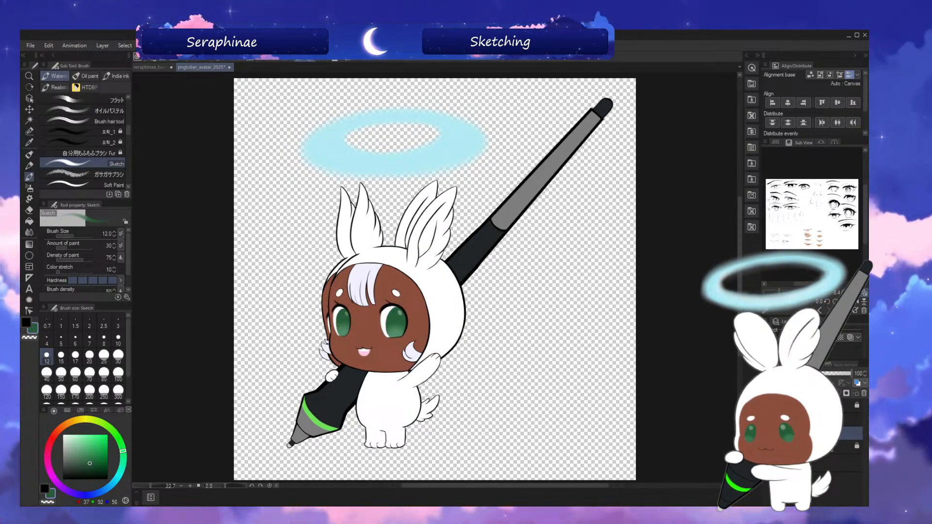
pyautogui.hotkey('ctrl', 'z')
pyautogui.hotkey('ctrl', 'y')
pyautogui.hotkey('ctrl', 'z')
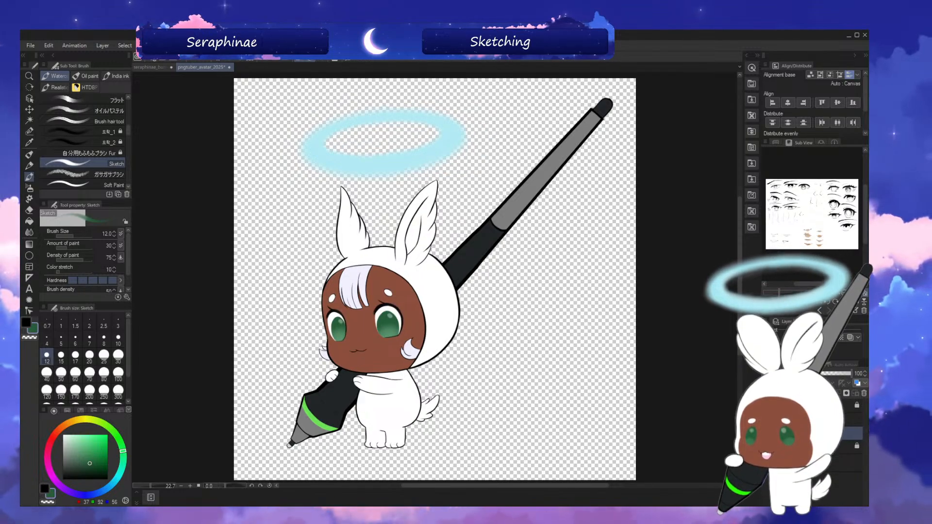
pyautogui.hotkey('ctrl', 'y')
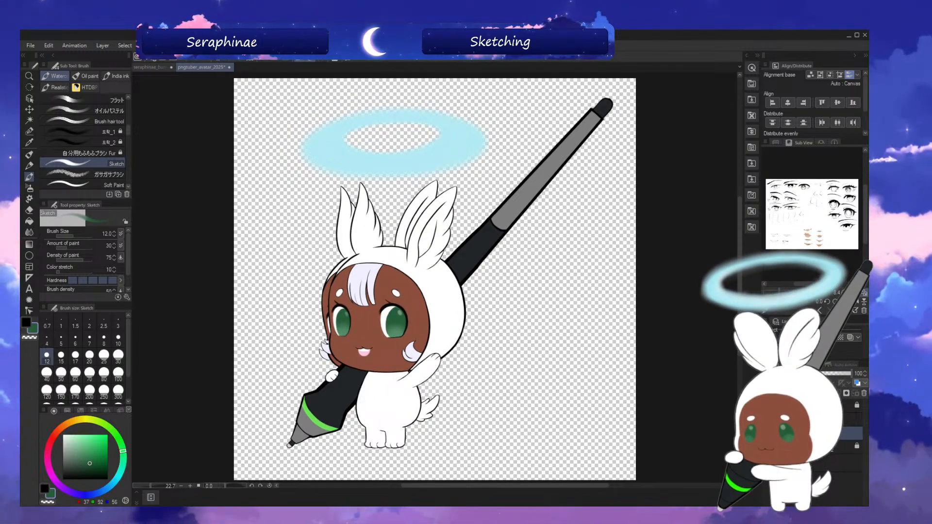
pyautogui.hotkey('ctrl', 'z')
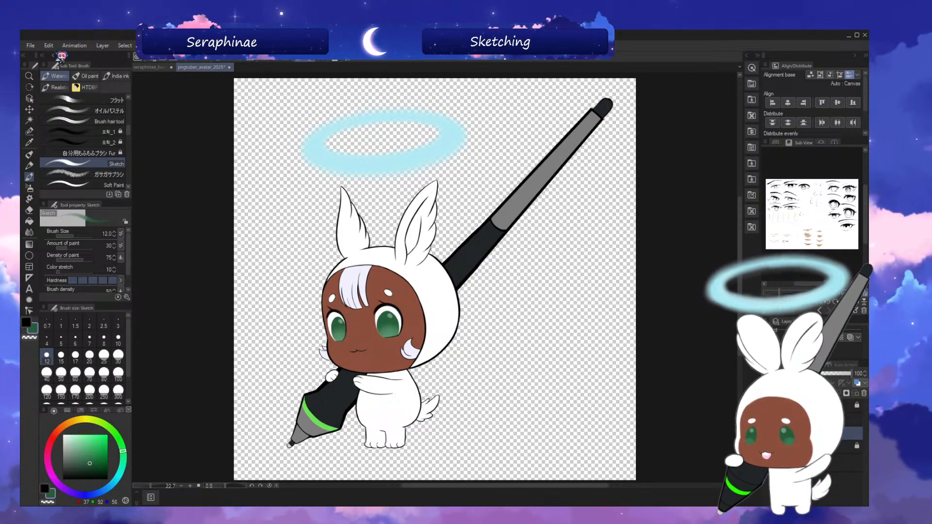
# - Export the drawing and waving stances as pngtuber_drawing_avatar_2025.png and pngtuber_talking_avatar_2025.png, and open both exported files
pyautogui.click(30, 46)
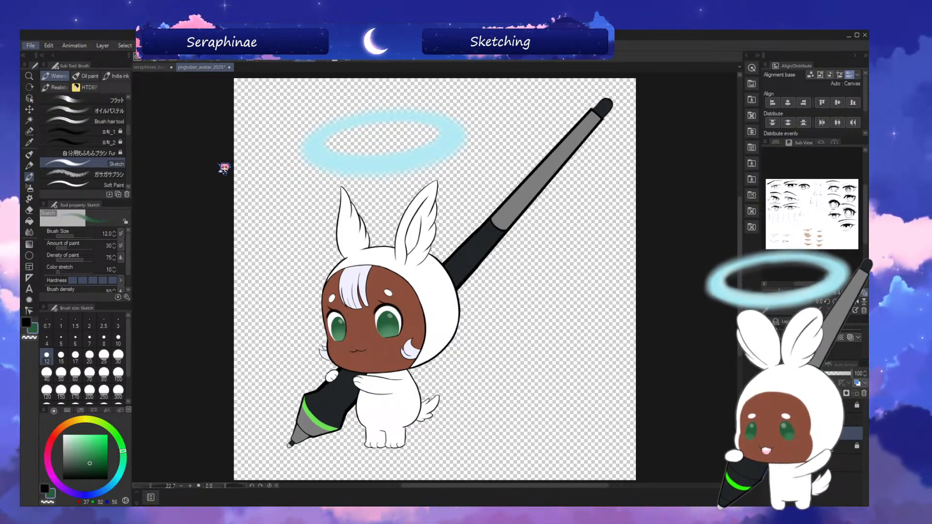
pyautogui.click(219, 168)
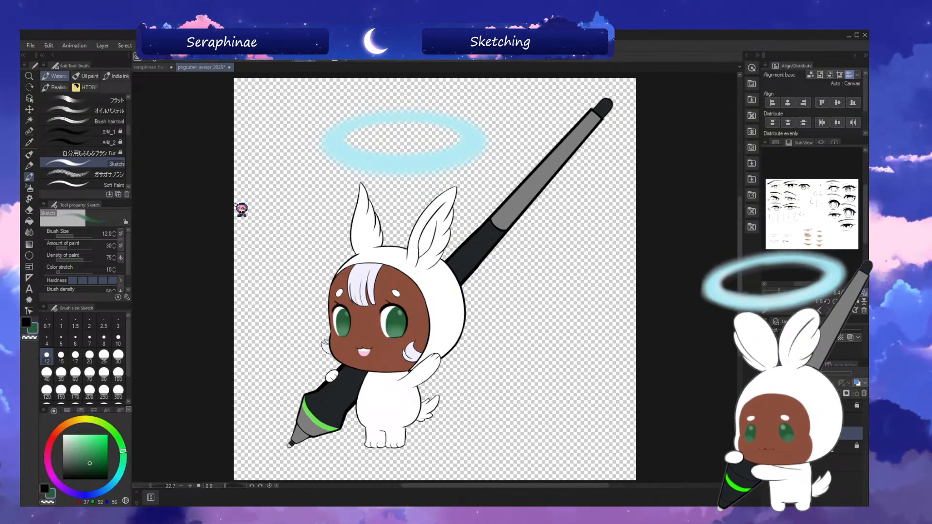
pyautogui.click(196, 60)
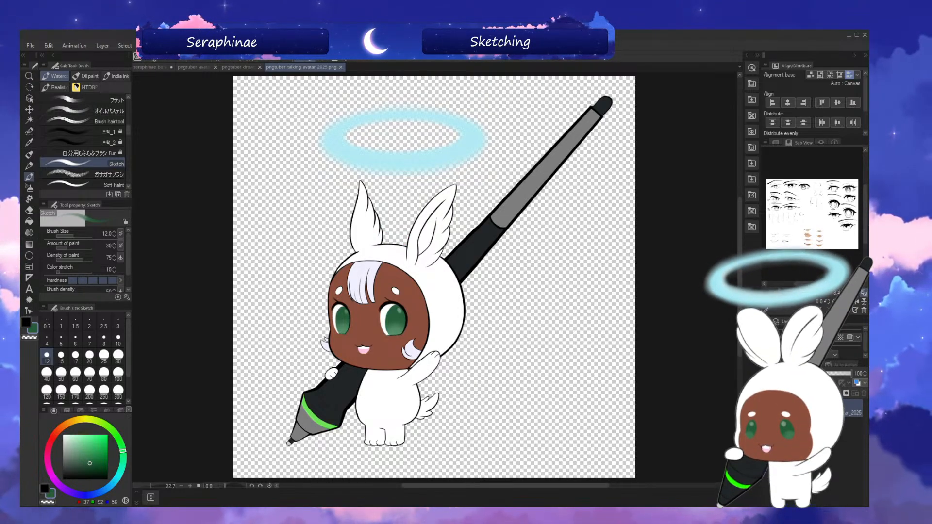
# - Scale down the exported talking and drawing avatar images, close the talking image and save the drawing image
pyautogui.click(460, 235)
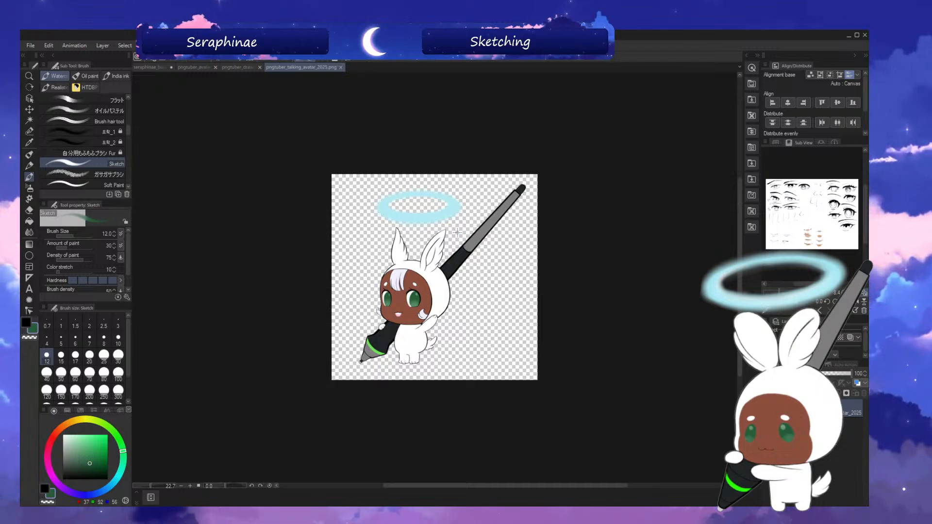
pyautogui.click(340, 67)
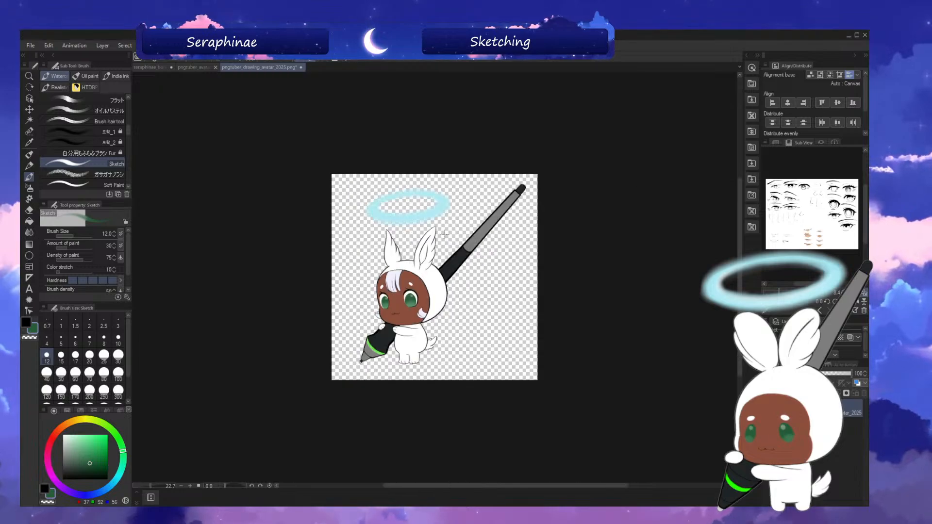
pyautogui.scroll(-2, 452, 240)
pyautogui.hotkey('ctrl', 's')
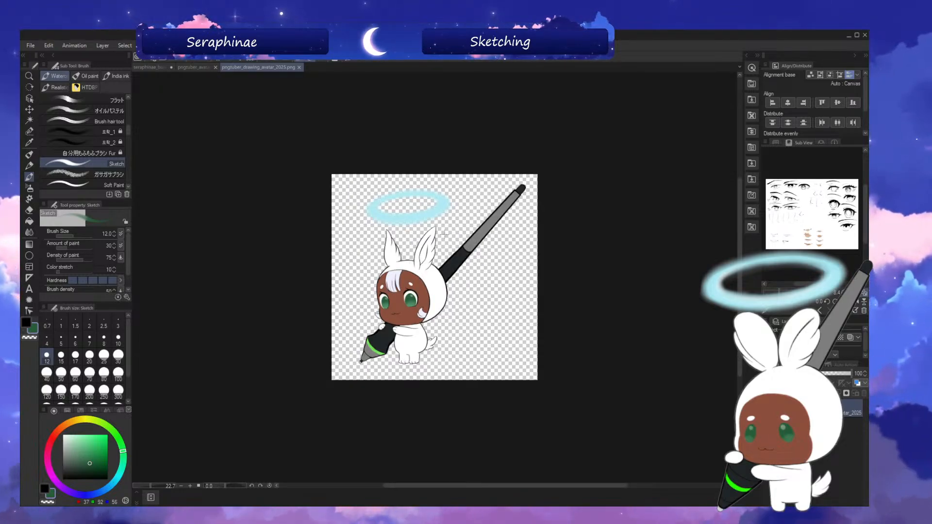
pyautogui.scroll(2, 449, 237)
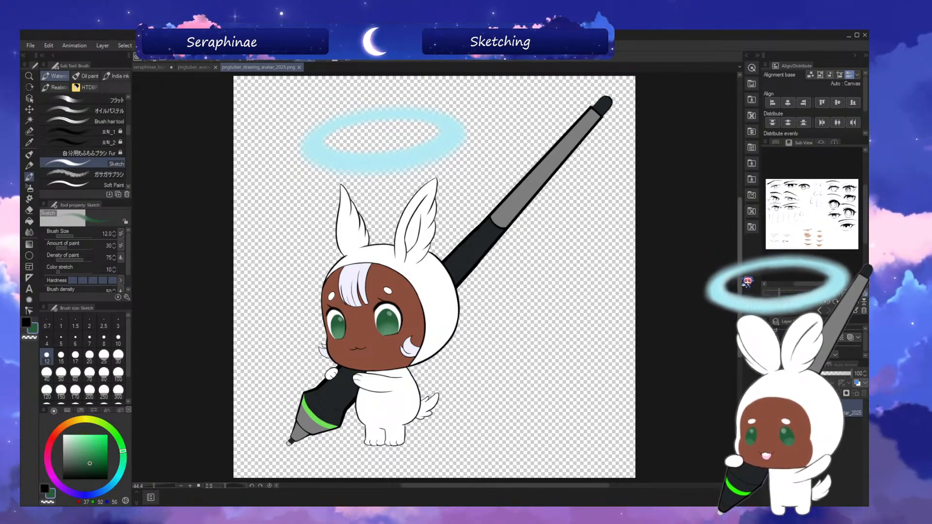
pyautogui.moveTo(740, 278); pyautogui.dragTo(740, 279)
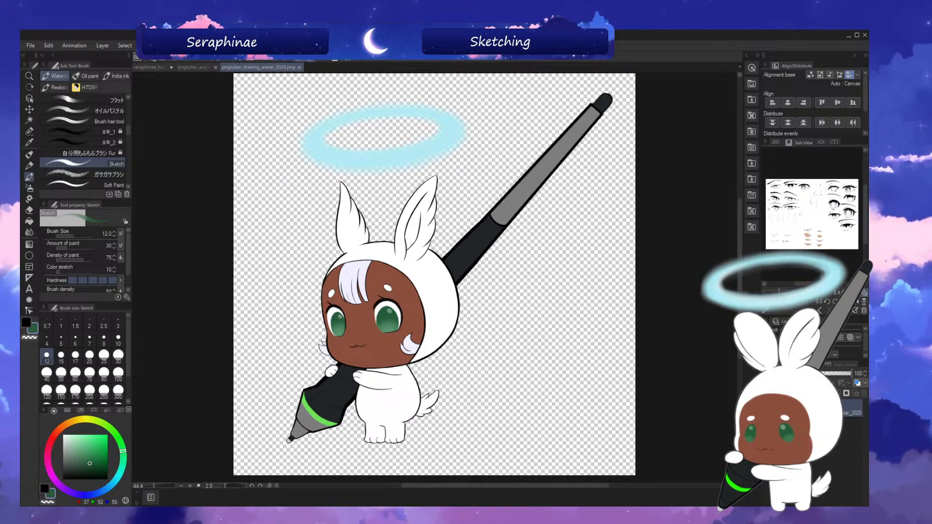
# - Switch to the pngtuber avatar app and set the open mouth image to the waving talking avatar
pyautogui.hotkey('alt', 'Tab')
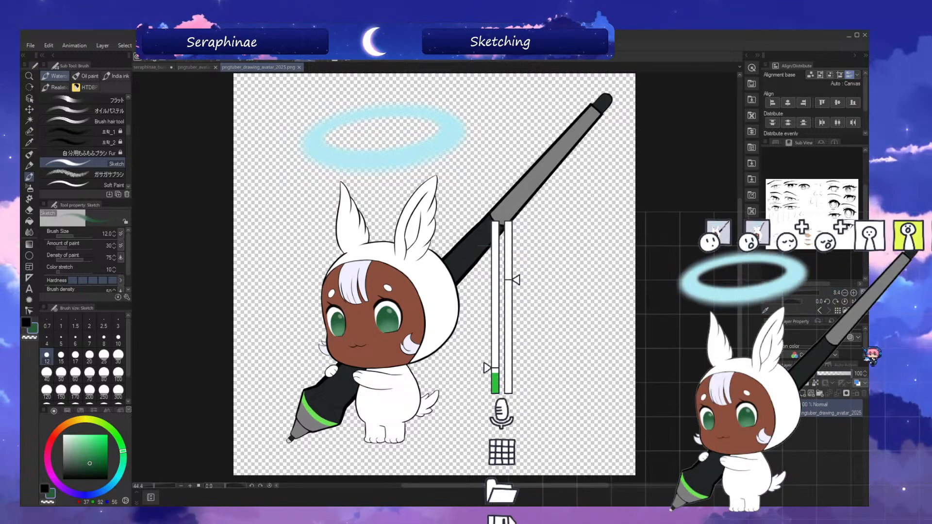
pyautogui.click(770, 233)
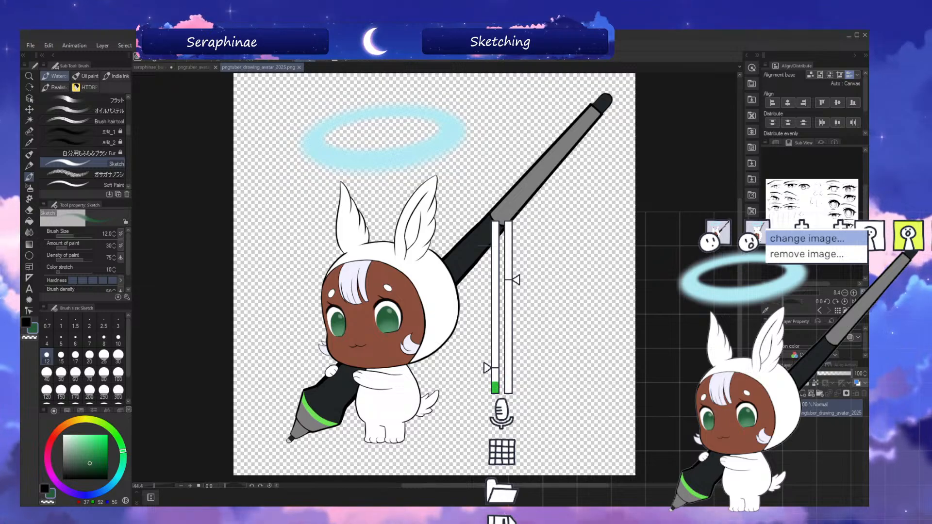
pyautogui.click(806, 239)
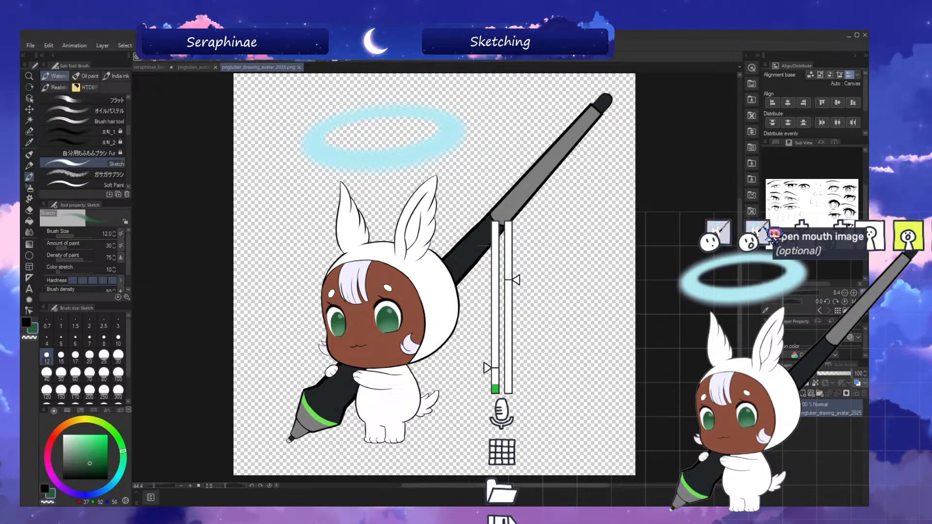
# - Change the open mouth and closed mouth images to the bunny's yellow egg-costume versions
pyautogui.click(757, 231)
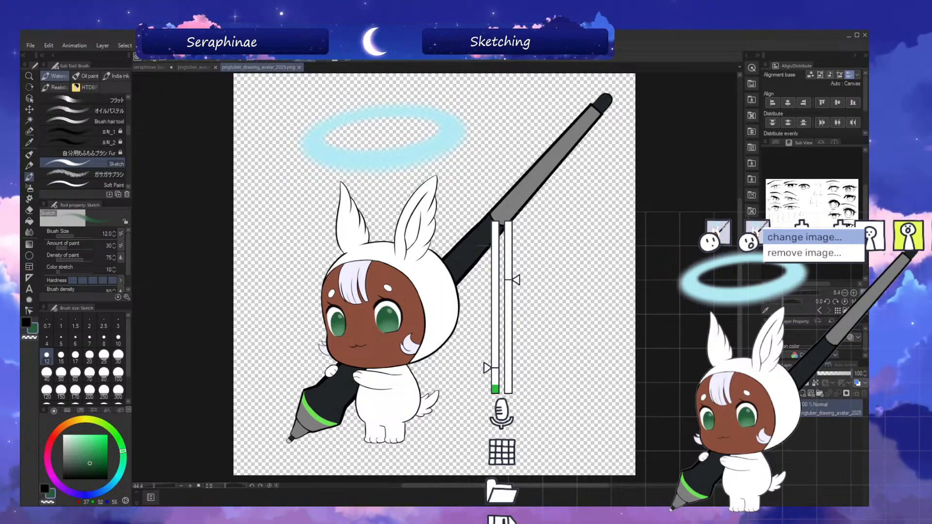
pyautogui.doubleClick(762, 332)
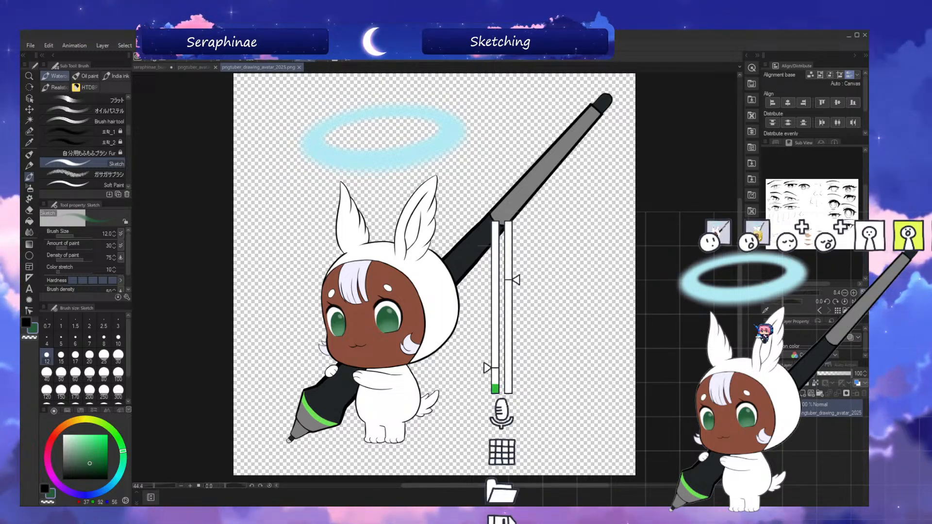
pyautogui.click(727, 239)
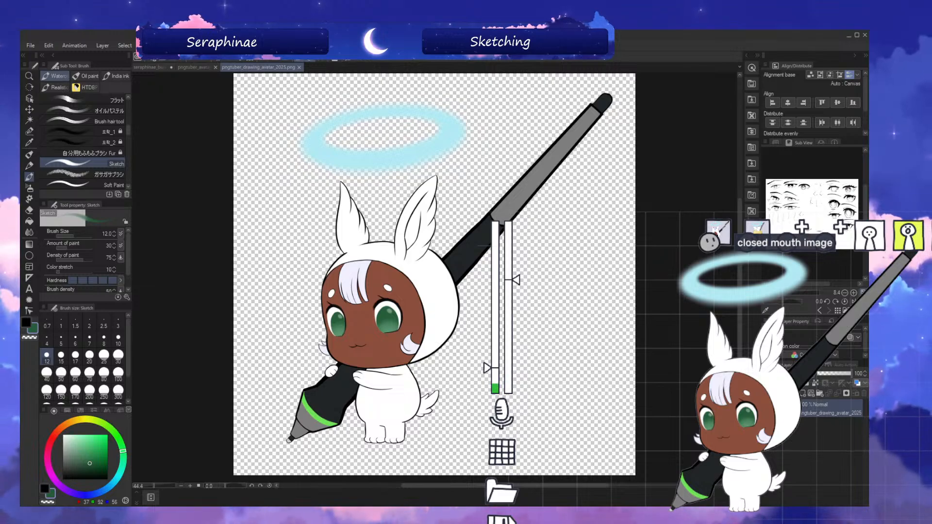
pyautogui.press('Return')
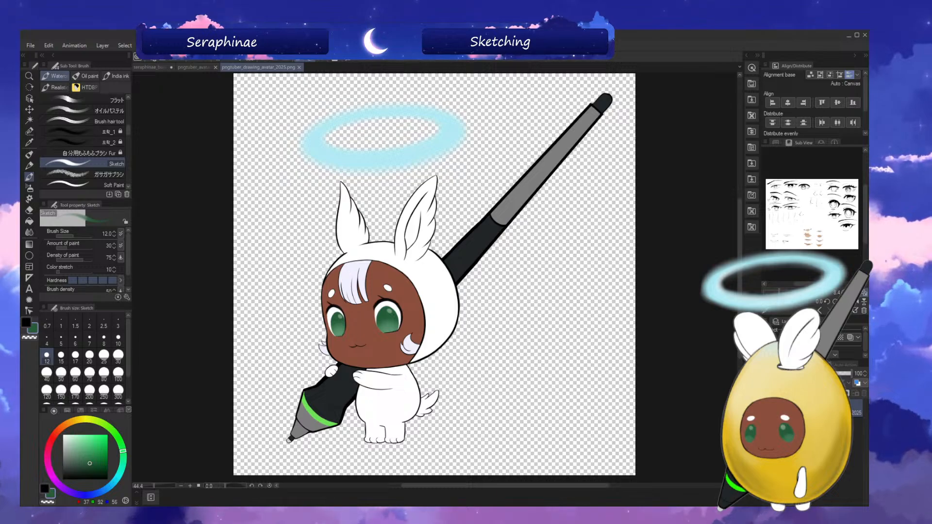
# - Switch the live avatar from the egg costume to the second state with the updated bunny, and return to the drawing program
pyautogui.hotkey('alt', 'Tab')
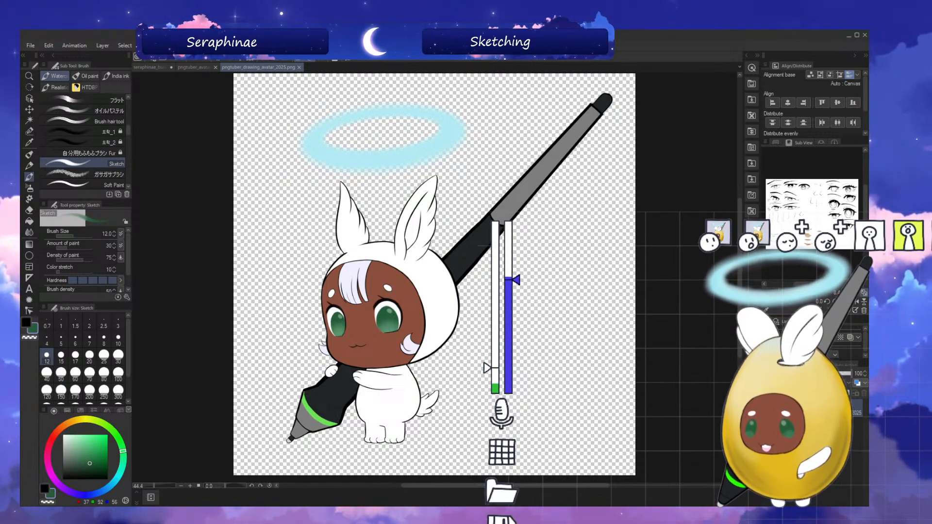
pyautogui.press('2')
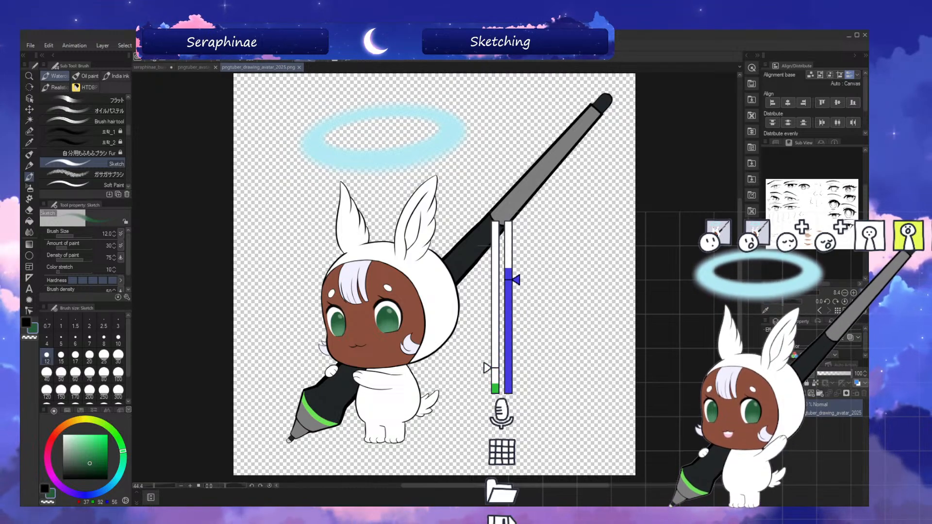
pyautogui.hotkey('alt', 'Tab')
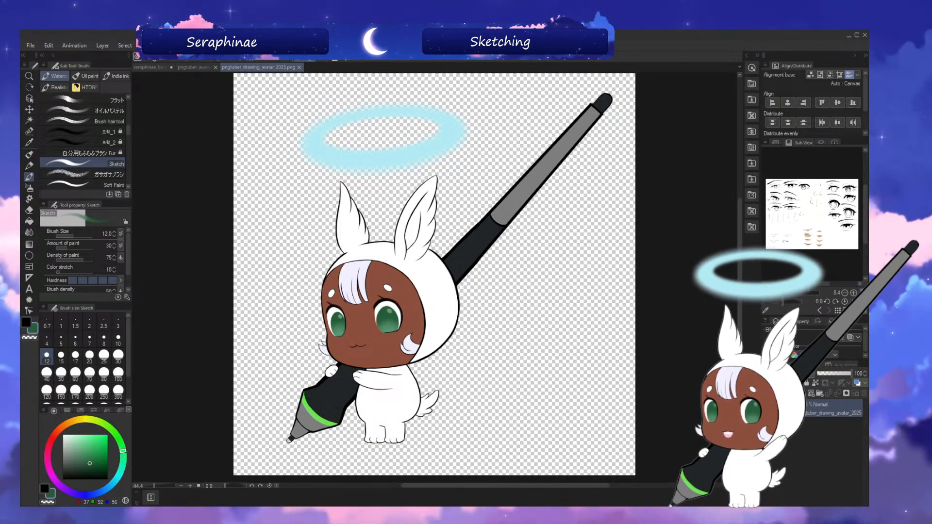
# - Close the pngtuber_avatar_2025 document and switch to the document with bunny sketches a to d
pyautogui.click(204, 67)
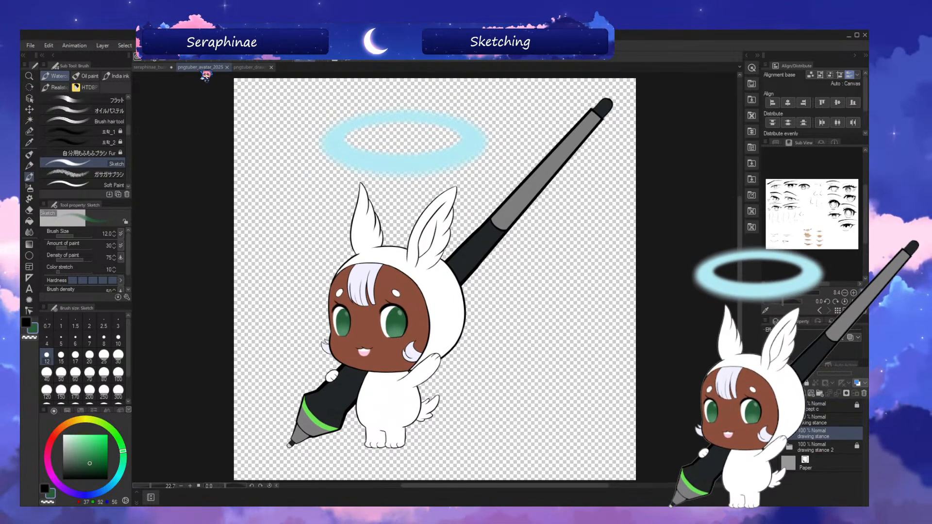
pyautogui.click(227, 67)
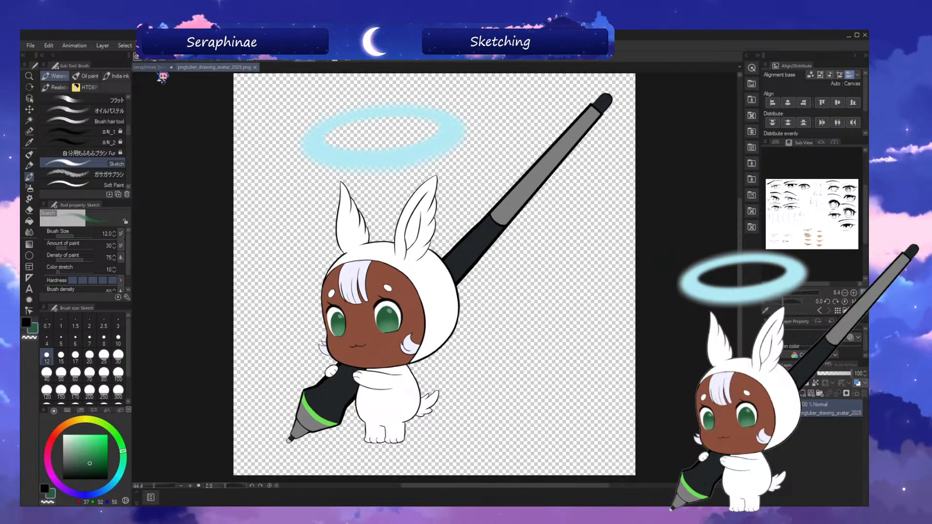
pyautogui.click(159, 68)
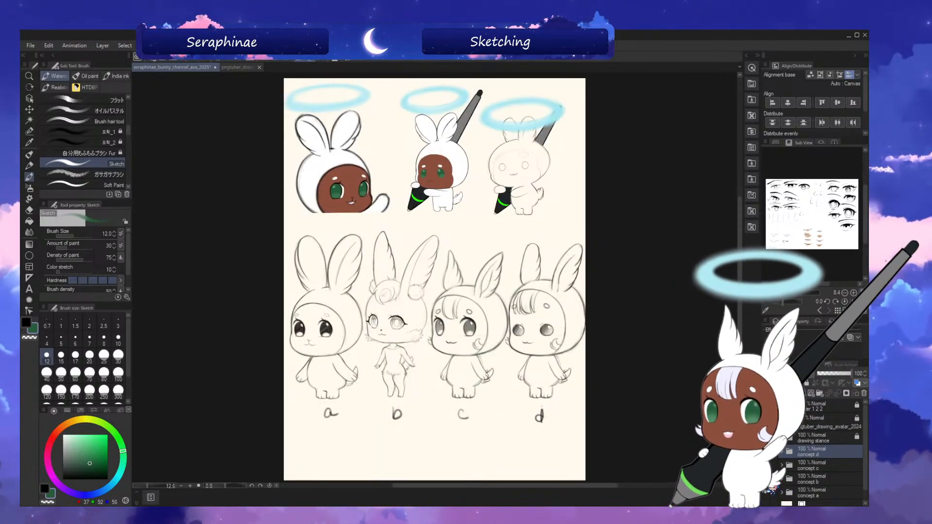
pyautogui.click(766, 482)
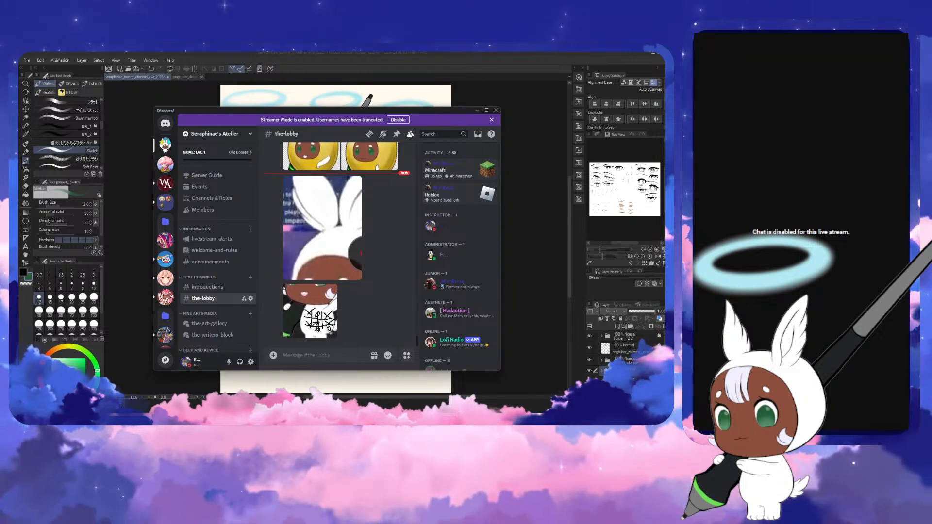
# - Switch to Discord and enlarge the two cropped bunny avatar pictures posted in the-lobby, one after the other
pyautogui.click(322, 309)
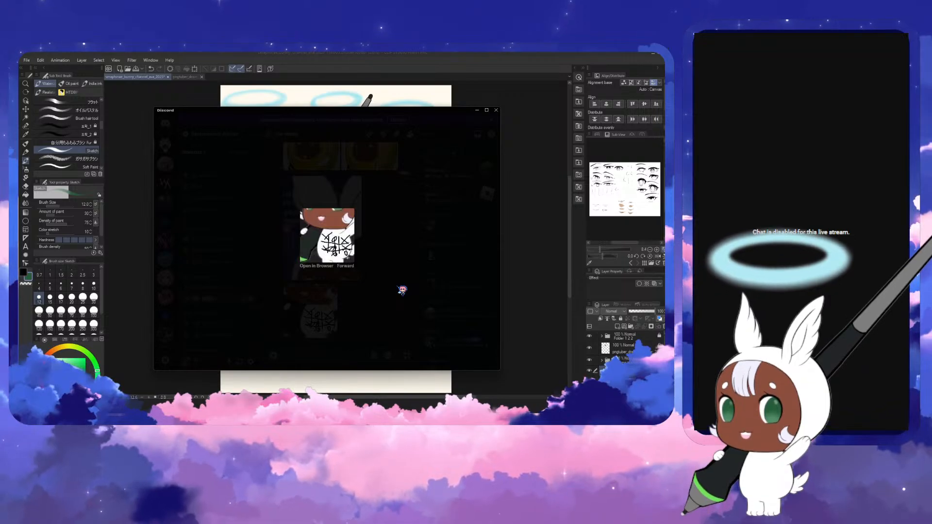
pyautogui.click(401, 295)
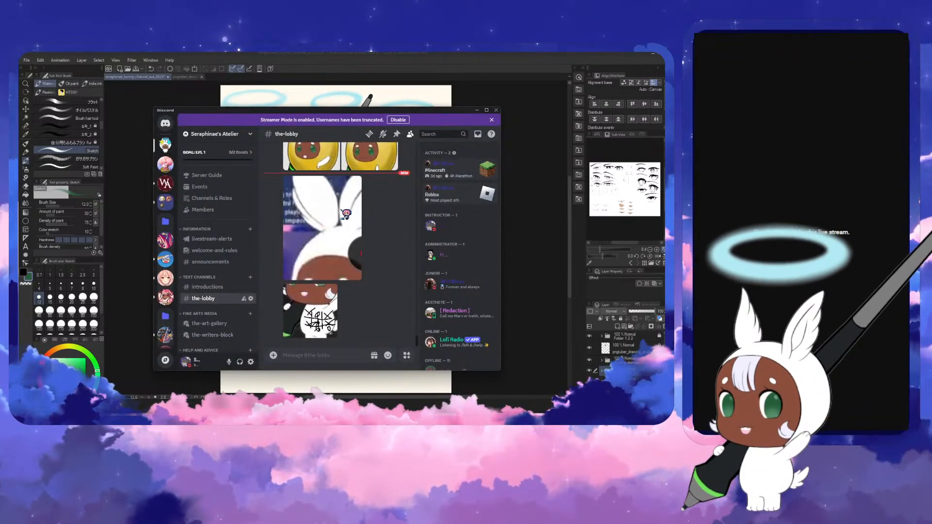
pyautogui.click(344, 250)
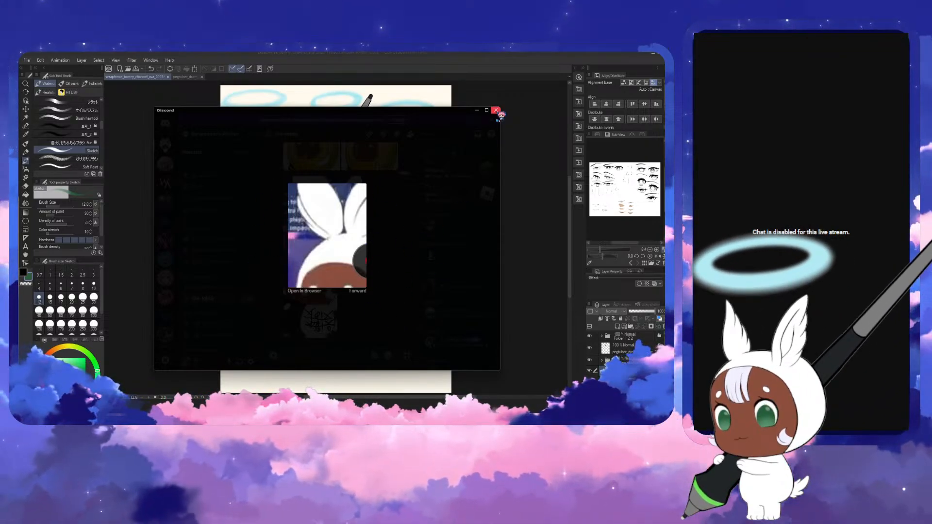
# - Close the enlarged picture and minimize Discord to return to the bunny sketches
pyautogui.click(429, 208)
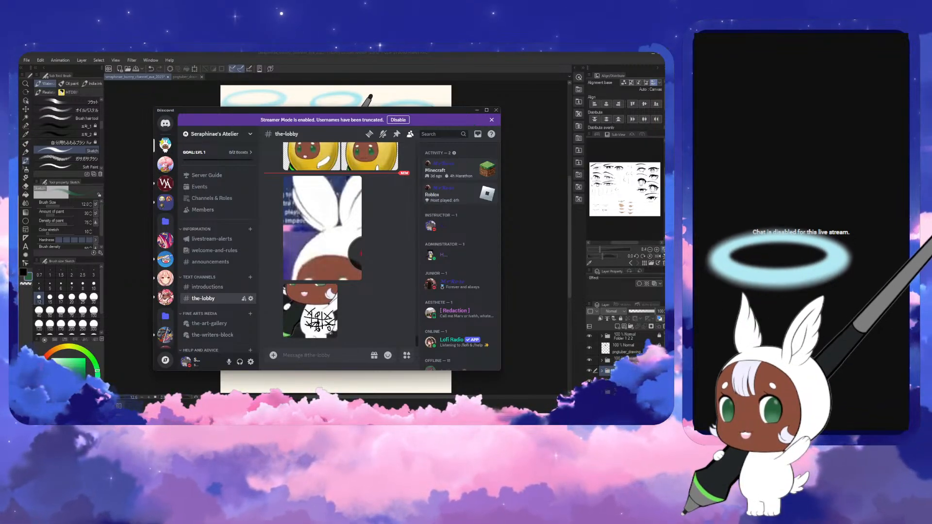
pyautogui.click(478, 111)
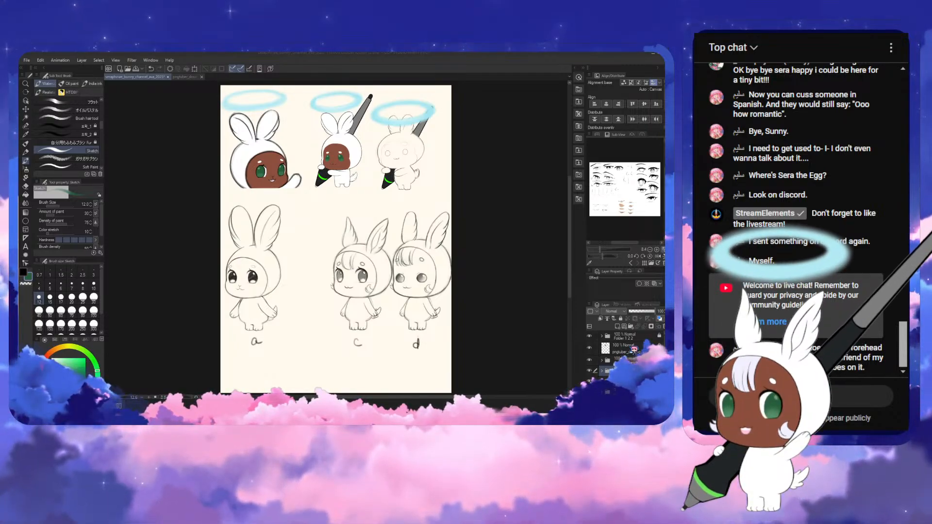
# - Add a new raster layer and choose black with the first of the two numbered brushes, ending in _1
pyautogui.click(617, 327)
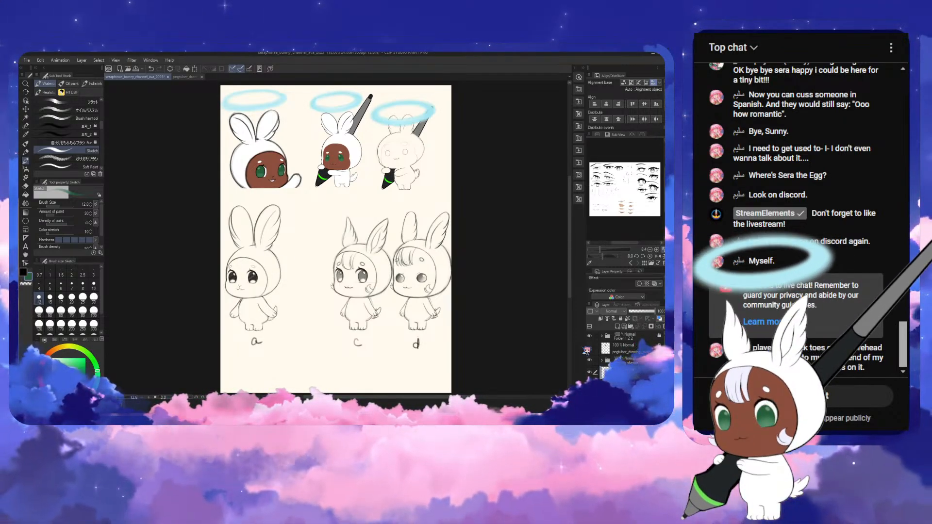
pyautogui.click(52, 359)
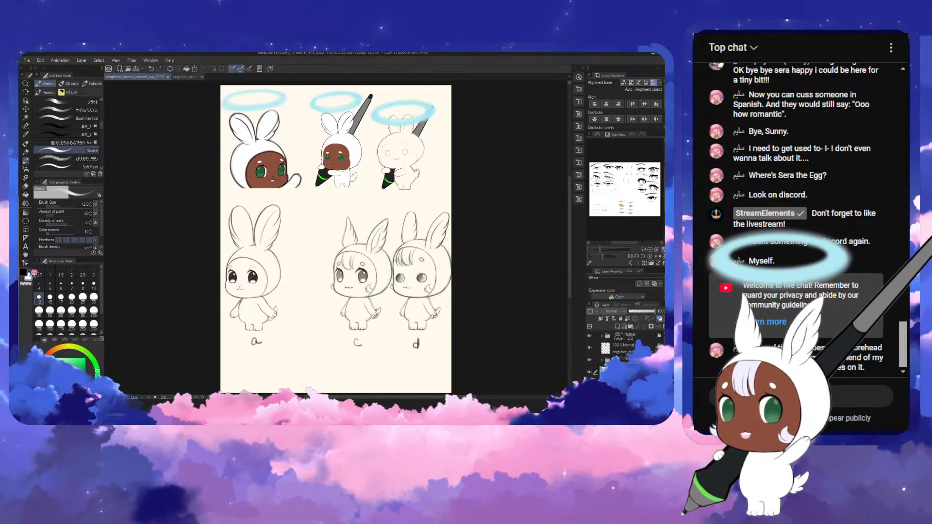
pyautogui.click(23, 272)
pyautogui.click(68, 126)
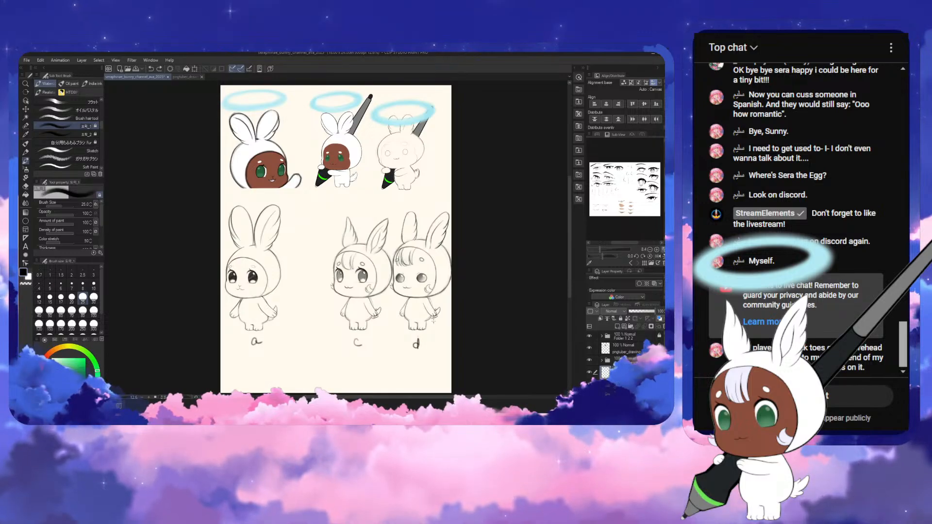
# - Reduce the brush size to 12 for drawing on bunny a's forehead
pyautogui.scroll(2, 436, 316)
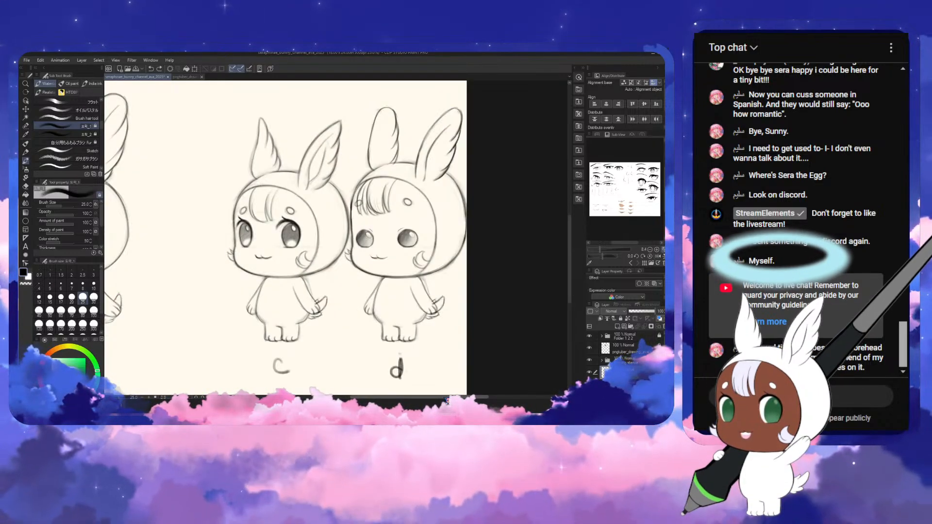
pyautogui.moveTo(447, 401); pyautogui.dragTo(368, 398)
pyautogui.scroll(2, 383, 391)
pyautogui.scroll(1, 371, 397)
pyautogui.moveTo(572, 272); pyautogui.dragTo(572, 233)
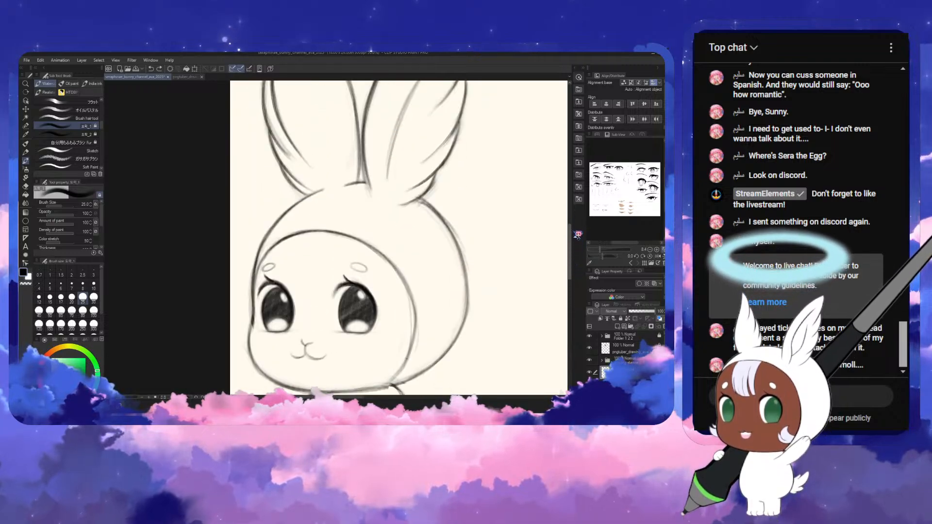
pyautogui.scroll(1, 339, 291)
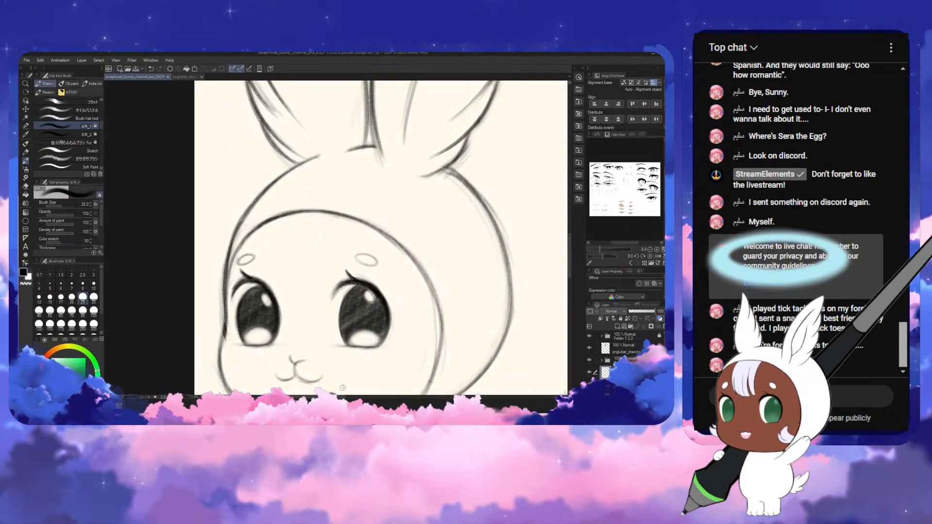
pyautogui.scroll(1, 342, 387)
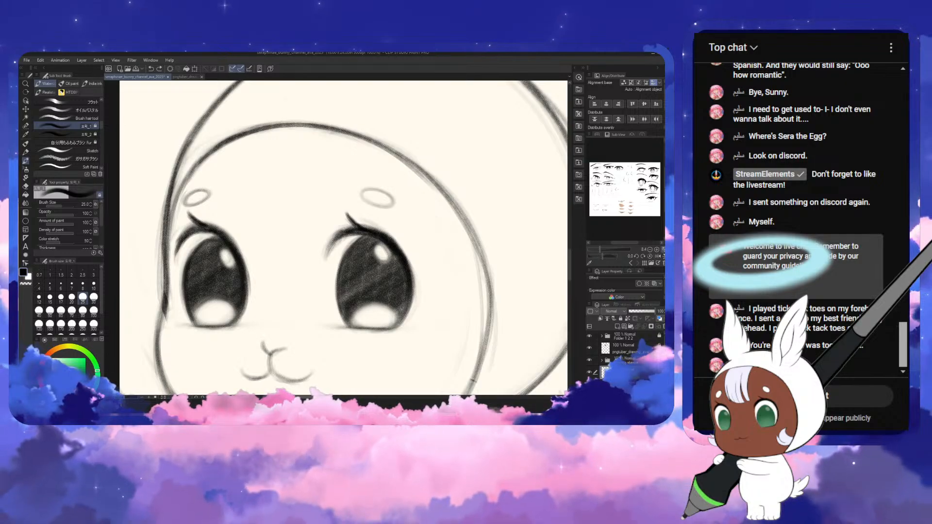
pyautogui.moveTo(279, 391)
pyautogui.mouseDown()
pyautogui.moveTo(331, 391)
pyautogui.moveTo(311, 391)
pyautogui.mouseUp()
pyautogui.scroll(1, 311, 391)
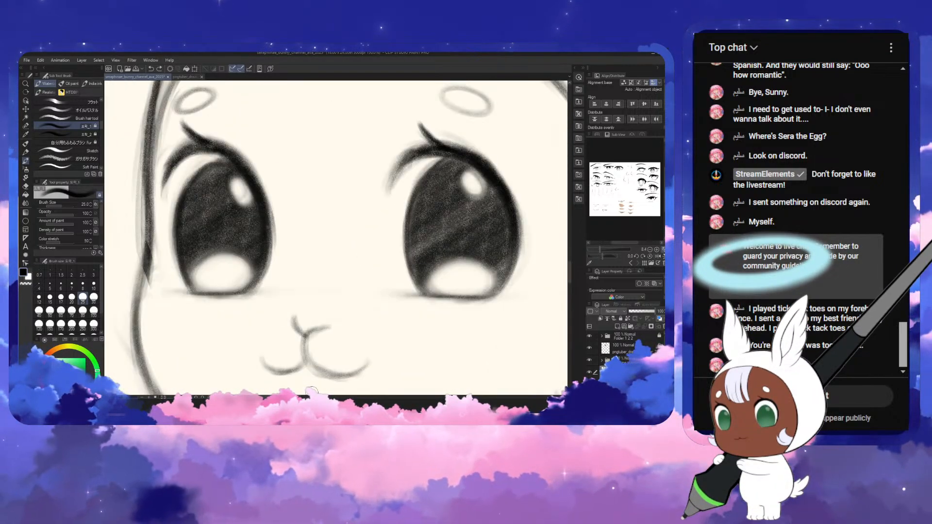
pyautogui.moveTo(575, 272); pyautogui.dragTo(575, 260)
pyautogui.press(']')
pyautogui.press(']')
pyautogui.press('[')
pyautogui.press('[')
pyautogui.press('[')
pyautogui.press('[')
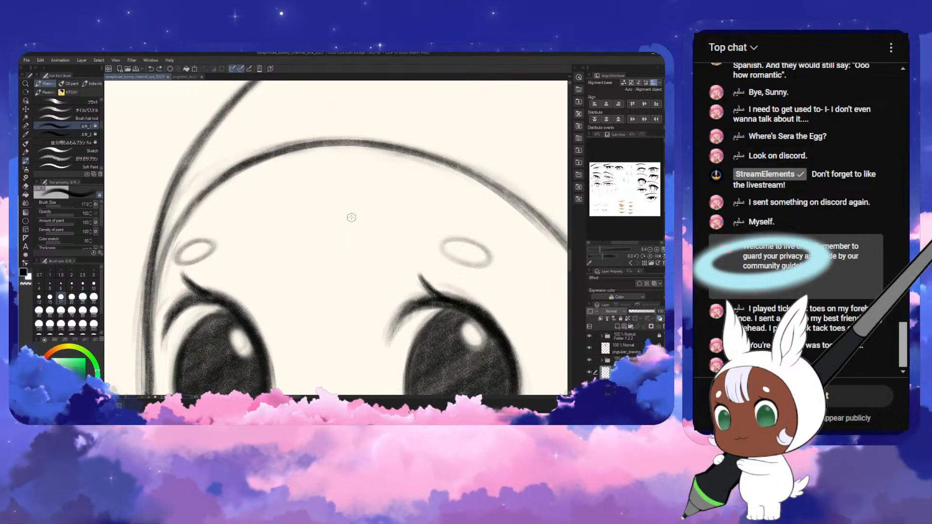
pyautogui.press('[')
pyautogui.press('[')
# - Draw a tic-tac-toe grid of two vertical and two horizontal lines on bunny a's forehead, extending and darkening the lines
pyautogui.moveTo(271, 177)
pyautogui.mouseDown()
pyautogui.moveTo(271, 240)
pyautogui.moveTo(275, 188)
pyautogui.moveTo(272, 234)
pyautogui.moveTo(267, 214)
pyautogui.moveTo(272, 286)
pyautogui.mouseUp()
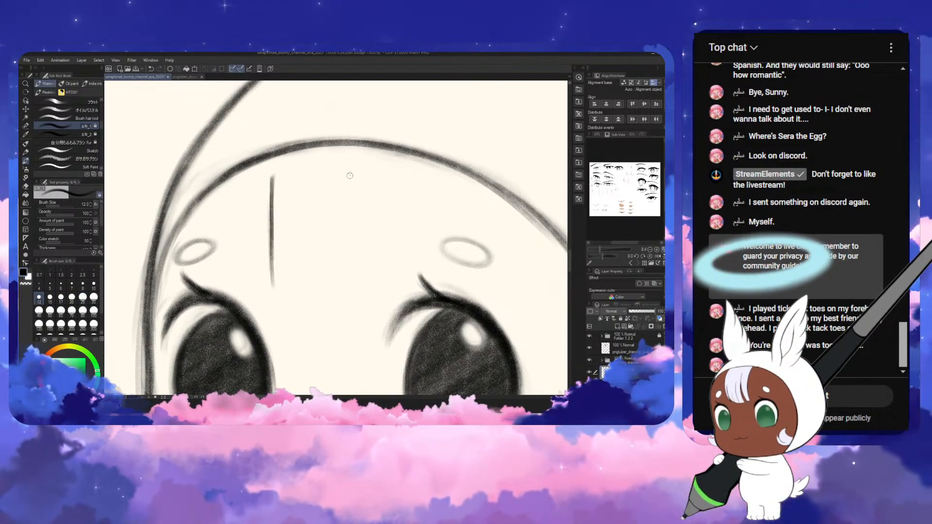
pyautogui.moveTo(349, 175); pyautogui.dragTo(348, 291)
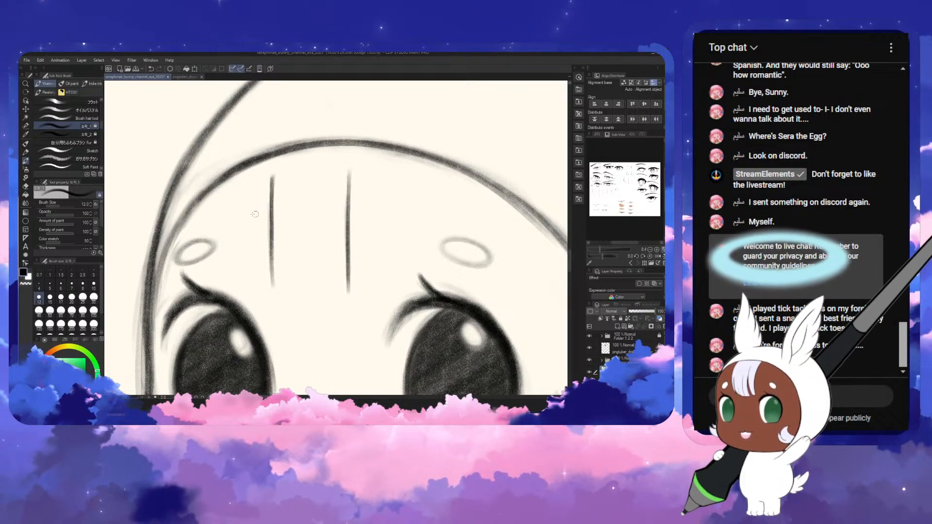
pyautogui.moveTo(237, 214); pyautogui.dragTo(400, 214)
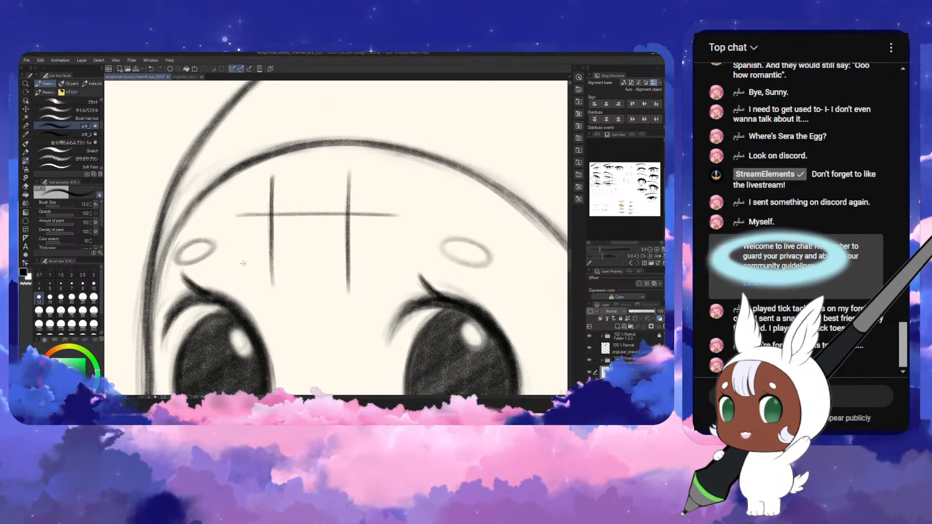
pyautogui.moveTo(257, 262); pyautogui.dragTo(405, 262)
pyautogui.hotkey('ctrl', 'z')
pyautogui.moveTo(242, 264); pyautogui.dragTo(396, 265)
pyautogui.moveTo(247, 262); pyautogui.dragTo(391, 265)
pyautogui.moveTo(272, 186); pyautogui.dragTo(277, 326)
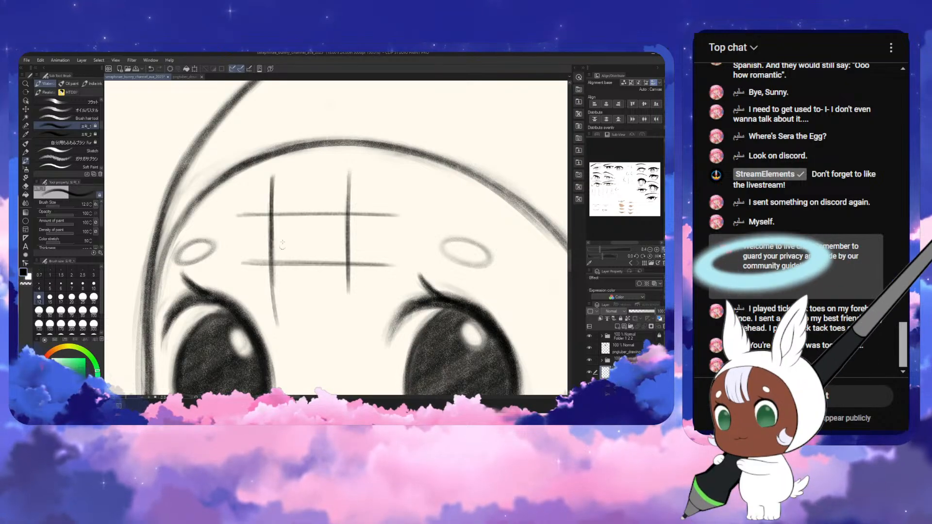
pyautogui.moveTo(209, 214); pyautogui.dragTo(293, 214)
pyautogui.moveTo(221, 265); pyautogui.dragTo(374, 265)
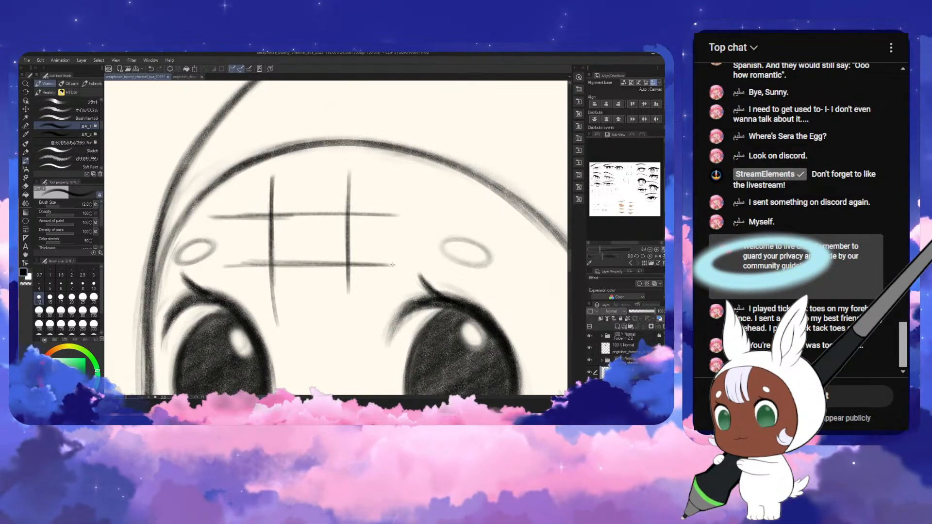
pyautogui.moveTo(271, 265); pyautogui.dragTo(415, 264)
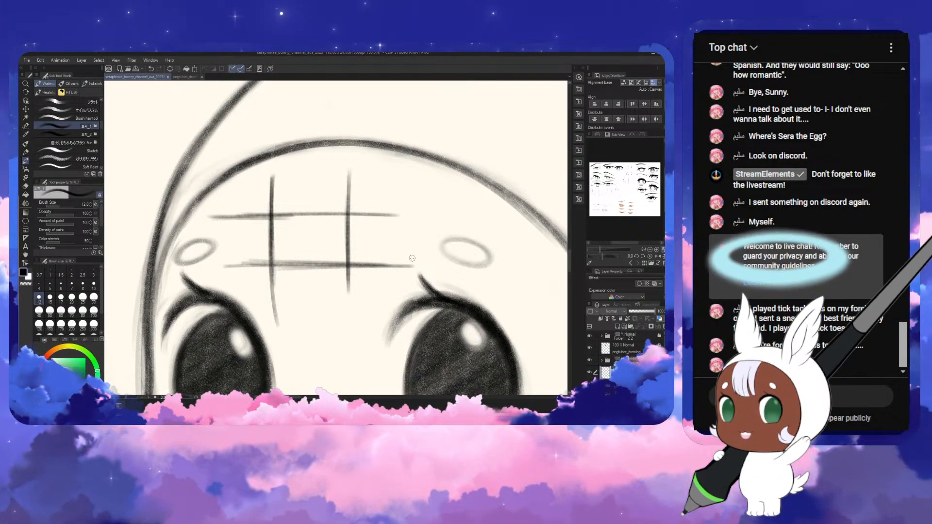
pyautogui.moveTo(348, 173); pyautogui.dragTo(349, 312)
pyautogui.moveTo(347, 222); pyautogui.dragTo(348, 333)
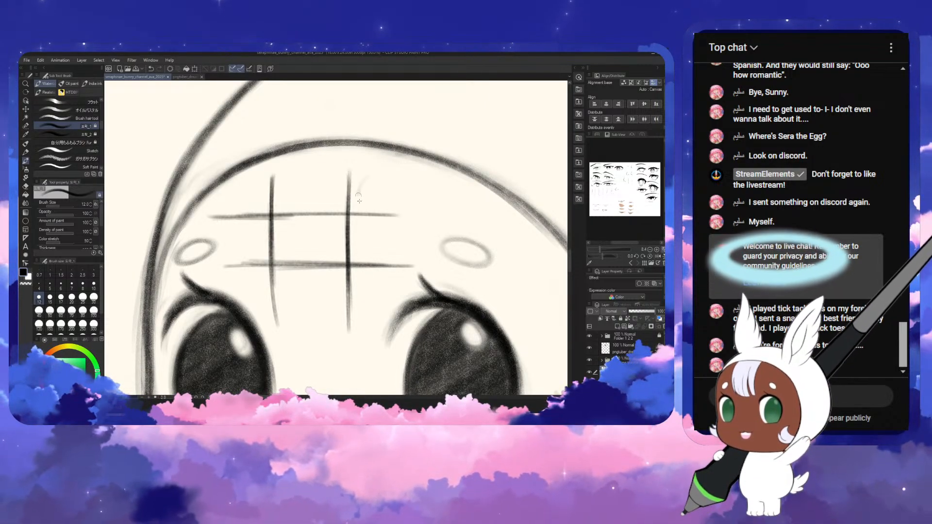
# - Fill the forehead grid with game marks, row by row O X O, X O X and X O O
pyautogui.moveTo(358, 201)
pyautogui.mouseDown()
pyautogui.moveTo(390, 182)
pyautogui.moveTo(361, 207)
pyautogui.moveTo(383, 178)
pyautogui.moveTo(386, 209)
pyautogui.mouseUp()
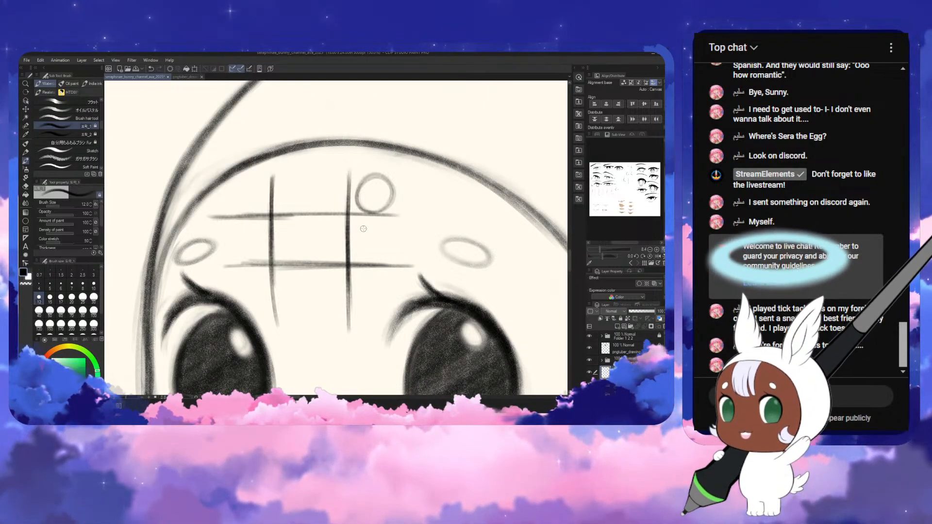
pyautogui.moveTo(362, 227); pyautogui.dragTo(386, 261)
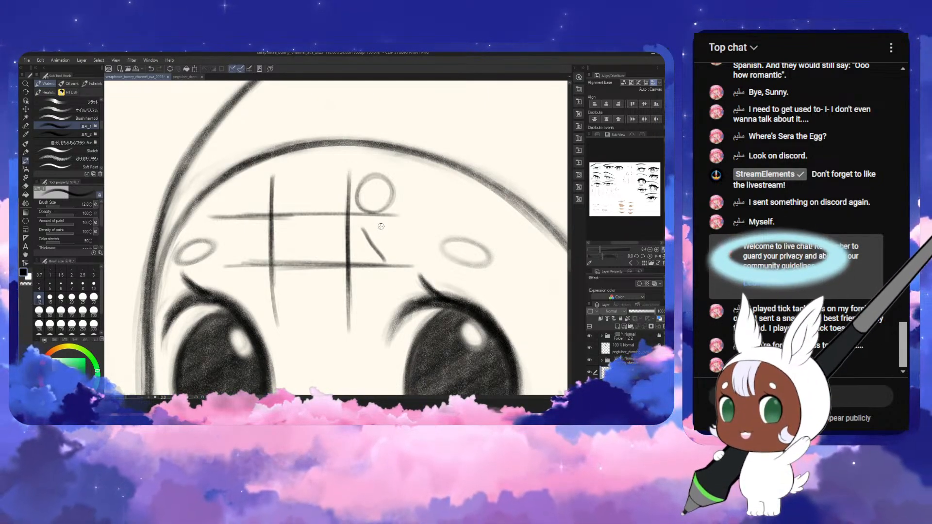
pyautogui.moveTo(381, 226); pyautogui.dragTo(360, 262)
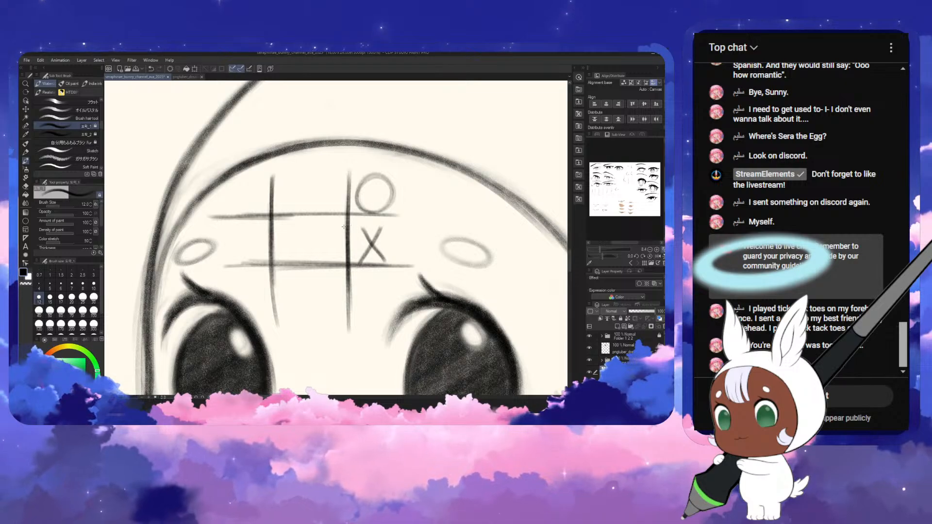
pyautogui.moveTo(307, 225); pyautogui.dragTo(303, 227)
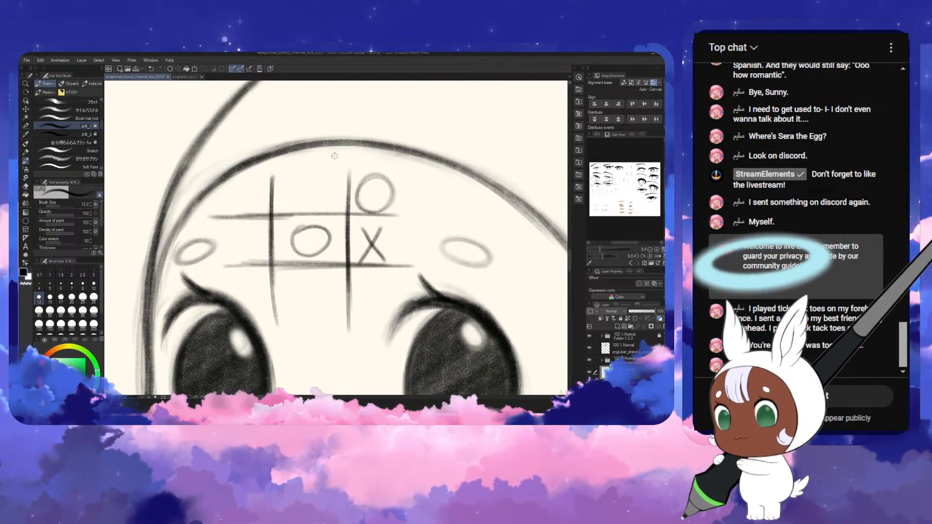
pyautogui.moveTo(245, 274)
pyautogui.mouseDown()
pyautogui.moveTo(262, 292)
pyautogui.moveTo(247, 294)
pyautogui.mouseUp()
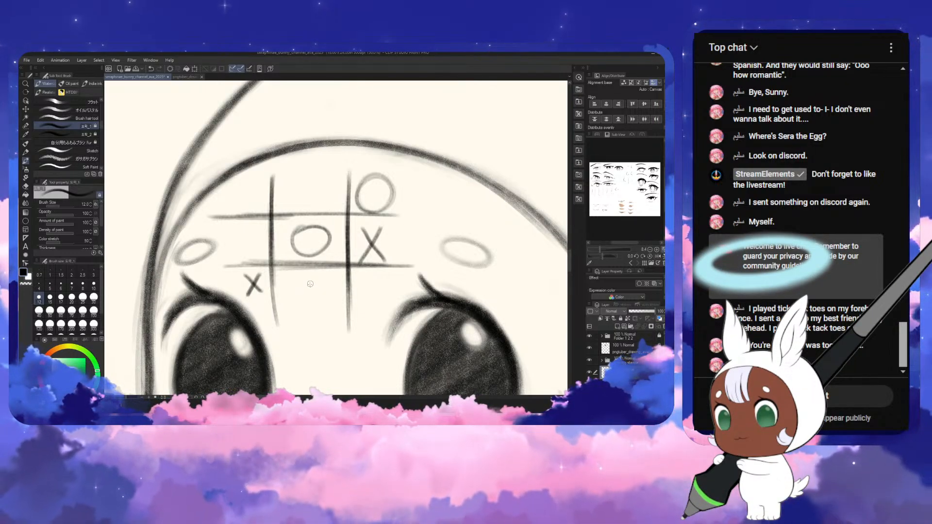
pyautogui.moveTo(310, 280)
pyautogui.mouseDown()
pyautogui.moveTo(311, 313)
pyautogui.moveTo(312, 282)
pyautogui.mouseUp()
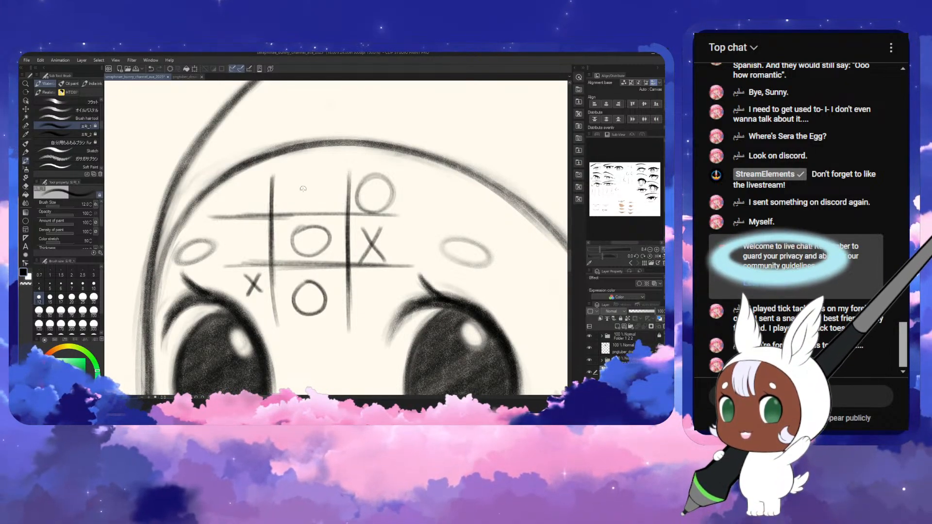
pyautogui.moveTo(300, 186)
pyautogui.mouseDown()
pyautogui.moveTo(324, 211)
pyautogui.moveTo(300, 214)
pyautogui.mouseUp()
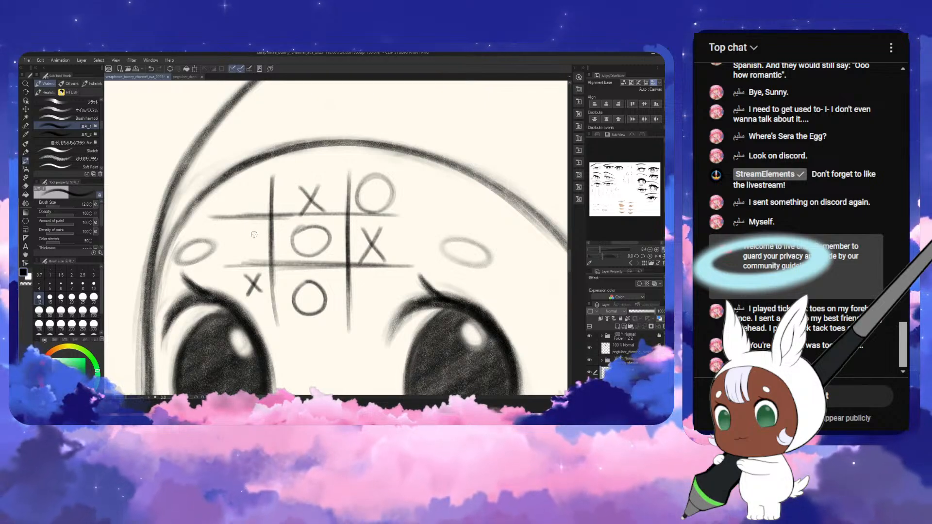
pyautogui.moveTo(250, 189)
pyautogui.mouseDown()
pyautogui.moveTo(246, 210)
pyautogui.moveTo(251, 189)
pyautogui.mouseUp()
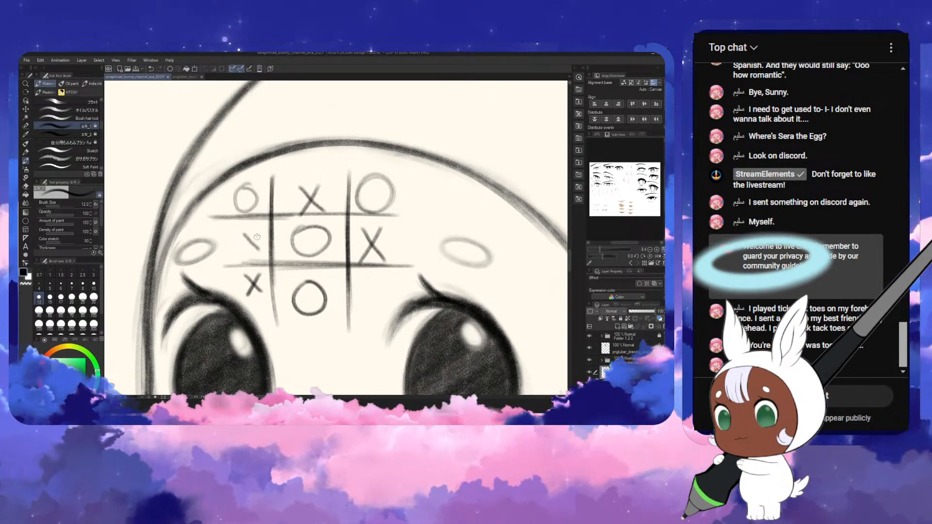
pyautogui.moveTo(258, 234); pyautogui.dragTo(244, 253)
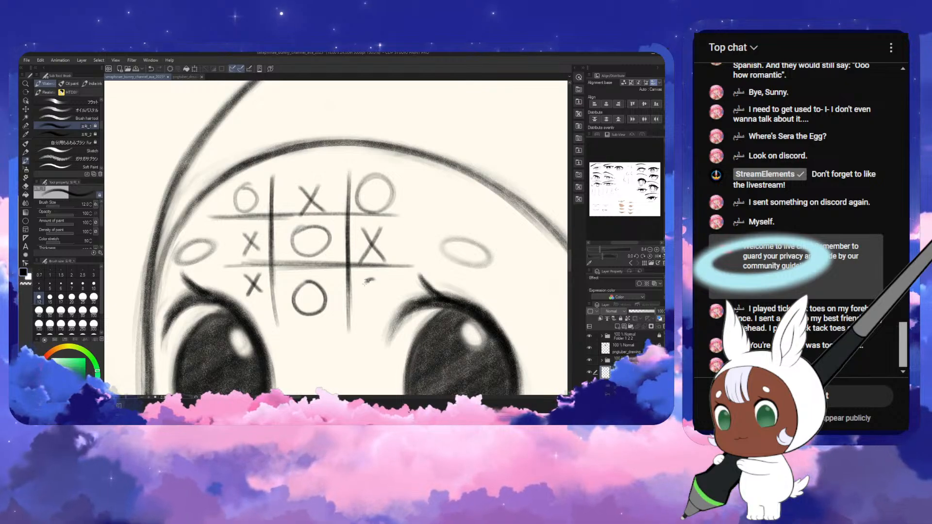
pyautogui.moveTo(368, 280); pyautogui.dragTo(368, 277)
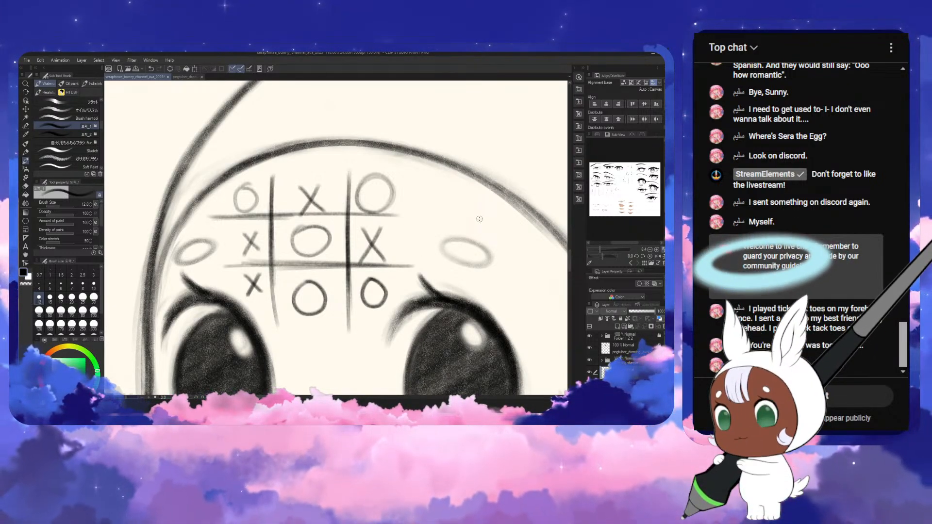
# - Clear the whole tic-tac-toe game from bunny a's forehead
pyautogui.scroll(-2, 479, 219)
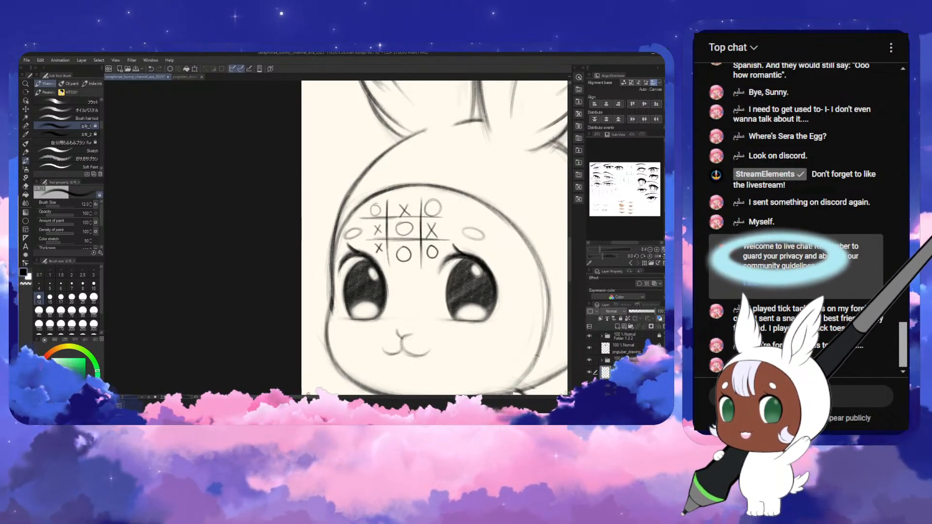
pyautogui.hscroll(3, 346, 371)
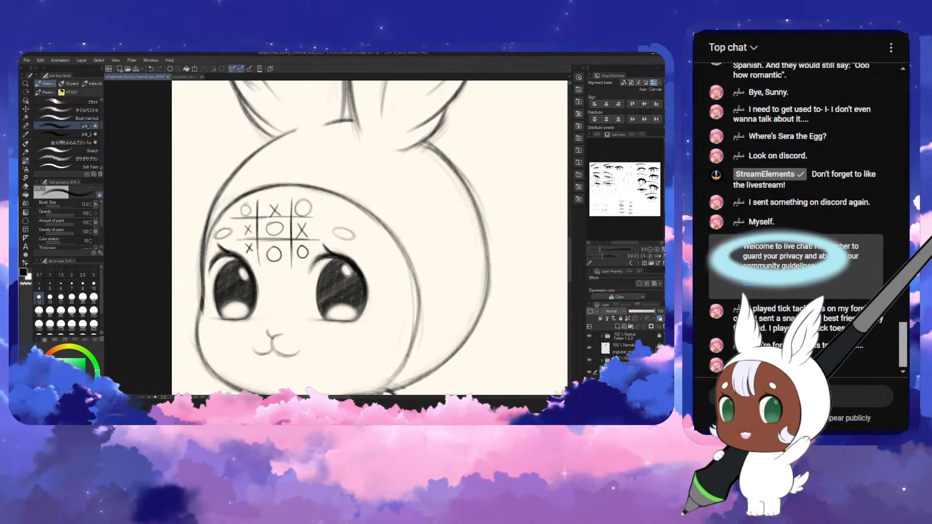
pyautogui.press('Delete')
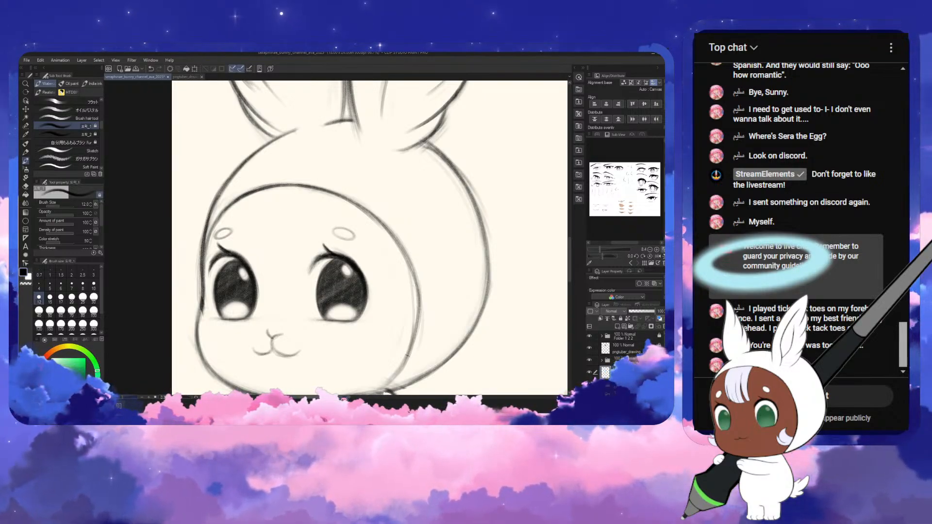
# - Bring bunny d's forehead and bangs into close view
pyautogui.moveTo(389, 396); pyautogui.dragTo(496, 396)
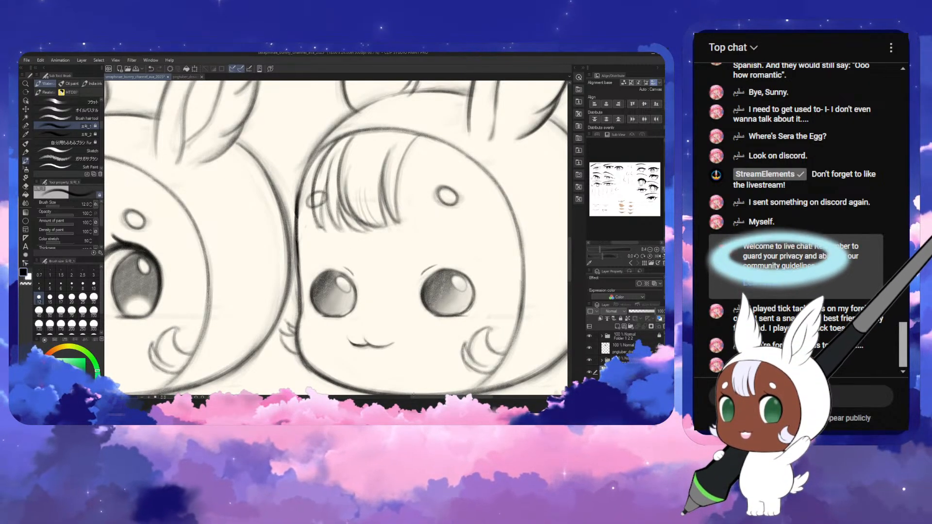
pyautogui.moveTo(413, 395); pyautogui.dragTo(469, 396)
pyautogui.scroll(1, 439, 381)
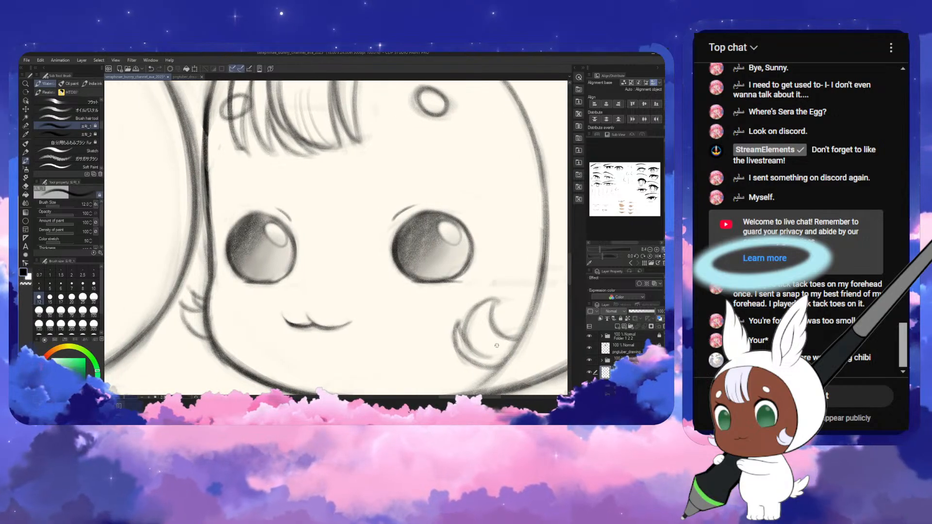
pyautogui.moveTo(572, 274); pyautogui.dragTo(576, 251)
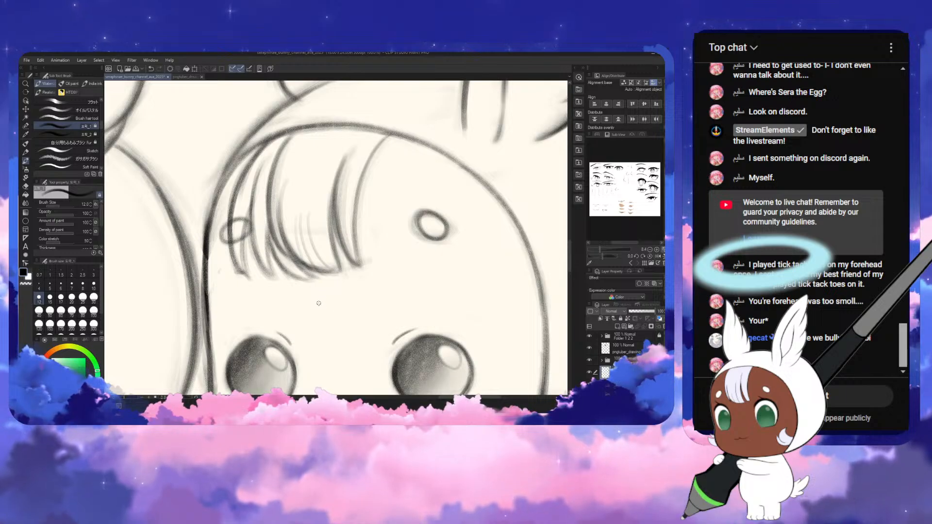
pyautogui.moveTo(317, 290); pyautogui.dragTo(319, 343)
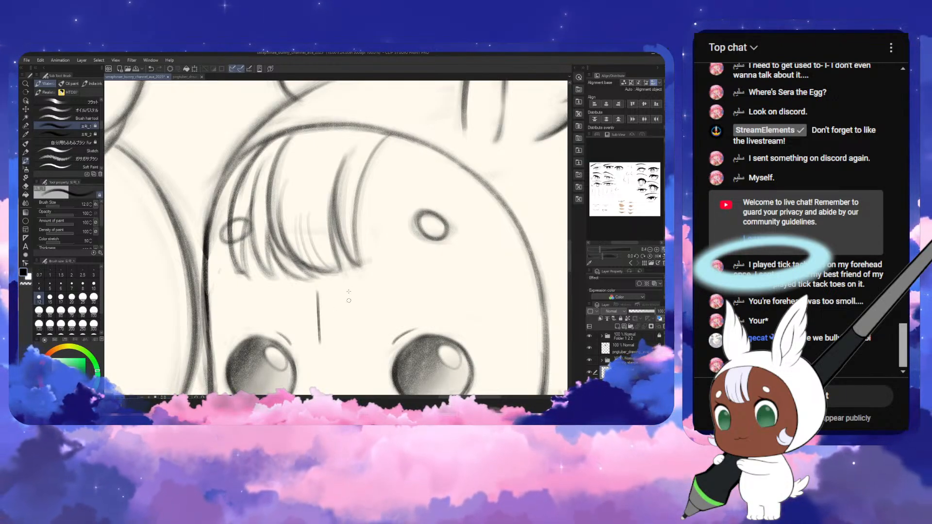
pyautogui.moveTo(352, 289); pyautogui.dragTo(353, 345)
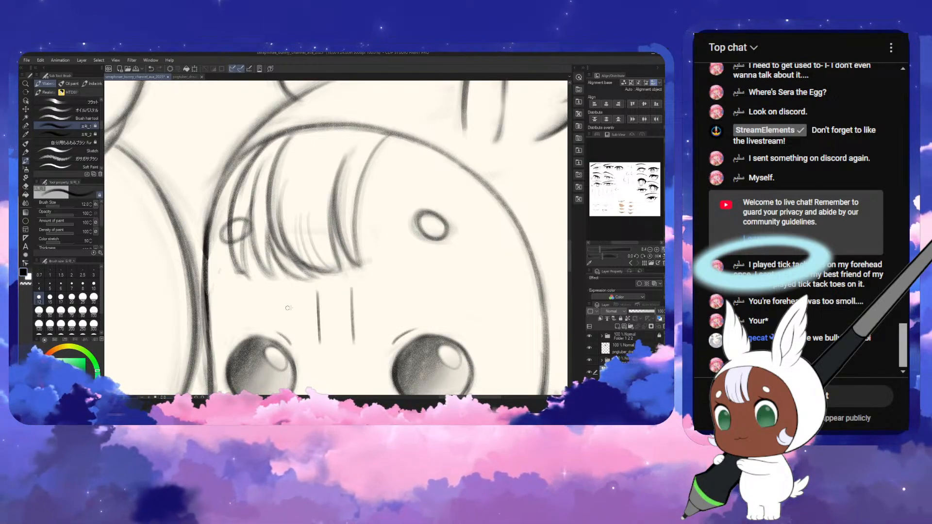
pyautogui.moveTo(289, 308); pyautogui.dragTo(377, 307)
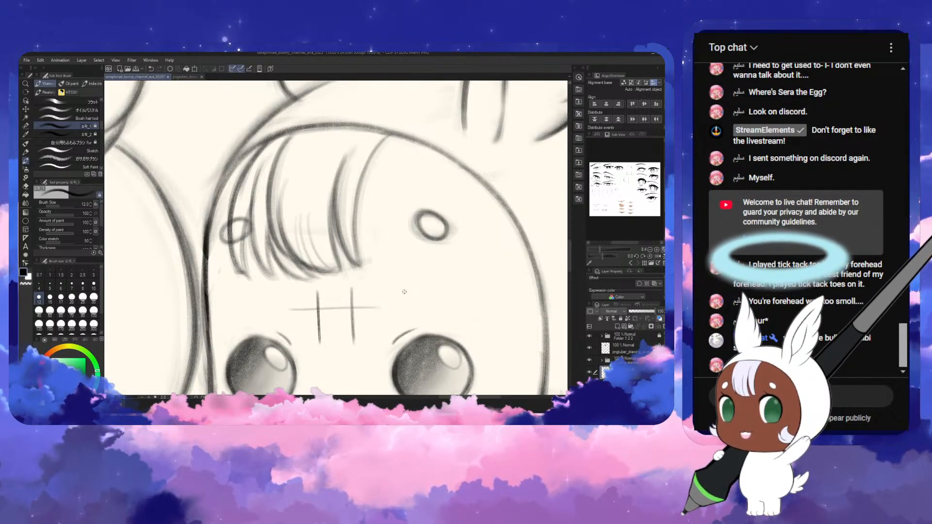
pyautogui.hotkey('ctrl', 'z')
pyautogui.hotkey('ctrl', 'z')
pyautogui.hotkey('ctrl', 'z')
pyautogui.hotkey('ctrl', 'z')
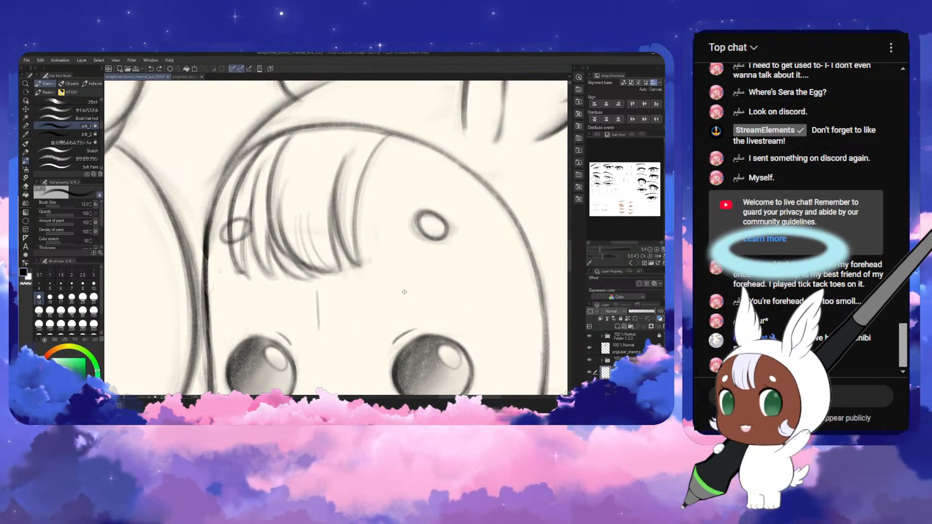
pyautogui.hotkey('ctrl', 'z')
# - Use the canvas overview to examine the leftmost bunny's face, forehead and dark eyes, and bring back the rightmost bunny's face
pyautogui.moveTo(456, 397)
pyautogui.mouseDown()
pyautogui.moveTo(368, 400)
pyautogui.moveTo(437, 400)
pyautogui.moveTo(404, 399)
pyautogui.mouseUp()
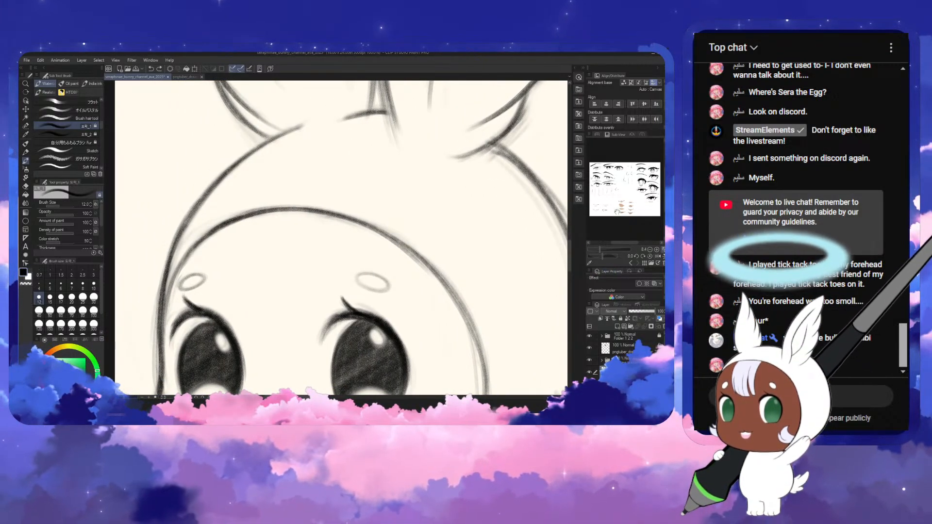
pyautogui.moveTo(600, 249); pyautogui.dragTo(604, 252)
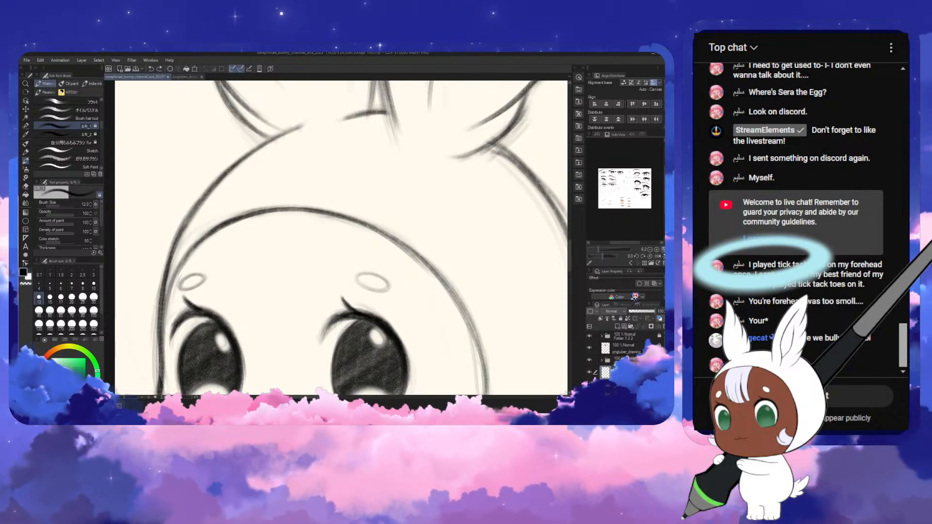
pyautogui.click(597, 135)
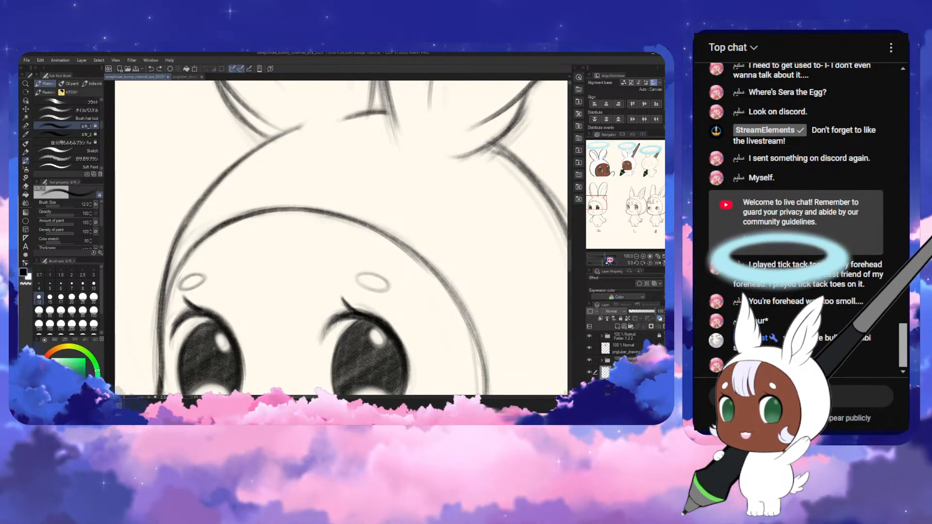
pyautogui.moveTo(605, 256); pyautogui.dragTo(604, 255)
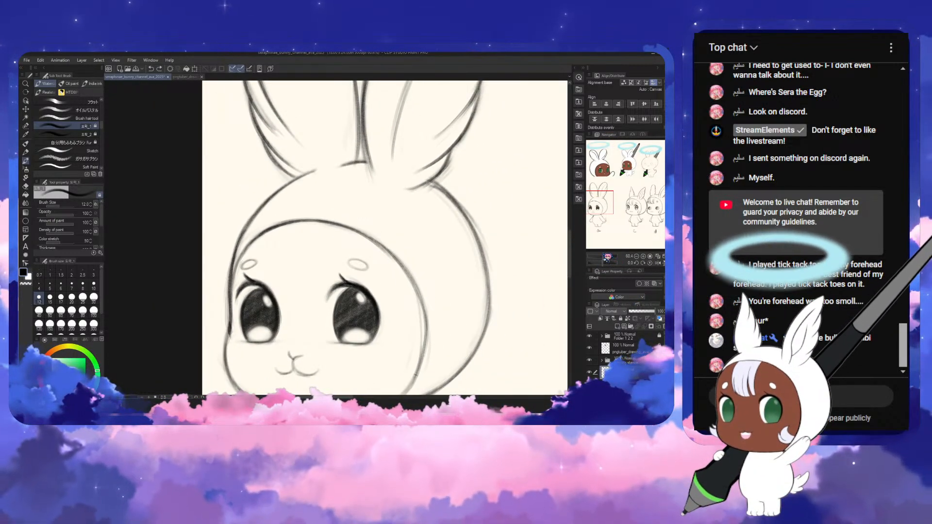
pyautogui.scroll(-2, 576, 246)
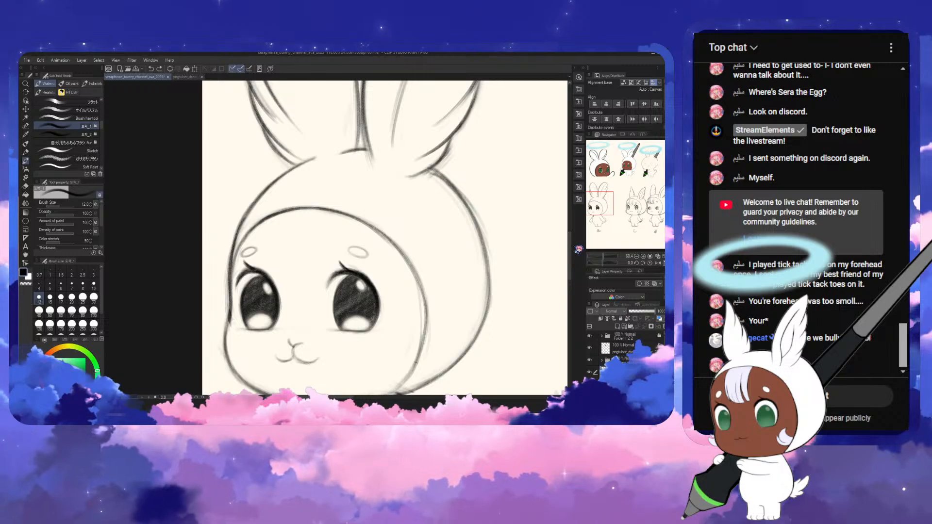
pyautogui.moveTo(607, 262); pyautogui.dragTo(609, 259)
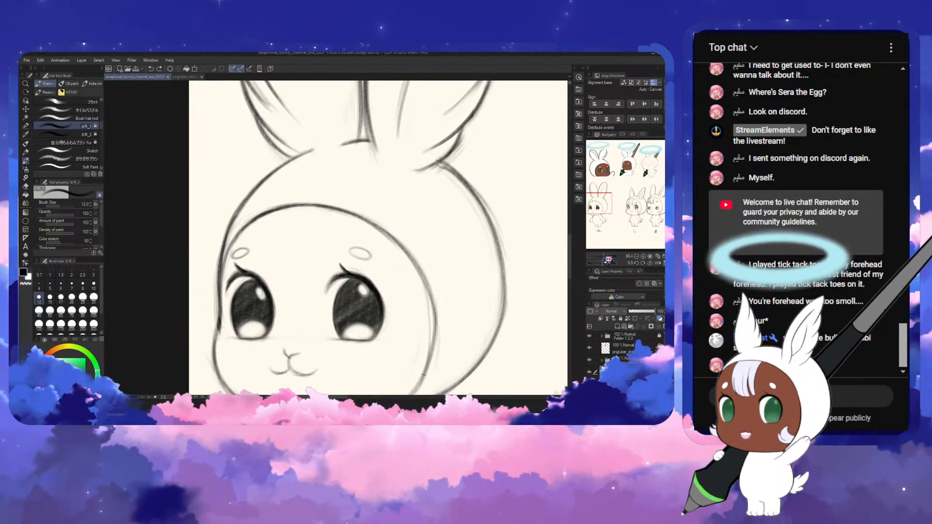
pyautogui.moveTo(606, 259); pyautogui.dragTo(612, 260)
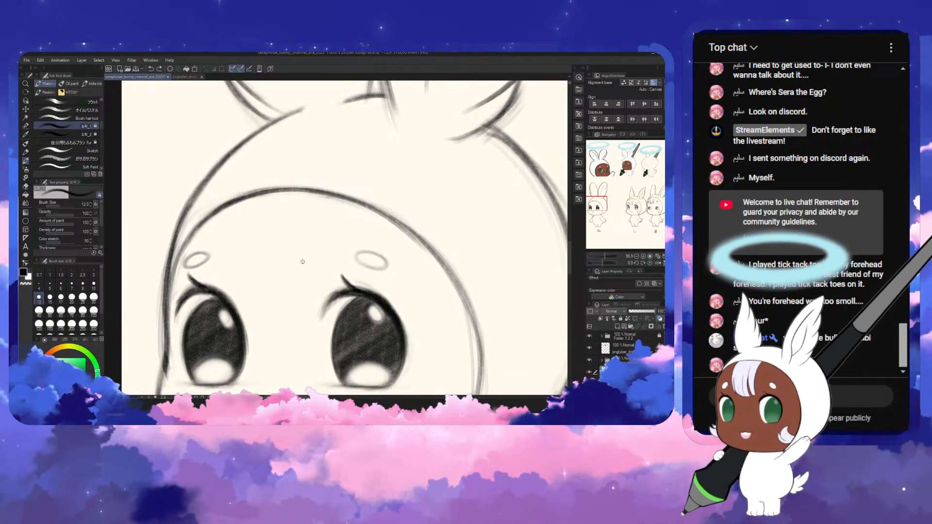
pyautogui.moveTo(260, 197)
pyautogui.mouseDown()
pyautogui.moveTo(232, 165)
pyautogui.moveTo(262, 194)
pyautogui.mouseUp()
pyautogui.hotkey('ctrl', 'z')
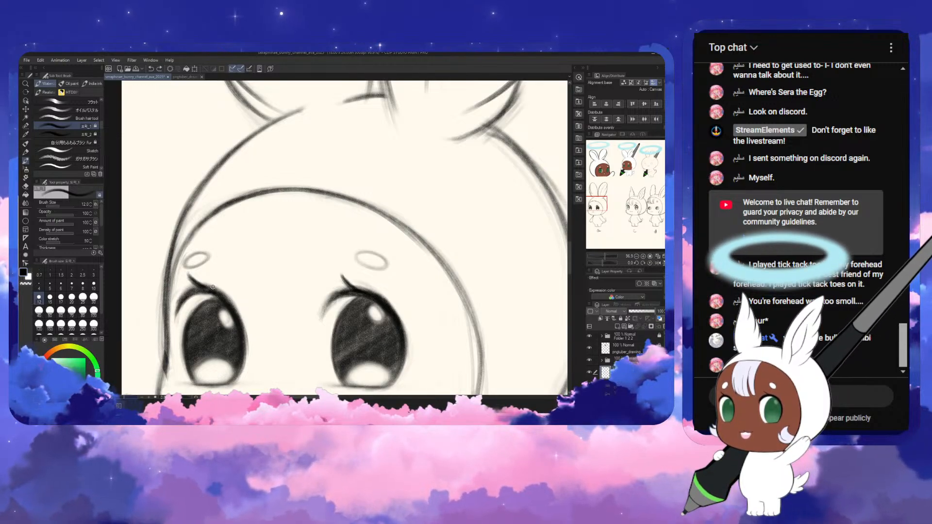
pyautogui.moveTo(331, 398); pyautogui.dragTo(506, 410)
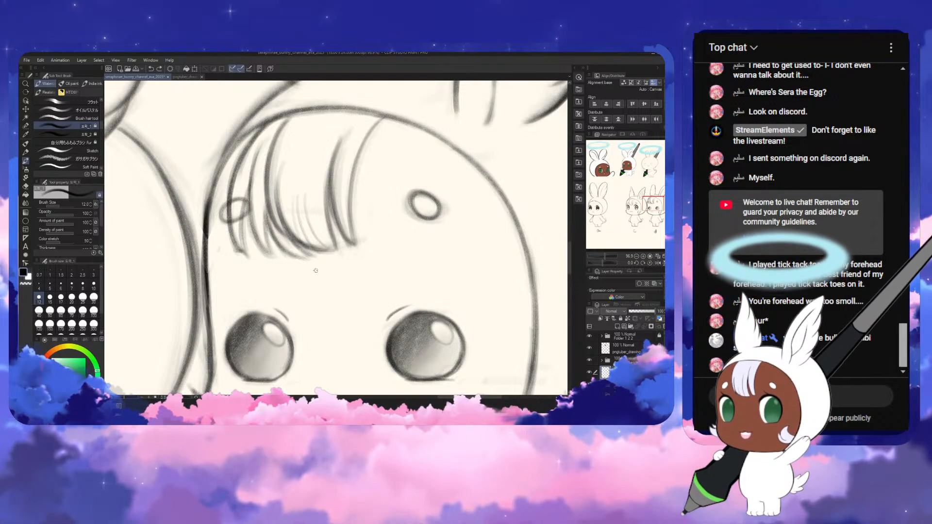
# - Try a tic-tac-toe grid of two vertical and two horizontal lines on the rightmost bunny's forehead, and undo the strokes
pyautogui.moveTo(316, 267); pyautogui.dragTo(319, 358)
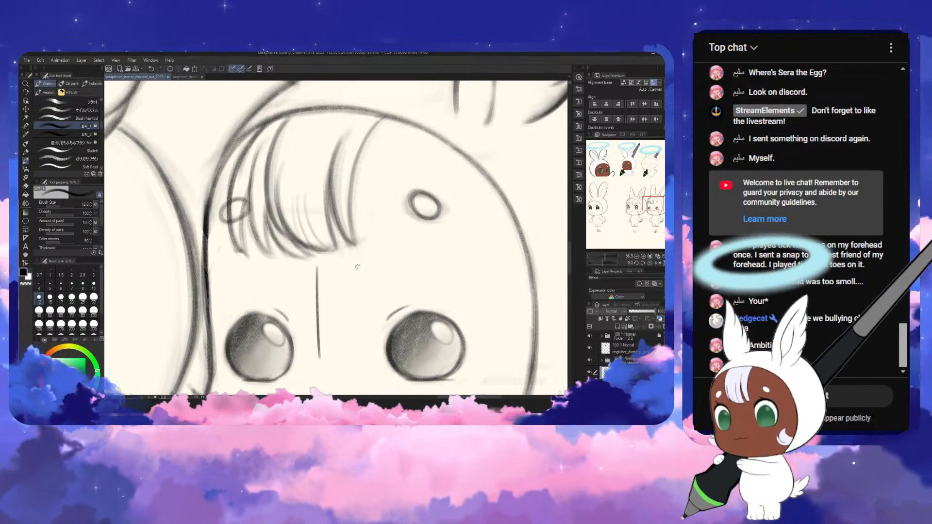
pyautogui.moveTo(358, 263); pyautogui.dragTo(360, 364)
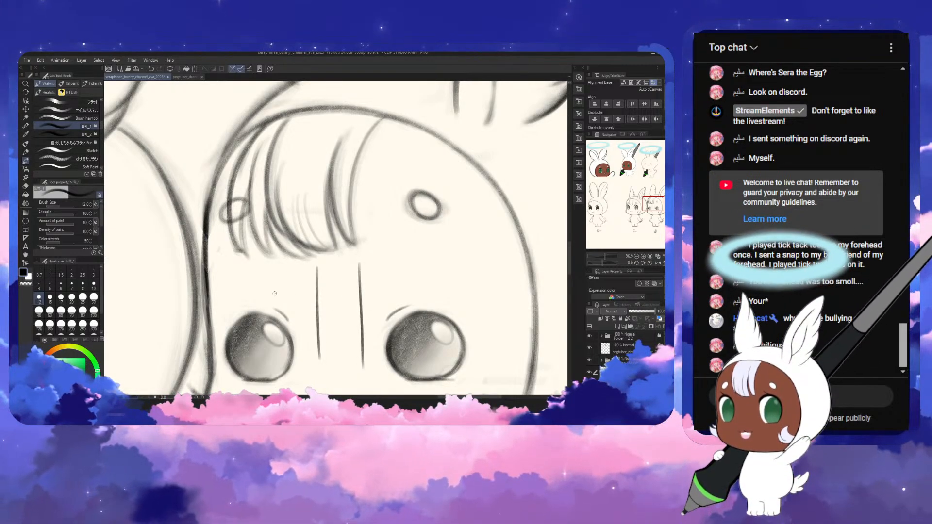
pyautogui.moveTo(274, 293); pyautogui.dragTo(397, 295)
pyautogui.moveTo(291, 333); pyautogui.dragTo(391, 333)
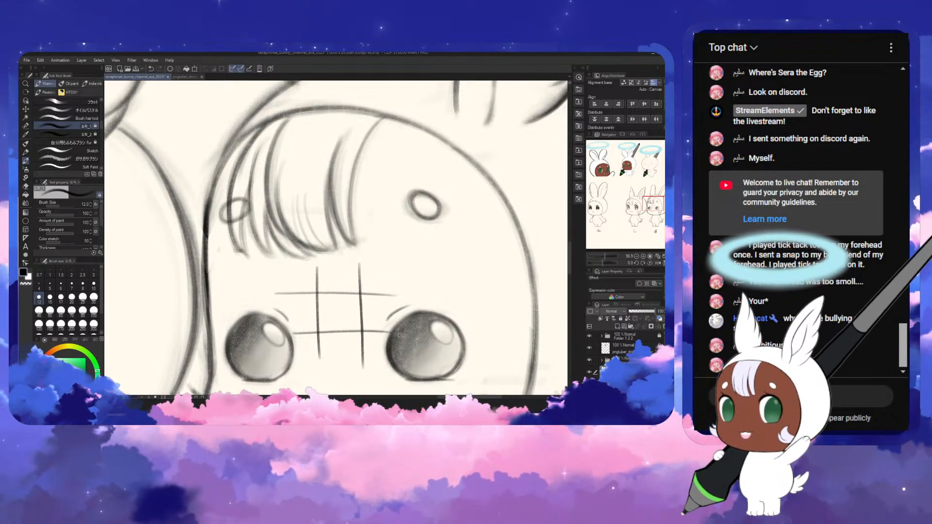
pyautogui.scroll(-3, 399, 334)
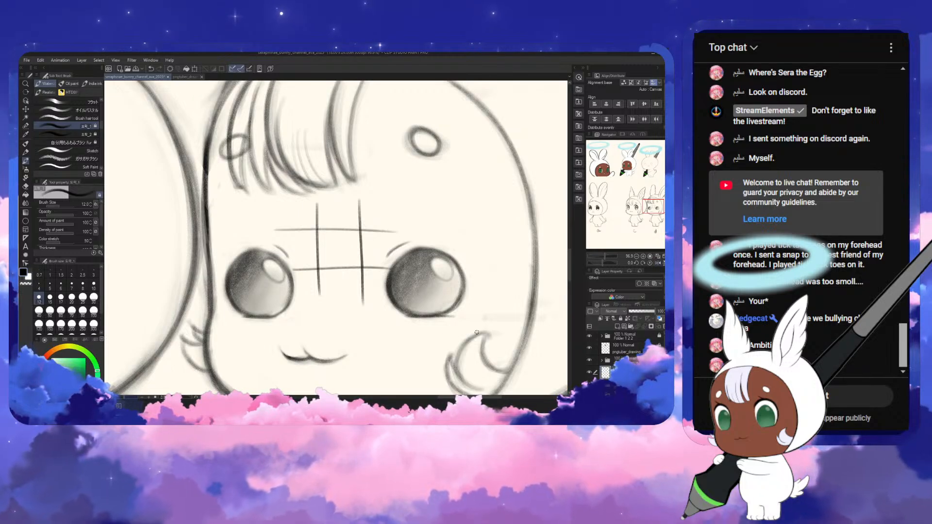
pyautogui.hotkey('ctrl', 'z')
pyautogui.hotkey('ctrl', 'z')
pyautogui.hotkey('ctrl', 'z')
pyautogui.hotkey('ctrl', 'z')
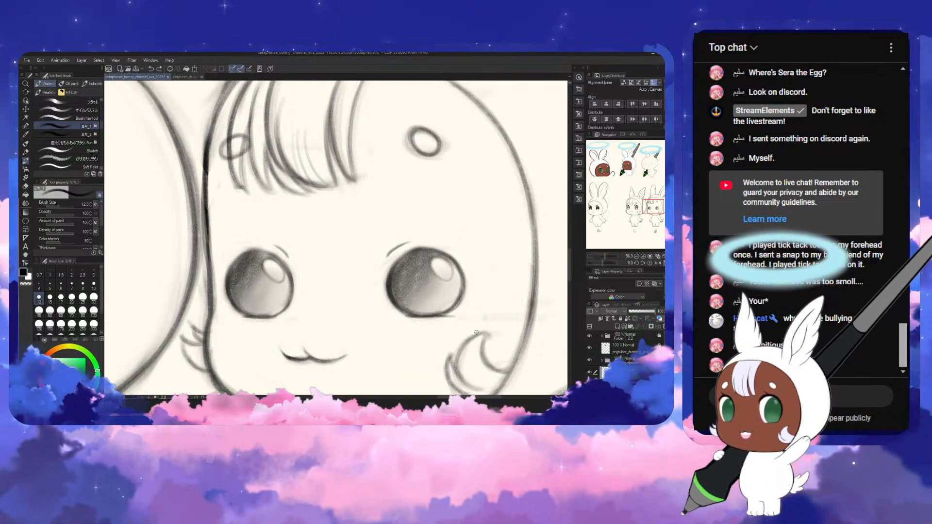
# - Compare the middle and rightmost bunny sketches side by side at full body height
pyautogui.hotkey('ctrl', '-')
pyautogui.hotkey('ctrl', '-')
pyautogui.hotkey('ctrl', '-')
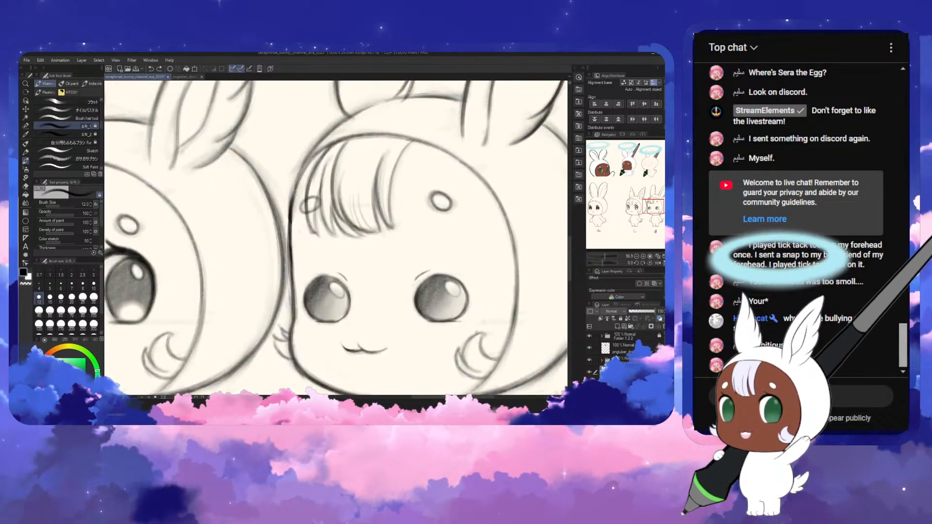
pyautogui.moveTo(443, 393); pyautogui.dragTo(338, 390)
pyautogui.scroll(-3, 268, 238)
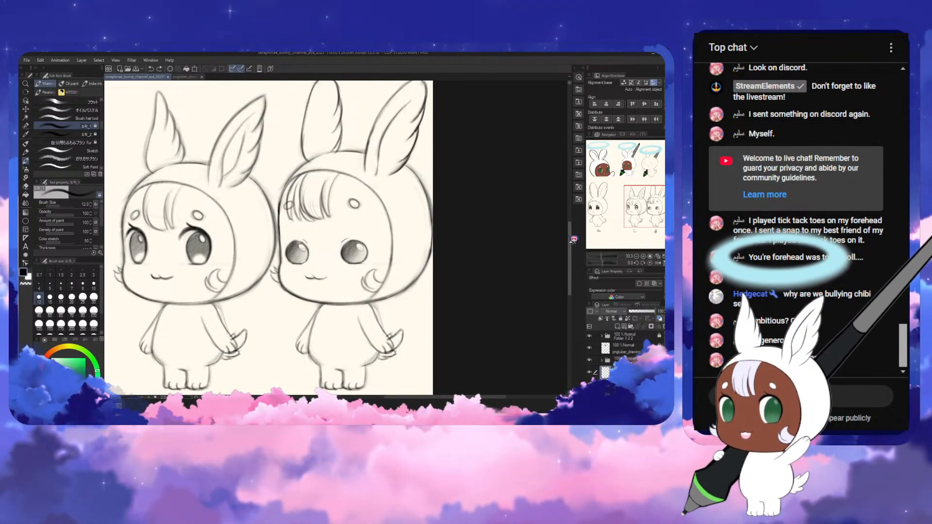
pyautogui.scroll(-2, 574, 243)
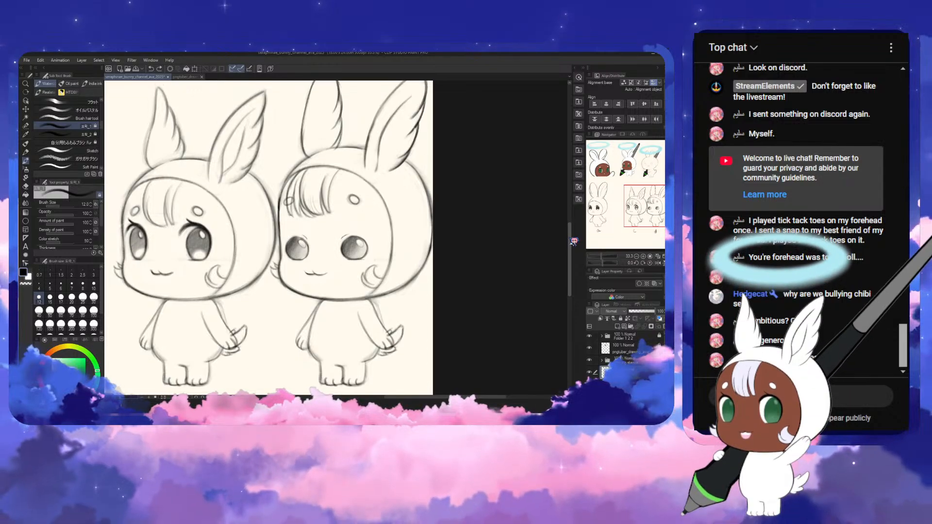
pyautogui.scroll(1, 574, 243)
pyautogui.moveTo(571, 239); pyautogui.dragTo(570, 238)
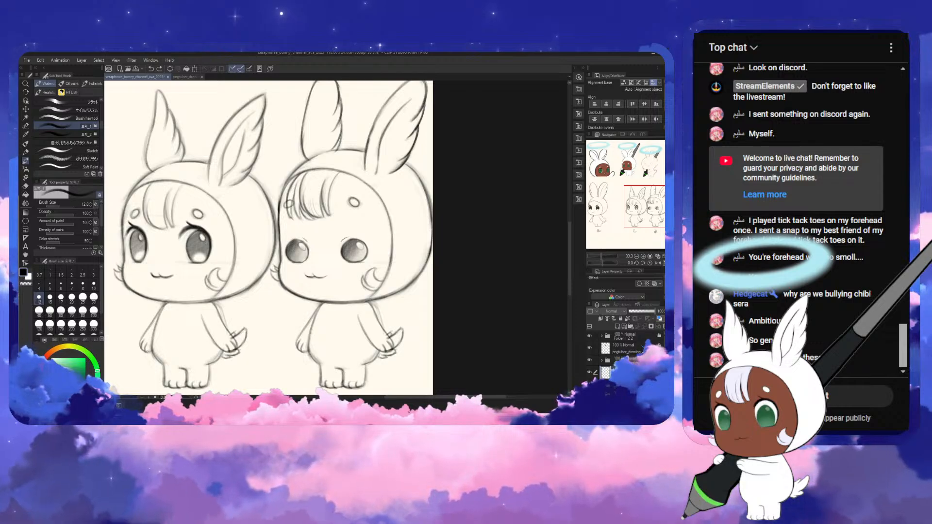
# - Preview the rightmost bunny's outlined-iris and heavy-lash eye layers one at a time in place of the shaded round eyes
pyautogui.click(663, 327)
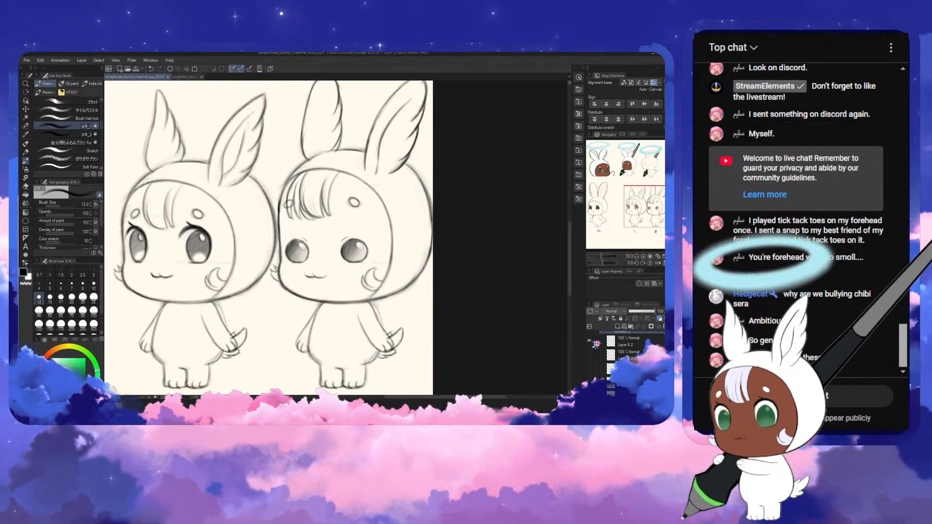
pyautogui.hotkey('ctrl', 'z')
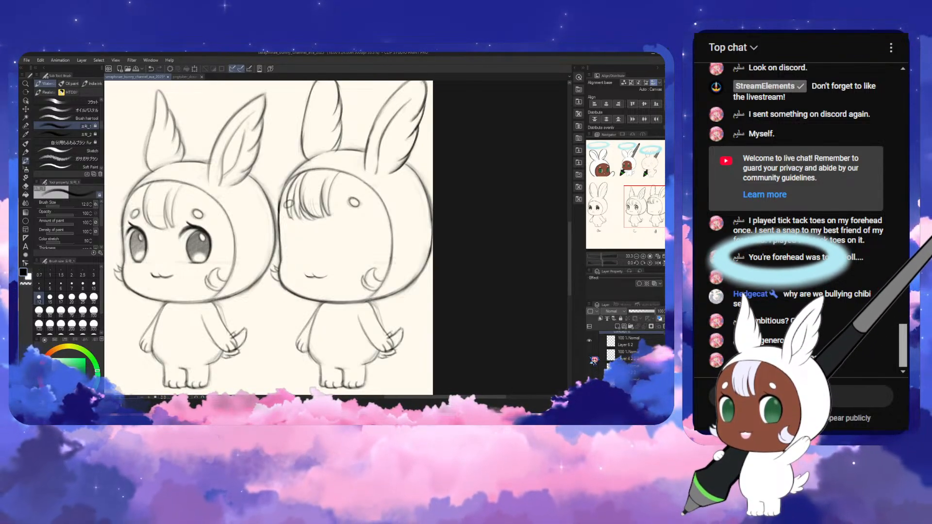
pyautogui.hotkey('ctrl', 'y')
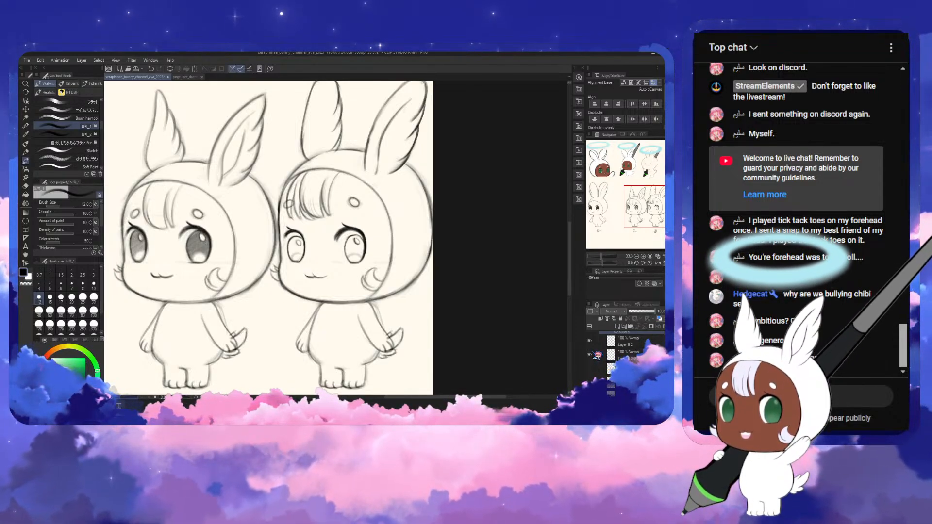
pyautogui.click(590, 355)
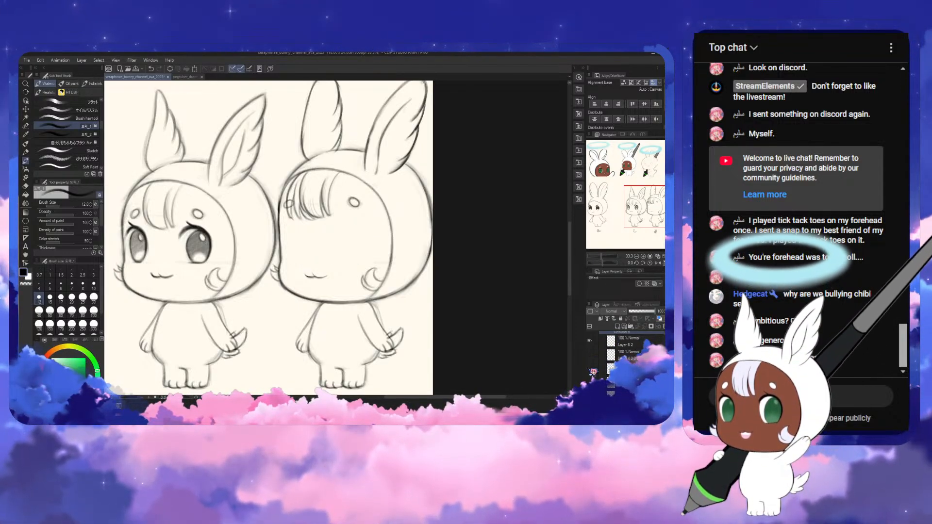
pyautogui.click(589, 368)
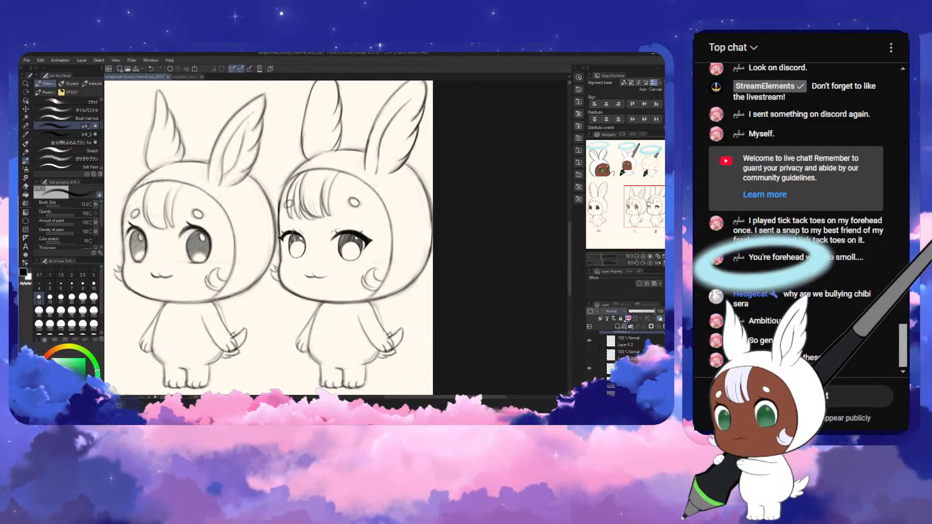
pyautogui.click(590, 369)
pyautogui.click(589, 382)
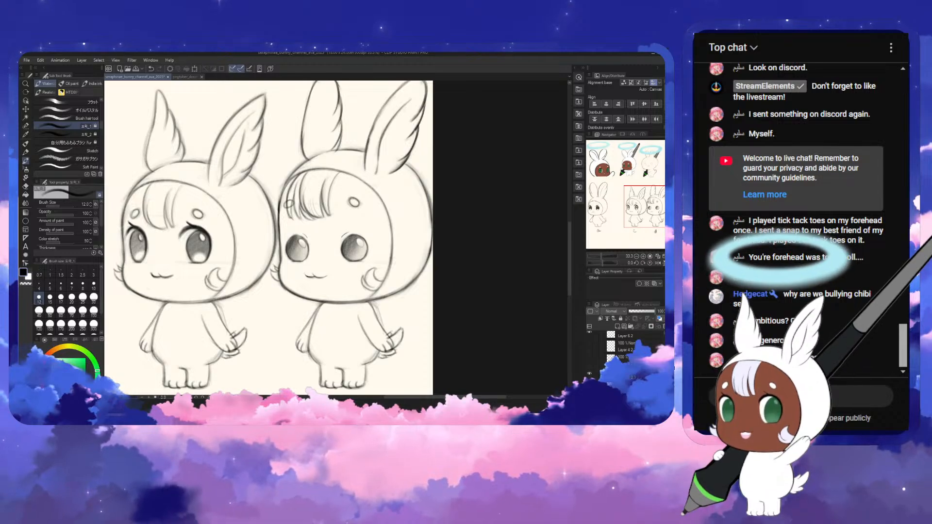
# - Preview the ringed-pupil eye layer with thick upper lids on the rightmost bunny, and restore the shaded round eyes
pyautogui.click(589, 375)
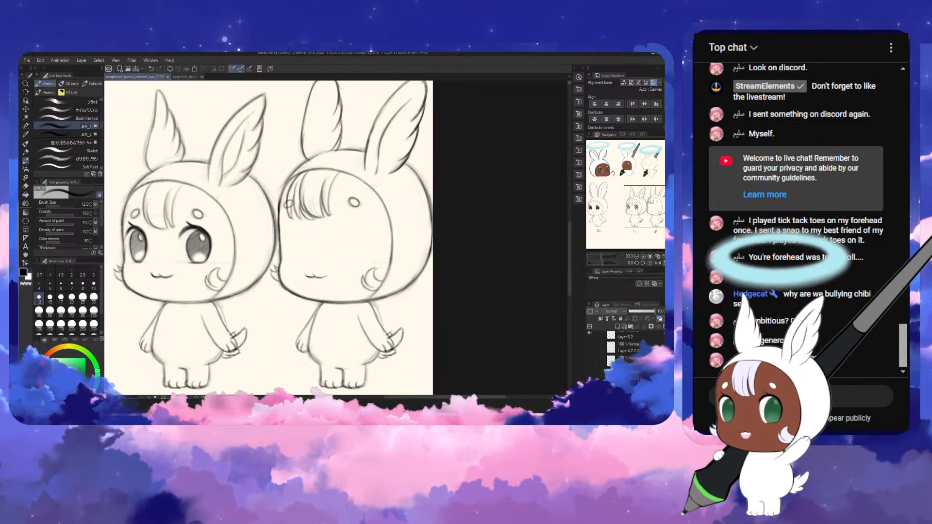
pyautogui.click(590, 389)
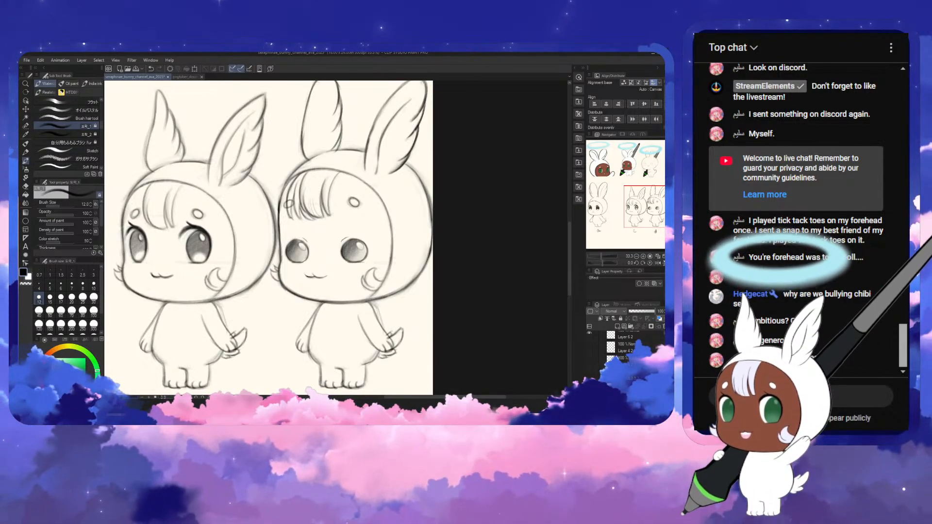
pyautogui.moveTo(674, 382); pyautogui.dragTo(674, 384)
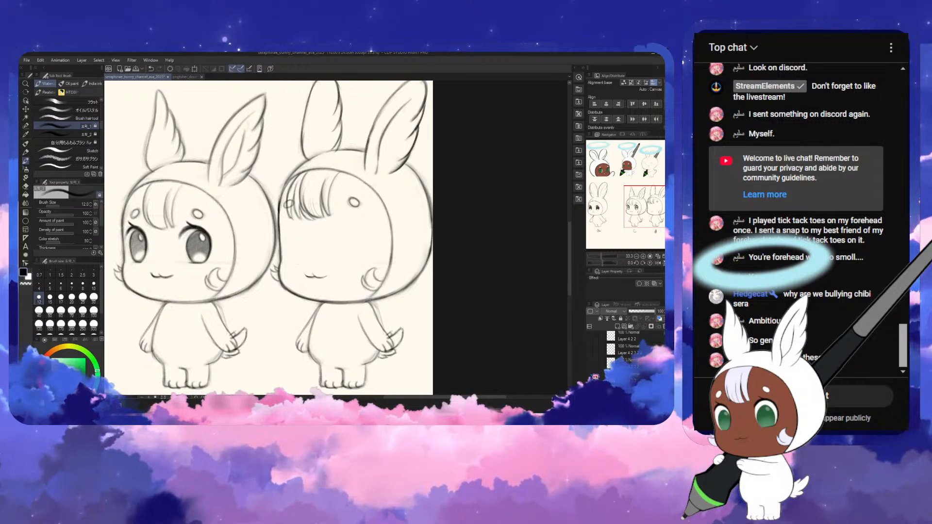
pyautogui.click(590, 363)
pyautogui.click(589, 377)
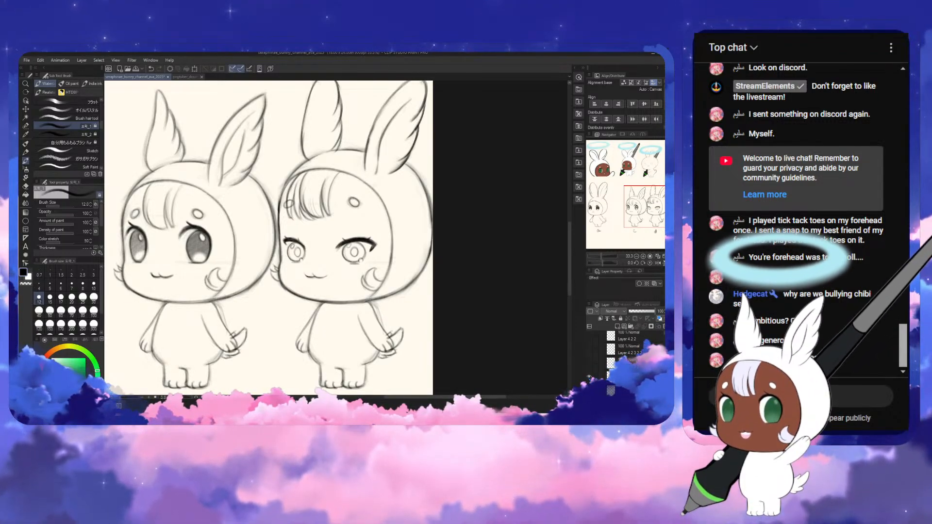
pyautogui.click(590, 376)
pyautogui.click(589, 362)
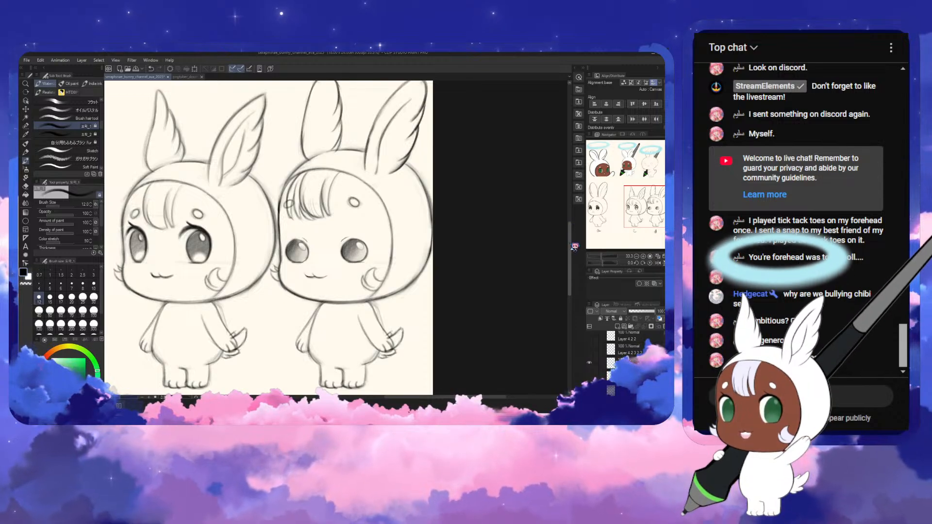
# - Inspect the rightmost bunny's face close up with the shaded round eyes showing
pyautogui.scroll(-1, 571, 243)
pyautogui.scroll(1, 572, 243)
pyautogui.press('h')
pyautogui.press('h')
pyautogui.scroll(1, 566, 240)
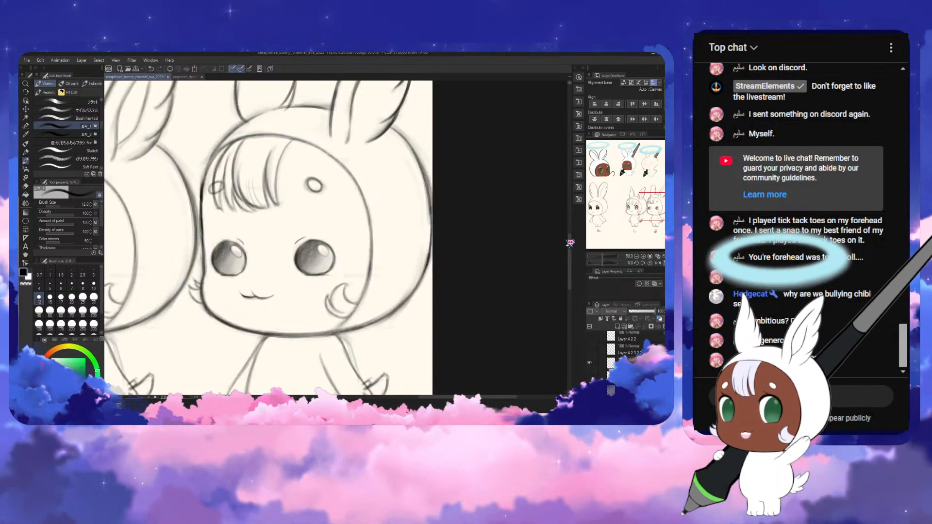
pyautogui.scroll(1, 570, 242)
pyautogui.moveTo(466, 396); pyautogui.dragTo(463, 395)
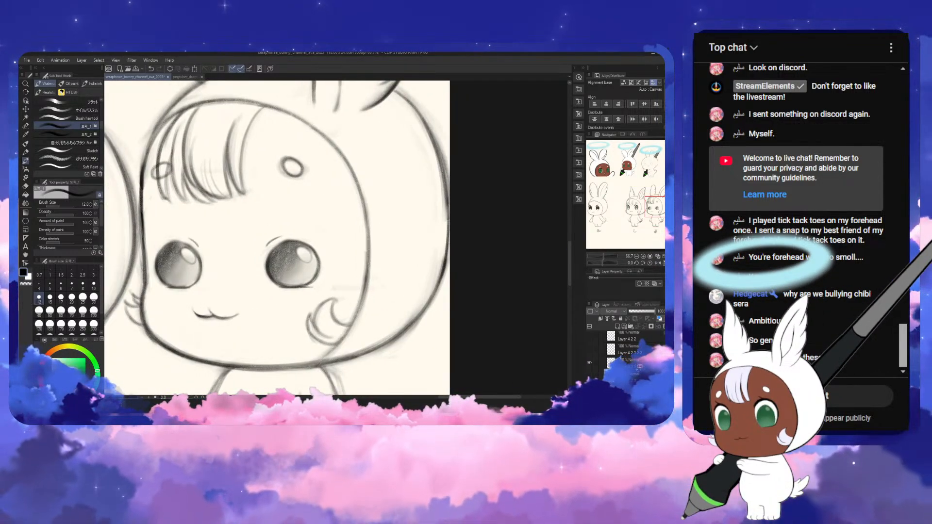
# - Select the rightmost bunny's shaded round eyes layer and try a size 15 brush stroke beside the larger eye
pyautogui.click(640, 367)
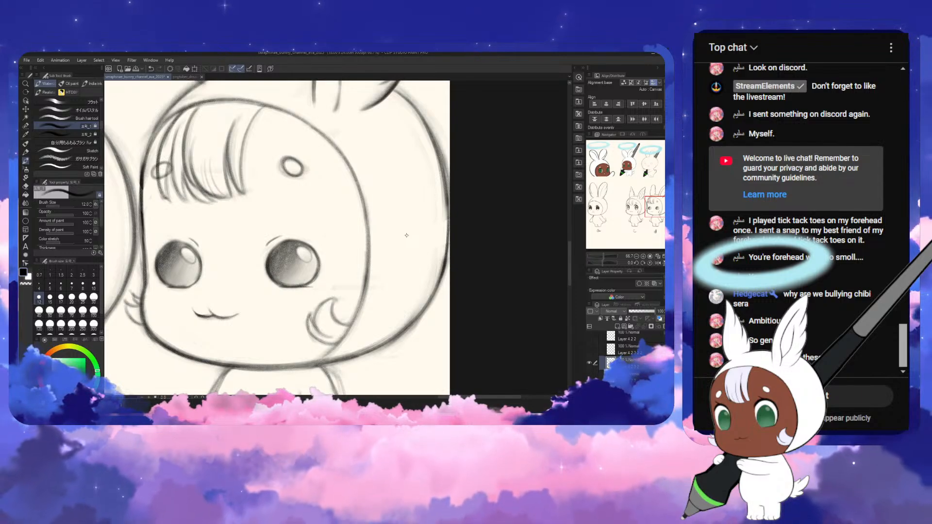
pyautogui.scroll(-2, 535, 251)
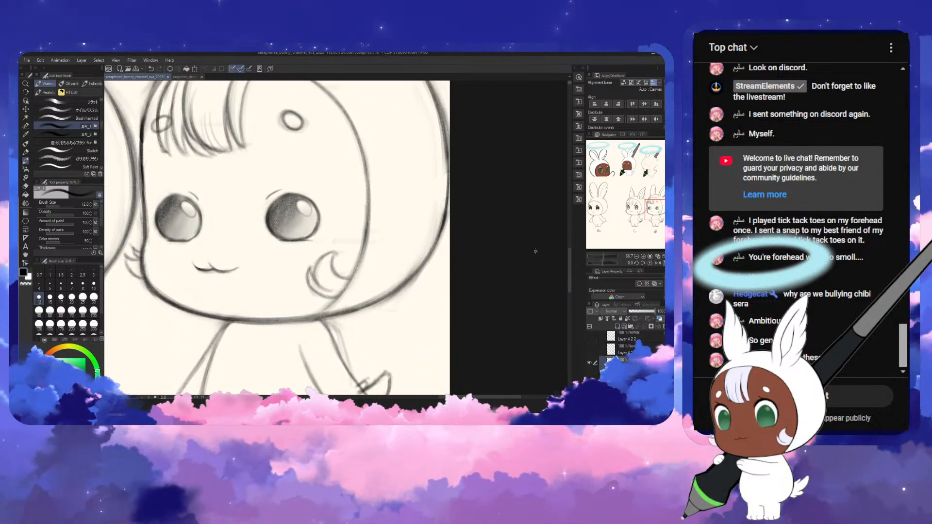
pyautogui.press(']')
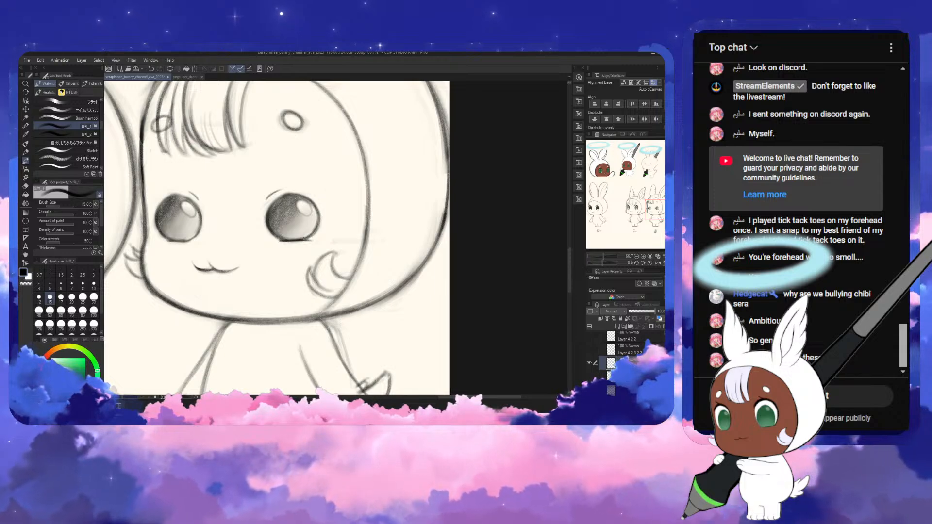
pyautogui.hotkey('ctrl', 'z')
pyautogui.moveTo(334, 175); pyautogui.dragTo(335, 195)
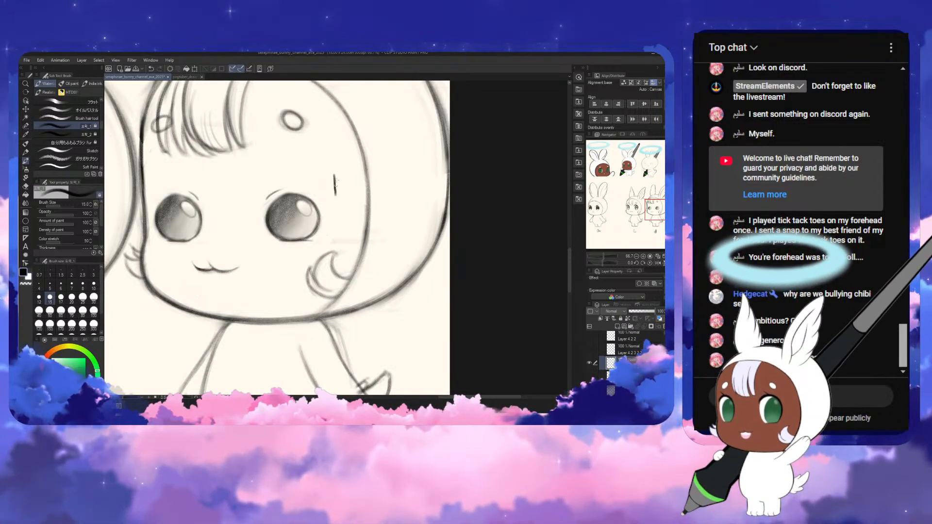
pyautogui.hotkey('ctrl', 'z')
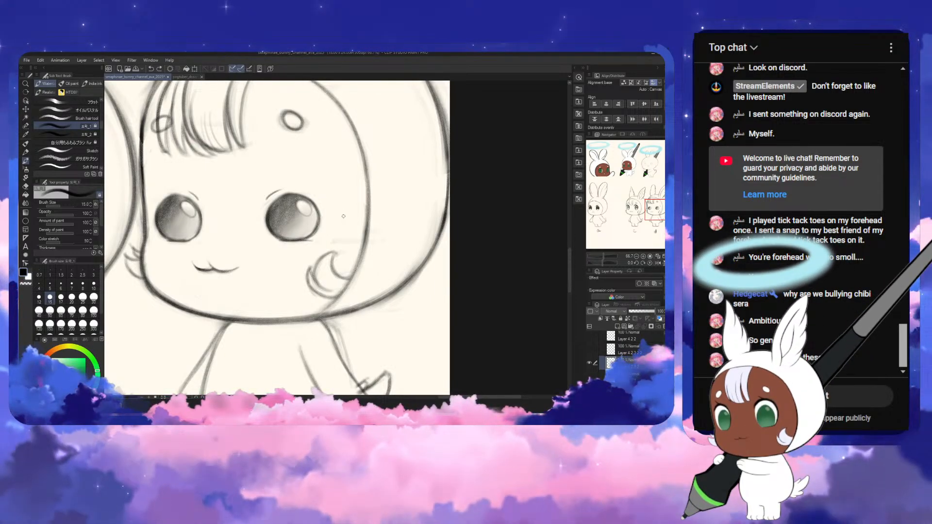
# - Try test strokes beside the larger eye with other watercolor brush variants, reducing the last brush to size 25
pyautogui.click(83, 133)
pyautogui.moveTo(346, 171); pyautogui.dragTo(348, 204)
pyautogui.hotkey('ctrl', 'z')
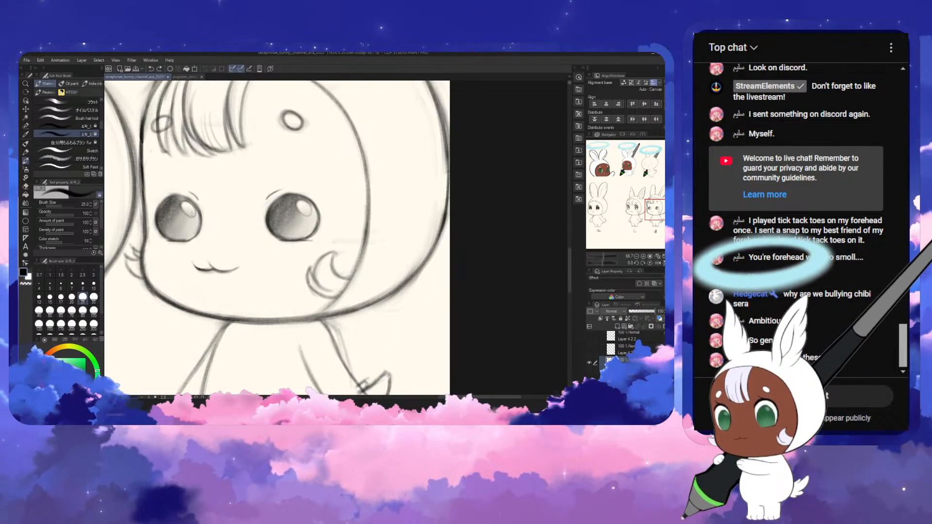
pyautogui.scroll(4, 106, 133)
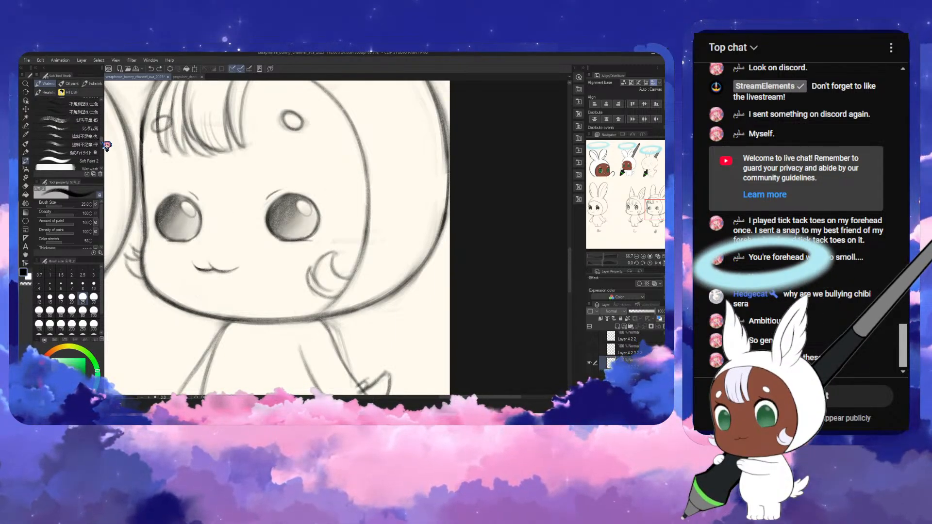
pyautogui.moveTo(103, 148); pyautogui.dragTo(103, 151)
pyautogui.click(83, 125)
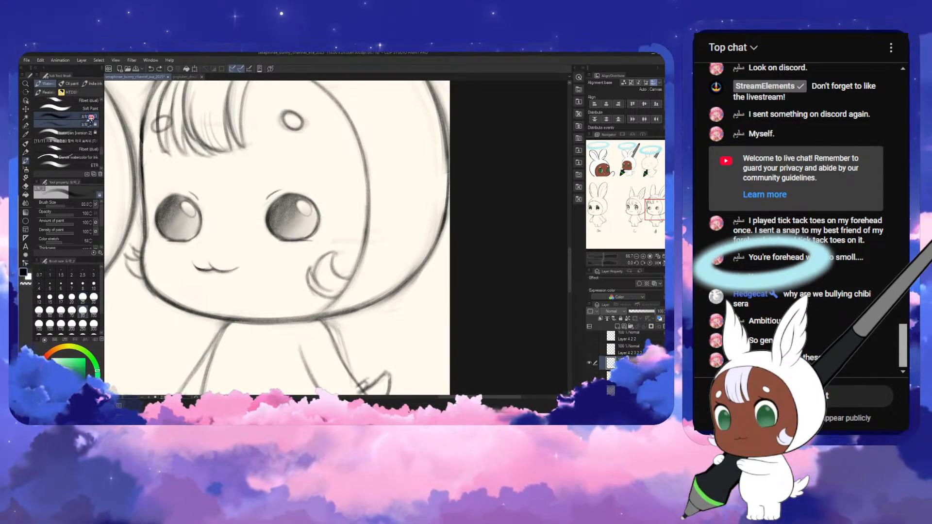
pyautogui.moveTo(350, 199); pyautogui.dragTo(349, 225)
pyautogui.hotkey('ctrl', 'z')
pyautogui.press('[')
pyautogui.press('[')
pyautogui.press('[')
pyautogui.press('[')
pyautogui.press('[')
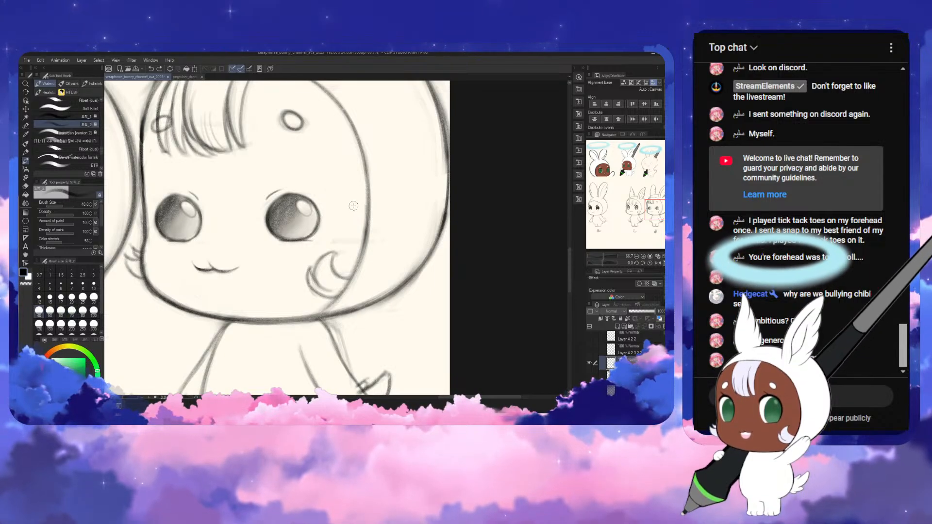
pyautogui.press('[')
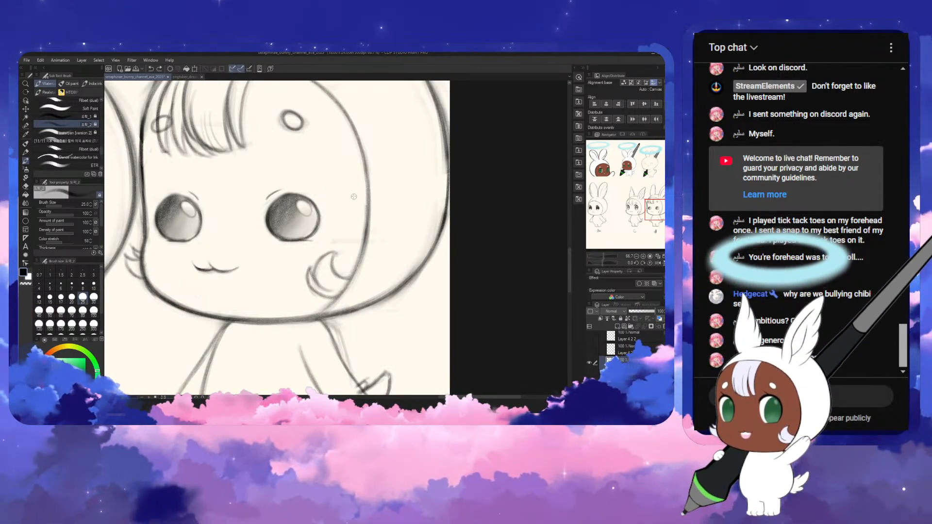
# - Delete the duplicate Filbert (dual) brush located just above Dense watercolor for ink
pyautogui.click(91, 149)
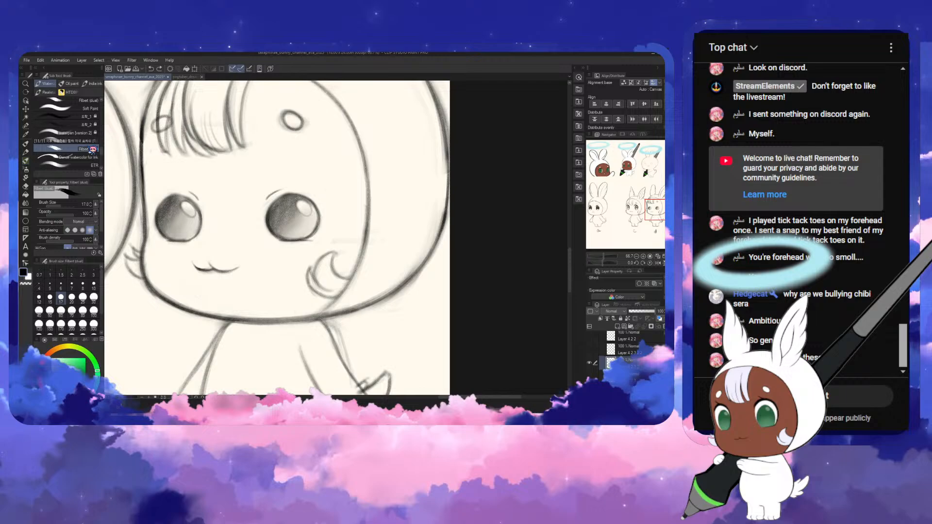
pyautogui.rightClick(93, 149)
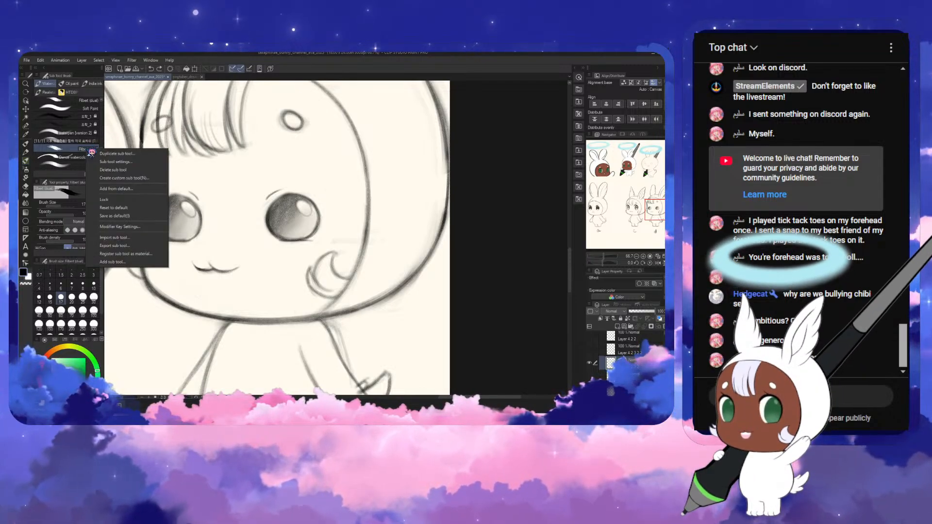
pyautogui.click(145, 169)
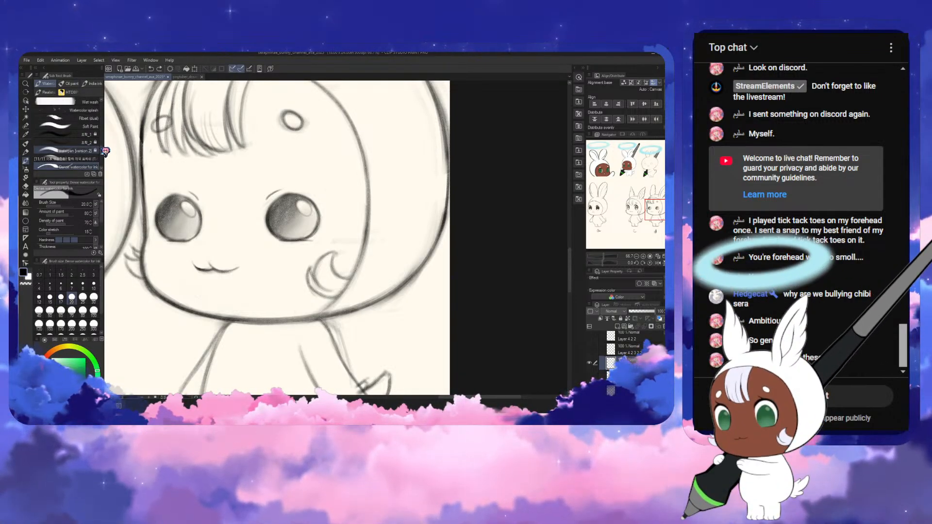
# - Choose the locked watercolor brush directly below Soft Paint and set its size to 25
pyautogui.scroll(-3, 105, 152)
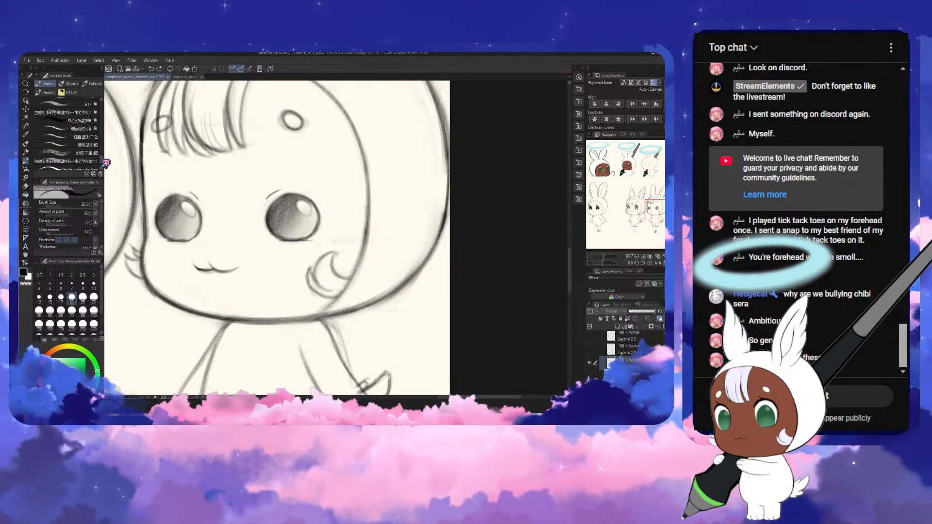
pyautogui.moveTo(103, 161); pyautogui.dragTo(104, 157)
pyautogui.click(73, 138)
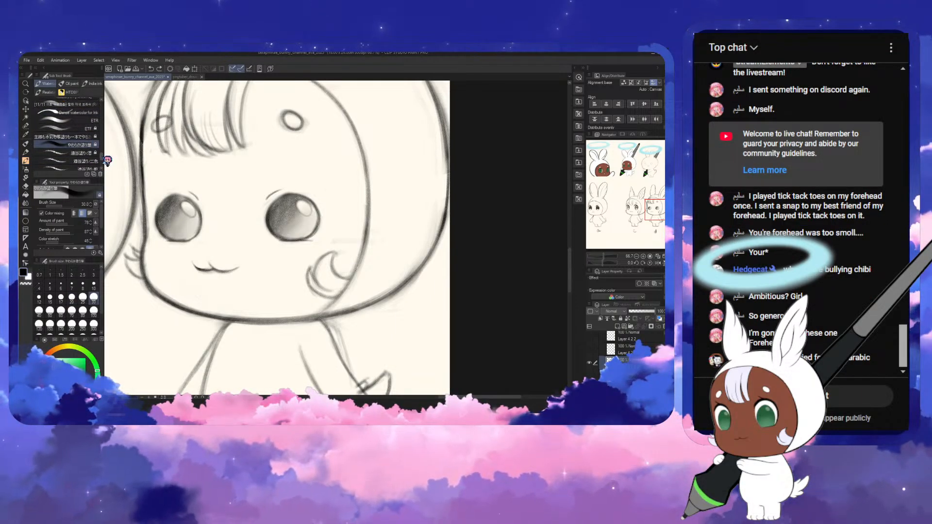
pyautogui.scroll(3, 107, 160)
pyautogui.click(73, 130)
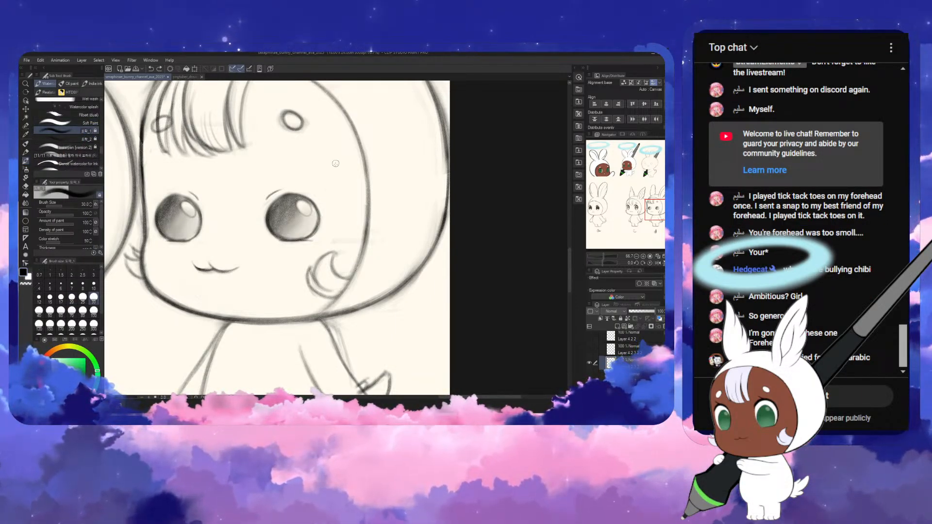
pyautogui.press('[')
pyautogui.press('[')
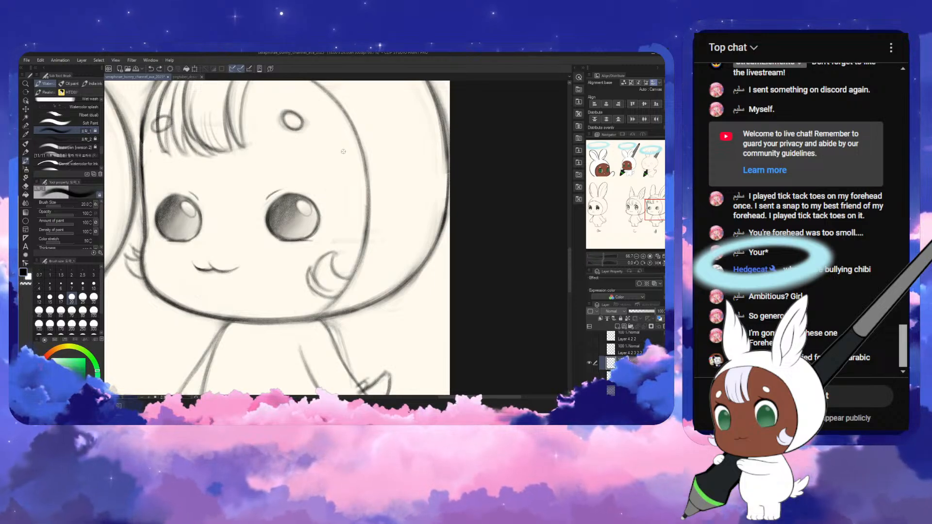
pyautogui.press(']')
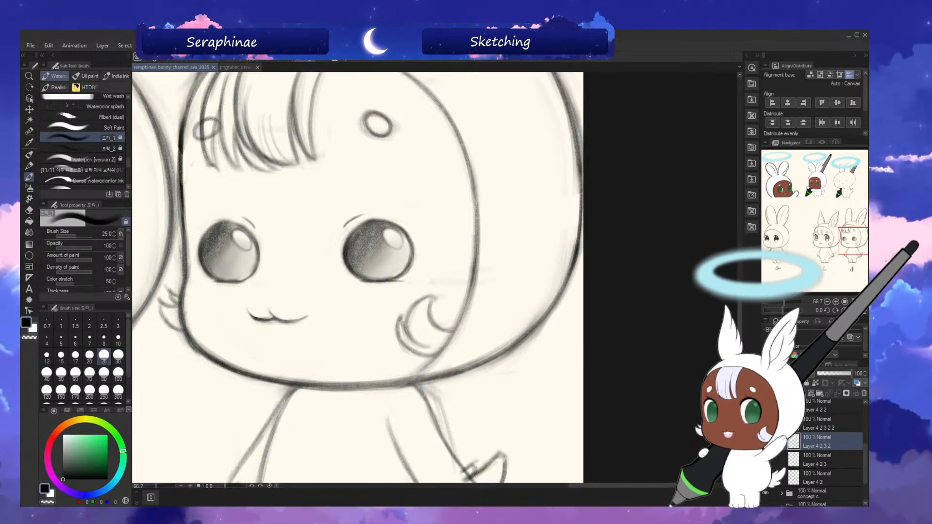
# - Trim the lower edges of both shaded eyes flat, using the brush at size 17 with transparent color
pyautogui.moveTo(378, 246); pyautogui.dragTo(377, 249)
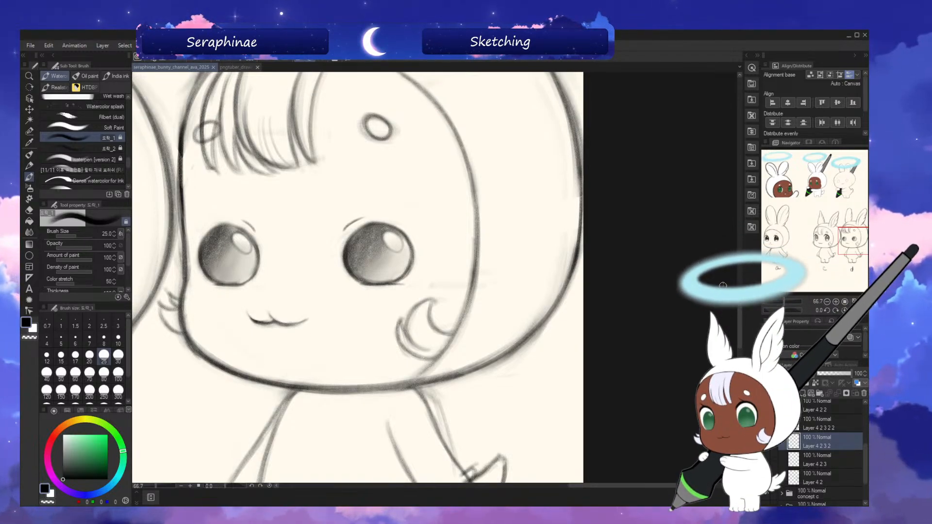
pyautogui.press('[')
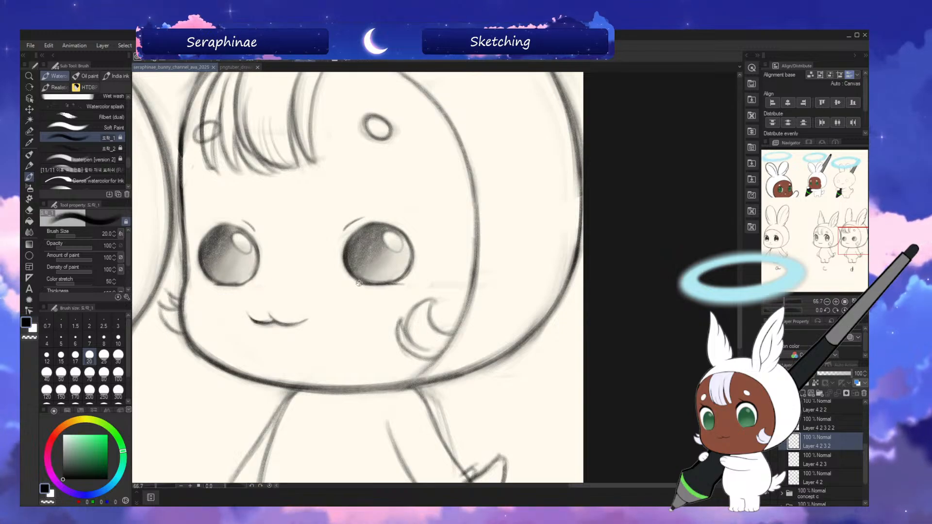
pyautogui.moveTo(360, 282)
pyautogui.mouseDown()
pyautogui.moveTo(411, 279)
pyautogui.moveTo(364, 293)
pyautogui.moveTo(353, 284)
pyautogui.moveTo(372, 288)
pyautogui.mouseUp()
pyautogui.hotkey('ctrl', 'z')
pyautogui.press('[')
pyautogui.press('c')
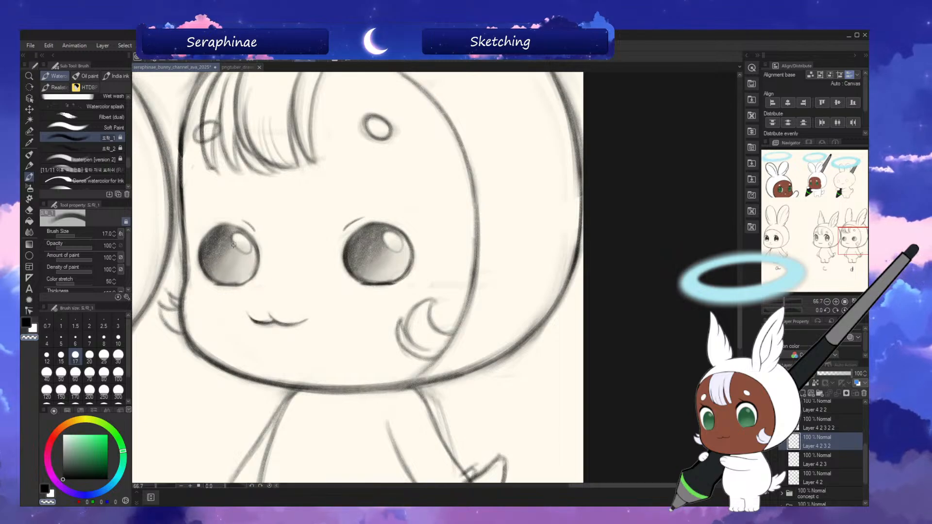
pyautogui.moveTo(211, 285); pyautogui.dragTo(245, 287)
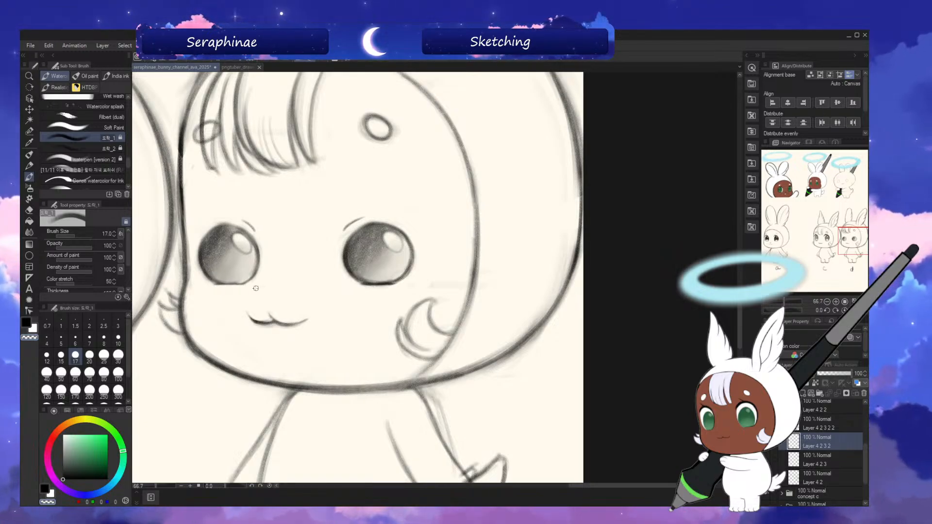
pyautogui.moveTo(364, 286)
pyautogui.mouseDown()
pyautogui.moveTo(396, 287)
pyautogui.moveTo(362, 286)
pyautogui.mouseUp()
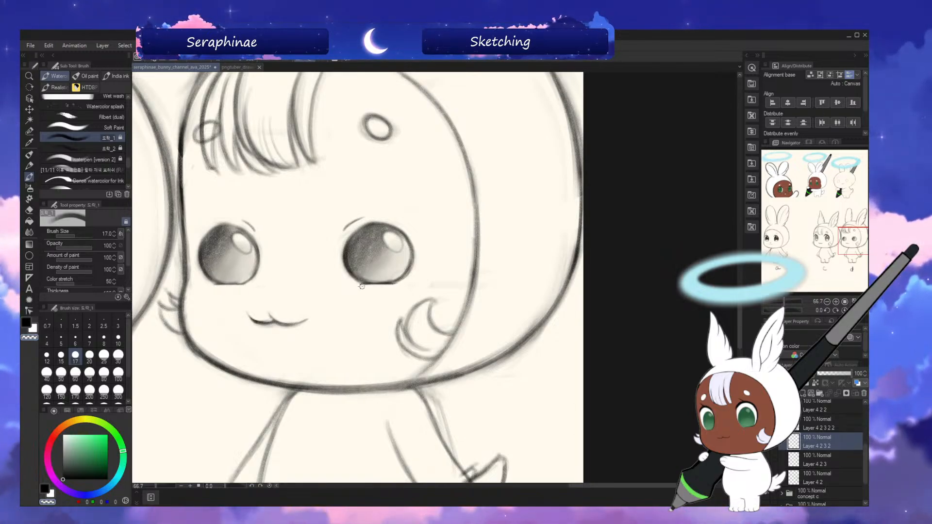
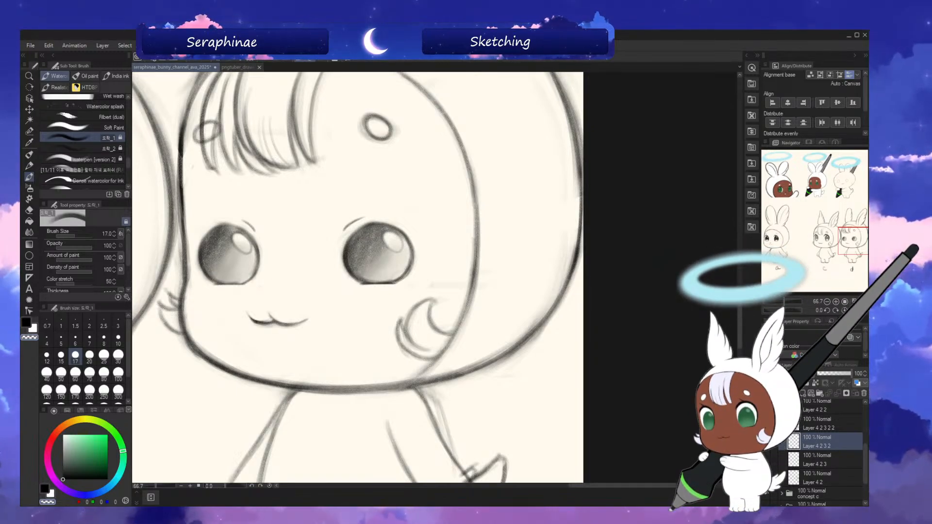
# - Deepen the vertical shading inside the rightmost bunny's eyes with the brush at size 30, and check the face mirrored
pyautogui.scroll(1, 358, 277)
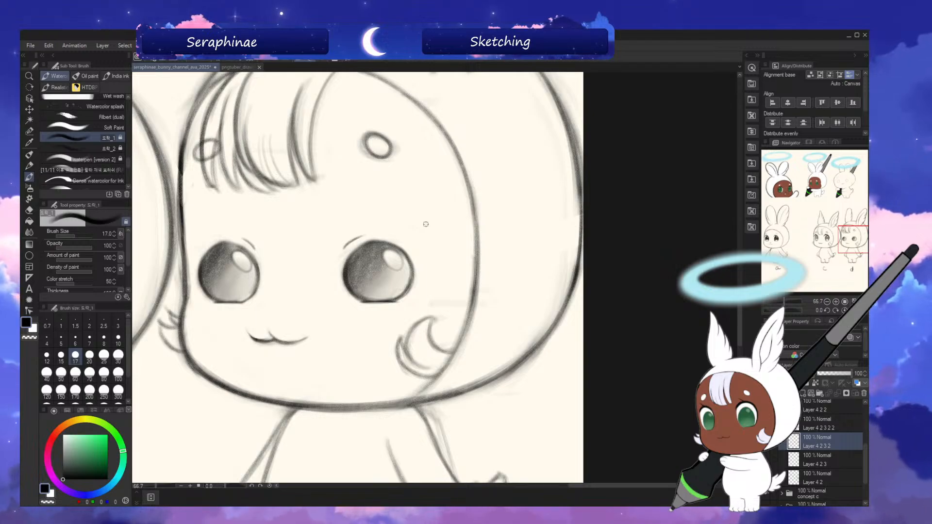
pyautogui.press(']')
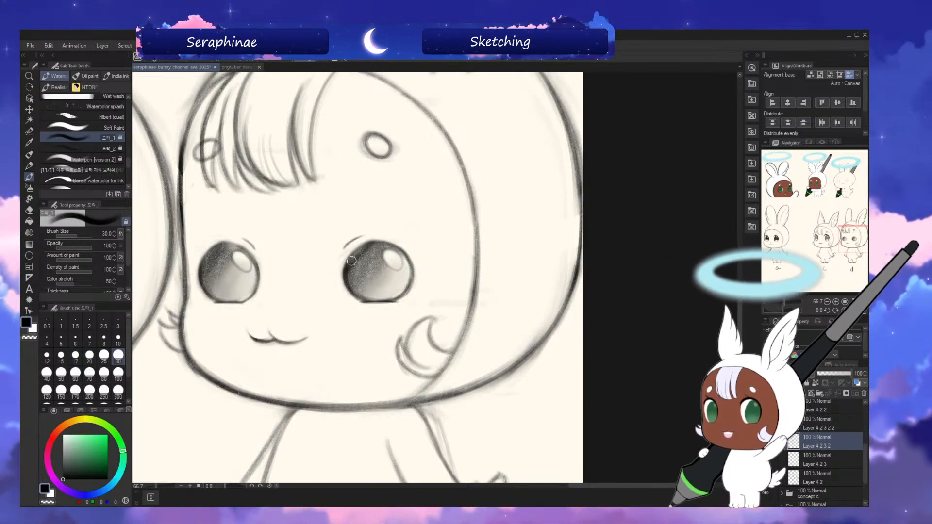
pyautogui.press(']')
pyautogui.press(']')
pyautogui.moveTo(372, 246)
pyautogui.mouseDown()
pyautogui.moveTo(359, 272)
pyautogui.moveTo(374, 258)
pyautogui.moveTo(372, 289)
pyautogui.mouseUp()
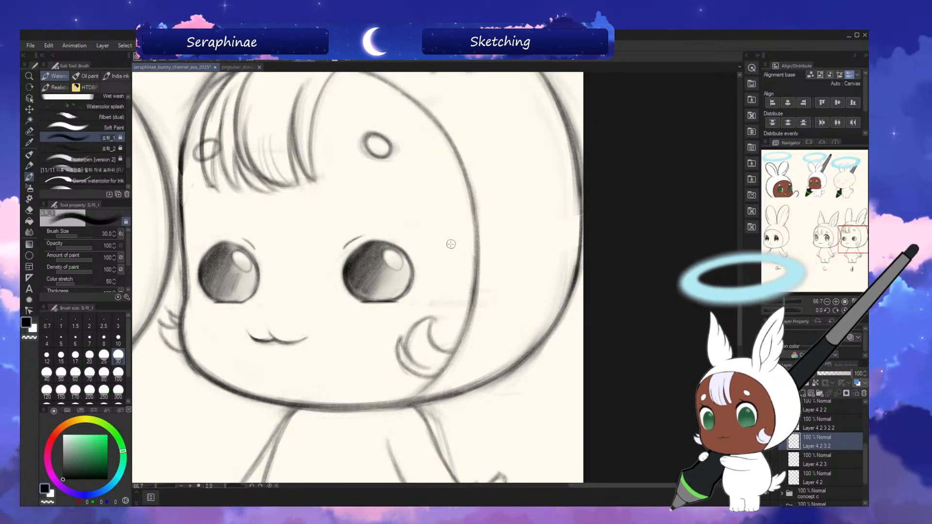
pyautogui.press('h')
pyautogui.press('h')
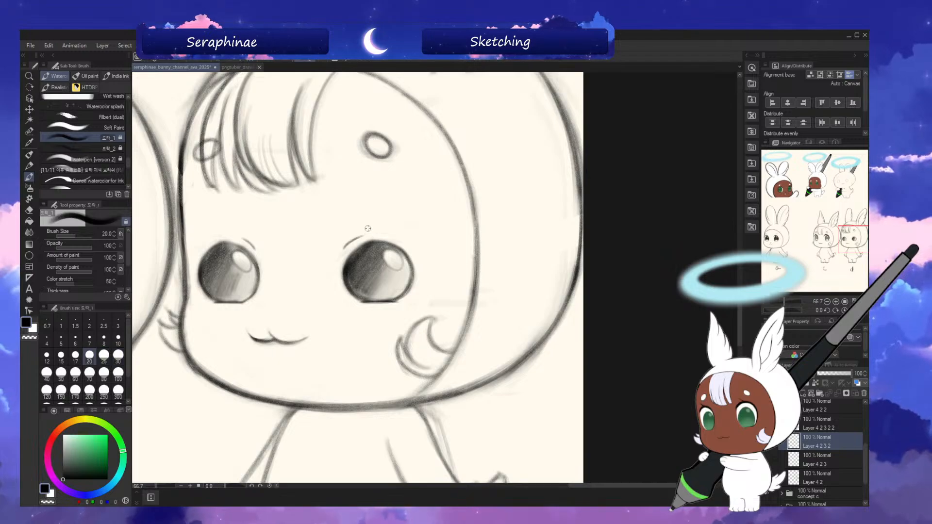
# - Reduce the brush to size 10 and use transparent color for the crease line above the larger eye
pyautogui.press('[')
pyautogui.press('[')
pyautogui.press('[')
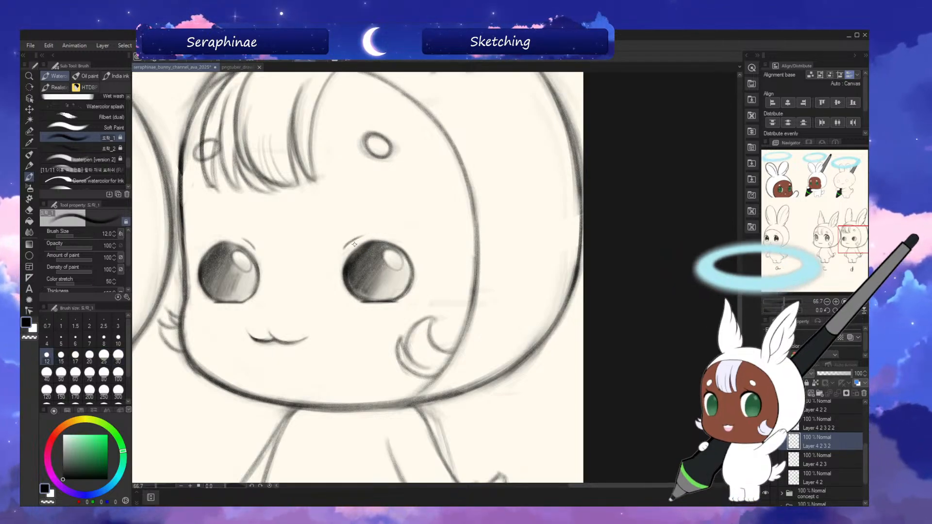
pyautogui.press('[')
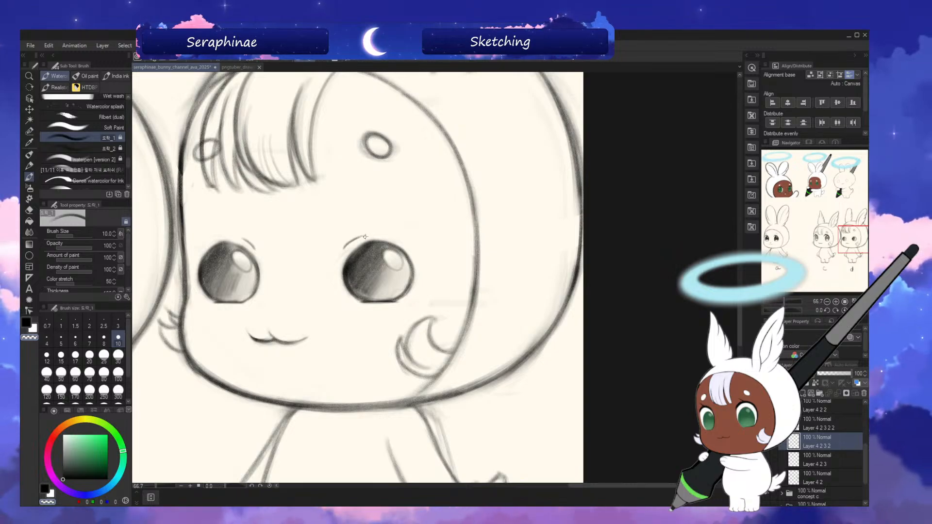
# - Check the rightmost bunny's face in mirrored view and compare its eyes with bunny c at full body height
pyautogui.press('h')
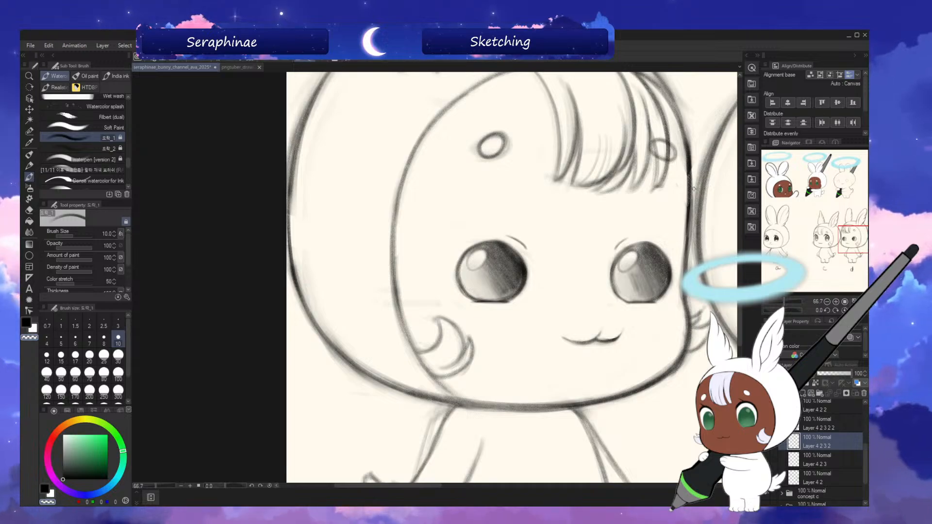
pyautogui.press('h')
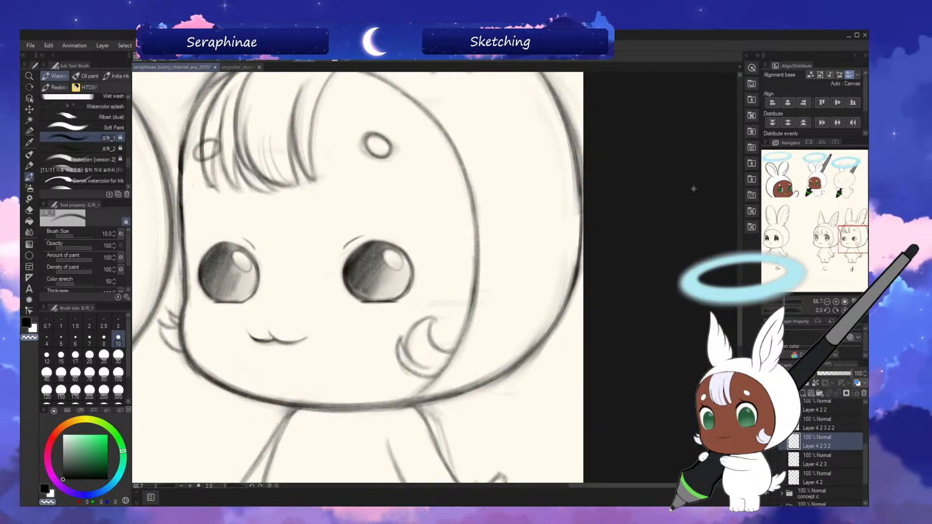
pyautogui.scroll(-1, 693, 189)
pyautogui.scroll(-1, 694, 189)
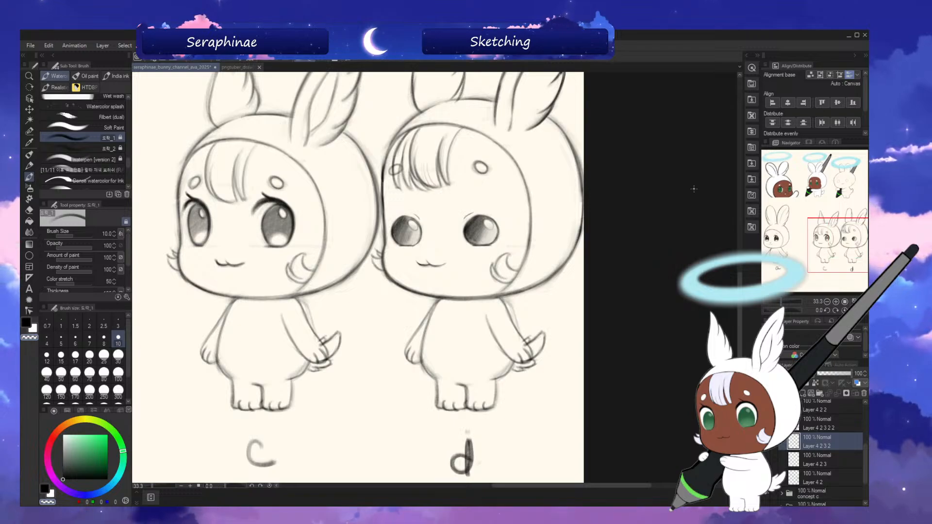
pyautogui.scroll(1, 694, 189)
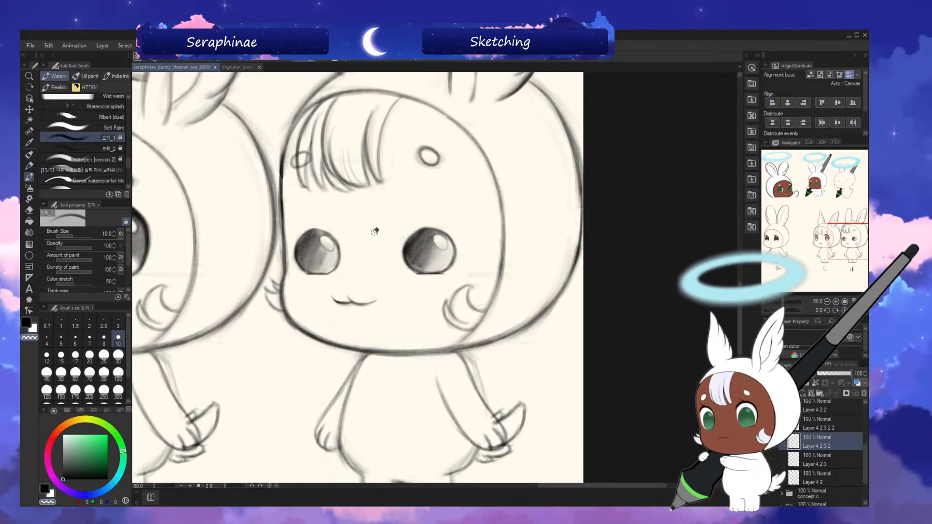
pyautogui.press('h')
pyautogui.press('h')
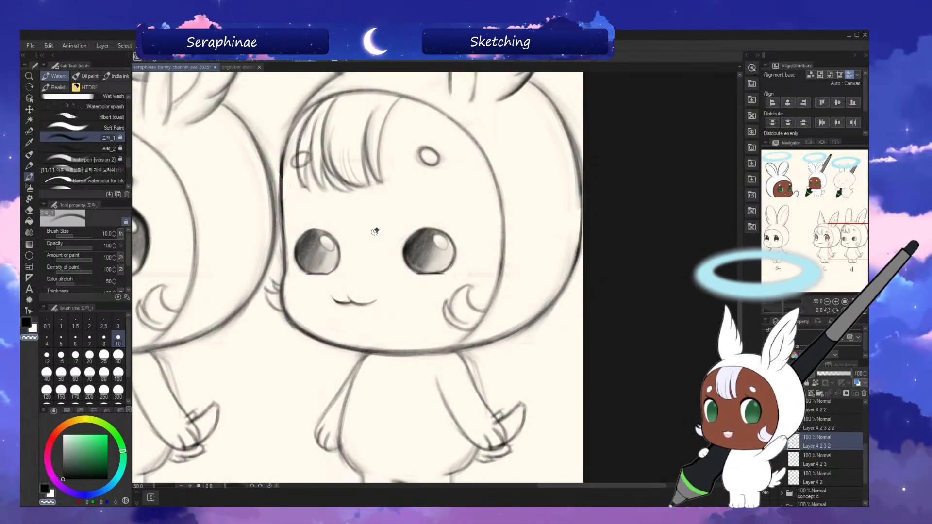
# - Compare the rightmost bunny's creased, shaded eye version with the coloured bunny holding the pen
pyautogui.click(765, 441)
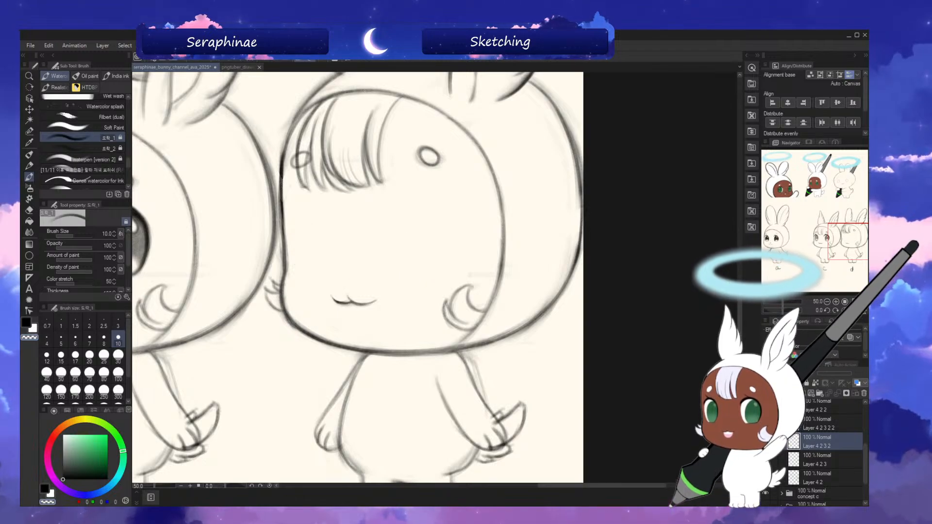
pyautogui.click(765, 459)
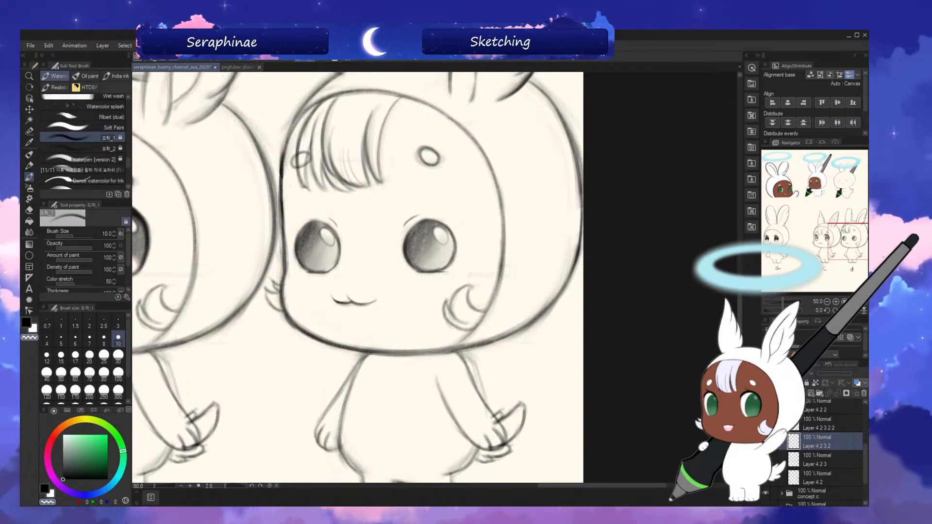
pyautogui.click(844, 221)
pyautogui.click(811, 188)
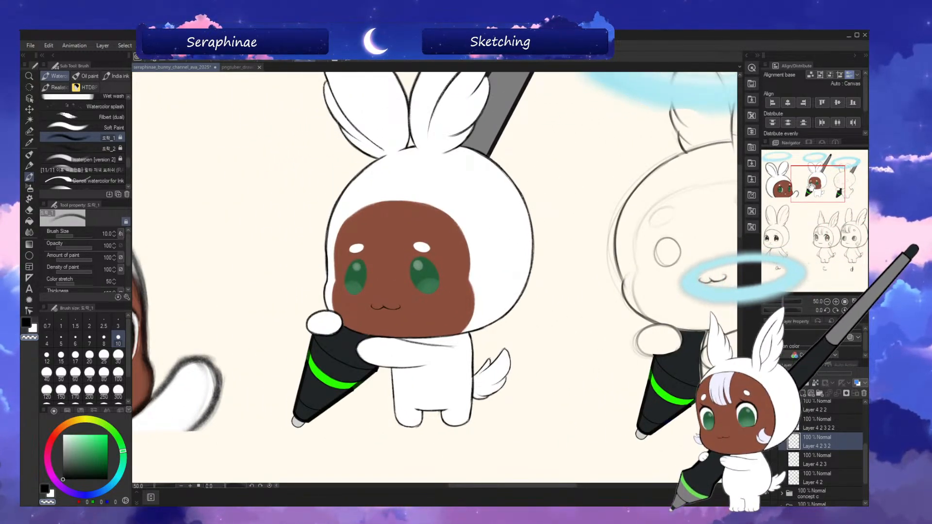
pyautogui.click(832, 236)
pyautogui.moveTo(833, 235); pyautogui.dragTo(834, 237)
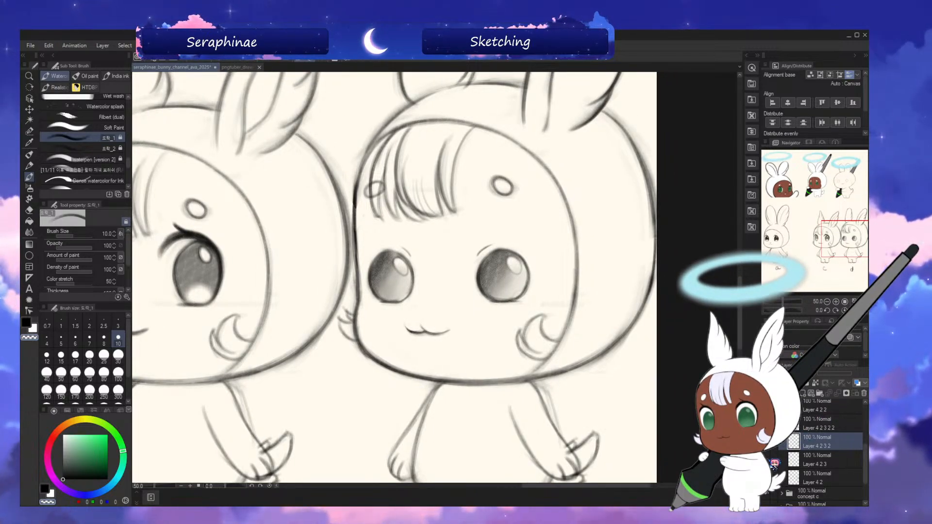
# - Show the heavy-lashed eyes with ringed irises on the rightmost bunny, select Layer 4 2 3 and mirror the canvas
pyautogui.click(768, 460)
pyautogui.click(768, 460)
pyautogui.click(767, 477)
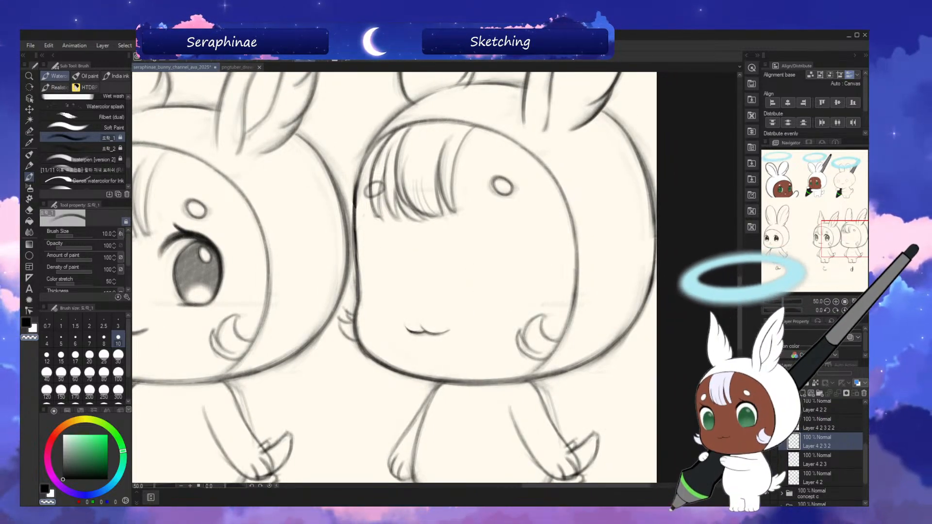
pyautogui.click(768, 460)
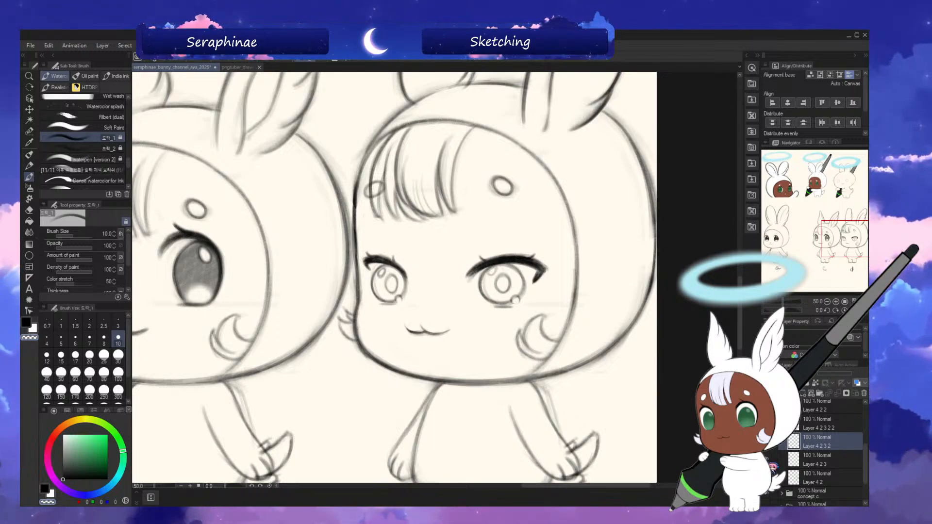
pyautogui.click(824, 465)
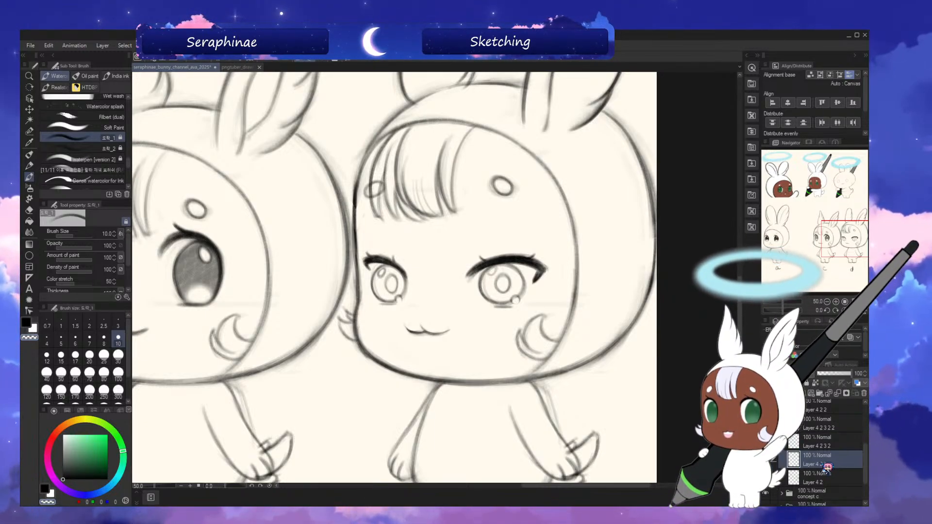
pyautogui.press('h')
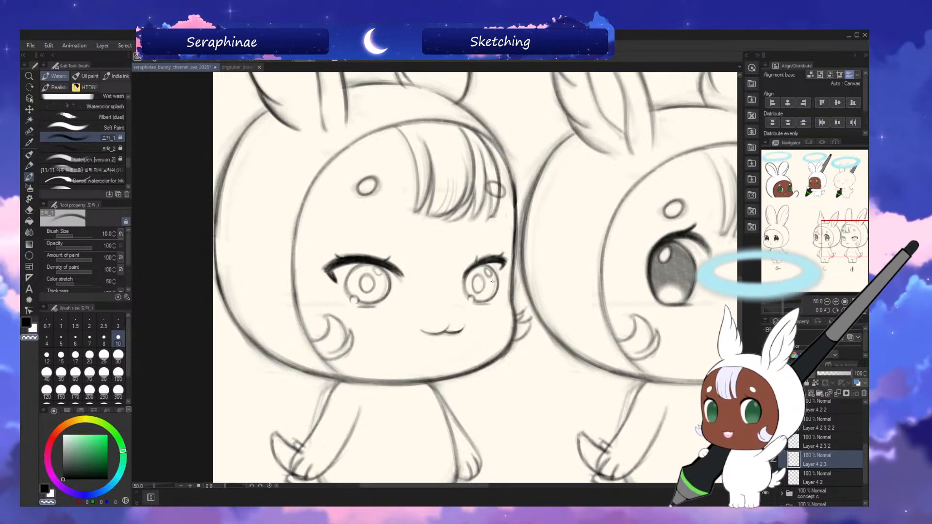
# - Select the smaller eye's iris with the Selection pen, narrow it to about 93% width with Free Transform, and restore the unmirrored view
pyautogui.press('m')
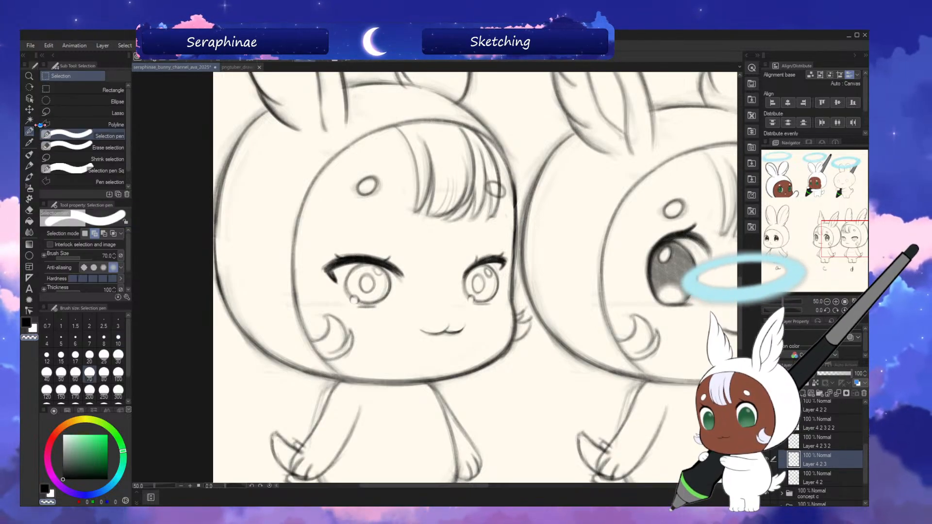
pyautogui.moveTo(486, 273)
pyautogui.mouseDown()
pyautogui.moveTo(468, 280)
pyautogui.moveTo(491, 289)
pyautogui.mouseUp()
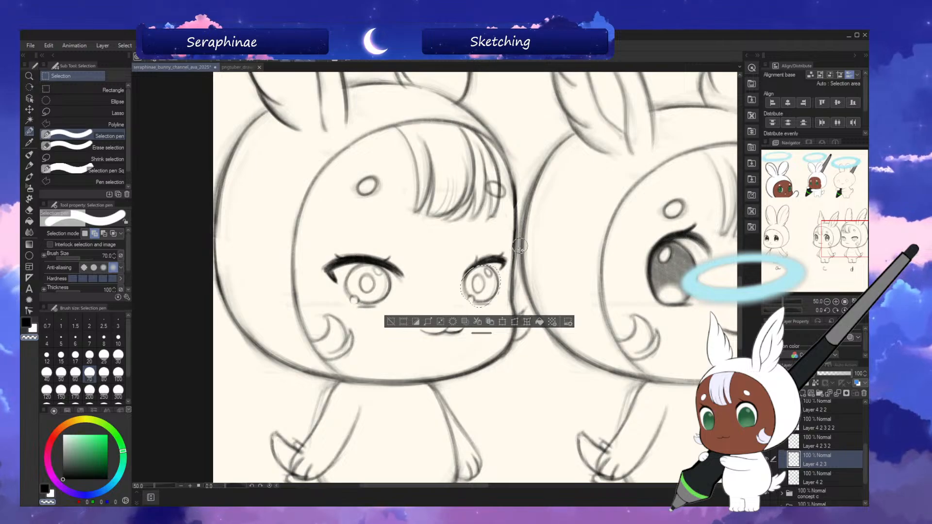
pyautogui.click(515, 323)
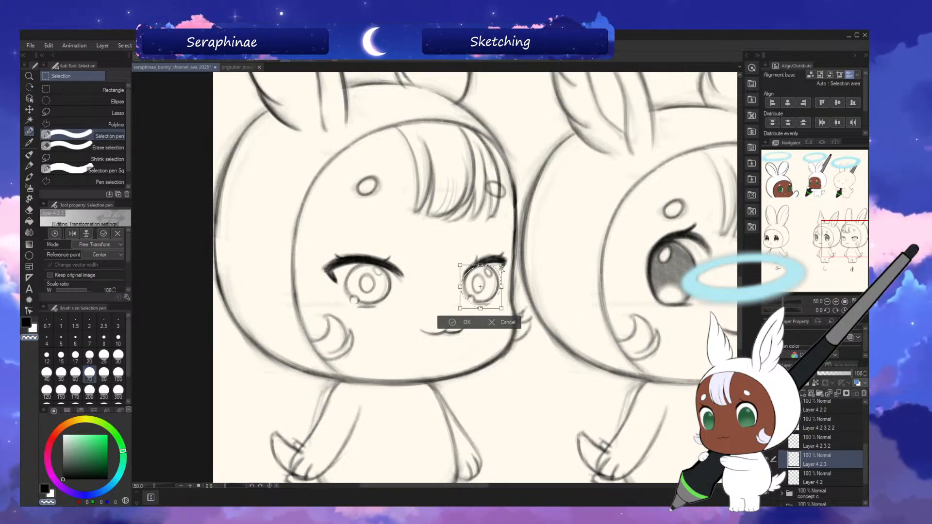
pyautogui.moveTo(501, 307); pyautogui.dragTo(495, 304)
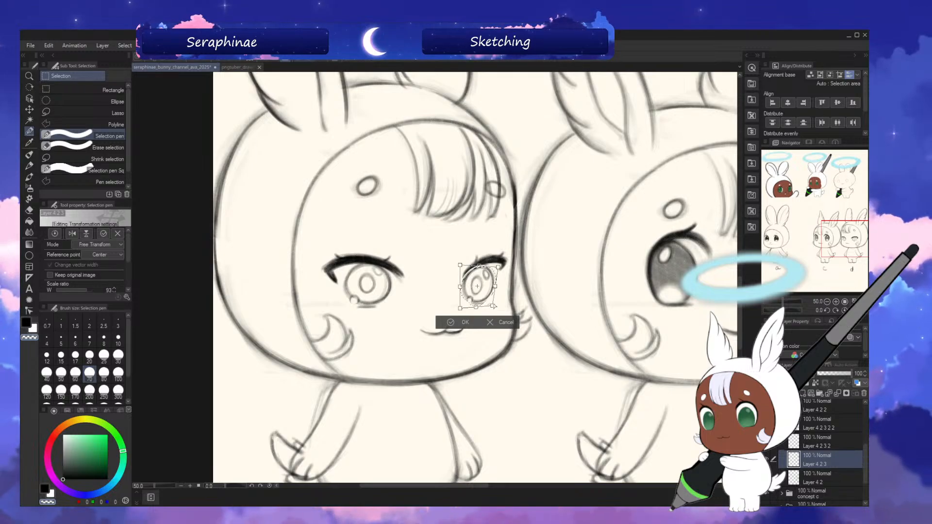
pyautogui.press('Return')
pyautogui.hotkey('ctrl', 'd')
pyautogui.press('h')
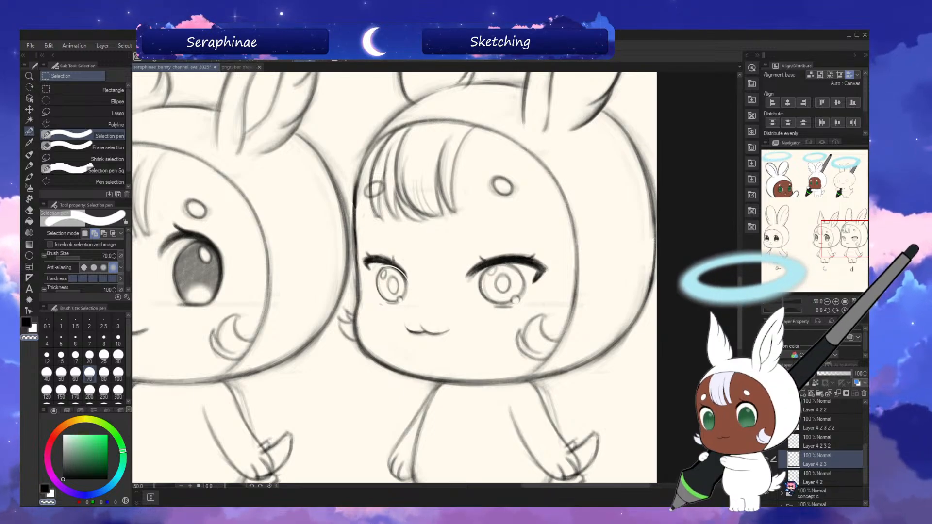
# - Compare the creased shaded, winged-lash and curved-lash eye versions on the rightmost bunny by switching their layers on and off
pyautogui.hotkey('ctrl', 'z')
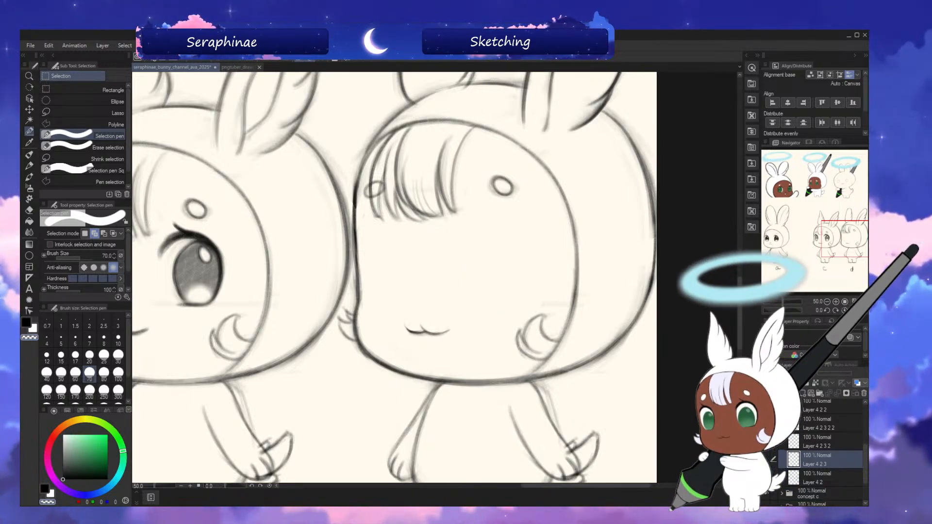
pyautogui.hotkey('ctrl', 'y')
pyautogui.scroll(1, 866, 456)
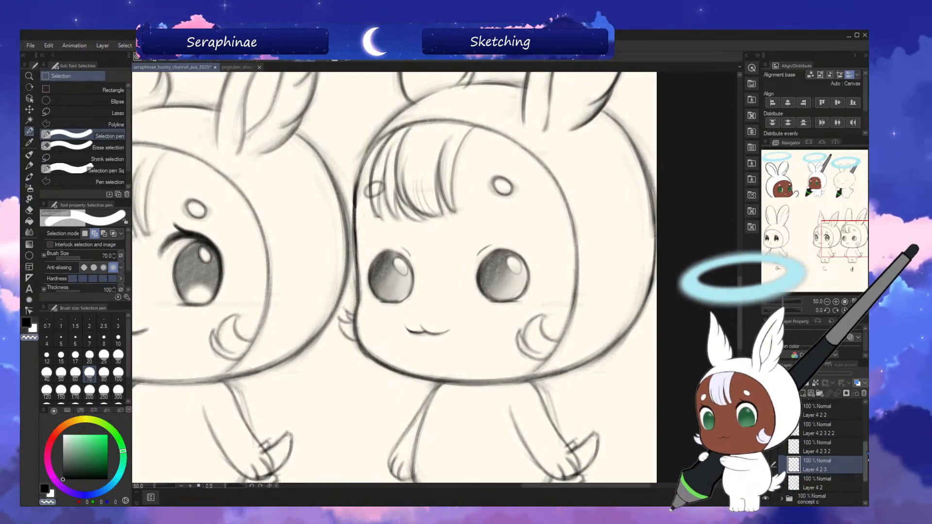
pyautogui.scroll(1, 867, 456)
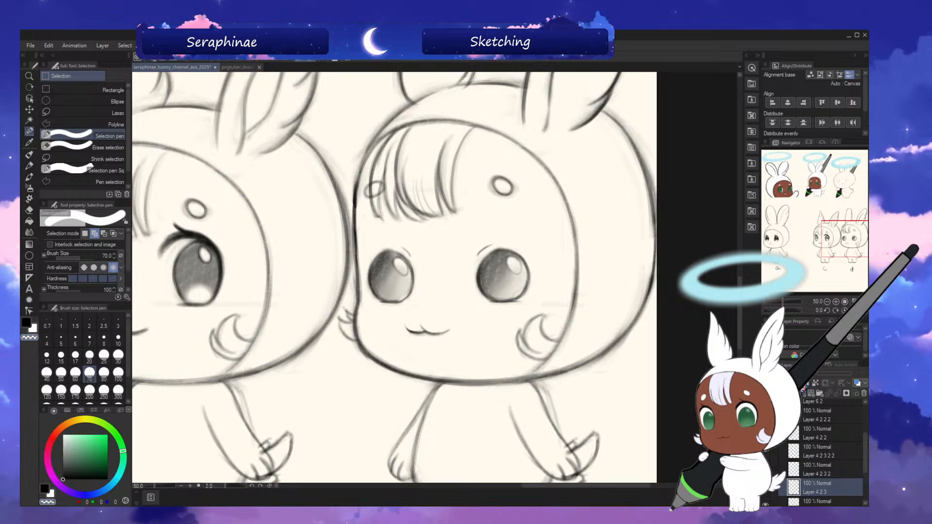
pyautogui.click(828, 438)
pyautogui.hotkey('ctrl', 'z')
pyautogui.hotkey('ctrl', 'z')
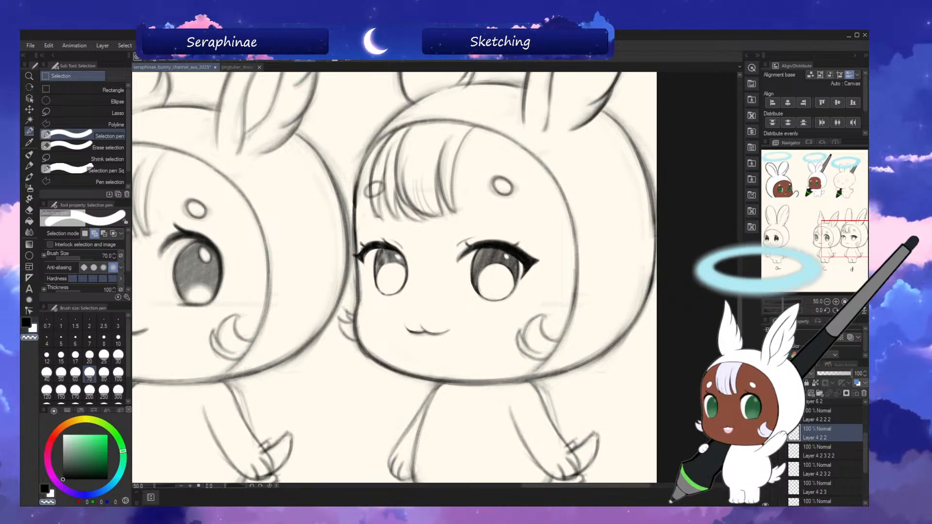
pyautogui.click(765, 433)
pyautogui.click(765, 434)
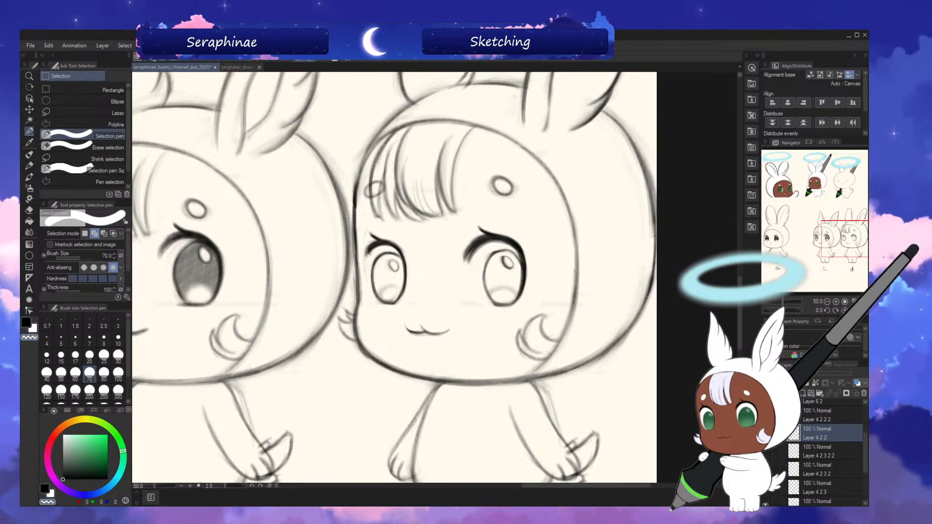
pyautogui.click(765, 433)
# - Bring back the flat-bottomed shaded eyes on the rightmost bunny, and check them mirrored, on the whole sheet and beside bunny c
pyautogui.click(813, 491)
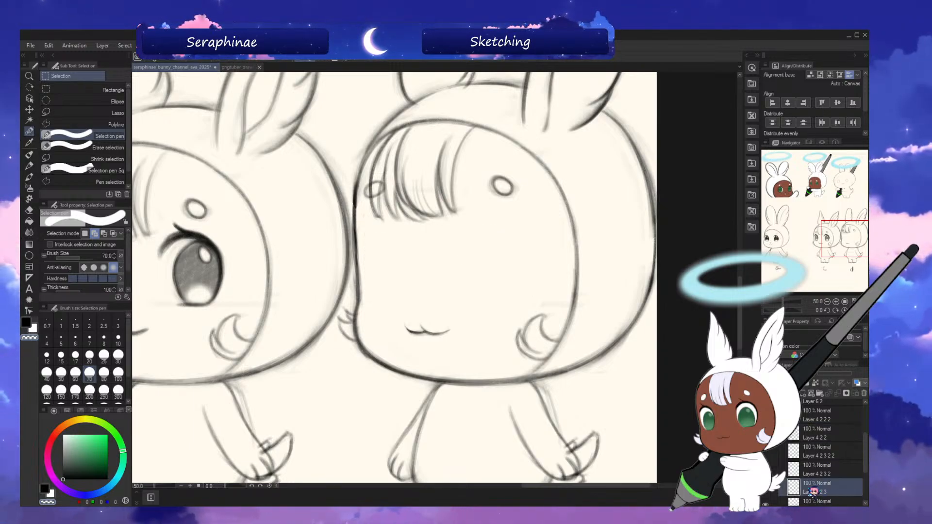
pyautogui.click(765, 433)
pyautogui.click(765, 433)
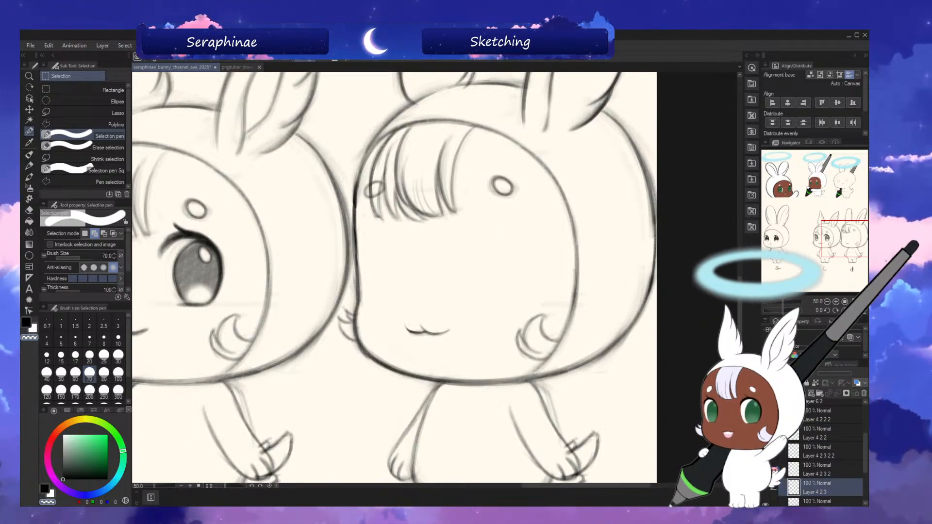
pyautogui.click(765, 433)
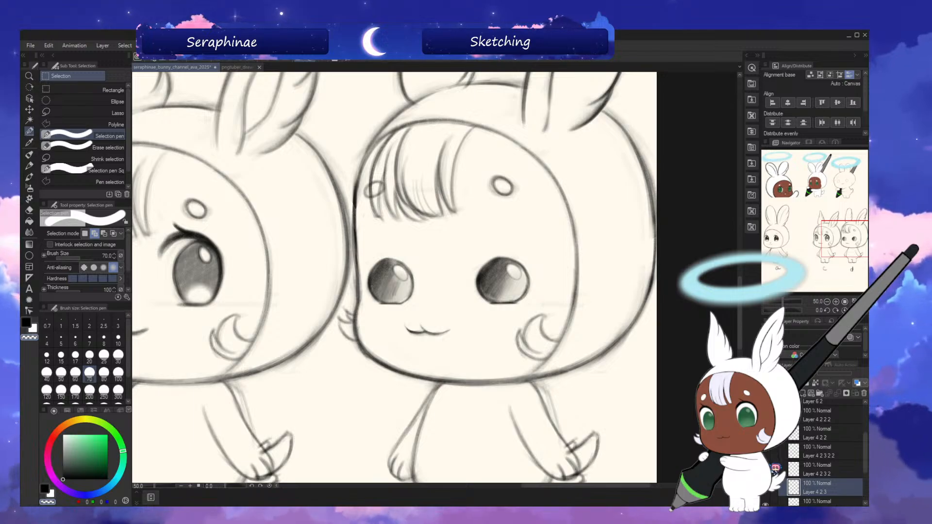
pyautogui.press('h')
pyautogui.press('h')
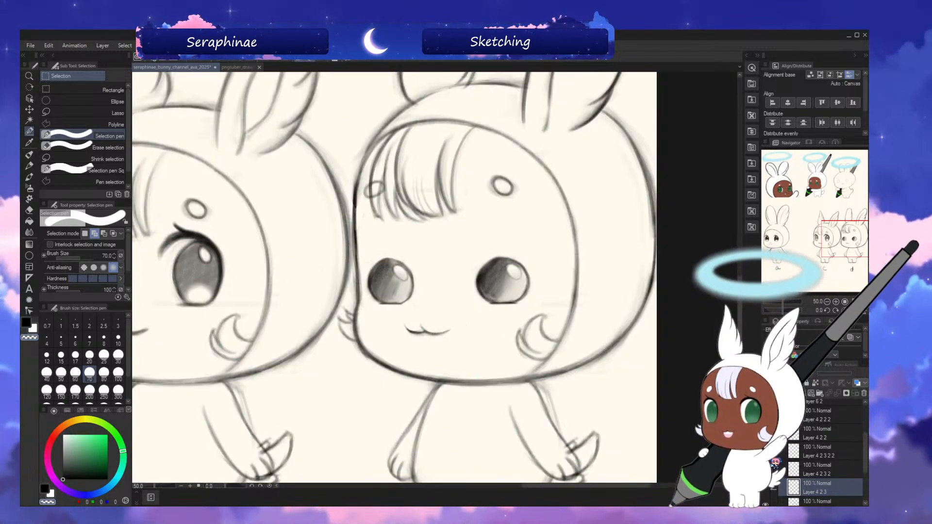
pyautogui.hotkey('ctrl', '0')
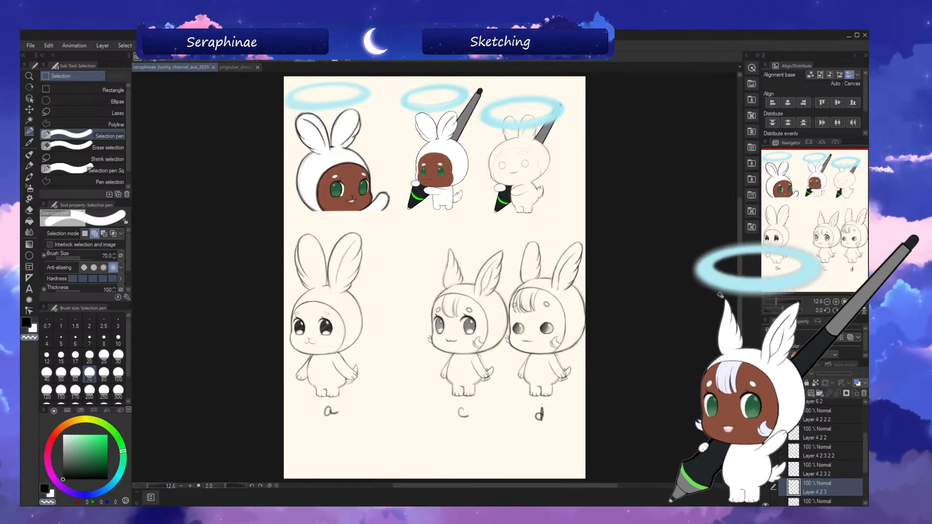
pyautogui.moveTo(585, 487); pyautogui.dragTo(609, 487)
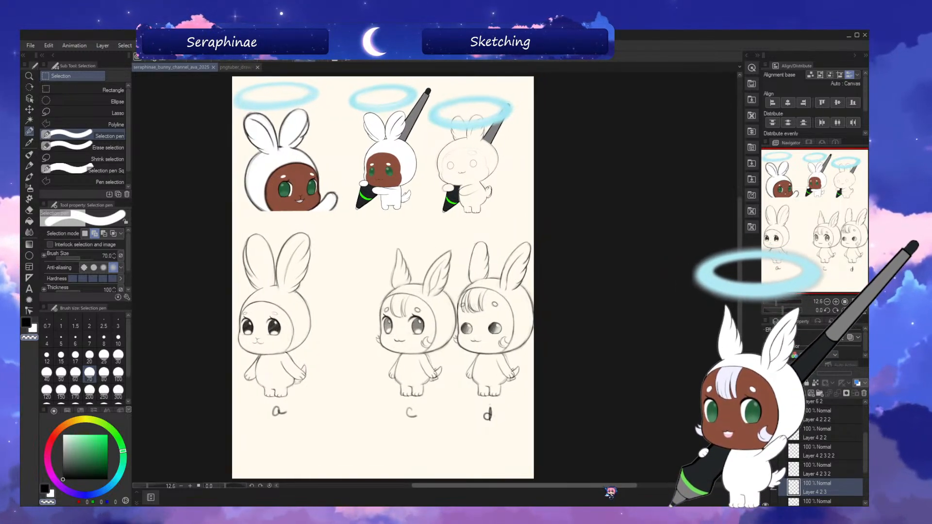
pyautogui.scroll(2, 602, 467)
pyautogui.scroll(4, 736, 280)
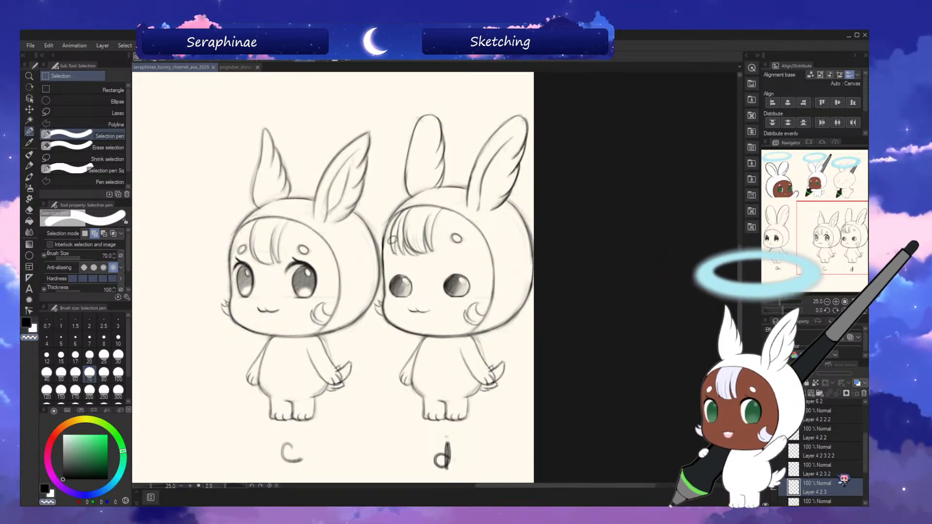
# - Select Layer 4 2 and identify its part of bunny d by hiding and showing the linework
pyautogui.scroll(-1, 866, 469)
pyautogui.moveTo(866, 469); pyautogui.dragTo(866, 480)
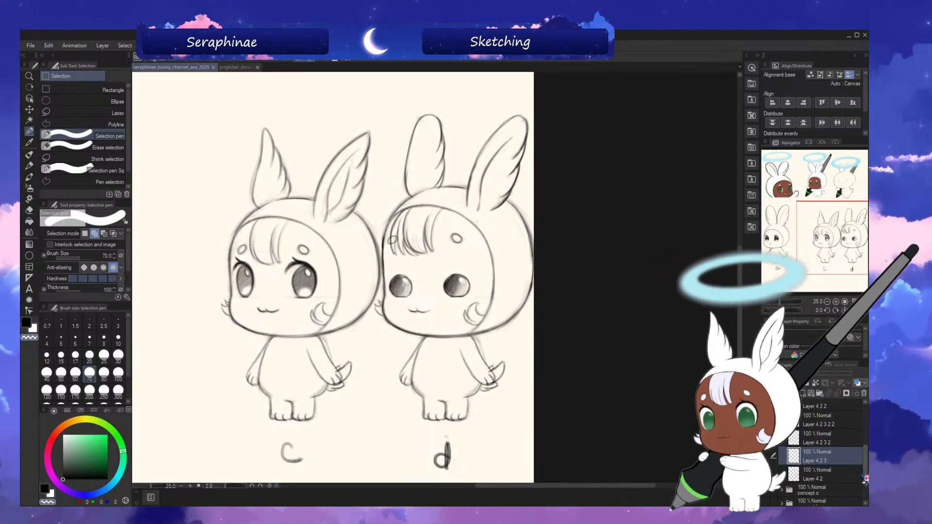
pyautogui.click(813, 474)
pyautogui.click(765, 470)
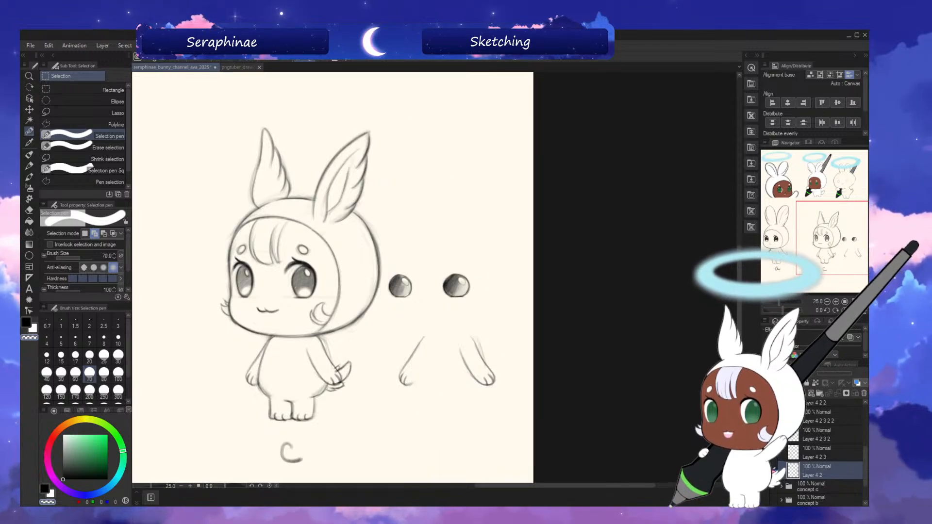
pyautogui.click(765, 471)
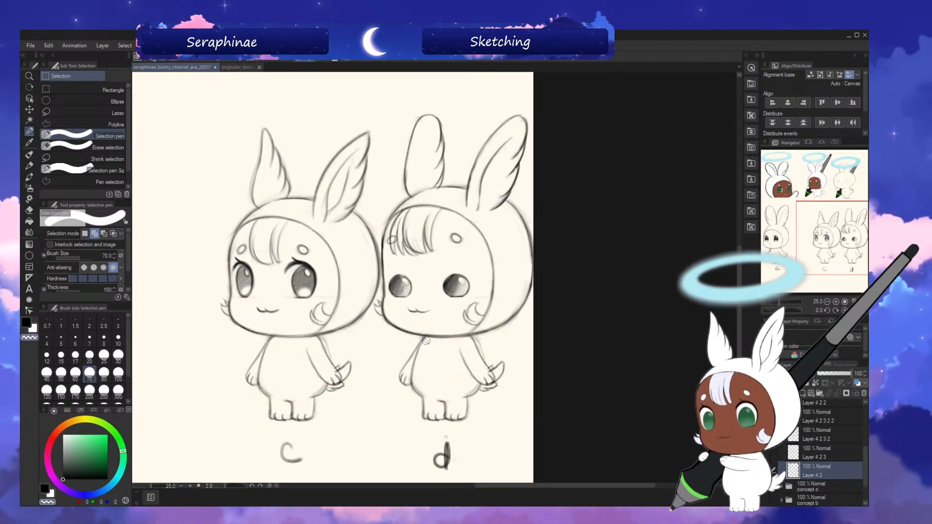
# - Select bunny d's body, legs and tail with the Selection pen at size 100, and narrow them to about 91% width
pyautogui.press(']')
pyautogui.press(']')
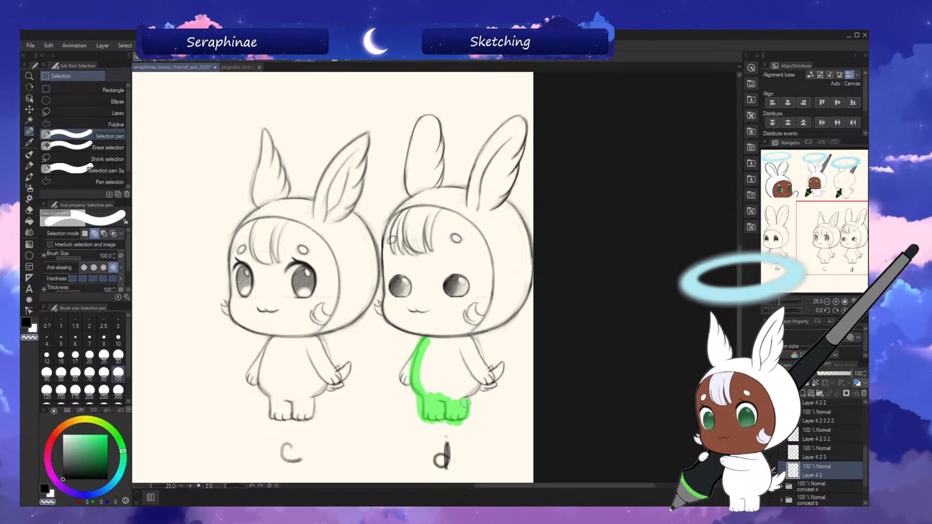
pyautogui.moveTo(499, 374)
pyautogui.mouseDown()
pyautogui.moveTo(474, 388)
pyautogui.moveTo(486, 367)
pyautogui.moveTo(471, 341)
pyautogui.mouseUp()
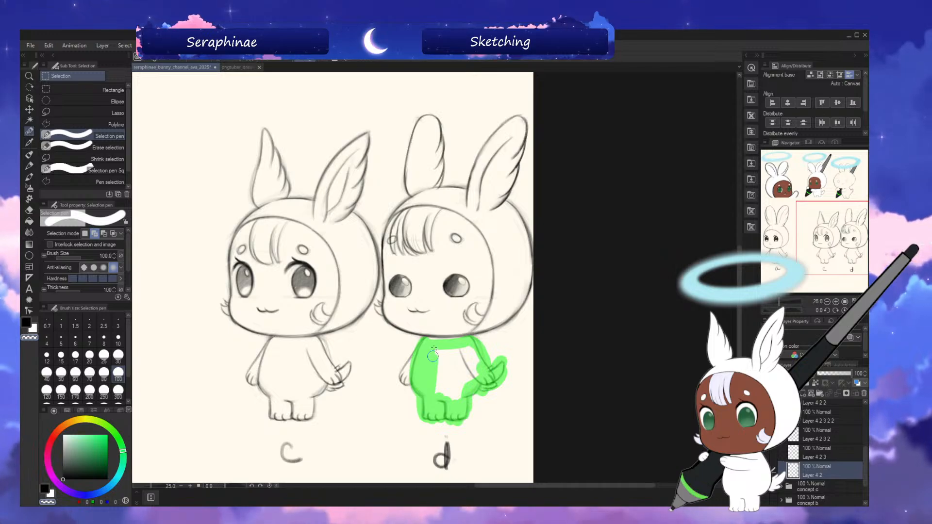
pyautogui.moveTo(456, 387)
pyautogui.mouseDown()
pyautogui.moveTo(468, 359)
pyautogui.moveTo(478, 383)
pyautogui.mouseUp()
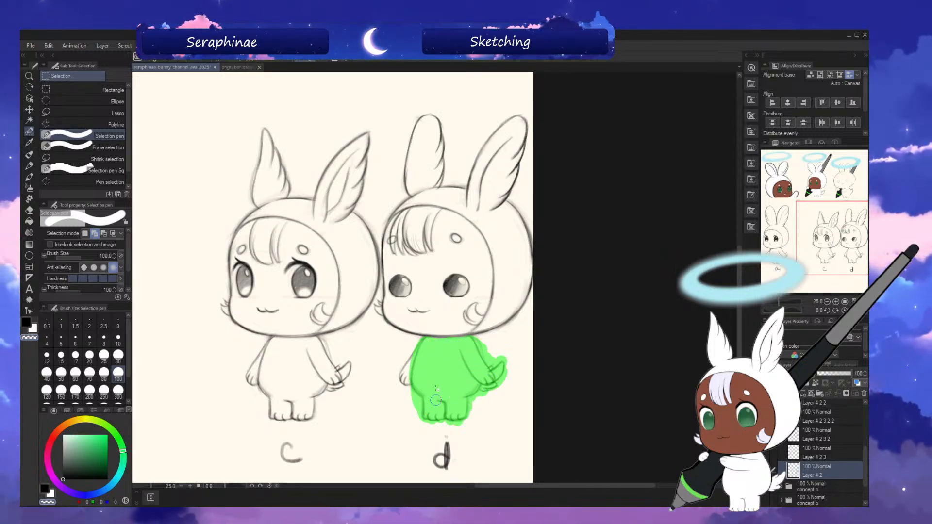
pyautogui.moveTo(441, 417)
pyautogui.mouseDown()
pyautogui.moveTo(451, 397)
pyautogui.moveTo(465, 414)
pyautogui.moveTo(488, 384)
pyautogui.mouseUp()
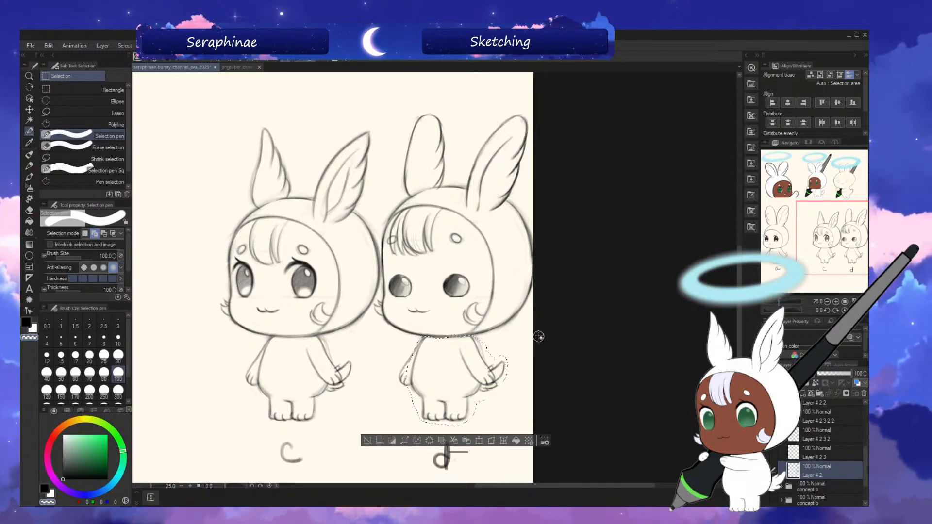
pyautogui.click(494, 441)
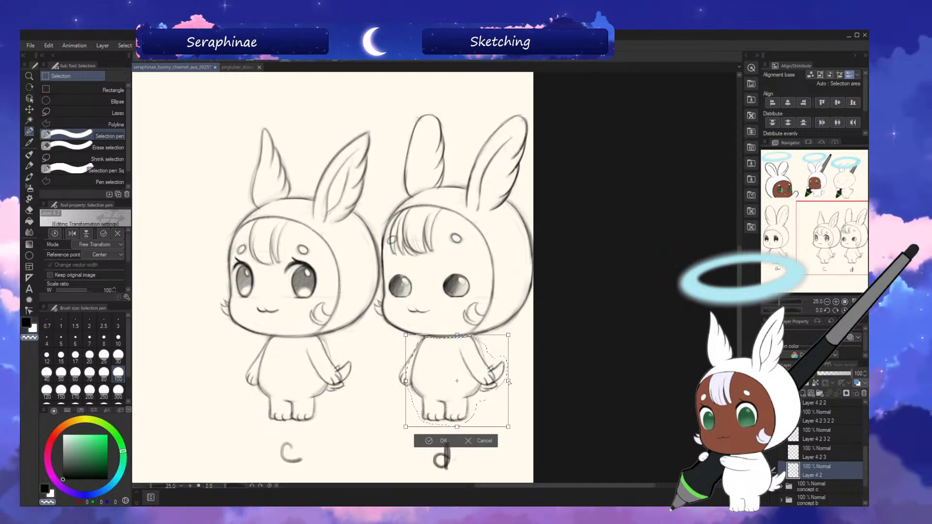
pyautogui.moveTo(507, 382); pyautogui.dragTo(501, 383)
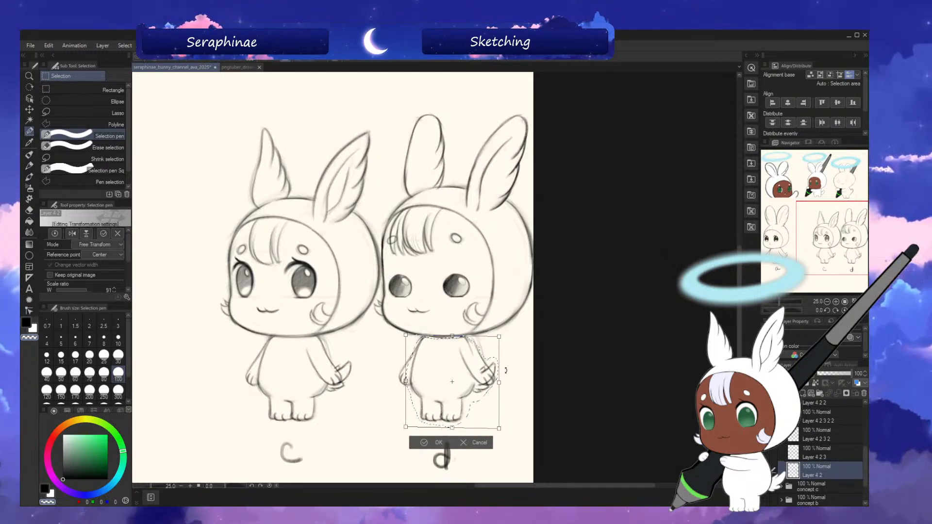
pyautogui.click(436, 443)
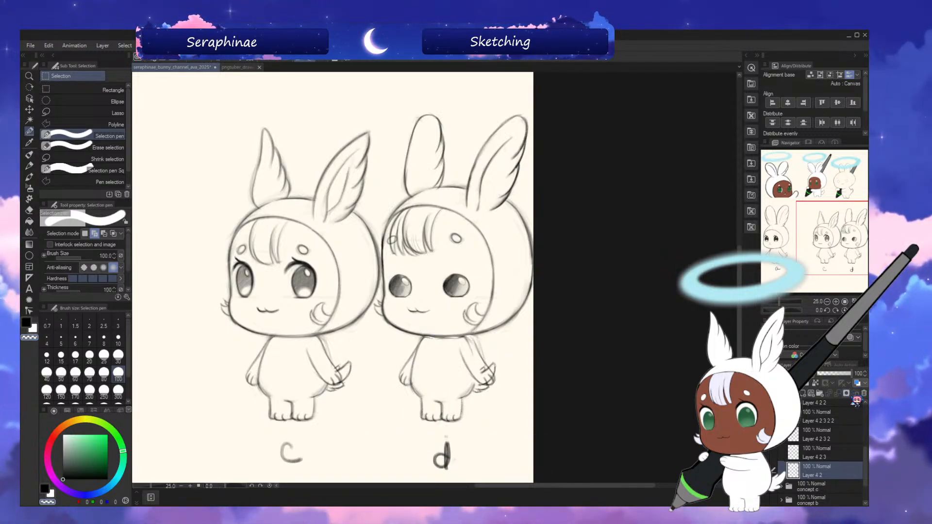
# - Select Layer 6 2, identify it as bunny d's arms by hiding and showing it, and move the arms inward to the body
pyautogui.moveTo(865, 456); pyautogui.dragTo(864, 433)
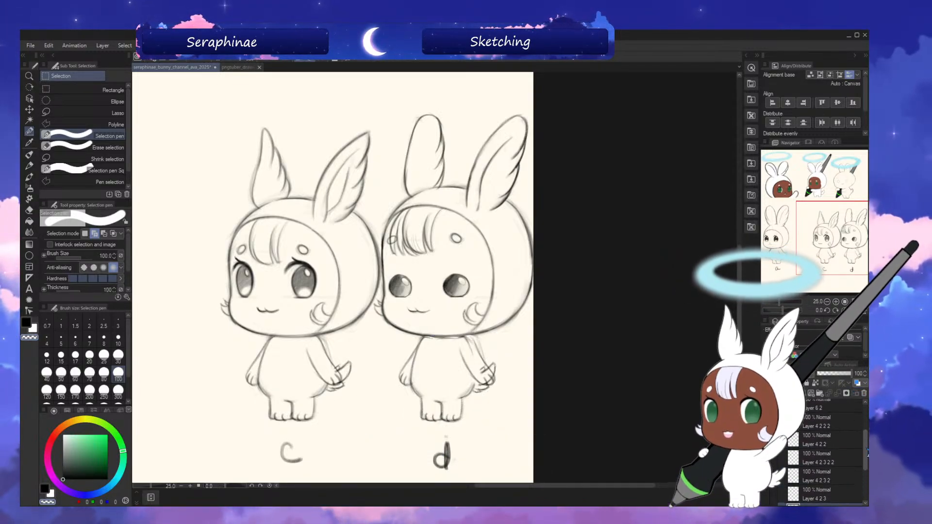
pyautogui.click(825, 422)
pyautogui.click(765, 421)
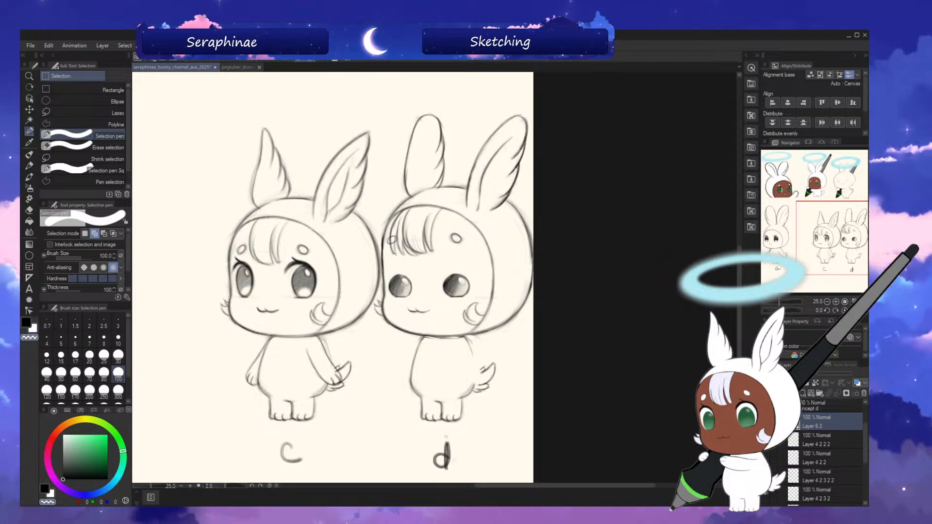
pyautogui.click(764, 422)
pyautogui.click(765, 422)
pyautogui.click(765, 422)
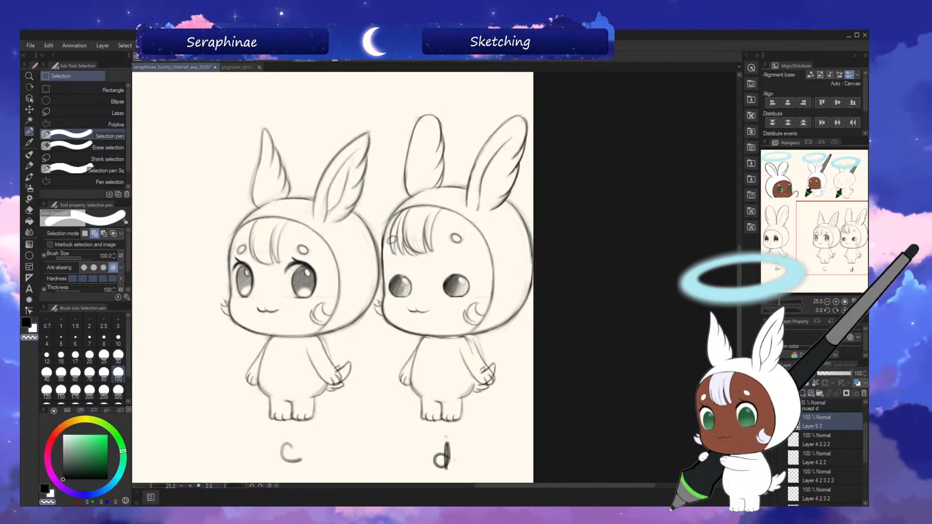
pyautogui.click(29, 109)
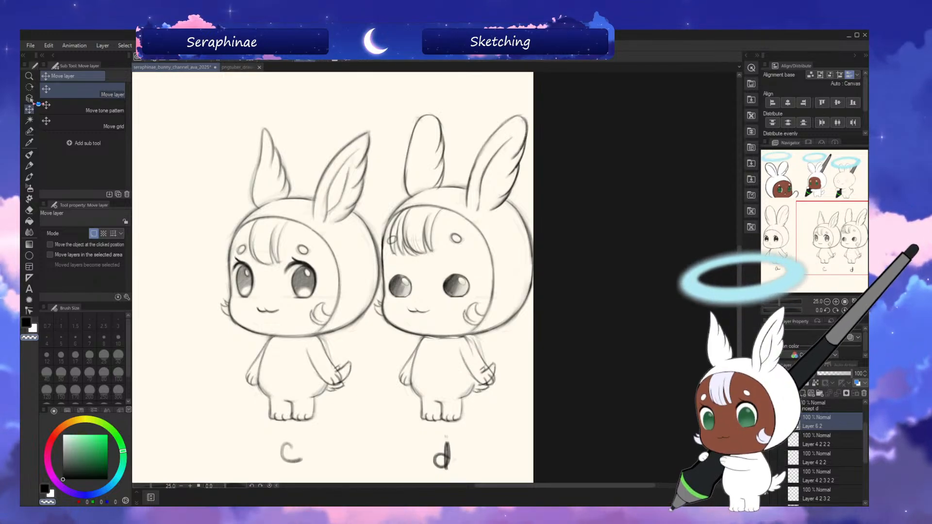
pyautogui.moveTo(492, 383); pyautogui.dragTo(488, 381)
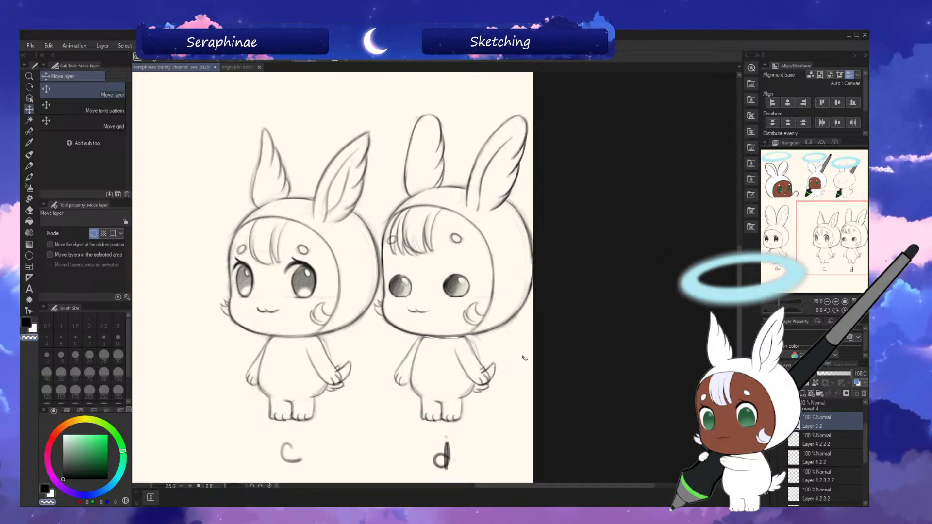
# - On Layer 4 2, repair bunny d's chin line above the neck with the brush at size 30
pyautogui.moveTo(864, 440); pyautogui.dragTo(864, 467)
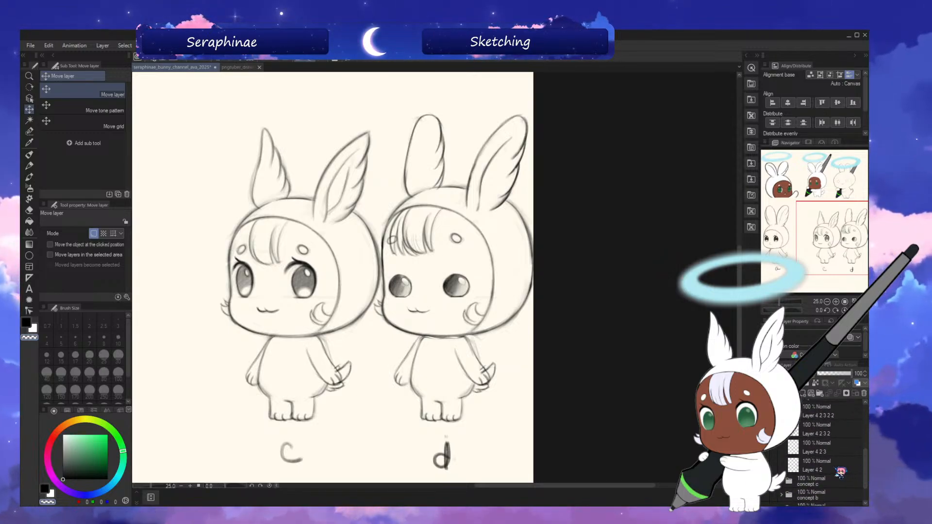
pyautogui.click(835, 467)
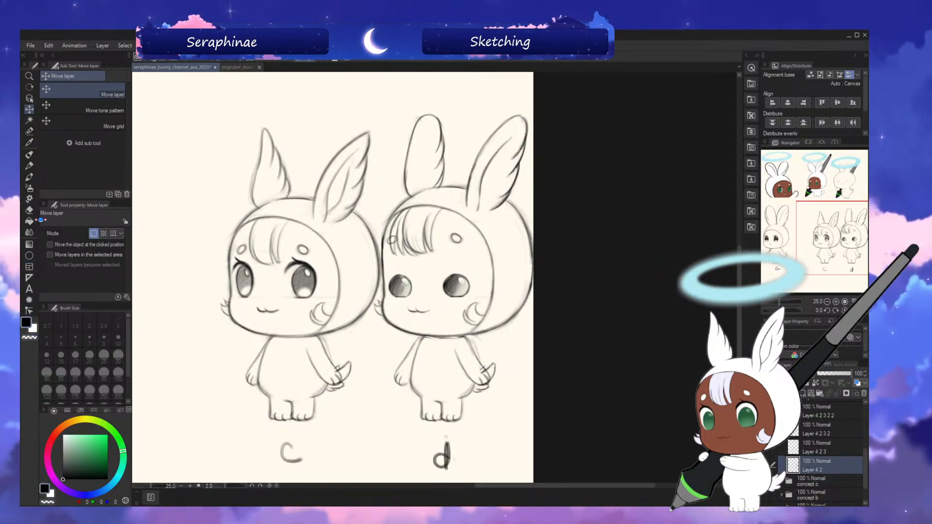
pyautogui.click(29, 177)
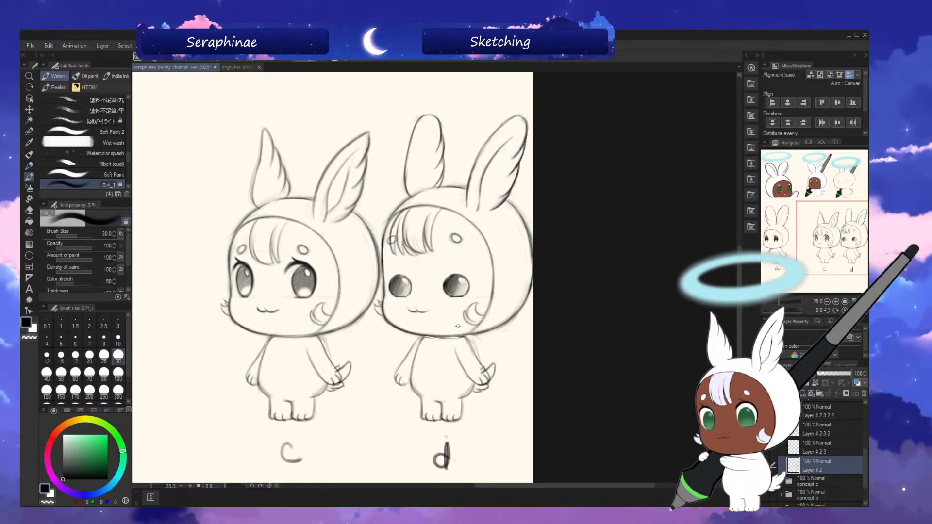
pyautogui.scroll(2, 467, 339)
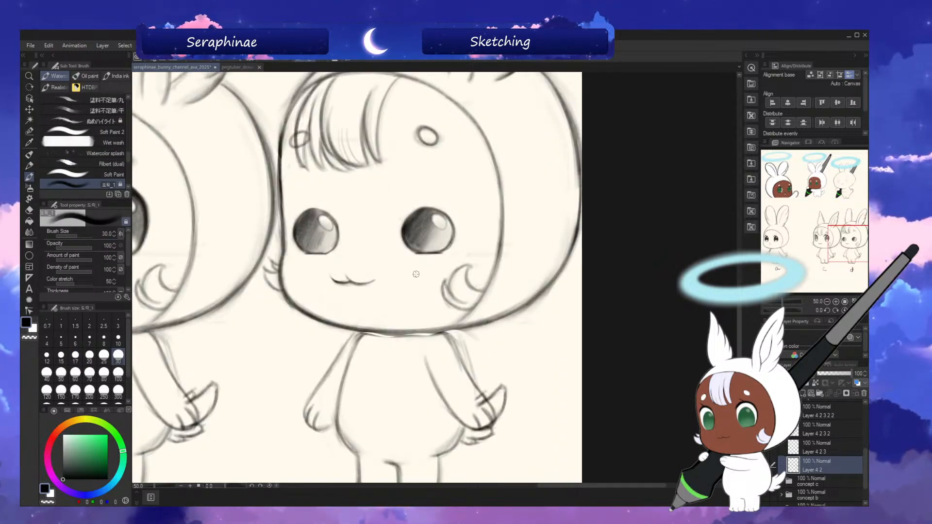
pyautogui.moveTo(443, 336); pyautogui.dragTo(362, 335)
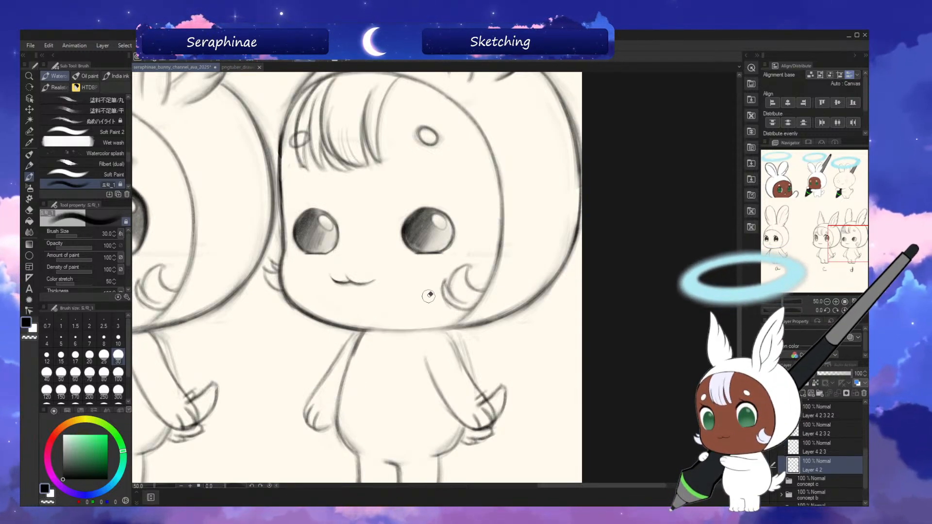
# - Touch up the lines where bunny d's chin meets the shoulders and body with the brush at size 25, rotating the canvas as needed
pyautogui.press('^')
pyautogui.press('^')
pyautogui.press('^')
pyautogui.press('^')
pyautogui.press('^')
pyautogui.press('^')
pyautogui.press('^')
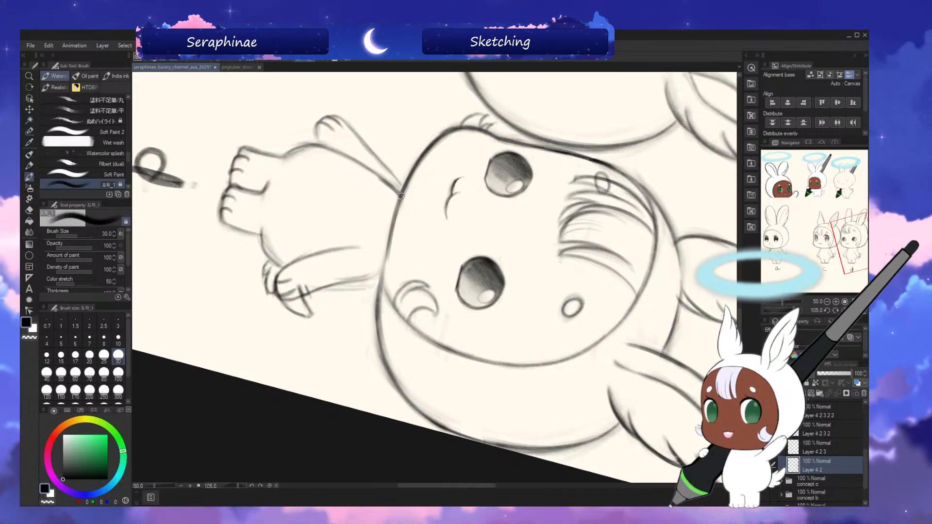
pyautogui.press('[')
pyautogui.press('-')
pyautogui.press('-')
pyautogui.press('-')
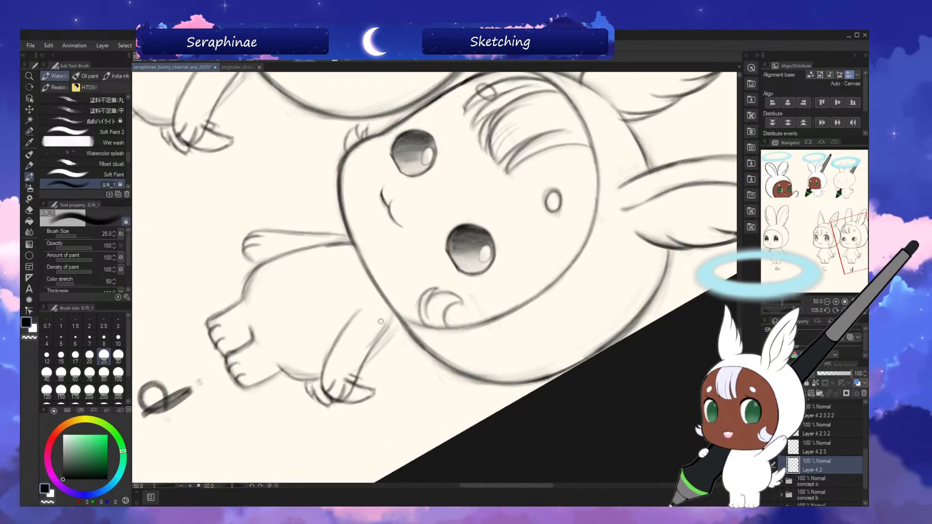
pyautogui.press('-')
pyautogui.press('-')
pyautogui.press('-')
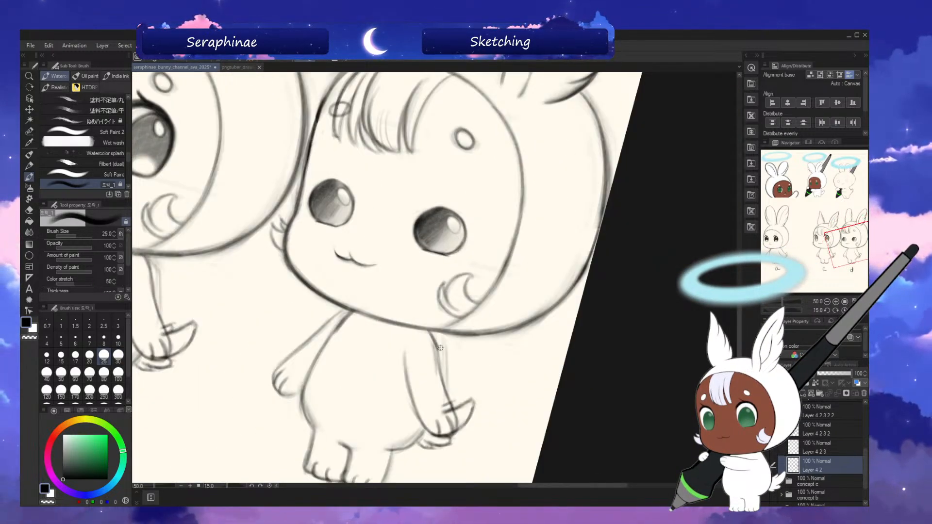
pyautogui.press('-')
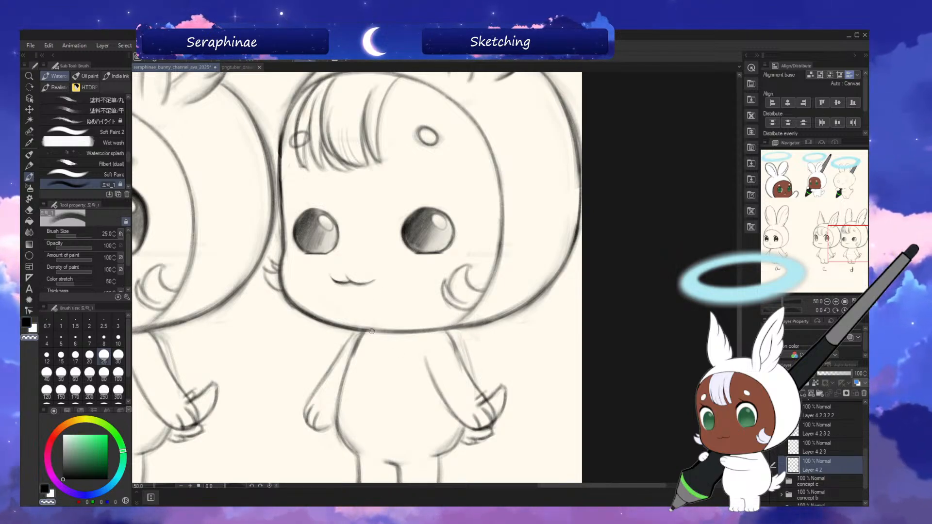
pyautogui.moveTo(360, 343); pyautogui.dragTo(353, 371)
pyautogui.press('c')
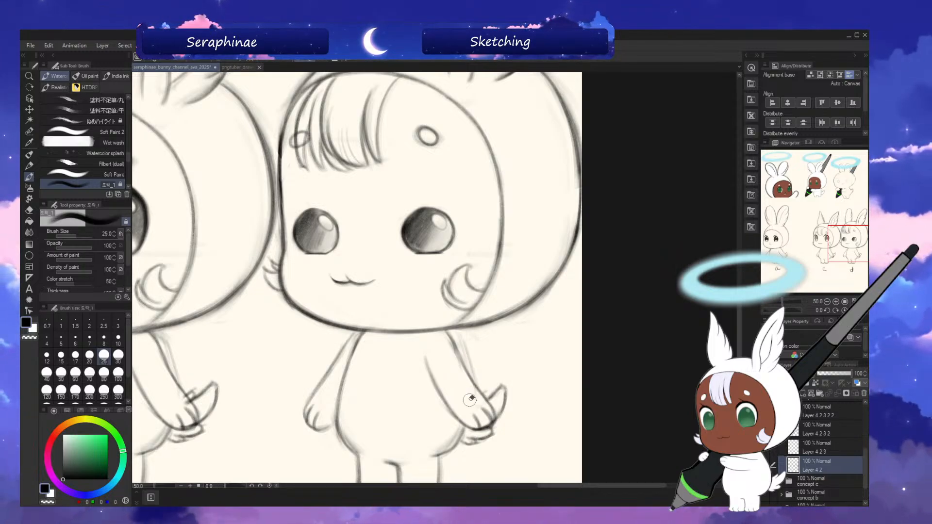
# - Review bunny d against the other concepts on the whole sheet, and examine its face up close
pyautogui.hotkey('ctrl', '0')
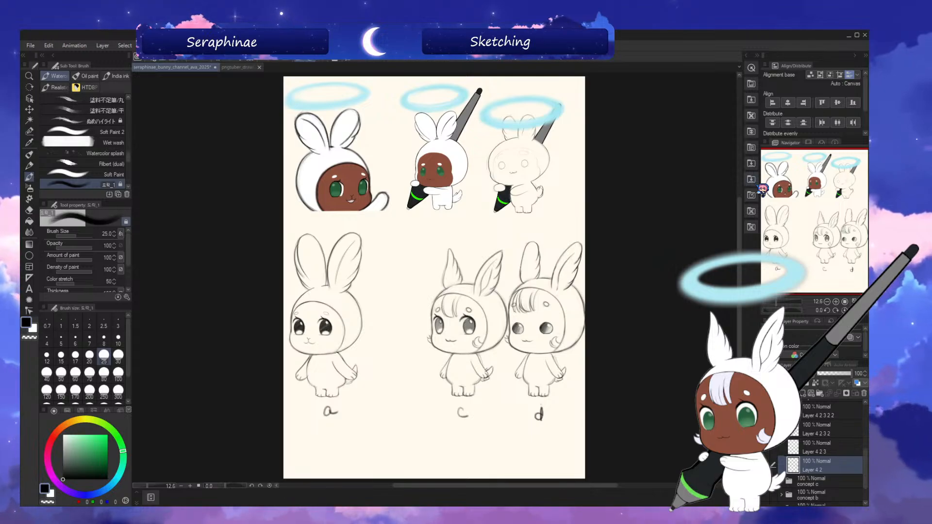
pyautogui.moveTo(741, 262); pyautogui.dragTo(742, 264)
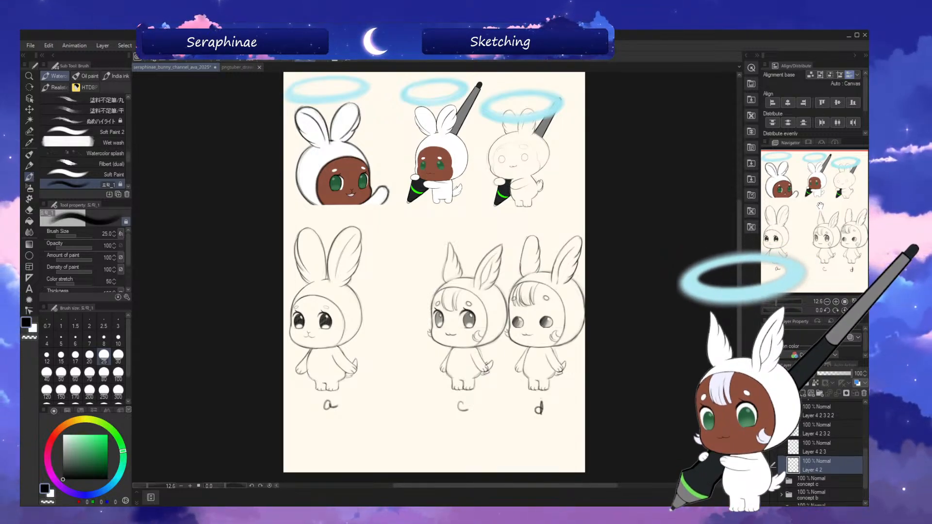
pyautogui.hotkey('ctrl', '+')
pyautogui.moveTo(817, 243); pyautogui.dragTo(844, 256)
pyautogui.hotkey('ctrl', '+')
pyautogui.hotkey('ctrl', '+')
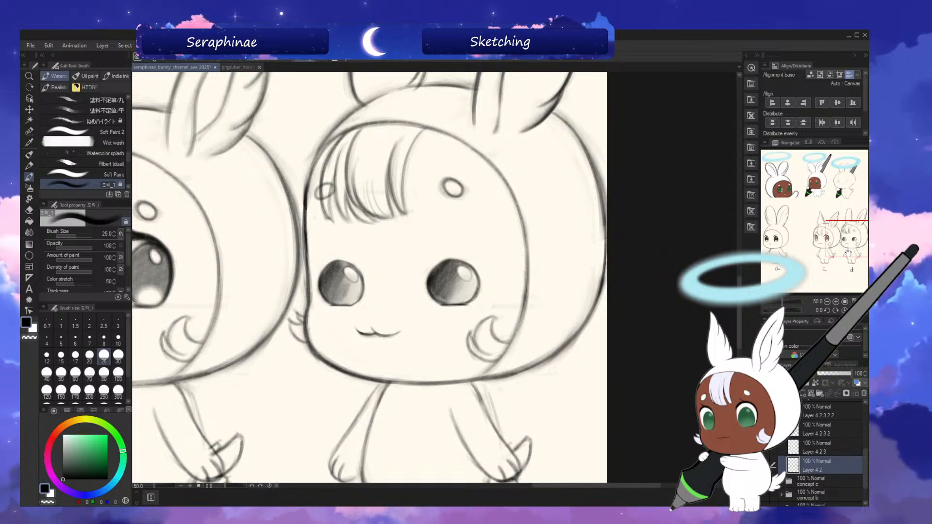
pyautogui.hotkey('ctrl', '-')
pyautogui.hotkey('ctrl', '+')
pyautogui.hotkey('ctrl', '+')
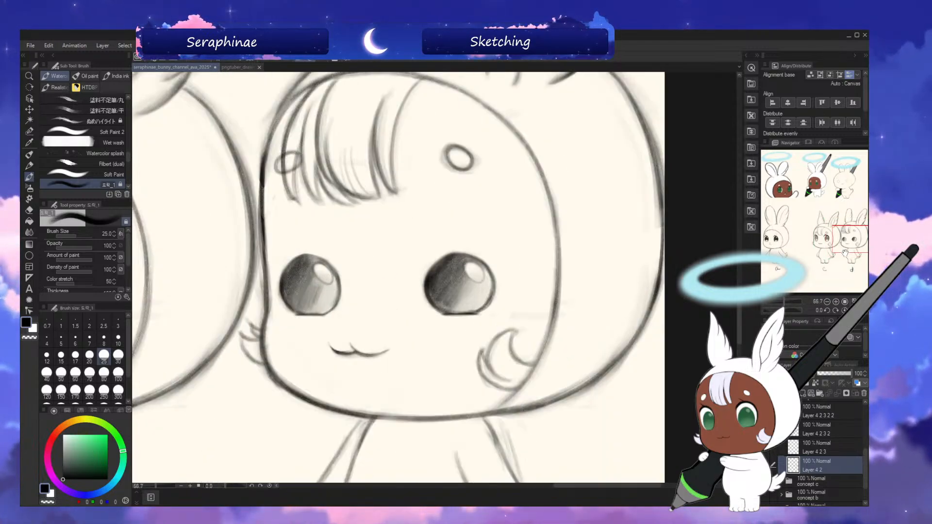
pyautogui.moveTo(847, 250); pyautogui.dragTo(845, 248)
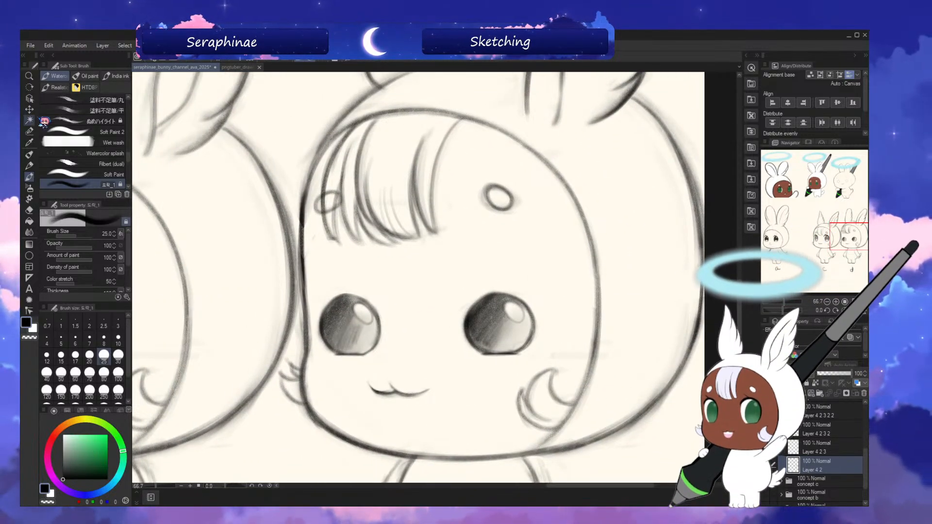
# - Select both of bunny d's oval eyebrows with the Selection pen at size 25, lower them to between fringe and eyes, and check the face mirrored
pyautogui.press('m')
pyautogui.moveTo(499, 192); pyautogui.dragTo(508, 206)
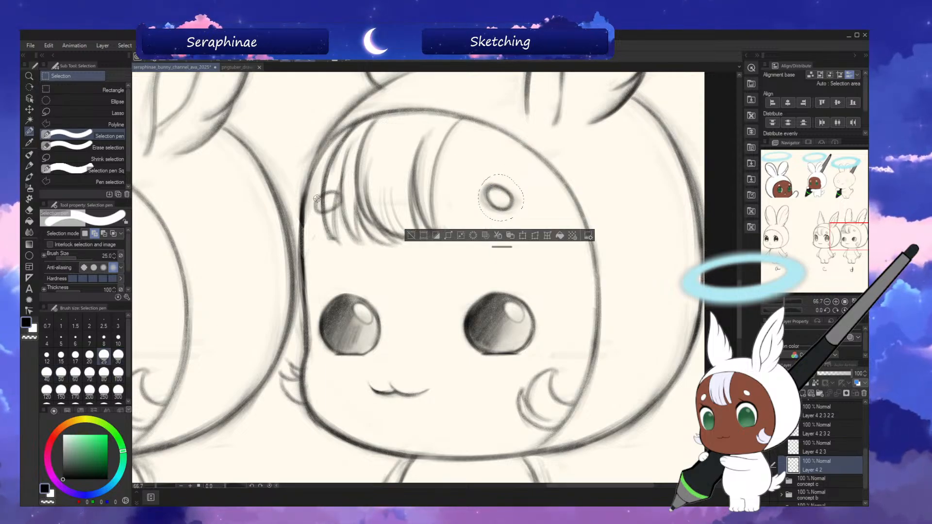
pyautogui.moveTo(316, 195)
pyautogui.mouseDown()
pyautogui.moveTo(329, 192)
pyautogui.moveTo(331, 211)
pyautogui.mouseUp()
pyautogui.moveTo(337, 212); pyautogui.dragTo(337, 211)
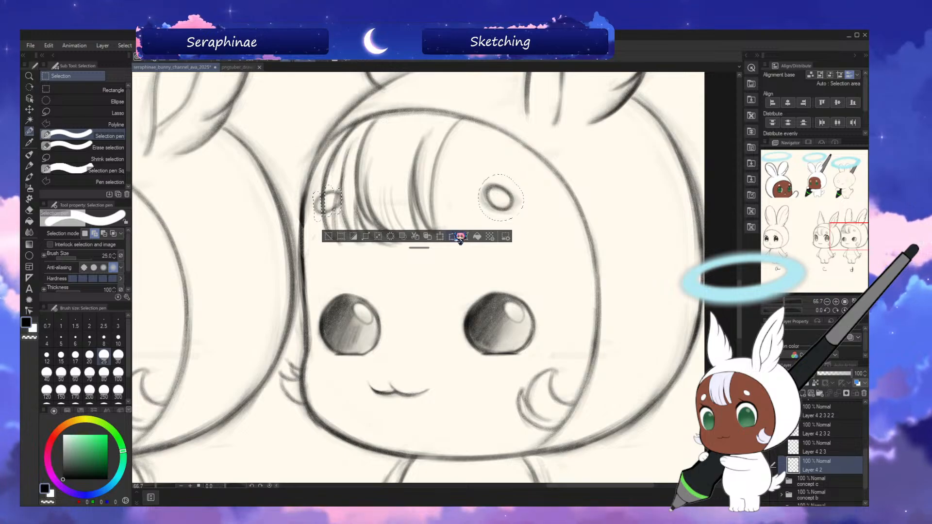
pyautogui.click(443, 238)
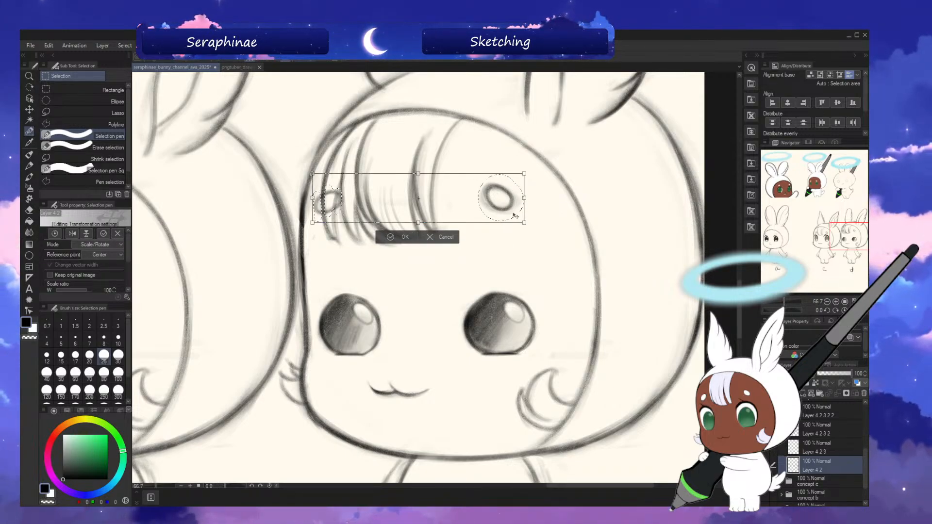
pyautogui.moveTo(516, 215); pyautogui.dragTo(527, 292)
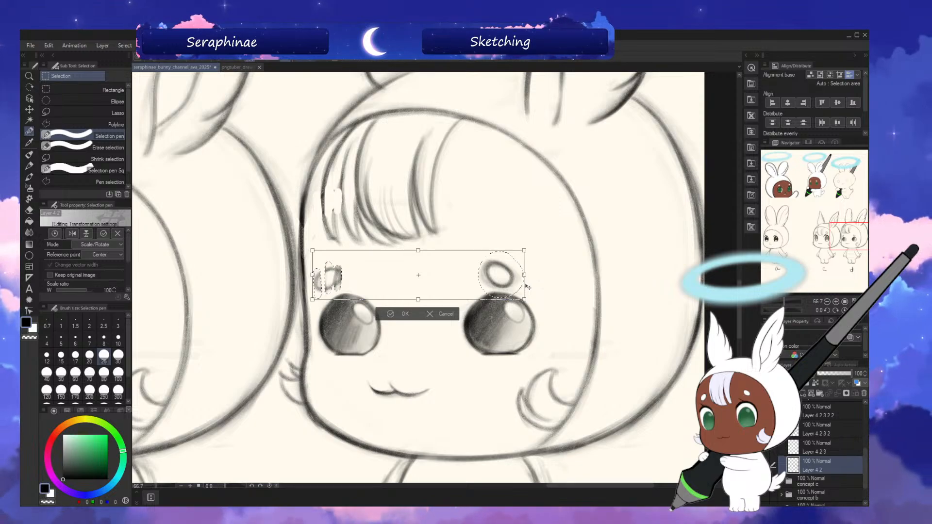
pyautogui.press('h')
pyautogui.press('h')
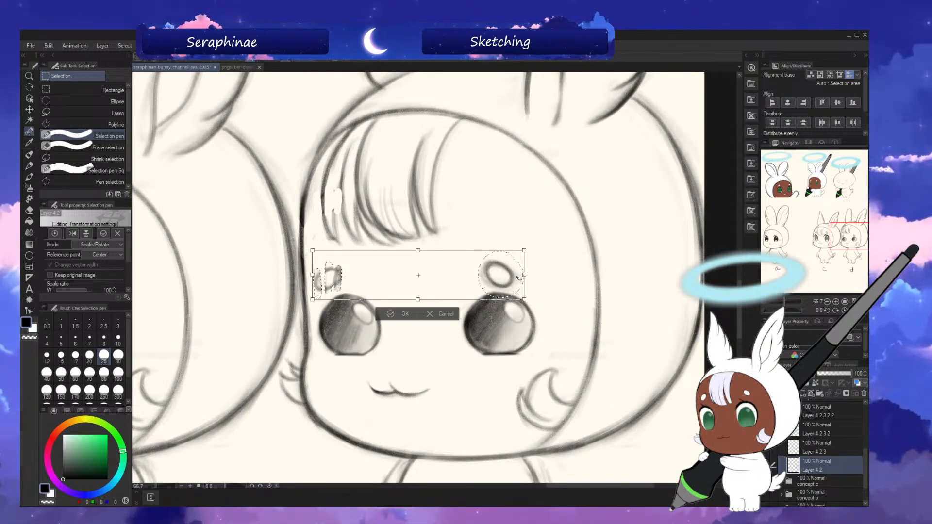
pyautogui.moveTo(518, 278); pyautogui.dragTo(519, 261)
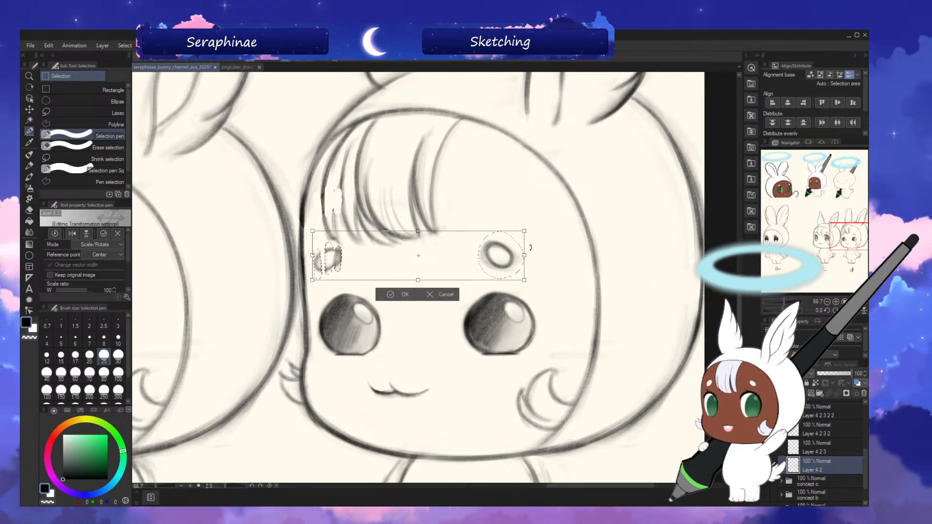
pyautogui.click(407, 295)
pyautogui.press('h')
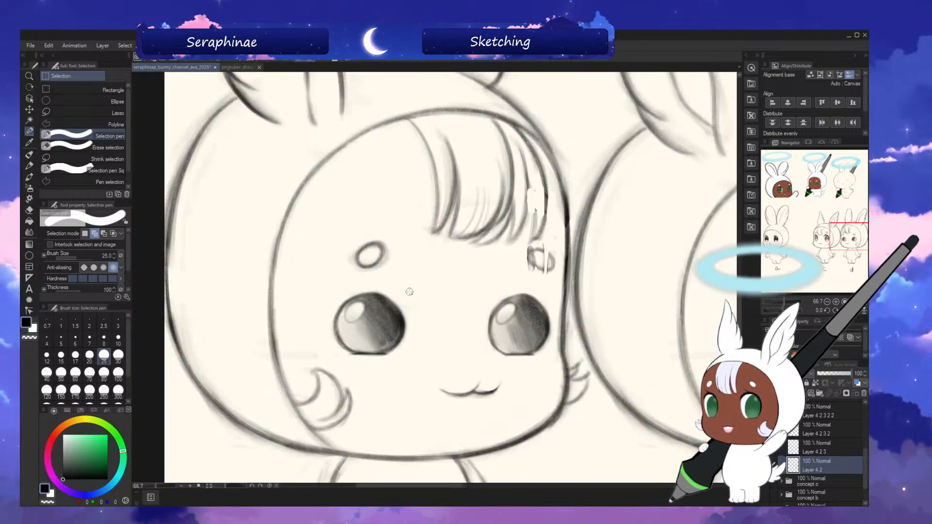
pyautogui.press('h')
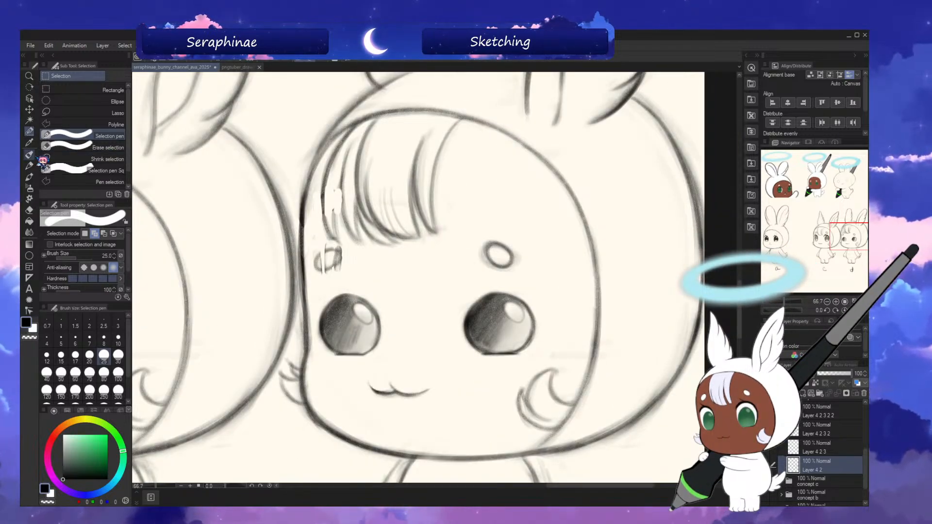
# - Redraw the broken outer fringe strands and the damaged eyebrow below them on bunny d, reducing the brush from size 30 to 15
pyautogui.click(29, 177)
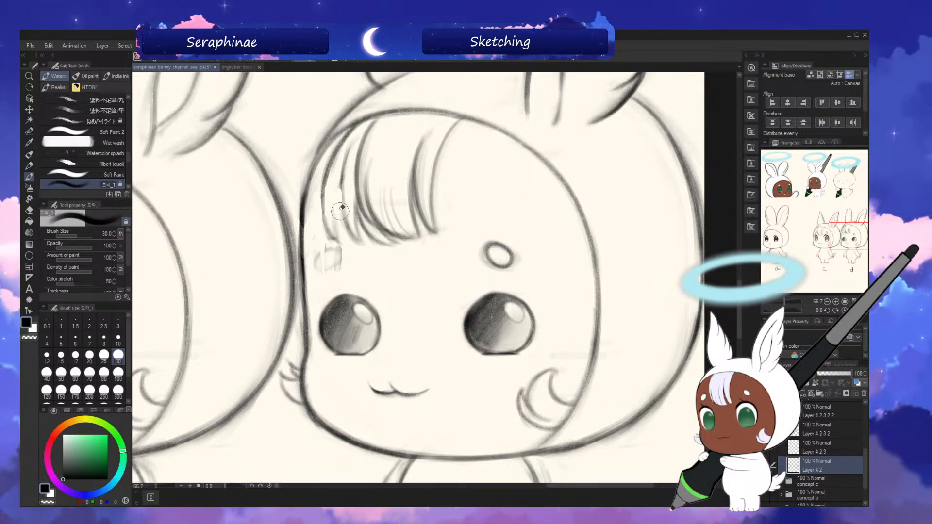
pyautogui.moveTo(342, 162); pyautogui.dragTo(322, 221)
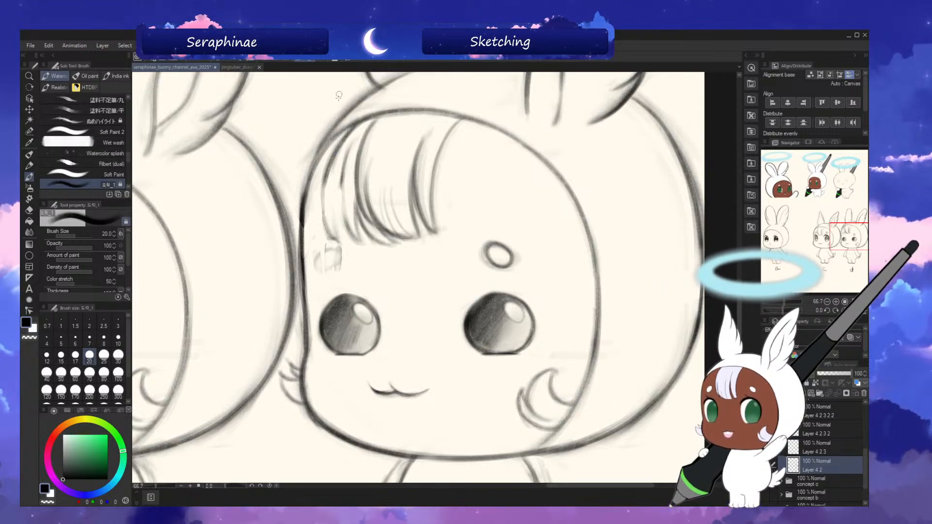
pyautogui.press('[')
pyautogui.press('[')
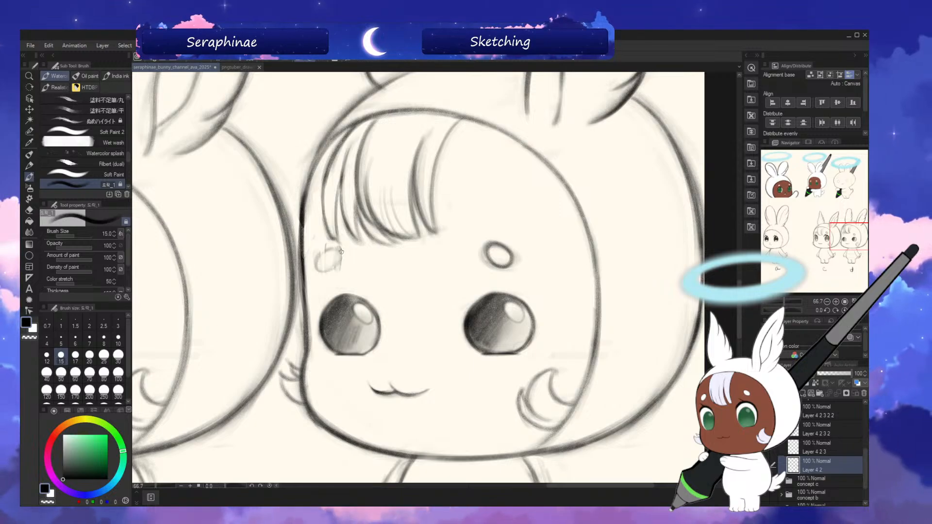
pyautogui.moveTo(335, 248); pyautogui.dragTo(337, 250)
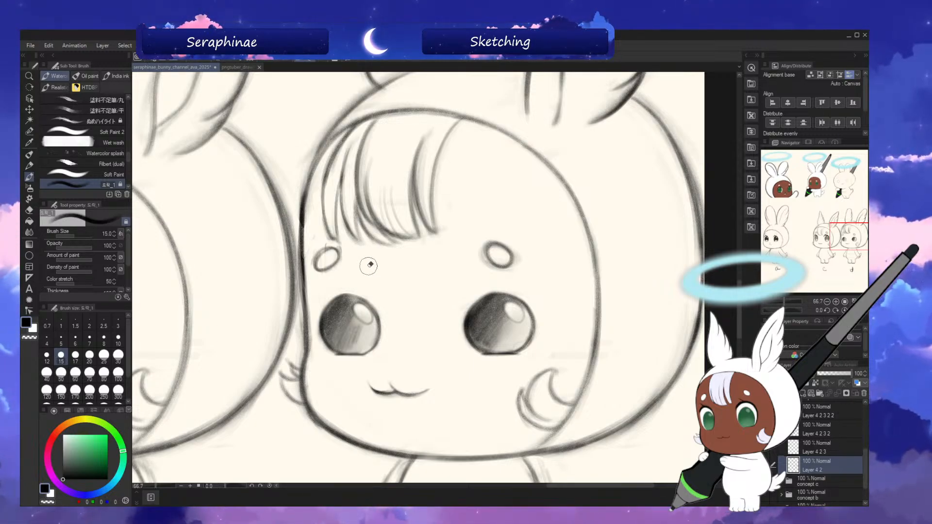
pyautogui.press('h')
pyautogui.press('h')
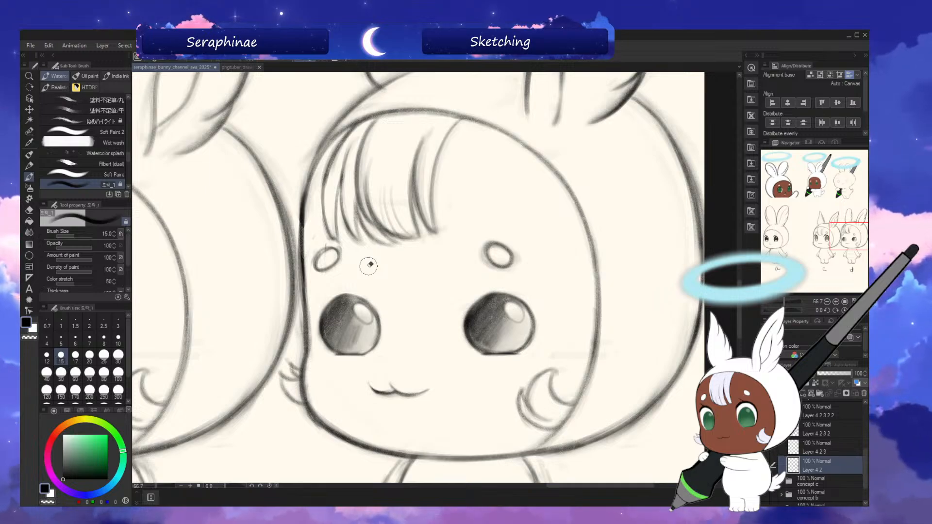
# - Cut both of bunny d's oval eyebrows onto their own hidden layer with the Selection pen at size 50, and erase the leftover marks on Layer 4 2
pyautogui.press('x')
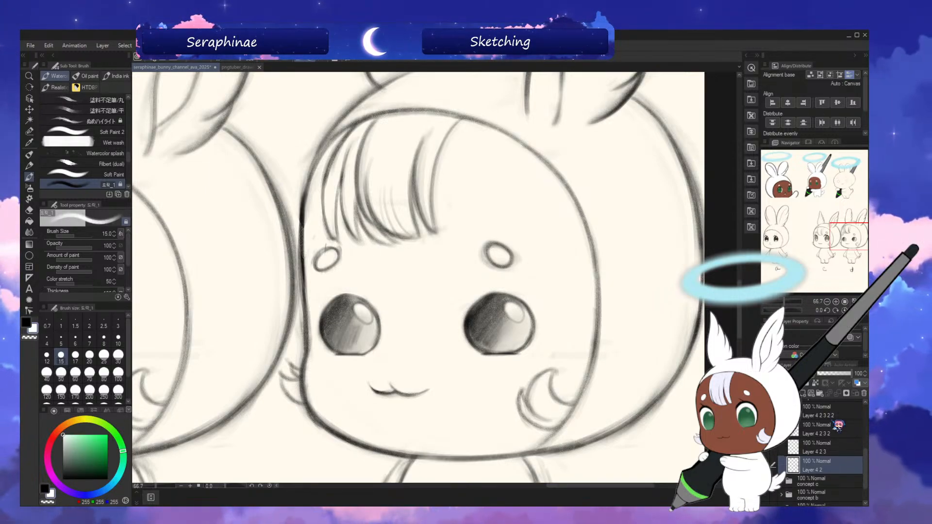
pyautogui.moveTo(865, 466); pyautogui.dragTo(864, 451)
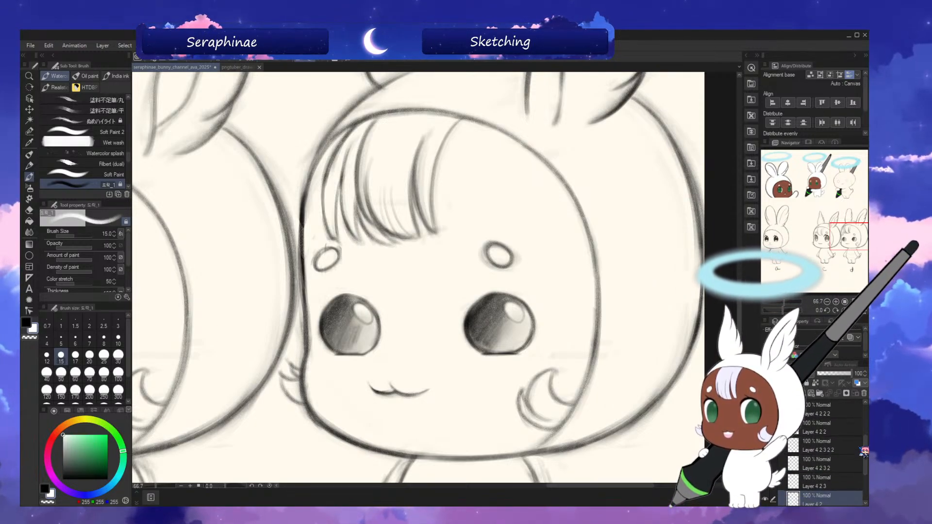
pyautogui.press('m')
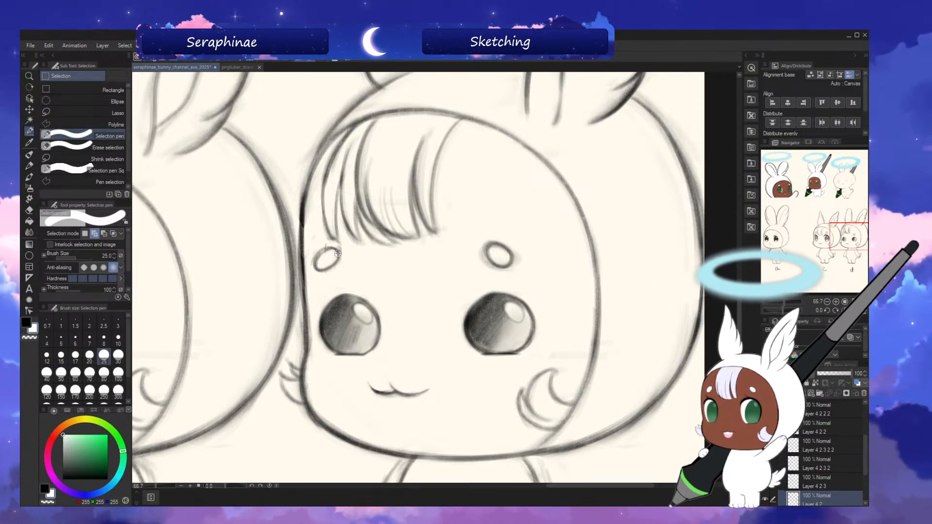
pyautogui.press(']')
pyautogui.press(']')
pyautogui.press(']')
pyautogui.moveTo(335, 252); pyautogui.dragTo(331, 268)
pyautogui.moveTo(503, 258)
pyautogui.mouseDown()
pyautogui.moveTo(492, 242)
pyautogui.moveTo(504, 253)
pyautogui.mouseUp()
pyautogui.moveTo(326, 252); pyautogui.dragTo(328, 266)
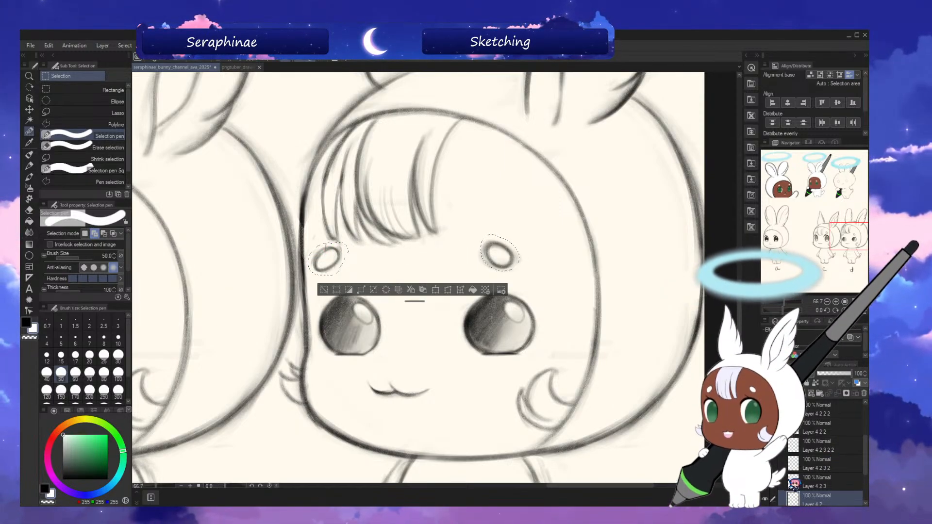
pyautogui.hotkey('ctrl', 'x')
pyautogui.hotkey('ctrl', 'v')
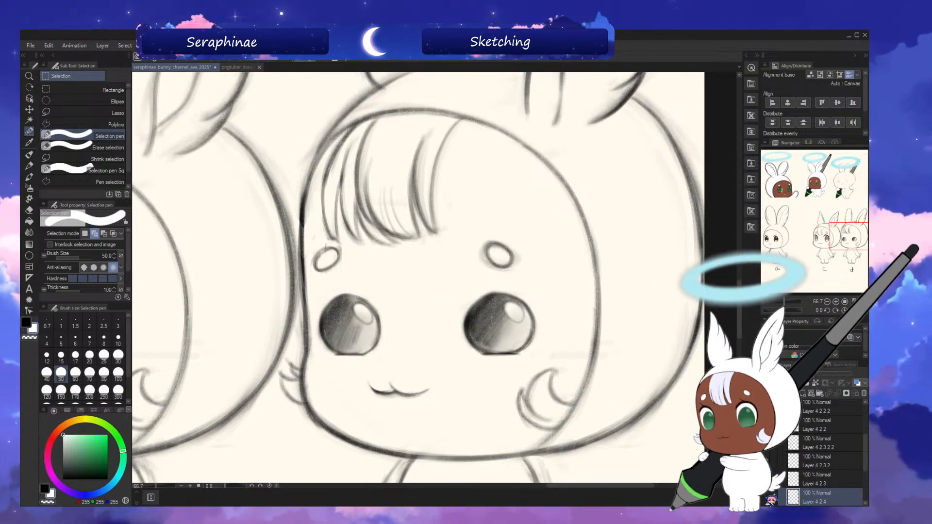
pyautogui.click(765, 497)
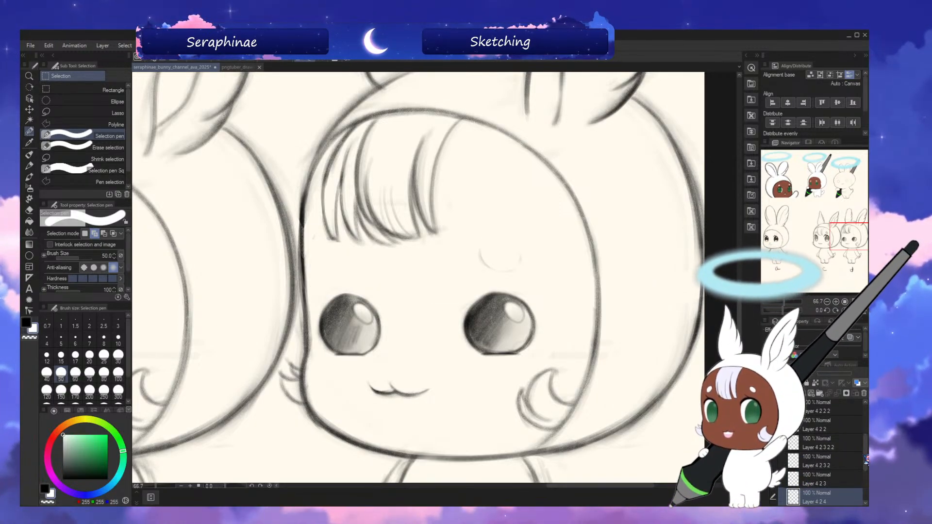
pyautogui.moveTo(867, 460); pyautogui.dragTo(867, 472)
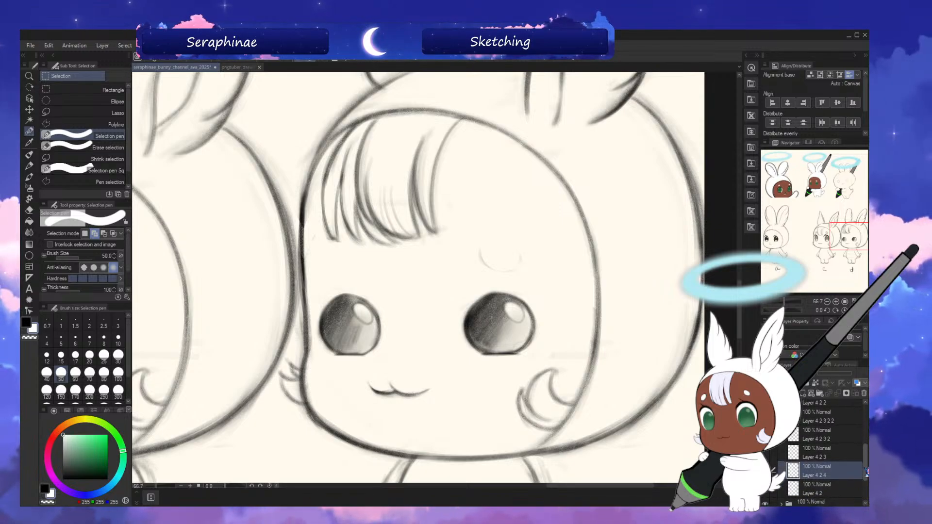
pyautogui.click(820, 487)
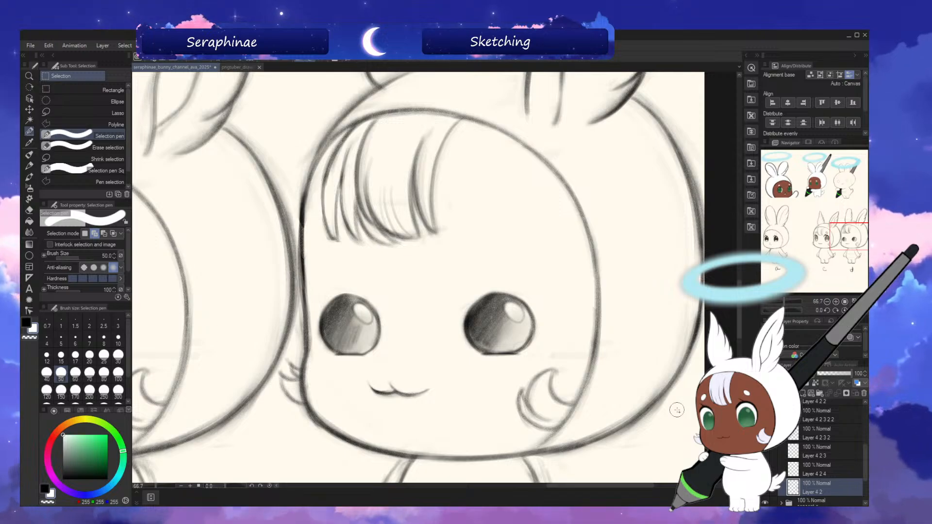
# - Sketch straight, inward-slanting angry eyebrows above both of bunny d's eyes in black with the brush at size 30
pyautogui.click(26, 322)
pyautogui.press('b')
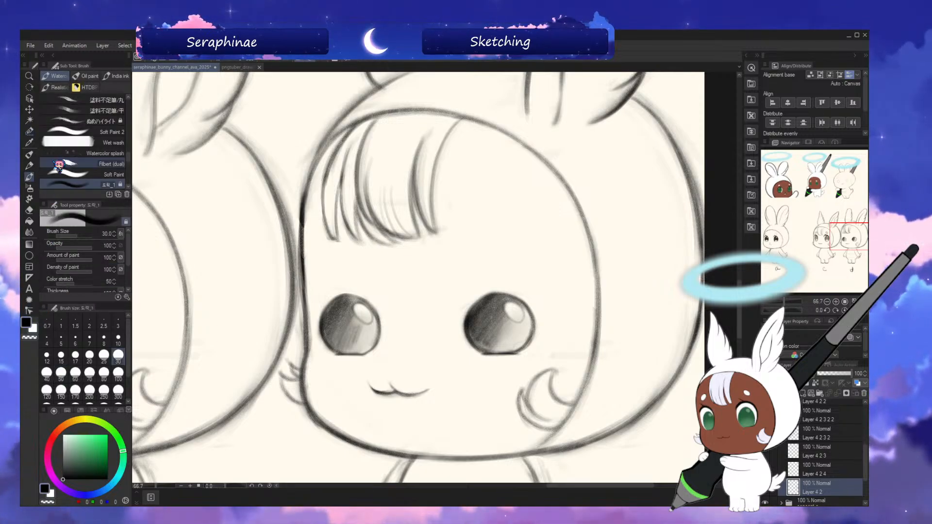
pyautogui.moveTo(463, 292); pyautogui.dragTo(529, 265)
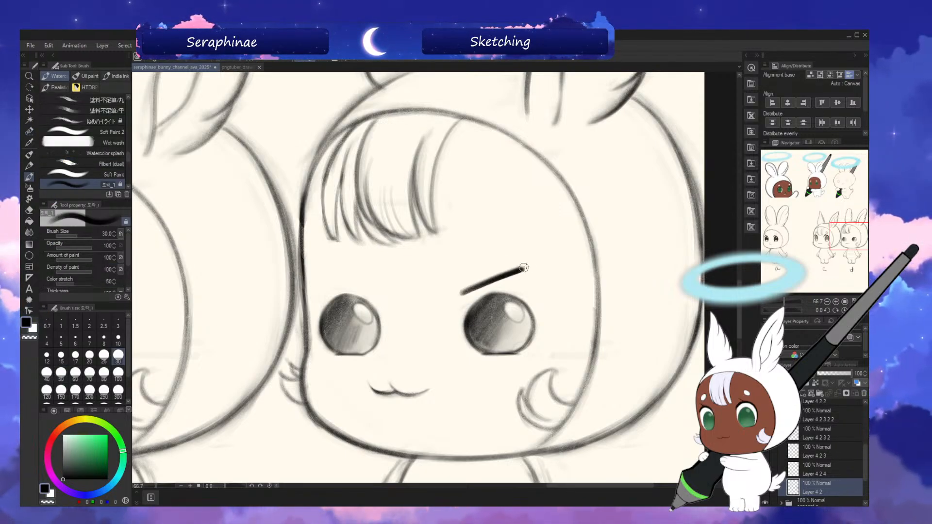
pyautogui.press('h')
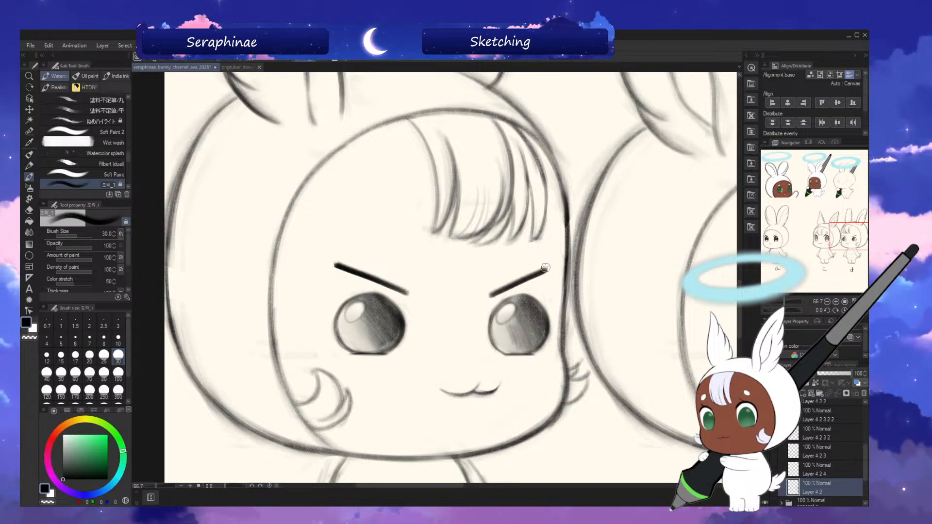
pyautogui.press('h')
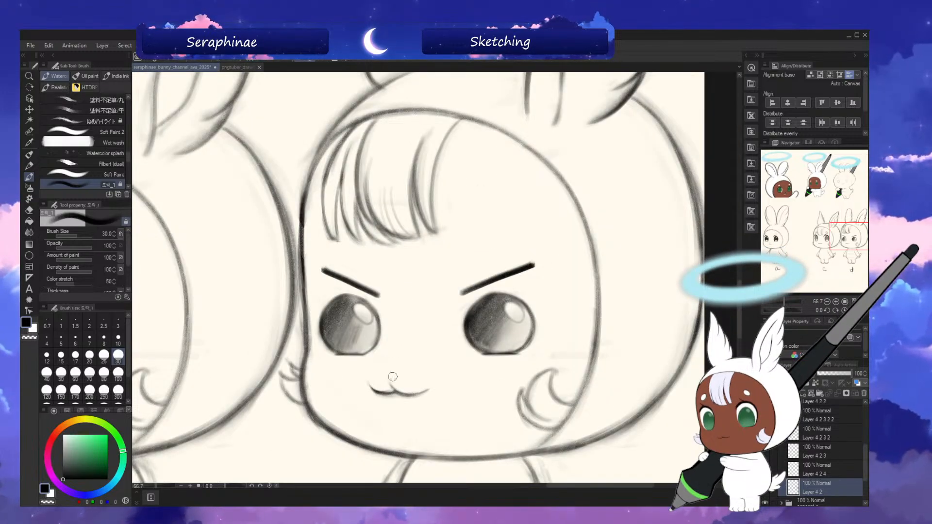
# - Draw a small open mouth with inner detail beneath bunny d's curved mouth line with the brush at size 17
pyautogui.press('[')
pyautogui.press('[')
pyautogui.press('[')
pyautogui.moveTo(378, 396); pyautogui.dragTo(383, 414)
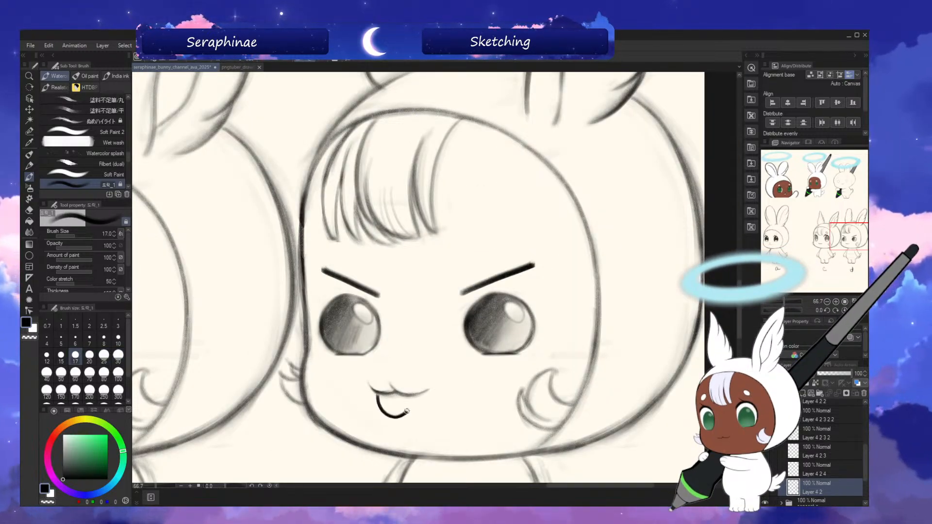
pyautogui.hotkey('ctrl', 'z')
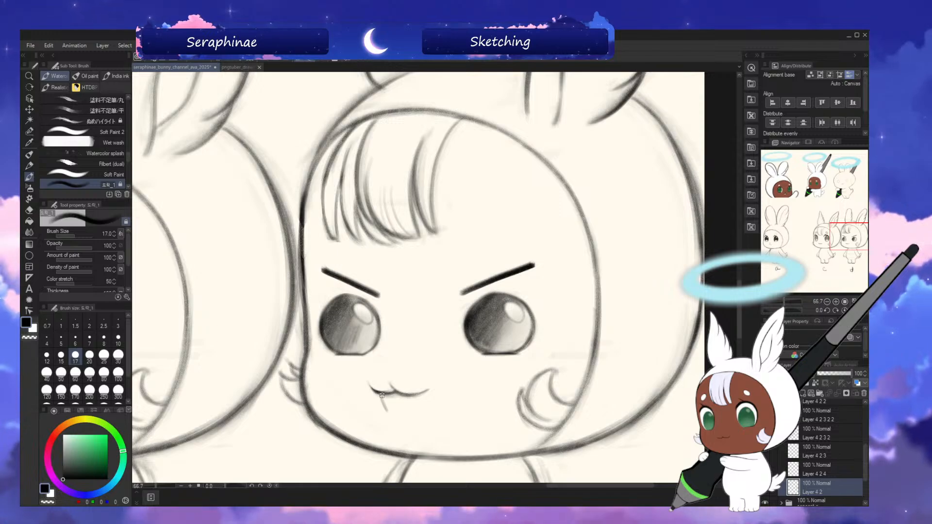
pyautogui.moveTo(418, 396); pyautogui.dragTo(394, 417)
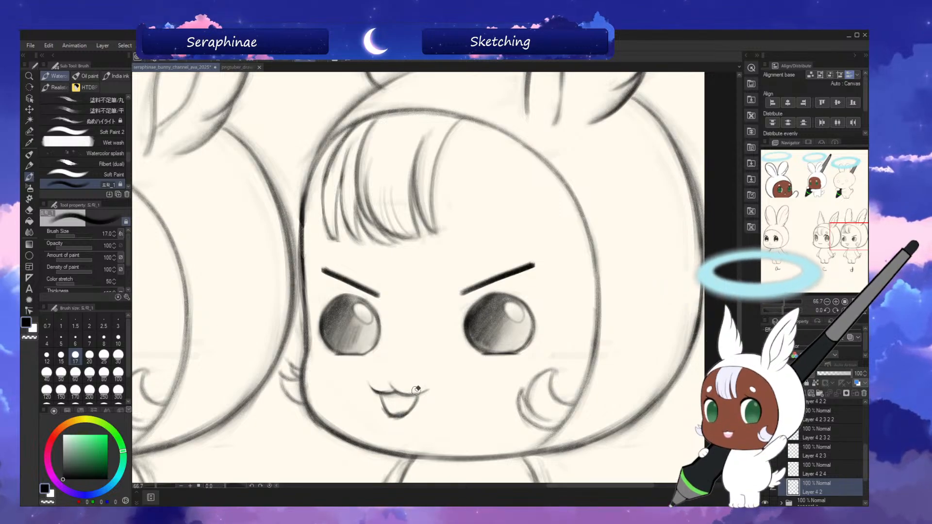
pyautogui.moveTo(387, 403); pyautogui.dragTo(403, 405)
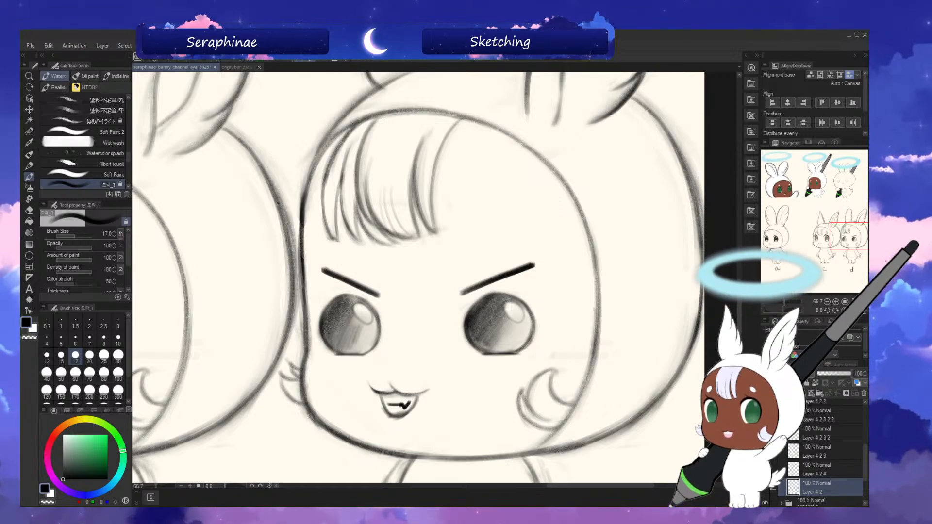
# - Thicken both of bunny d's slanted eyebrows with additional strokes at brush size 17, working on the far one in mirrored view
pyautogui.moveTo(740, 311); pyautogui.dragTo(740, 313)
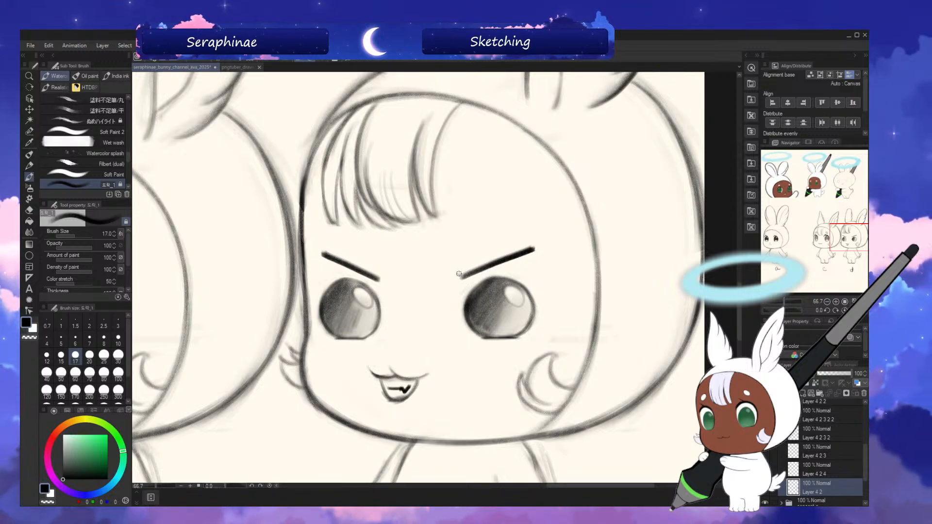
pyautogui.moveTo(458, 275); pyautogui.dragTo(542, 244)
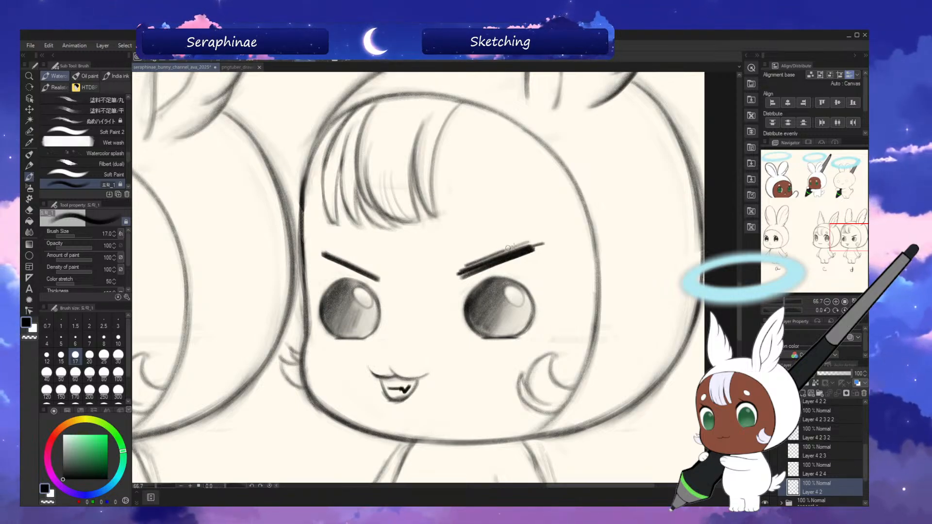
pyautogui.press('h')
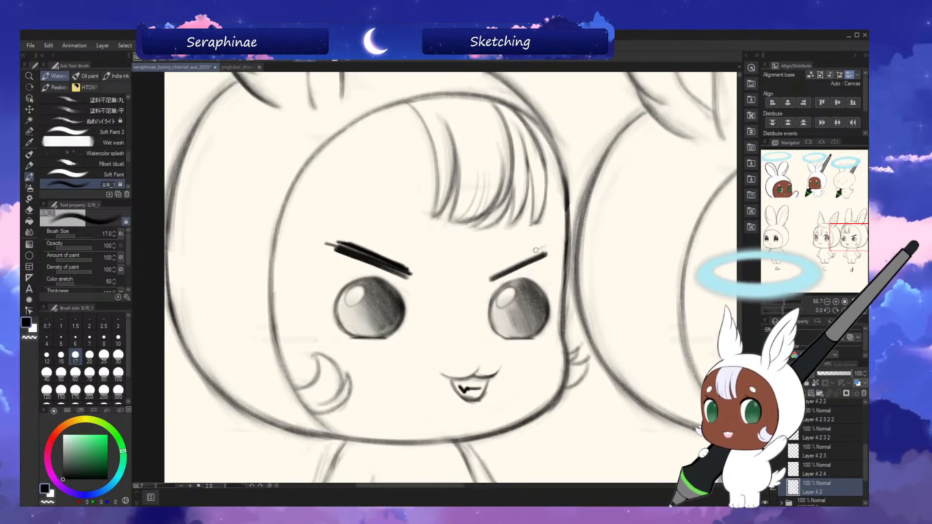
pyautogui.moveTo(486, 279); pyautogui.dragTo(546, 249)
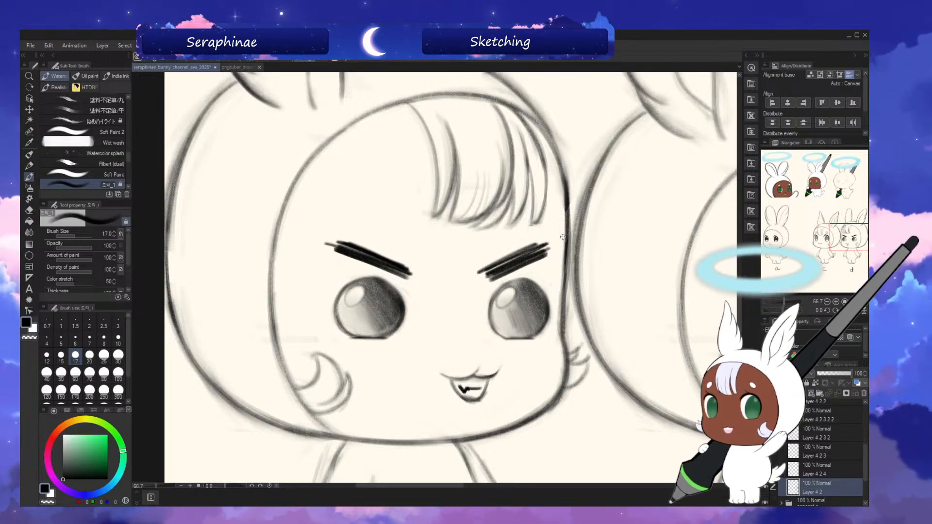
pyautogui.press('h')
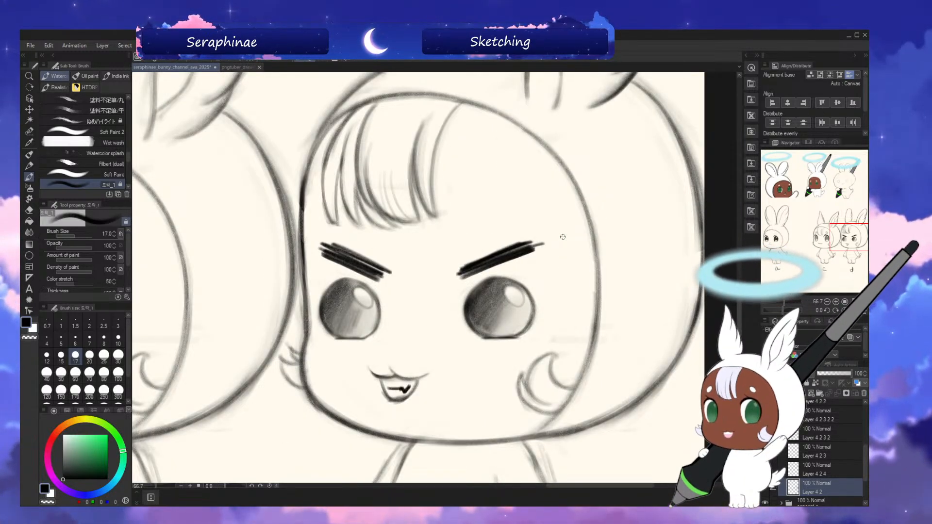
pyautogui.click(765, 488)
pyautogui.click(765, 488)
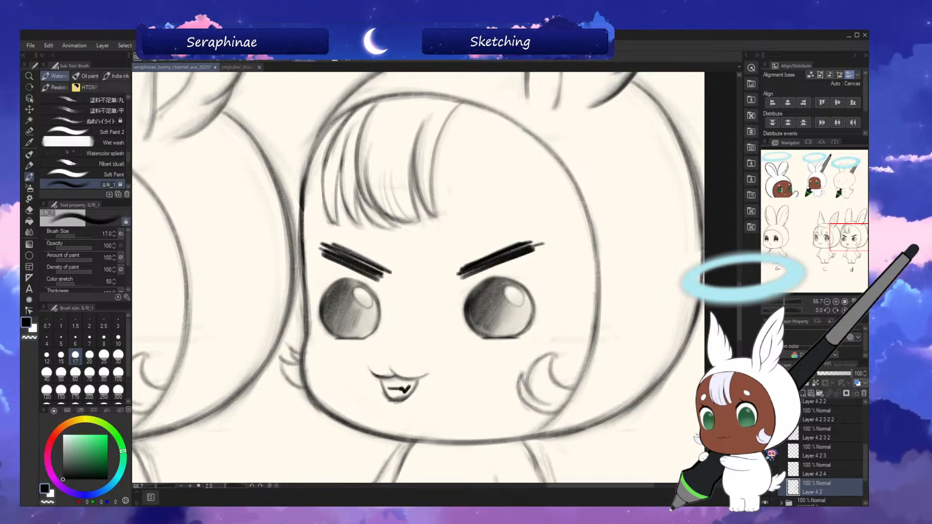
# - Undo all the slanted eyebrow strokes and the open mouth on bunny d
pyautogui.hotkey('ctrl', 'z')
pyautogui.hotkey('ctrl', 'z')
pyautogui.hotkey('ctrl', 'z')
pyautogui.hotkey('ctrl', 'z')
pyautogui.hotkey('ctrl', 'z')
pyautogui.hotkey('ctrl', 'z')
pyautogui.hotkey('ctrl', 'z')
pyautogui.hotkey('ctrl', 'z')
pyautogui.hotkey('ctrl', 'z')
pyautogui.hotkey('ctrl', 'z')
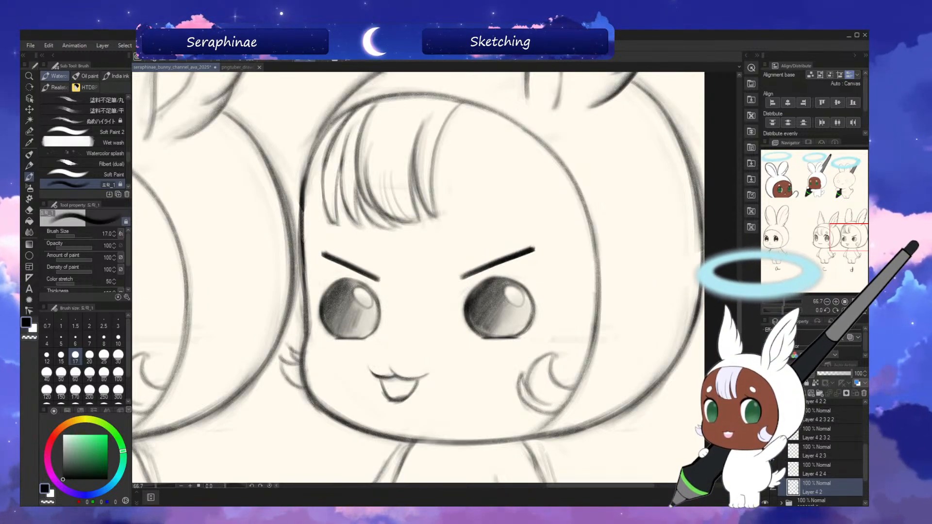
pyautogui.hotkey('ctrl', 'z')
pyautogui.hotkey('ctrl', 'z')
pyautogui.hotkey('ctrl', 'z')
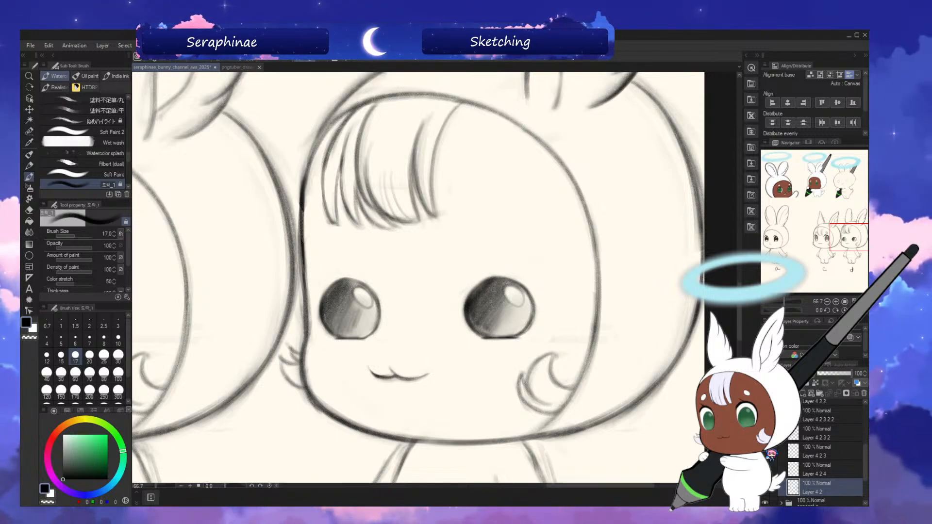
# - Show the oval eyebrow layer again, and review bunny d's face mirrored, on the whole sheet and up close
pyautogui.click(773, 469)
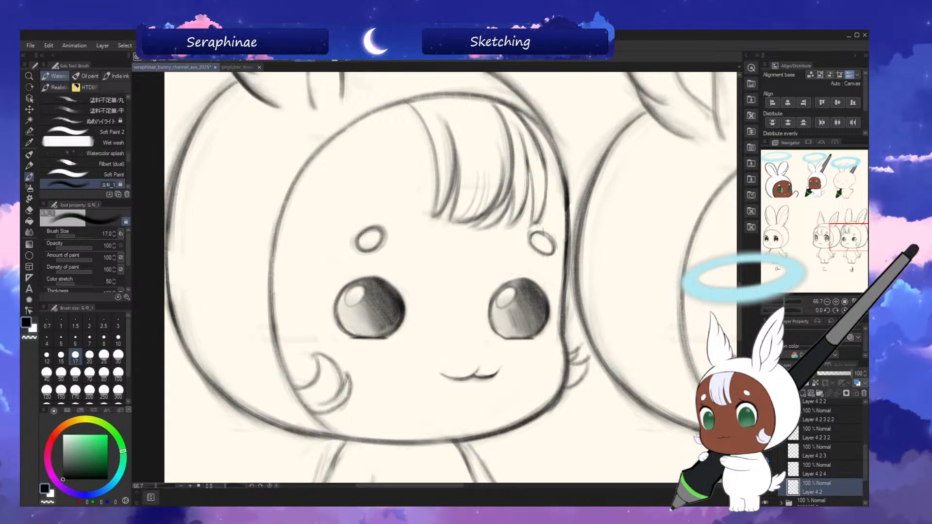
pyautogui.press('h')
pyautogui.hotkey('ctrl', '+')
pyautogui.hotkey('ctrl', '0')
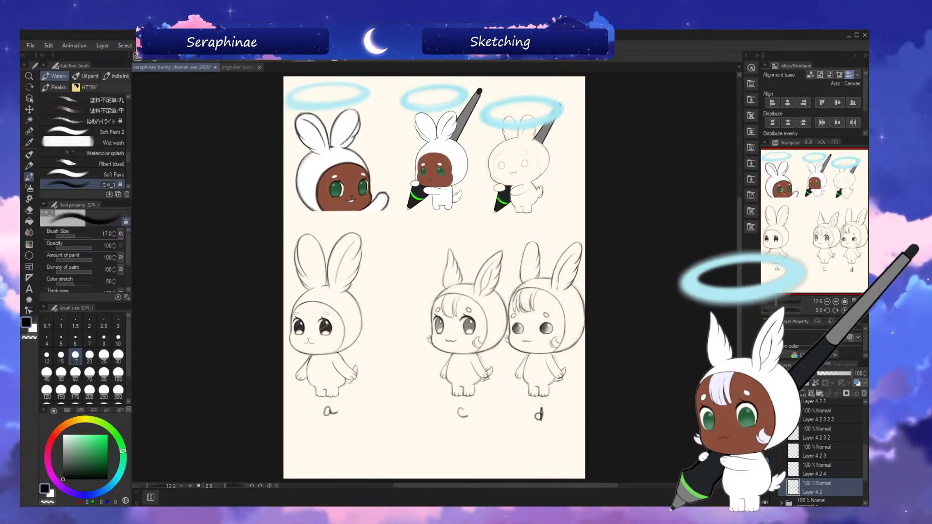
pyautogui.moveTo(776, 302); pyautogui.dragTo(782, 302)
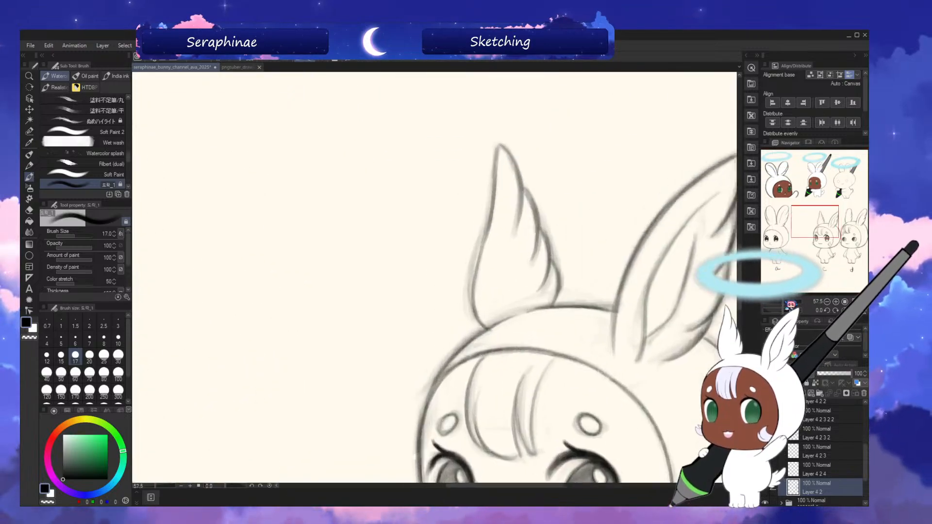
pyautogui.moveTo(809, 230); pyautogui.dragTo(848, 243)
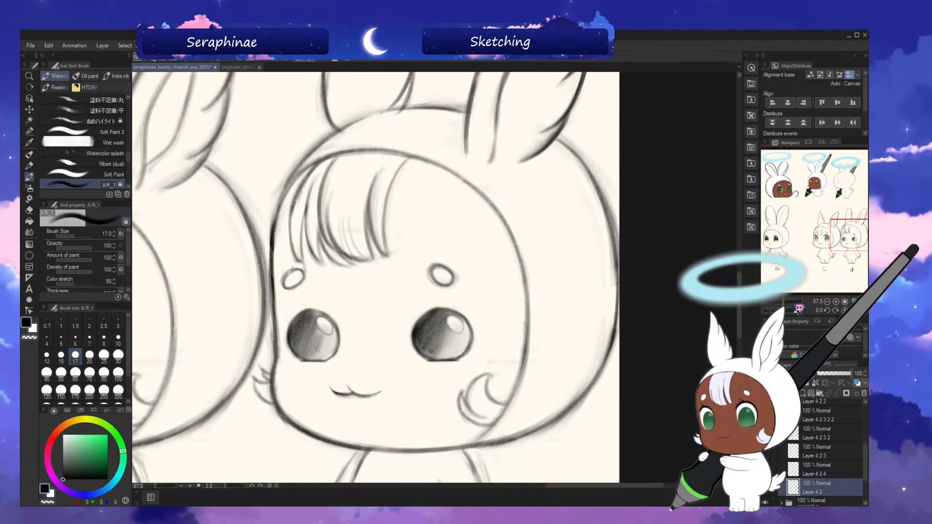
pyautogui.moveTo(784, 302); pyautogui.dragTo(786, 302)
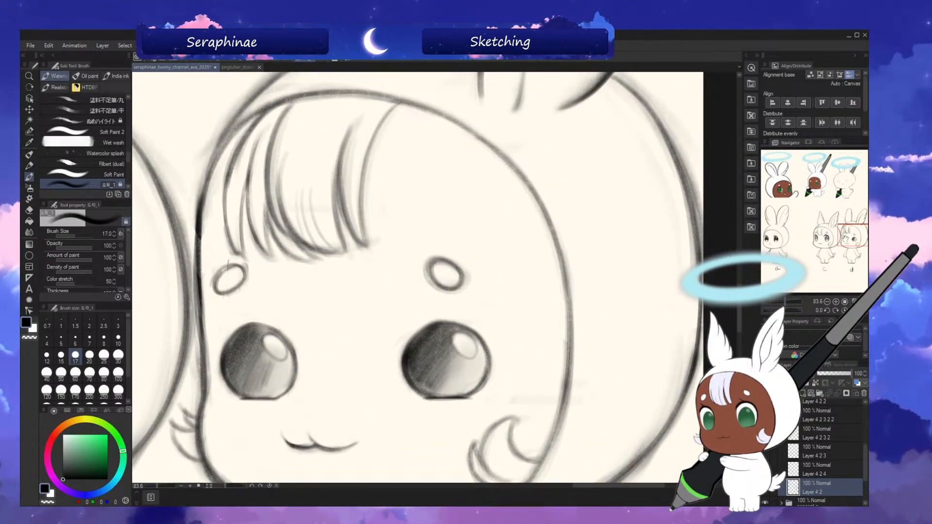
pyautogui.moveTo(845, 238); pyautogui.dragTo(848, 241)
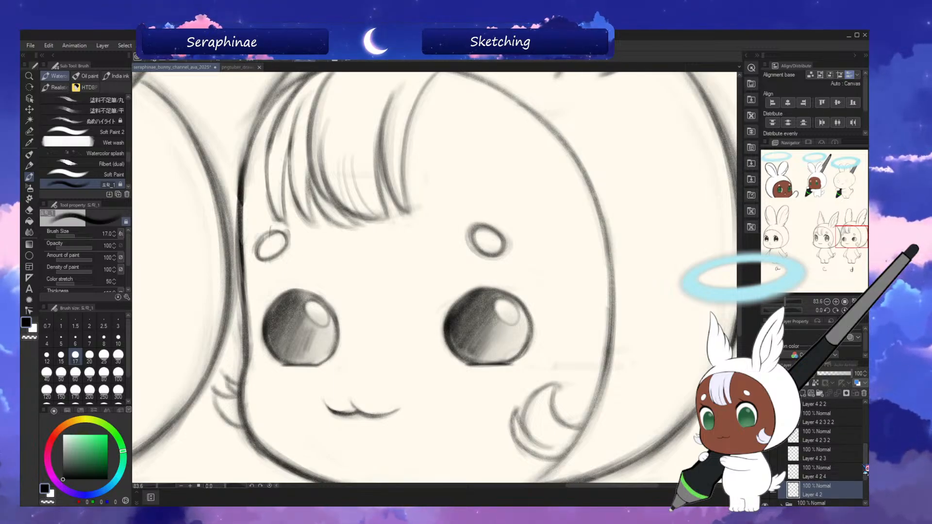
# - Delete the unused eye variants on Layer 4 2 3, Layer 4 2 2 and Layer 4 2 2 2
pyautogui.click(782, 453)
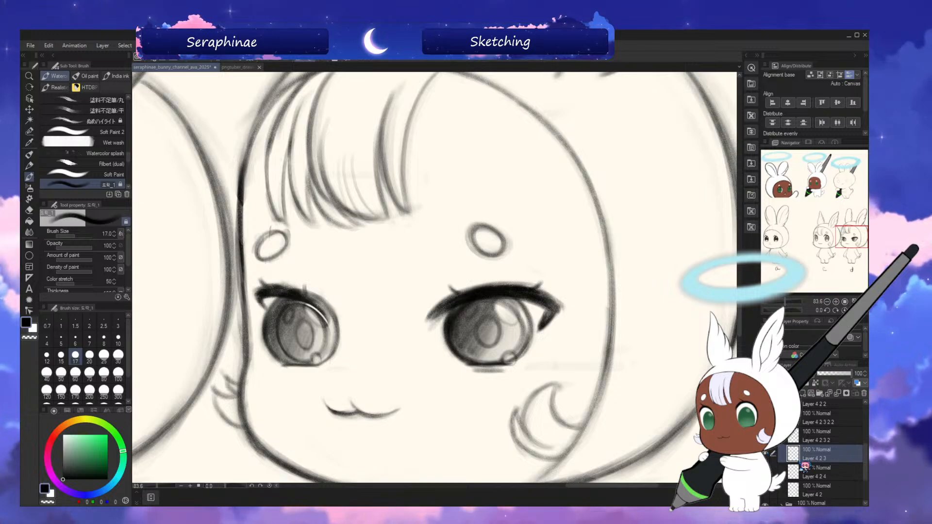
pyautogui.click(864, 393)
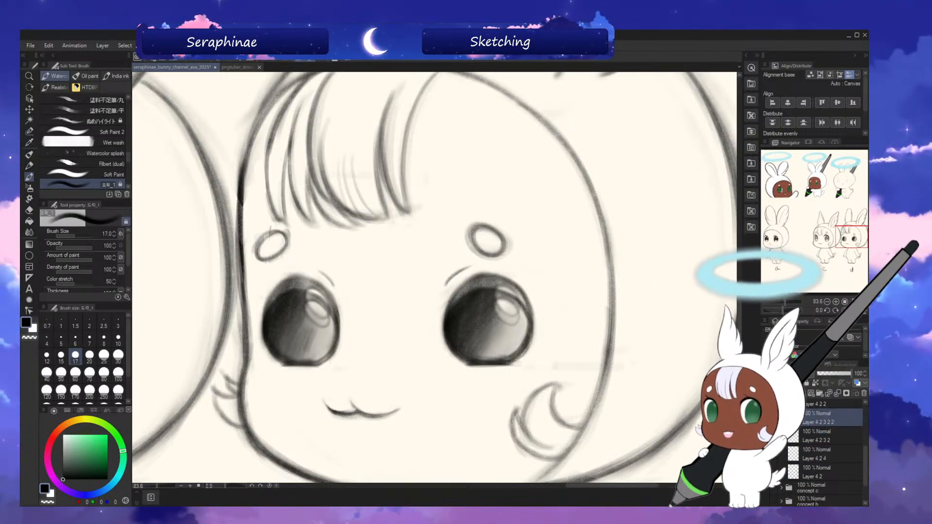
pyautogui.click(825, 417)
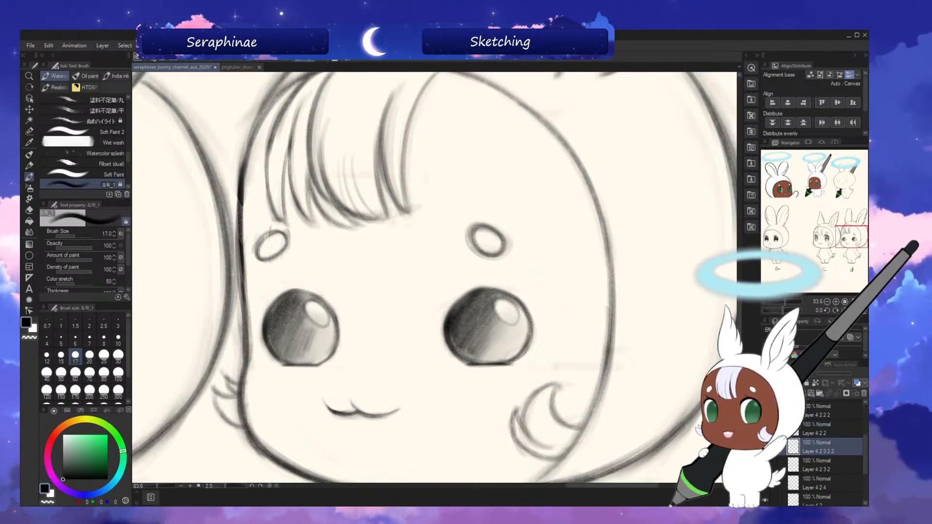
pyautogui.click(765, 447)
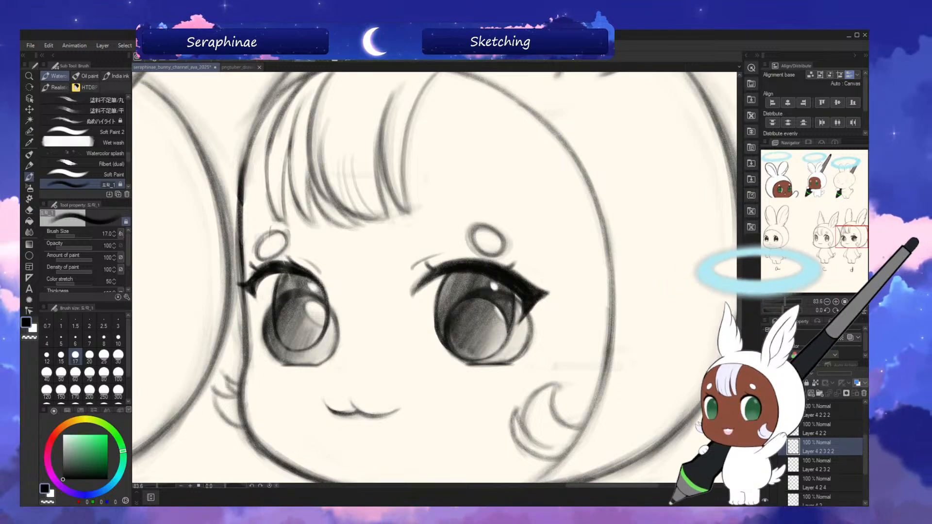
pyautogui.click(856, 427)
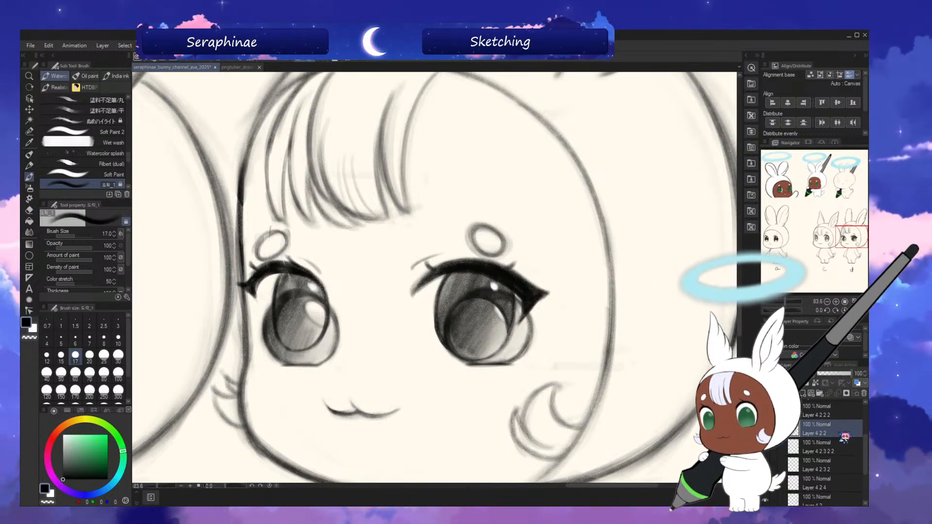
pyautogui.click(863, 393)
pyautogui.hotkey('ctrl', 'z')
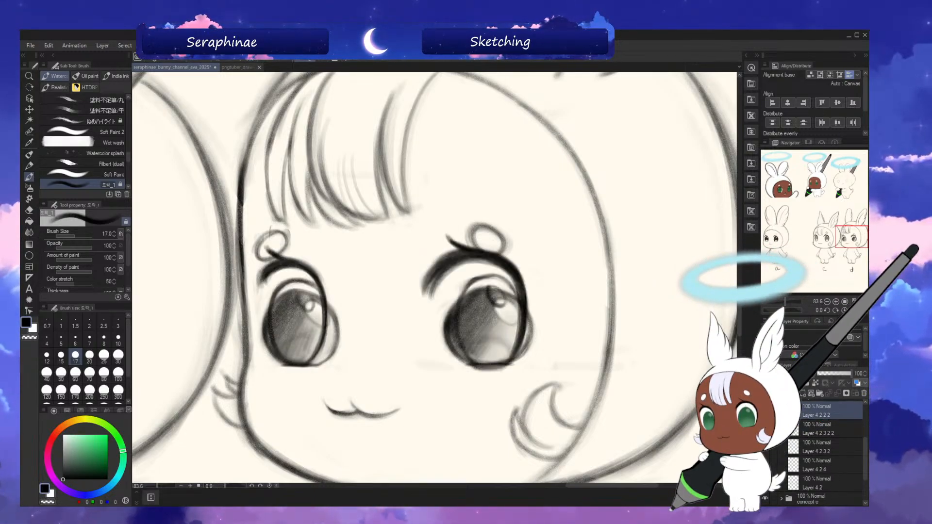
pyautogui.click(864, 394)
pyautogui.moveTo(866, 456); pyautogui.dragTo(866, 448)
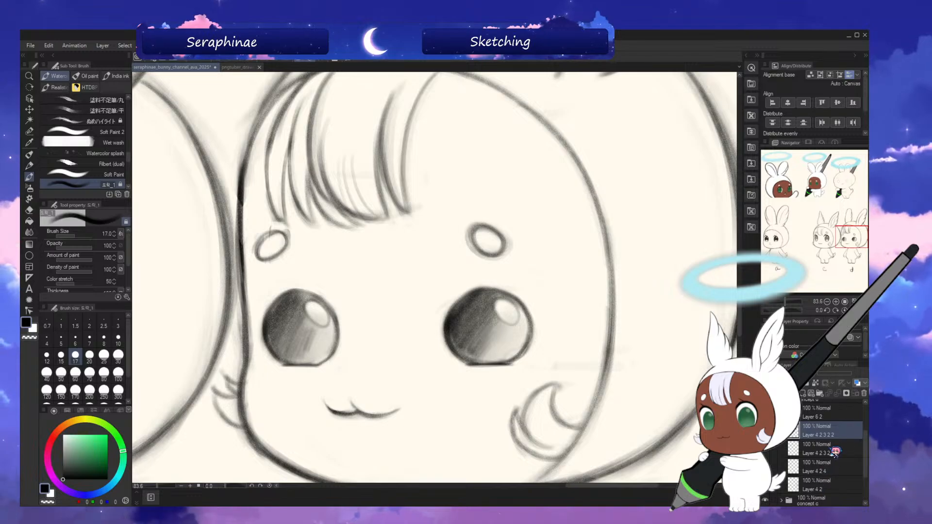
# - Toggle the visibility of Layer 4 2 3 2 and Layer 4 2 to check which parts of bunny d's face each holds
pyautogui.click(833, 452)
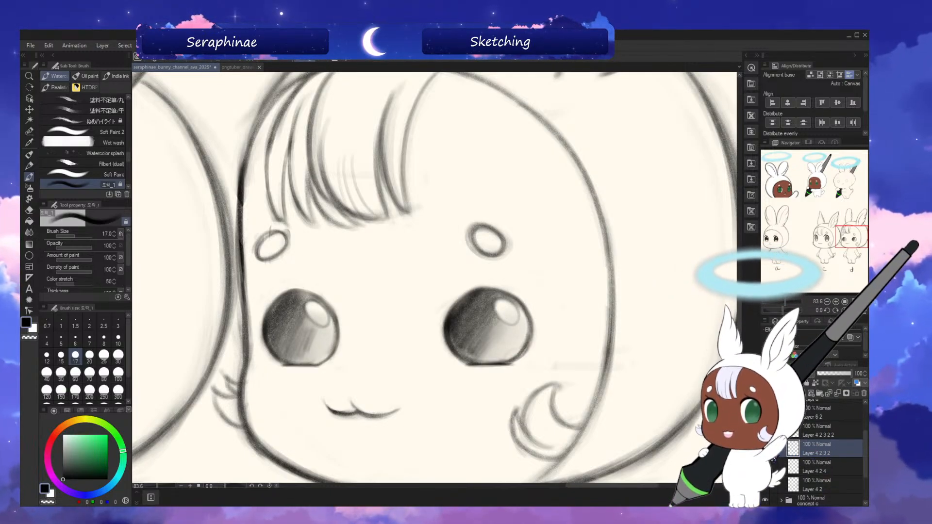
pyautogui.click(764, 448)
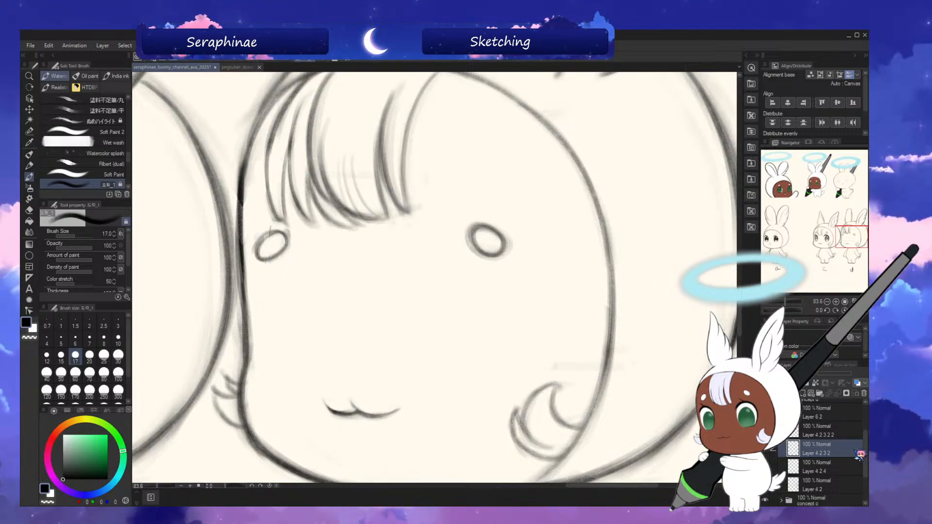
pyautogui.click(766, 449)
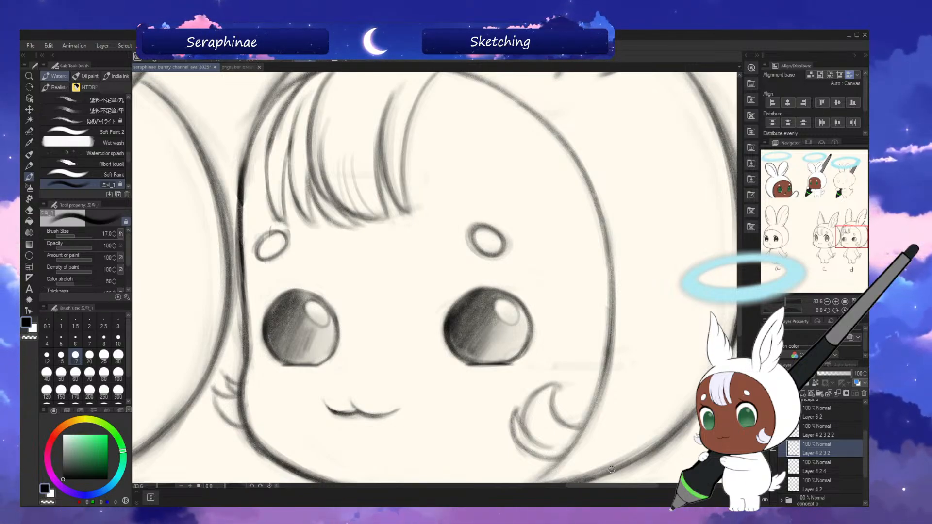
pyautogui.click(767, 488)
pyautogui.click(766, 488)
# - Thin bunny d's curved mouth line on Layer 4 2 by erasing its thick parts with the transparent brush in a rotated view
pyautogui.click(831, 485)
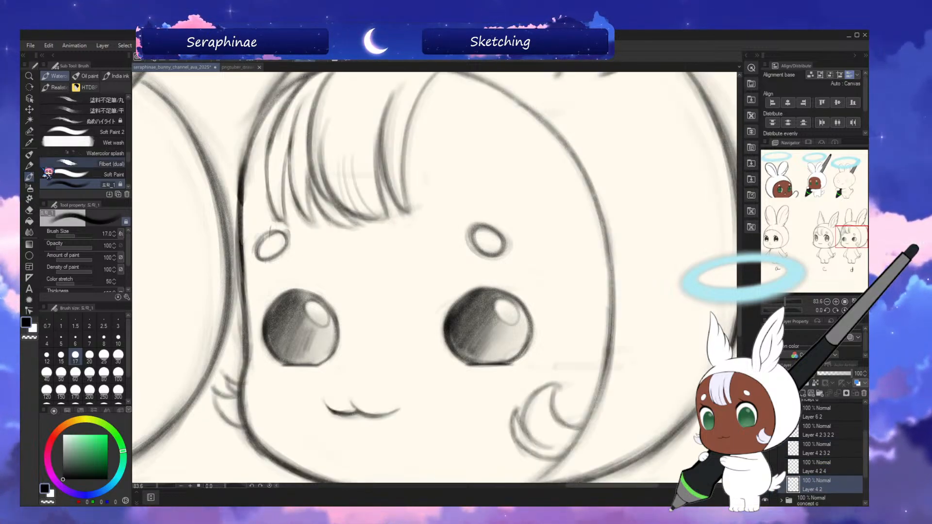
pyautogui.press('^')
pyautogui.press('^')
pyautogui.press('^')
pyautogui.press('c')
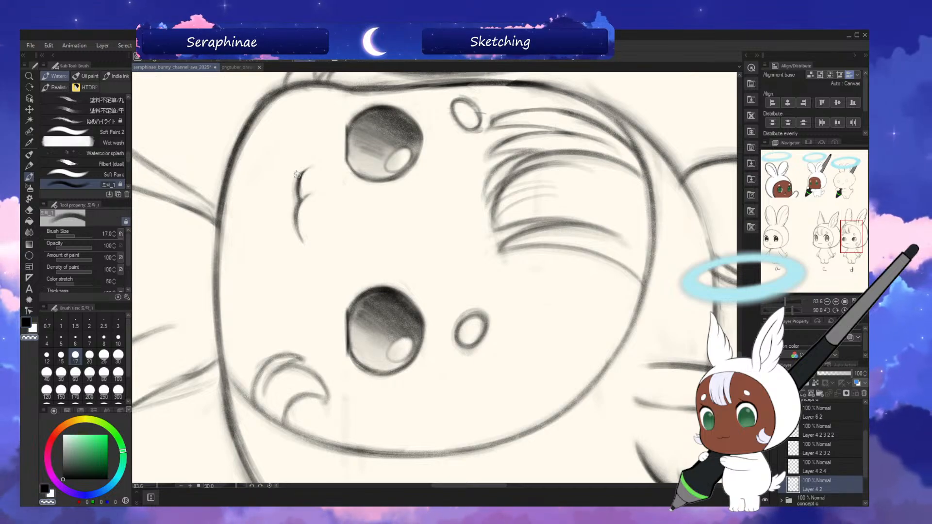
pyautogui.moveTo(306, 202); pyautogui.dragTo(308, 240)
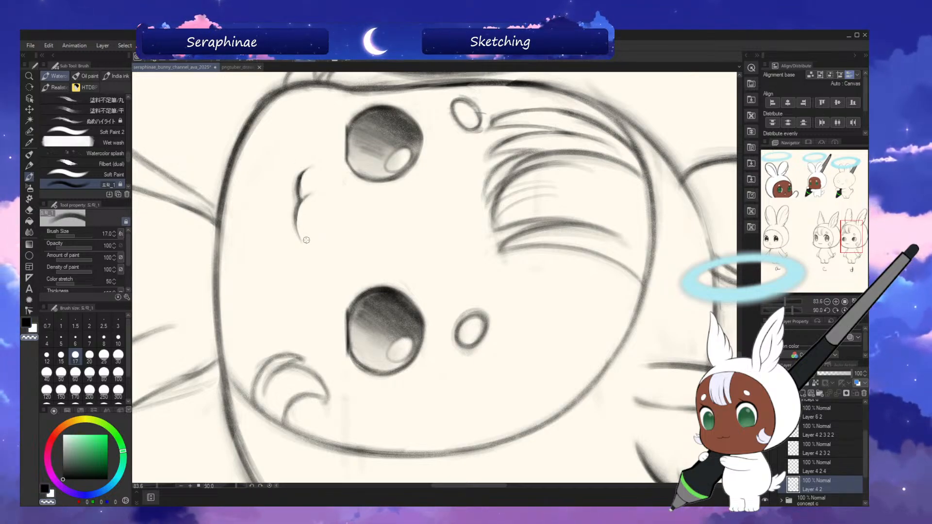
pyautogui.moveTo(308, 173); pyautogui.dragTo(302, 193)
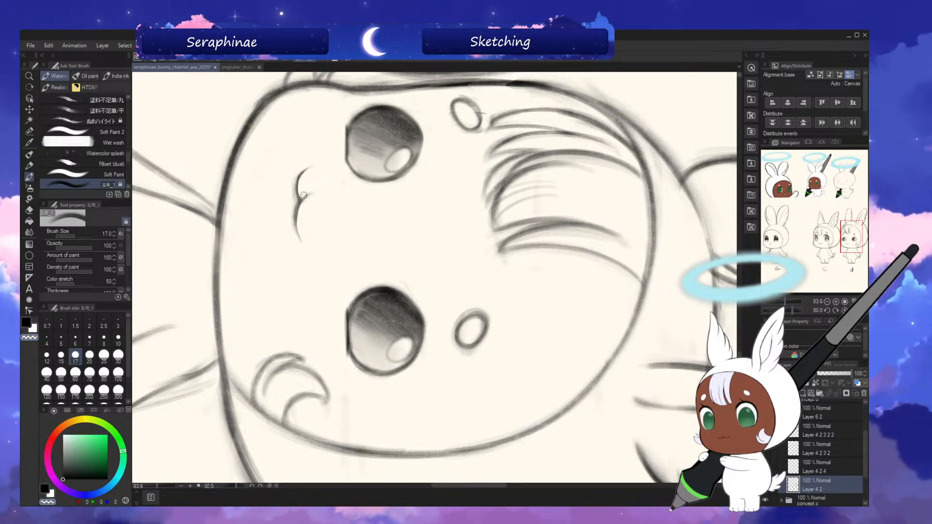
pyautogui.press('-')
pyautogui.press('-')
pyautogui.press('-')
pyautogui.press('-')
pyautogui.press('-')
pyautogui.press('-')
pyautogui.press('c')
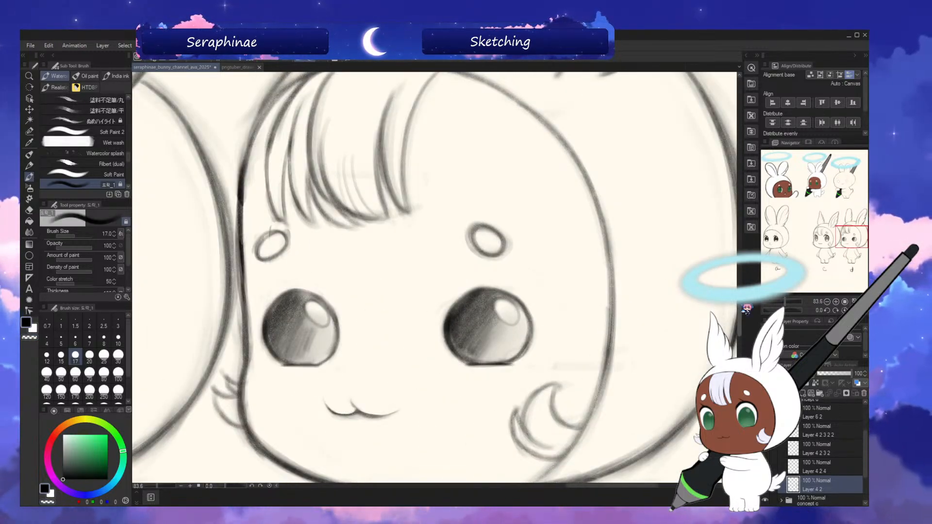
# - Redraw bunny d's far cheek fur tuft with the brush at size 15 and erase its stray lines in a tilted view
pyautogui.moveTo(739, 307); pyautogui.dragTo(739, 316)
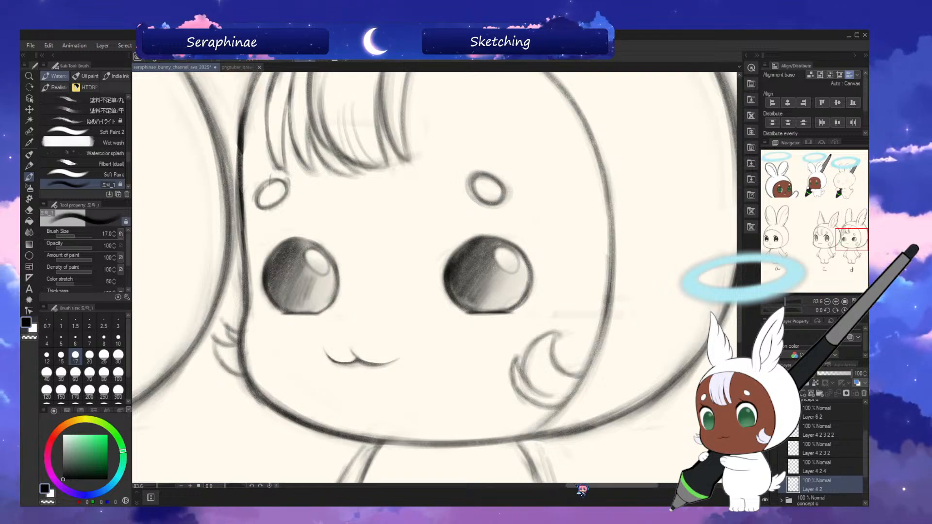
pyautogui.moveTo(579, 486)
pyautogui.mouseDown()
pyautogui.moveTo(510, 493)
pyautogui.moveTo(585, 493)
pyautogui.mouseUp()
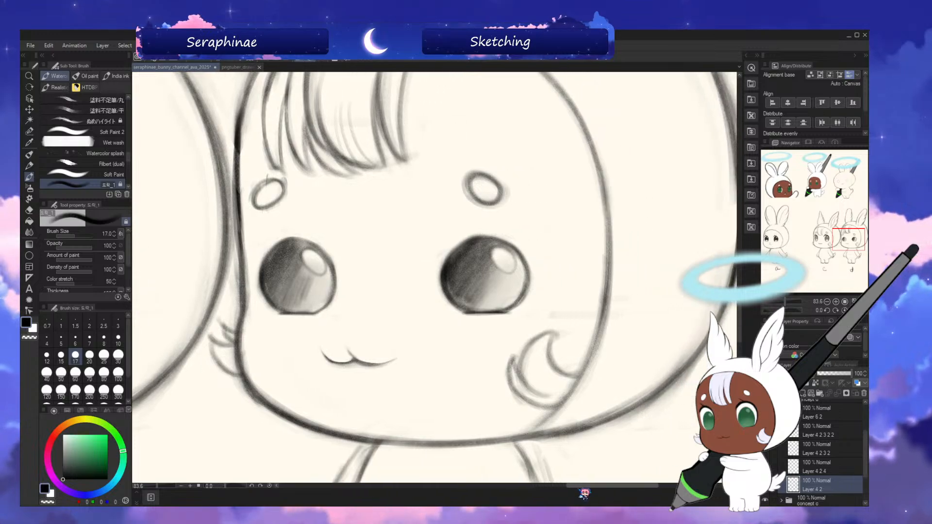
pyautogui.moveTo(744, 323)
pyautogui.mouseDown()
pyautogui.moveTo(745, 311)
pyautogui.moveTo(745, 328)
pyautogui.mouseUp()
pyautogui.press('^')
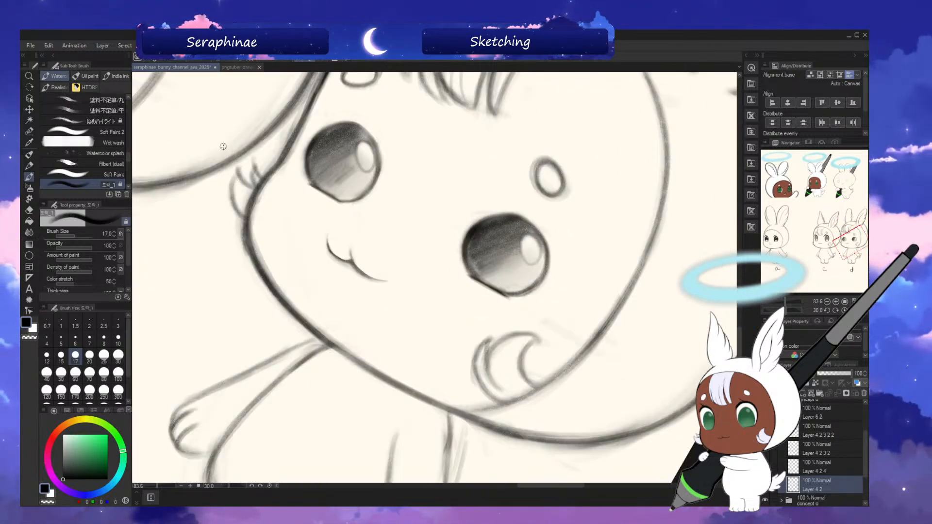
pyautogui.press('[')
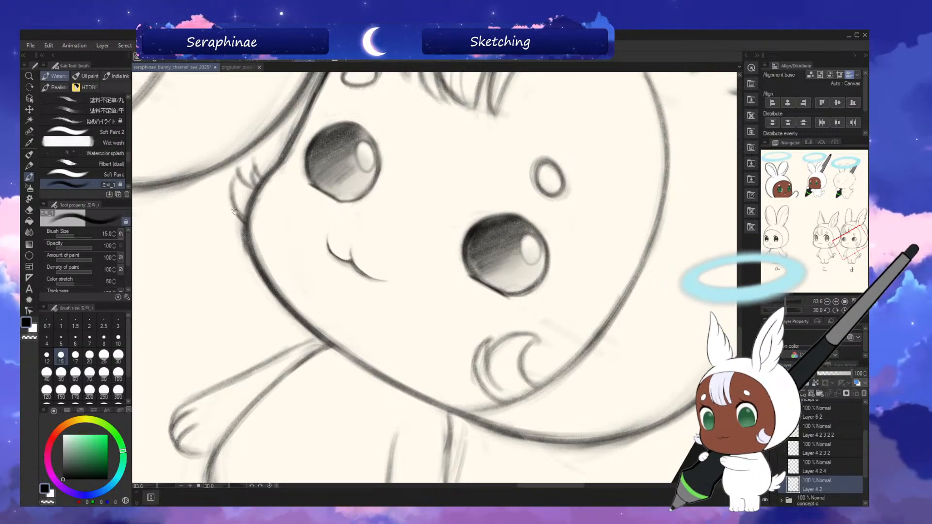
pyautogui.moveTo(228, 194); pyautogui.dragTo(241, 223)
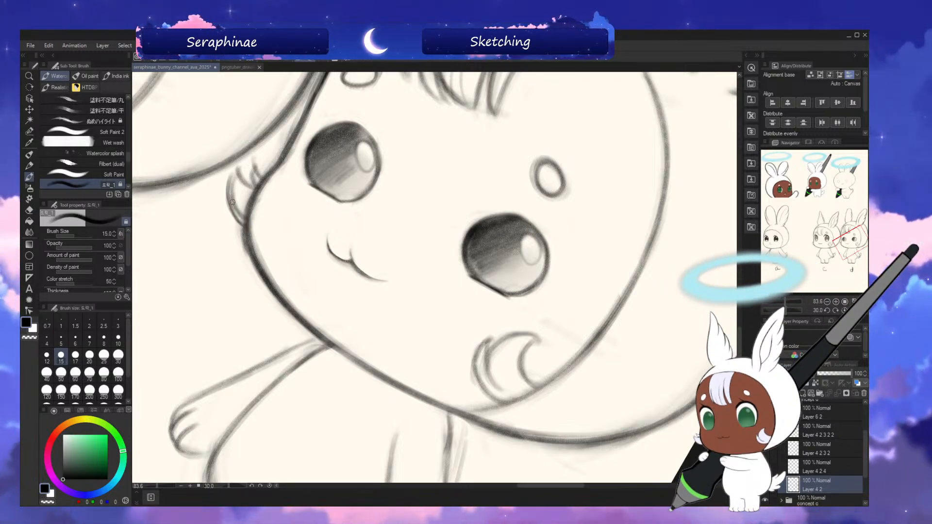
pyautogui.press('c')
pyautogui.moveTo(237, 174); pyautogui.dragTo(234, 203)
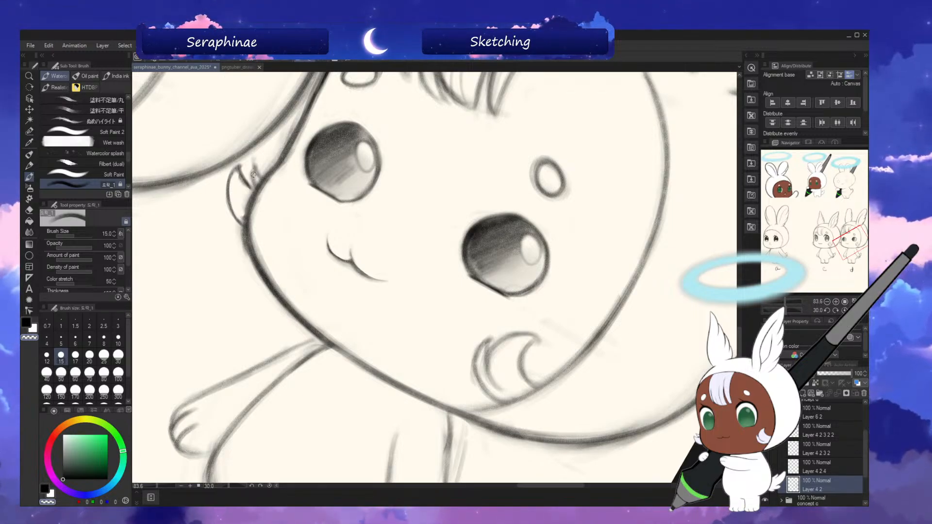
pyautogui.press('-')
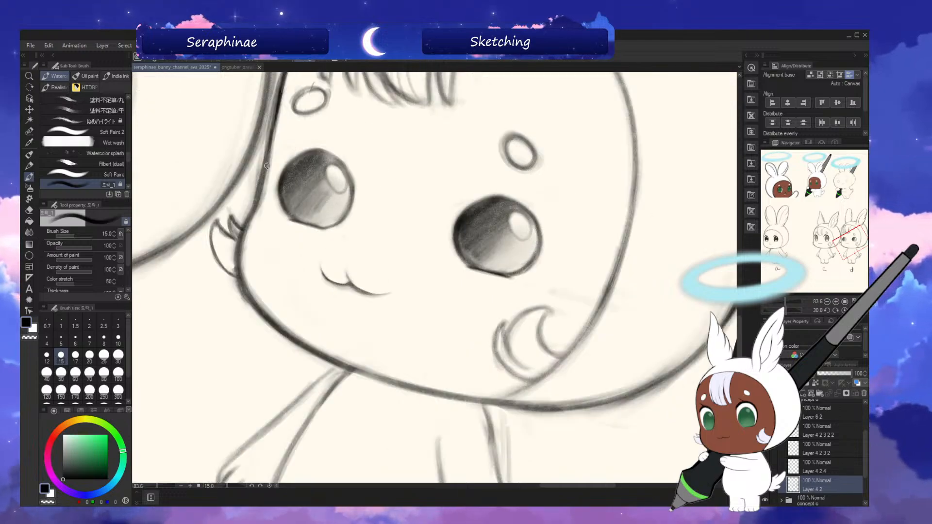
pyautogui.press('-')
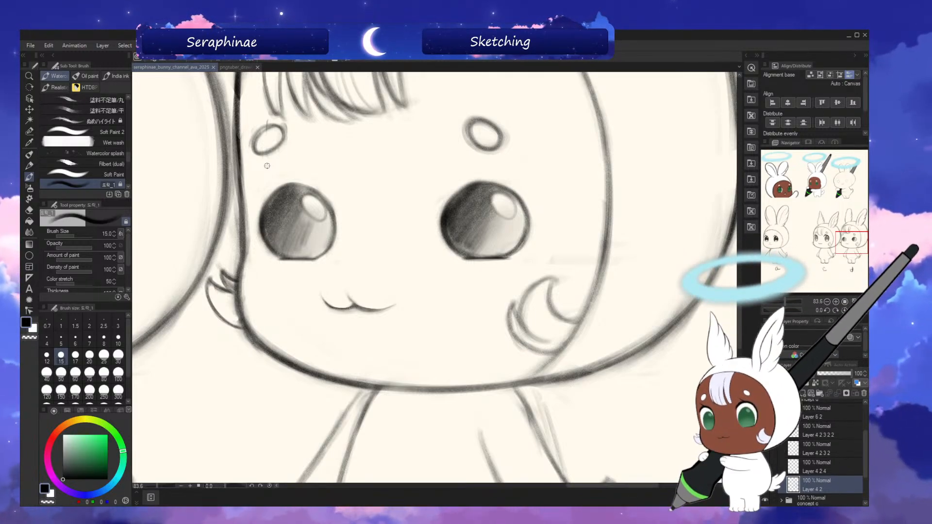
# - Sharpen the spiky tips of bunny d's far cheek fur tuft with strokes in mirrored view
pyautogui.press('h')
pyautogui.moveTo(634, 281); pyautogui.dragTo(646, 267)
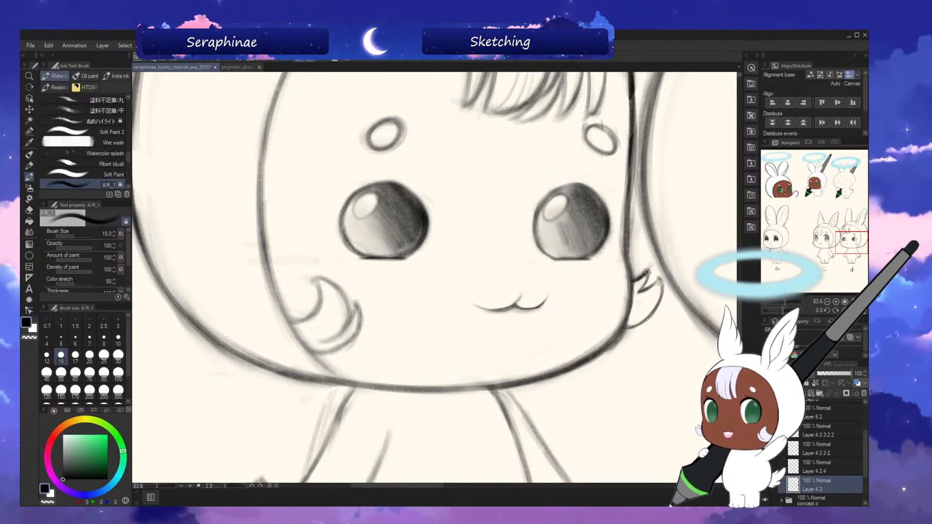
pyautogui.press('h')
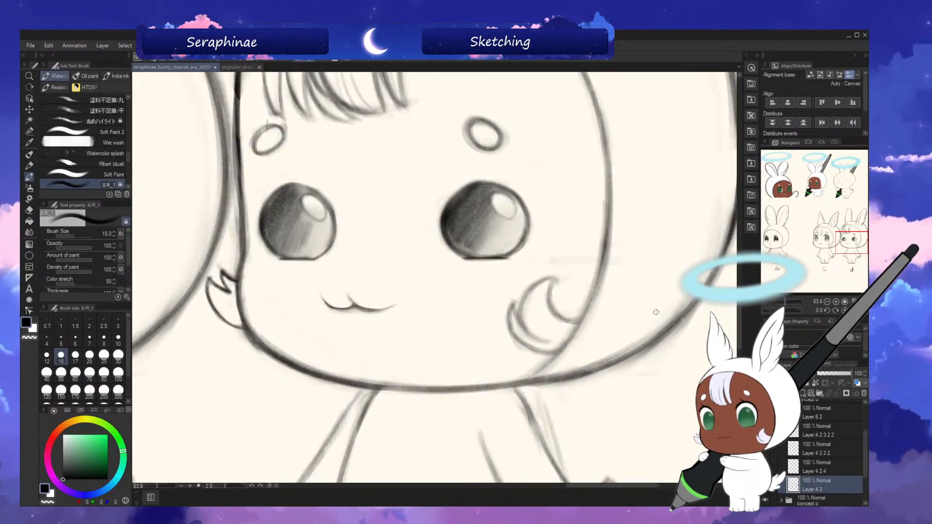
pyautogui.press('^')
pyautogui.press('^')
pyautogui.press('^')
pyautogui.press('^')
pyautogui.press('^')
pyautogui.press('^')
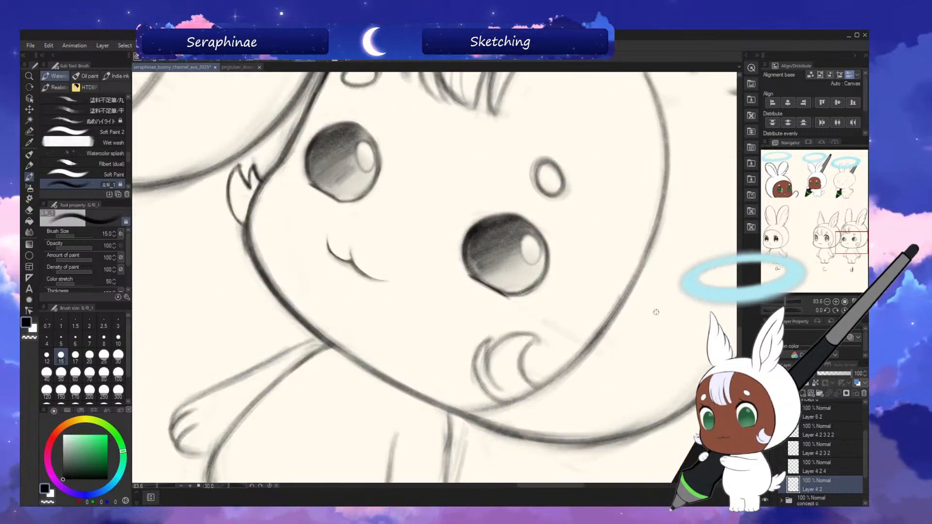
pyautogui.press('-')
pyautogui.press('-')
pyautogui.press('-')
pyautogui.press('-')
pyautogui.press('-')
pyautogui.press('-')
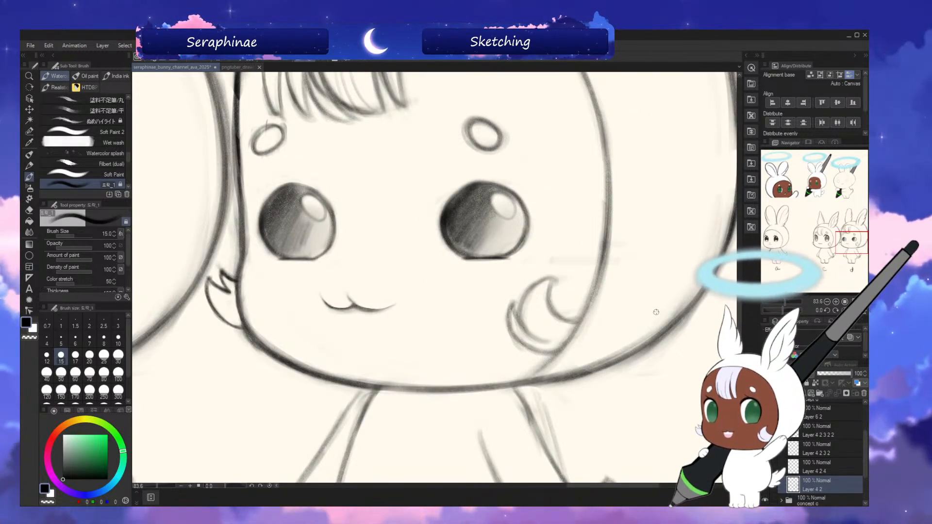
# - Darken and define the curved outline of bunny d's near cheek fur tuft at brush size 15, using mirrored and tilted views
pyautogui.press('h')
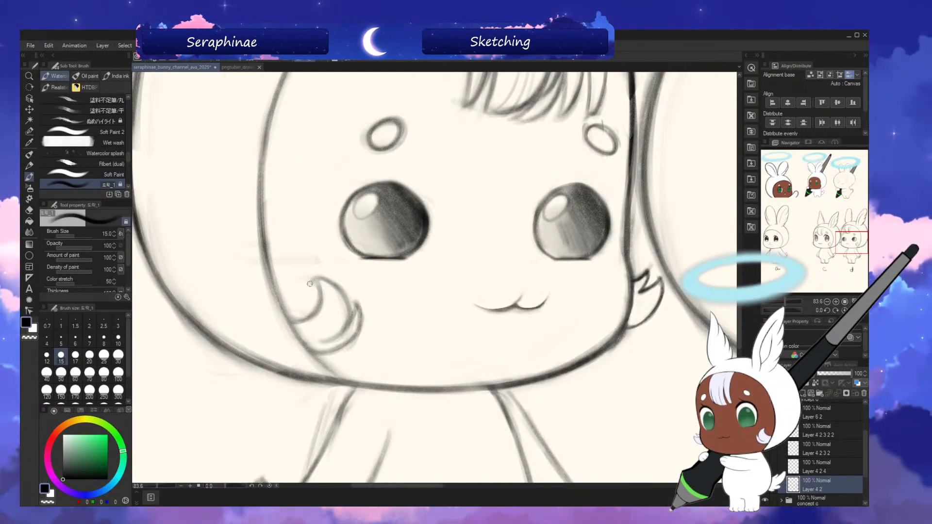
pyautogui.moveTo(317, 282); pyautogui.dragTo(320, 301)
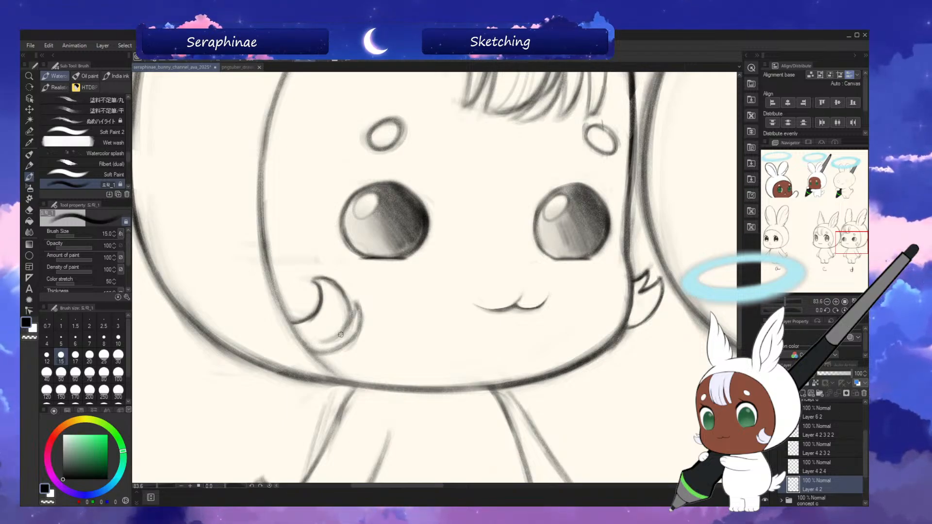
pyautogui.press('h')
pyautogui.moveTo(540, 280); pyautogui.dragTo(522, 332)
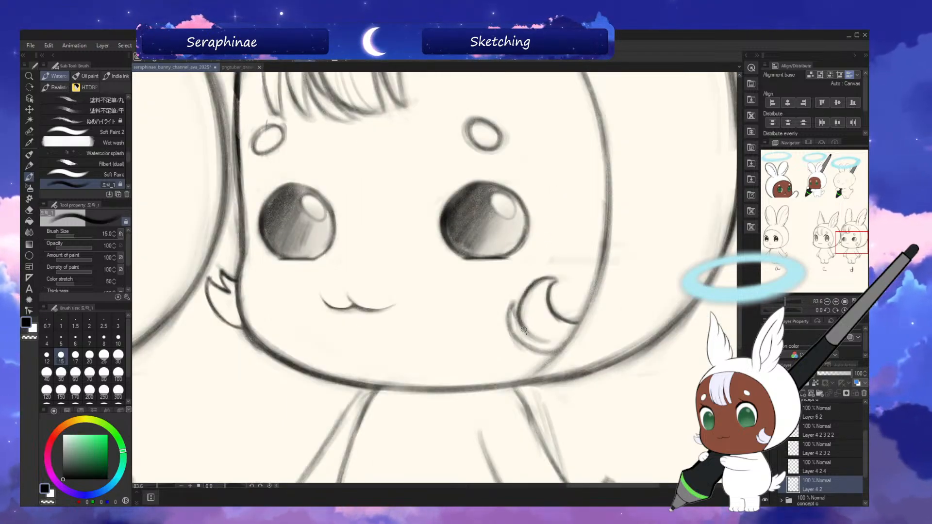
pyautogui.press('^')
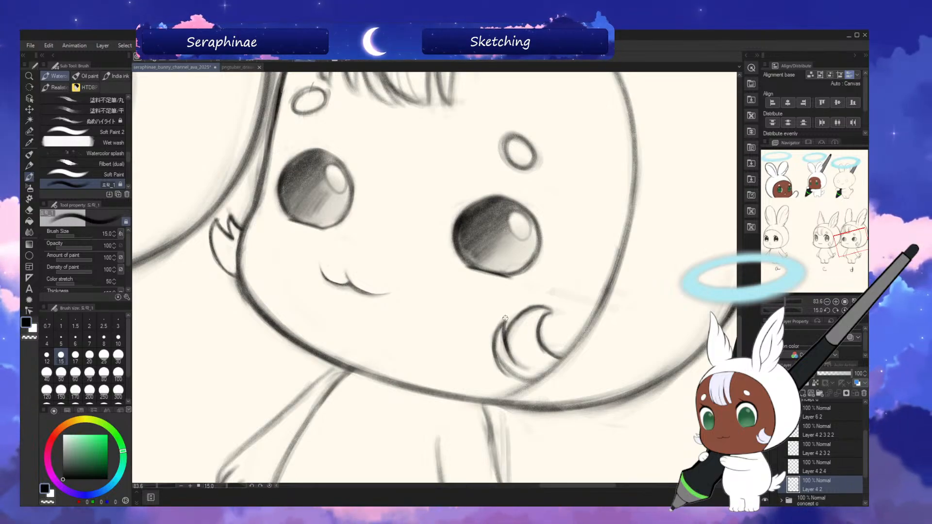
pyautogui.press('^')
pyautogui.press('^')
pyautogui.moveTo(451, 362); pyautogui.dragTo(453, 402)
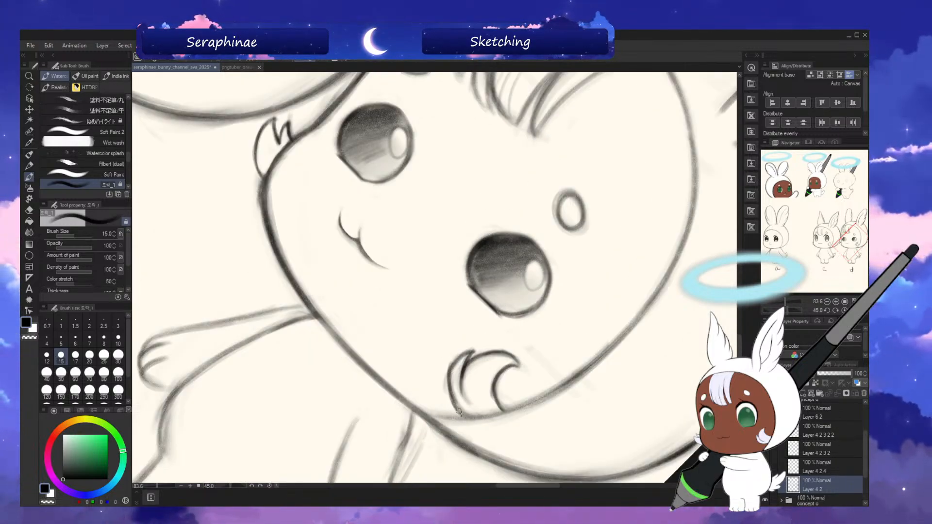
pyautogui.press('@')
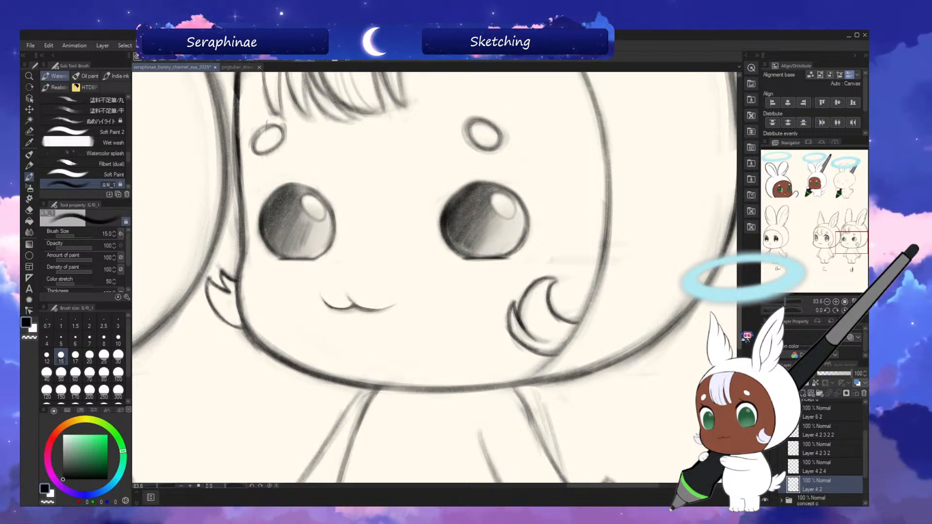
pyautogui.scroll(5, 444, 378)
pyautogui.moveTo(740, 318); pyautogui.dragTo(740, 319)
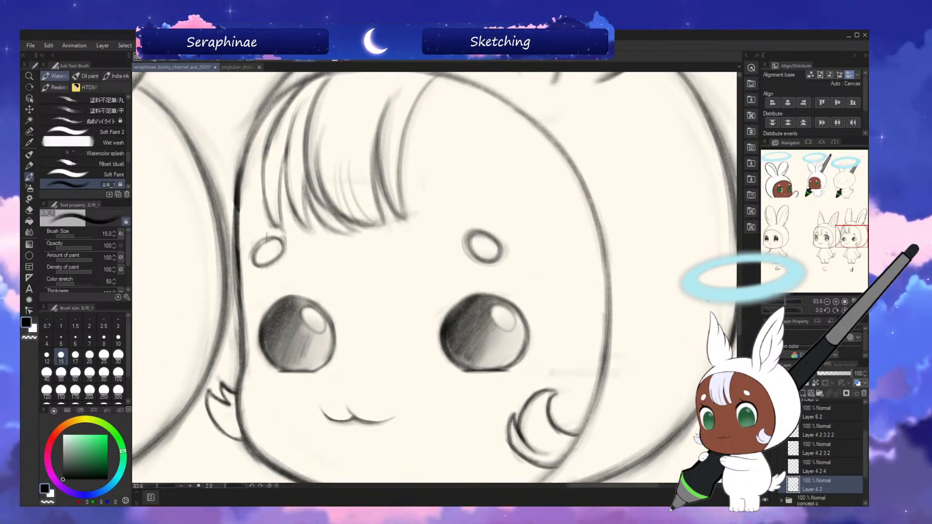
pyautogui.scroll(4, 287, 213)
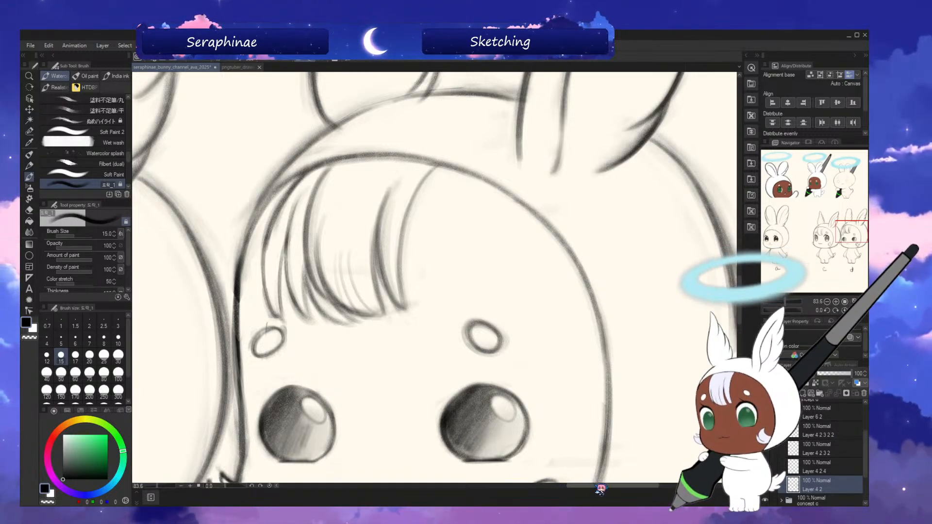
pyautogui.moveTo(597, 485); pyautogui.dragTo(517, 492)
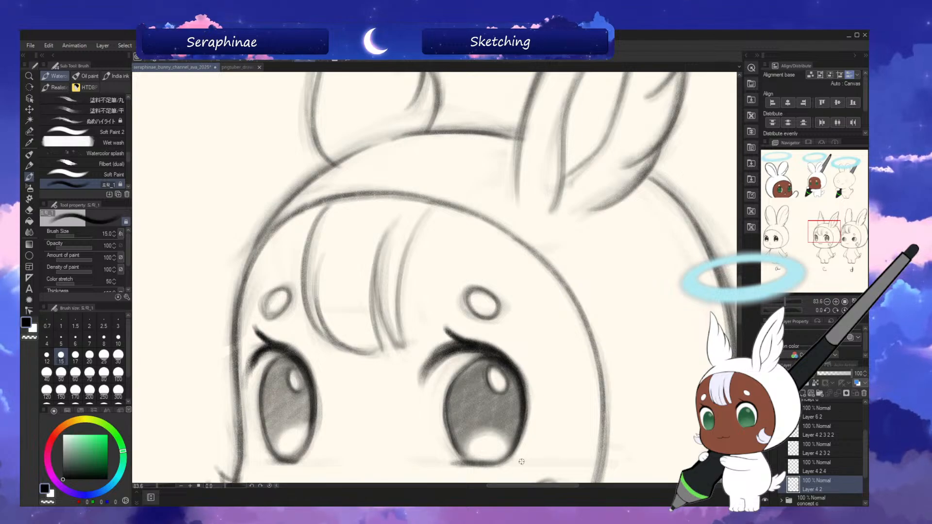
pyautogui.hotkey('ctrl', '0')
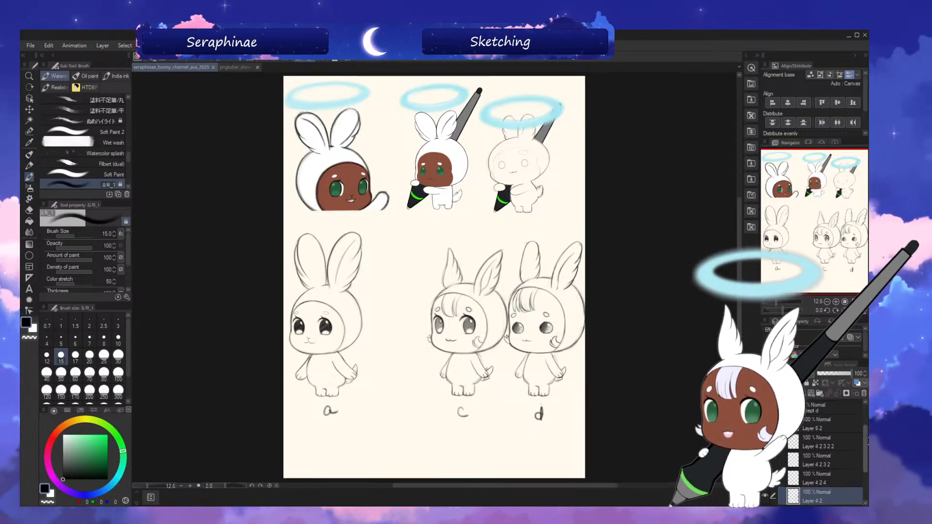
# - Move Layer 9 below Layer 7 in Folder 1 2 and merge it into Layer 8
pyautogui.scroll(3, 788, 439)
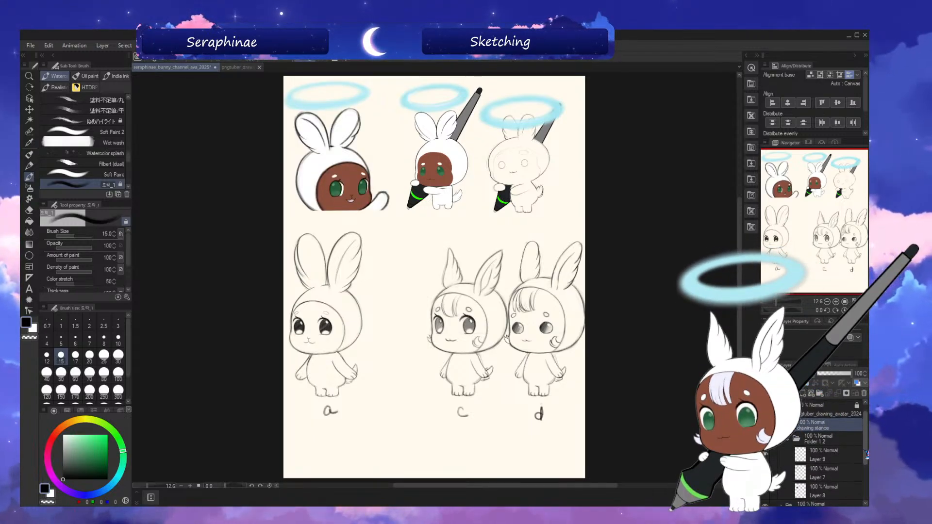
pyautogui.scroll(-1, 866, 460)
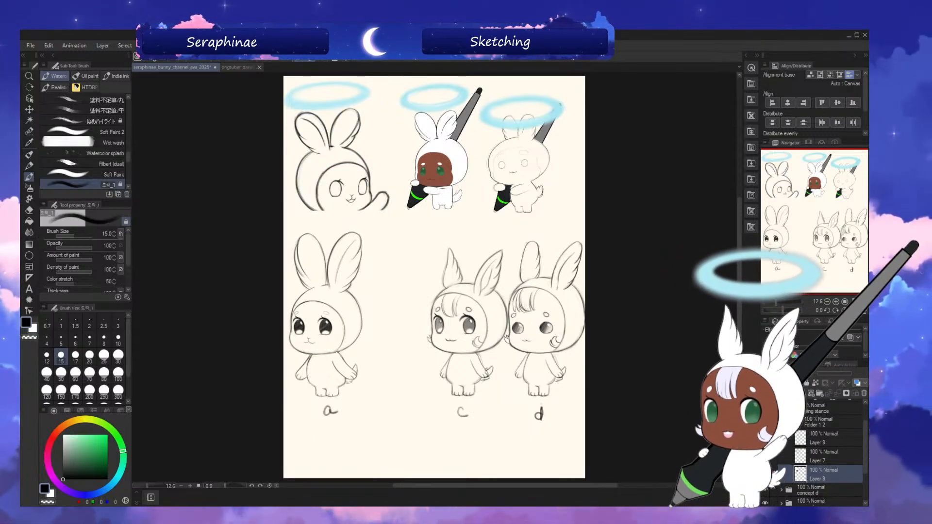
pyautogui.click(804, 460)
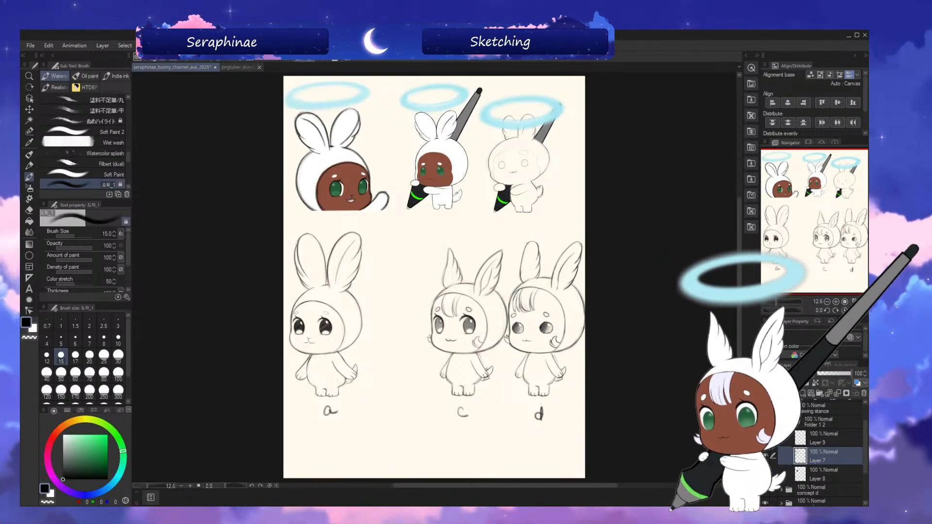
pyautogui.click(765, 438)
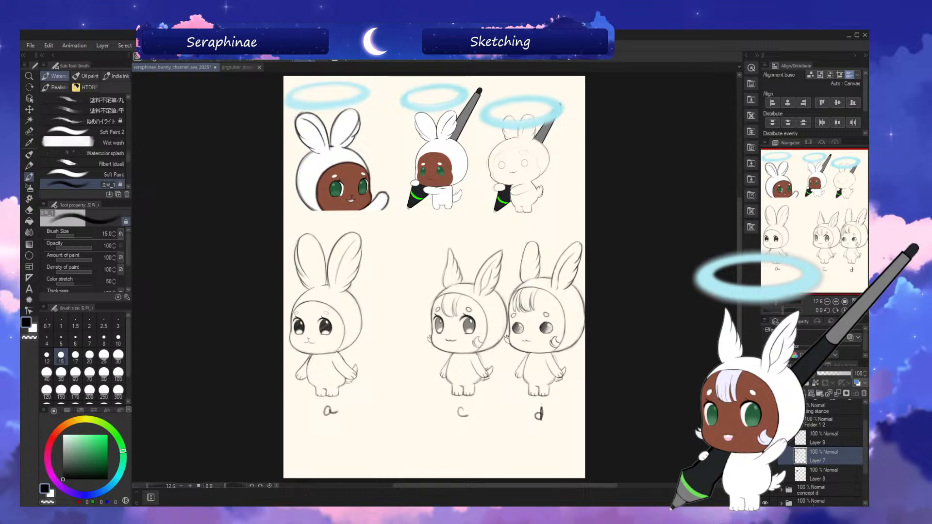
pyautogui.click(844, 442)
pyautogui.moveTo(843, 442); pyautogui.dragTo(838, 466)
pyautogui.hotkey('ctrl', 'e')
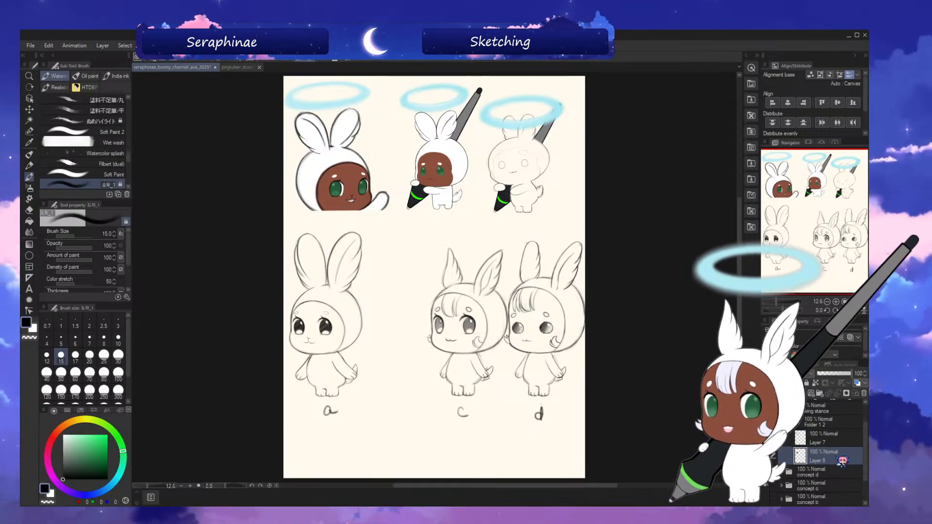
# - Check Layer 7's content by toggling its visibility, and compare the bunny concept sketches with the reference avatars above them
pyautogui.click(828, 445)
pyautogui.click(765, 438)
pyautogui.click(765, 438)
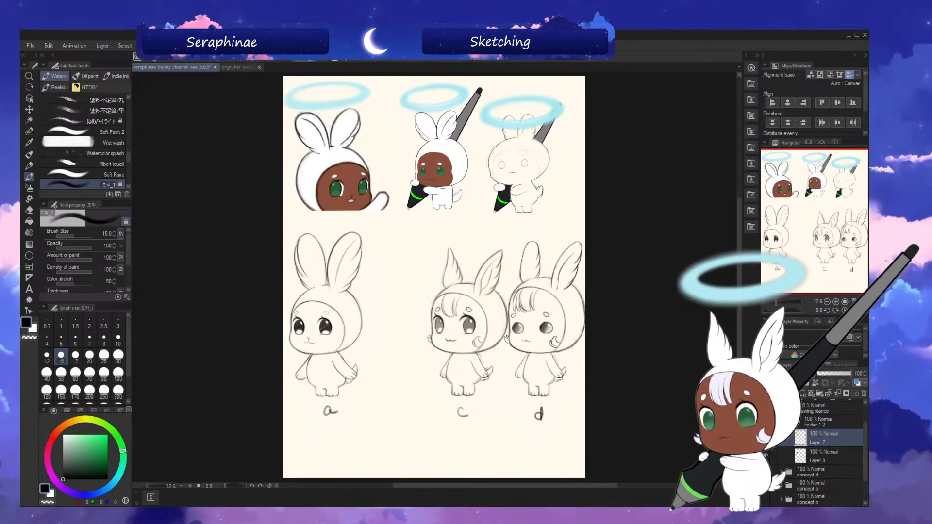
pyautogui.click(765, 438)
pyautogui.click(765, 438)
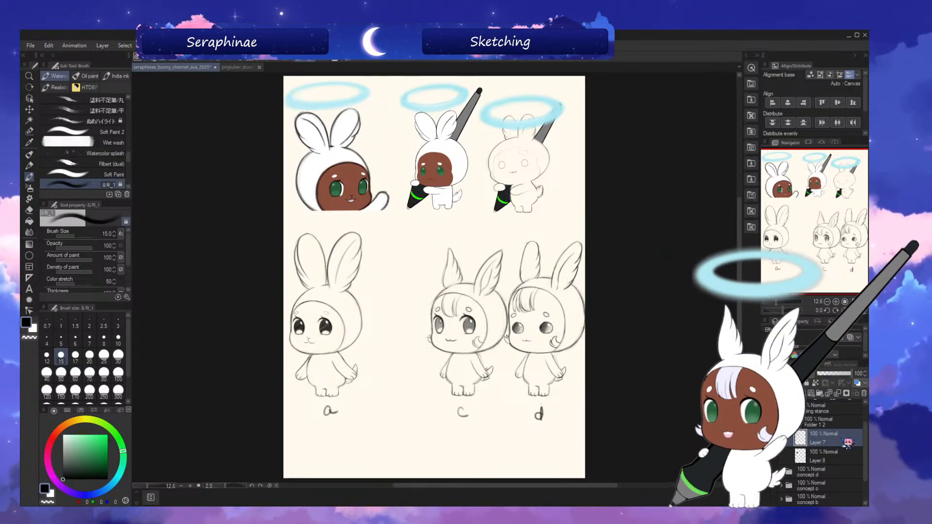
pyautogui.hotkey('ctrl', '+')
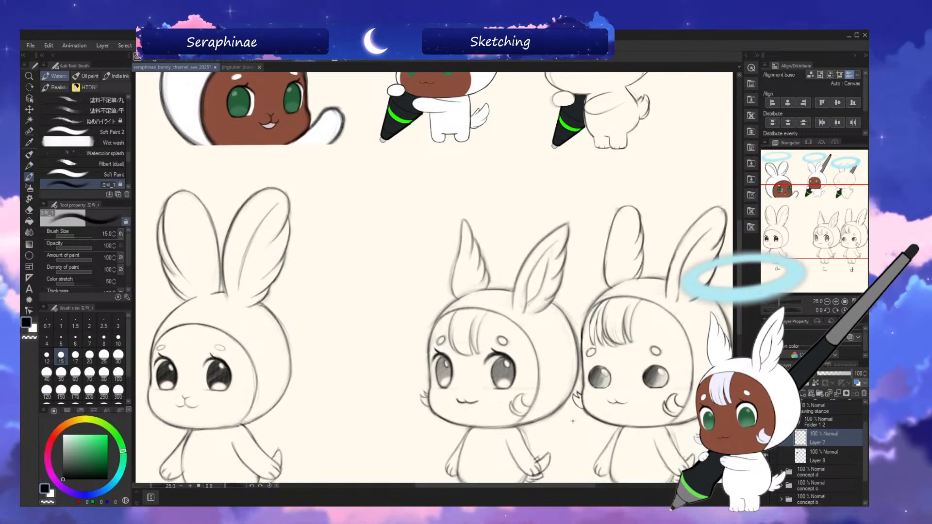
pyautogui.hscroll(-5, 572, 420)
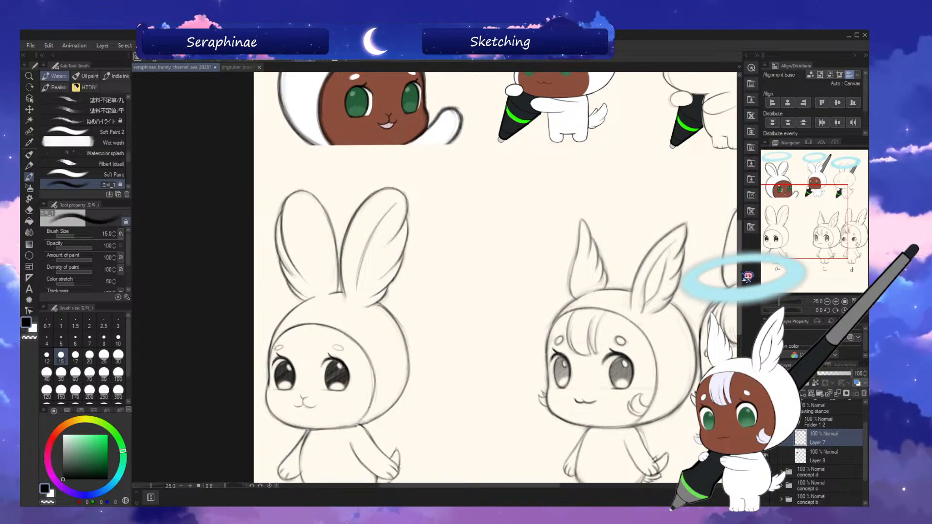
pyautogui.moveTo(740, 273)
pyautogui.mouseDown()
pyautogui.moveTo(740, 238)
pyautogui.moveTo(740, 289)
pyautogui.moveTo(745, 244)
pyautogui.mouseUp()
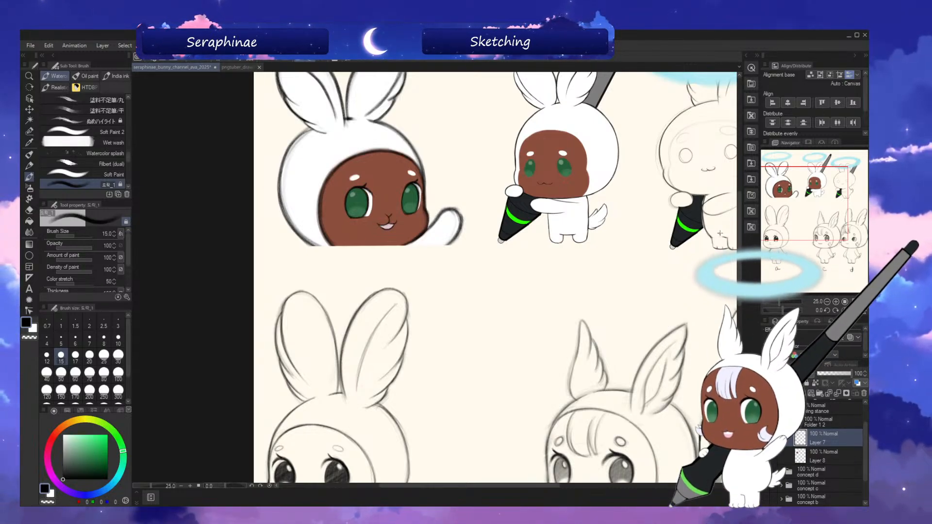
pyautogui.moveTo(544, 486); pyautogui.dragTo(576, 485)
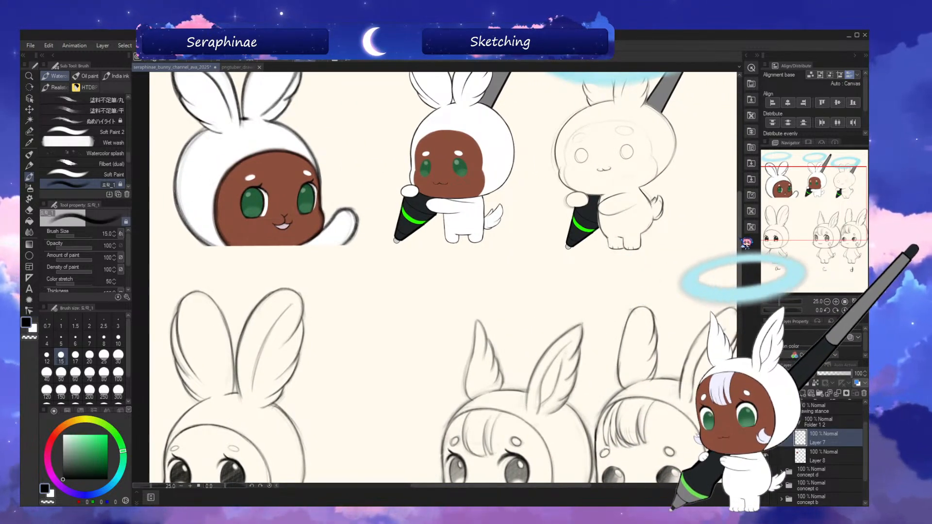
pyautogui.scroll(-3, 569, 462)
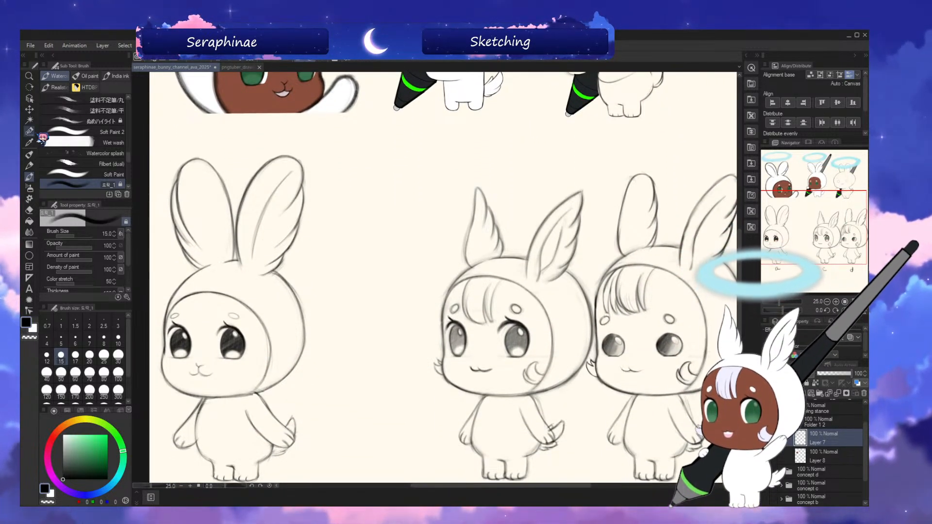
# - Select bunny c's whole head and ears with the Selection pen at size 200
pyautogui.click(30, 131)
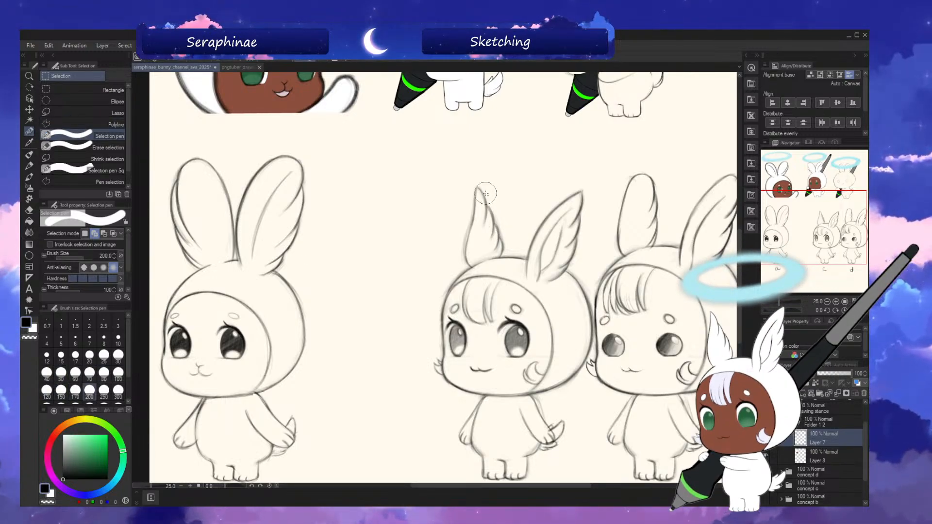
pyautogui.moveTo(482, 194)
pyautogui.mouseDown()
pyautogui.moveTo(442, 371)
pyautogui.moveTo(503, 386)
pyautogui.moveTo(548, 382)
pyautogui.moveTo(572, 367)
pyautogui.mouseUp()
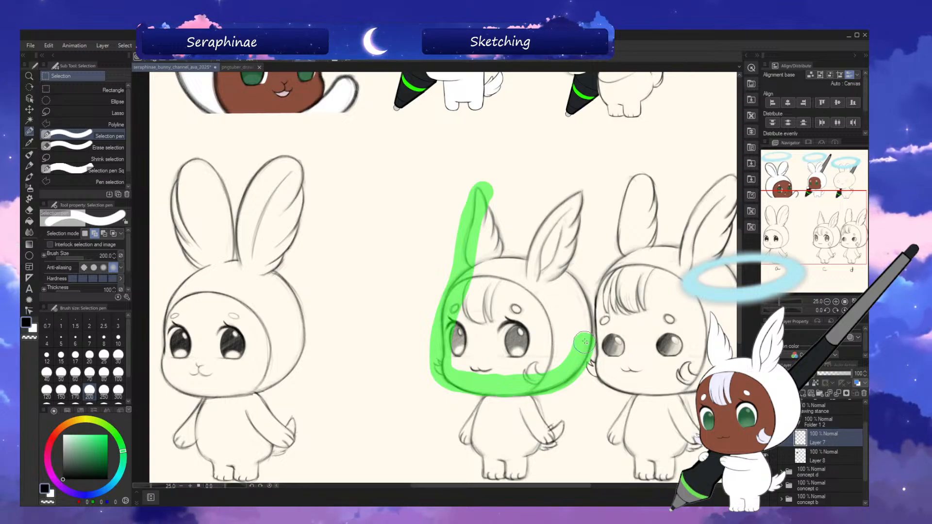
pyautogui.moveTo(582, 327)
pyautogui.mouseDown()
pyautogui.moveTo(571, 190)
pyautogui.moveTo(541, 253)
pyautogui.moveTo(553, 290)
pyautogui.moveTo(527, 275)
pyautogui.moveTo(485, 215)
pyautogui.moveTo(489, 194)
pyautogui.moveTo(507, 235)
pyautogui.moveTo(466, 313)
pyautogui.moveTo(472, 270)
pyautogui.moveTo(486, 353)
pyautogui.moveTo(481, 369)
pyautogui.moveTo(464, 359)
pyautogui.moveTo(506, 281)
pyautogui.moveTo(523, 279)
pyautogui.moveTo(556, 326)
pyautogui.moveTo(567, 314)
pyautogui.moveTo(566, 348)
pyautogui.moveTo(554, 361)
pyautogui.moveTo(480, 371)
pyautogui.mouseUp()
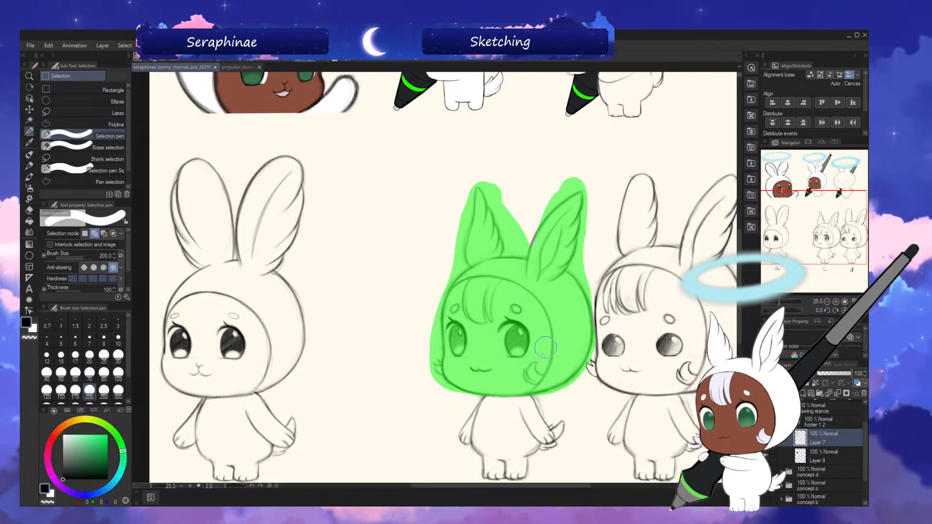
# - Refine the edge of bunny c's head selection between the ears and around the chin with the Selection pen at sizes 150 and 80
pyautogui.press('[')
pyautogui.press('[')
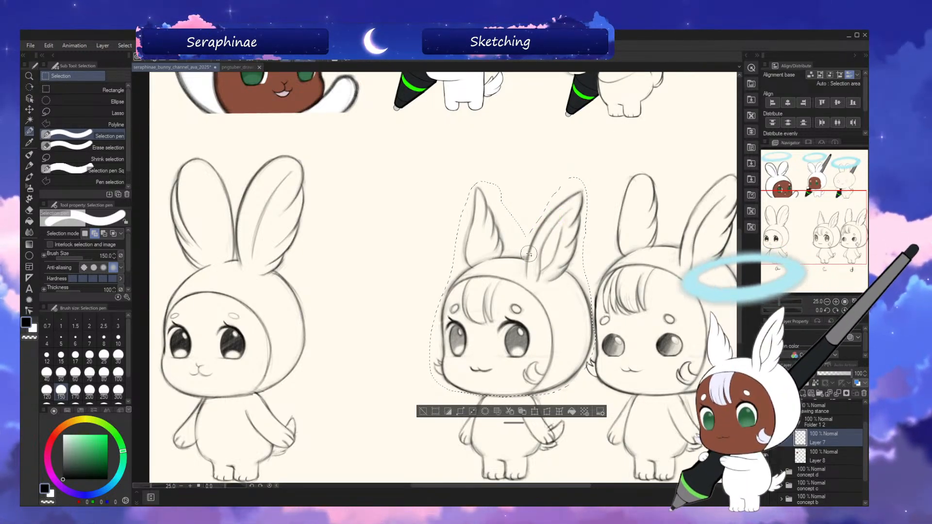
pyautogui.moveTo(462, 263); pyautogui.dragTo(449, 315)
pyautogui.press('^')
pyautogui.press('^')
pyautogui.press('^')
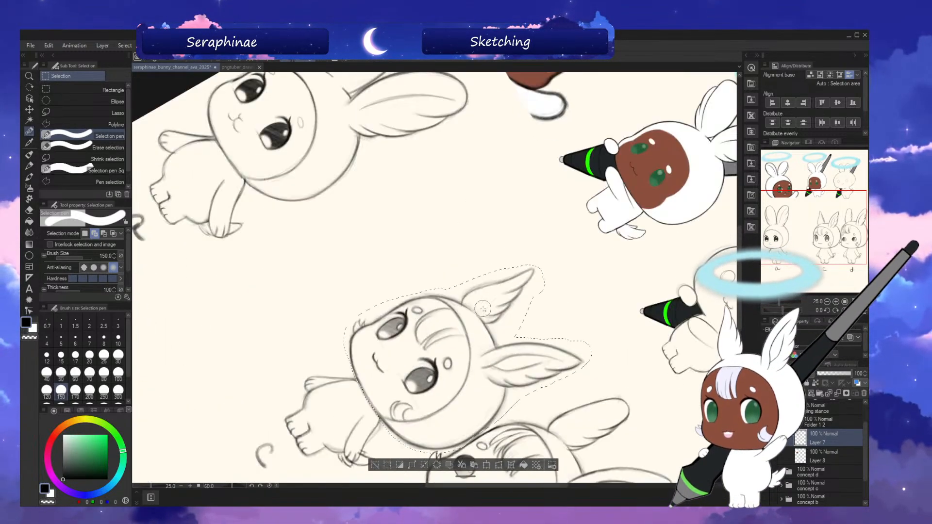
pyautogui.press('[')
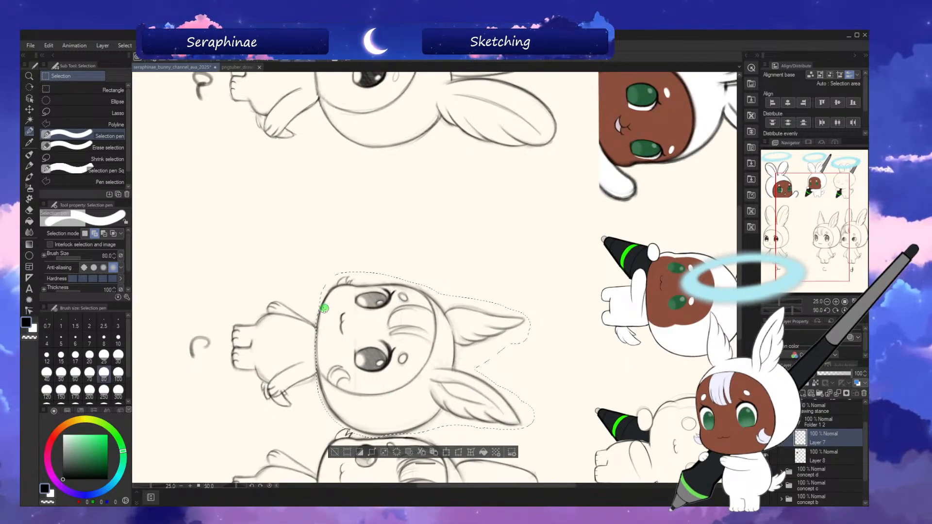
pyautogui.moveTo(321, 322); pyautogui.dragTo(318, 347)
pyautogui.moveTo(319, 350); pyautogui.dragTo(318, 351)
pyautogui.press('-')
pyautogui.press('-')
pyautogui.press('-')
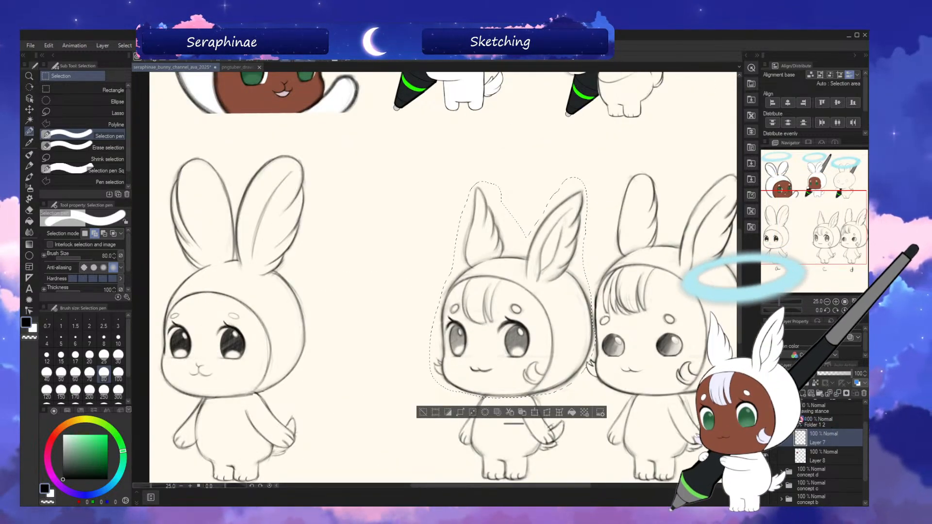
# - Copy the selected head from the concept c folder and switch to the template_seraphinae_livestream_thumbnail document
pyautogui.click(782, 408)
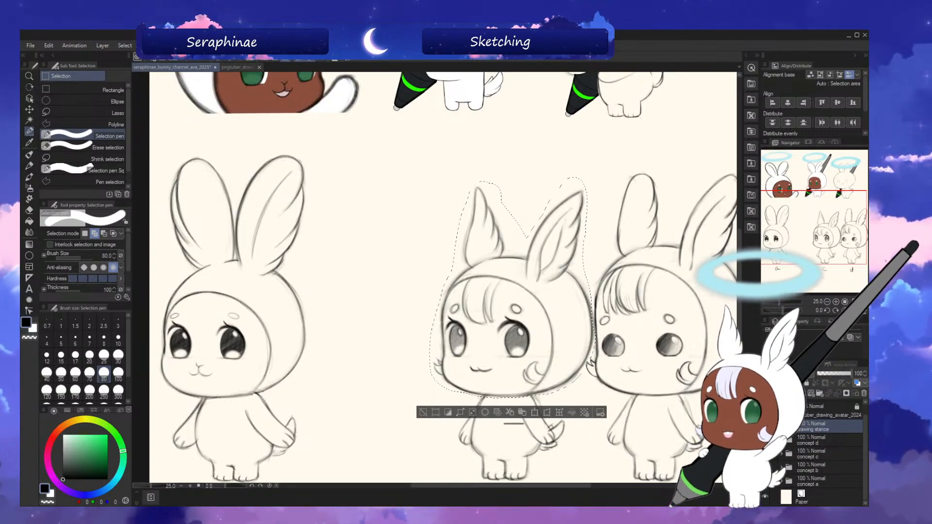
pyautogui.scroll(-3, 443, 276)
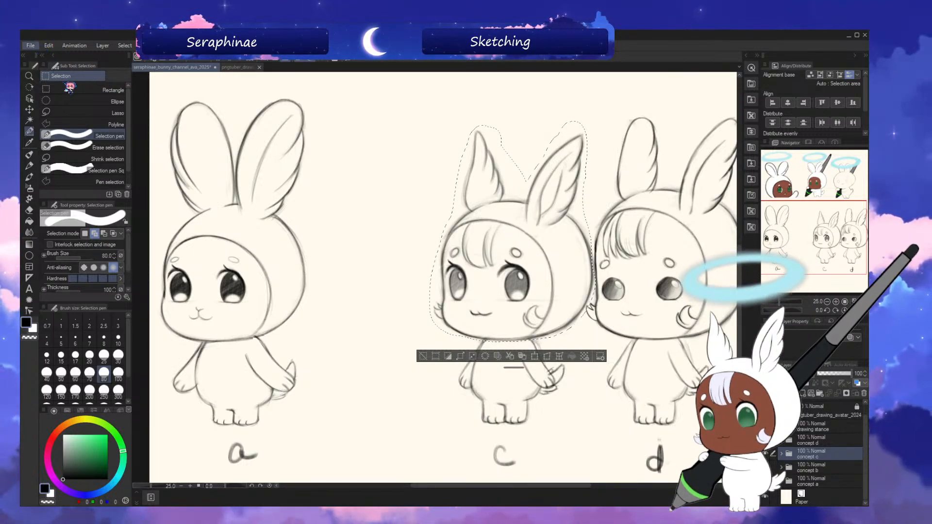
pyautogui.hotkey('alt', 'Tab')
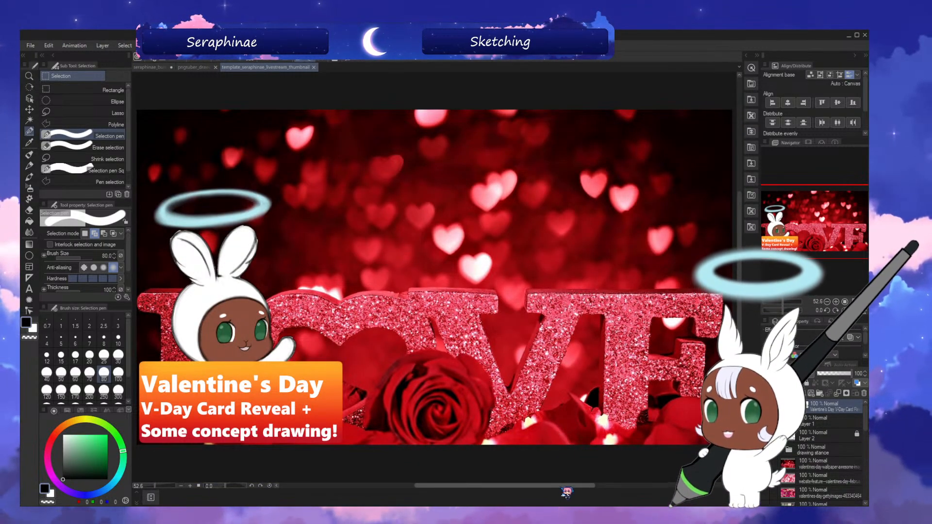
# - Paste bunny c's head into the thumbnail's Folder 1 above Layer 9
pyautogui.hscroll(-3, 546, 477)
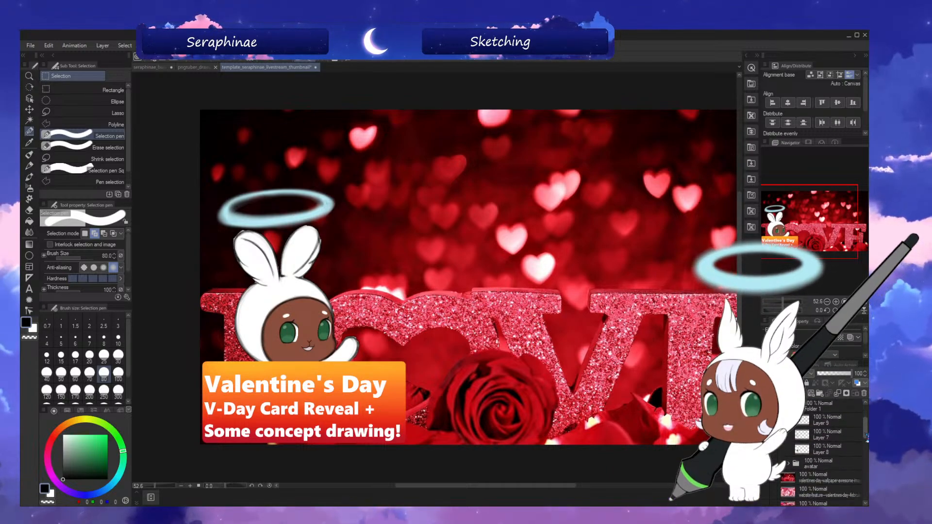
pyautogui.moveTo(867, 437); pyautogui.dragTo(866, 436)
pyautogui.click(843, 430)
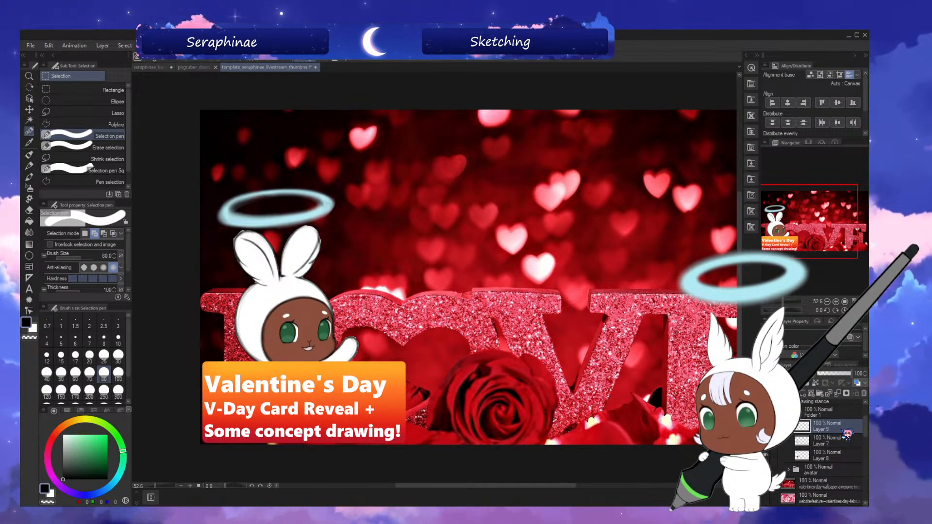
pyautogui.hotkey('ctrl', 'v')
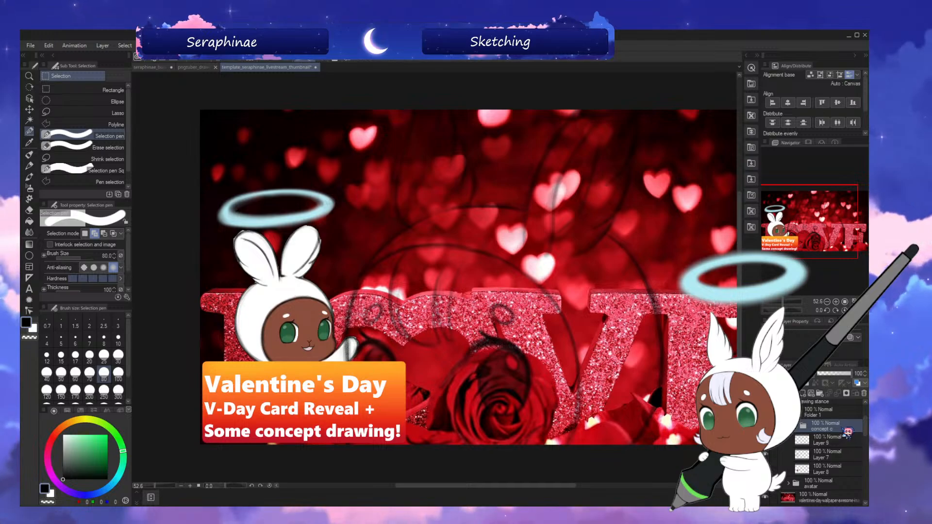
# - Scale the pasted bunny c head to about 47% and move it over the thumbnail's avatar
pyautogui.hotkey('ctrl', 't')
pyautogui.scroll(3, 715, 184)
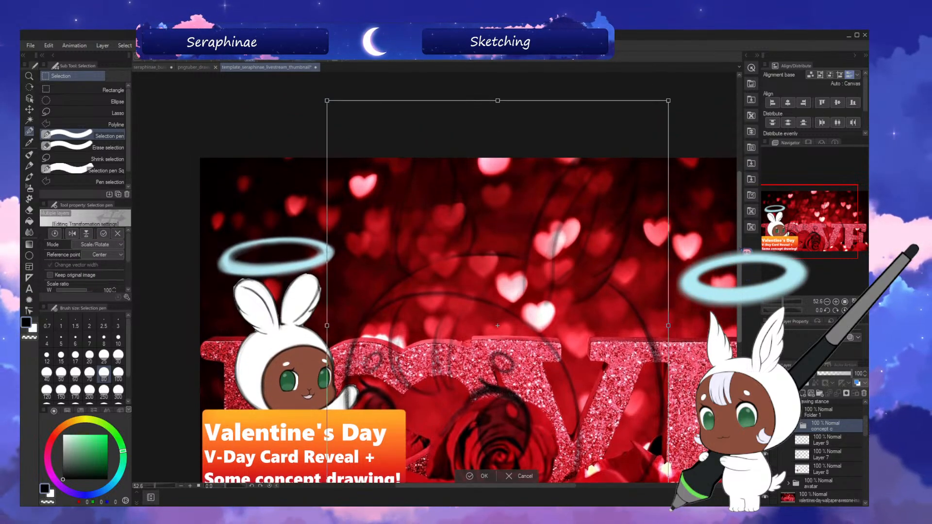
pyautogui.moveTo(649, 136)
pyautogui.mouseDown()
pyautogui.moveTo(570, 197)
pyautogui.moveTo(539, 241)
pyautogui.mouseUp()
pyautogui.moveTo(508, 372)
pyautogui.mouseDown()
pyautogui.moveTo(530, 318)
pyautogui.moveTo(342, 368)
pyautogui.moveTo(317, 353)
pyautogui.mouseUp()
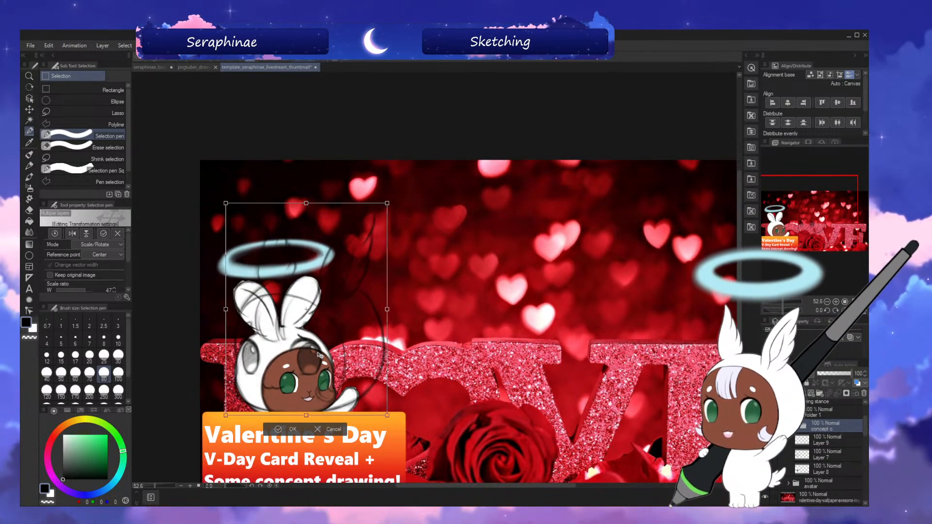
pyautogui.click(292, 427)
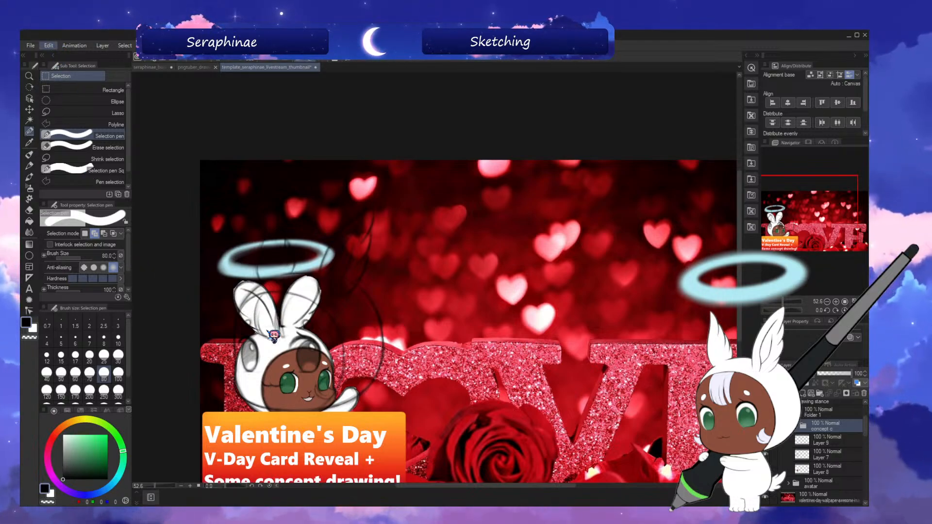
# - Flip the pasted bunny c head horizontally, scale it to about 69%, and align it over the avatar's face and ears
pyautogui.hotkey('ctrl', 't')
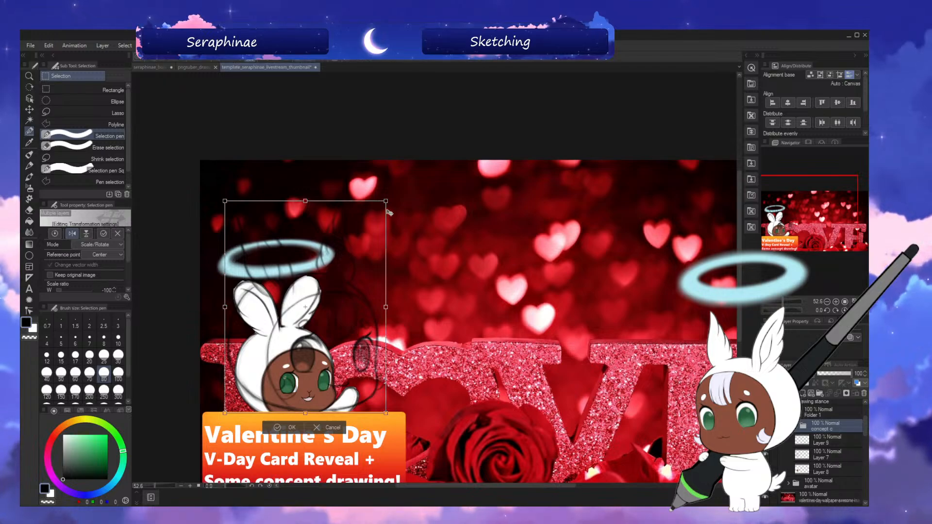
pyautogui.moveTo(385, 201); pyautogui.dragTo(336, 267)
pyautogui.moveTo(323, 363); pyautogui.dragTo(327, 368)
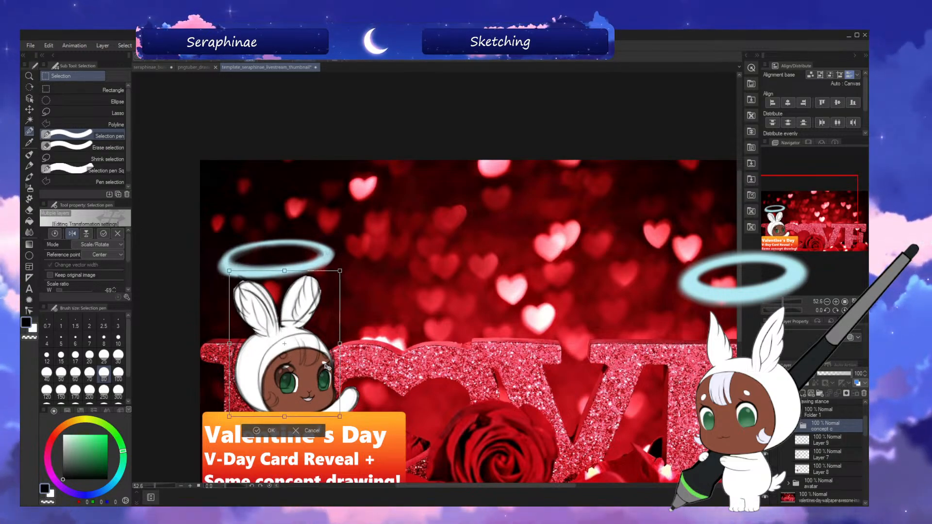
pyautogui.click(272, 432)
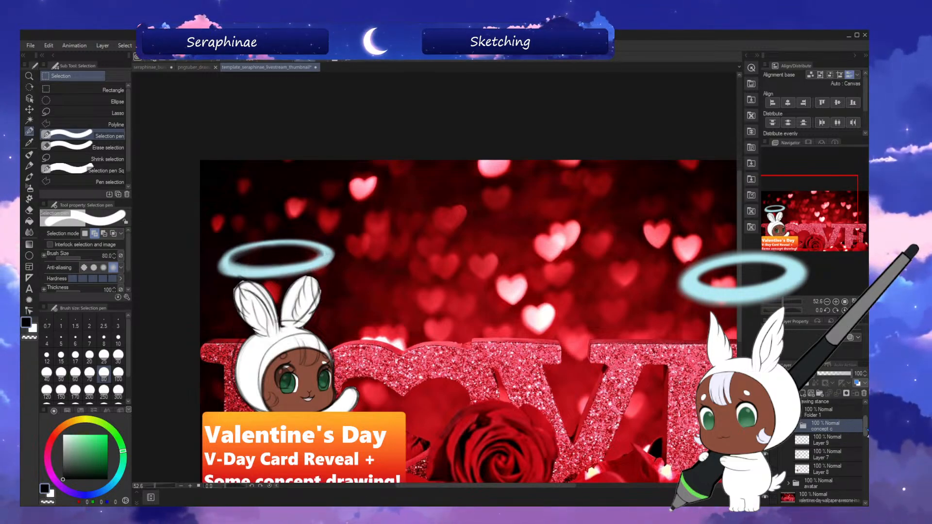
# - Hide the Valentine's Day wallpaper layers so the pasted head sits on the plain cream background
pyautogui.scroll(-5, 867, 434)
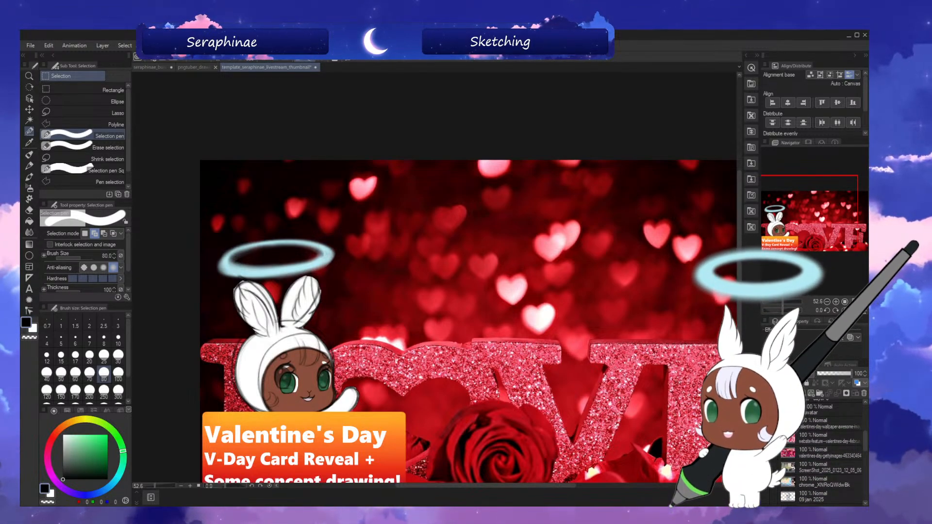
pyautogui.click(766, 423)
pyautogui.moveTo(866, 443); pyautogui.dragTo(867, 426)
pyautogui.hotkey('ctrl', 'z')
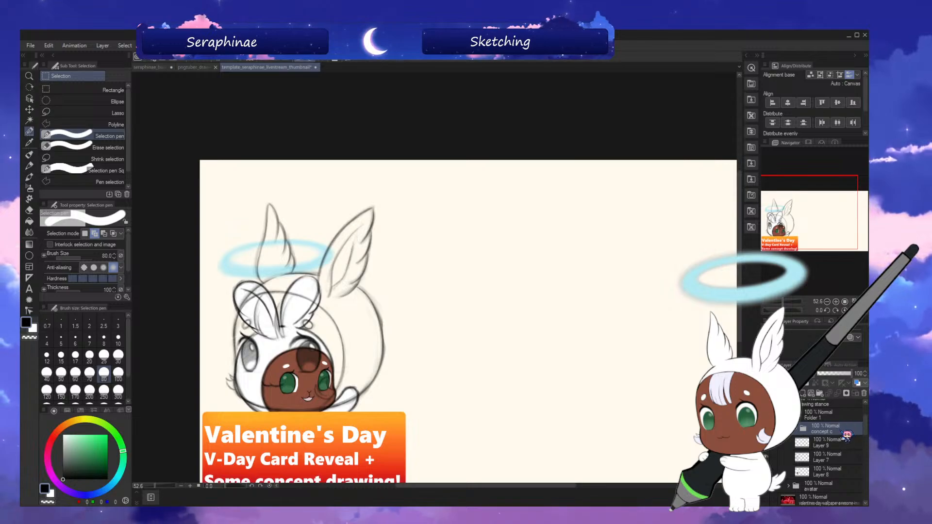
pyautogui.moveTo(865, 429)
pyautogui.mouseDown()
pyautogui.moveTo(866, 446)
pyautogui.moveTo(864, 432)
pyautogui.mouseUp()
pyautogui.hotkey('ctrl', 'z')
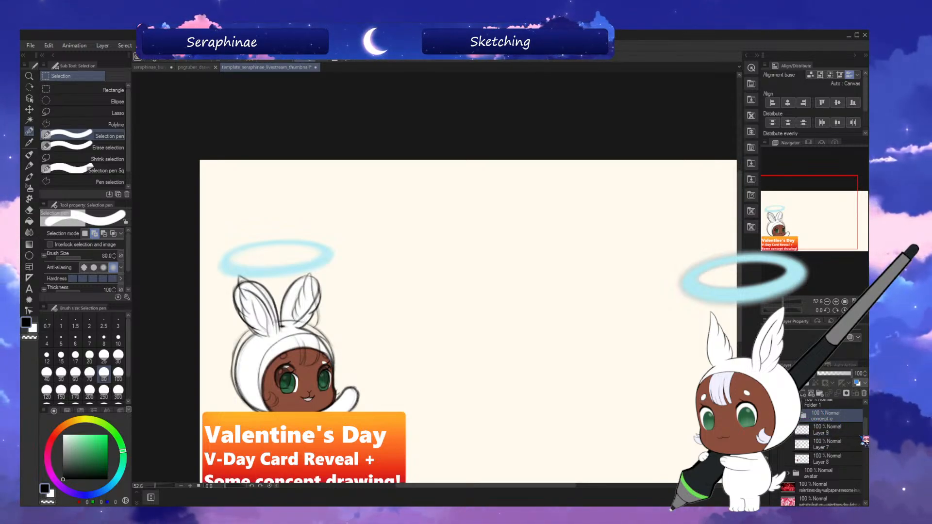
# - Move the concept c folder out of Folder 1 to directly above it and hide the avatar
pyautogui.scroll(2, 864, 440)
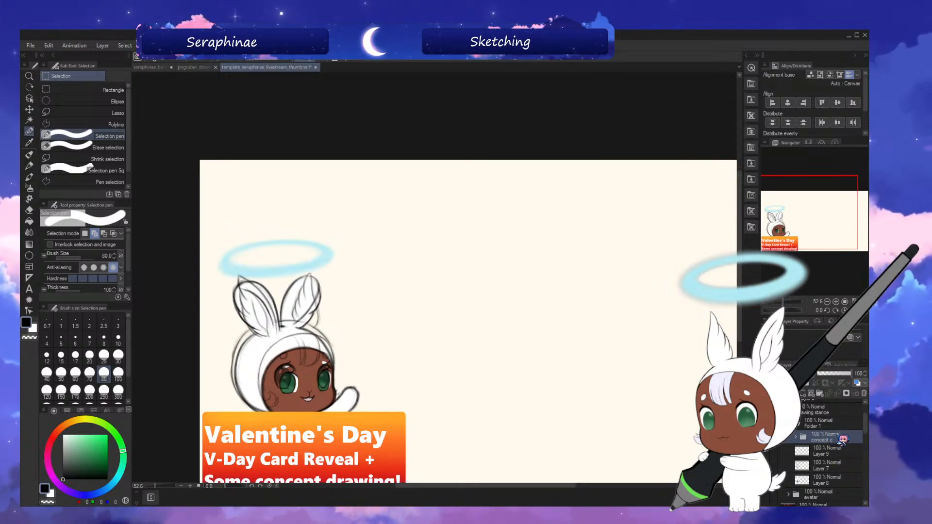
pyautogui.moveTo(840, 438); pyautogui.dragTo(834, 421)
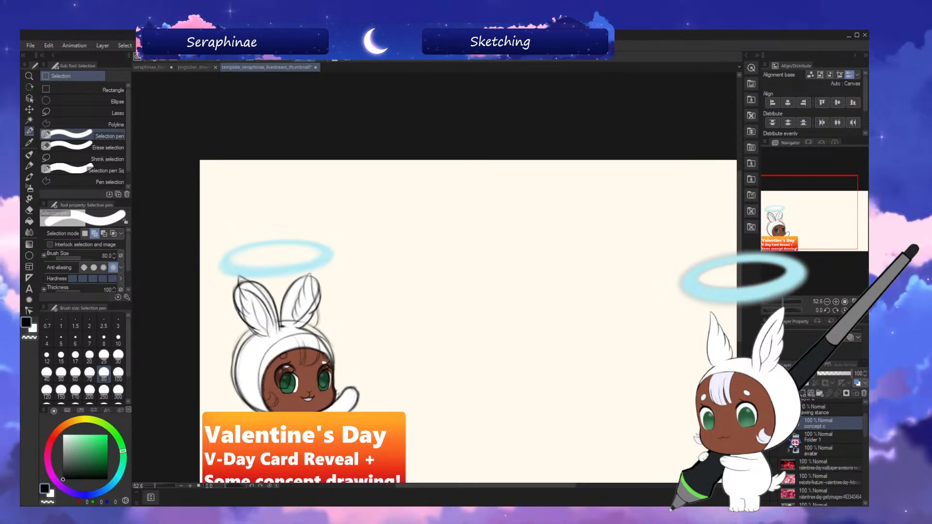
pyautogui.click(779, 423)
pyautogui.click(779, 423)
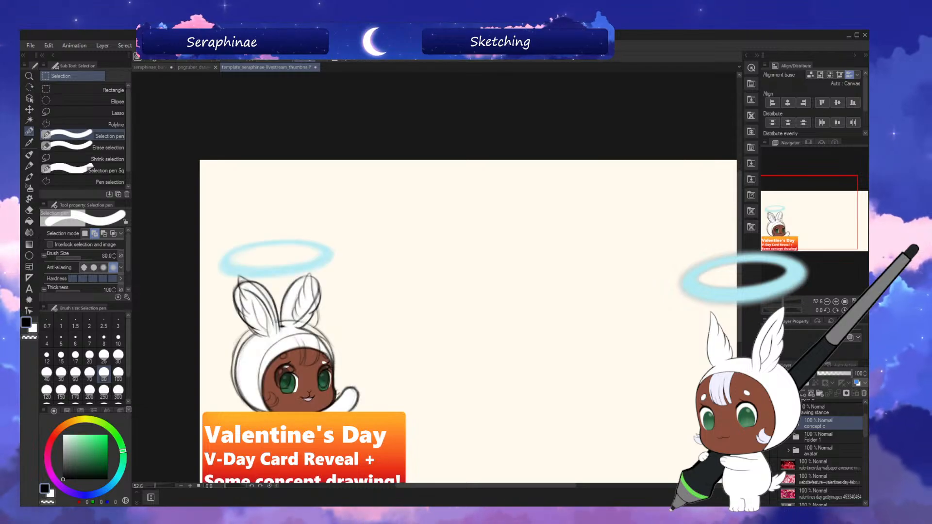
pyautogui.click(779, 423)
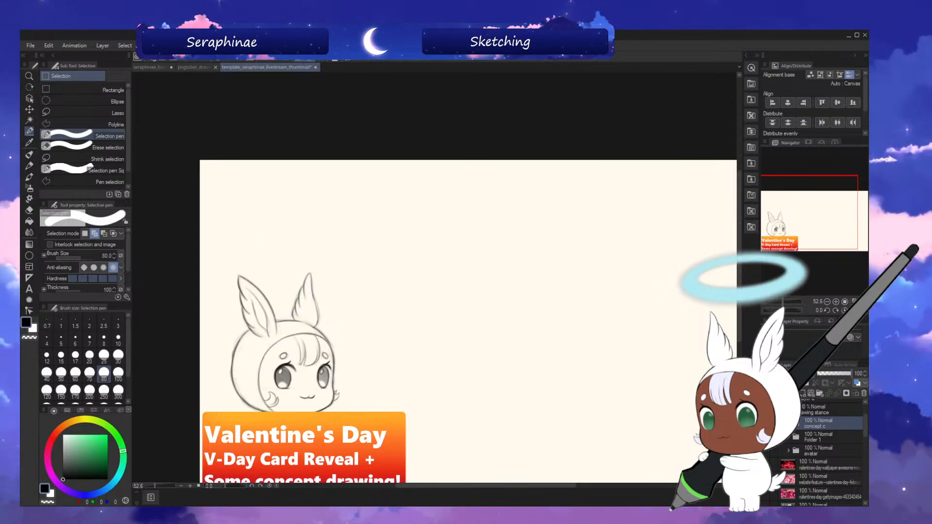
# - Raise the opacity of Layer 10 2 in the concept c folder to 100% and hide that layer
pyautogui.click(794, 423)
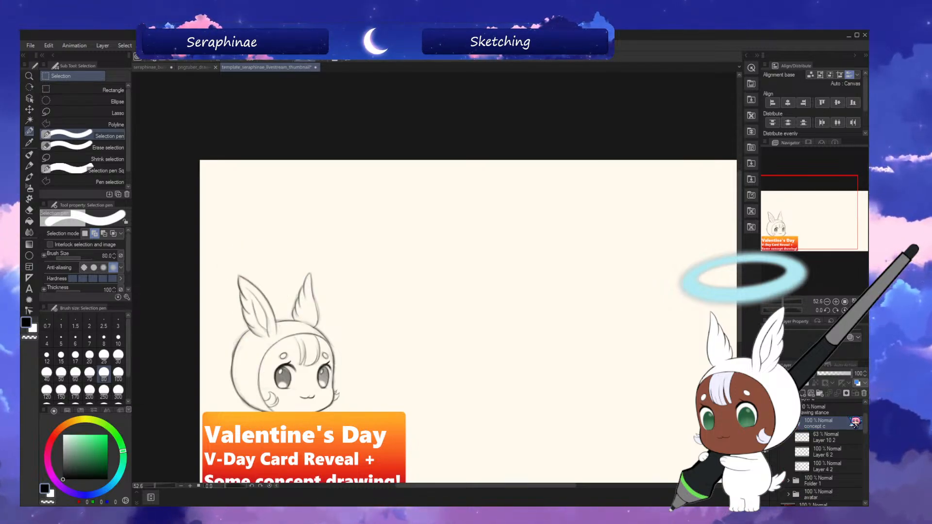
pyautogui.click(825, 437)
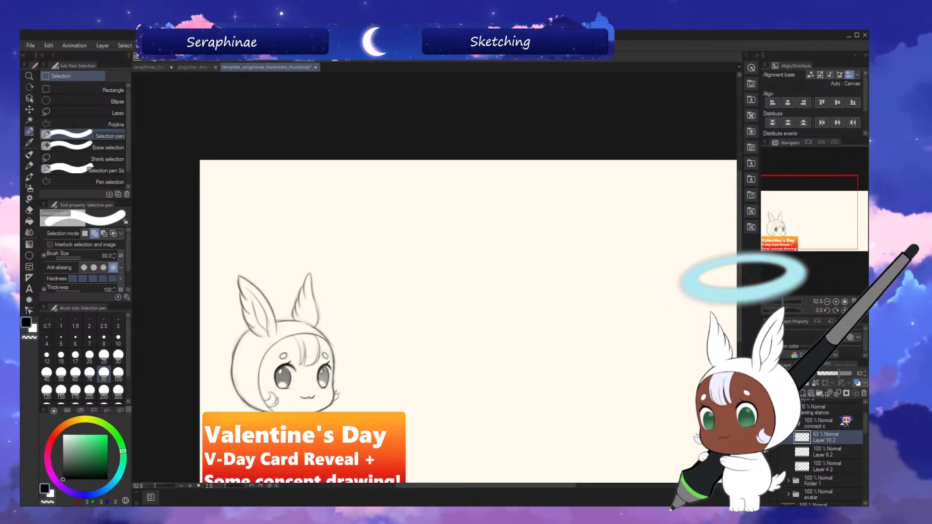
pyautogui.click(849, 373)
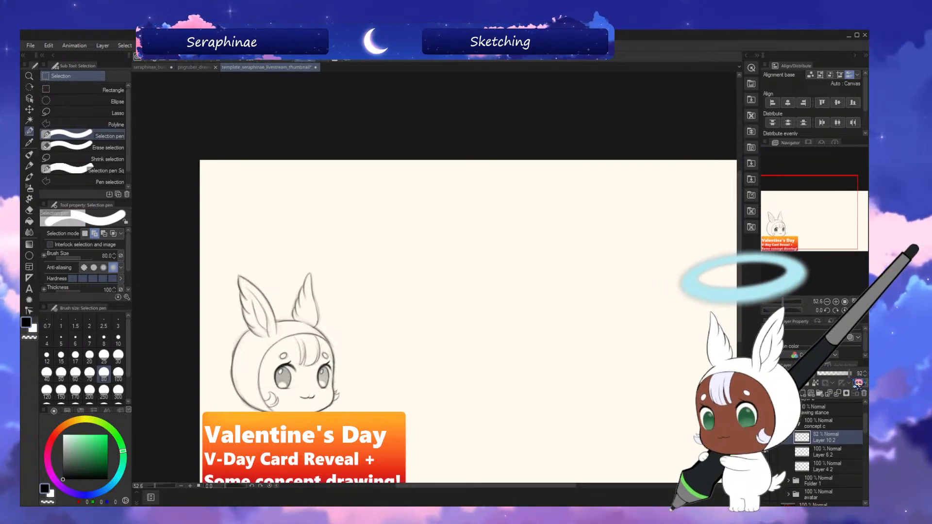
pyautogui.moveTo(857, 375)
pyautogui.mouseDown()
pyautogui.moveTo(839, 375)
pyautogui.moveTo(853, 375)
pyautogui.mouseUp()
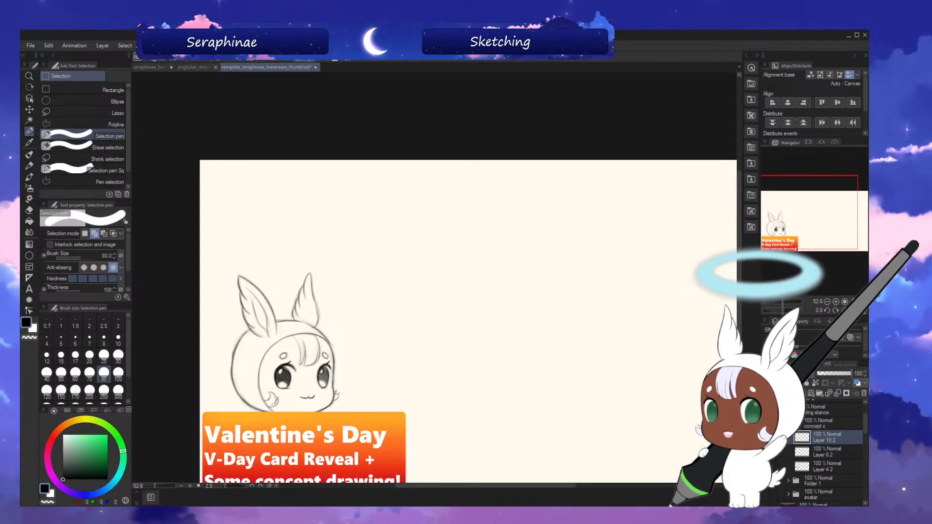
pyautogui.click(766, 437)
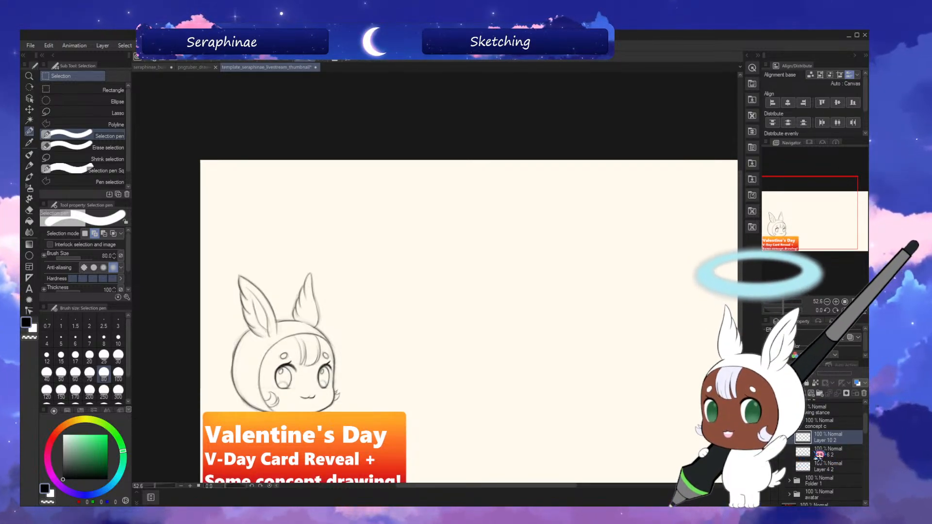
# - Toggle the visibility of Layer 6 2 to check its contents, and delete the layer
pyautogui.click(839, 455)
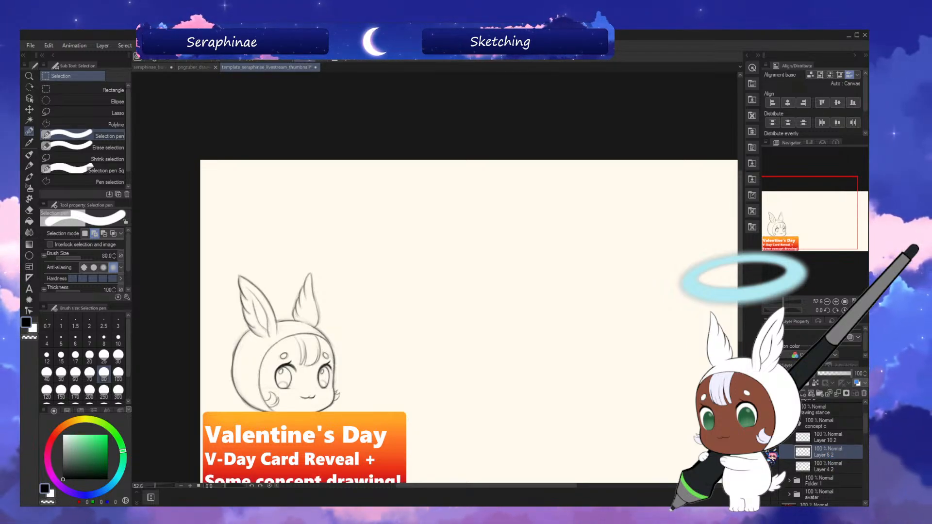
pyautogui.click(772, 467)
pyautogui.click(772, 467)
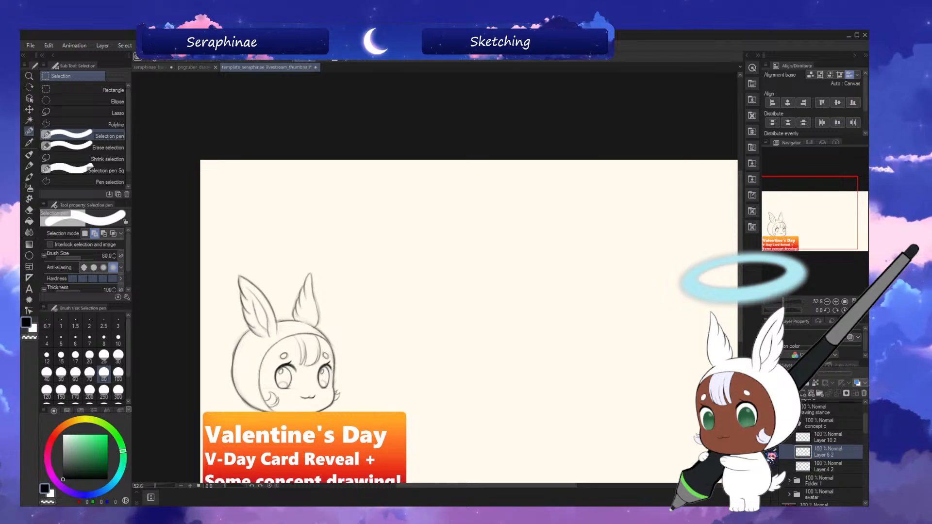
pyautogui.click(864, 393)
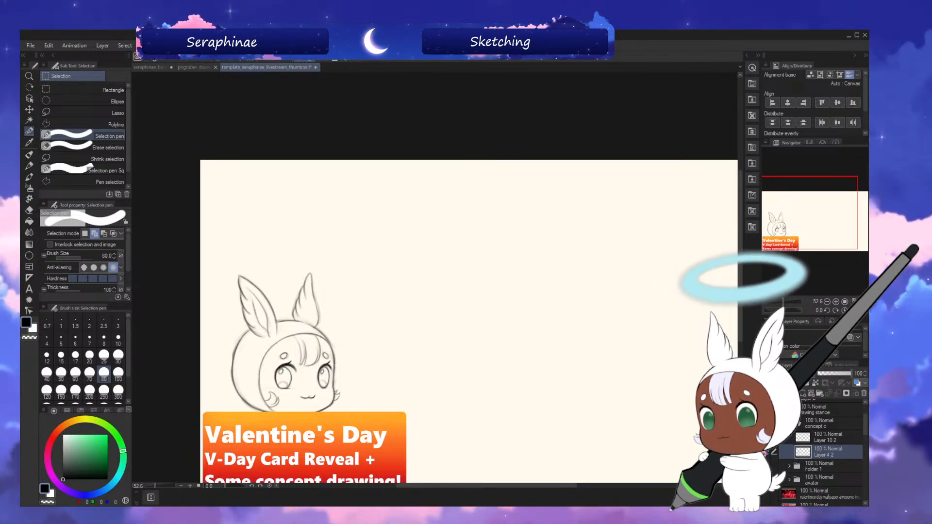
# - Switch to the watercolor brush at size 12 and frame the bunny head at 100% zoom
pyautogui.press('p')
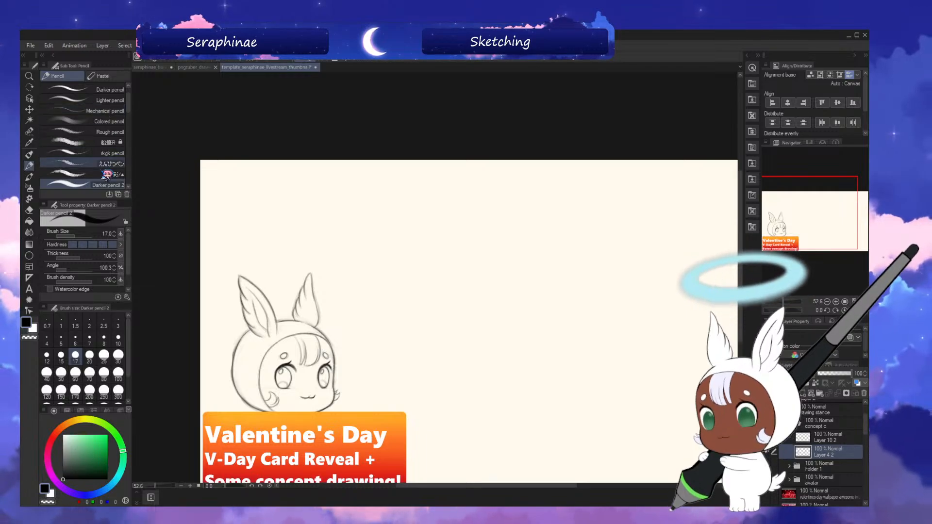
pyautogui.press('b')
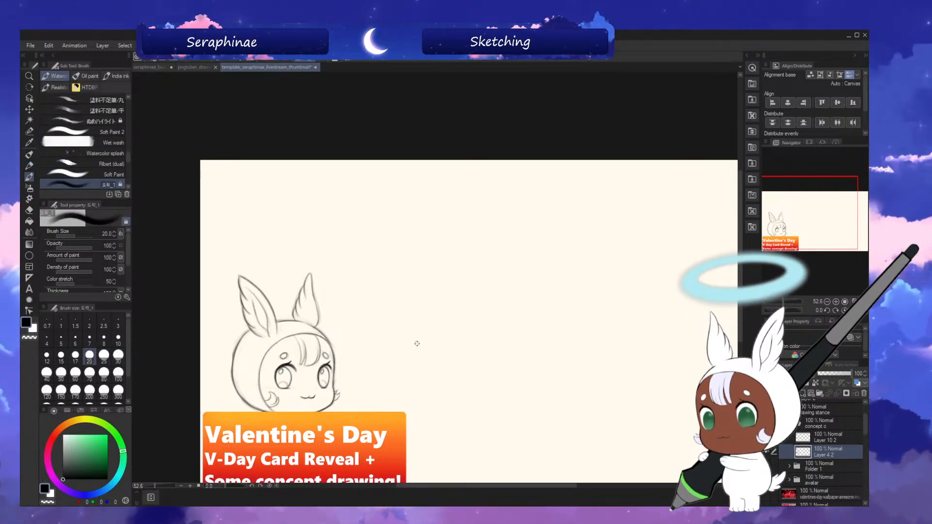
pyautogui.moveTo(557, 487); pyautogui.dragTo(536, 485)
pyautogui.scroll(2, 537, 480)
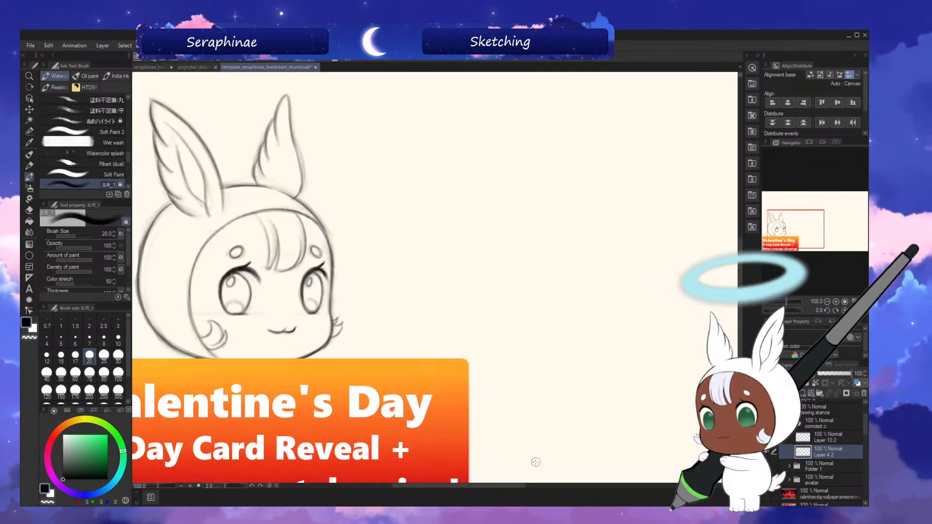
pyautogui.press('[')
pyautogui.press('[')
pyautogui.press('[')
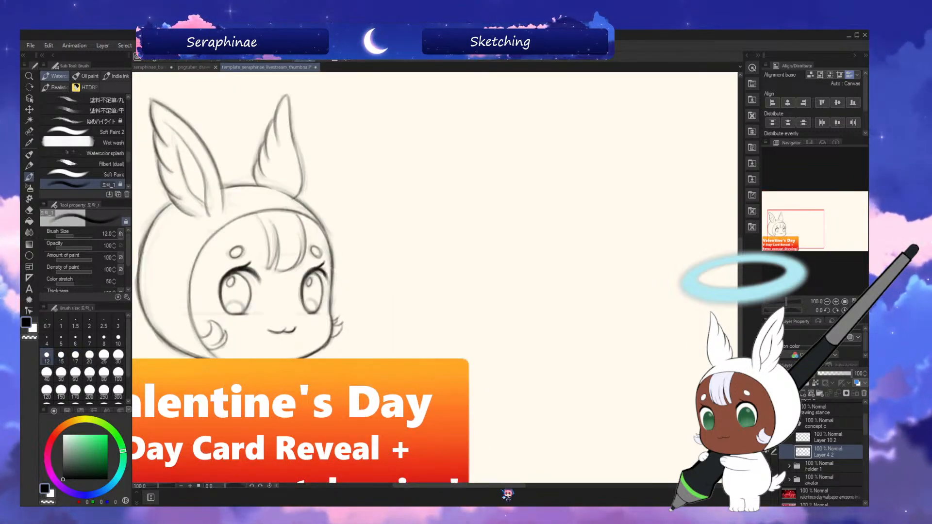
pyautogui.moveTo(507, 486); pyautogui.dragTo(478, 484)
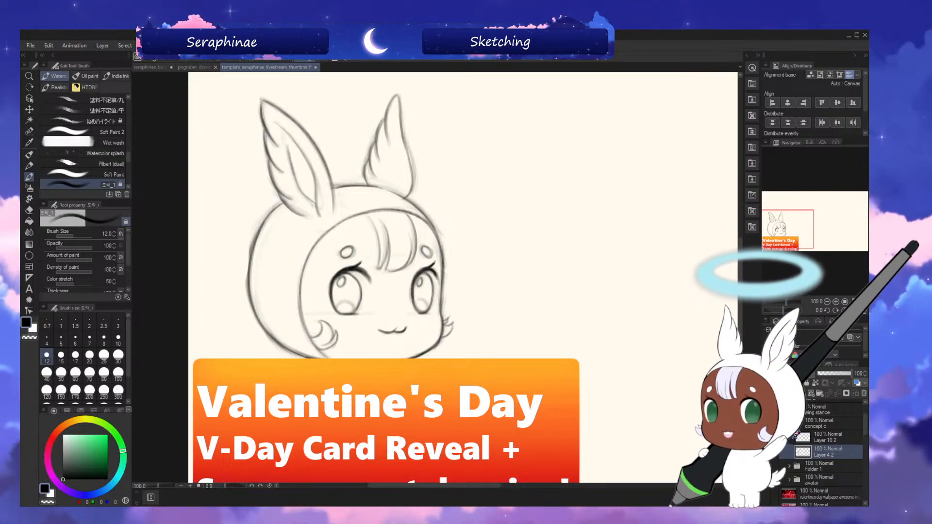
# - Hide the Valentine's Day title text layer and check the contents of Layer 4 2 by toggling its visibility
pyautogui.moveTo(867, 428); pyautogui.dragTo(866, 423)
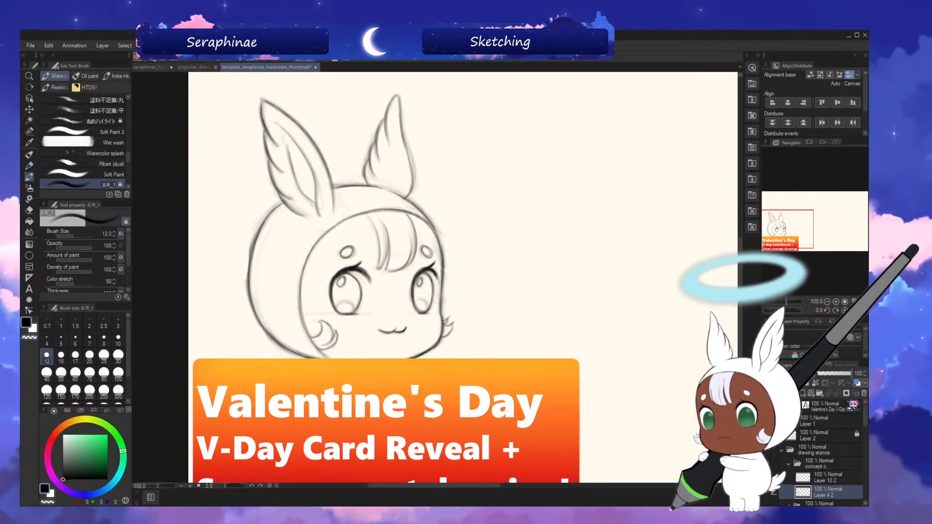
pyautogui.click(766, 407)
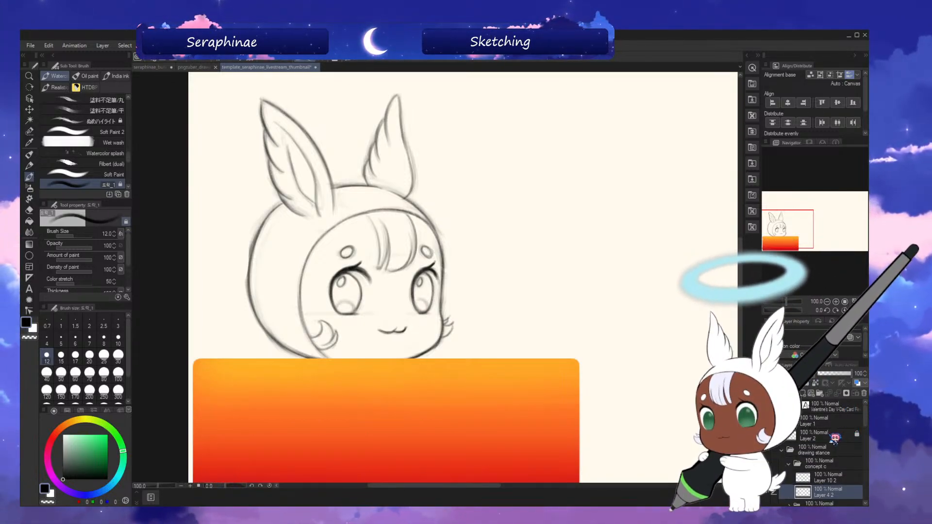
pyautogui.moveTo(865, 421); pyautogui.dragTo(865, 422)
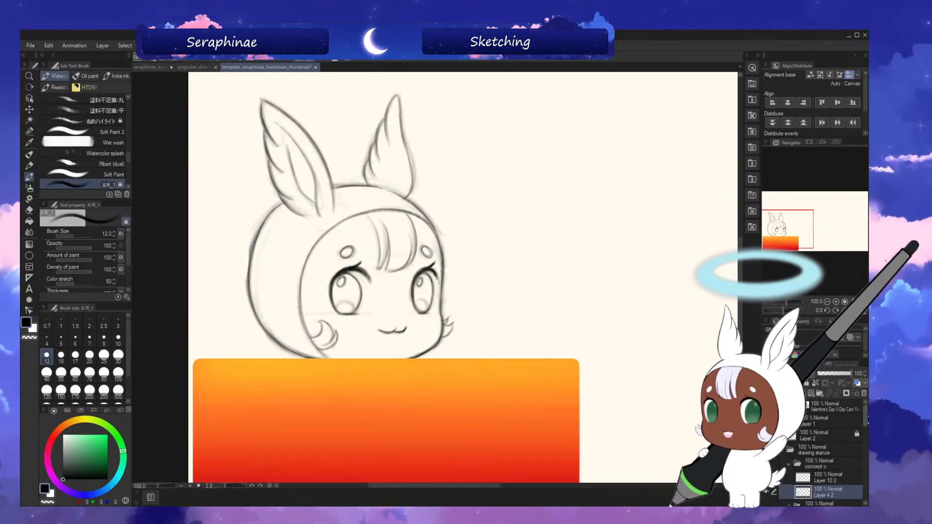
pyautogui.moveTo(740, 261)
pyautogui.mouseDown()
pyautogui.moveTo(741, 282)
pyautogui.moveTo(738, 242)
pyautogui.moveTo(738, 252)
pyautogui.mouseUp()
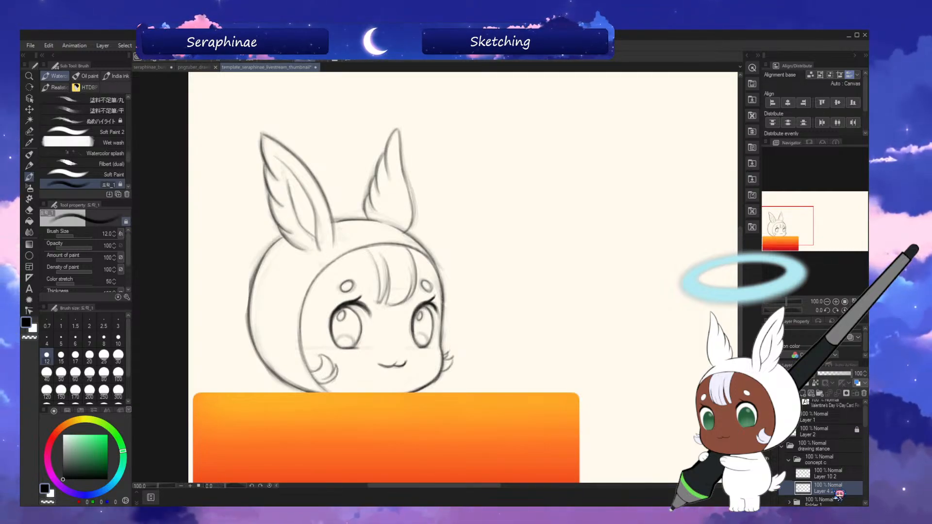
pyautogui.click(769, 491)
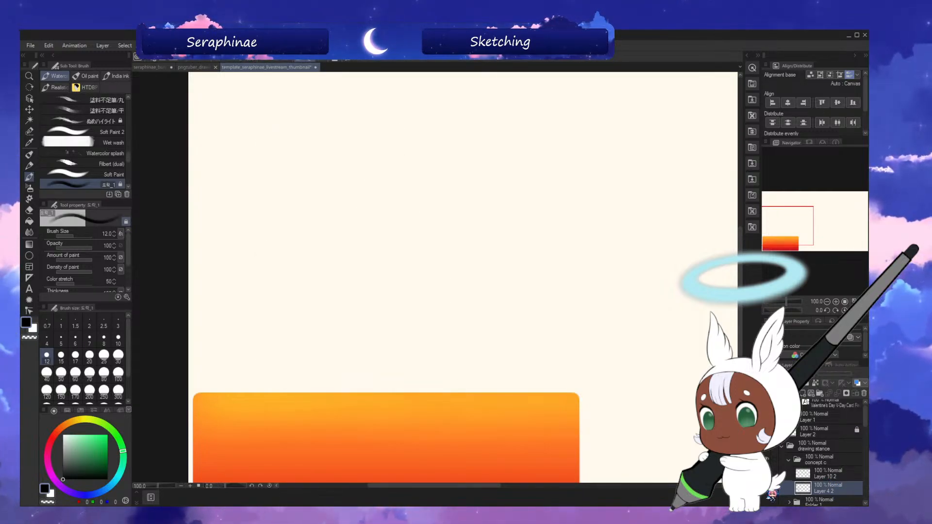
pyautogui.click(769, 490)
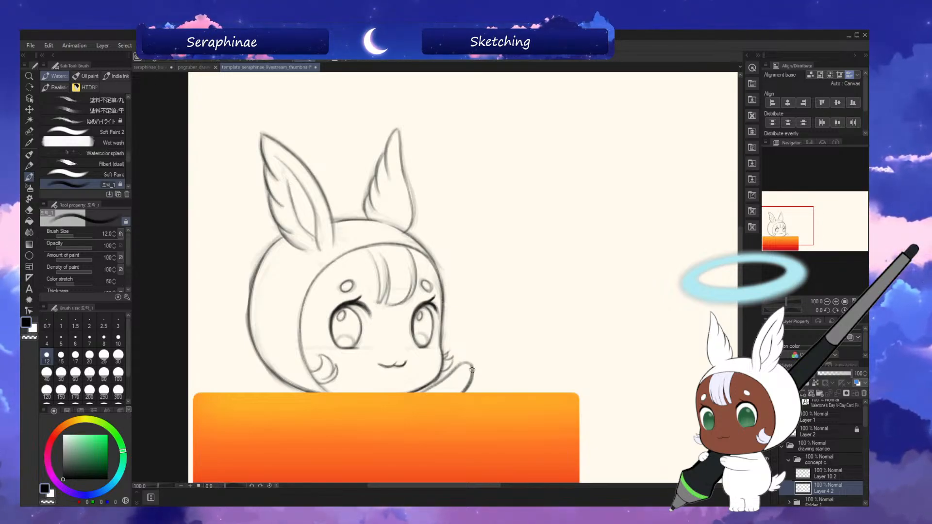
# - Sketch a small raised hand beside the bunny's cheek above the orange banner on Layer 4 2
pyautogui.moveTo(460, 368); pyautogui.dragTo(468, 363)
pyautogui.hotkey('ctrl', 'z')
pyautogui.moveTo(434, 388)
pyautogui.mouseDown()
pyautogui.moveTo(455, 370)
pyautogui.moveTo(411, 397)
pyautogui.moveTo(461, 366)
pyautogui.moveTo(468, 385)
pyautogui.mouseUp()
# - Reduce the brush size to 8 and draw an open smile below the bunny's mouth line, checking it in a mirrored view
pyautogui.scroll(1, 479, 374)
pyautogui.press('[')
pyautogui.press('[')
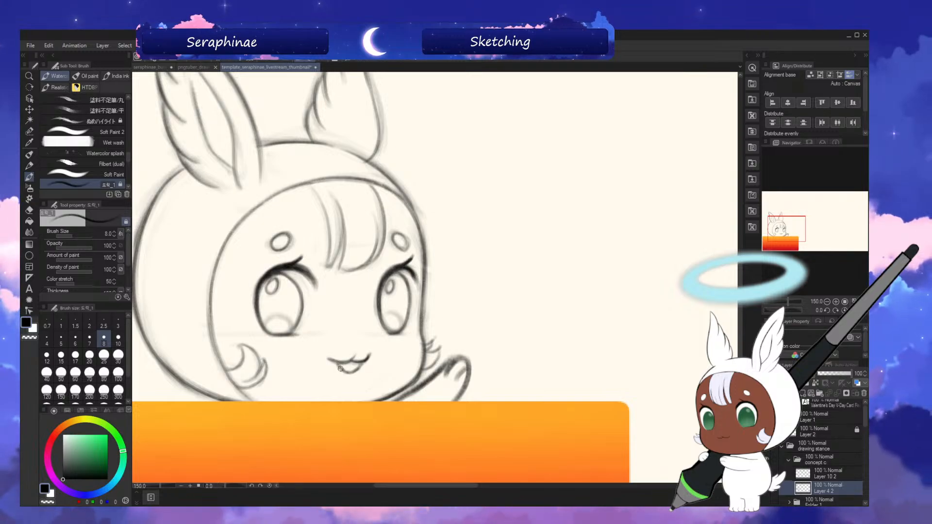
pyautogui.press('h')
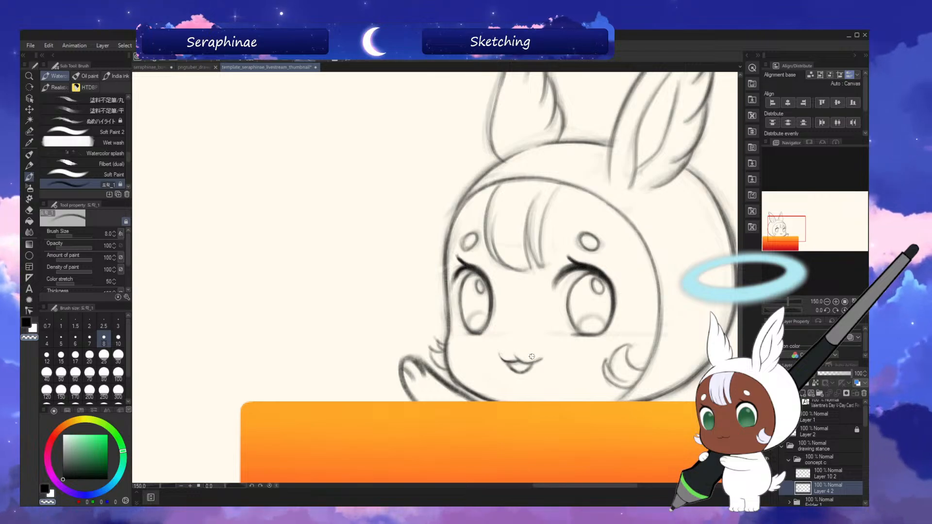
pyautogui.press('h')
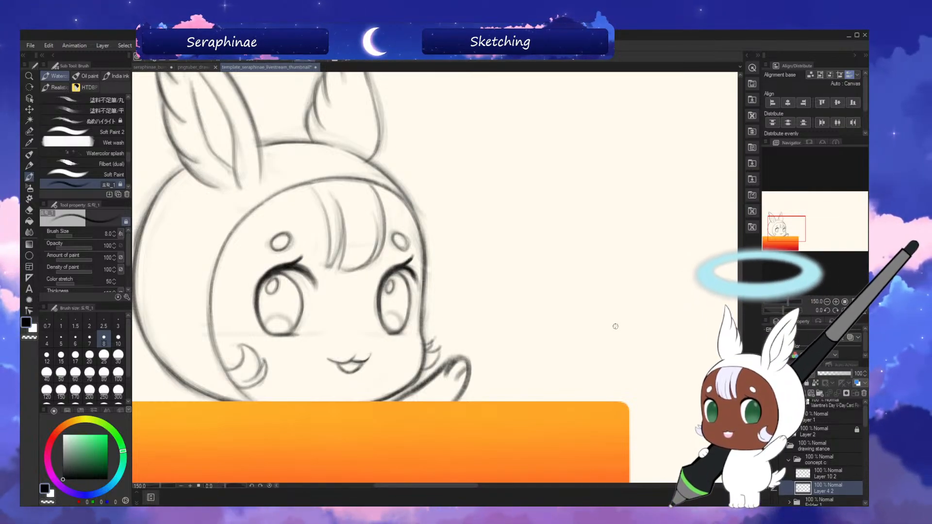
# - Add a new layer directly above Layer 4 2 in the concept c folder
pyautogui.scroll(1, 736, 267)
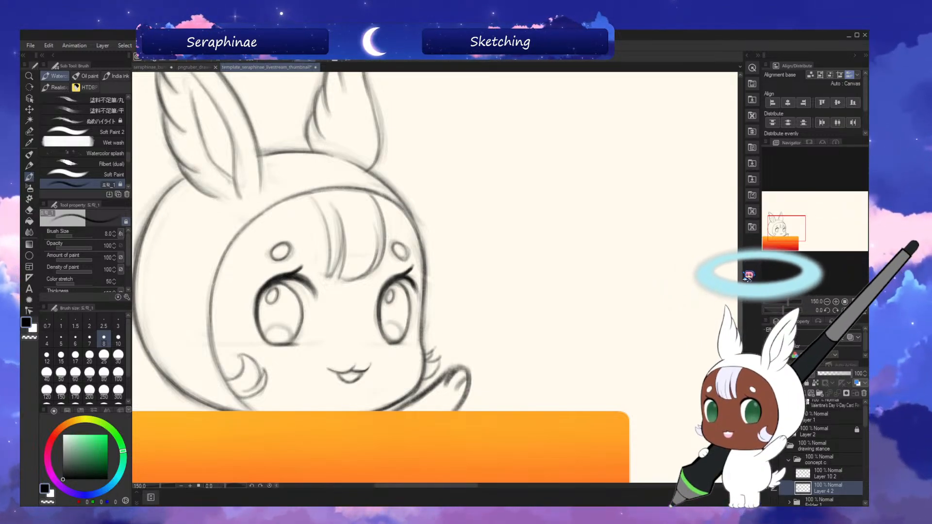
pyautogui.scroll(5, 736, 267)
pyautogui.scroll(-2, 749, 265)
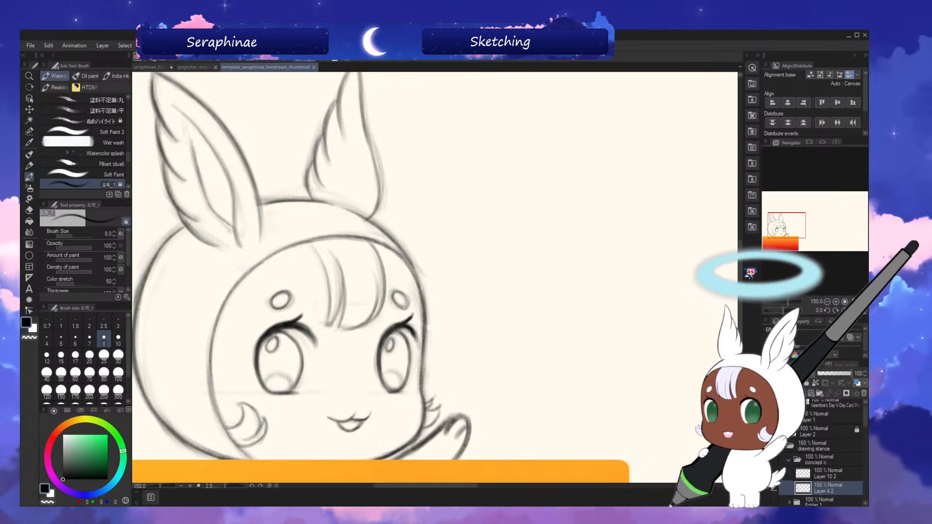
pyautogui.scroll(-2, 749, 265)
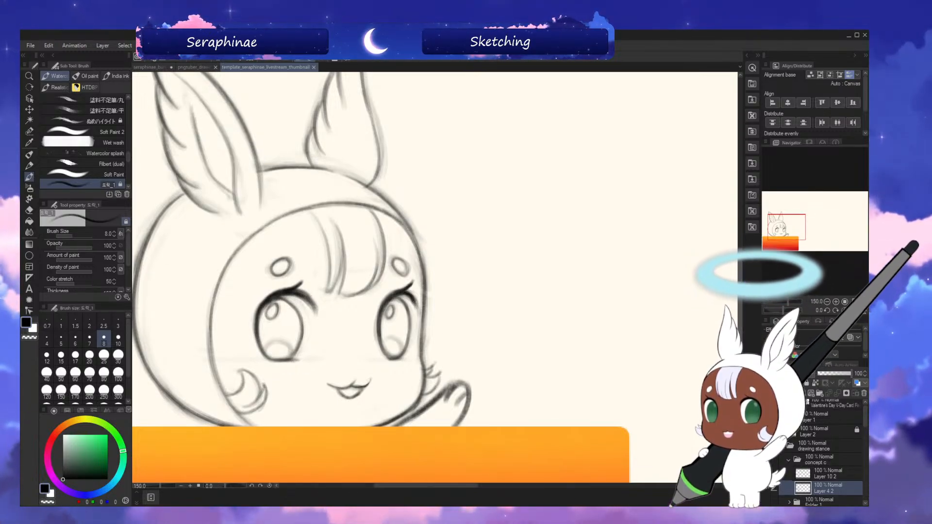
pyautogui.moveTo(740, 274); pyautogui.dragTo(740, 275)
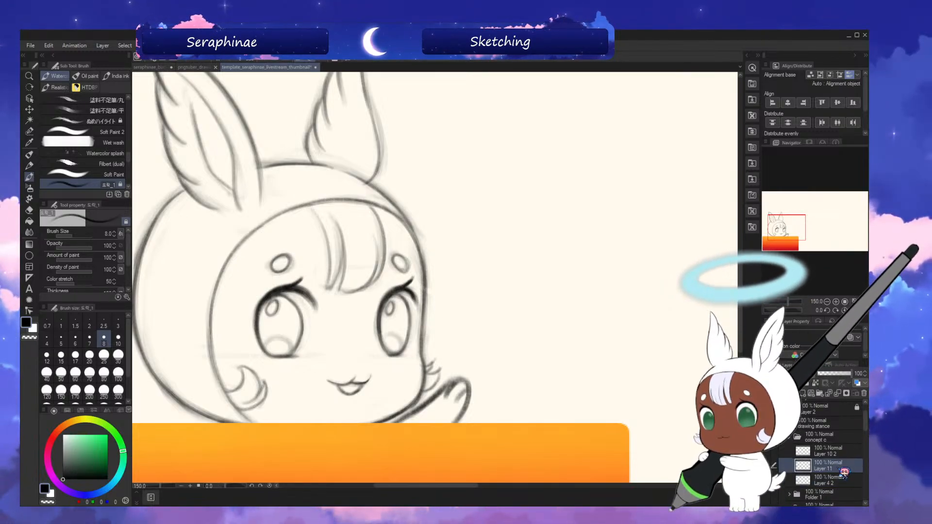
# - Lock transparency on Layer 4 2, recolour its sketch lines bright blue with Lasso fill, and lower the layer's opacity to 42%
pyautogui.click(838, 466)
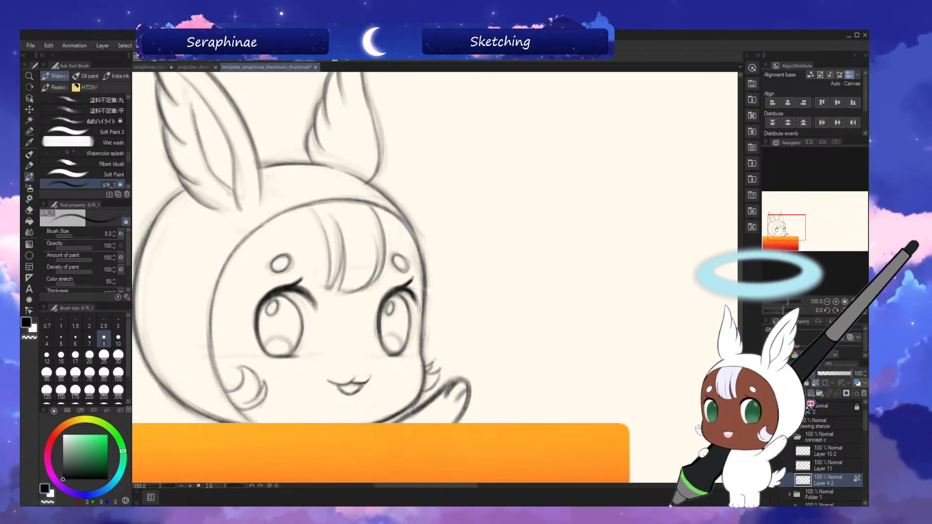
pyautogui.click(89, 495)
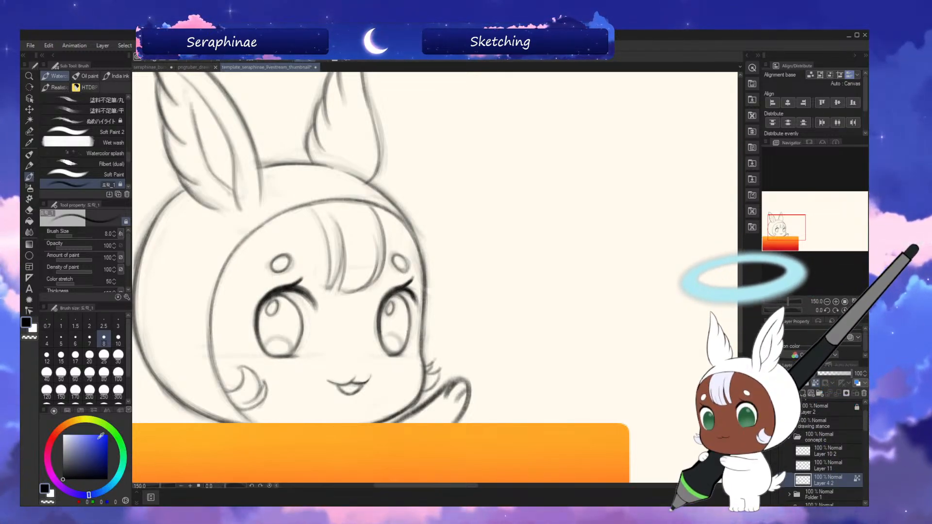
pyautogui.click(100, 438)
pyautogui.hotkey('ctrl', '0')
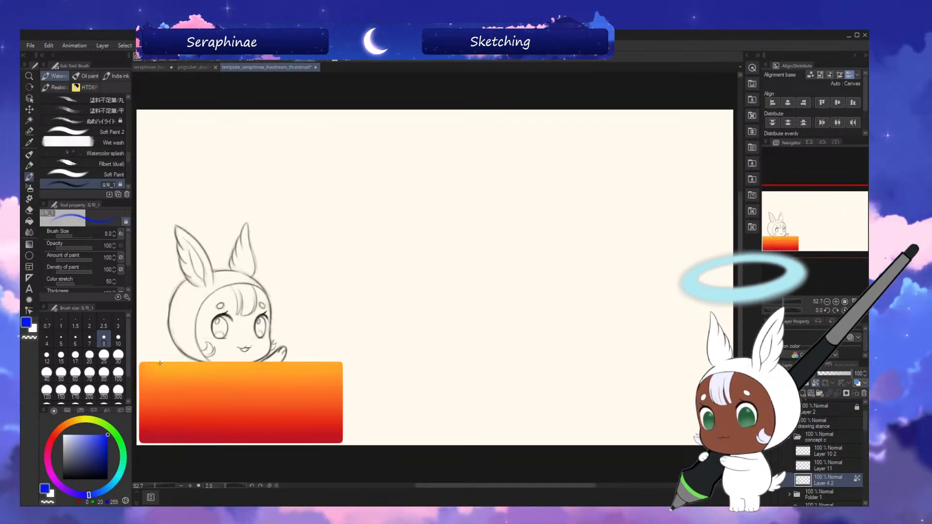
pyautogui.click(29, 232)
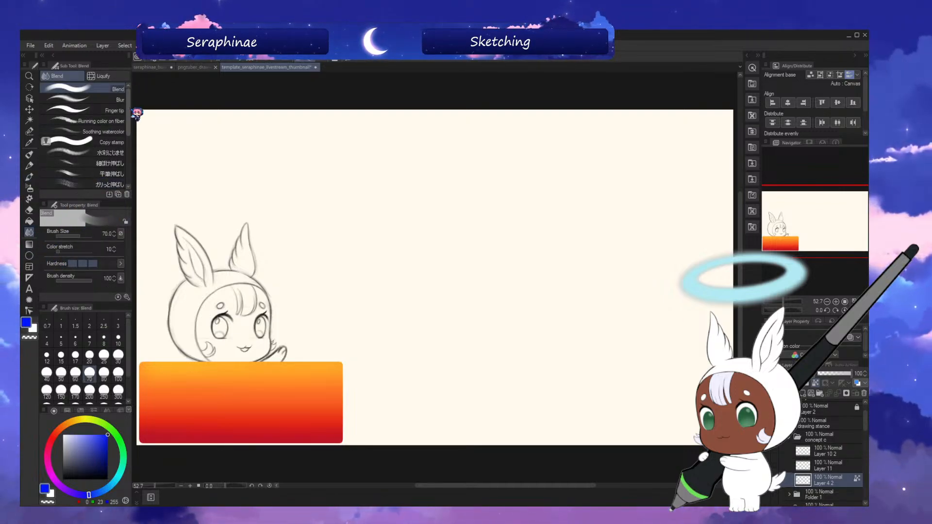
pyautogui.click(29, 221)
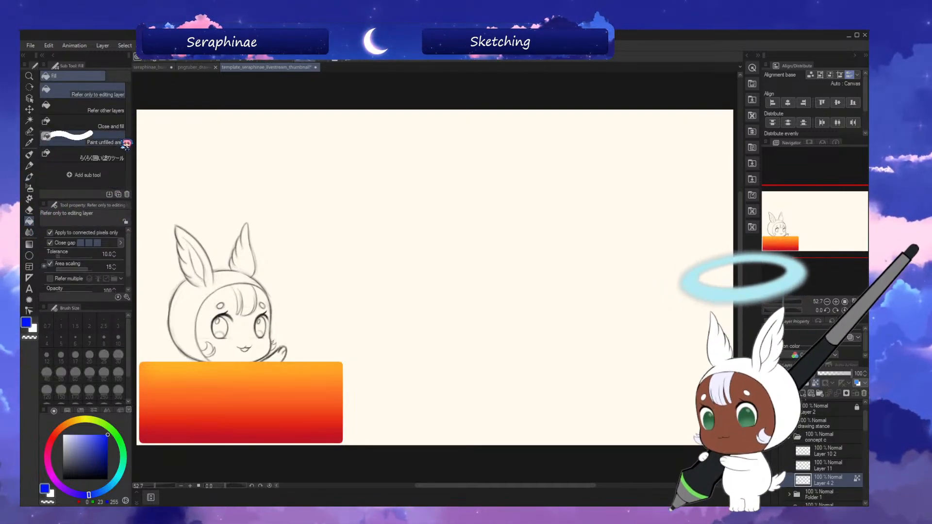
pyautogui.click(29, 255)
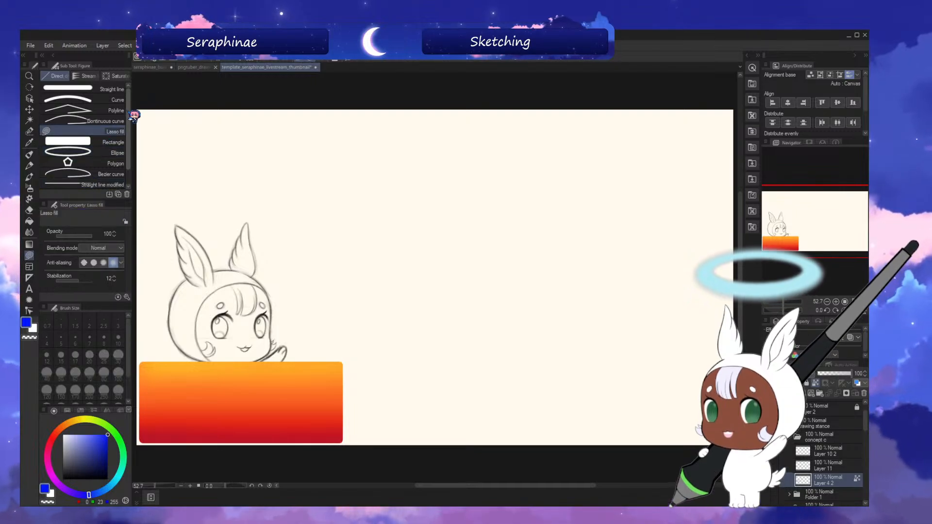
pyautogui.moveTo(195, 219)
pyautogui.mouseDown()
pyautogui.moveTo(154, 347)
pyautogui.moveTo(276, 188)
pyautogui.mouseUp()
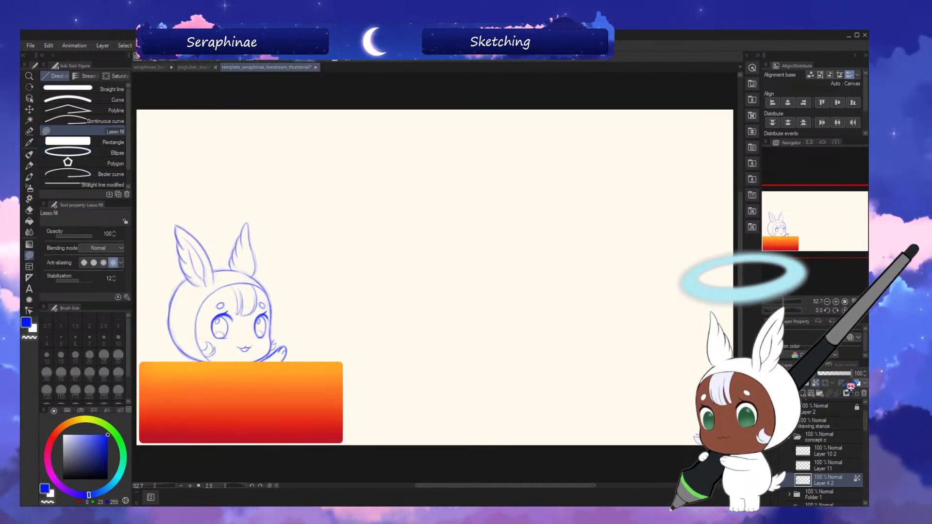
pyautogui.moveTo(850, 373); pyautogui.dragTo(837, 374)
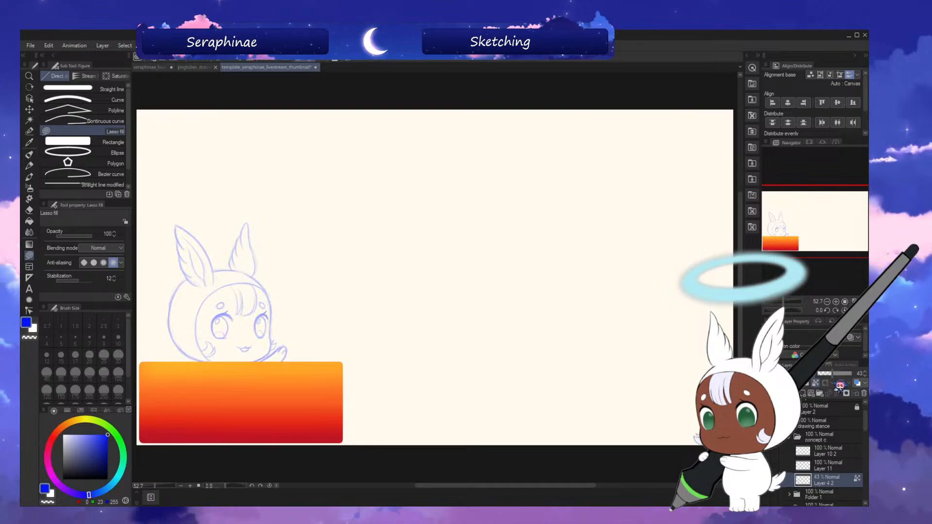
# - Select Layer 11 with black as the drawing colour and try the waterpen [version 2] brush with test strokes above the bunny
pyautogui.click(834, 469)
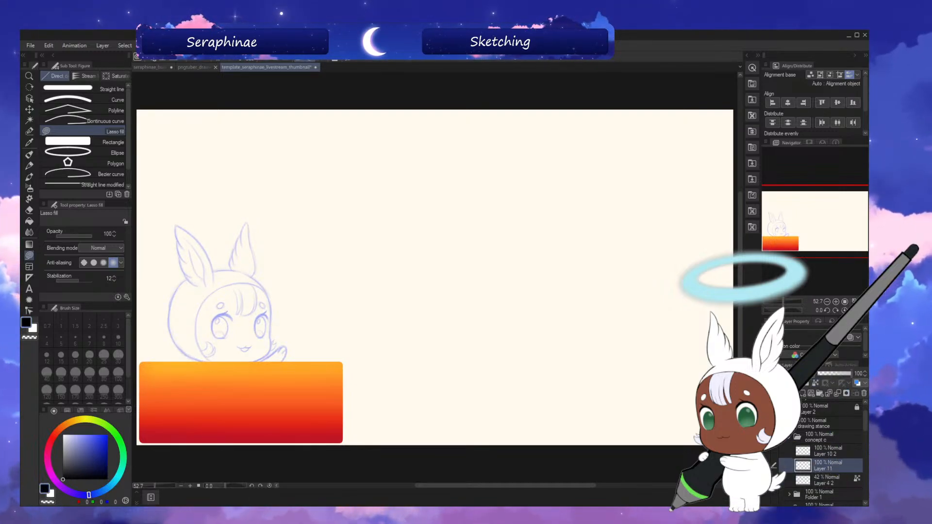
pyautogui.press('b')
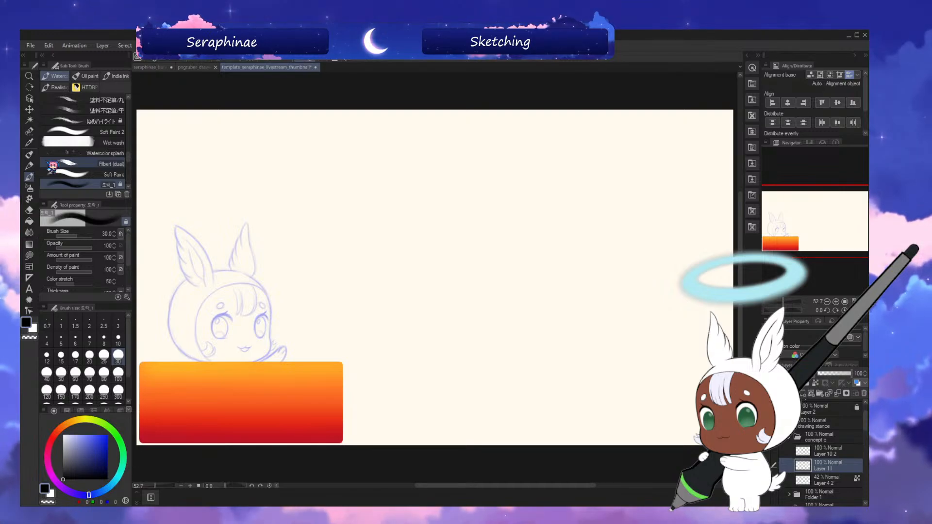
pyautogui.moveTo(129, 156); pyautogui.dragTo(130, 163)
pyautogui.click(114, 159)
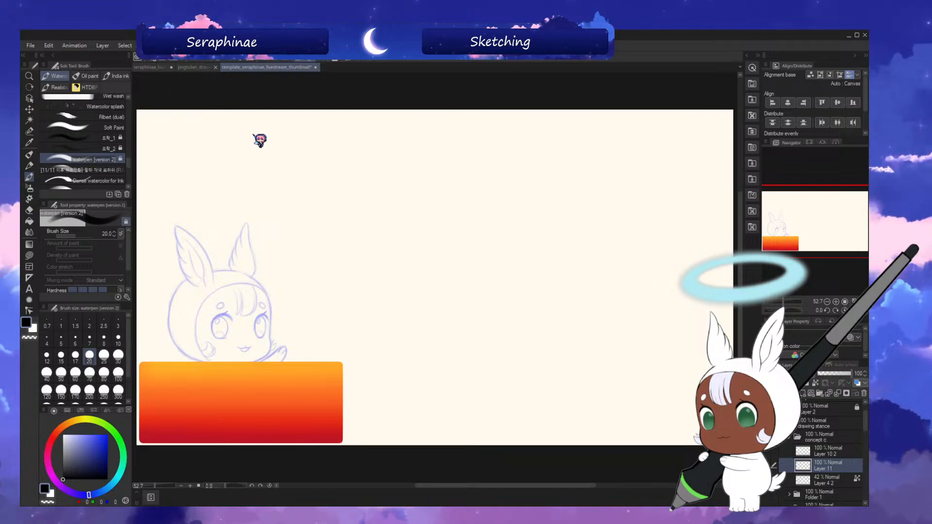
pyautogui.hotkey('ctrl', 'z')
pyautogui.moveTo(254, 195); pyautogui.dragTo(287, 178)
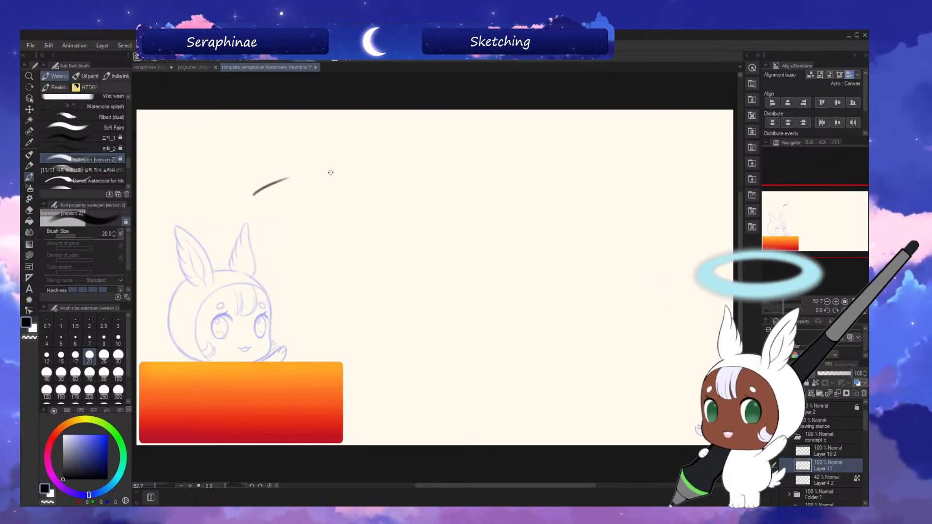
pyautogui.hotkey('ctrl', 'z')
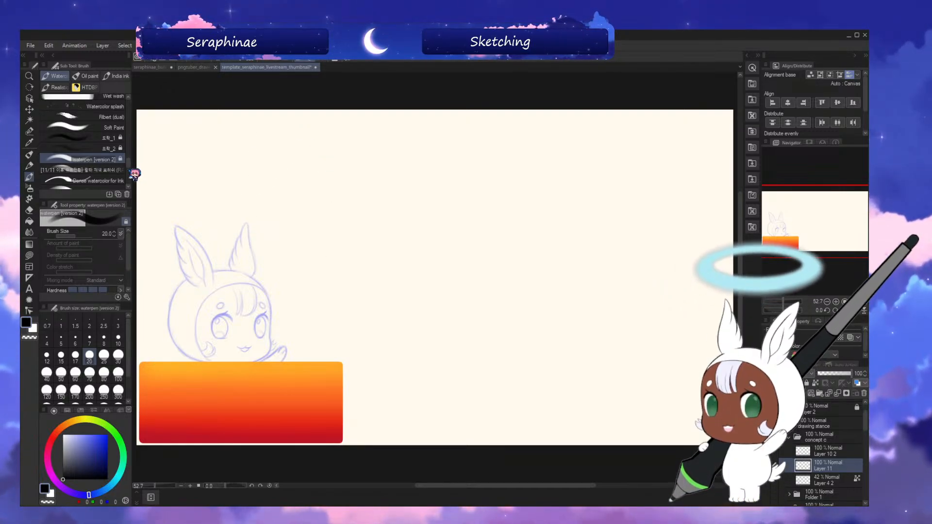
# - Try the Soft Paint 2 brush with test strokes on the empty canvas above the bunny
pyautogui.scroll(2, 133, 165)
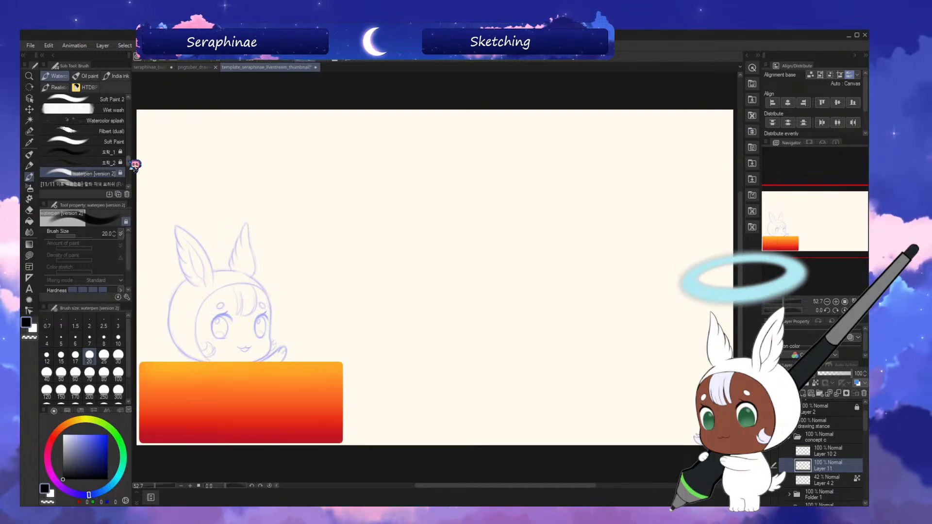
pyautogui.scroll(3, 135, 162)
pyautogui.scroll(3, 132, 163)
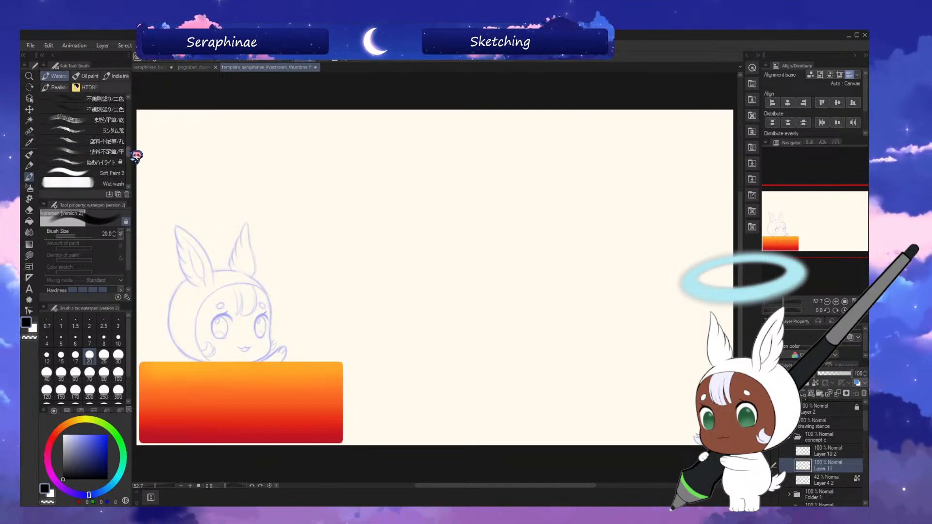
pyautogui.click(117, 159)
pyautogui.click(119, 169)
pyautogui.moveTo(261, 175); pyautogui.dragTo(306, 149)
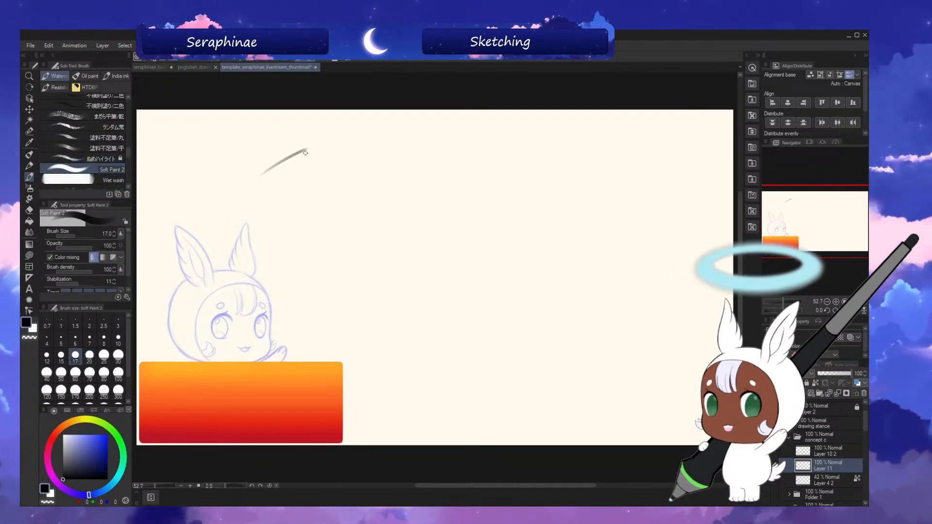
pyautogui.hotkey('ctrl', 'z')
pyautogui.moveTo(266, 186); pyautogui.dragTo(324, 154)
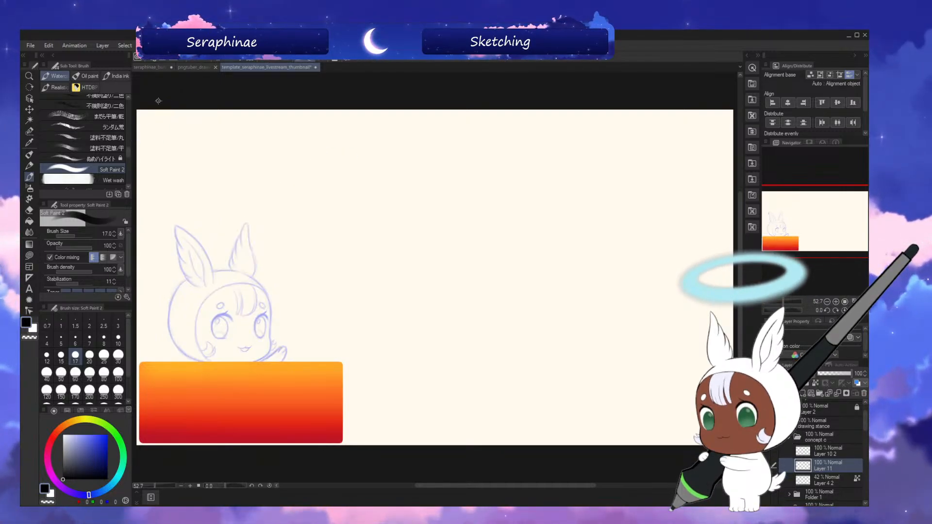
# - Try the Soft Paint brush with test strokes above the bunny, reducing its size to 60
pyautogui.scroll(5, 125, 165)
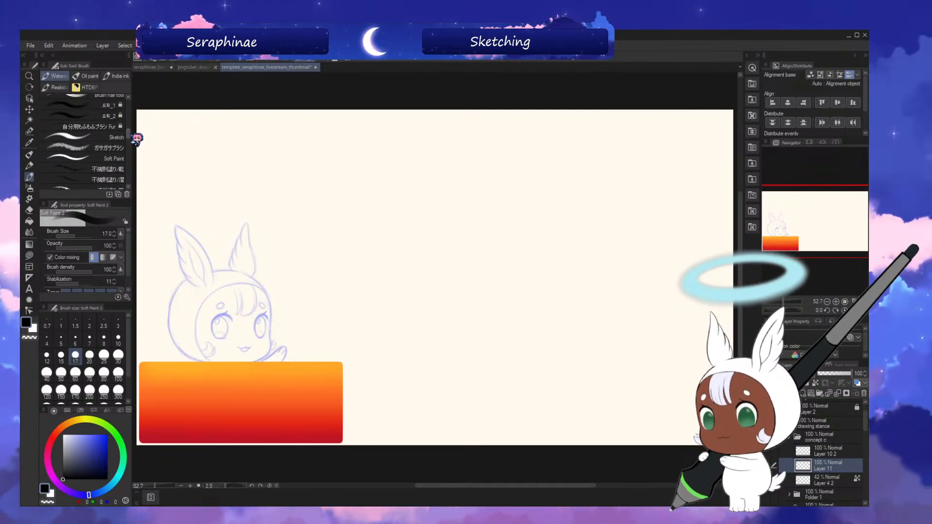
pyautogui.click(114, 165)
pyautogui.moveTo(213, 186); pyautogui.dragTo(335, 122)
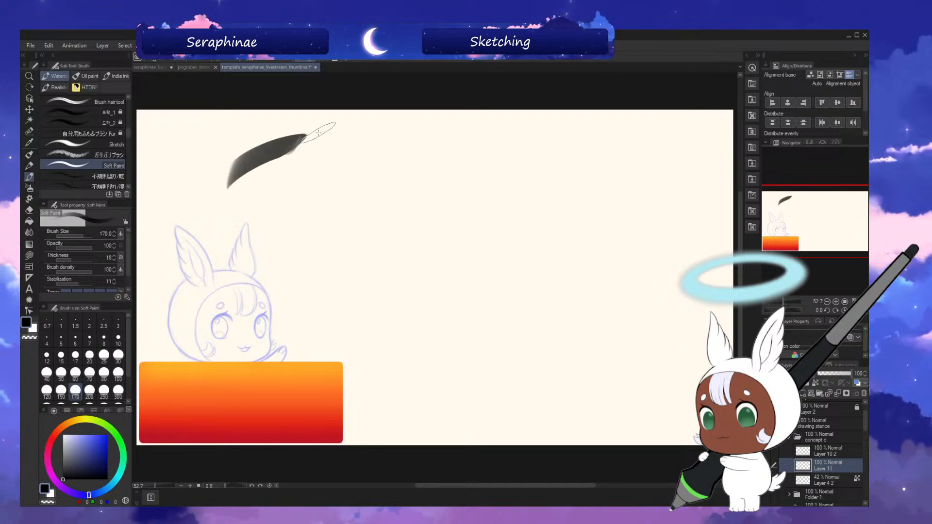
pyautogui.hotkey('ctrl', 'z')
pyautogui.press('[')
pyautogui.press('[')
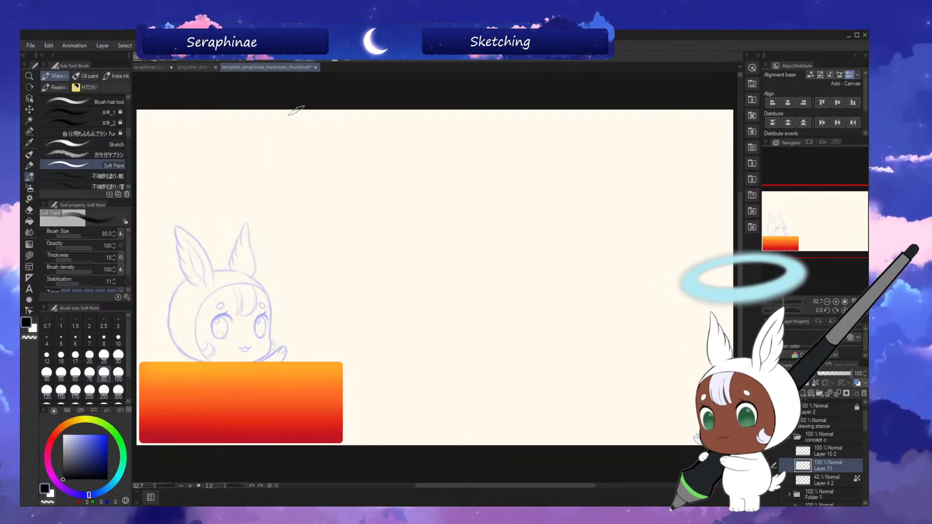
pyautogui.press('[')
pyautogui.press('[')
pyautogui.moveTo(282, 144)
pyautogui.mouseDown()
pyautogui.moveTo(302, 202)
pyautogui.moveTo(316, 206)
pyautogui.mouseUp()
pyautogui.hotkey('ctrl', 'z')
pyautogui.hotkey('ctrl', 'z')
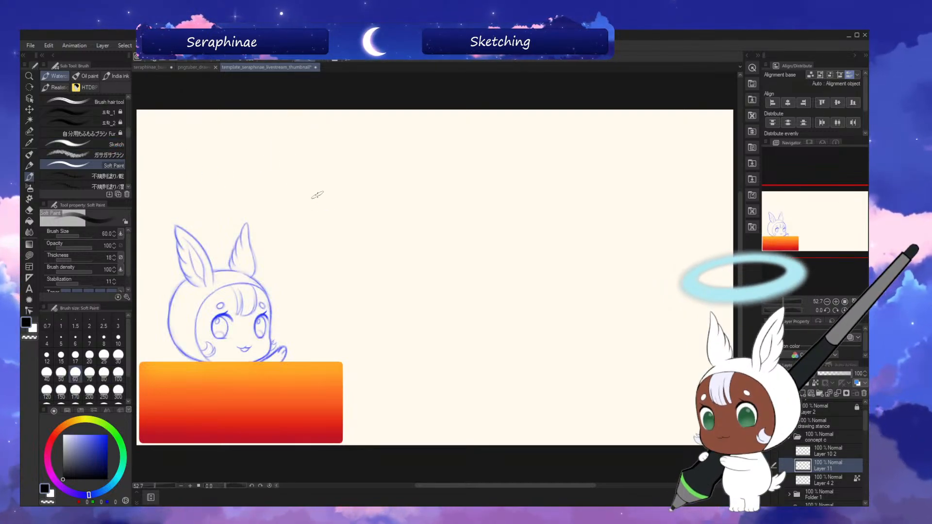
pyautogui.hotkey('ctrl', 'y')
pyautogui.hotkey('ctrl', 'z')
pyautogui.hotkey('ctrl', 'y')
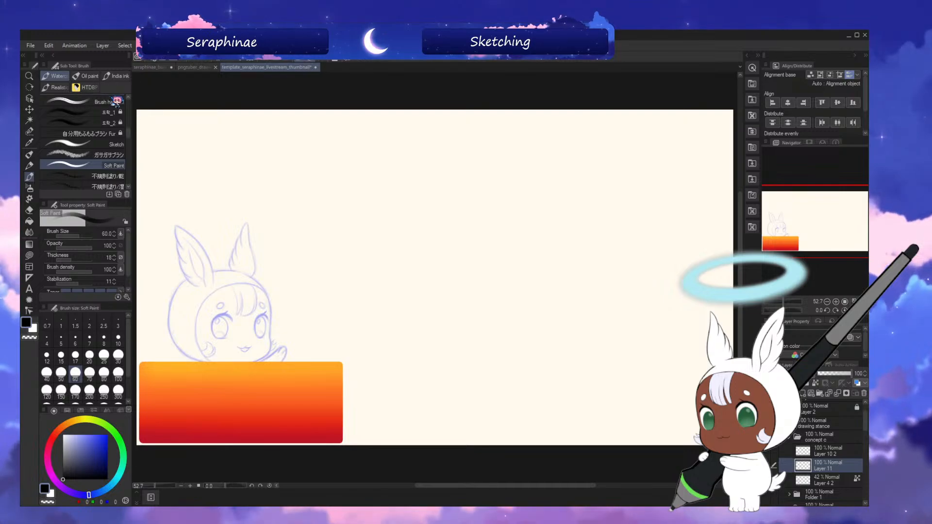
# - Switch back to the waterpen [version 2] brush, check it with one test stroke, and undo that stroke
pyautogui.scroll(5, 131, 123)
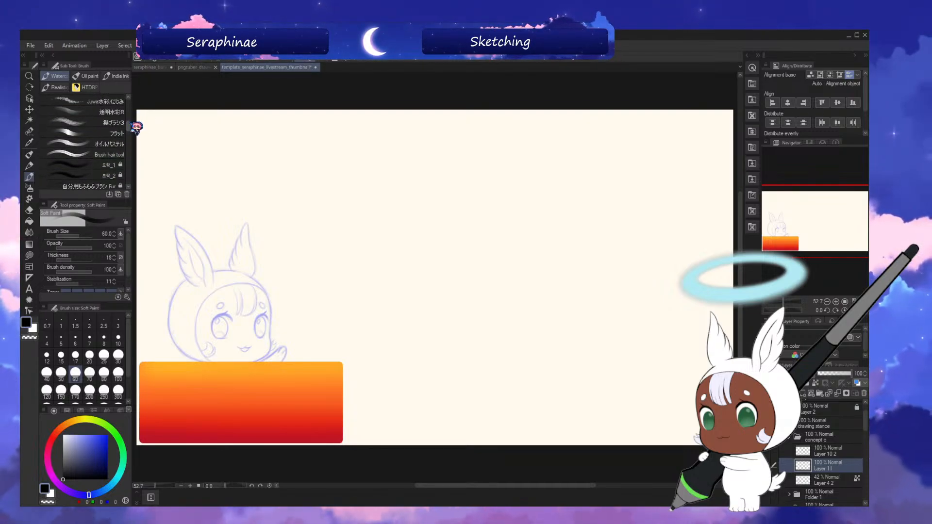
pyautogui.scroll(-5, 131, 145)
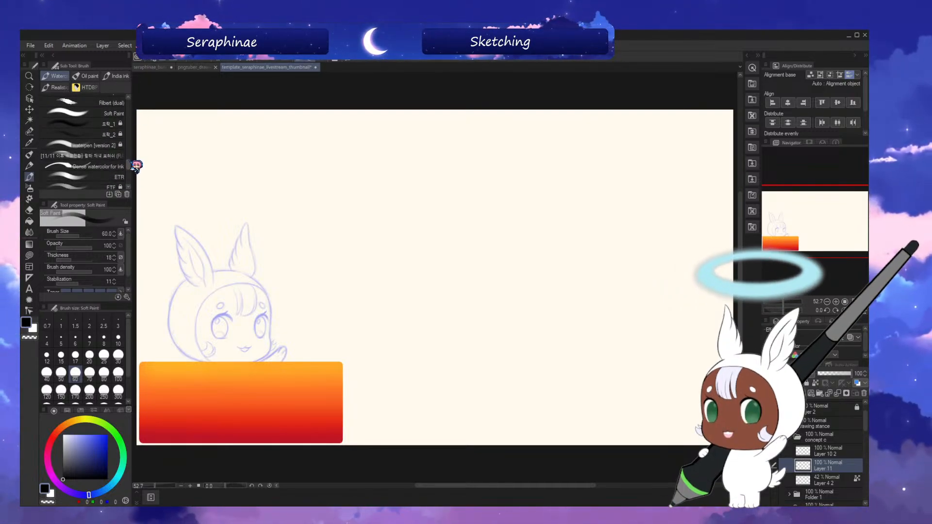
pyautogui.click(92, 148)
pyautogui.moveTo(293, 181); pyautogui.dragTo(307, 231)
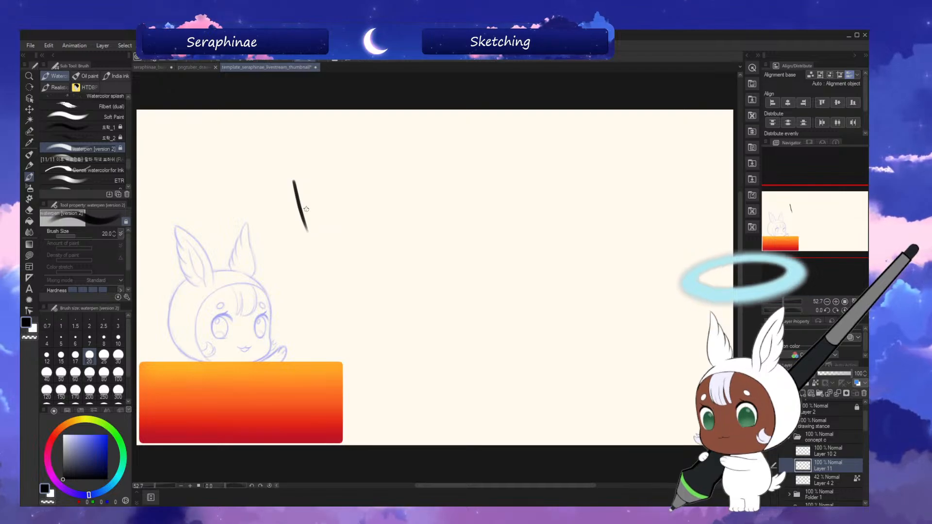
pyautogui.hotkey('ctrl', 'z')
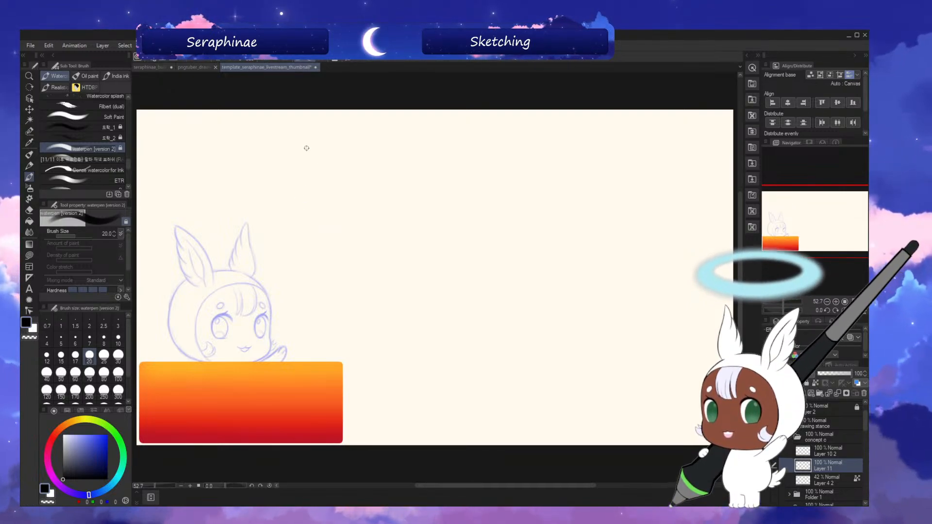
# - Reduce the brush size to 8 and ink the left edge of the bunny's face opening down to the orange banner
pyautogui.moveTo(505, 486); pyautogui.dragTo(470, 486)
pyautogui.scroll(1, 474, 472)
pyautogui.scroll(3, 474, 472)
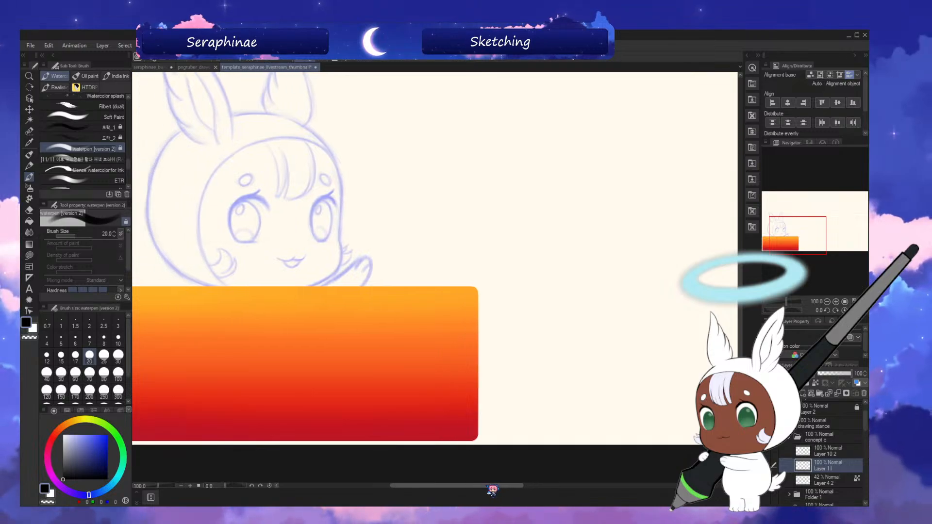
pyautogui.moveTo(741, 329); pyautogui.dragTo(741, 294)
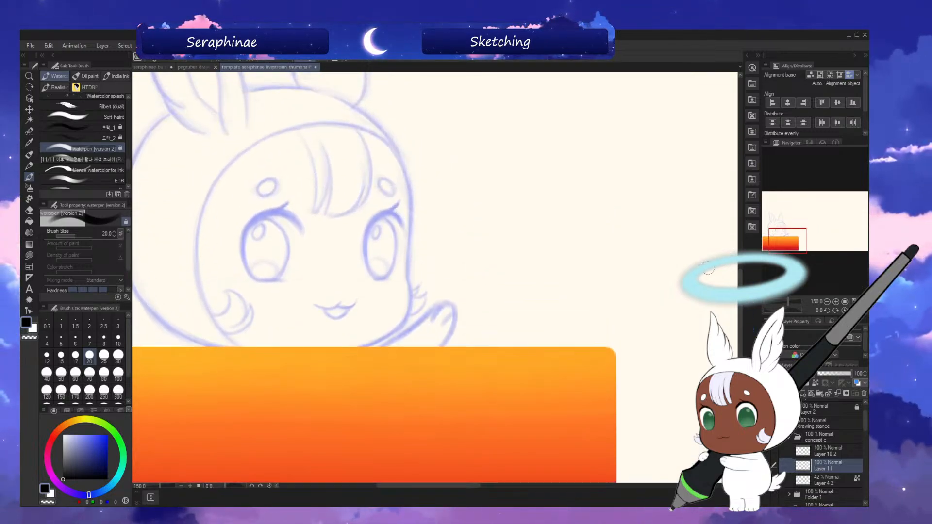
pyautogui.press('[')
pyautogui.press('[')
pyautogui.press('[')
pyautogui.press('[')
pyautogui.press('[')
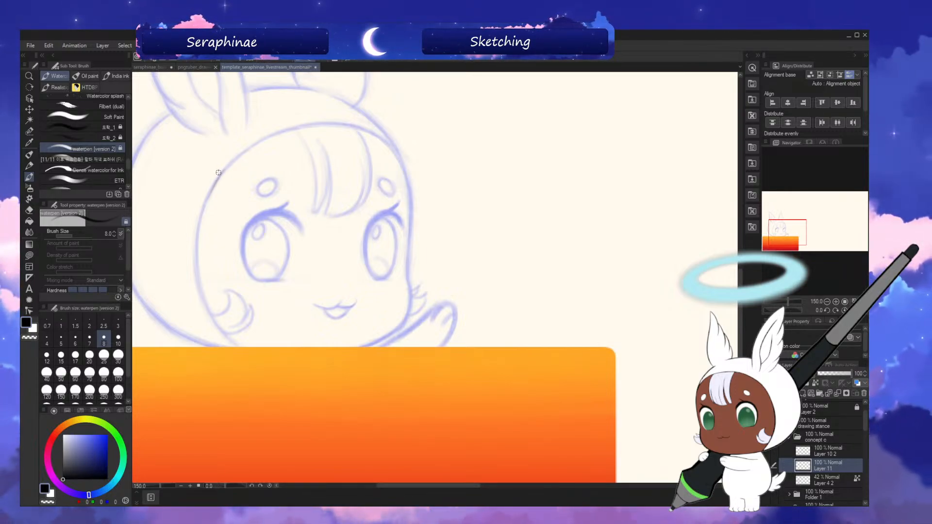
pyautogui.moveTo(219, 173); pyautogui.dragTo(199, 223)
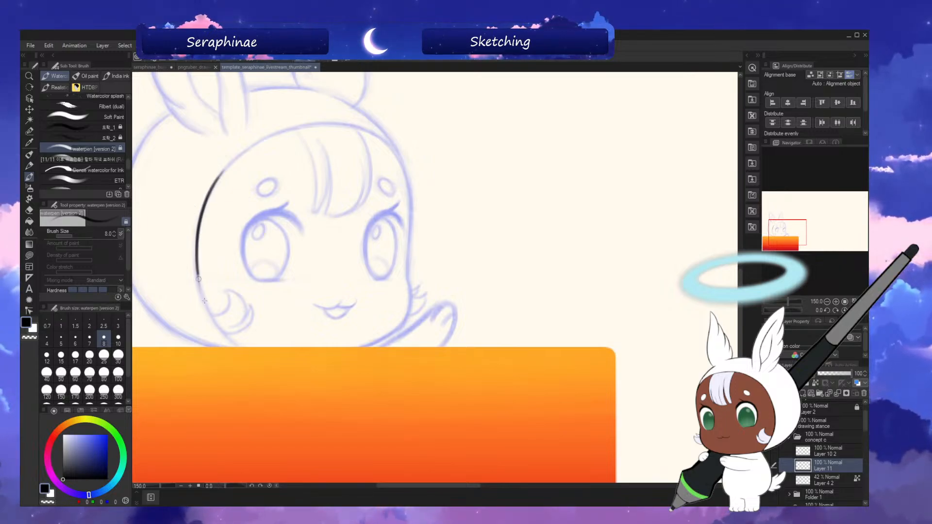
pyautogui.press('^')
pyautogui.moveTo(213, 186); pyautogui.dragTo(209, 257)
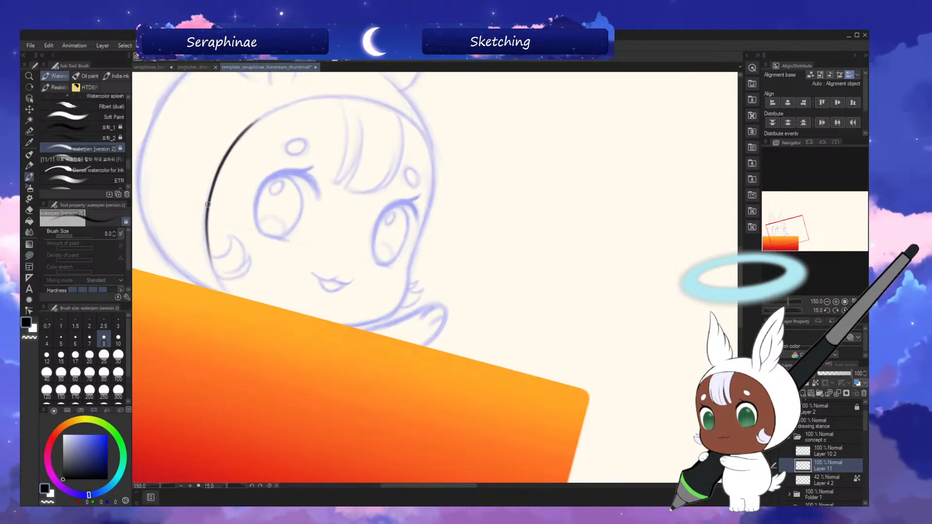
pyautogui.moveTo(207, 218); pyautogui.dragTo(223, 287)
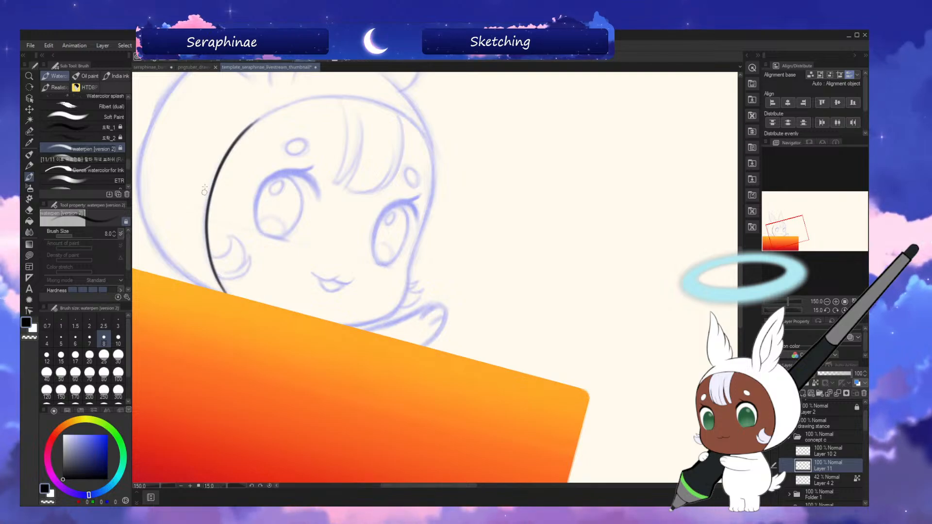
# - Ink the bunny's chin from the banner edge up around the cheek beside the raised hand, rotating the canvas as needed
pyautogui.press('-')
pyautogui.press('-')
pyautogui.press('^')
pyautogui.press('^')
pyautogui.press('^')
pyautogui.press('^')
pyautogui.press('^')
pyautogui.press('^')
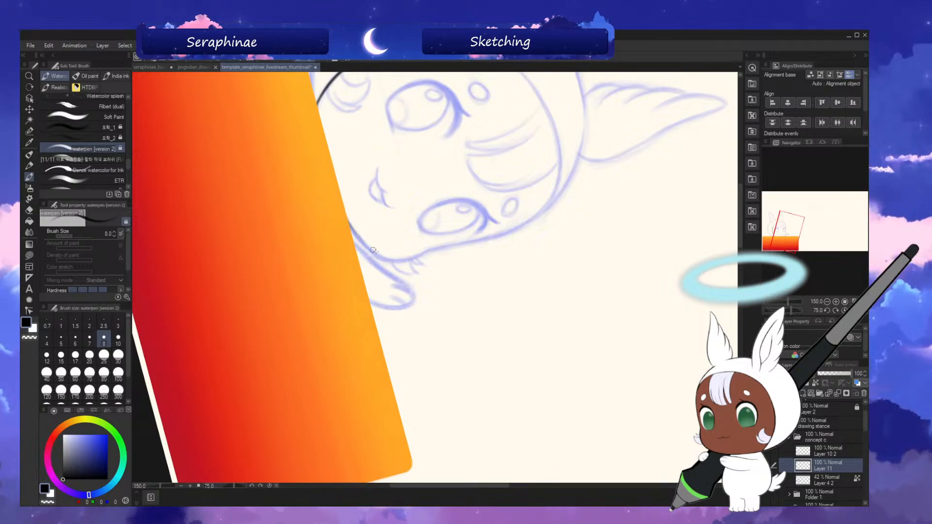
pyautogui.press('^')
pyautogui.press('^')
pyautogui.press('^')
pyautogui.moveTo(408, 215); pyautogui.dragTo(410, 184)
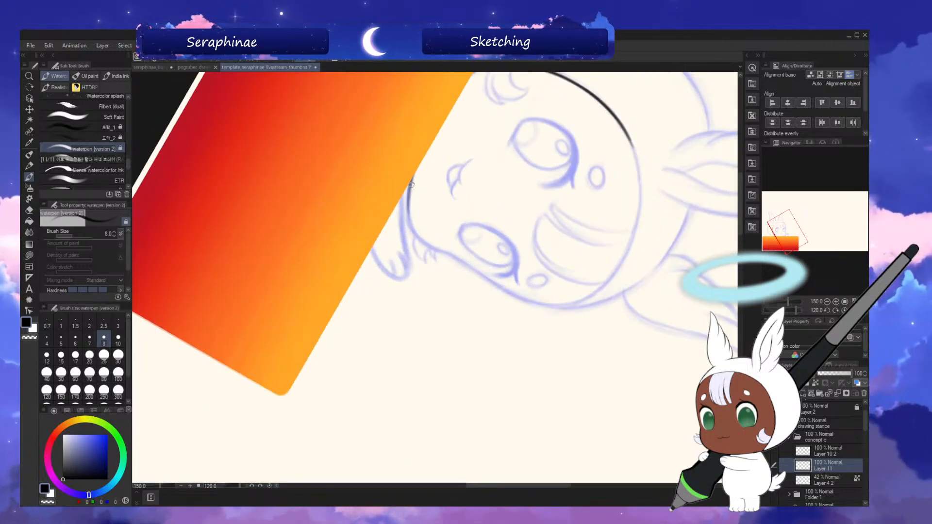
pyautogui.press('-')
pyautogui.press('-')
pyautogui.press('-')
pyautogui.press('-')
pyautogui.press('-')
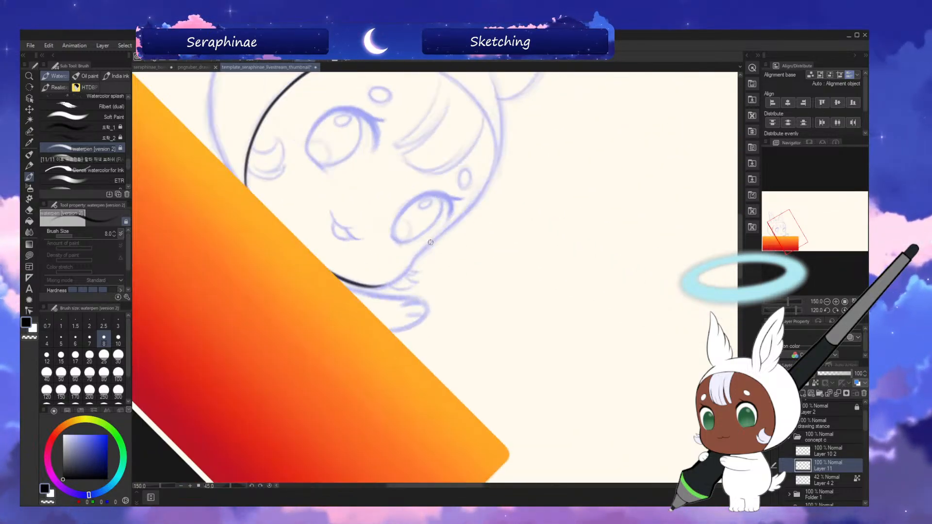
pyautogui.press('-')
pyautogui.press('-')
pyautogui.press('-')
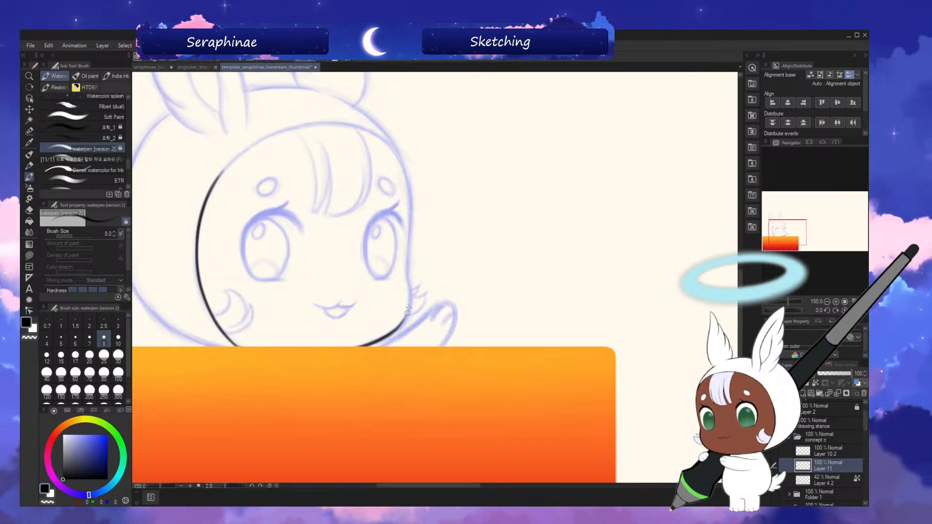
pyautogui.moveTo(408, 310); pyautogui.dragTo(410, 290)
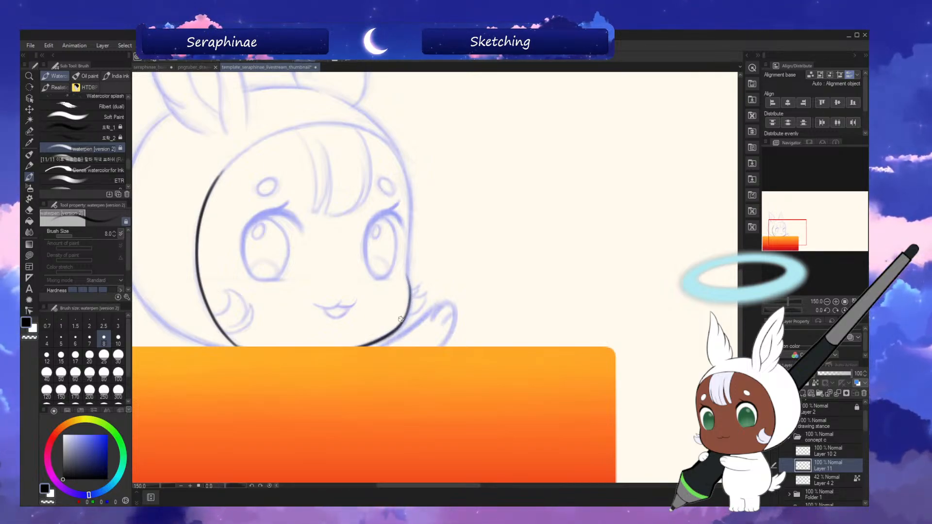
pyautogui.hscroll(-5, 422, 283)
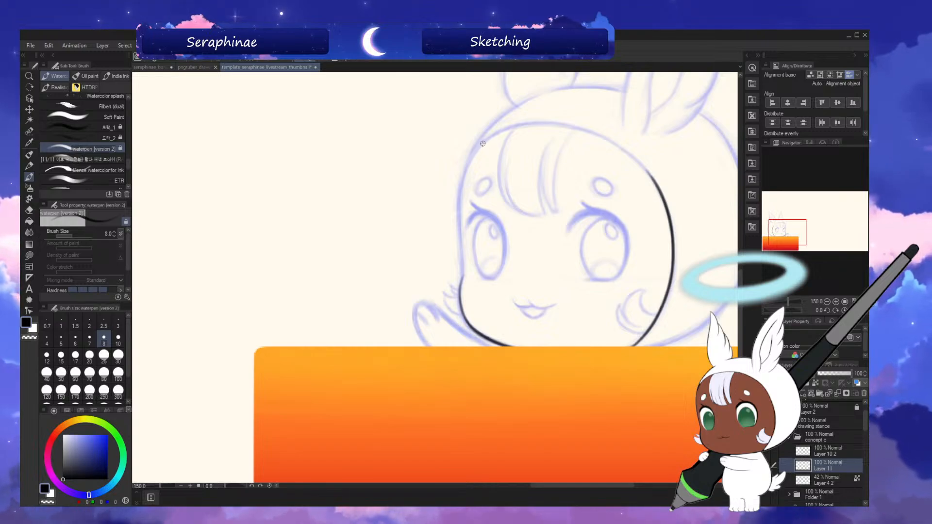
# - Ink the left contour of the character's face in black from the forehead down to the cheek, following the sketch
pyautogui.moveTo(479, 149)
pyautogui.mouseDown()
pyautogui.moveTo(459, 215)
pyautogui.moveTo(462, 275)
pyautogui.mouseUp()
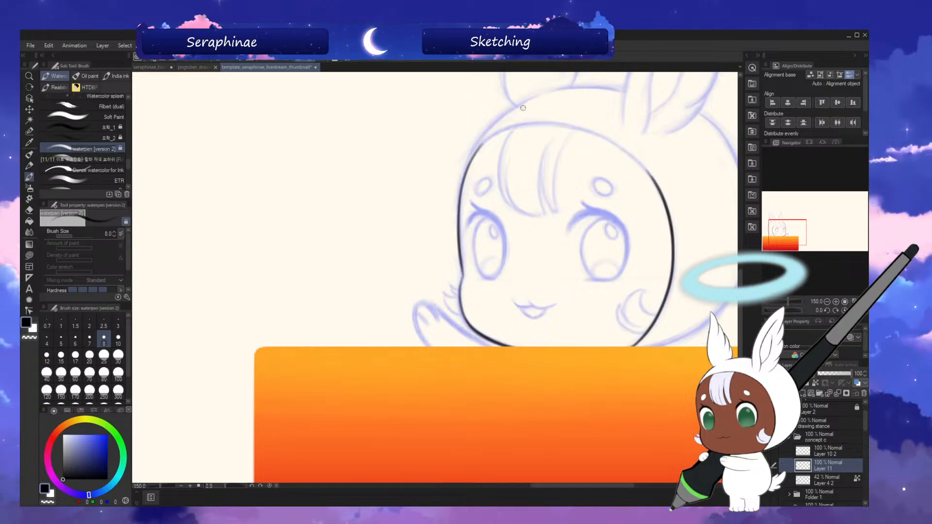
pyautogui.hscroll(-5, 523, 107)
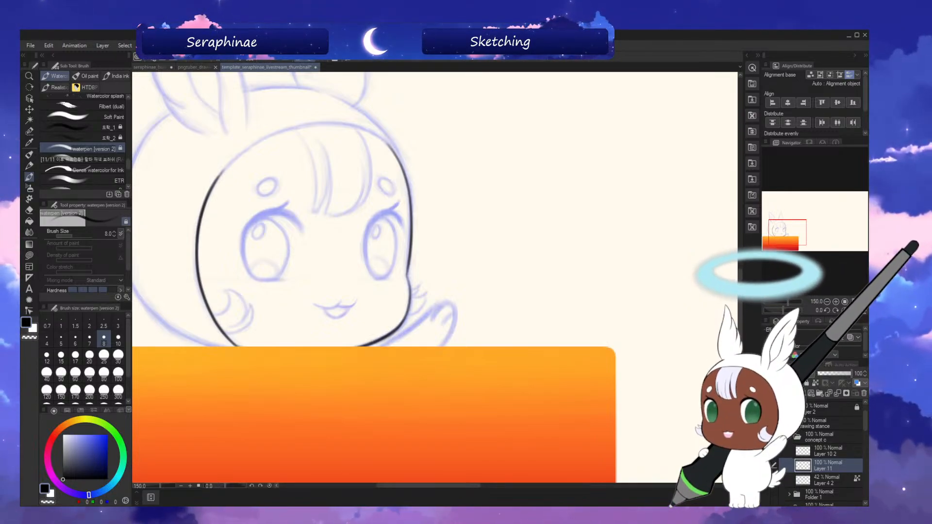
pyautogui.scroll(-1, 435, 277)
pyautogui.scroll(2, 434, 277)
pyautogui.press('h')
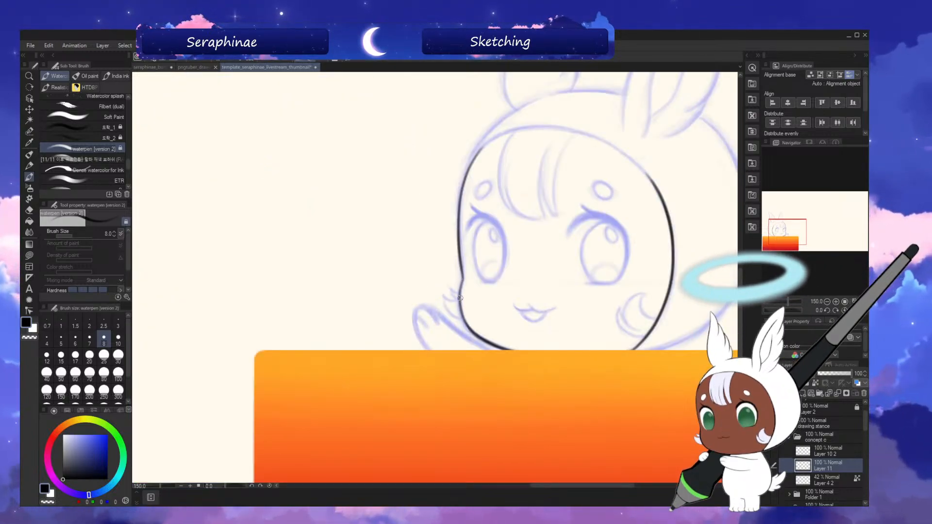
# - Ink the spiky fur tuft on the outer left cheek over the blue sketch
pyautogui.press('^')
pyautogui.press('^')
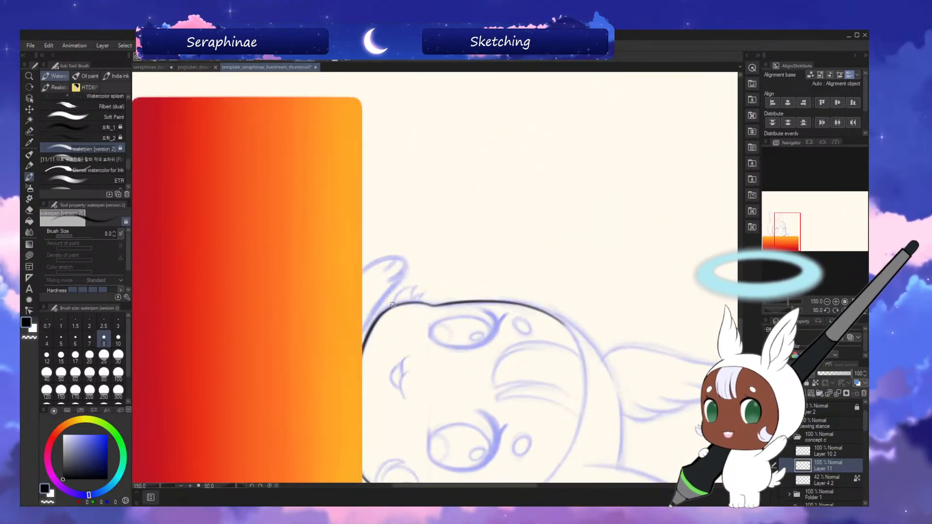
pyautogui.moveTo(392, 306)
pyautogui.mouseDown()
pyautogui.moveTo(416, 285)
pyautogui.moveTo(415, 301)
pyautogui.mouseUp()
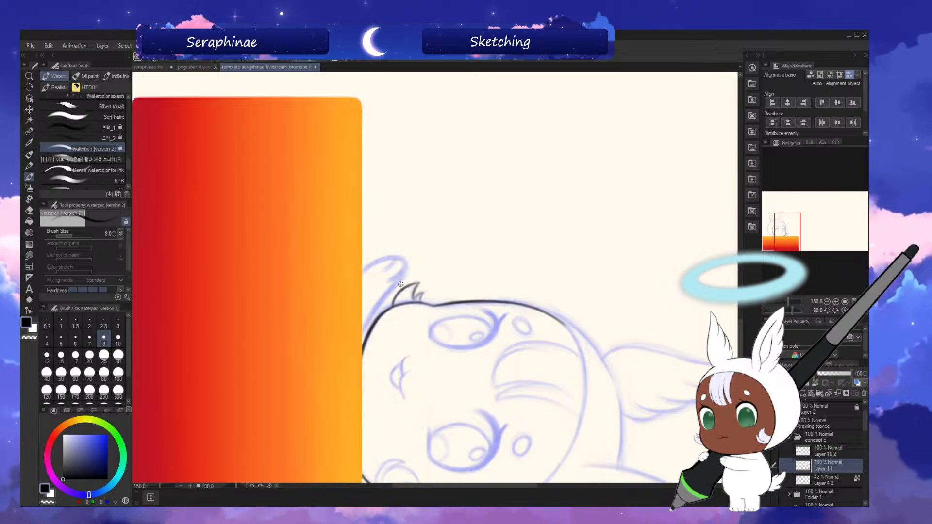
pyautogui.press('-')
pyautogui.press('-')
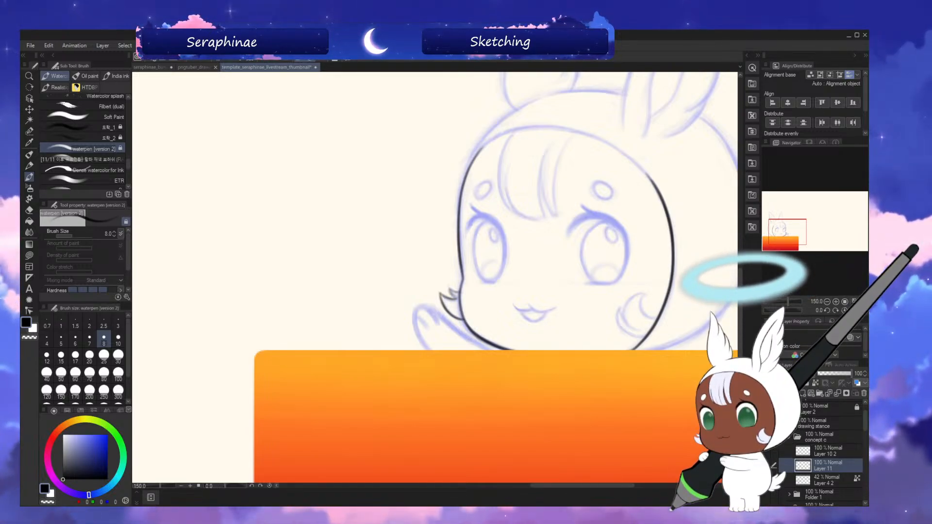
pyautogui.scroll(-1, 447, 260)
pyautogui.press('^')
pyautogui.press('^')
pyautogui.press('^')
pyautogui.press('^')
pyautogui.press('^')
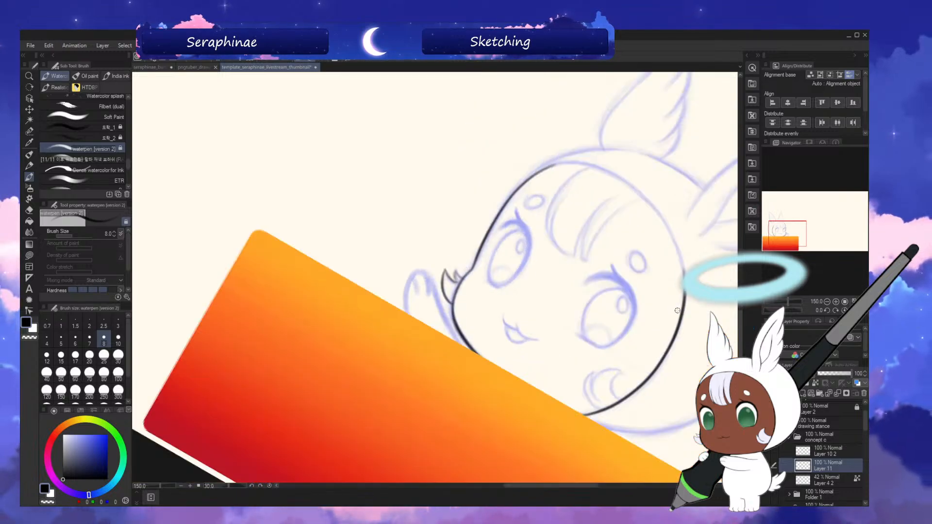
pyautogui.press('-')
pyautogui.press('-')
pyautogui.press('-')
pyautogui.press('-')
pyautogui.press('-')
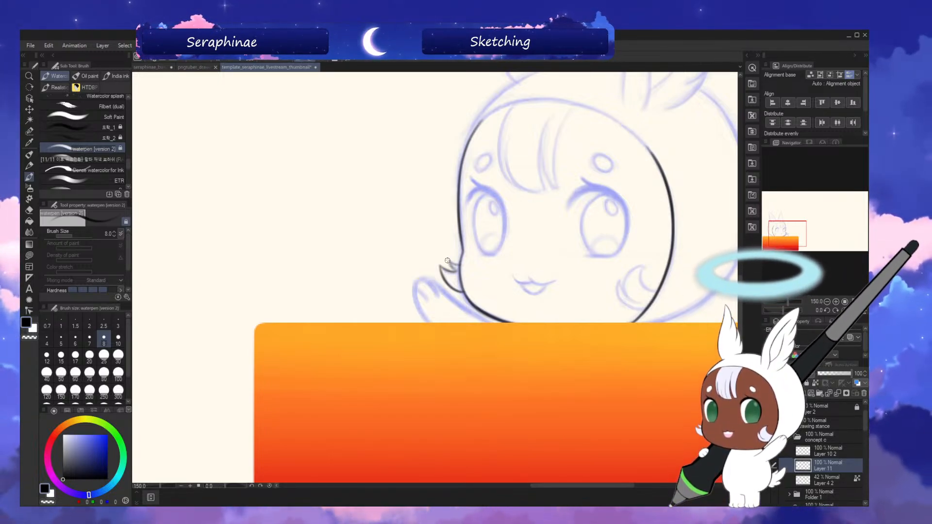
pyautogui.press('^')
pyautogui.press('^')
pyautogui.press('^')
pyautogui.press('-')
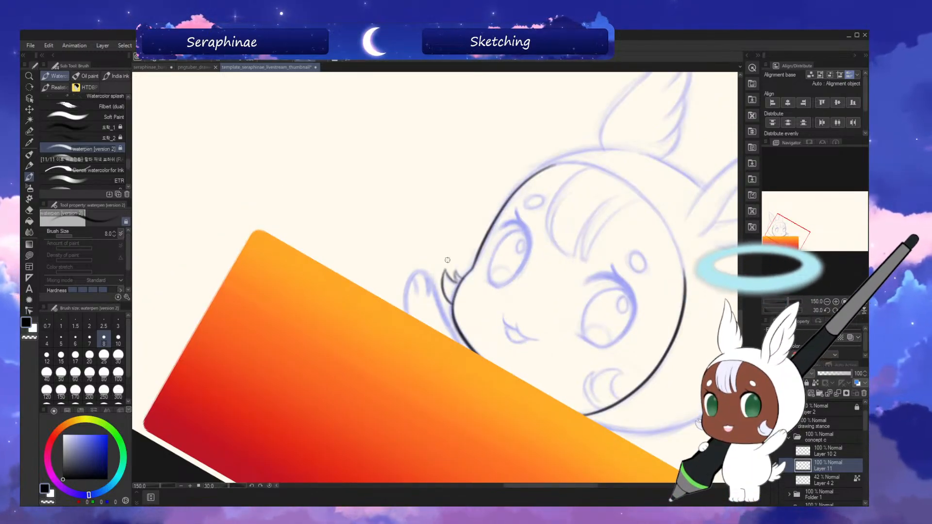
pyautogui.press('-')
pyautogui.press('-')
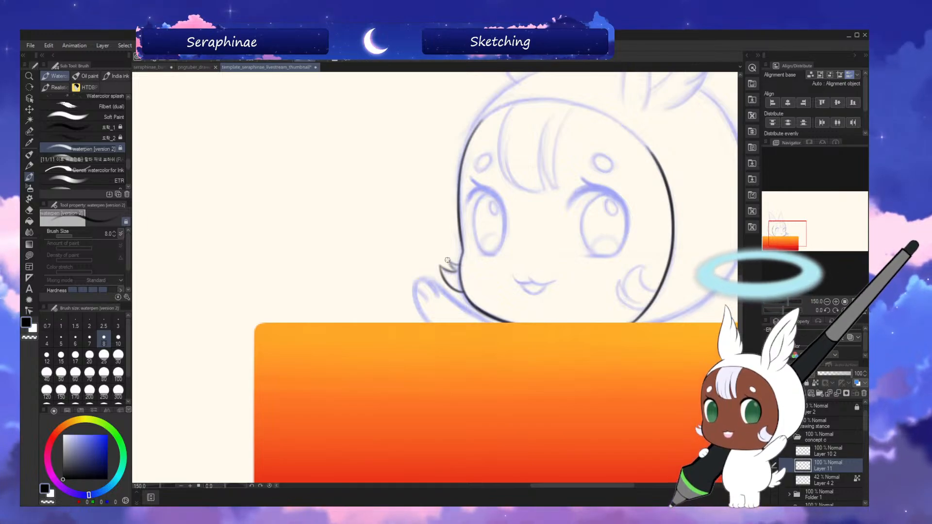
pyautogui.press('^')
pyautogui.press('^')
pyautogui.press('^')
pyautogui.press('^')
pyautogui.press('^')
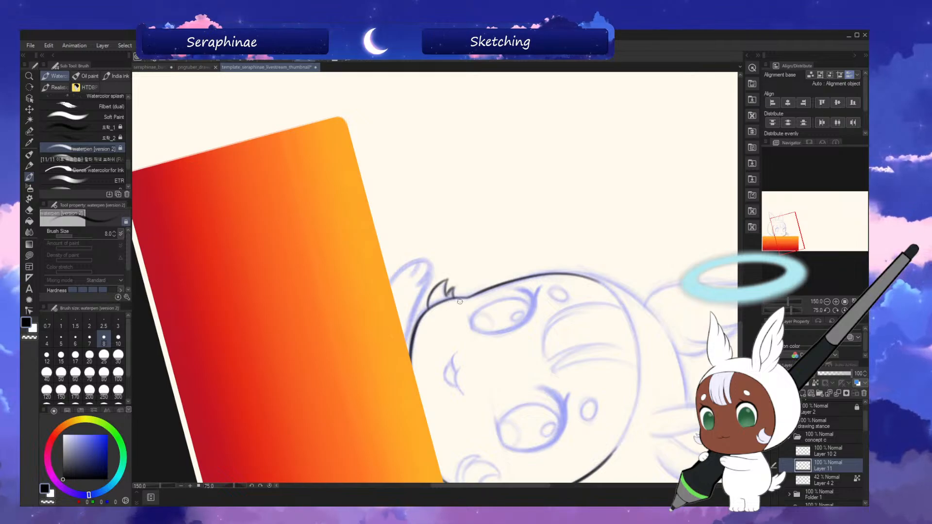
pyautogui.press('@')
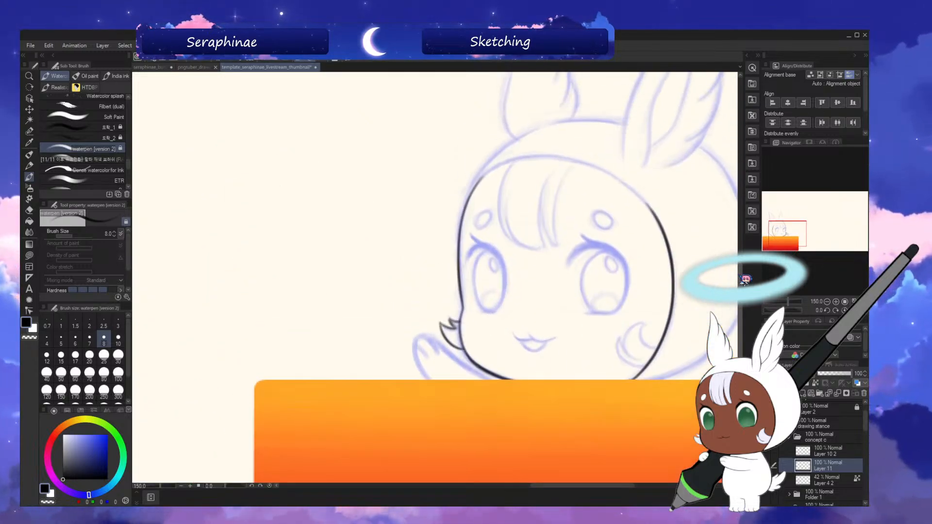
# - Ink the curved upper edge of the face opening across the forehead, joining the right and left face contours
pyautogui.moveTo(741, 276); pyautogui.dragTo(740, 271)
pyautogui.press('-')
pyautogui.press('-')
pyautogui.press('-')
pyautogui.press('-')
pyautogui.press('-')
pyautogui.press('-')
pyautogui.press('-')
pyautogui.press('-')
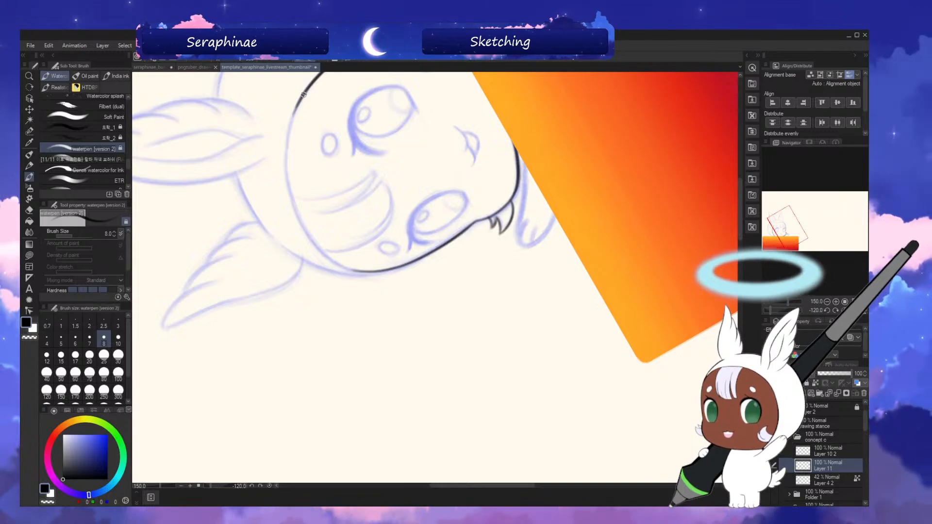
pyautogui.moveTo(300, 102)
pyautogui.mouseDown()
pyautogui.moveTo(287, 139)
pyautogui.moveTo(290, 194)
pyautogui.mouseUp()
pyautogui.press('^')
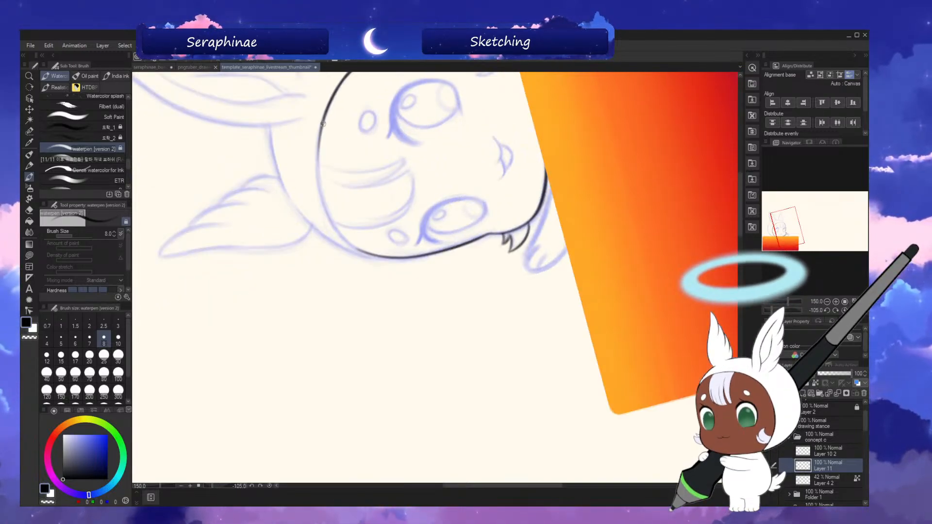
pyautogui.moveTo(323, 124)
pyautogui.mouseDown()
pyautogui.moveTo(327, 205)
pyautogui.moveTo(320, 136)
pyautogui.moveTo(318, 160)
pyautogui.moveTo(329, 218)
pyautogui.mouseUp()
pyautogui.press('^')
pyautogui.press('^')
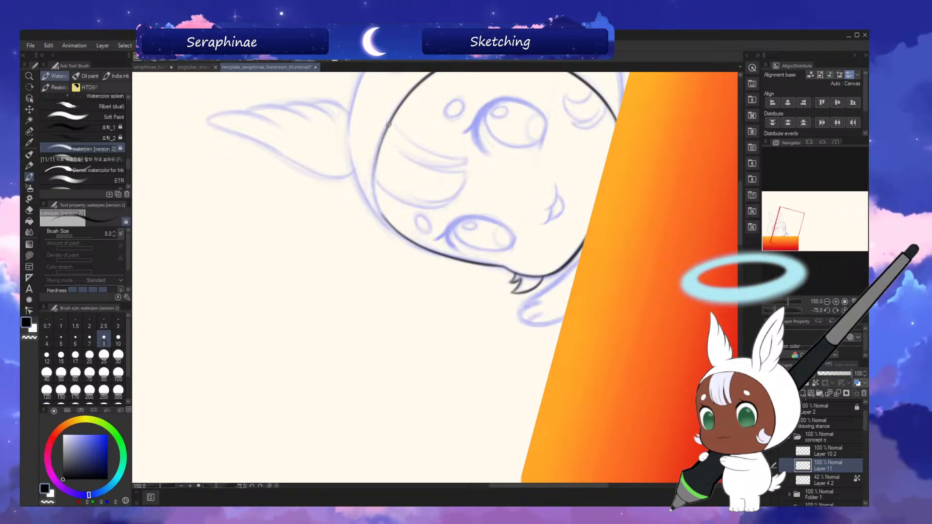
pyautogui.moveTo(388, 124); pyautogui.dragTo(375, 197)
pyautogui.moveTo(375, 144); pyautogui.dragTo(381, 215)
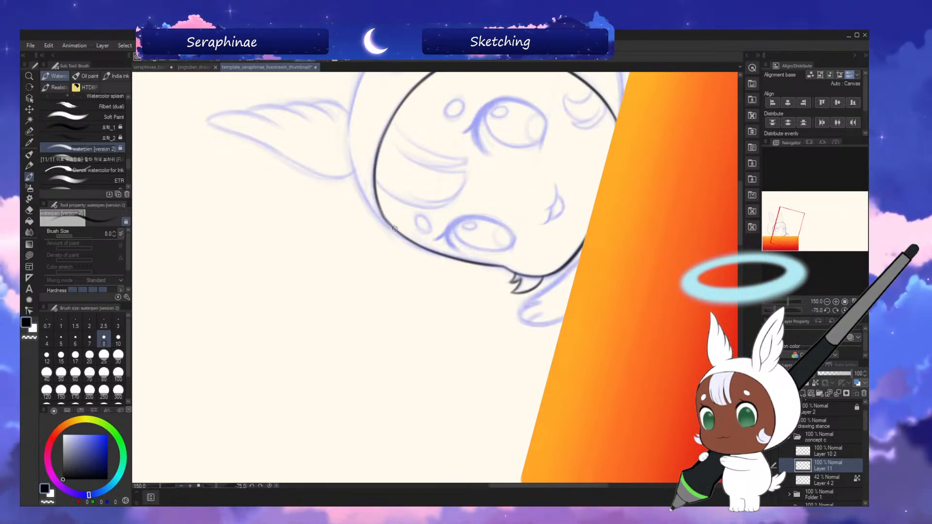
pyautogui.press('^')
pyautogui.press('^')
pyautogui.press('^')
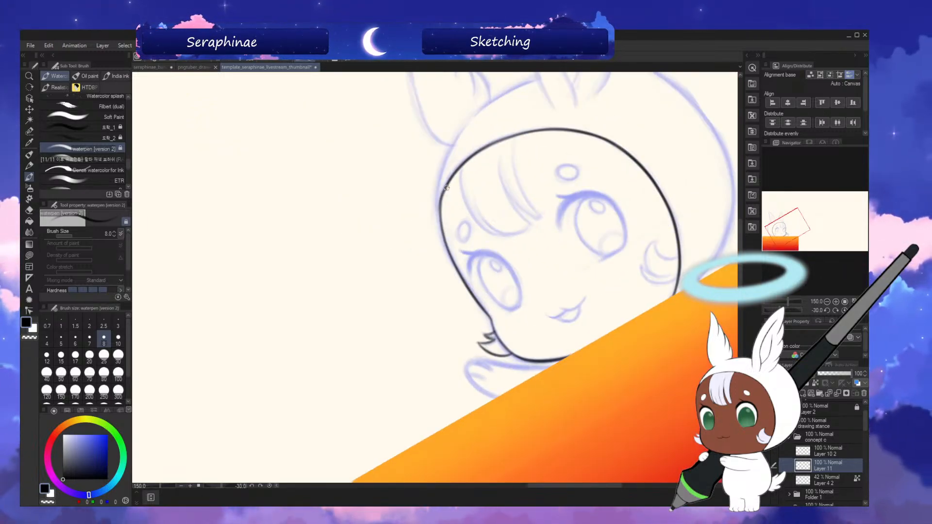
pyautogui.press('^')
pyautogui.press('^')
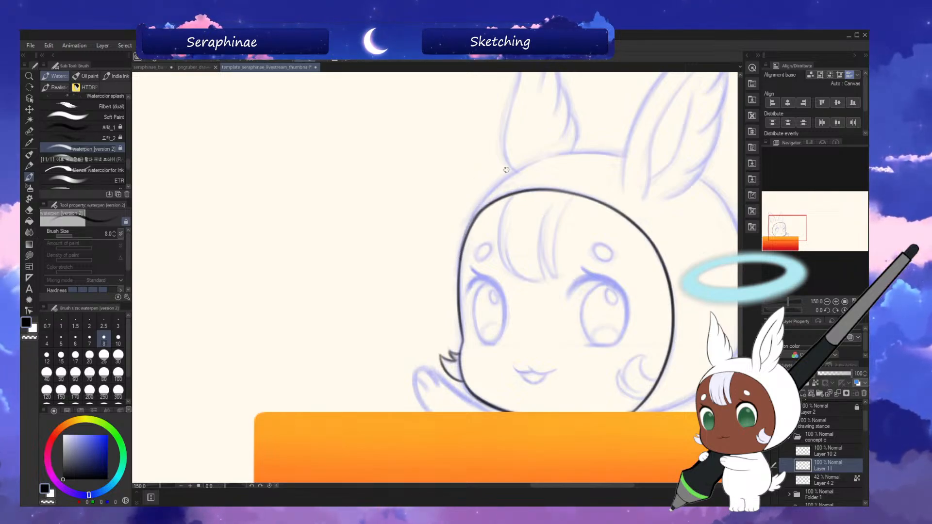
# - Ink the front edge of the hood from the left side of the forehead up to the base of the left ear
pyautogui.moveTo(461, 249)
pyautogui.mouseDown()
pyautogui.moveTo(498, 191)
pyautogui.moveTo(486, 198)
pyautogui.moveTo(535, 162)
pyautogui.mouseUp()
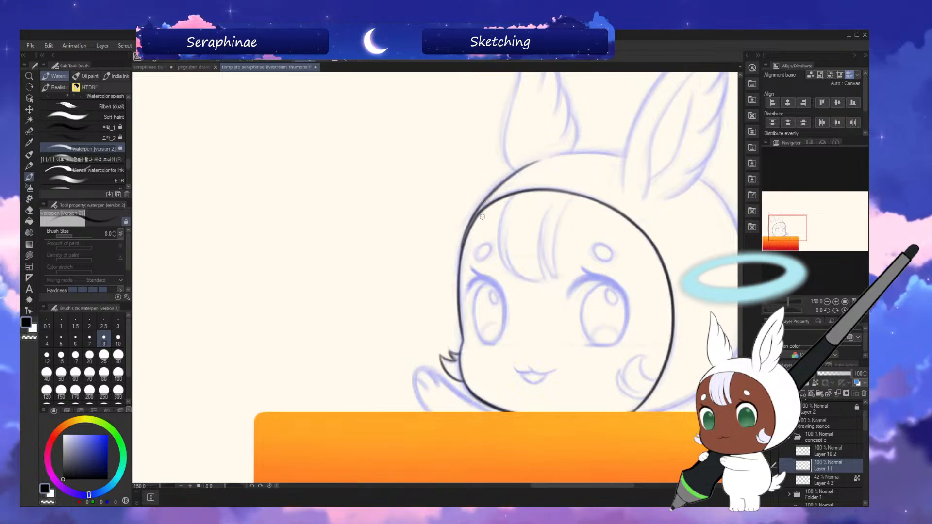
pyautogui.press('-')
pyautogui.press('-')
pyautogui.press('-')
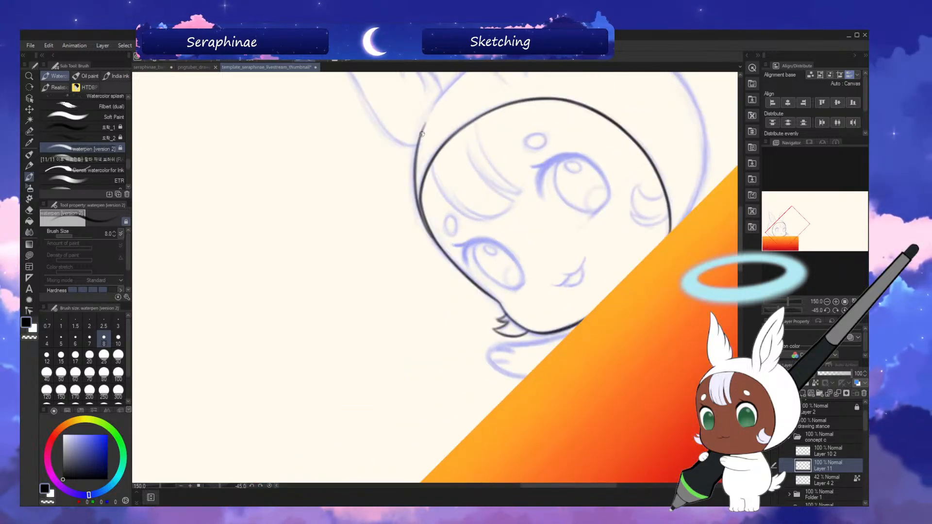
pyautogui.press('^')
pyautogui.press('^')
pyautogui.press('^')
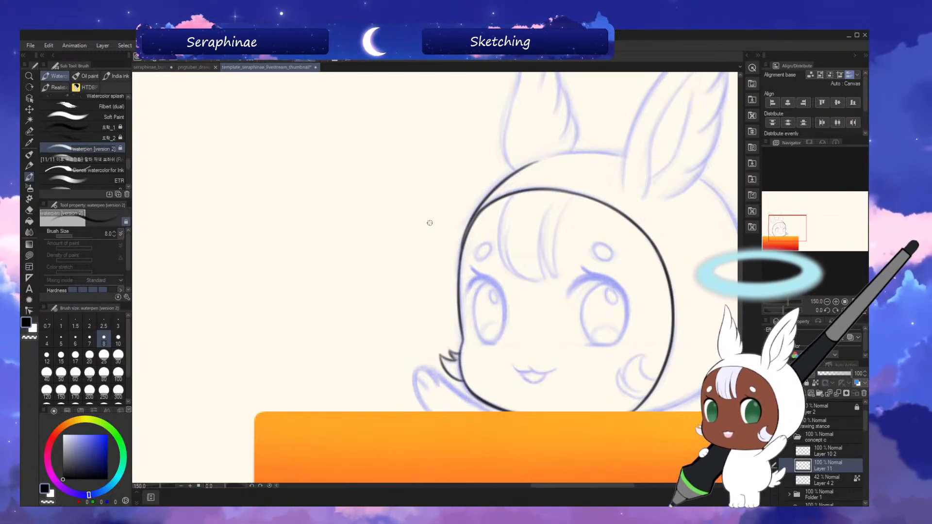
pyautogui.press('h')
pyautogui.press('h')
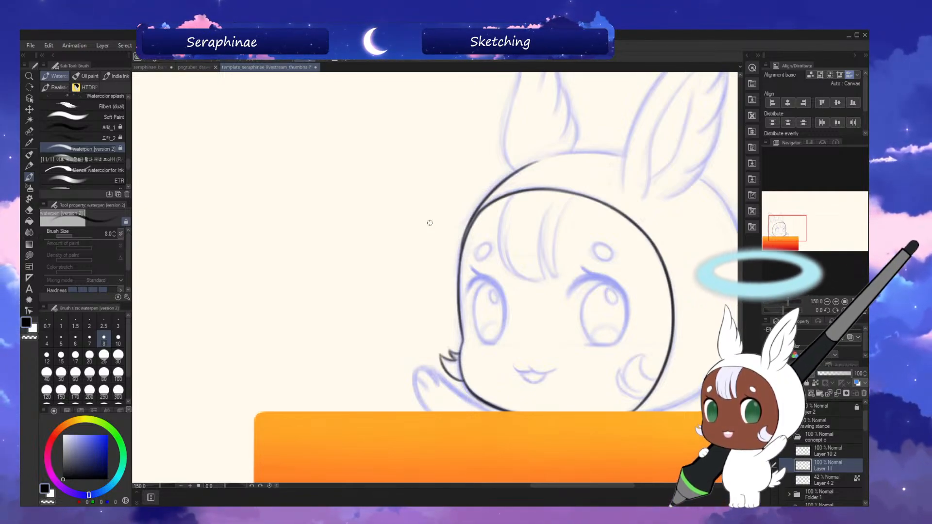
# - Ink the rounded back of the hood from the base of the large ear down to the orange block
pyautogui.moveTo(740, 266); pyautogui.dragTo(741, 257)
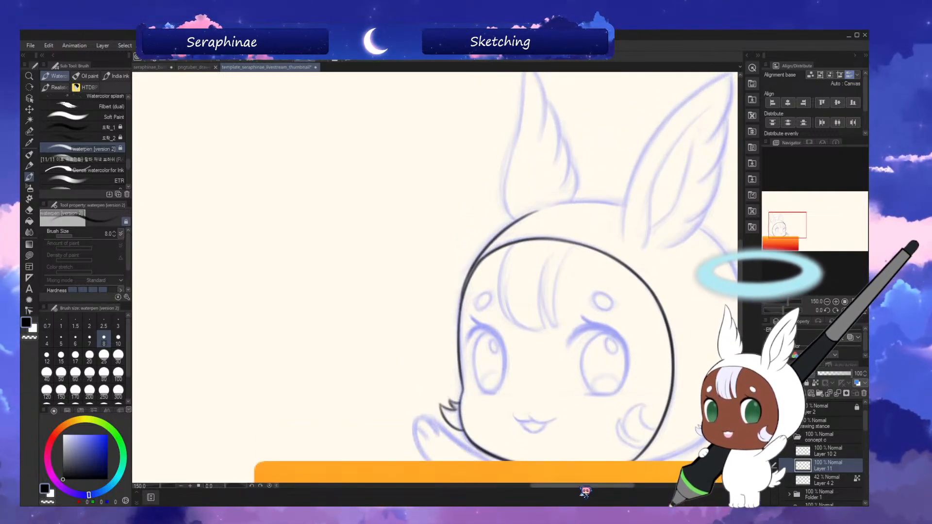
pyautogui.moveTo(585, 487); pyautogui.dragTo(614, 487)
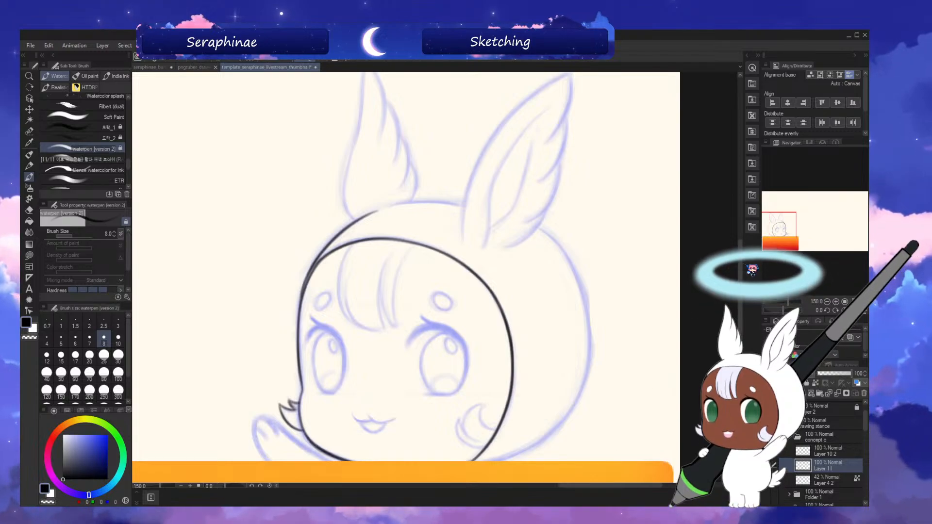
pyautogui.moveTo(745, 272); pyautogui.dragTo(746, 278)
pyautogui.scroll(-3, 746, 278)
pyautogui.hscroll(-3, 748, 269)
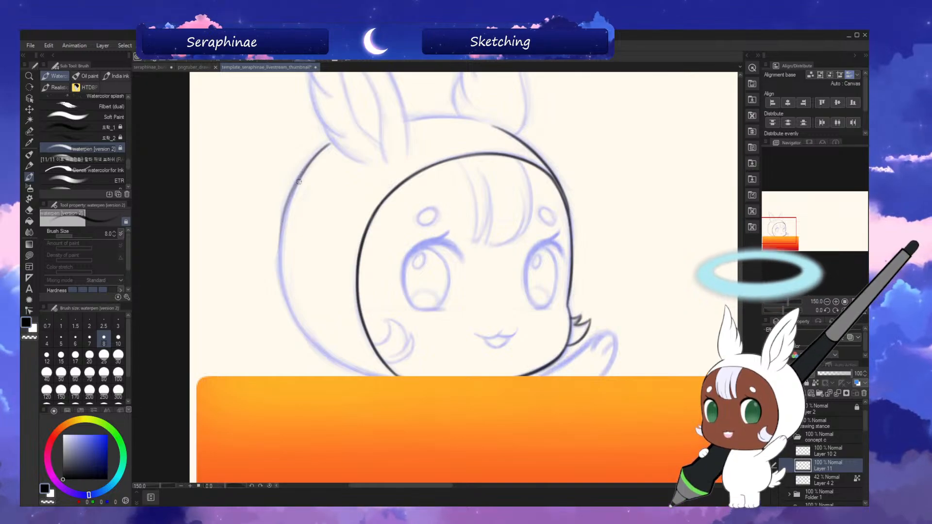
pyautogui.moveTo(298, 182); pyautogui.dragTo(280, 266)
pyautogui.press('^')
pyautogui.press('^')
pyautogui.press('^')
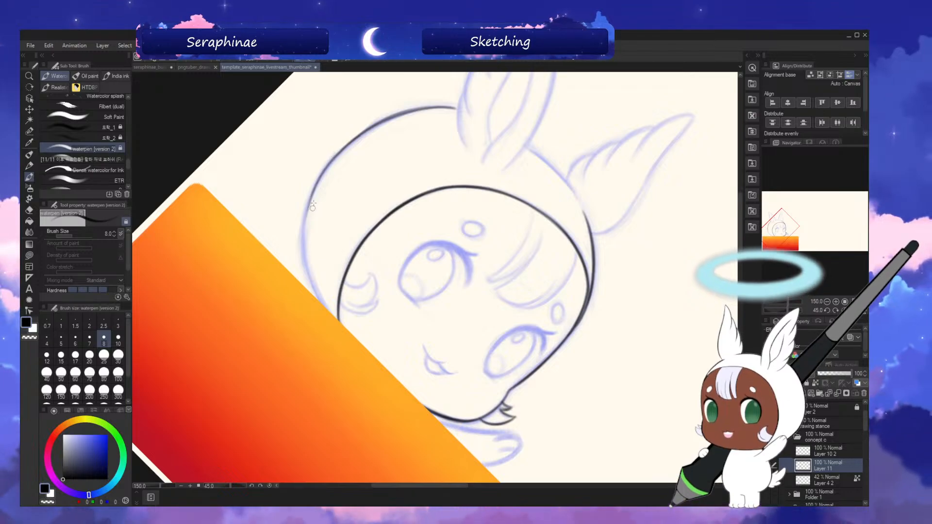
pyautogui.press('^')
pyautogui.press('^')
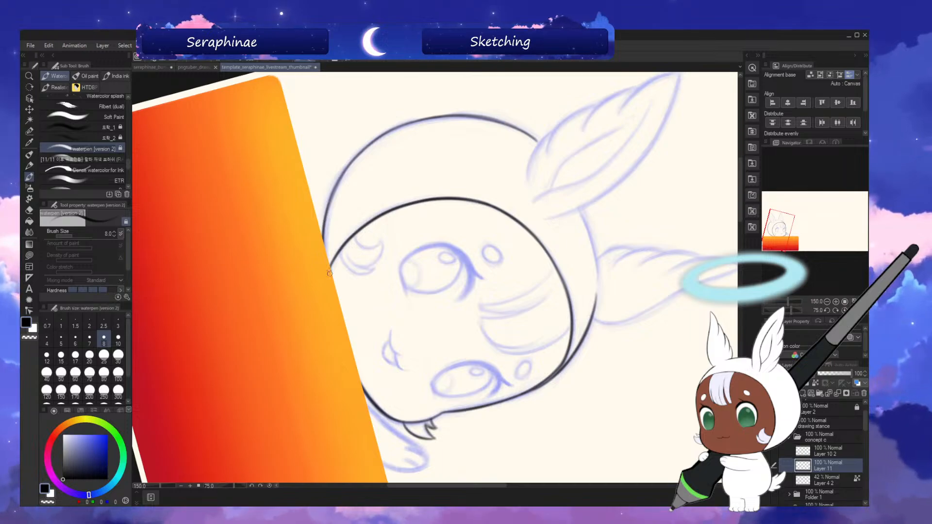
# - Retrace the back curve of the hood to thicken and smooth its black outline
pyautogui.press('-')
pyautogui.press('-')
pyautogui.press('-')
pyautogui.press('-')
pyautogui.press('-')
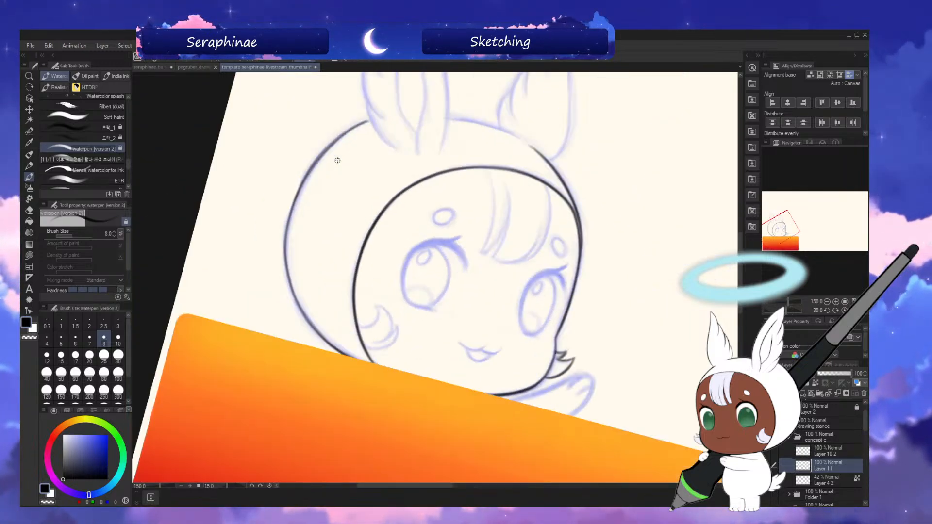
pyautogui.moveTo(329, 144)
pyautogui.mouseDown()
pyautogui.moveTo(283, 223)
pyautogui.moveTo(286, 287)
pyautogui.mouseUp()
pyautogui.press('^')
pyautogui.press('^')
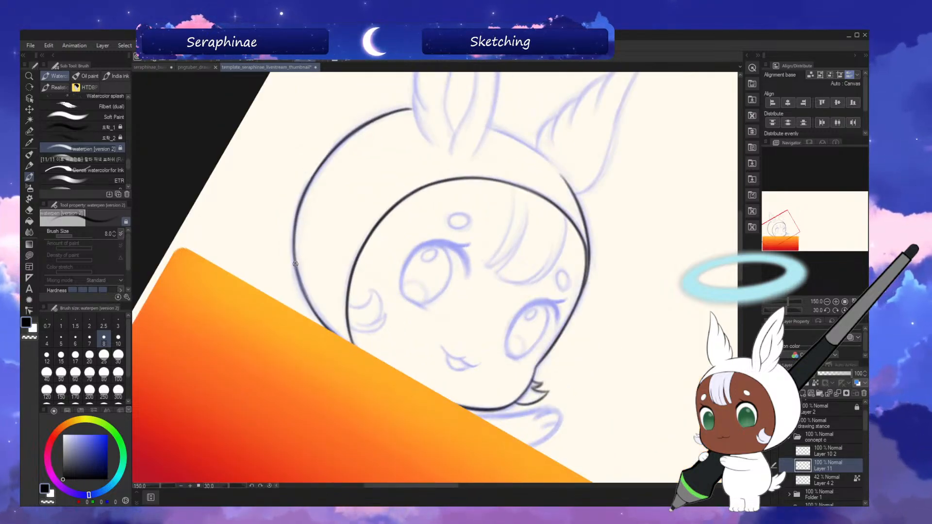
pyautogui.press('-')
pyautogui.press('-')
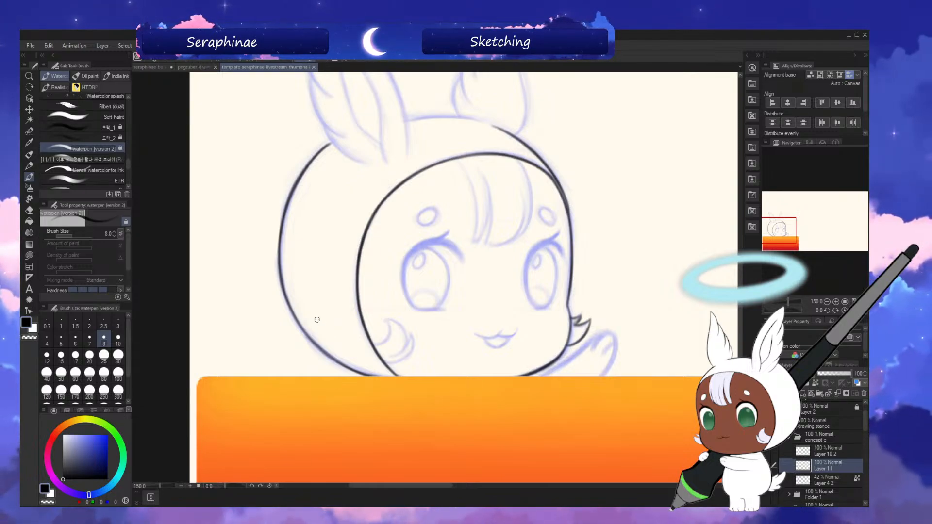
# - Ink the top of the hood between the two ears, undoing and redrawing the stroke until it follows the sketch
pyautogui.scroll(3, 316, 319)
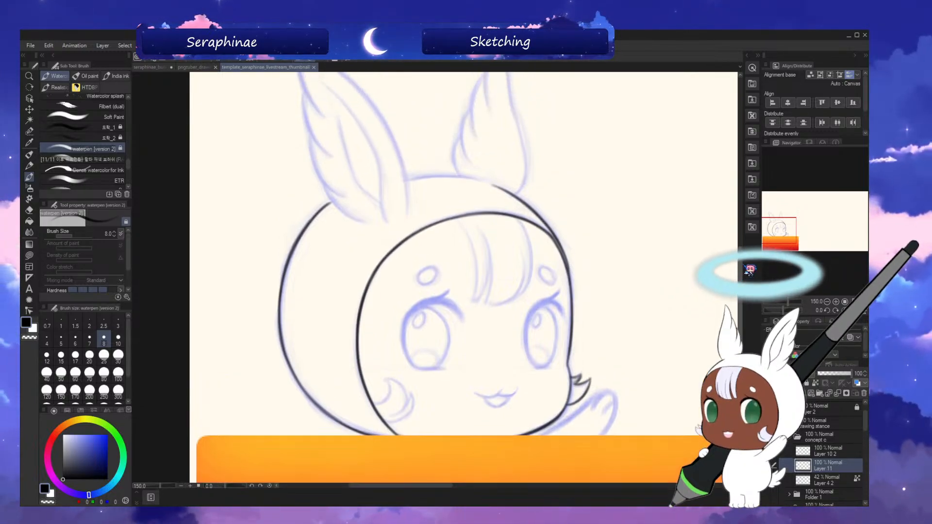
pyautogui.moveTo(743, 263); pyautogui.dragTo(743, 267)
pyautogui.press('h')
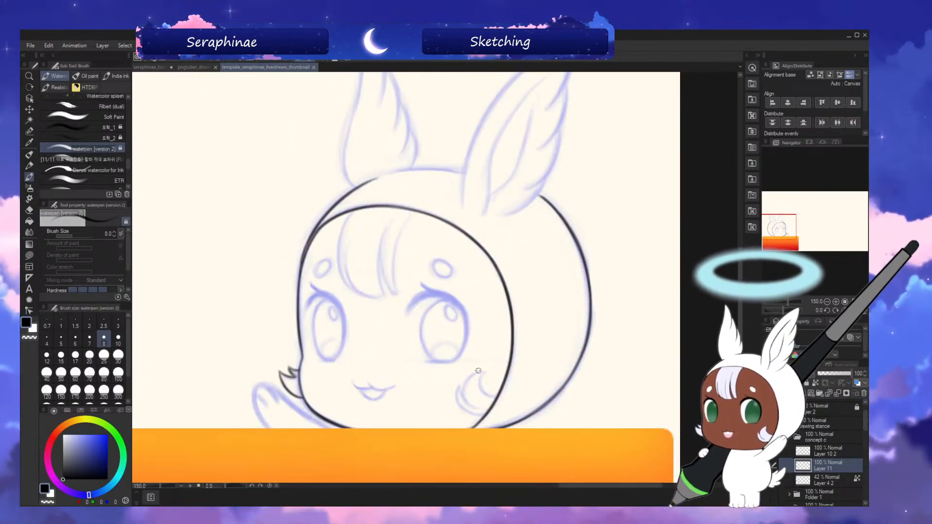
pyautogui.press('-')
pyautogui.press('-')
pyautogui.press('-')
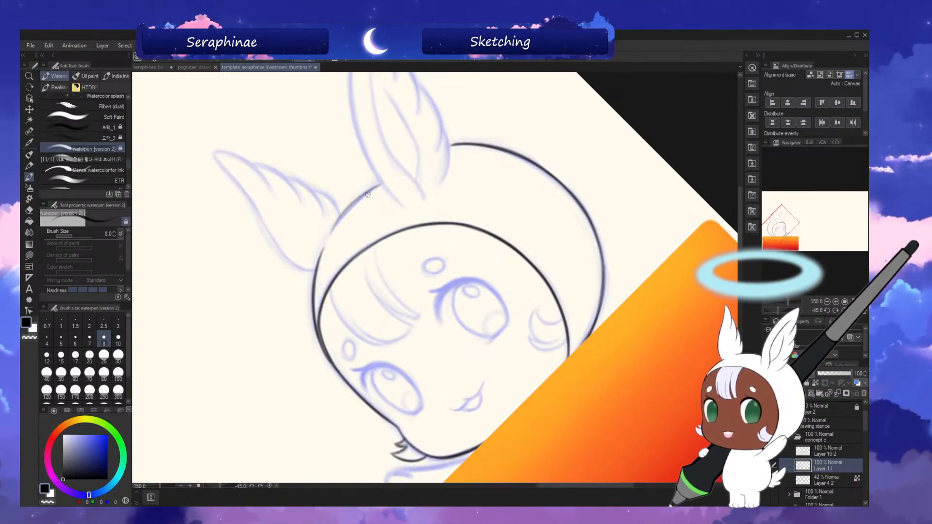
pyautogui.hotkey('ctrl', 'z')
pyautogui.moveTo(332, 231); pyautogui.dragTo(381, 184)
pyautogui.hotkey('ctrl', 'z')
pyautogui.moveTo(331, 233); pyautogui.dragTo(381, 184)
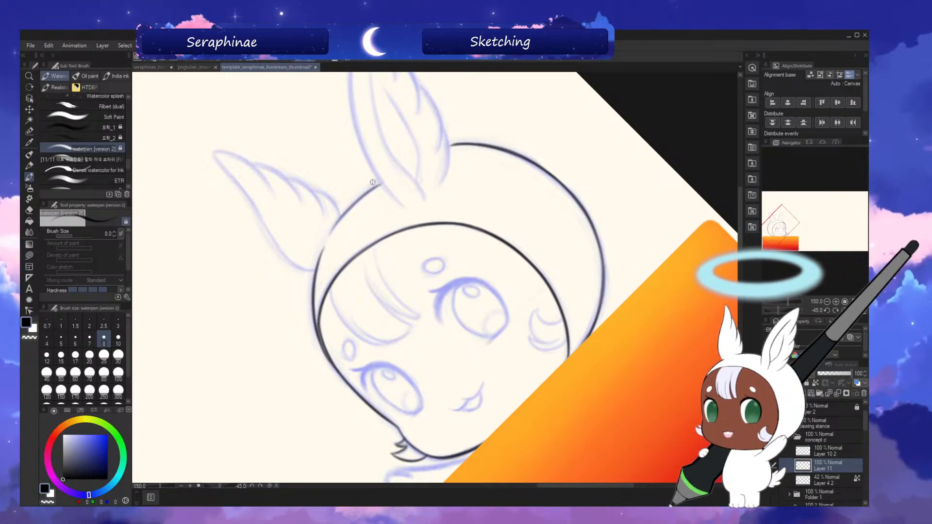
pyautogui.press('^')
pyautogui.press('^')
pyautogui.press('^')
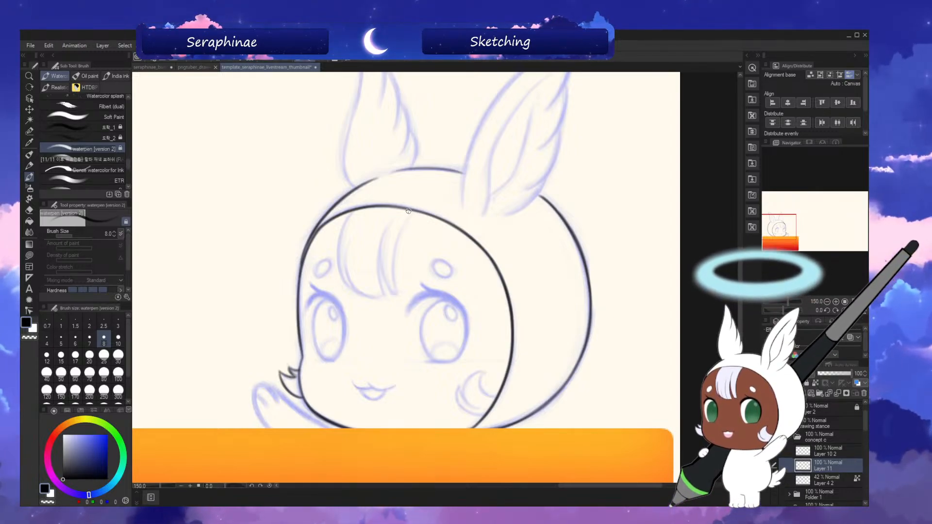
# - Retrace the top line of the hood between the two ears to thicken and smooth it
pyautogui.scroll(3, 406, 272)
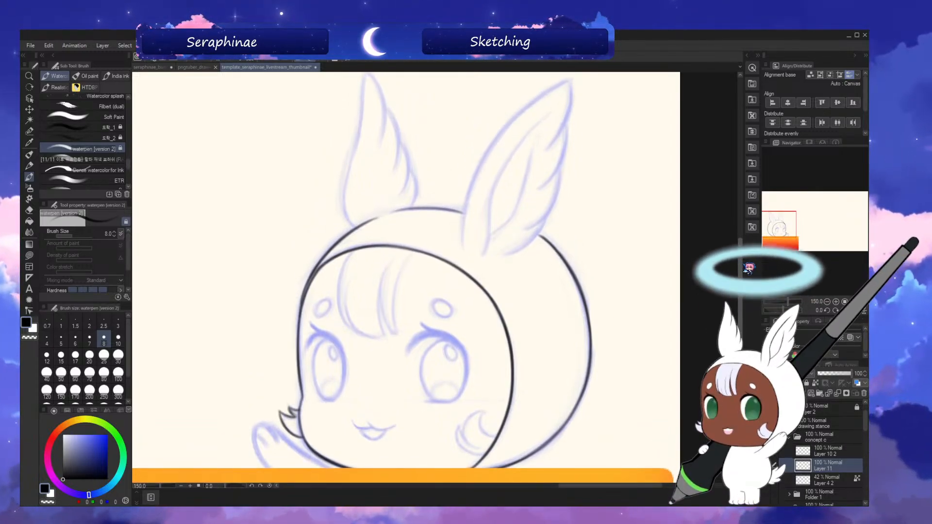
pyautogui.press('h')
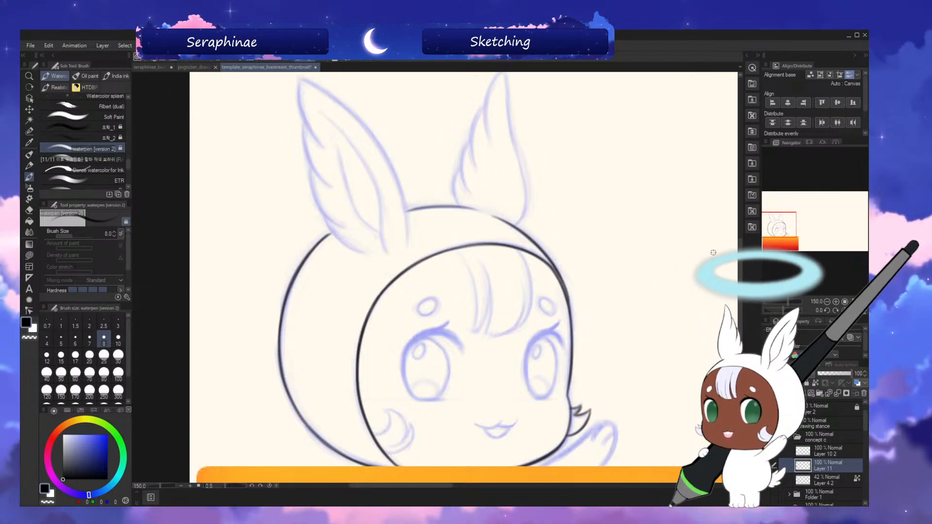
pyautogui.press('-')
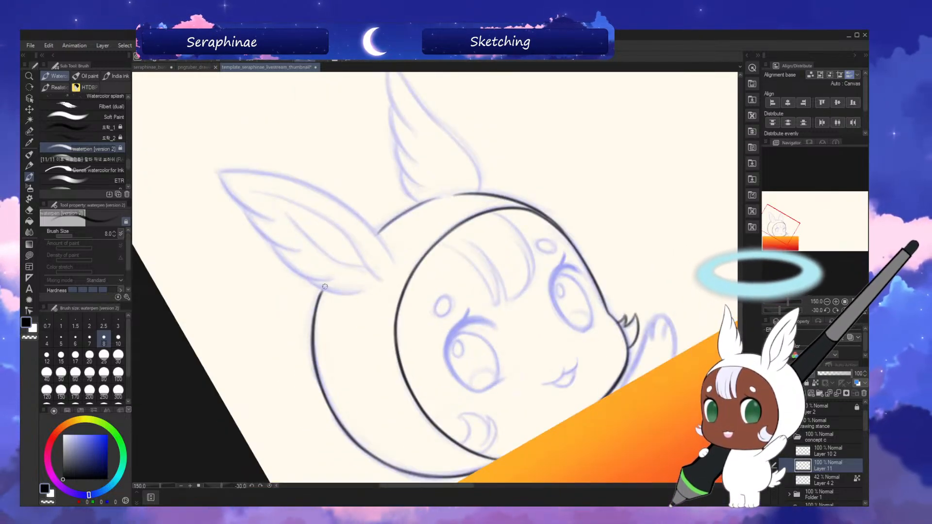
pyautogui.press('-')
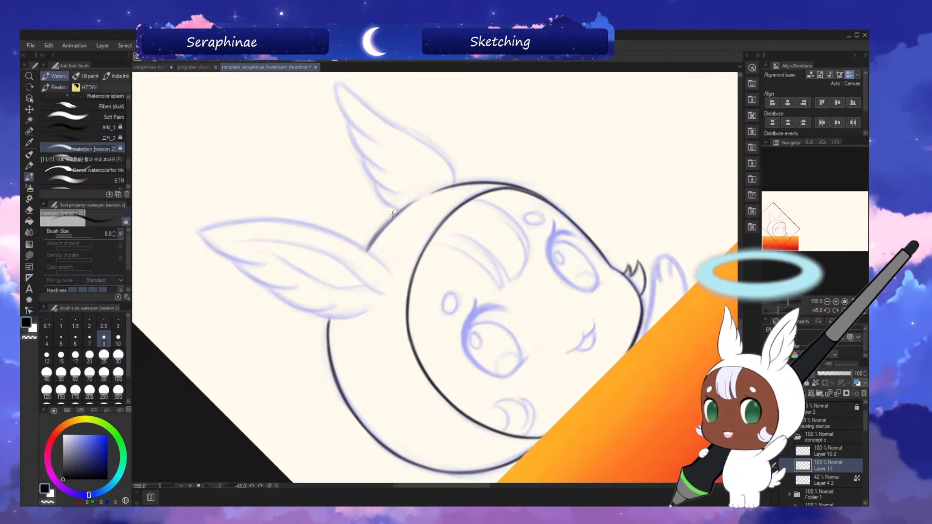
pyautogui.moveTo(367, 250)
pyautogui.mouseDown()
pyautogui.moveTo(415, 199)
pyautogui.moveTo(377, 254)
pyautogui.mouseUp()
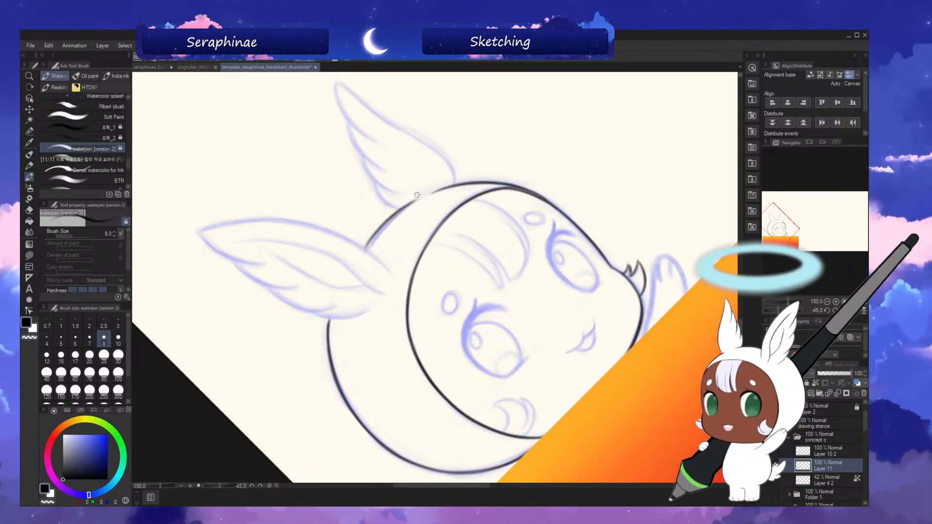
pyautogui.press('^')
pyautogui.press('^')
pyautogui.press('^')
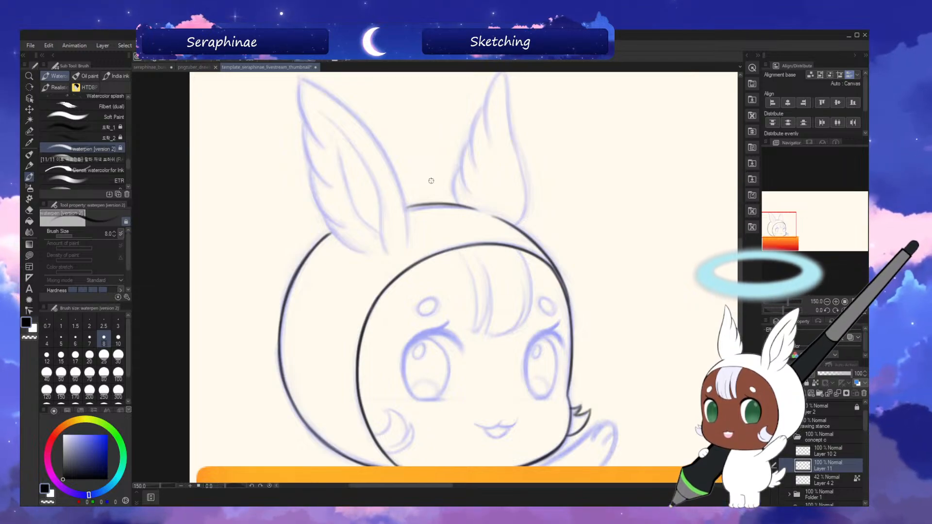
# - Ink the long smooth edge of the large ear from the hood up to its tip, undoing the first base stroke
pyautogui.moveTo(740, 249); pyautogui.dragTo(741, 242)
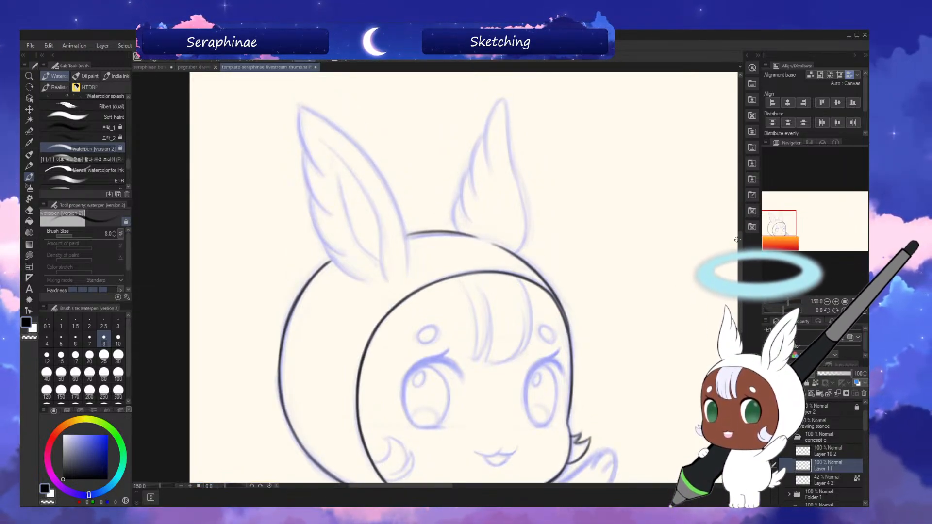
pyautogui.moveTo(741, 254); pyautogui.dragTo(746, 256)
pyautogui.press('h')
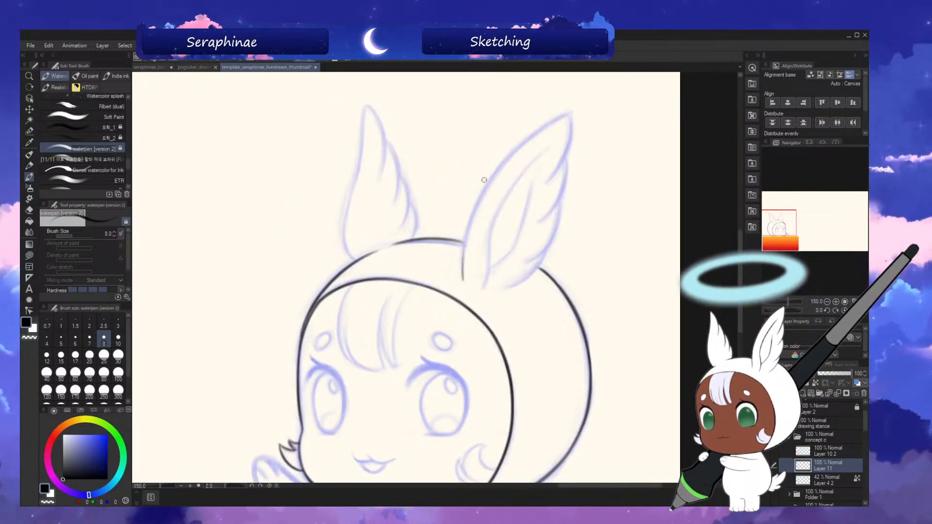
pyautogui.hotkey('ctrl', 'z')
pyautogui.press('^')
pyautogui.press('^')
pyautogui.press('^')
pyautogui.press('-')
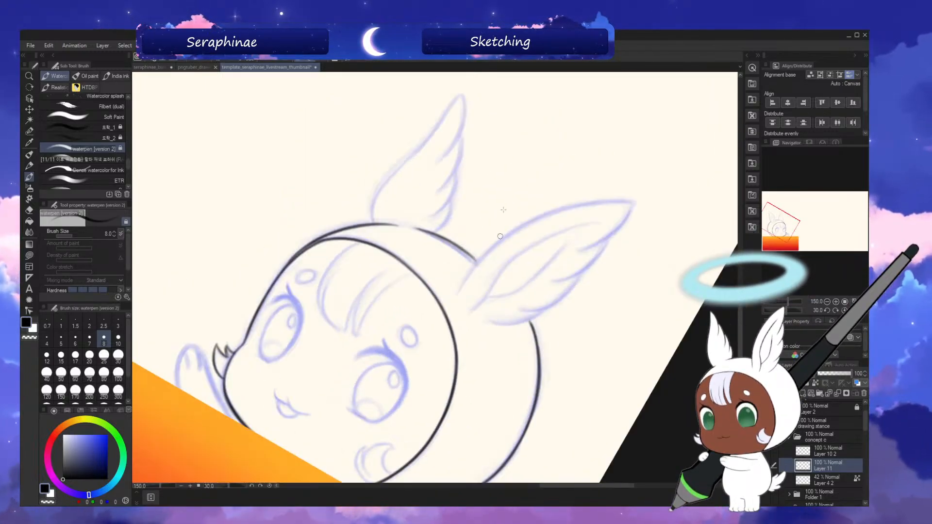
pyautogui.moveTo(489, 250)
pyautogui.mouseDown()
pyautogui.moveTo(457, 293)
pyautogui.moveTo(514, 238)
pyautogui.moveTo(582, 206)
pyautogui.moveTo(626, 202)
pyautogui.mouseUp()
pyautogui.press('-')
pyautogui.moveTo(515, 198)
pyautogui.mouseDown()
pyautogui.moveTo(610, 155)
pyautogui.moveTo(542, 178)
pyautogui.moveTo(608, 154)
pyautogui.mouseUp()
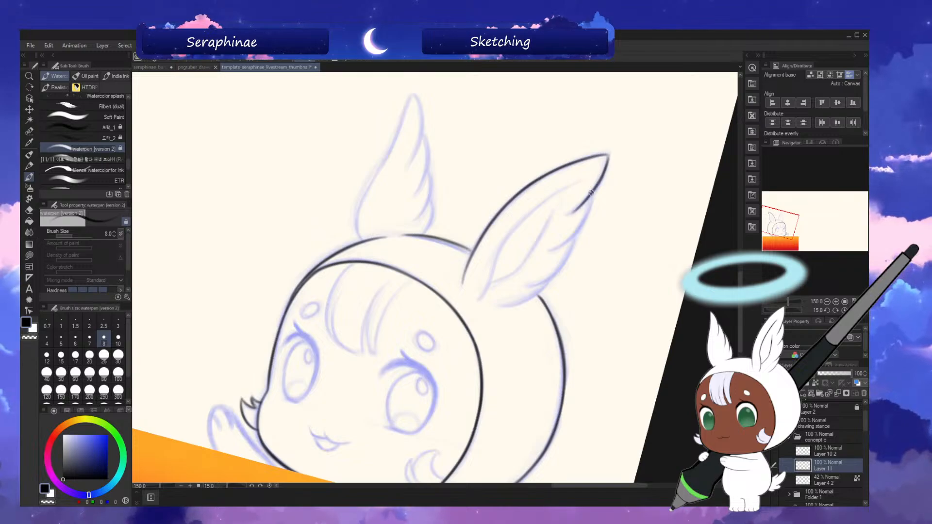
# - Ink the feathered back edge of the large ear from its tip down toward the back of the hood
pyautogui.moveTo(570, 214); pyautogui.dragTo(609, 154)
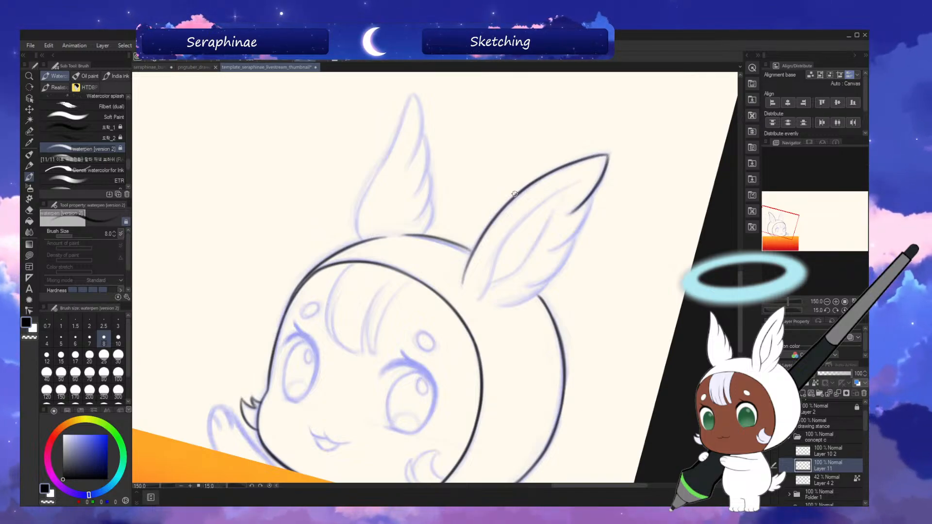
pyautogui.press('-')
pyautogui.press('-')
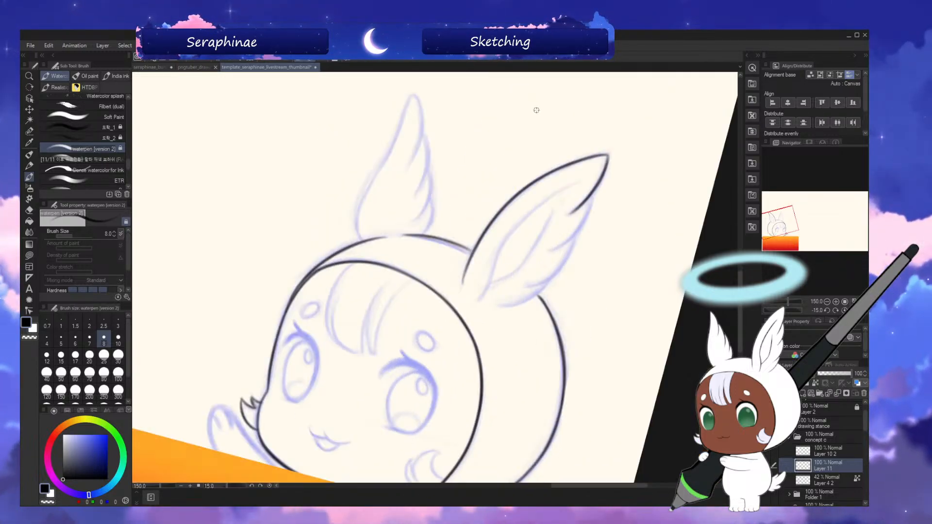
pyautogui.press('-')
pyautogui.press('h')
pyautogui.press('h')
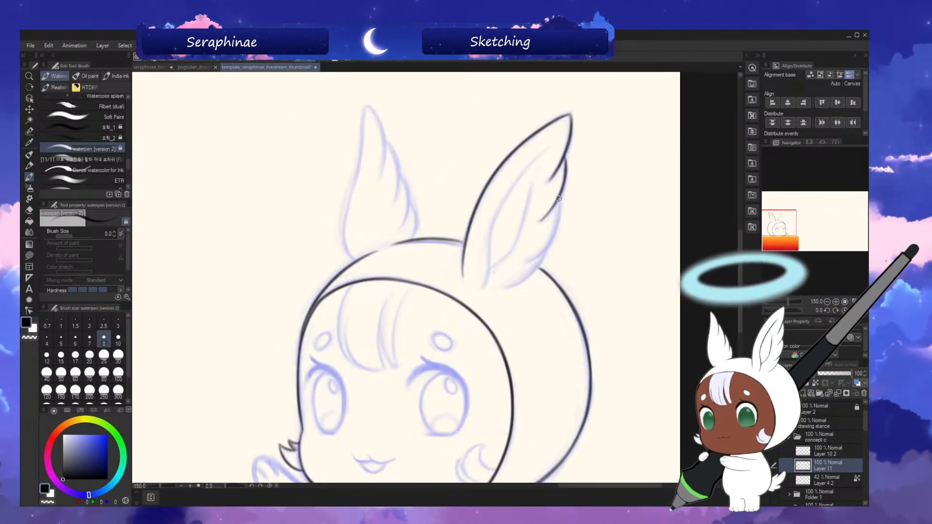
pyautogui.moveTo(558, 198)
pyautogui.mouseDown()
pyautogui.moveTo(550, 241)
pyautogui.moveTo(525, 263)
pyautogui.mouseUp()
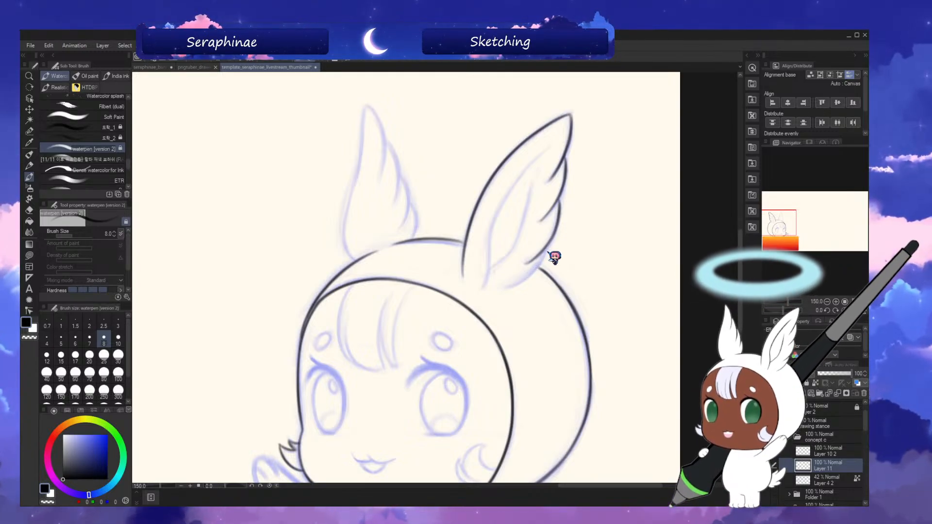
# - Ink and thicken the bottom curve of the large ear where it meets the back of the hood
pyautogui.moveTo(537, 265); pyautogui.dragTo(505, 288)
pyautogui.press('^')
pyautogui.press('^')
pyautogui.press('^')
pyautogui.press('^')
pyautogui.press('^')
pyautogui.press('^')
pyautogui.press('^')
pyautogui.press('^')
pyautogui.press('^')
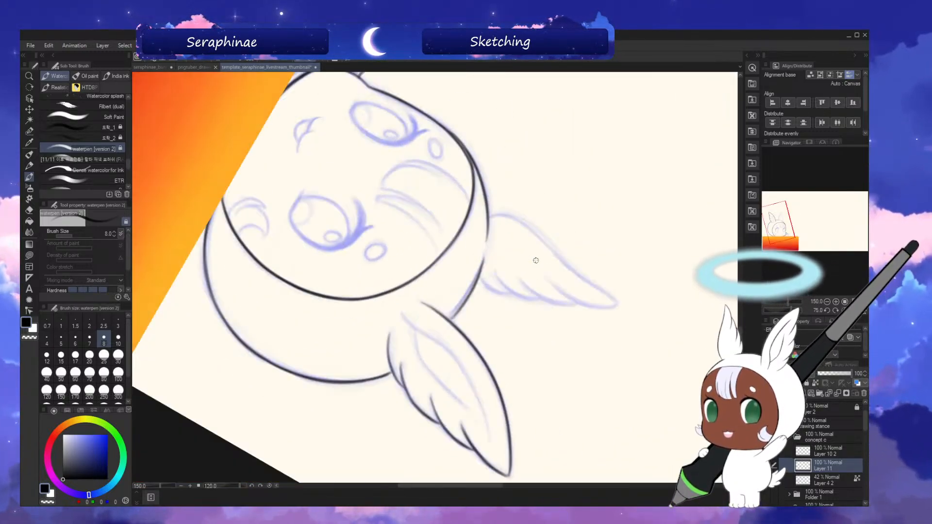
pyautogui.moveTo(377, 321); pyautogui.dragTo(371, 343)
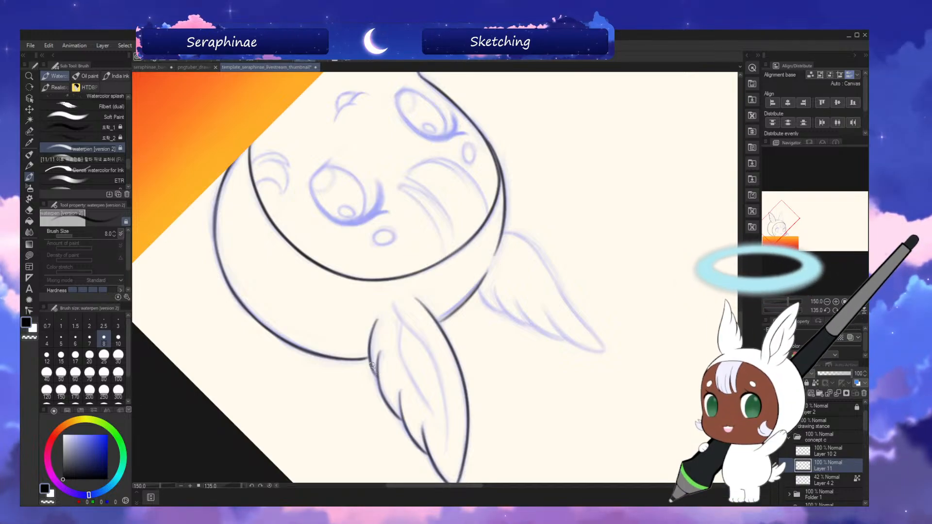
pyautogui.press('-')
pyautogui.press('-')
pyautogui.press('-')
pyautogui.press('-')
pyautogui.press('-')
pyautogui.press('-')
pyautogui.press('-')
pyautogui.press('-')
pyautogui.press('-')
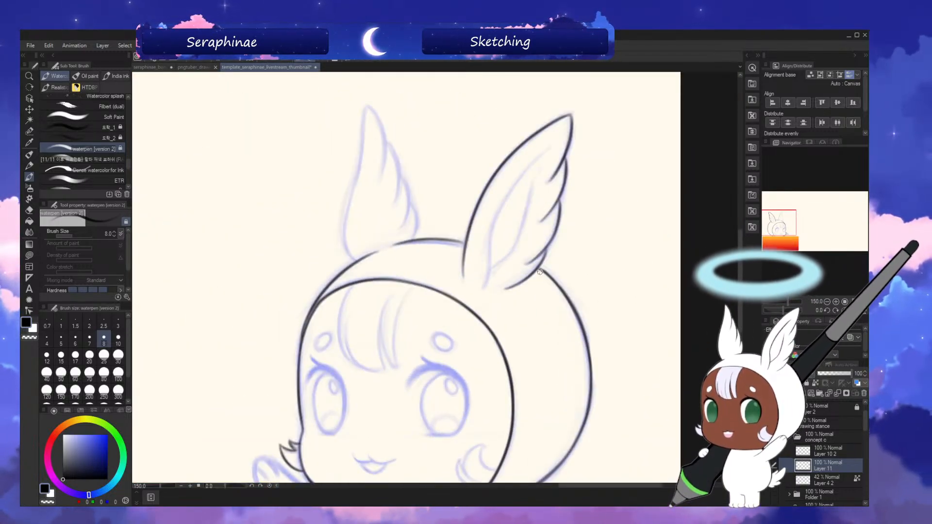
pyautogui.press('h')
pyautogui.press('h')
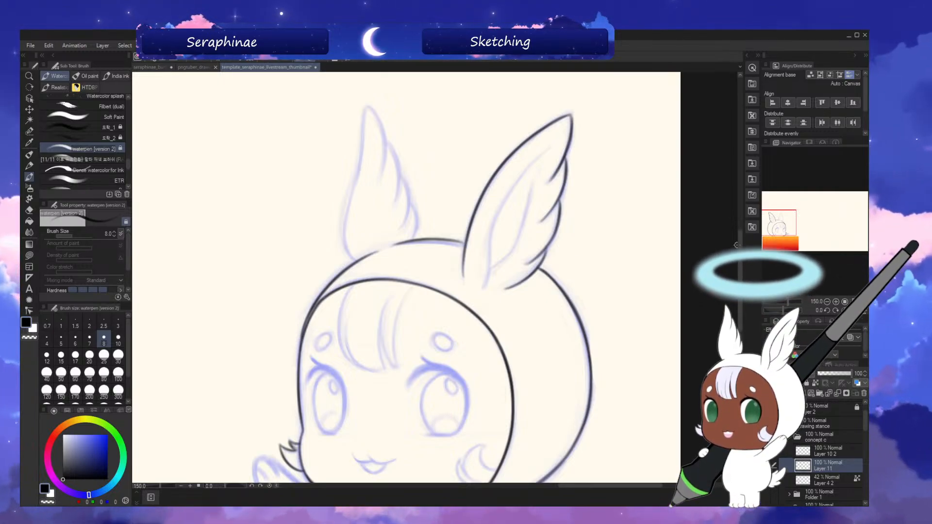
pyautogui.moveTo(559, 256); pyautogui.dragTo(558, 279)
# - Ink the smooth outer edge of the small ear from its base at the hood to its tip
pyautogui.moveTo(740, 243); pyautogui.dragTo(740, 235)
pyautogui.press('^')
pyautogui.press('^')
pyautogui.press('^')
pyautogui.press('^')
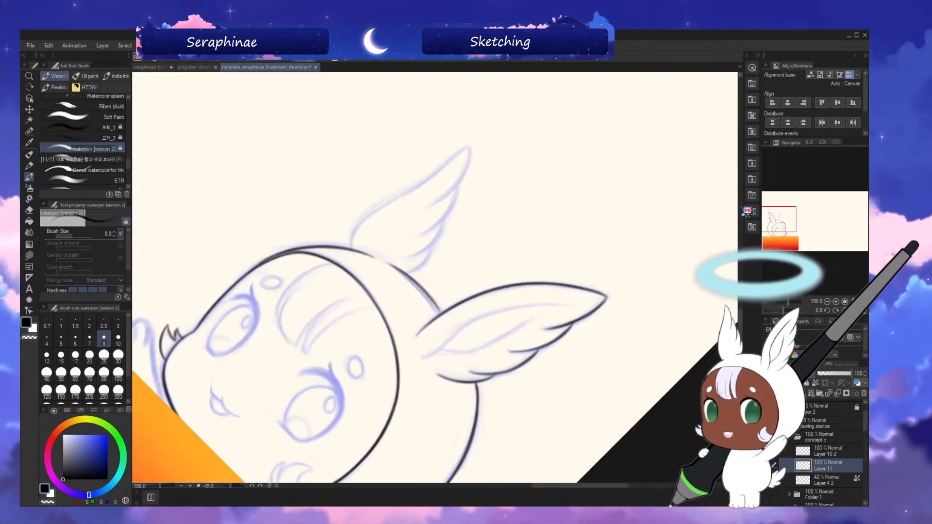
pyautogui.press('-')
pyautogui.press('-')
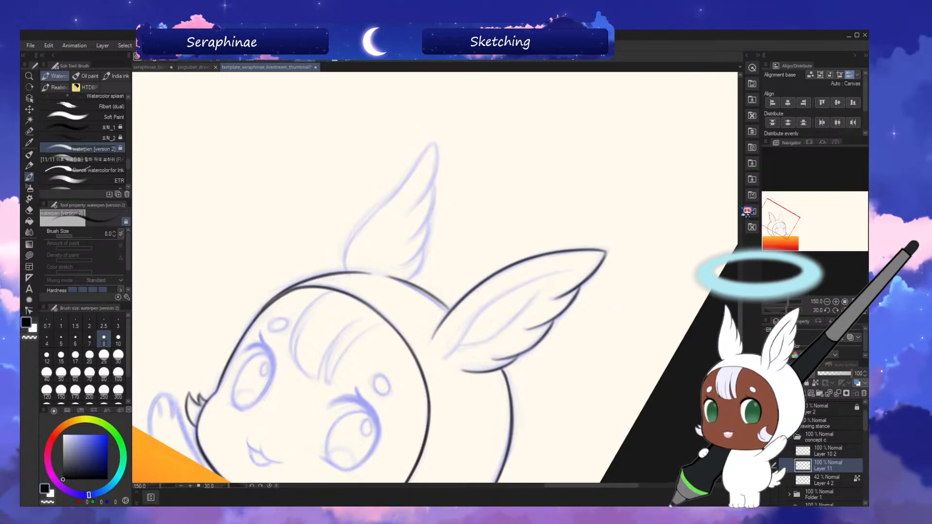
pyautogui.press('^')
pyautogui.press('^')
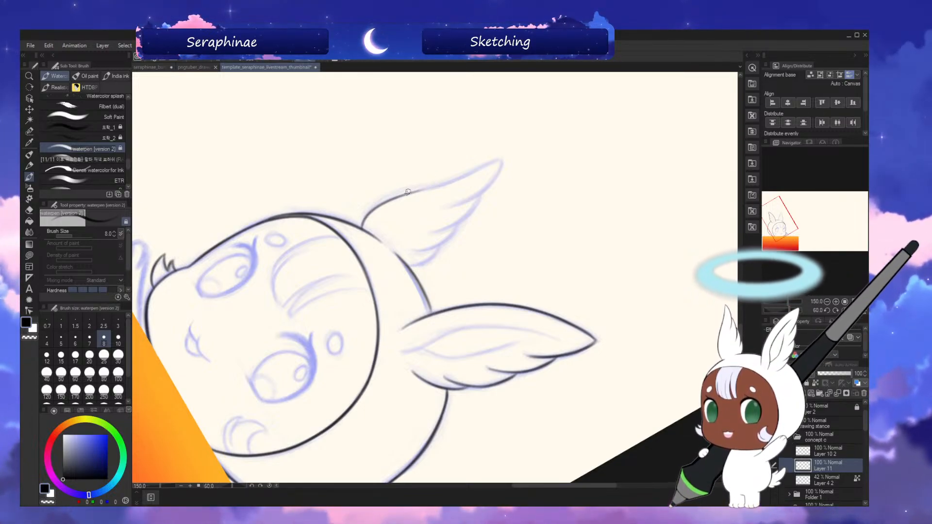
pyautogui.moveTo(389, 201); pyautogui.dragTo(497, 159)
pyautogui.moveTo(421, 190); pyautogui.dragTo(469, 172)
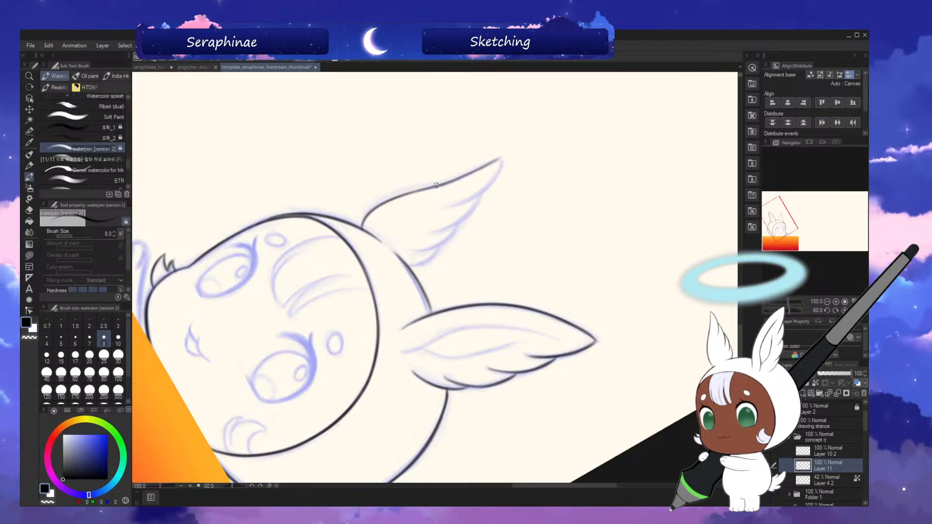
# - Retrace the small ear's outer edge from the tip down to the hood line to thicken it and join it
pyautogui.press('-')
pyautogui.press('-')
pyautogui.press('-')
pyautogui.press('-')
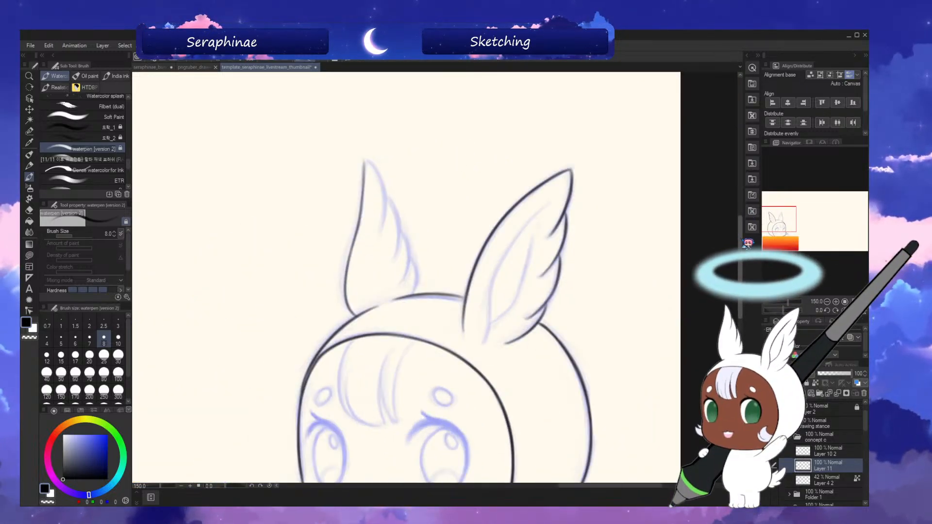
pyautogui.moveTo(741, 239); pyautogui.dragTo(742, 248)
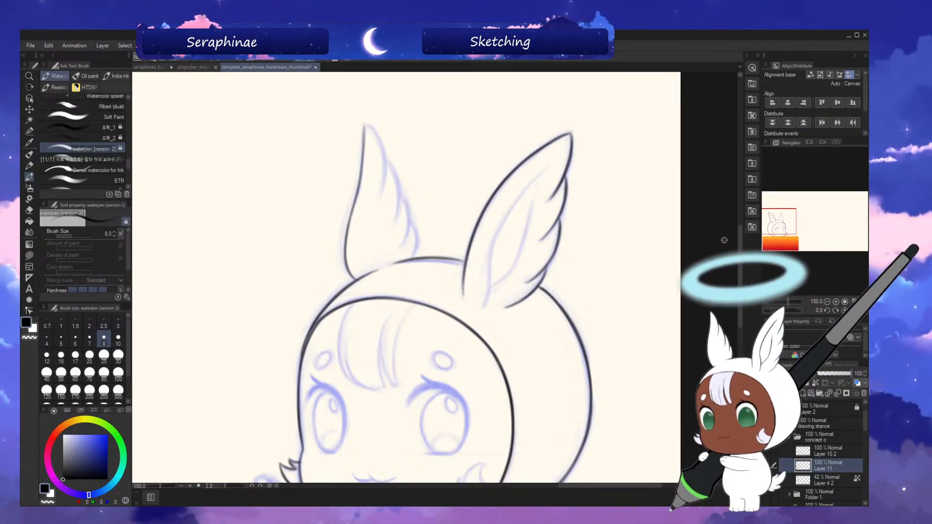
pyautogui.scroll(-1, 738, 250)
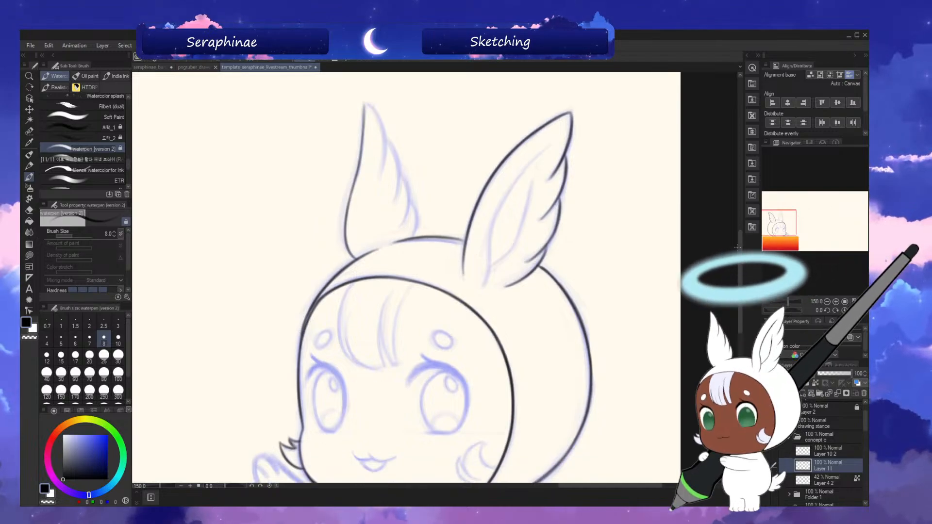
pyautogui.moveTo(364, 104)
pyautogui.mouseDown()
pyautogui.moveTo(345, 244)
pyautogui.moveTo(349, 231)
pyautogui.moveTo(358, 257)
pyautogui.mouseUp()
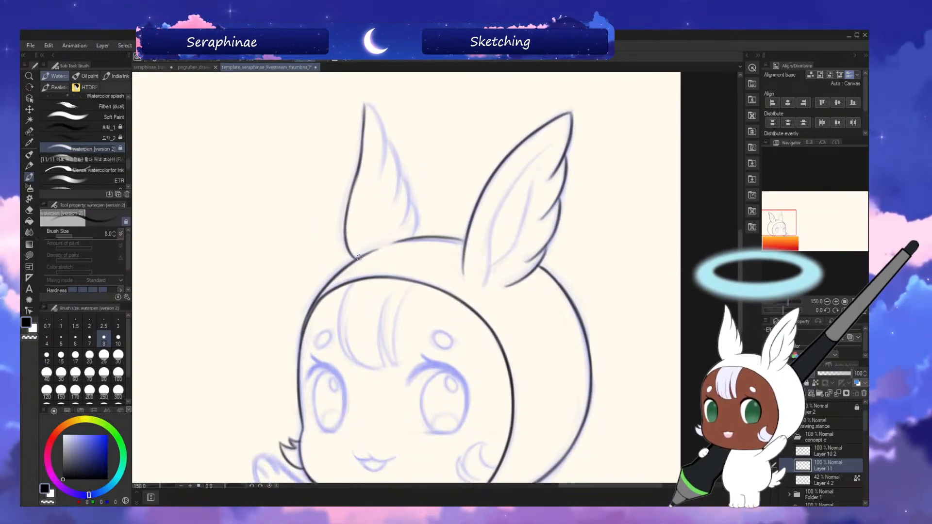
# - Ink the feathered inner edge of the small ear from tip to hood, undoing and redrawing the middle feather
pyautogui.press('h')
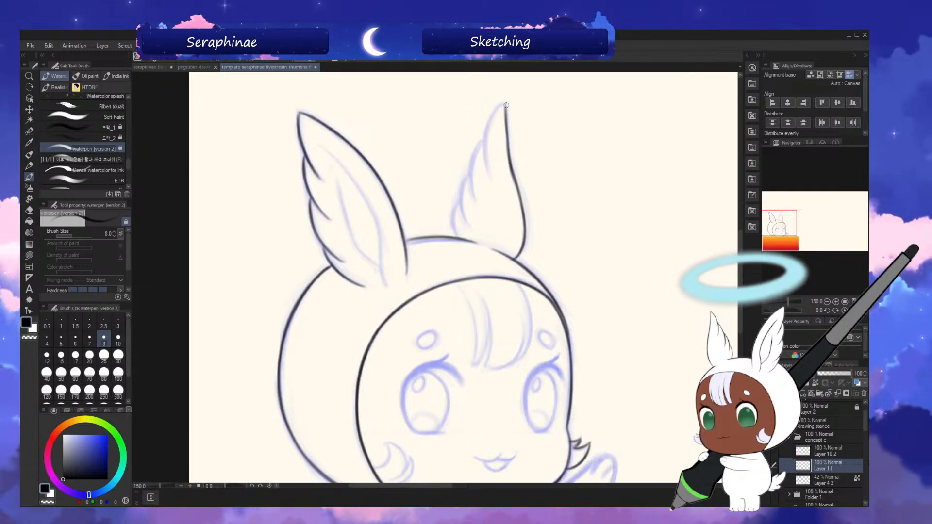
pyautogui.moveTo(504, 105)
pyautogui.mouseDown()
pyautogui.moveTo(488, 163)
pyautogui.moveTo(487, 138)
pyautogui.mouseUp()
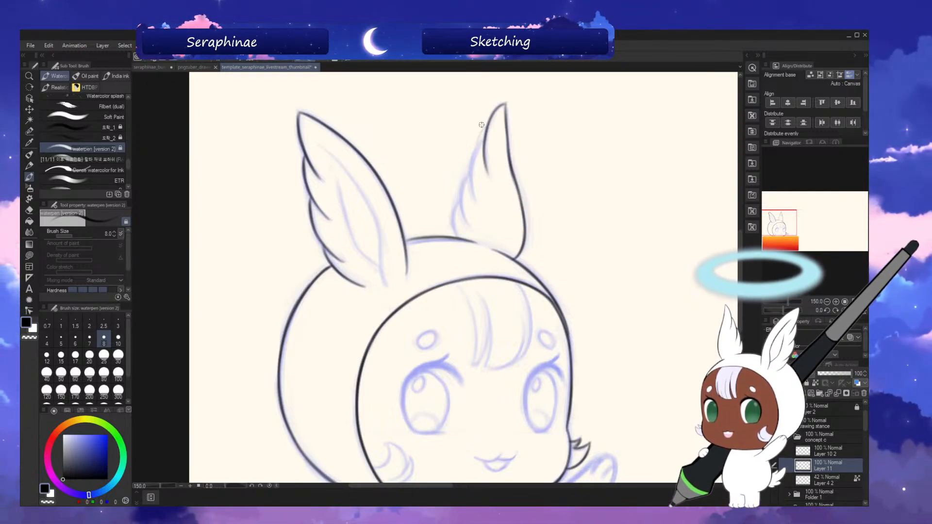
pyautogui.moveTo(740, 240); pyautogui.dragTo(739, 242)
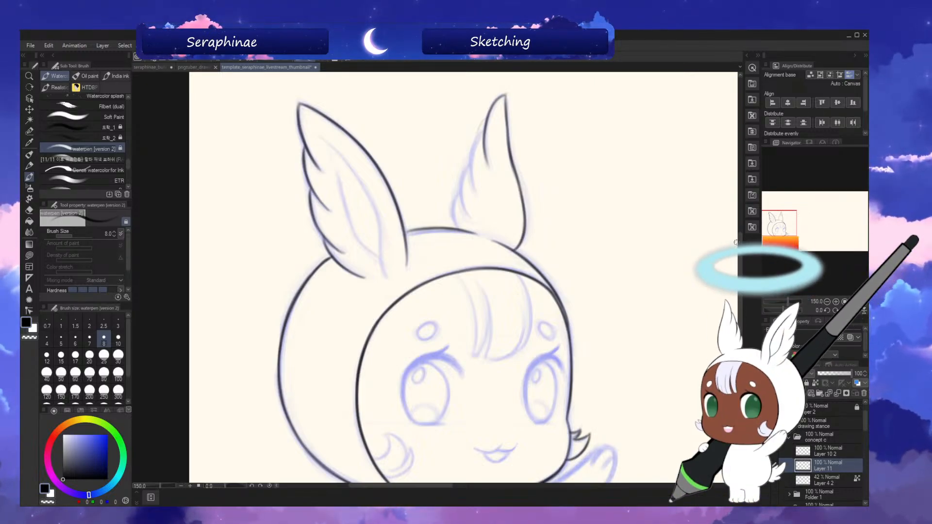
pyautogui.moveTo(725, 237); pyautogui.dragTo(725, 233)
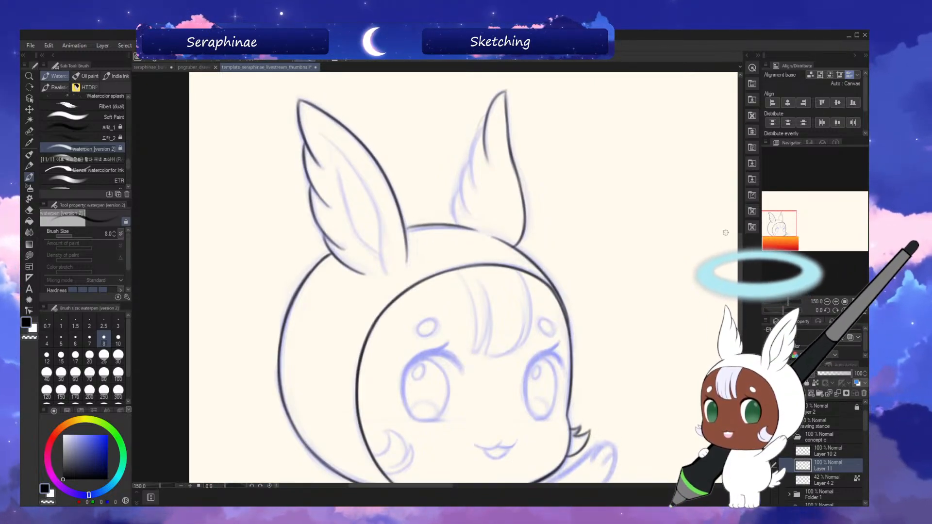
pyautogui.press('h')
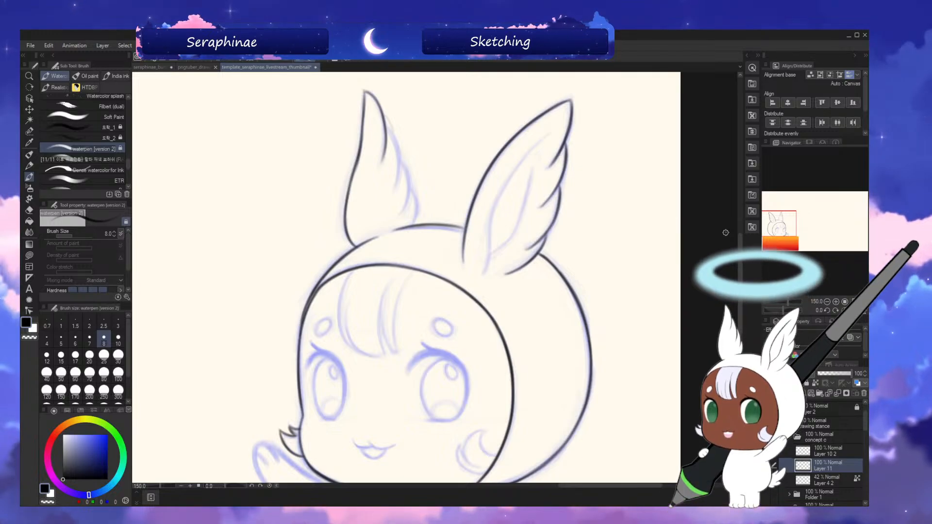
pyautogui.press('h')
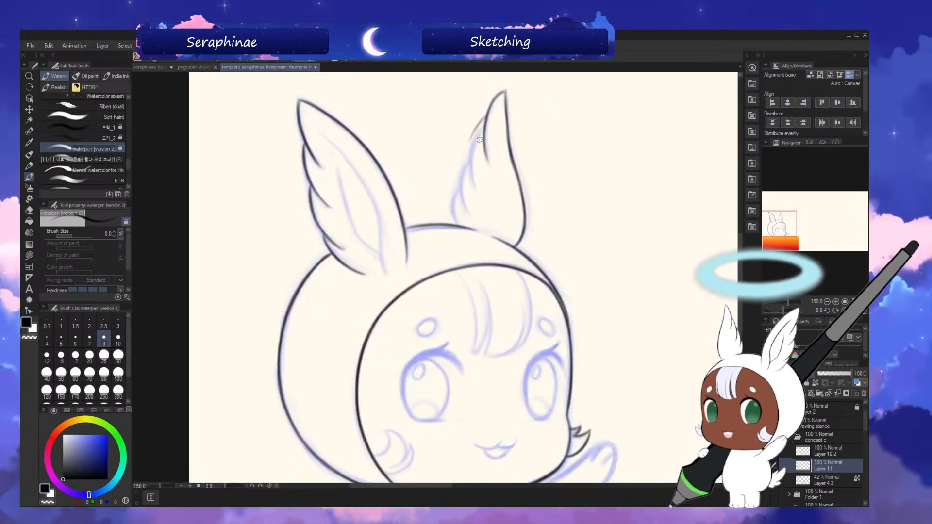
pyautogui.moveTo(484, 117); pyautogui.dragTo(469, 168)
pyautogui.hotkey('ctrl', 'z')
pyautogui.moveTo(485, 117); pyautogui.dragTo(471, 170)
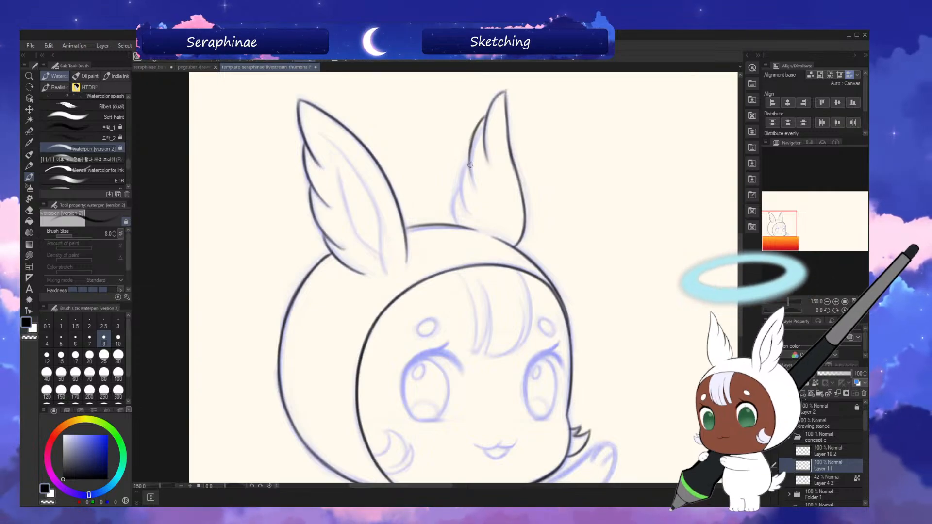
pyautogui.moveTo(468, 155); pyautogui.dragTo(460, 196)
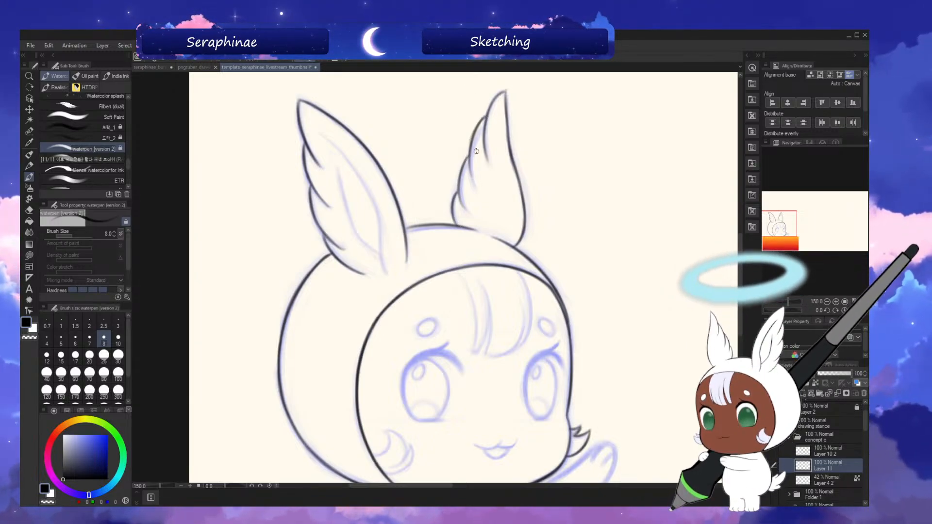
pyautogui.scroll(-2, 480, 114)
pyautogui.scroll(-1, 463, 276)
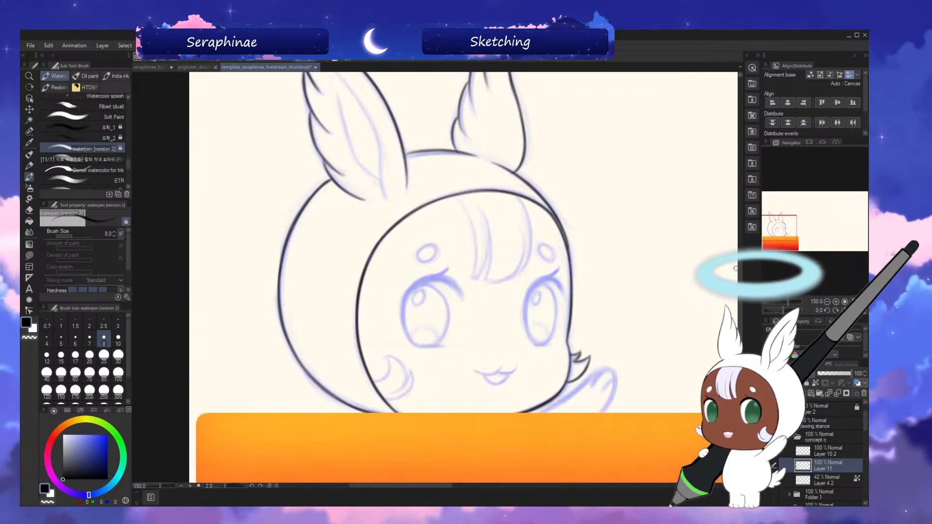
# - Ink the upper edge and rounded tip of the raised arm beside the cheek tuft
pyautogui.press('h')
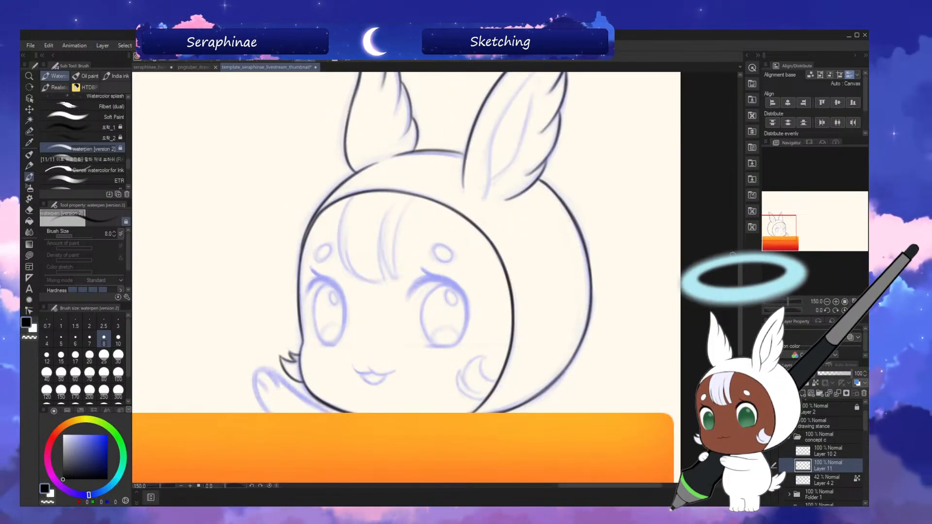
pyautogui.moveTo(740, 268); pyautogui.dragTo(740, 285)
pyautogui.press('^')
pyautogui.press('^')
pyautogui.press('^')
pyautogui.press('^')
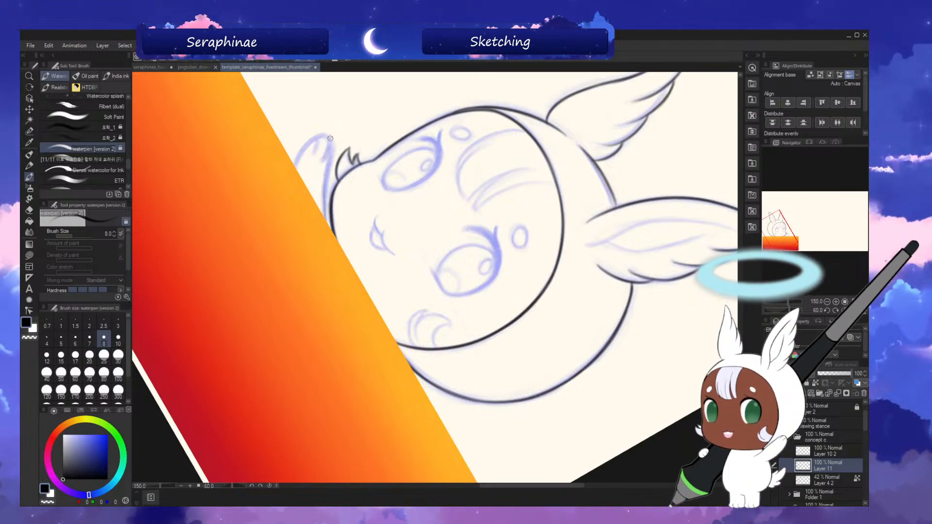
pyautogui.press('-')
pyautogui.press('-')
pyautogui.press('-')
pyautogui.press('-')
pyautogui.press('h')
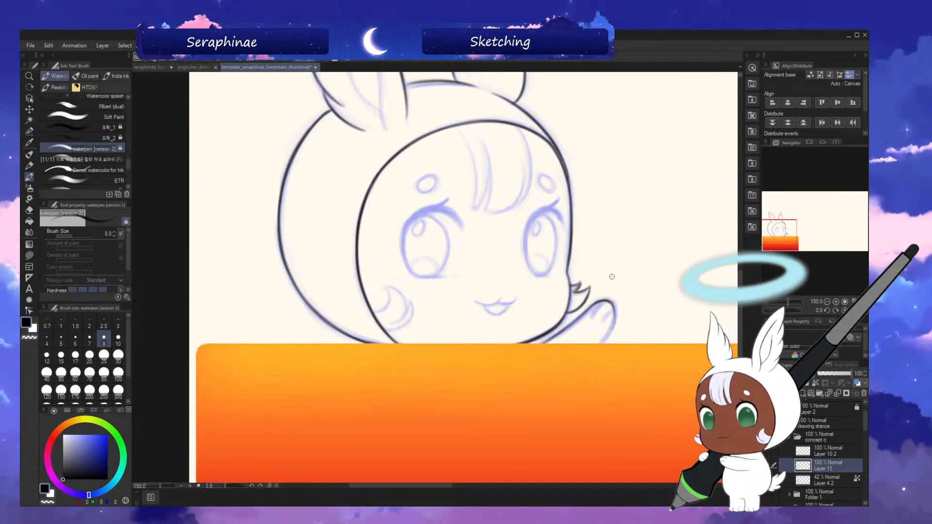
# - Ink the outer side of the raised hand from its rounded tip down to the orange banner
pyautogui.press('h')
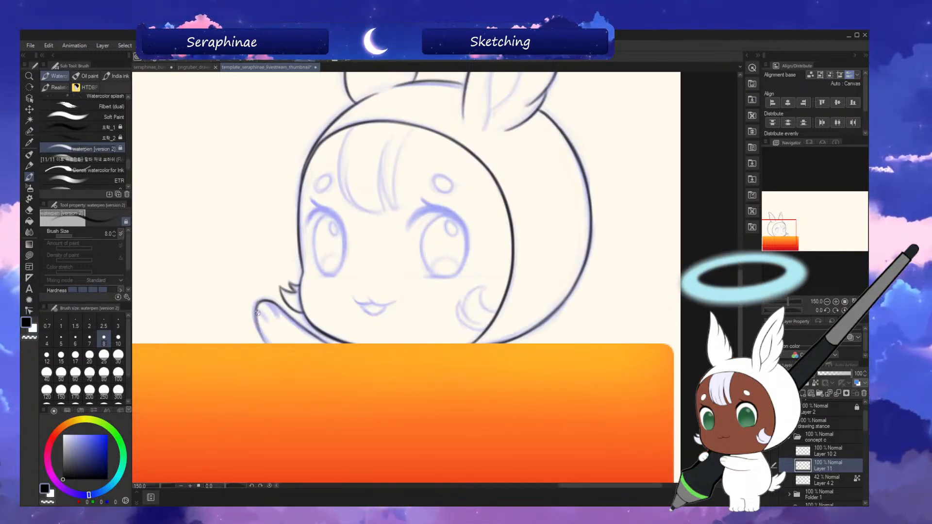
pyautogui.moveTo(258, 313); pyautogui.dragTo(266, 341)
pyautogui.press('^')
pyautogui.press('^')
pyautogui.press('^')
pyautogui.press('^')
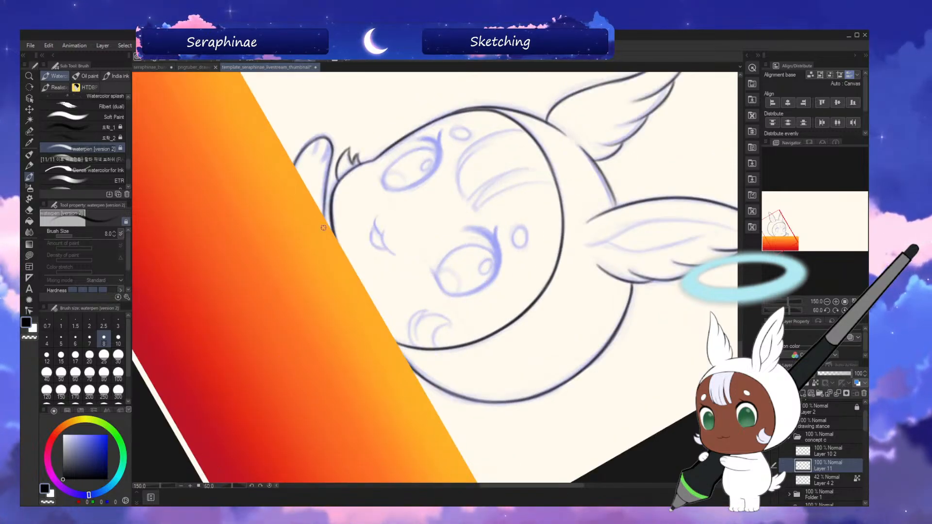
# - Ink the arm's edge nearest the chin and the short finger lines inside the raised hand
pyautogui.press('-')
pyautogui.press('-')
pyautogui.press('-')
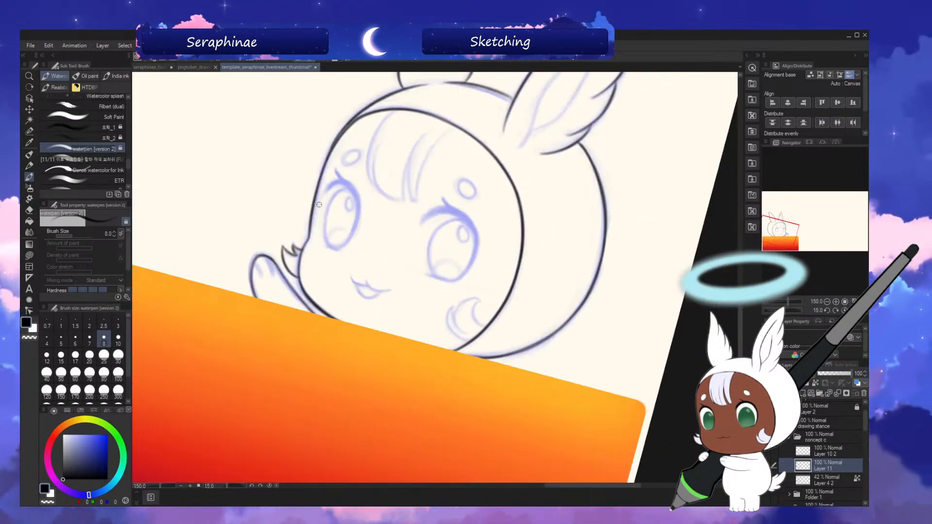
pyautogui.press('h')
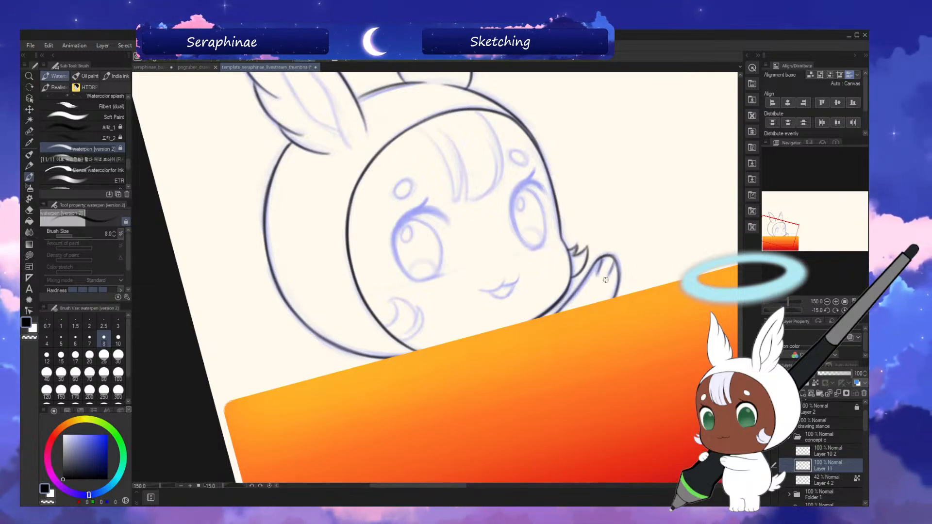
pyautogui.press('^')
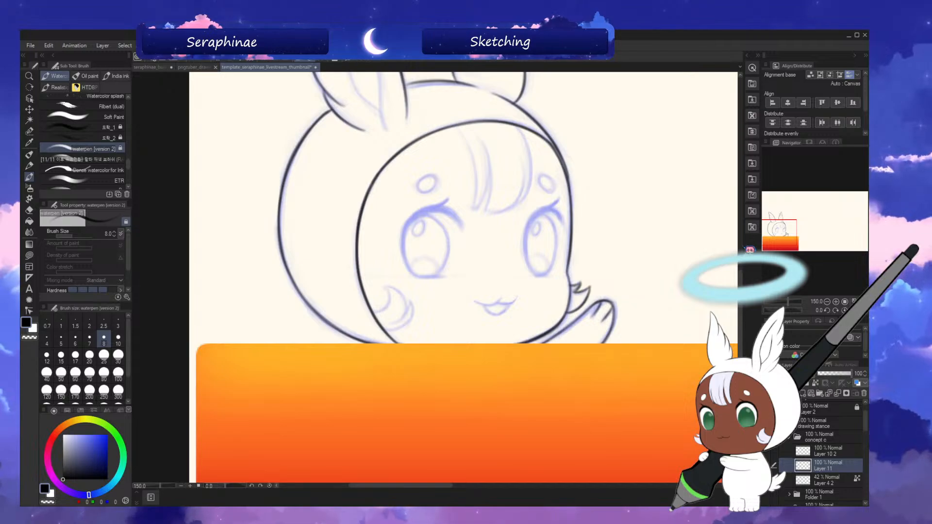
# - Ink and thicken the bangs' outer curve from the hood opening down toward the tips above the far eye
pyautogui.moveTo(486, 272); pyautogui.dragTo(485, 301)
pyautogui.press('h')
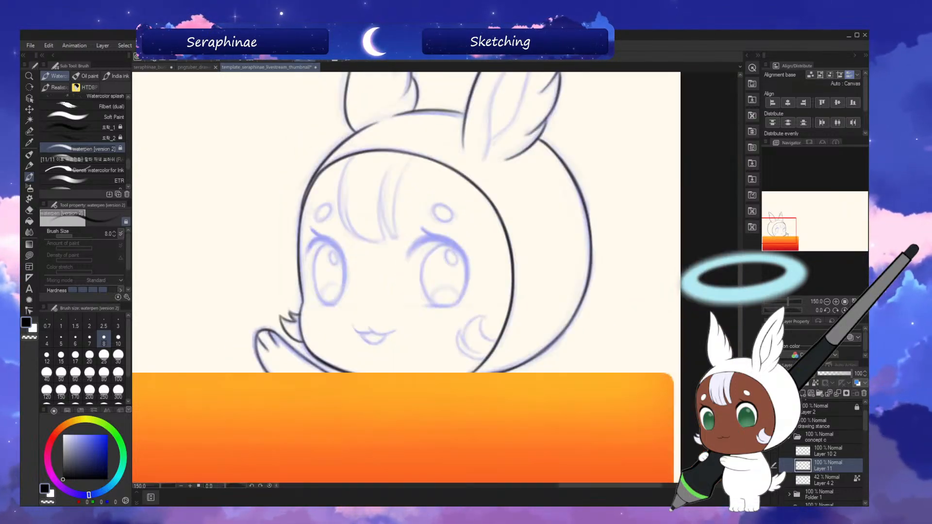
pyautogui.press('h')
pyautogui.press('h')
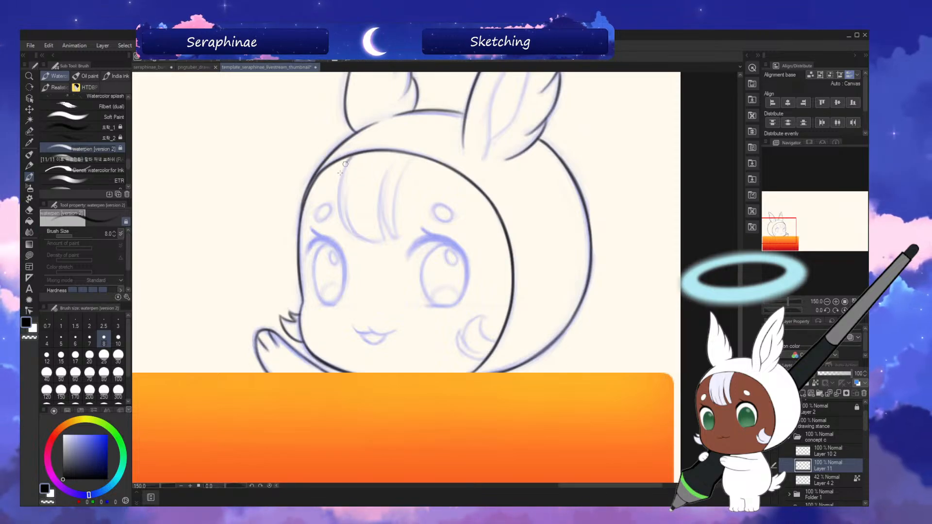
pyautogui.moveTo(350, 155); pyautogui.dragTo(339, 203)
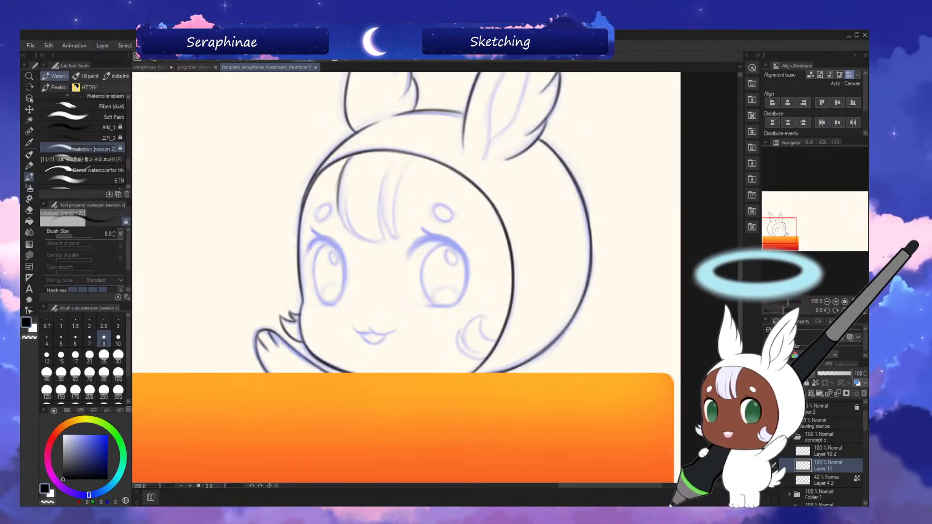
pyautogui.scroll(-1, 333, 135)
pyautogui.scroll(1, 719, 250)
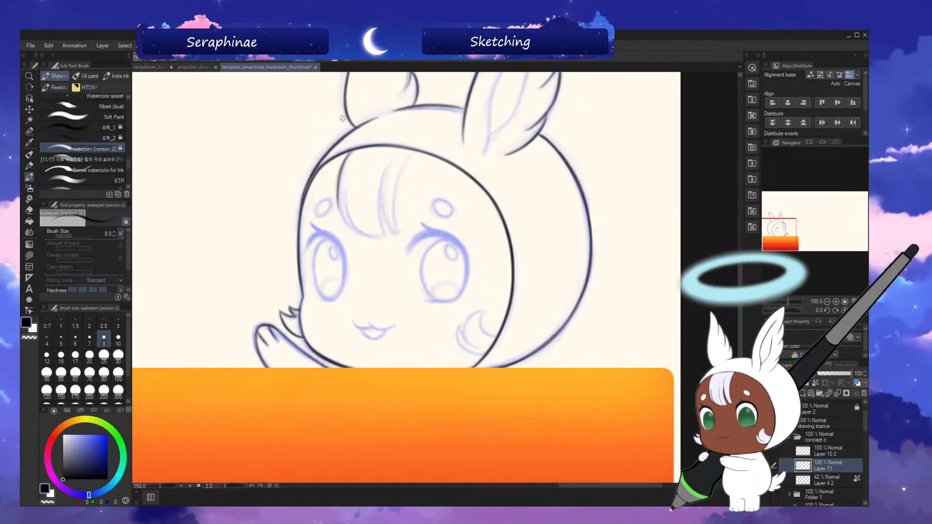
pyautogui.press('^')
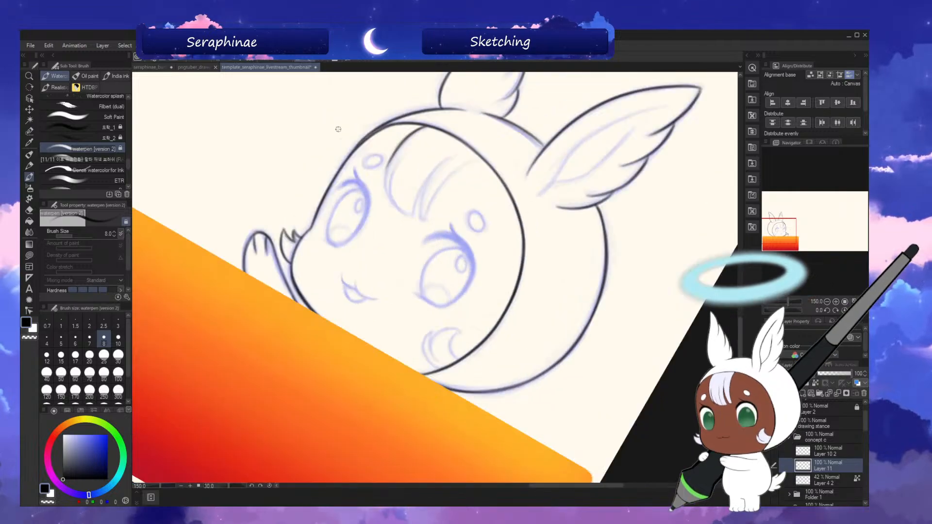
pyautogui.press('-')
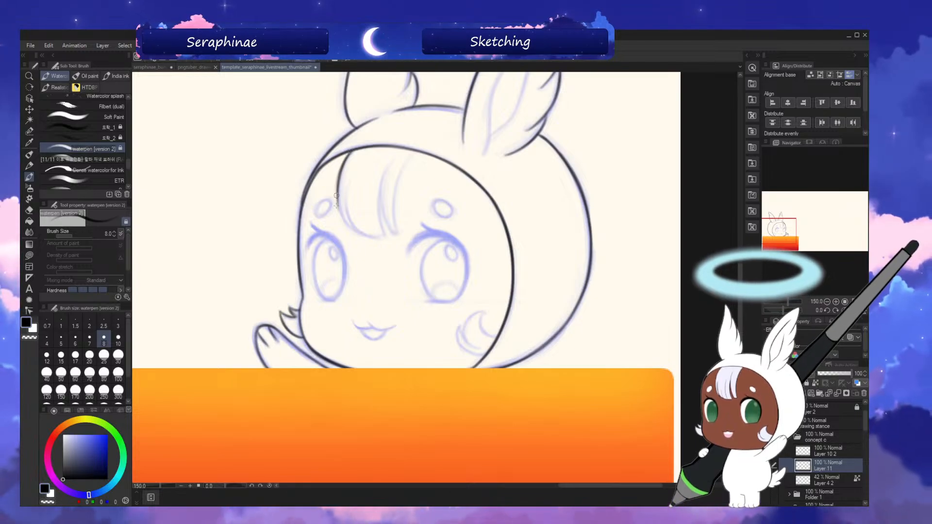
pyautogui.moveTo(342, 202); pyautogui.dragTo(353, 227)
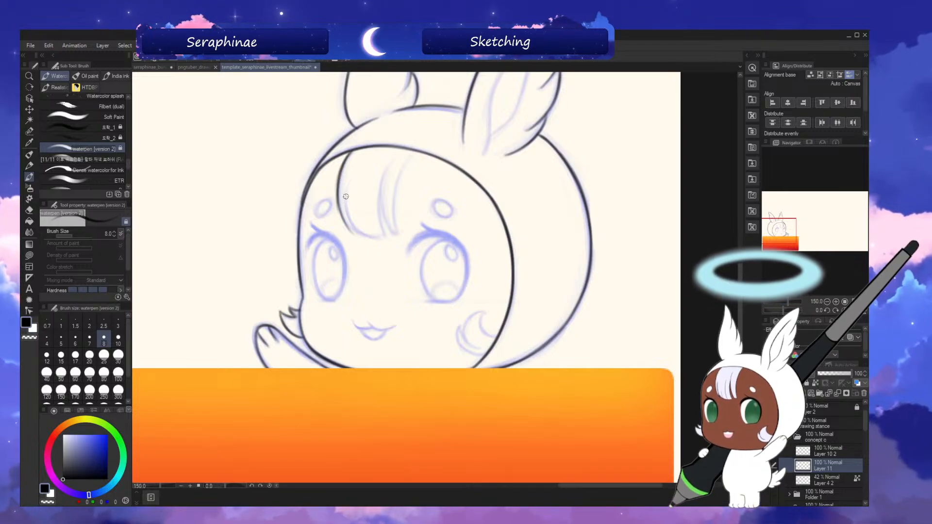
pyautogui.moveTo(345, 197); pyautogui.dragTo(357, 235)
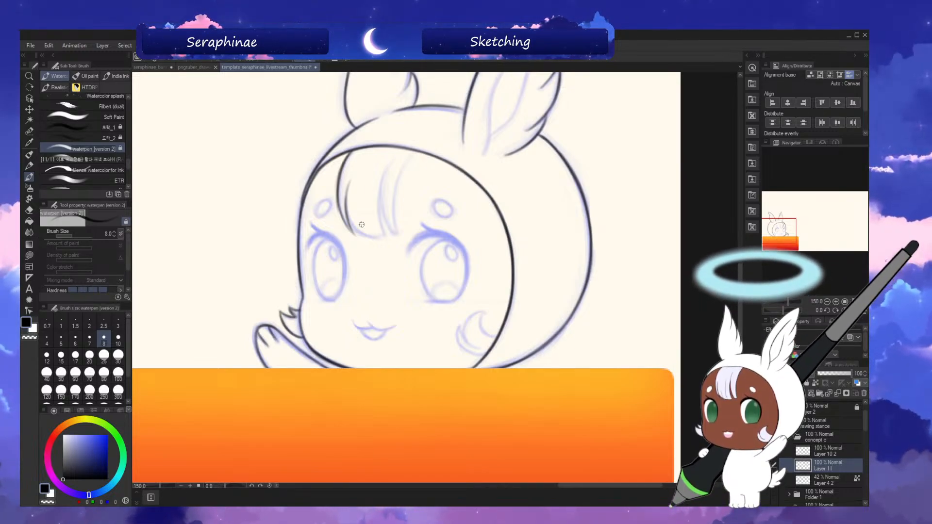
# - Ink the wide bangs lock's lower edge, its inner strand line and the edge facing the narrow lock
pyautogui.press('^')
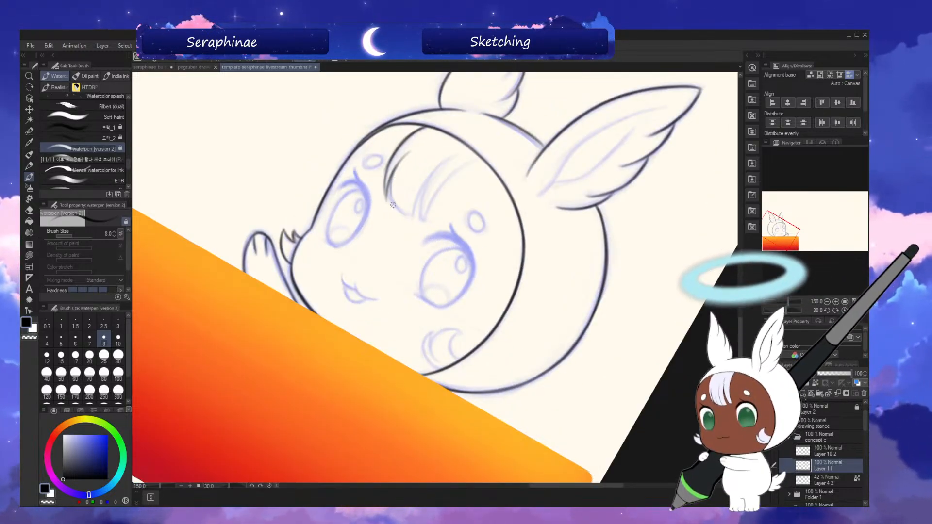
pyautogui.moveTo(396, 176); pyautogui.dragTo(400, 209)
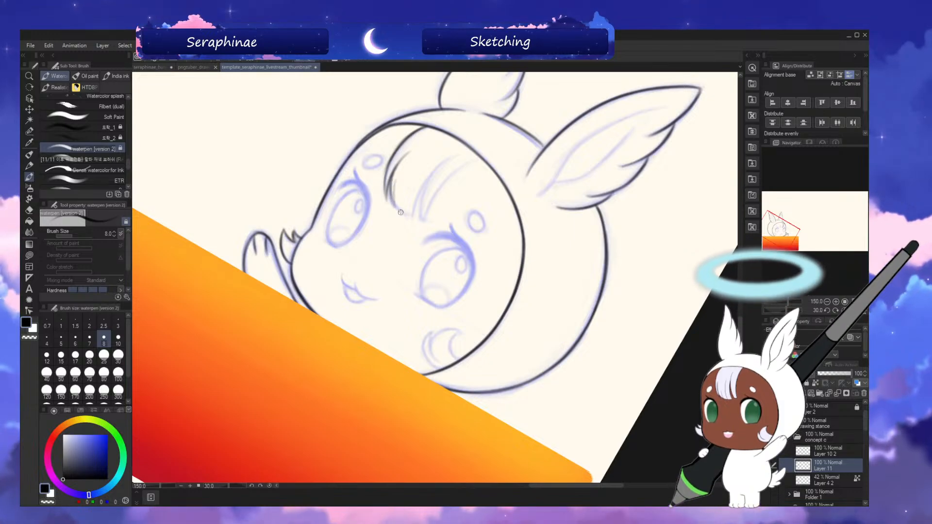
pyautogui.press('Home')
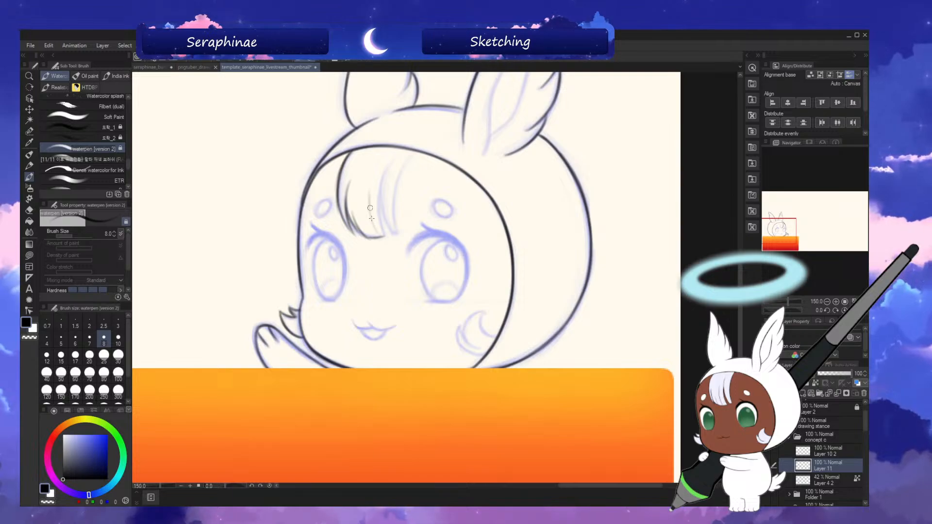
pyautogui.moveTo(370, 207); pyautogui.dragTo(382, 236)
pyautogui.moveTo(388, 166); pyautogui.dragTo(386, 236)
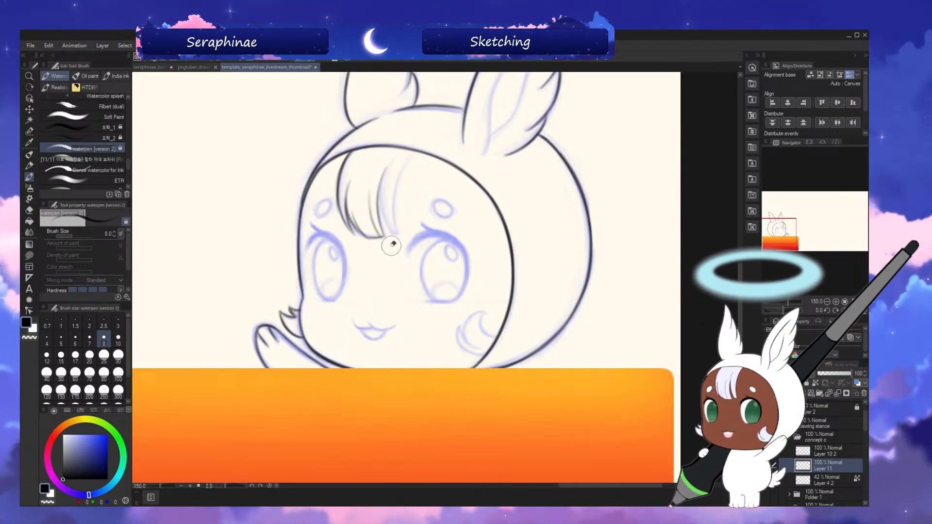
# - Set the brush size to 7 and retrace the wide lock's inner edge to thicken it
pyautogui.press('[')
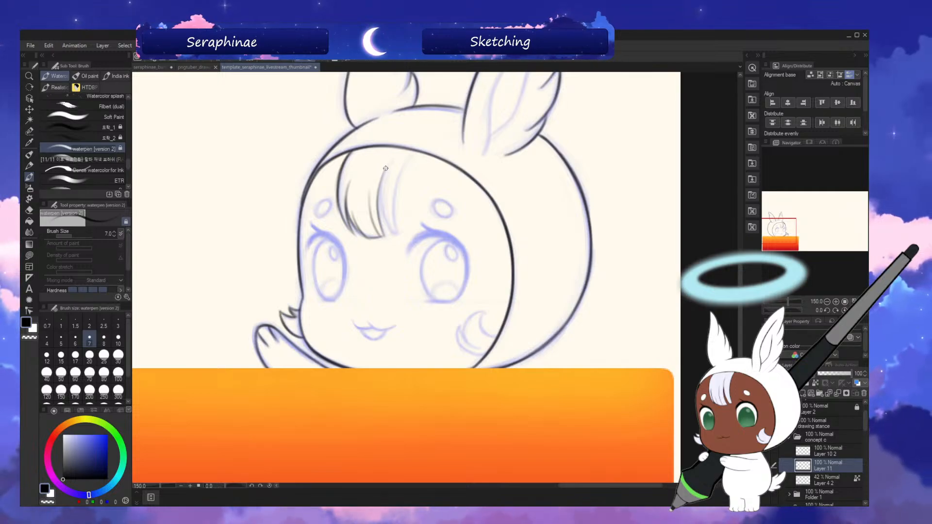
pyautogui.moveTo(385, 173); pyautogui.dragTo(383, 234)
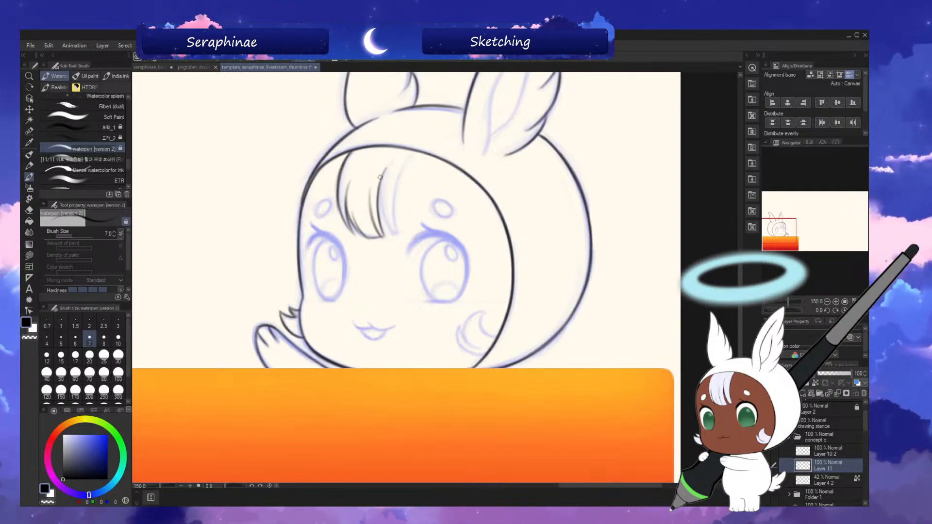
pyautogui.moveTo(386, 175); pyautogui.dragTo(382, 209)
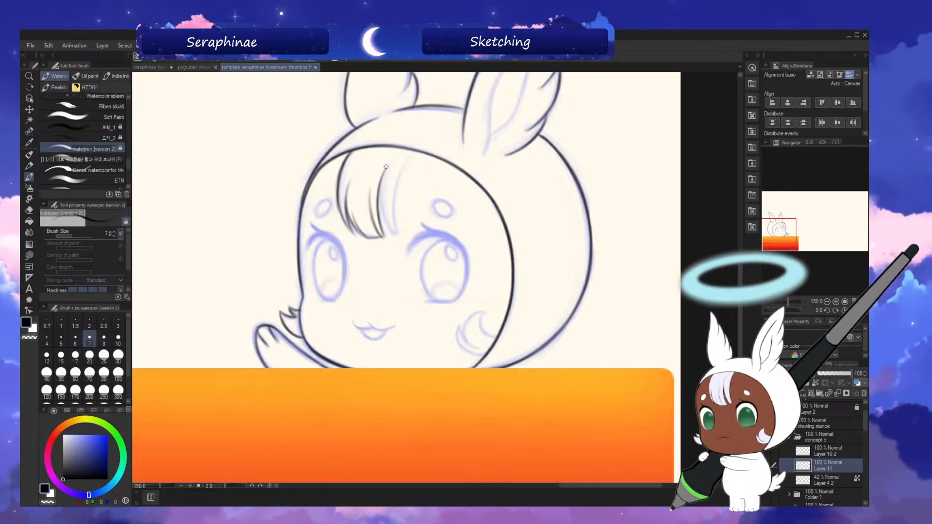
pyautogui.moveTo(387, 171); pyautogui.dragTo(381, 231)
# - Ink both edges of the narrow bangs lock from the hood line down to its tip
pyautogui.moveTo(389, 193); pyautogui.dragTo(396, 238)
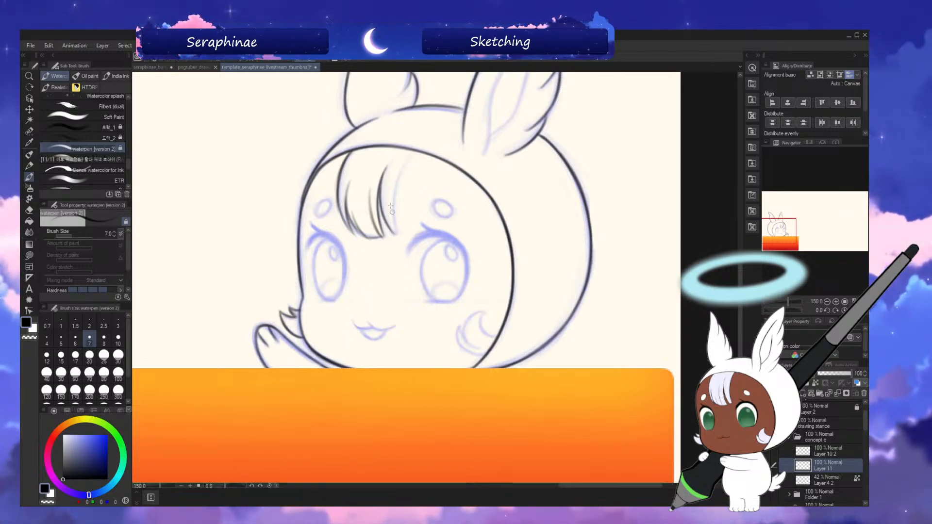
pyautogui.moveTo(414, 151); pyautogui.dragTo(392, 207)
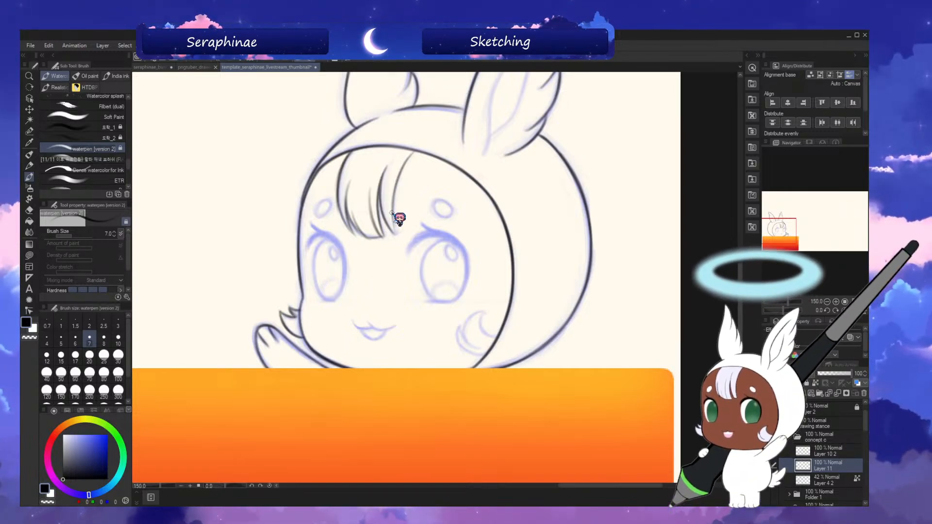
pyautogui.moveTo(414, 154); pyautogui.dragTo(396, 225)
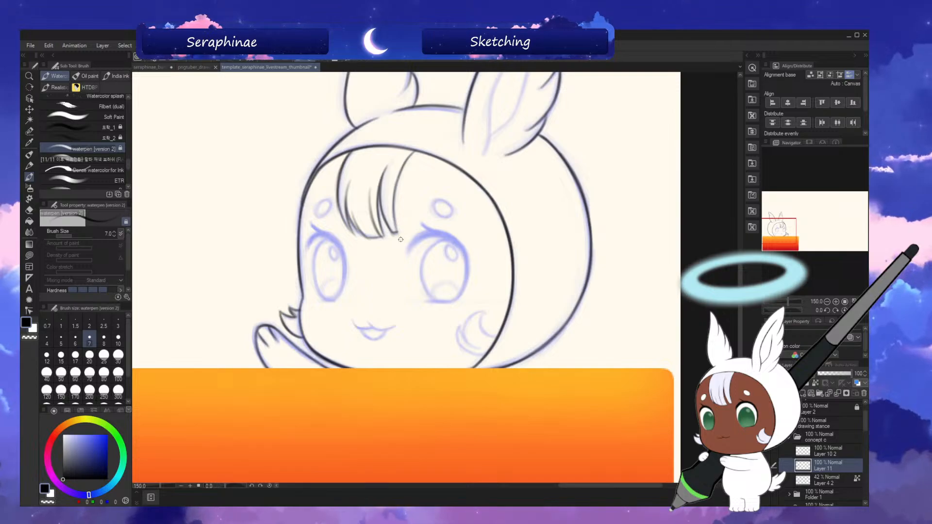
pyautogui.press('h')
pyautogui.press('h')
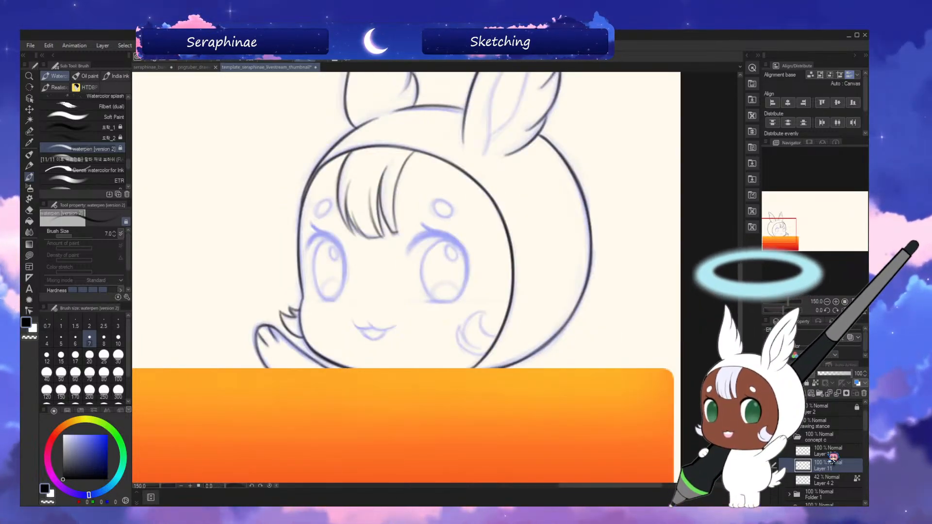
# - Move the sketch layer Layer 4 2 above Layer 10 2, and make Layer 11 active again
pyautogui.click(839, 481)
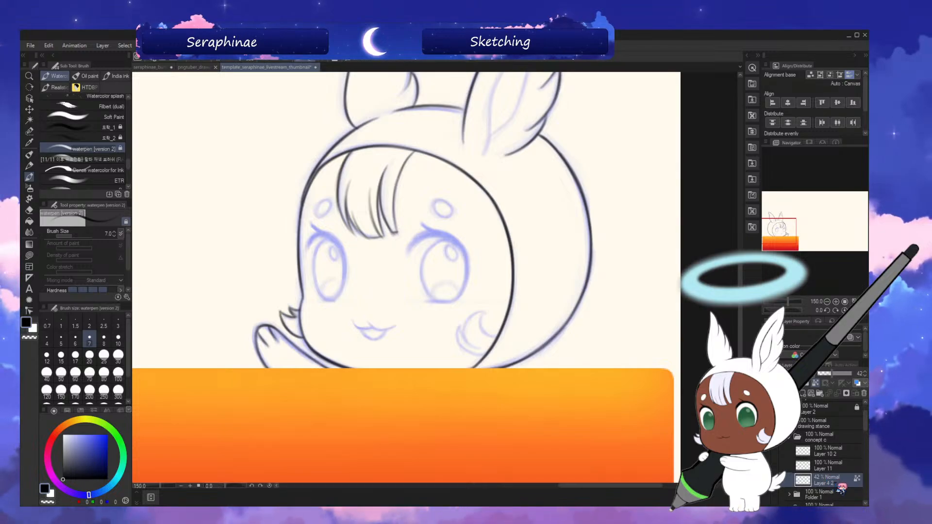
pyautogui.moveTo(841, 485); pyautogui.dragTo(840, 450)
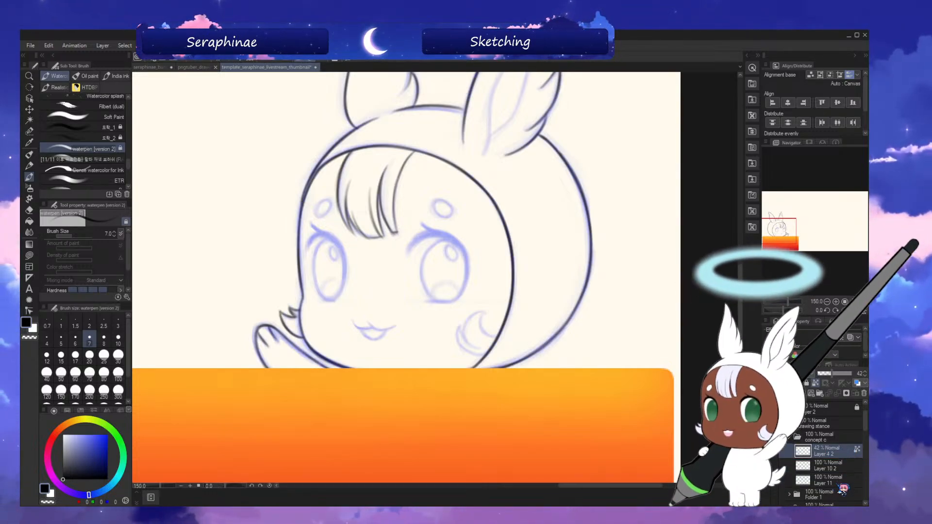
pyautogui.click(839, 484)
pyautogui.click(769, 484)
pyautogui.click(768, 484)
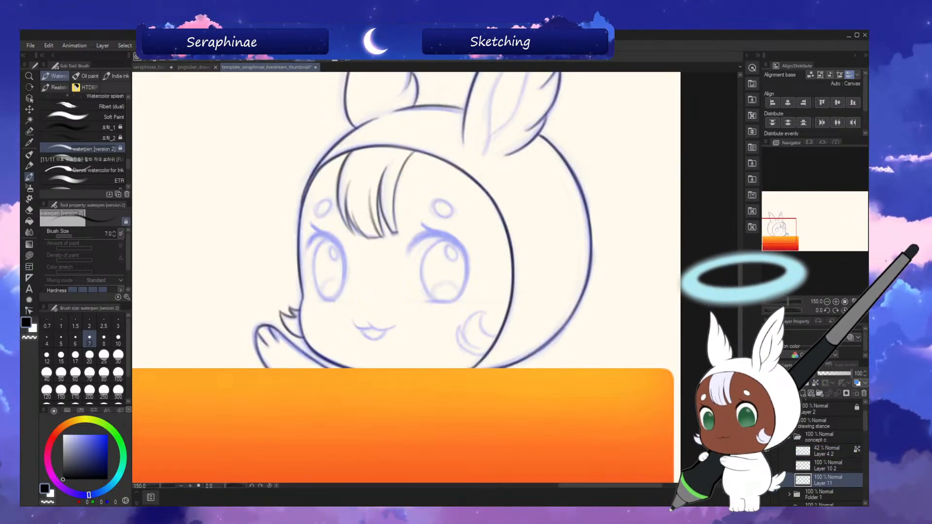
# - Redraw the narrow bangs lock's outer edge slightly farther out and erase the old line inside it
pyautogui.press('h')
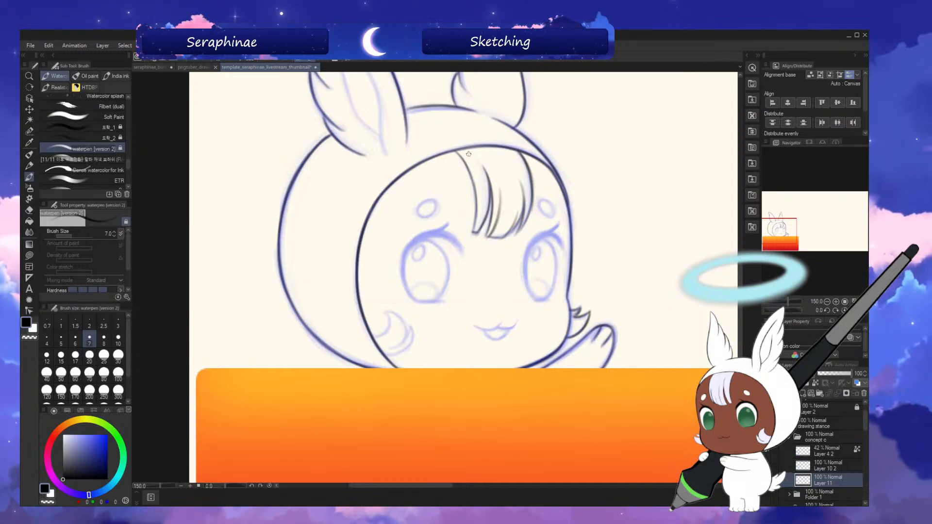
pyautogui.press('h')
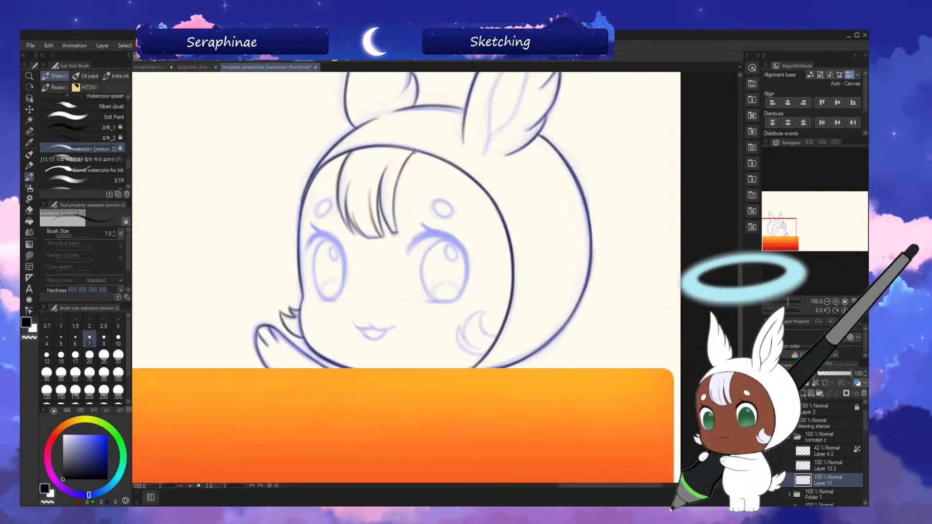
pyautogui.moveTo(414, 151); pyautogui.dragTo(402, 193)
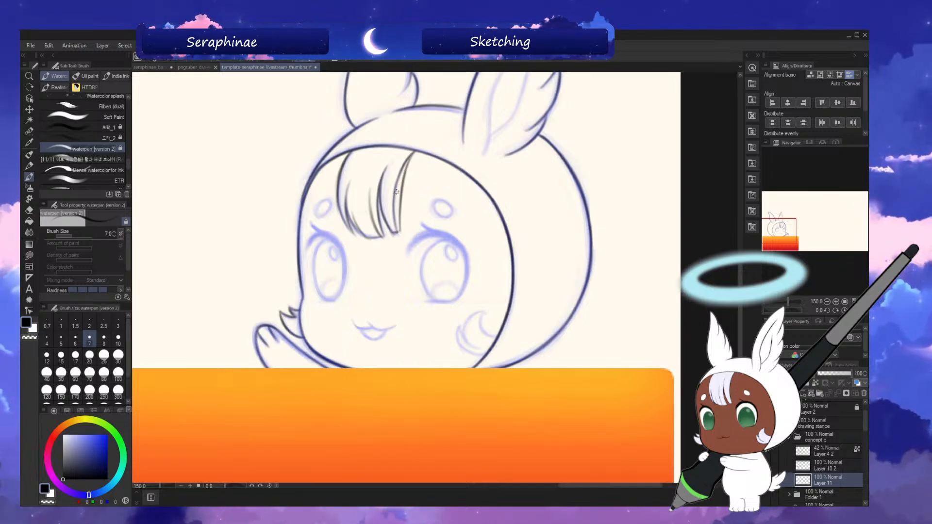
pyautogui.moveTo(407, 156)
pyautogui.mouseDown()
pyautogui.moveTo(395, 222)
pyautogui.moveTo(400, 168)
pyautogui.mouseUp()
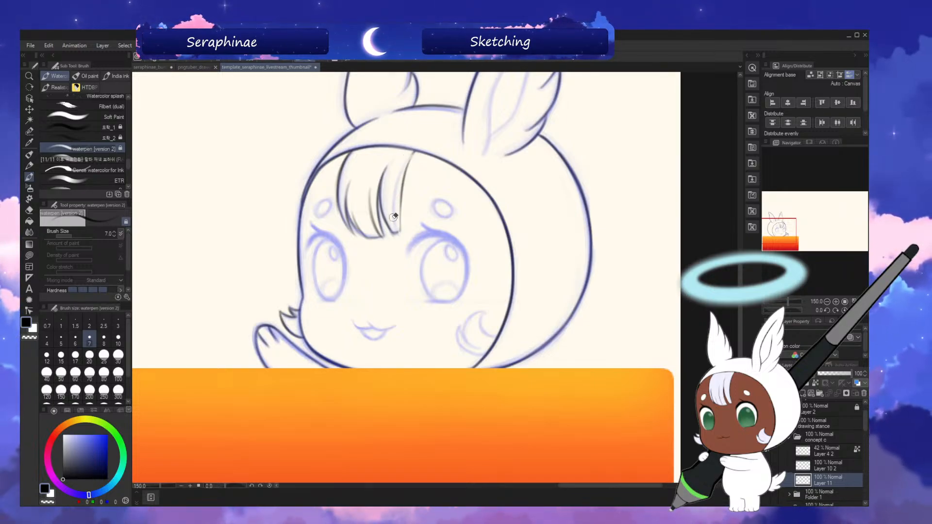
pyautogui.moveTo(393, 217); pyautogui.dragTo(414, 145)
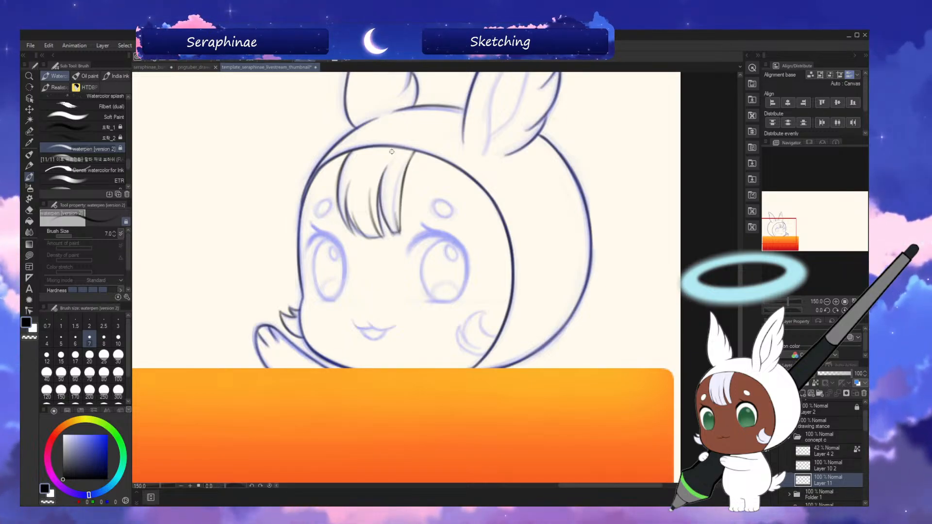
# - Ink the short outer strand of the curled hair lock on the cheek beside the hood opening
pyautogui.press('h')
pyautogui.press('h')
pyautogui.moveTo(480, 151); pyautogui.dragTo(746, 306)
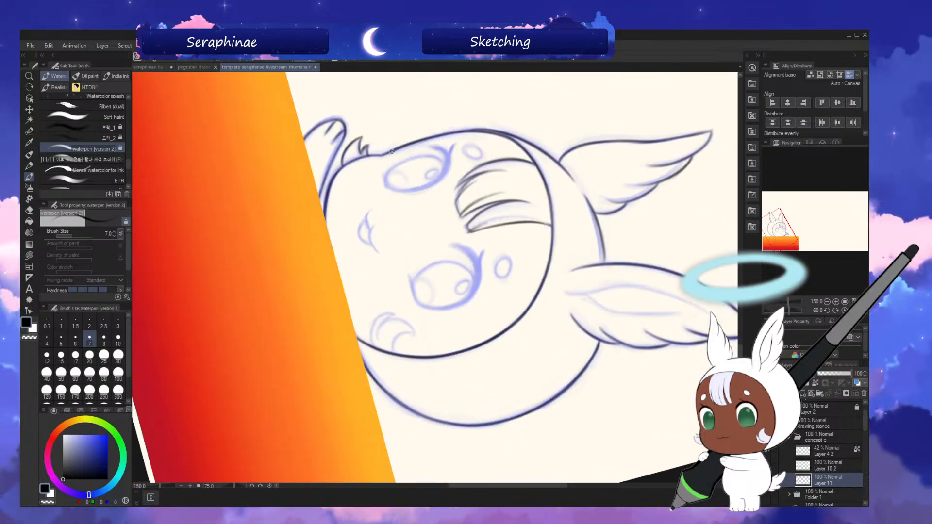
pyautogui.scroll(-2, 728, 339)
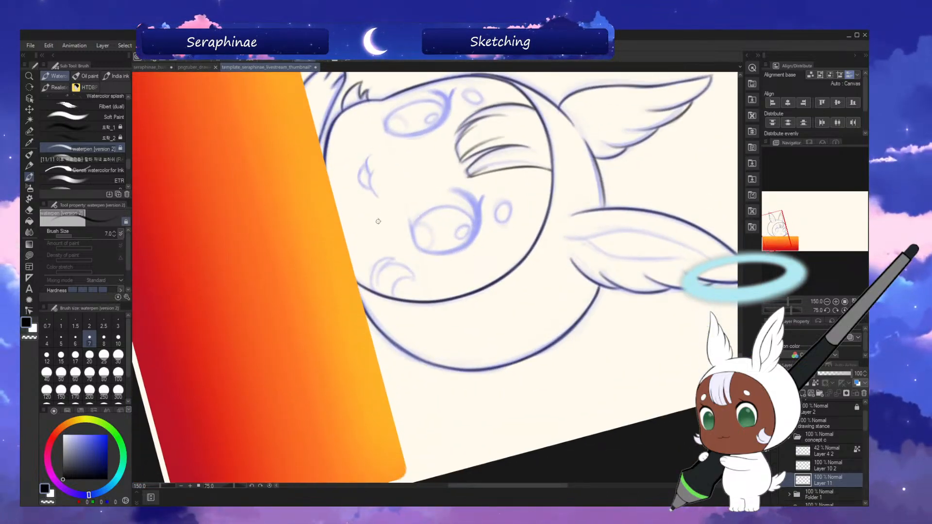
pyautogui.press('-')
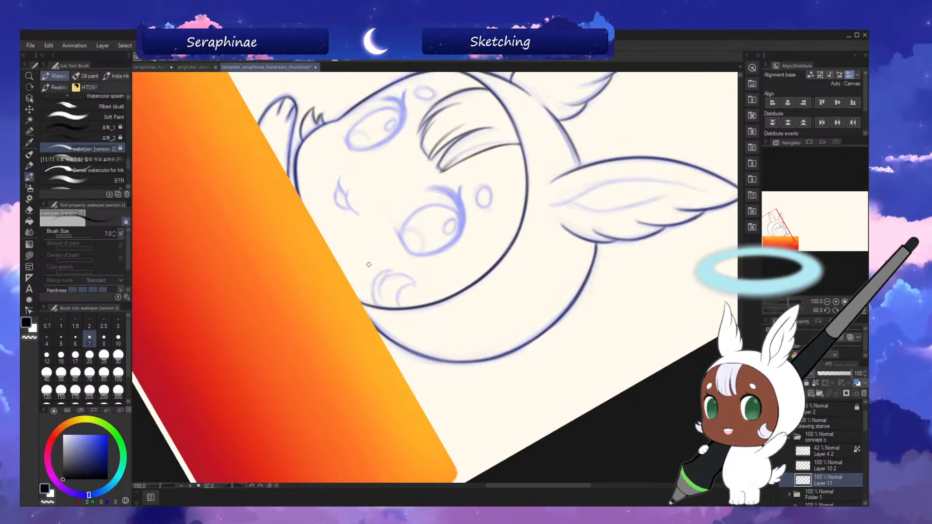
pyautogui.press('-')
pyautogui.press('-')
pyautogui.press('-')
pyautogui.press('-')
pyautogui.press('h')
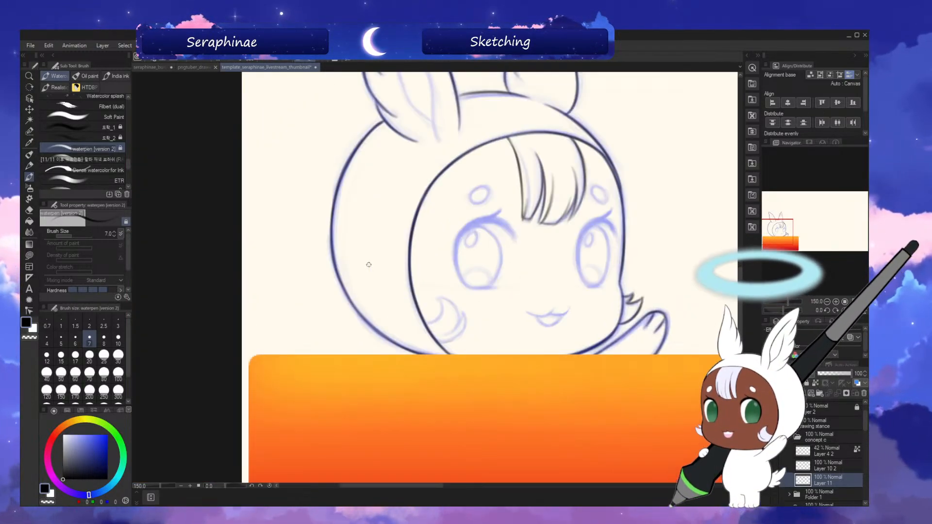
pyautogui.press('h')
pyautogui.press('^')
pyautogui.press('^')
pyautogui.press('^')
pyautogui.press('^')
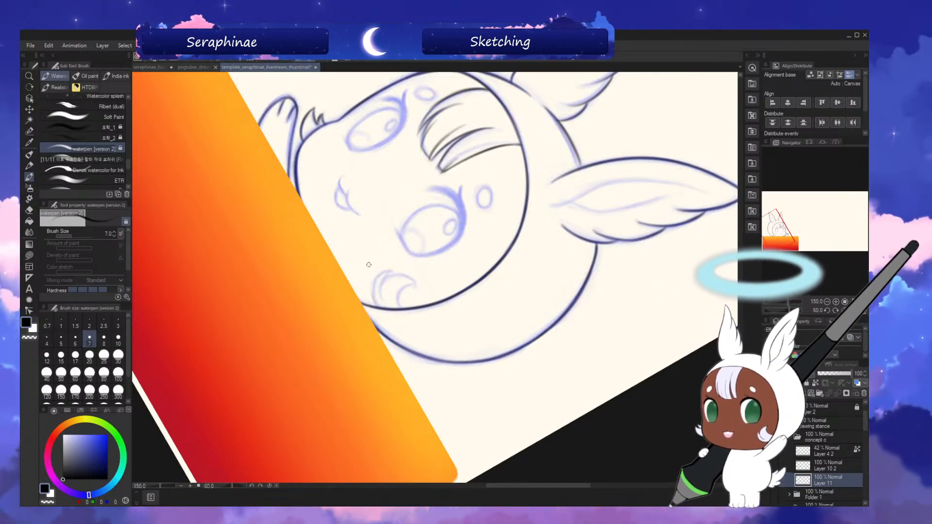
pyautogui.scroll(-2, 369, 265)
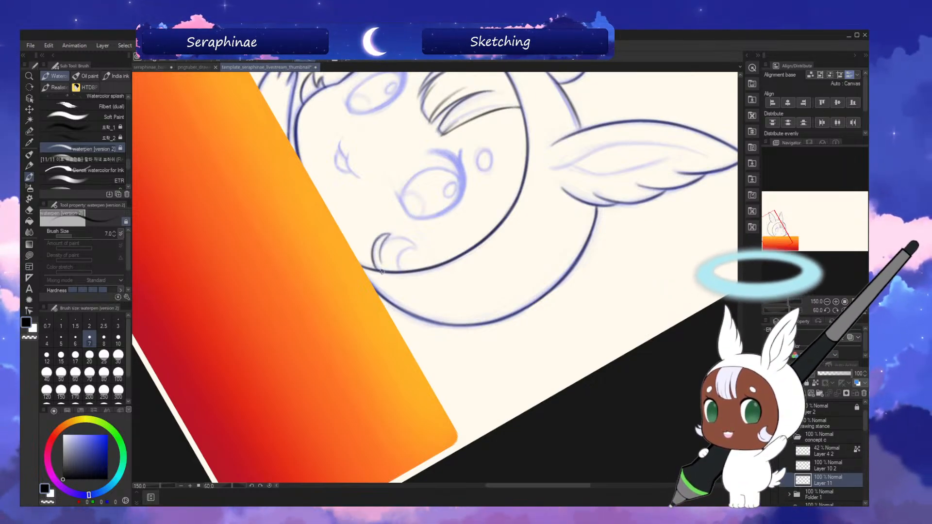
pyautogui.press('-')
pyautogui.press('-')
pyautogui.press('-')
pyautogui.press('-')
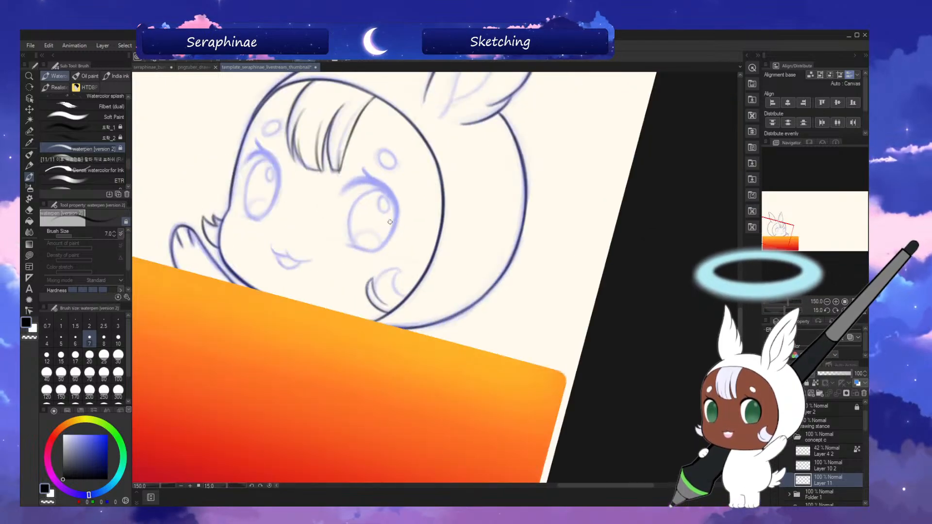
pyautogui.scroll(-2, 434, 277)
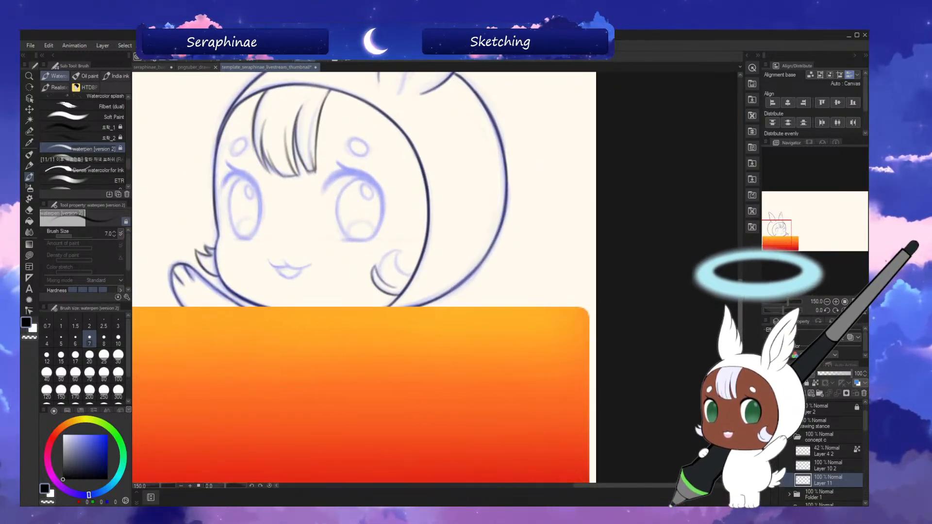
# - Ink the crescent-shaped inner strand of the cheek lock down to the hood opening's edge
pyautogui.press('h')
pyautogui.press('h')
pyautogui.press('^')
pyautogui.press('^')
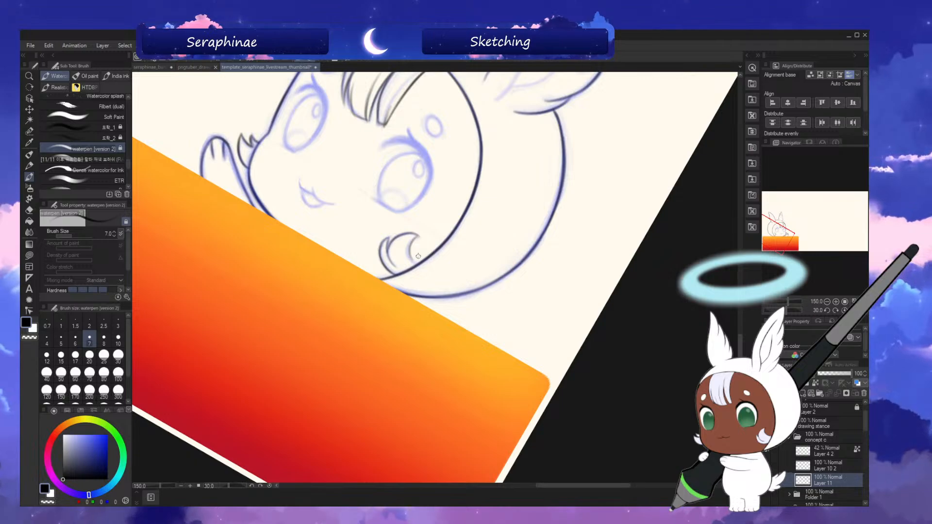
pyautogui.moveTo(418, 236); pyautogui.dragTo(412, 260)
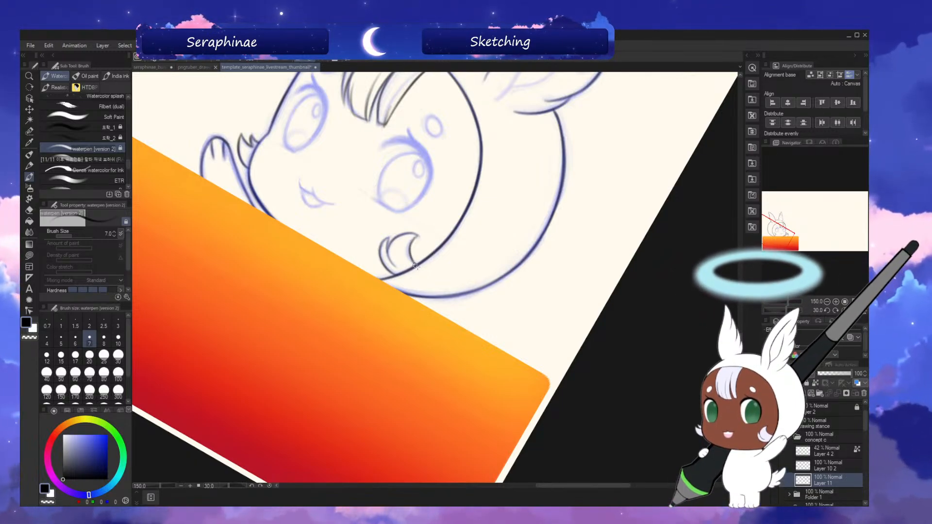
pyautogui.press('^')
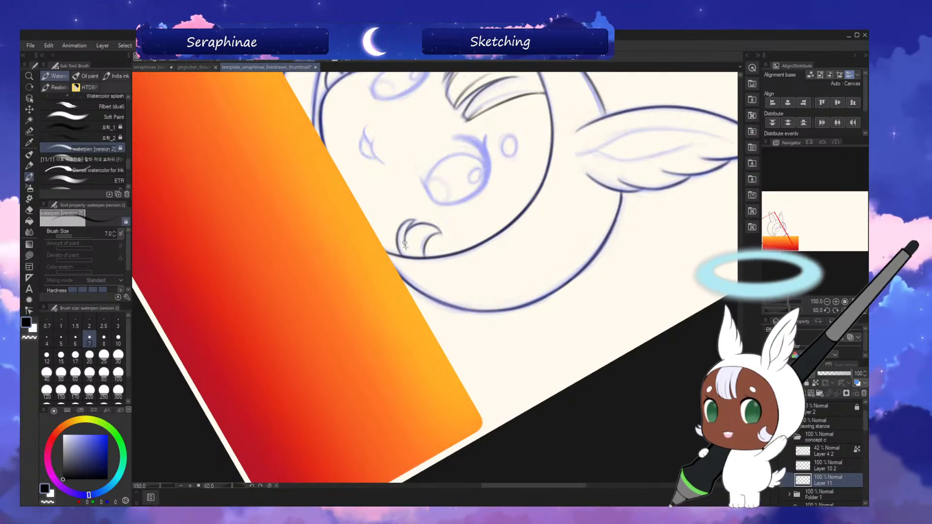
pyautogui.press('-')
pyautogui.press('-')
pyautogui.press('-')
pyautogui.press('-')
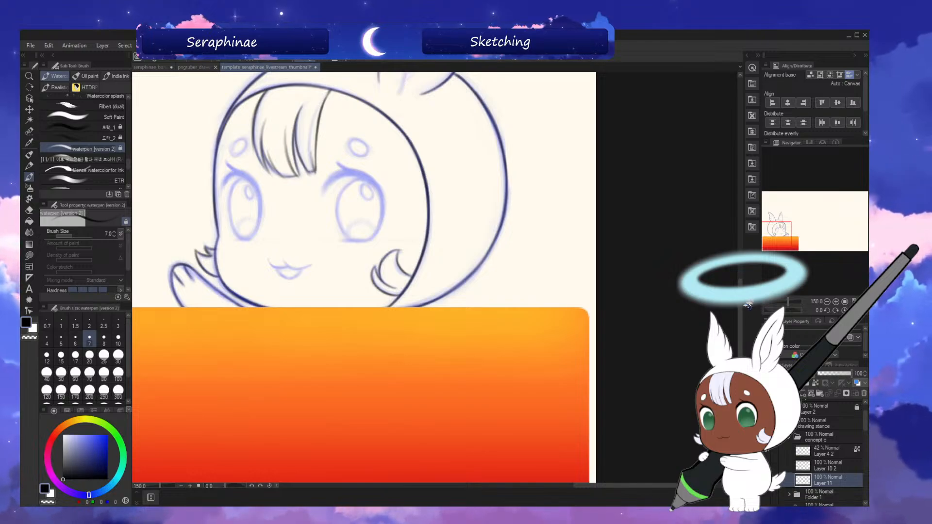
pyautogui.scroll(2, 410, 238)
pyautogui.press('h')
pyautogui.press('h')
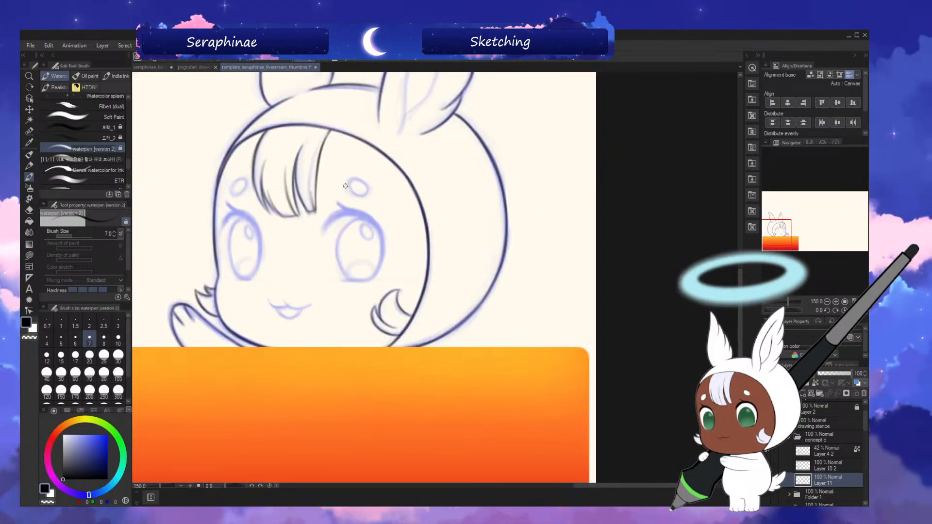
# - Ink the larger eye's upper lash line from its outer side over the top to the inner tip
pyautogui.press('h')
pyautogui.scroll(1, 353, 185)
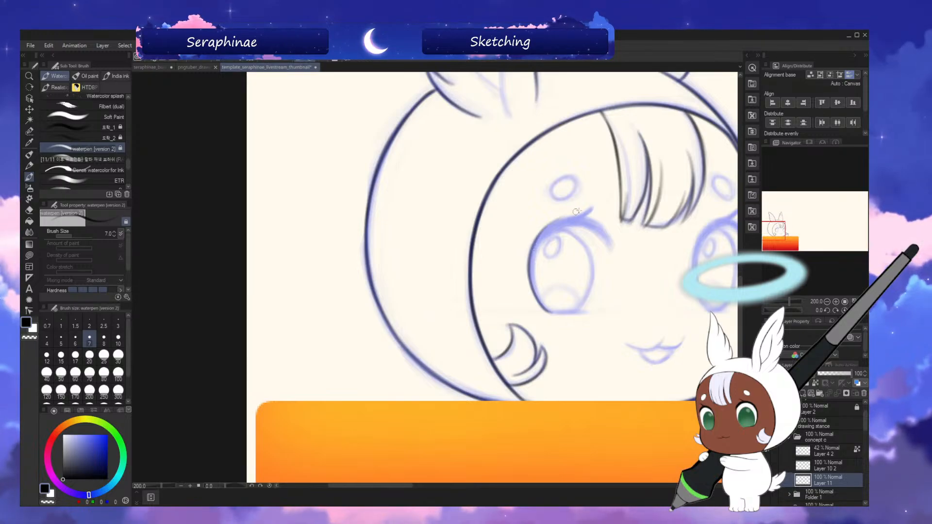
pyautogui.moveTo(536, 239)
pyautogui.mouseDown()
pyautogui.moveTo(588, 222)
pyautogui.moveTo(551, 227)
pyautogui.moveTo(540, 234)
pyautogui.moveTo(580, 217)
pyautogui.mouseUp()
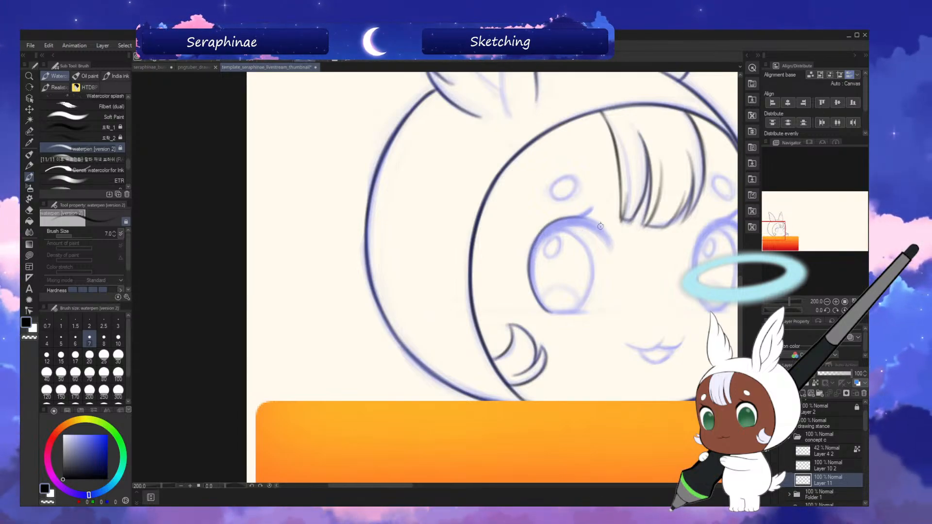
pyautogui.press('h')
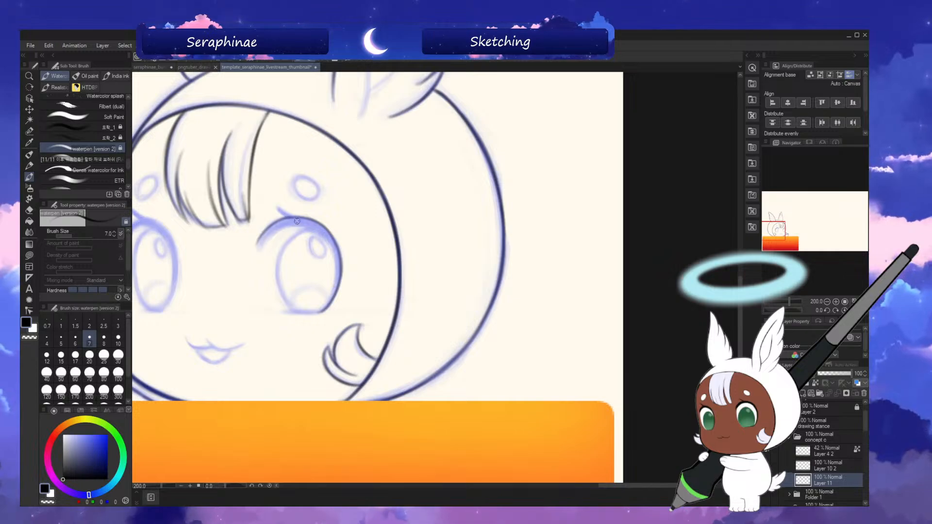
pyautogui.moveTo(297, 221)
pyautogui.mouseDown()
pyautogui.moveTo(258, 249)
pyautogui.moveTo(291, 227)
pyautogui.moveTo(263, 252)
pyautogui.moveTo(276, 236)
pyautogui.moveTo(267, 242)
pyautogui.moveTo(290, 225)
pyautogui.mouseUp()
pyautogui.hscroll(-5, 328, 235)
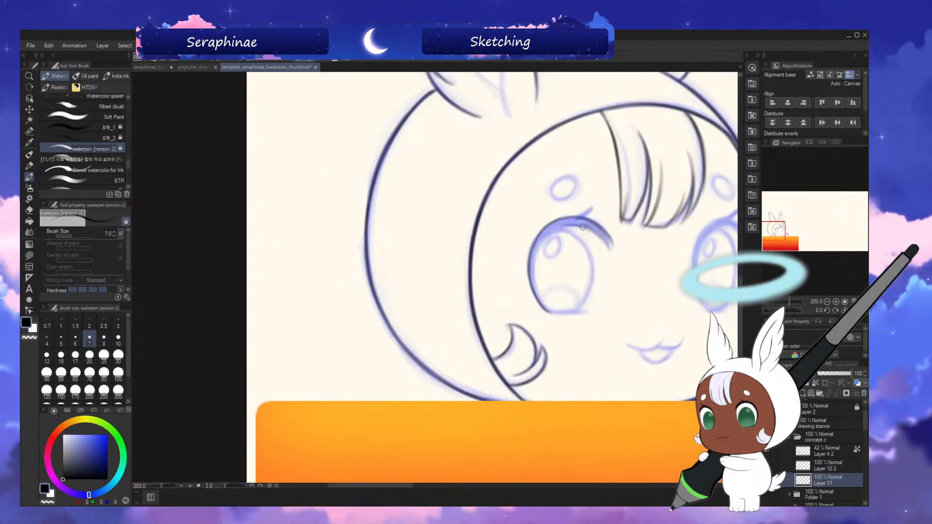
pyautogui.moveTo(584, 230)
pyautogui.mouseDown()
pyautogui.moveTo(547, 234)
pyautogui.moveTo(532, 276)
pyautogui.mouseUp()
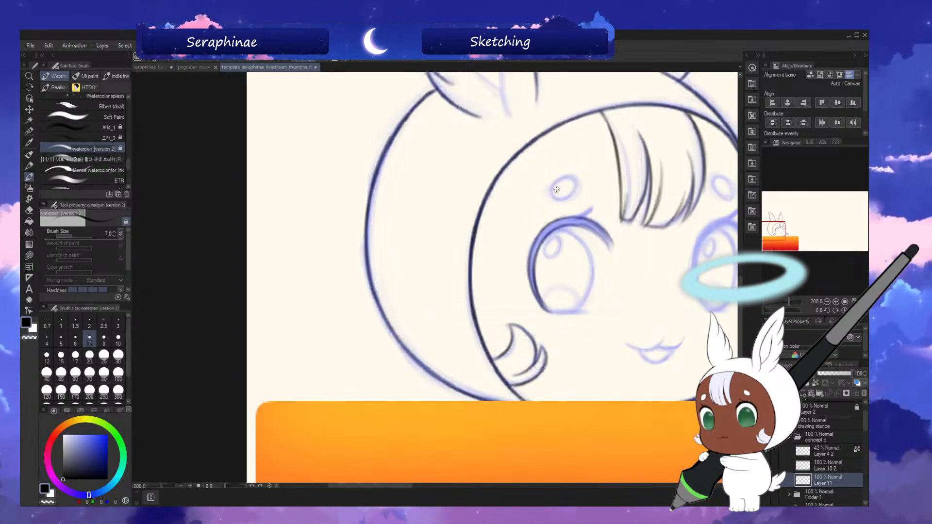
pyautogui.press(']')
pyautogui.press(']')
pyautogui.moveTo(547, 225)
pyautogui.mouseDown()
pyautogui.moveTo(536, 292)
pyautogui.moveTo(535, 230)
pyautogui.moveTo(531, 261)
pyautogui.moveTo(548, 311)
pyautogui.mouseUp()
pyautogui.hotkey('ctrl', 'z')
pyautogui.hotkey('ctrl', 'z')
pyautogui.hotkey('ctrl', 'z')
pyautogui.press('[')
pyautogui.press('[')
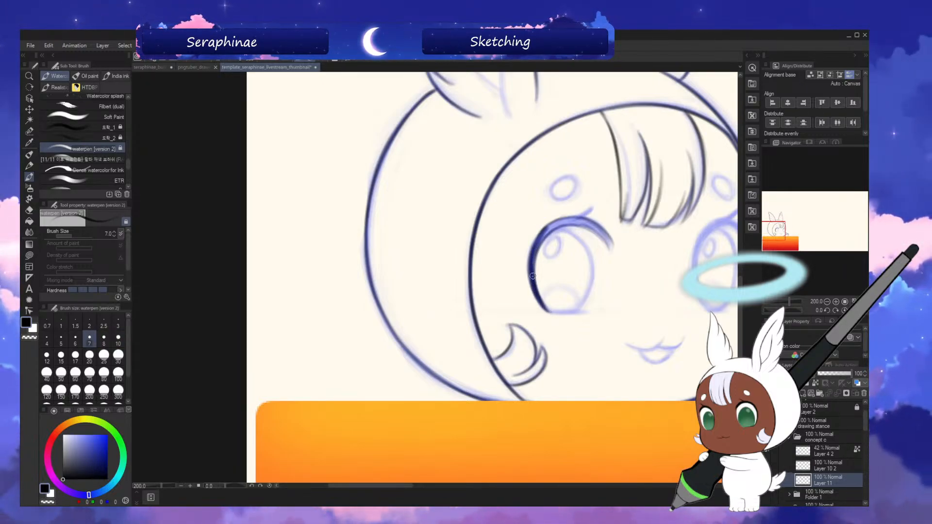
# - Set the brush size to 8 and thicken the larger eye's whole upper lash line
pyautogui.press(']')
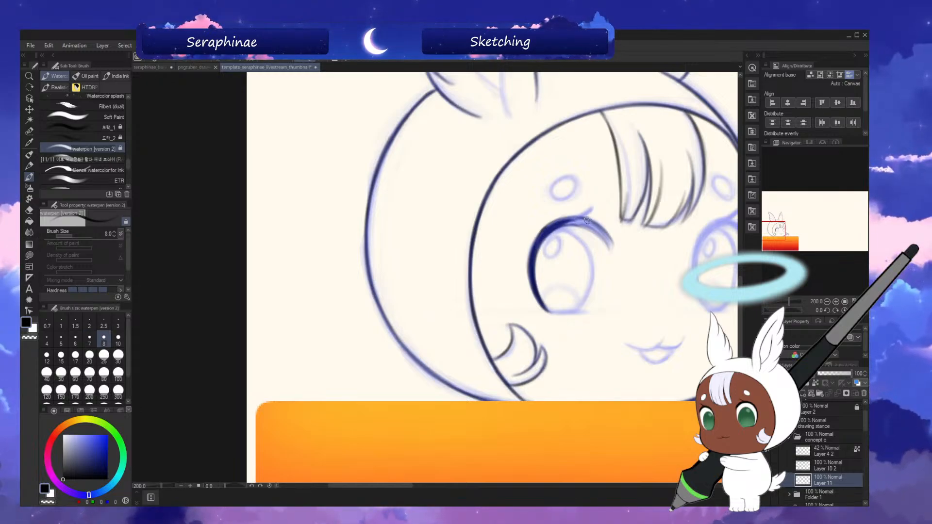
pyautogui.moveTo(587, 219)
pyautogui.mouseDown()
pyautogui.moveTo(278, 223)
pyautogui.moveTo(291, 222)
pyautogui.moveTo(260, 241)
pyautogui.moveTo(287, 221)
pyautogui.moveTo(274, 229)
pyautogui.moveTo(315, 229)
pyautogui.moveTo(284, 224)
pyautogui.moveTo(261, 245)
pyautogui.moveTo(290, 219)
pyautogui.mouseUp()
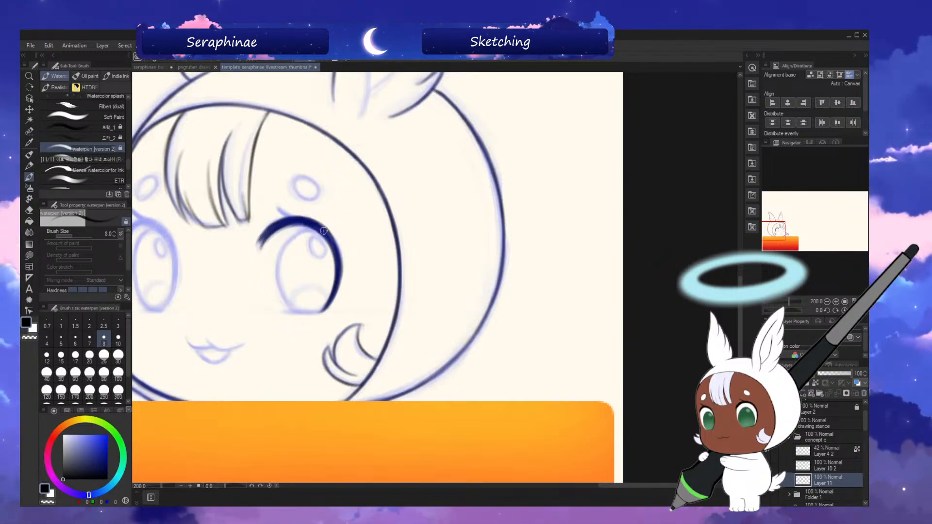
pyautogui.hscroll(-5, 326, 221)
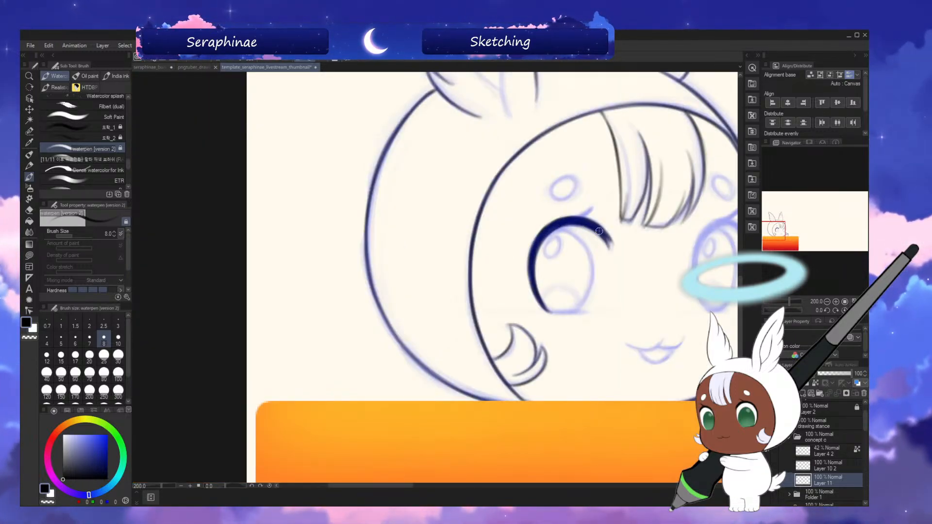
# - Set the brush size to 4 and ink the small eyelash flick above the larger eye
pyautogui.press('[')
pyautogui.press('[')
pyautogui.press('[')
pyautogui.press('[')
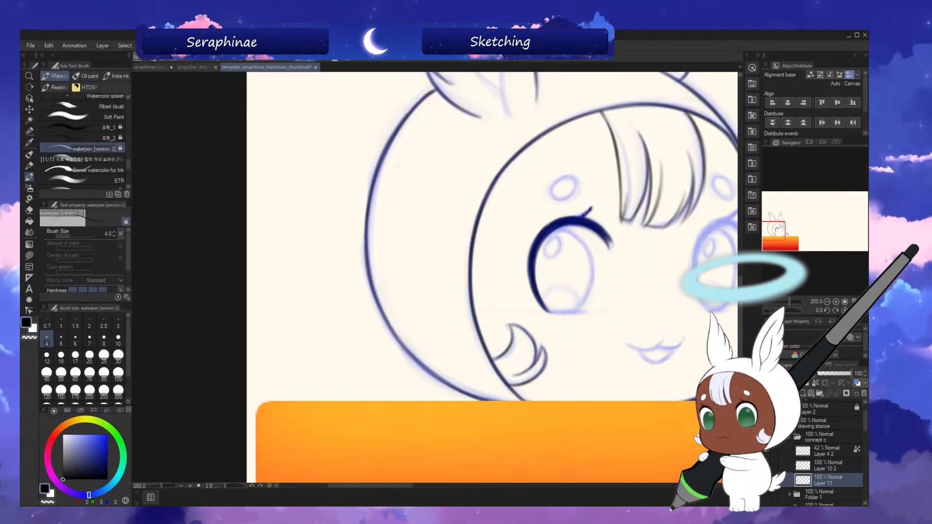
pyautogui.moveTo(587, 211); pyautogui.dragTo(581, 217)
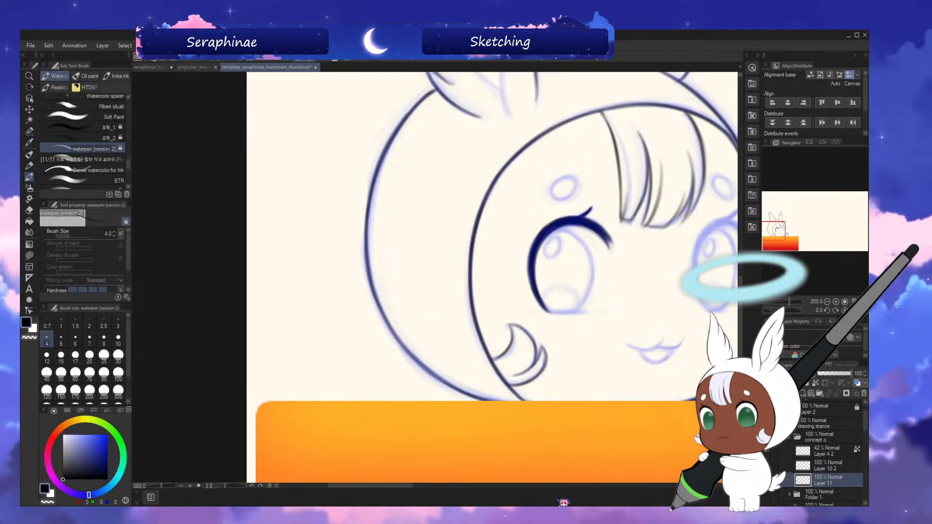
# - Ink the smaller eye's eyelash flick and first upper lash line, raising the brush size to 6
pyautogui.moveTo(605, 223); pyautogui.dragTo(493, 240)
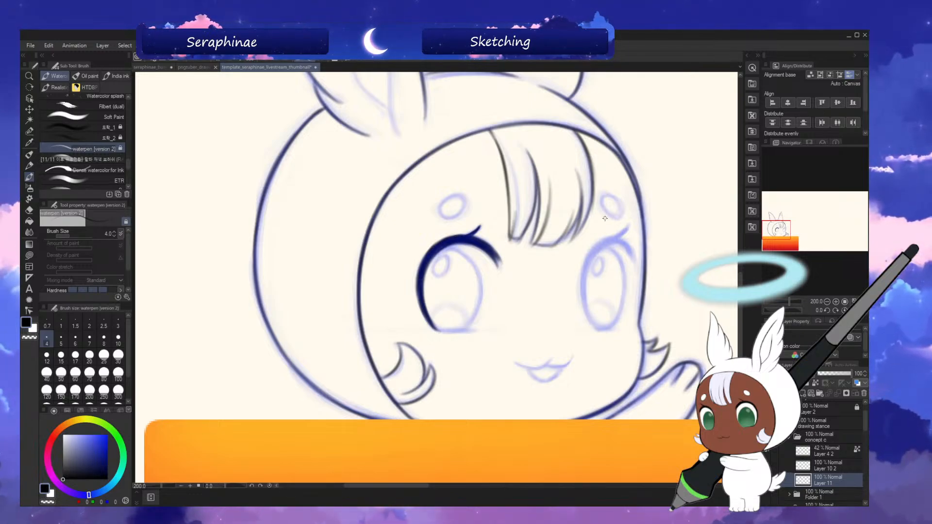
pyautogui.press(']')
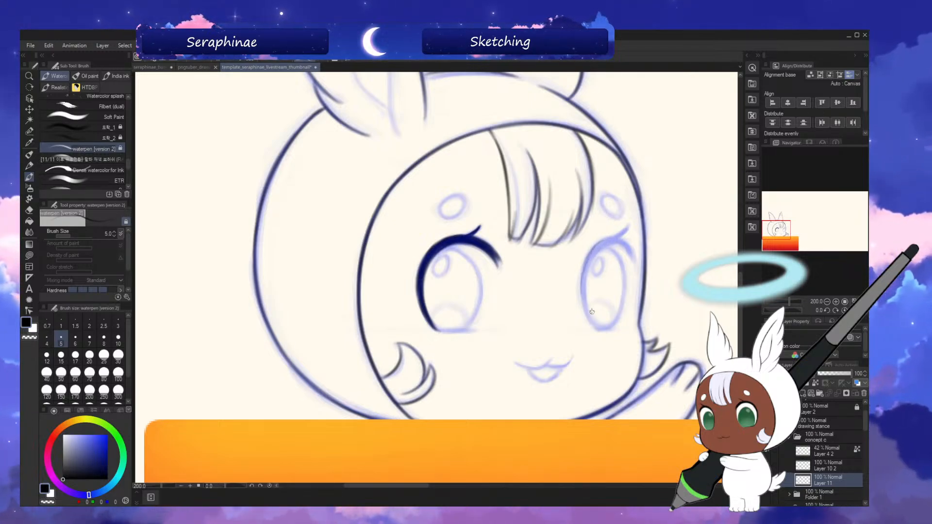
pyautogui.press(']')
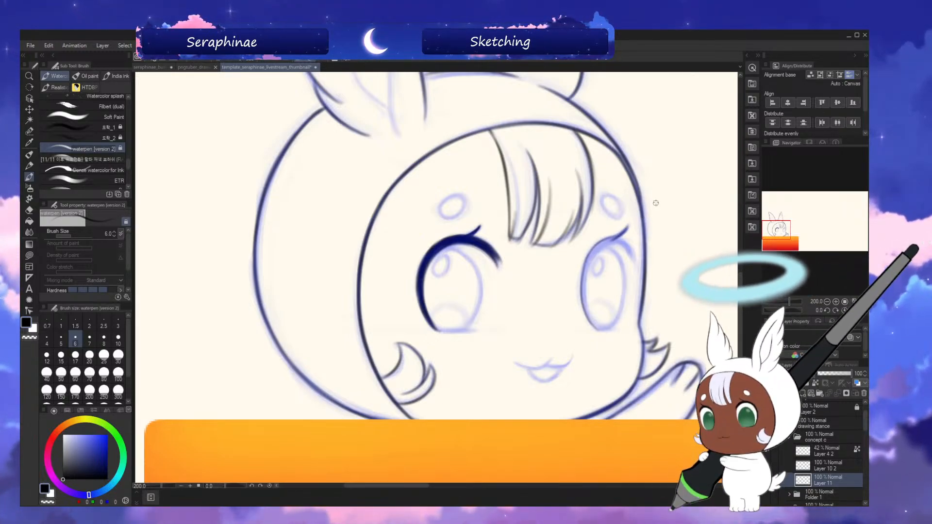
pyautogui.press('h')
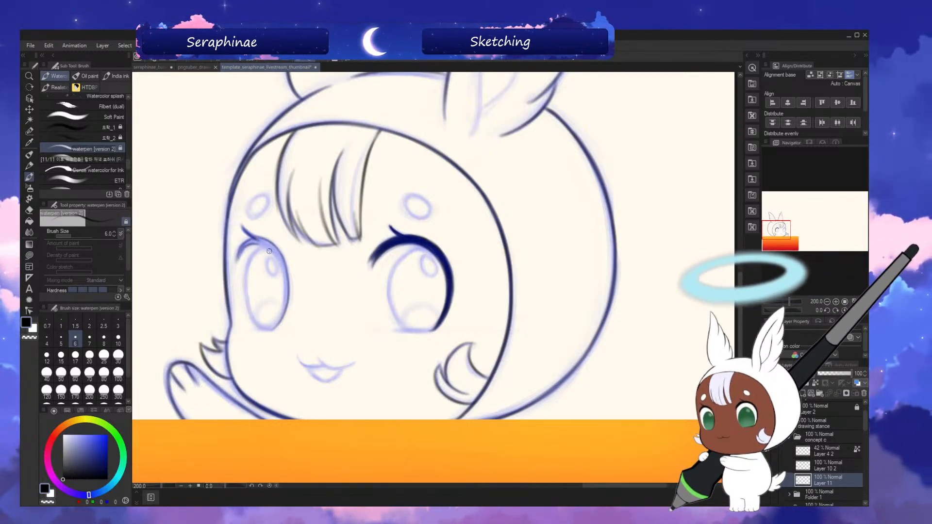
pyautogui.press('h')
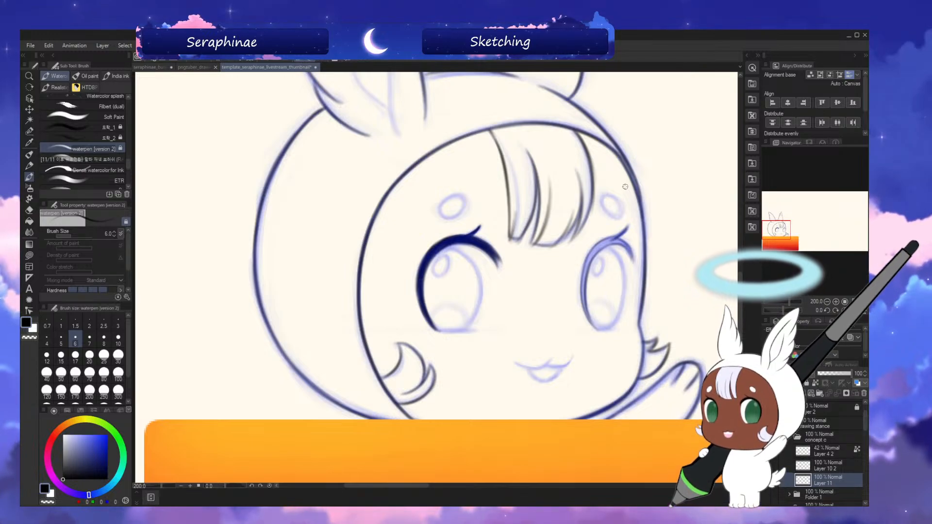
# - Set the brush size to 7 and thicken the smaller eye's lash line across the top and down its side
pyautogui.press(']')
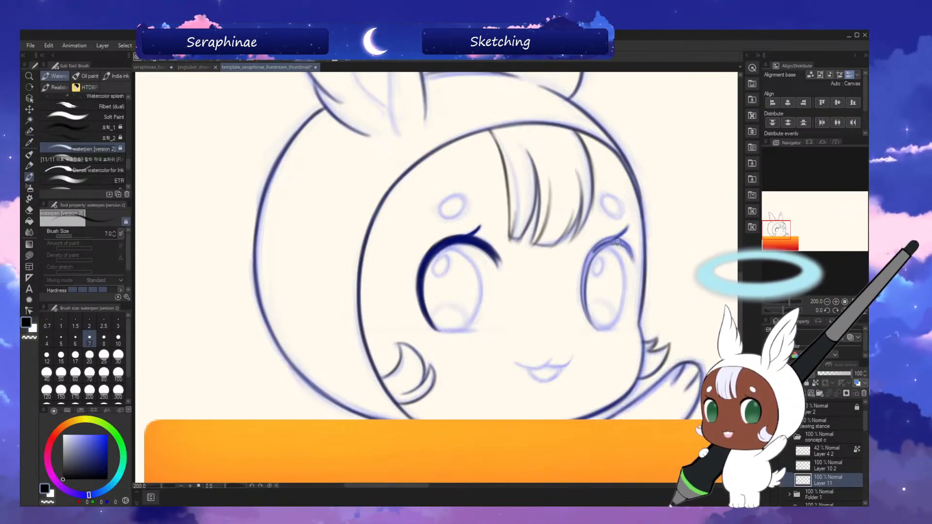
pyautogui.moveTo(592, 251); pyautogui.dragTo(616, 241)
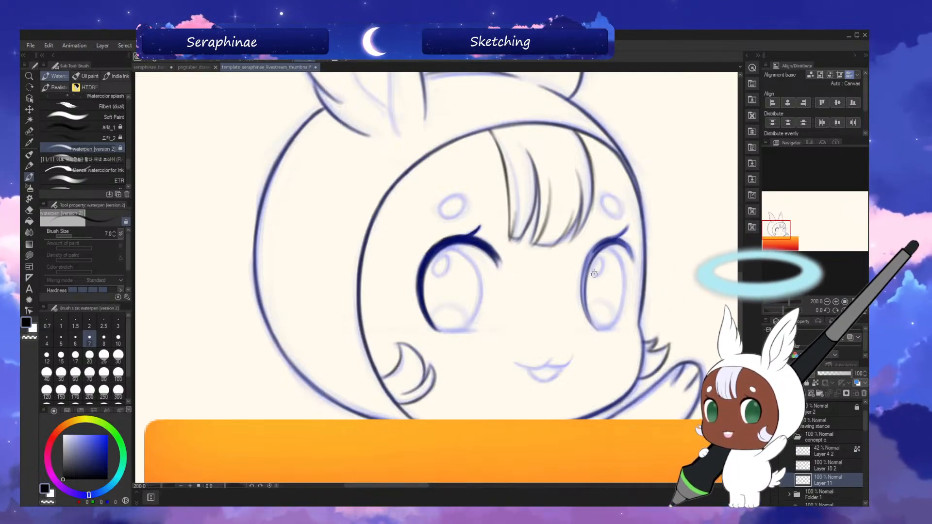
pyautogui.moveTo(590, 251); pyautogui.dragTo(588, 318)
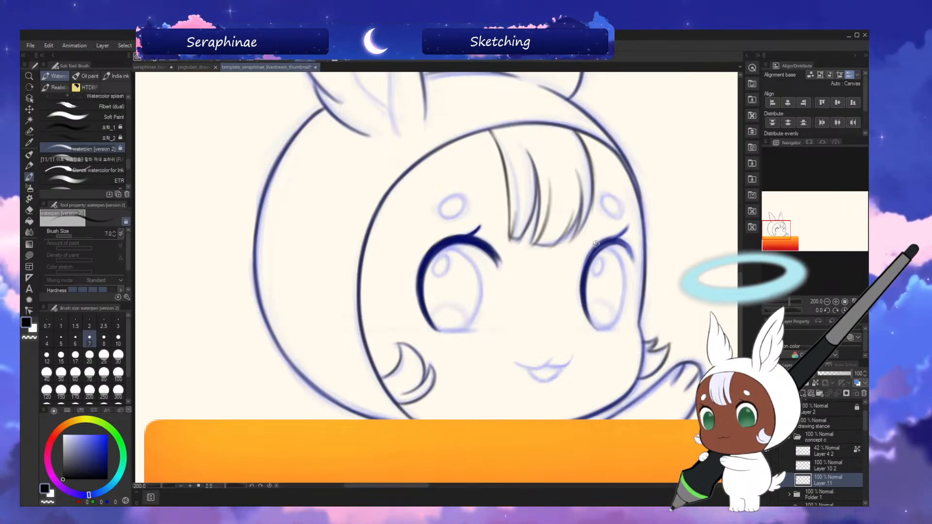
pyautogui.moveTo(607, 242); pyautogui.dragTo(588, 264)
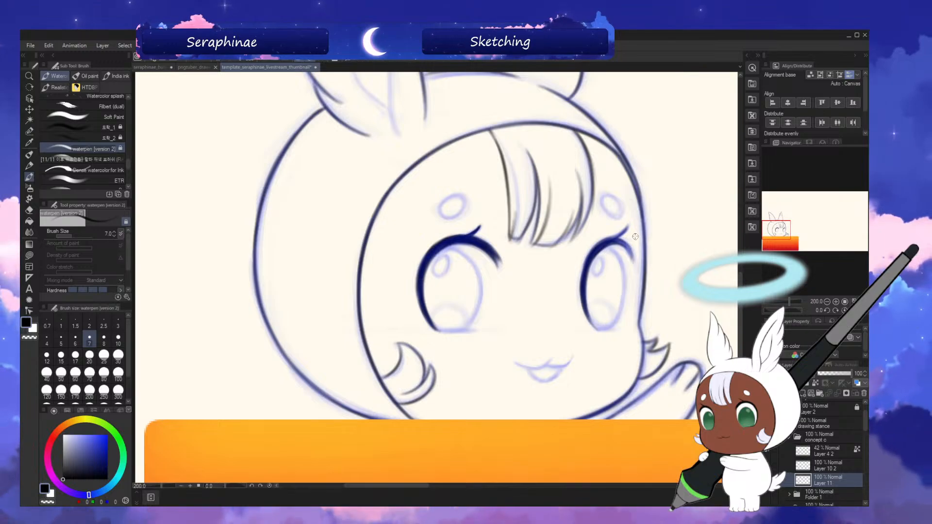
# - Set the brush size to 5 and ink the smaller eye's inner outline down to its flat lower edge
pyautogui.press('h')
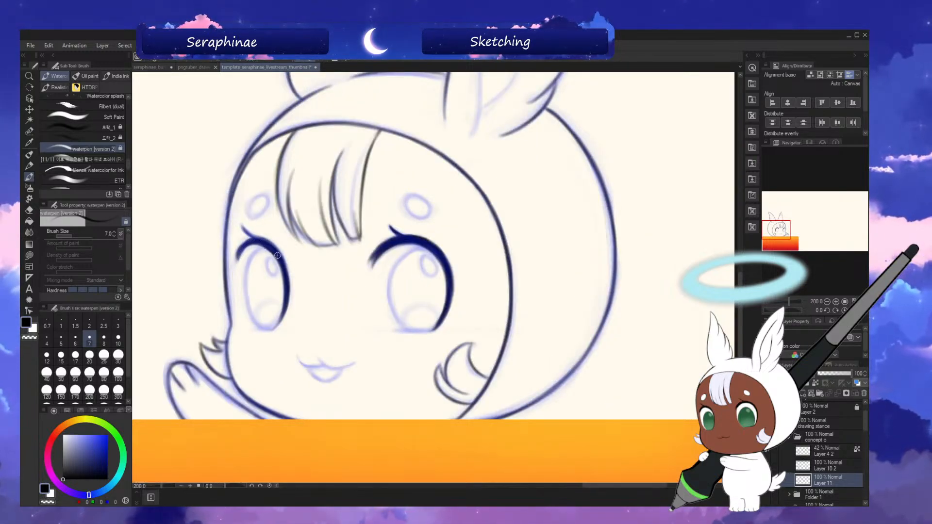
pyautogui.press('h')
pyautogui.press('[')
pyautogui.press('[')
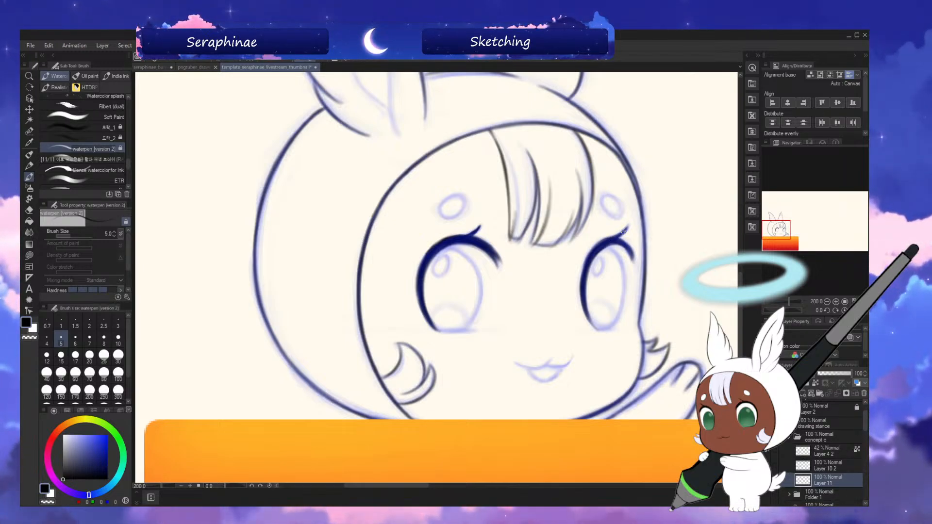
pyautogui.press('h')
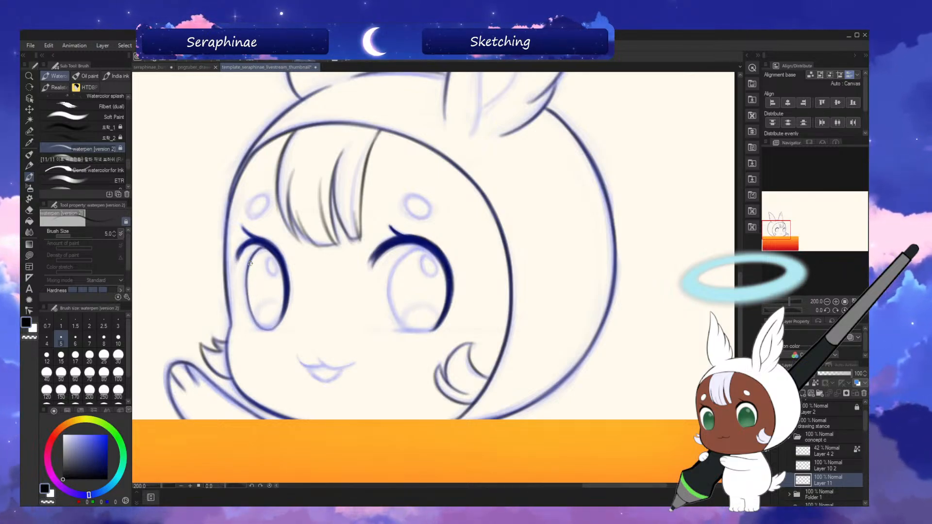
pyautogui.press('h')
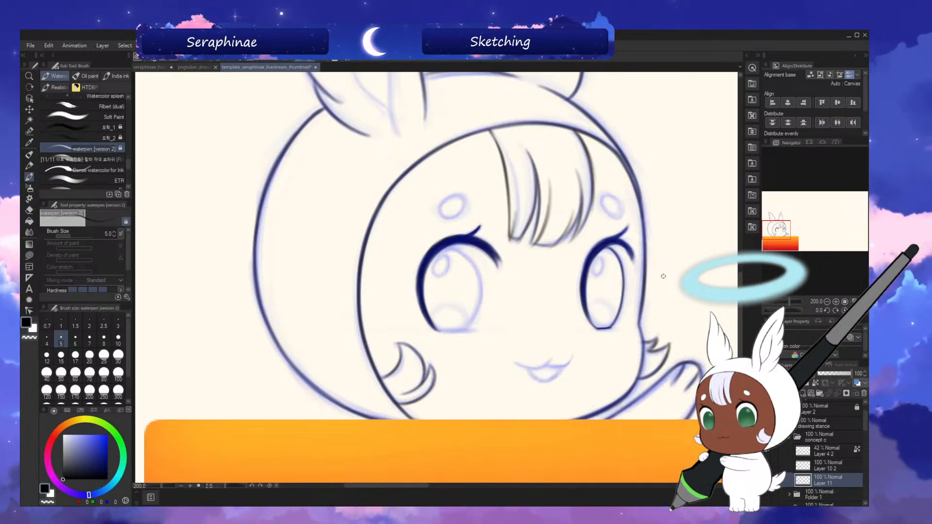
pyautogui.press('h')
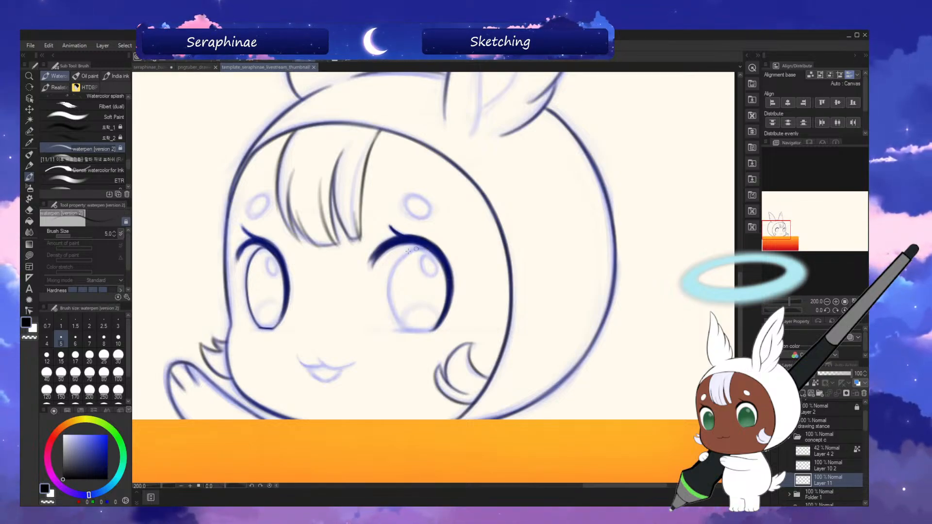
# - Set the brush size to 6 and ink the larger eye's inner side outline and flat lower edge
pyautogui.press(']')
pyautogui.press(']')
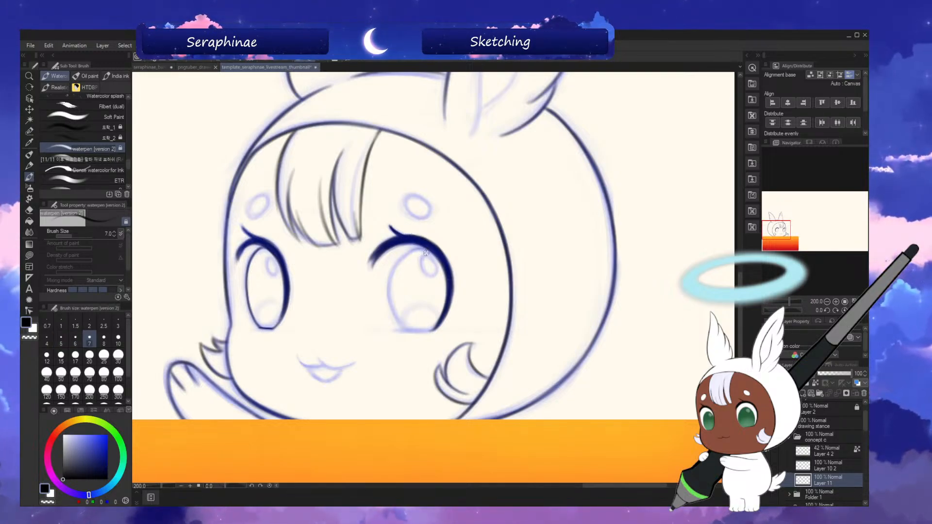
pyautogui.press('[')
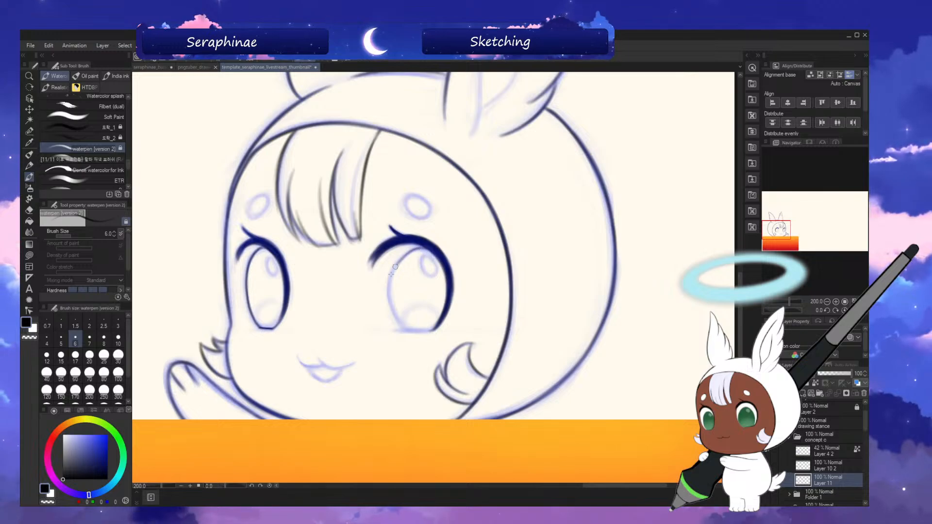
pyautogui.press('^')
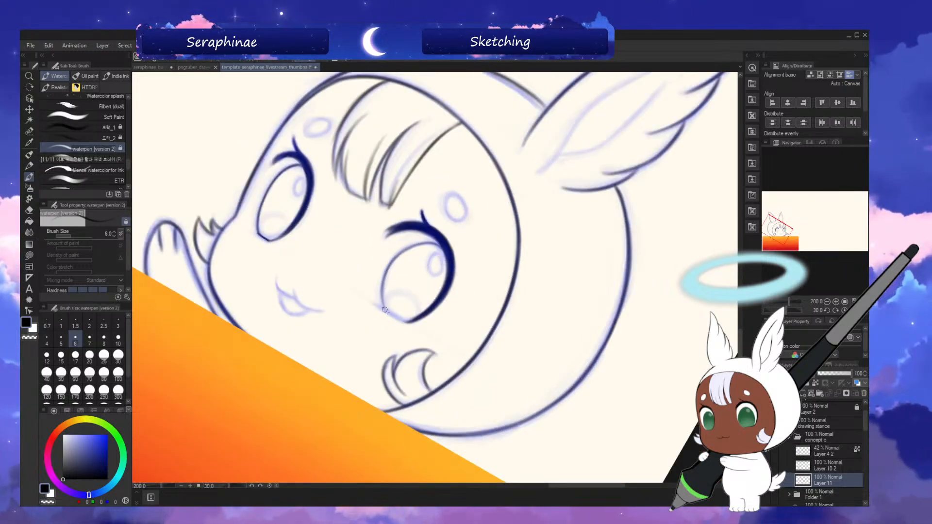
pyautogui.press('-')
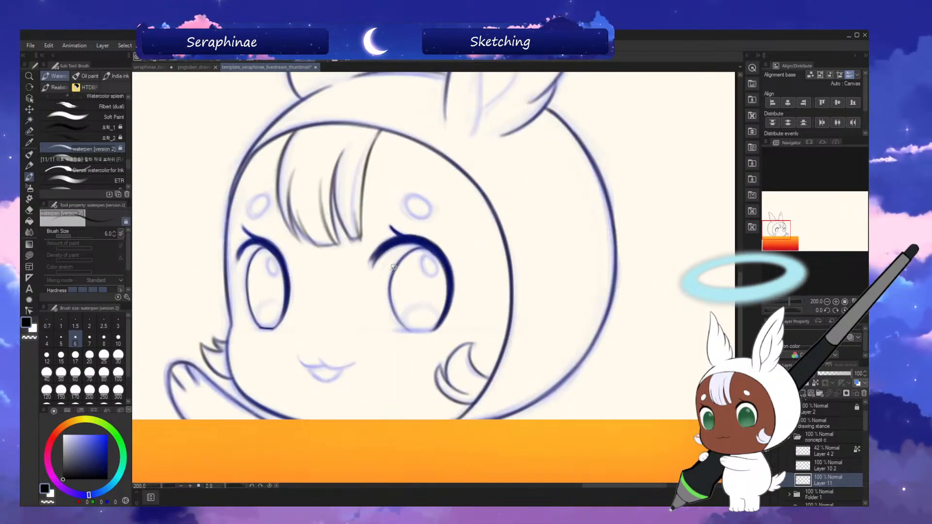
pyautogui.hscroll(-3, 416, 308)
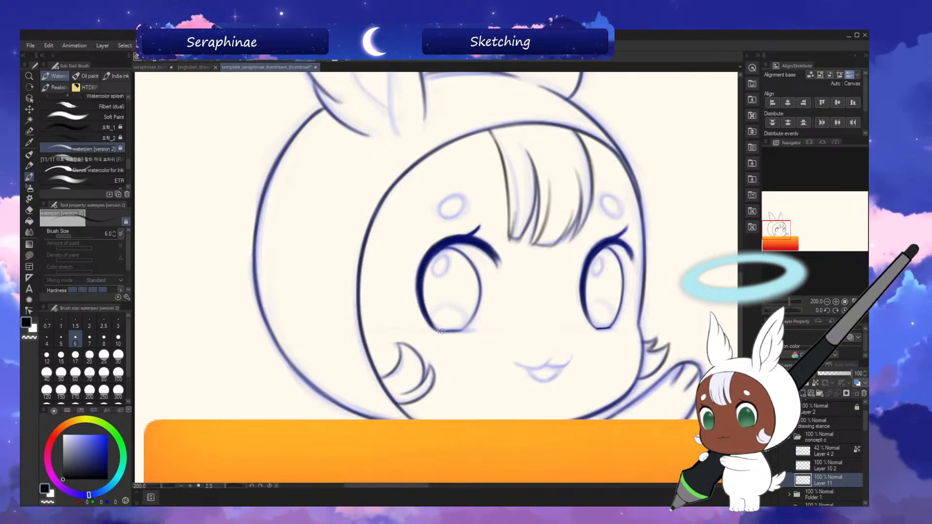
pyautogui.moveTo(440, 331); pyautogui.dragTo(459, 331)
pyautogui.hscroll(3, 498, 313)
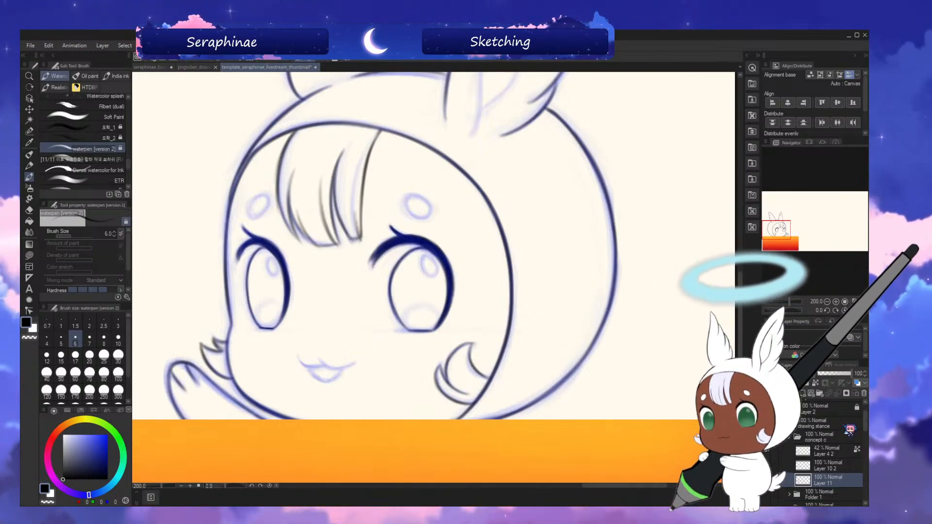
# - Briefly show the coloured reference drawing, and ink the mouth's curved upper line at brush size 4
pyautogui.click(768, 495)
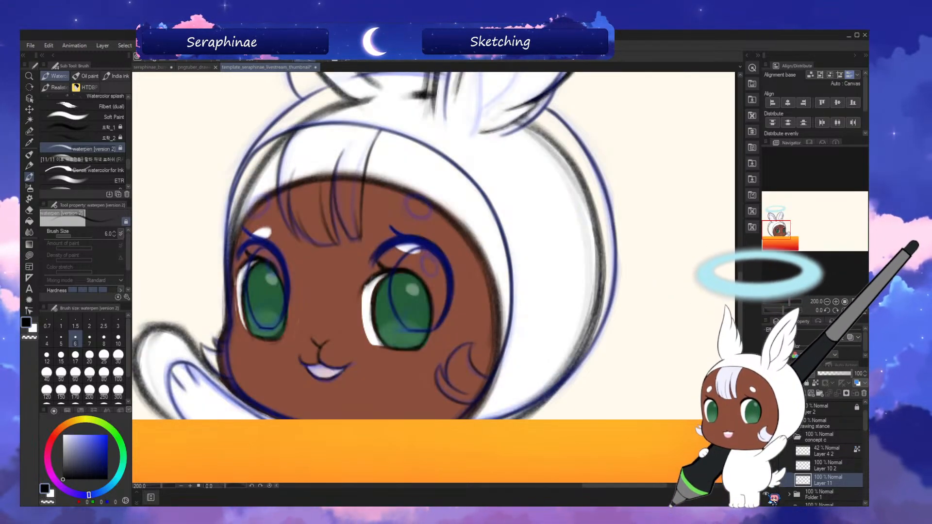
pyautogui.click(768, 494)
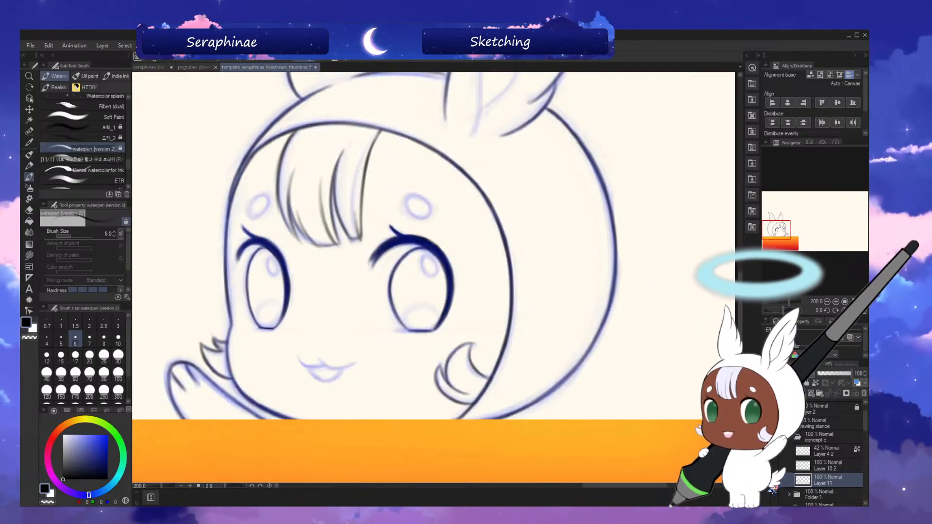
pyautogui.moveTo(739, 280); pyautogui.dragTo(737, 286)
pyautogui.press('h')
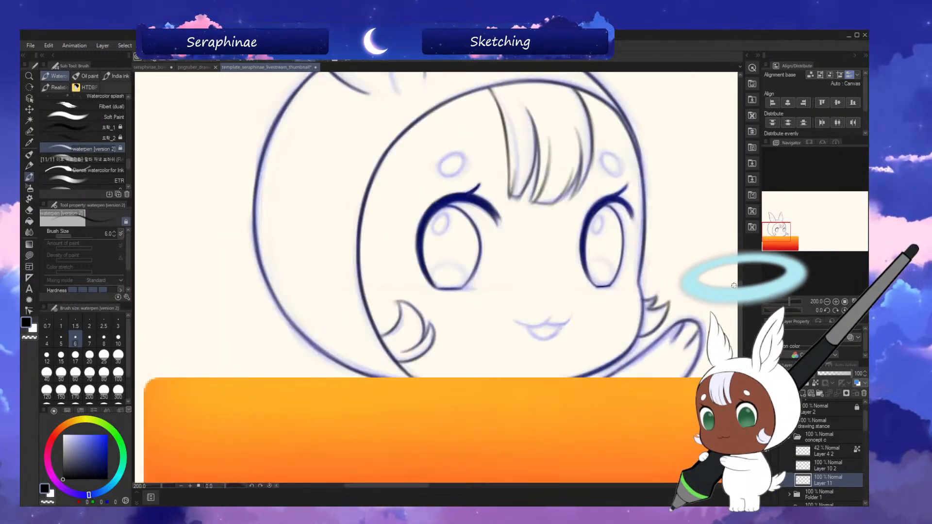
pyautogui.press('[')
pyautogui.press('[')
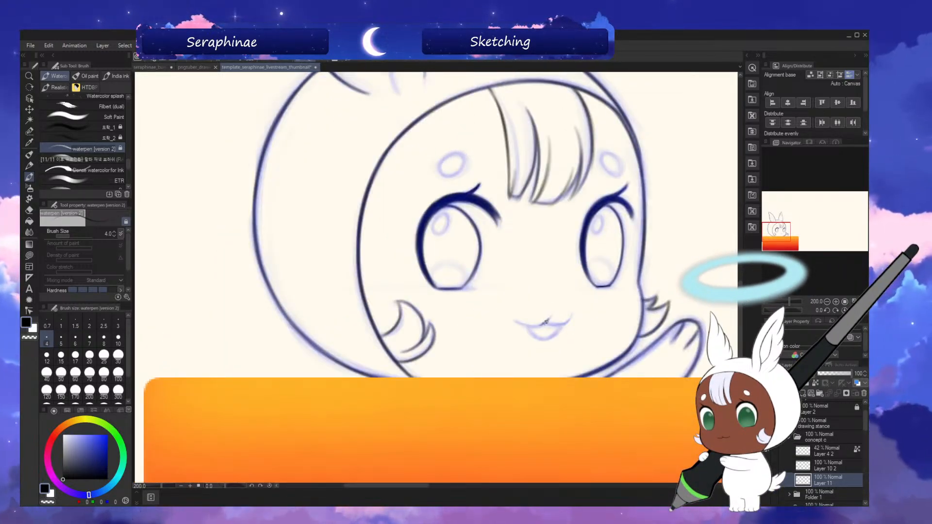
pyautogui.moveTo(515, 321); pyautogui.dragTo(527, 326)
pyautogui.press('h')
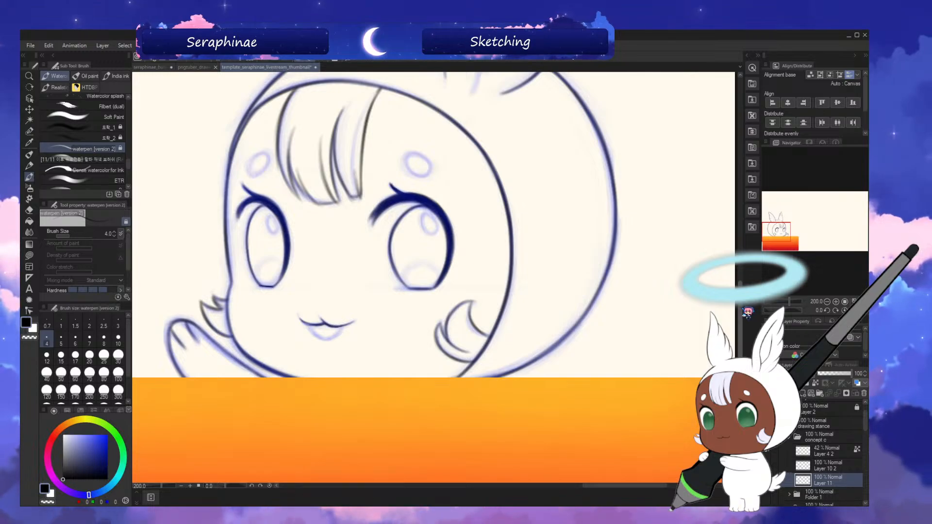
# - Set the brush size to 5 and ink the rounded lower lip beneath the mouth line
pyautogui.moveTo(566, 297); pyautogui.dragTo(565, 265)
pyautogui.press('^')
pyautogui.moveTo(270, 168); pyautogui.dragTo(297, 199)
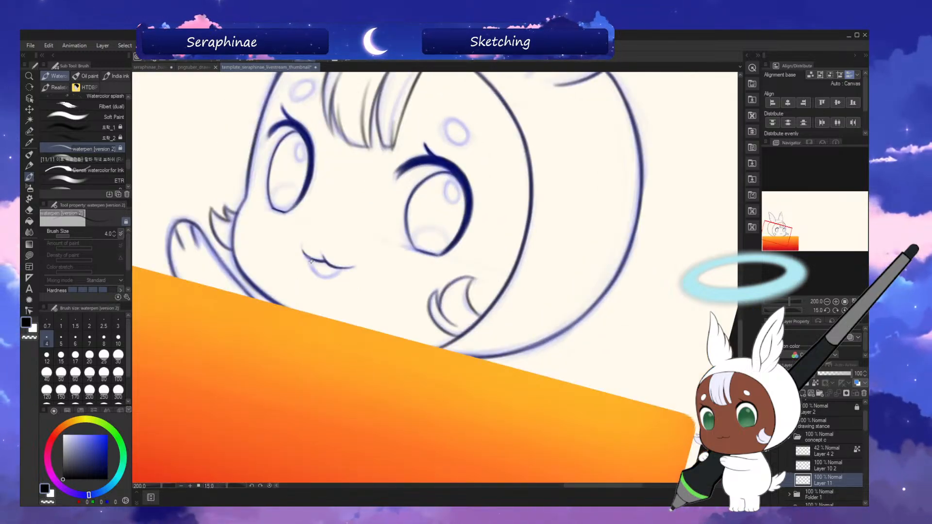
pyautogui.press(']')
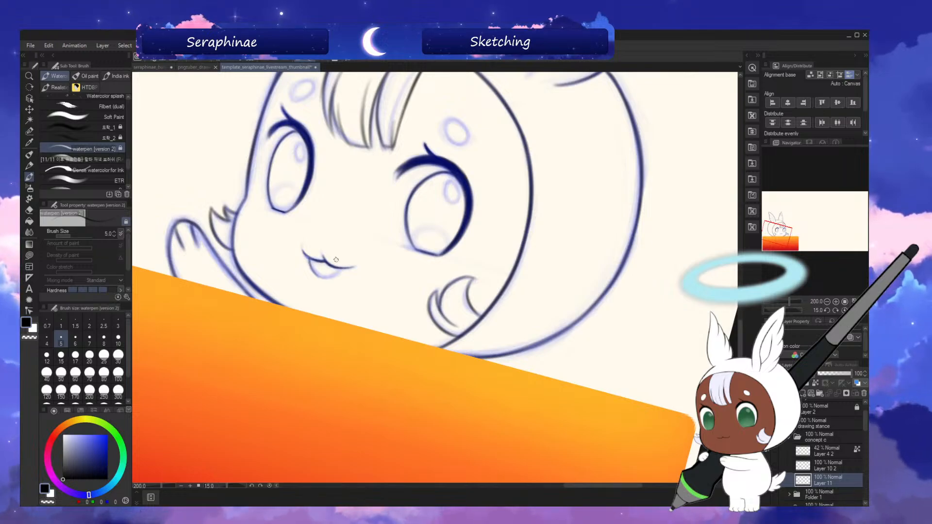
pyautogui.press('-')
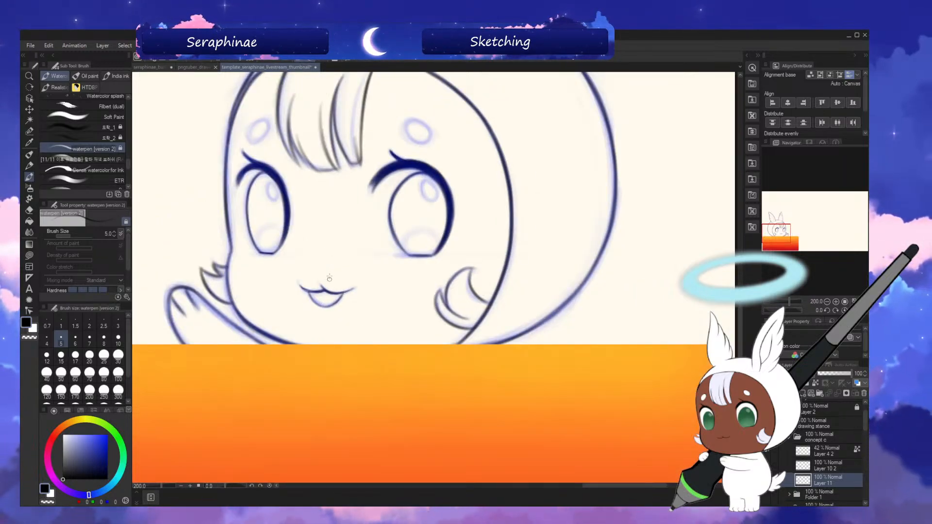
pyautogui.press('^')
pyautogui.press('^')
pyautogui.press('^')
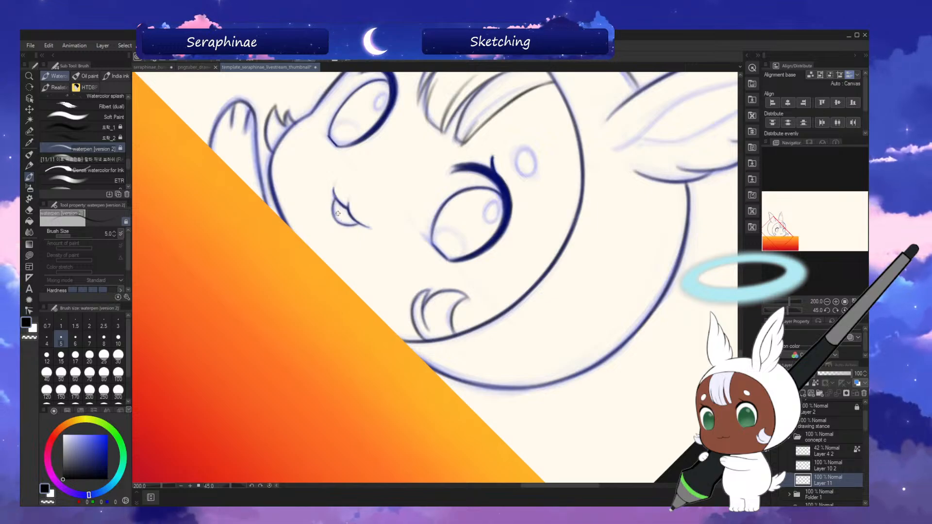
pyautogui.press('-')
pyautogui.press('-')
pyautogui.press('-')
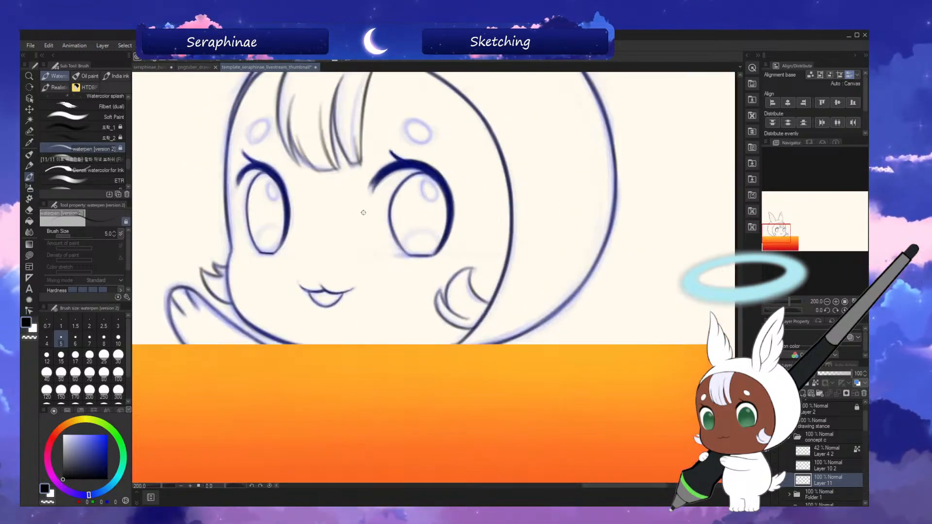
# - Ink the larger ear's long inner line from its base toward the tip, enlarging the brush to 15 and reducing it to 10
pyautogui.scroll(-2, 363, 213)
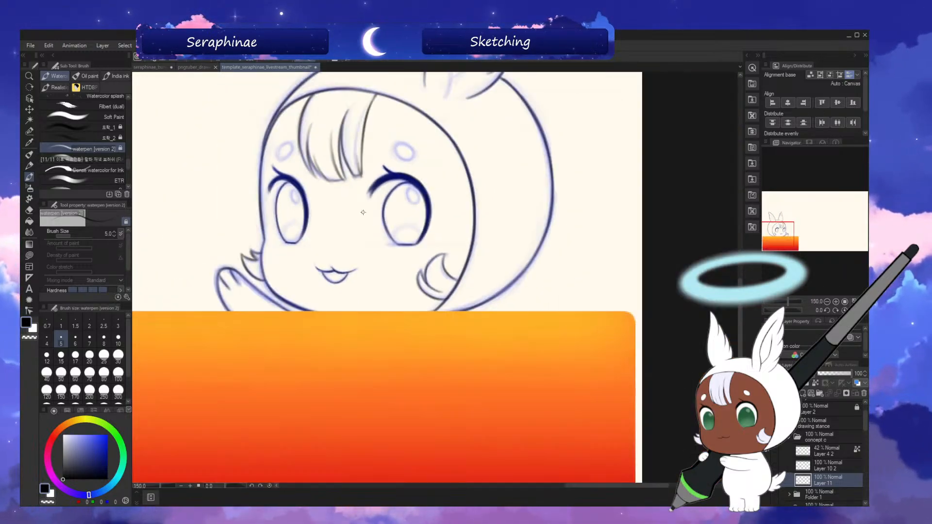
pyautogui.moveTo(739, 296); pyautogui.dragTo(739, 264)
pyautogui.press(']')
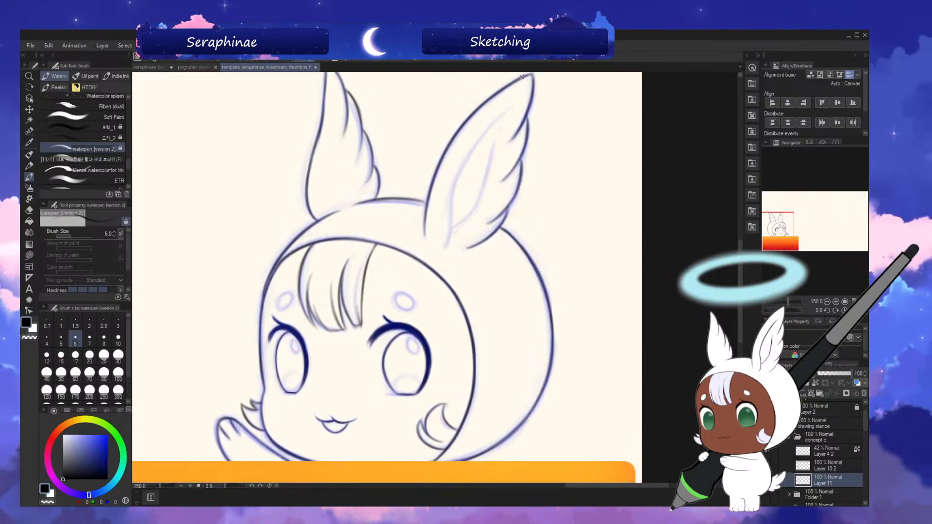
pyautogui.press(']')
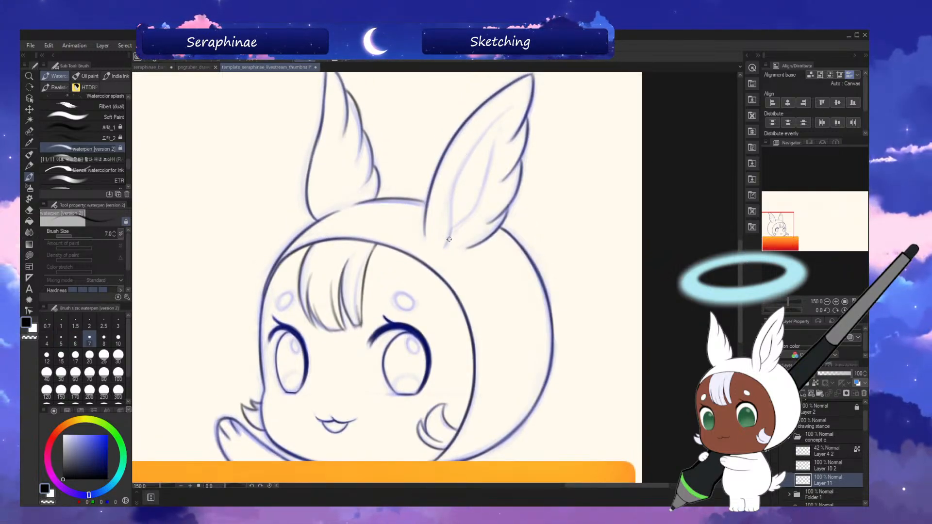
pyautogui.press(']')
pyautogui.press(']')
pyautogui.press(']')
pyautogui.press(']')
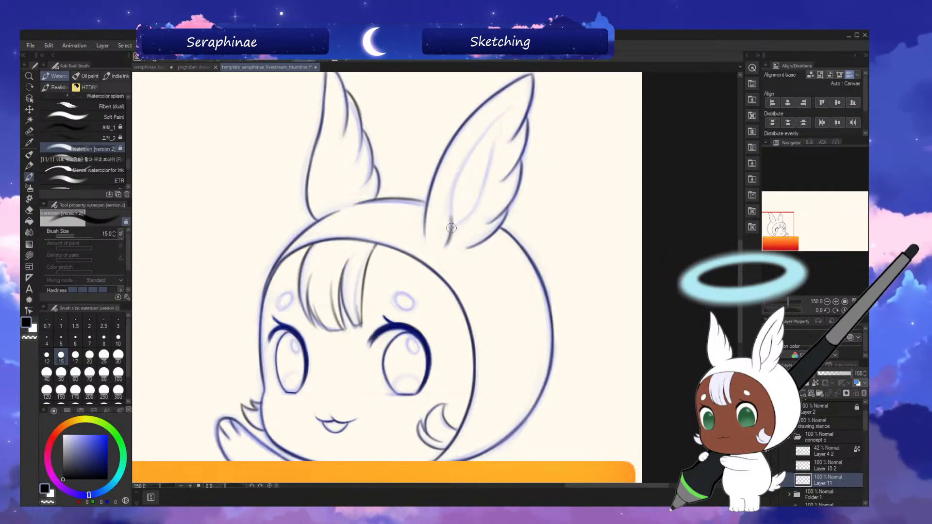
pyautogui.press('[')
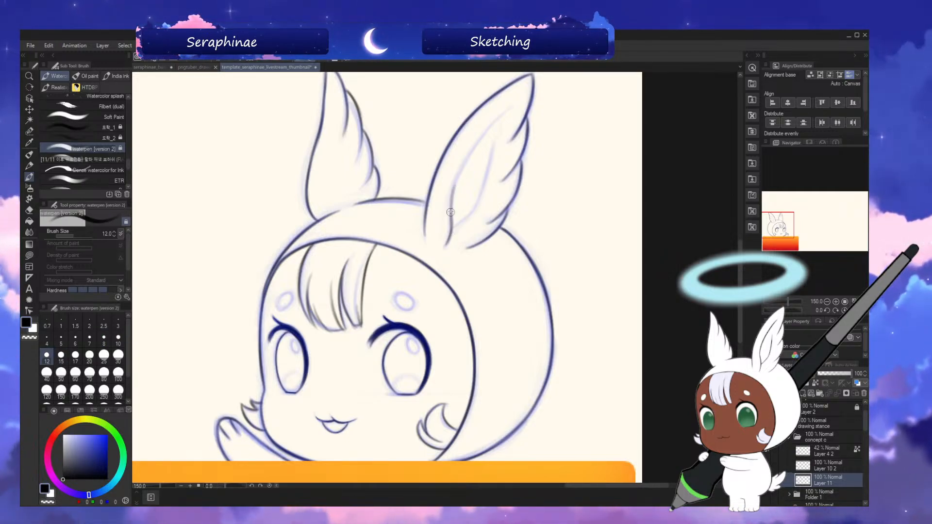
pyautogui.moveTo(474, 148); pyautogui.dragTo(514, 103)
pyautogui.press('[')
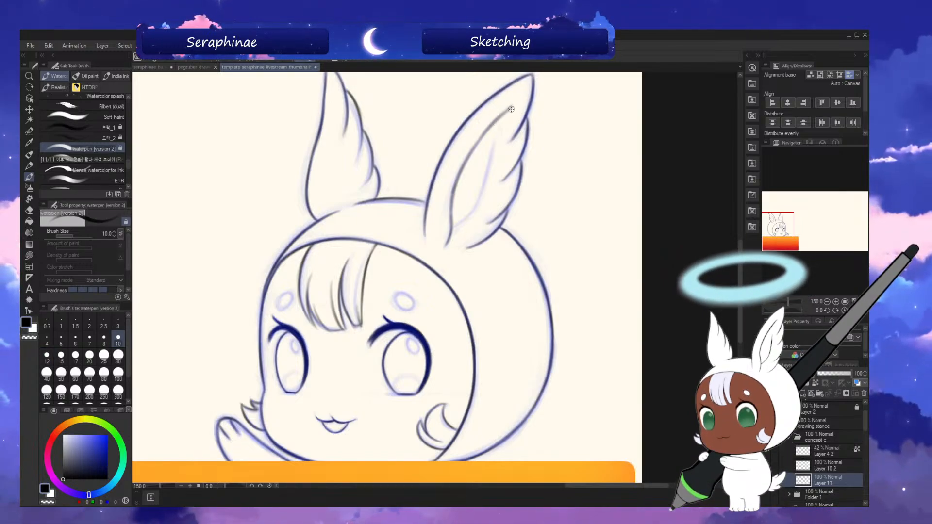
# - Set the brush size to 8, refine the larger ear's long inner line and ink the opposite edge of its inner shape
pyautogui.press('[')
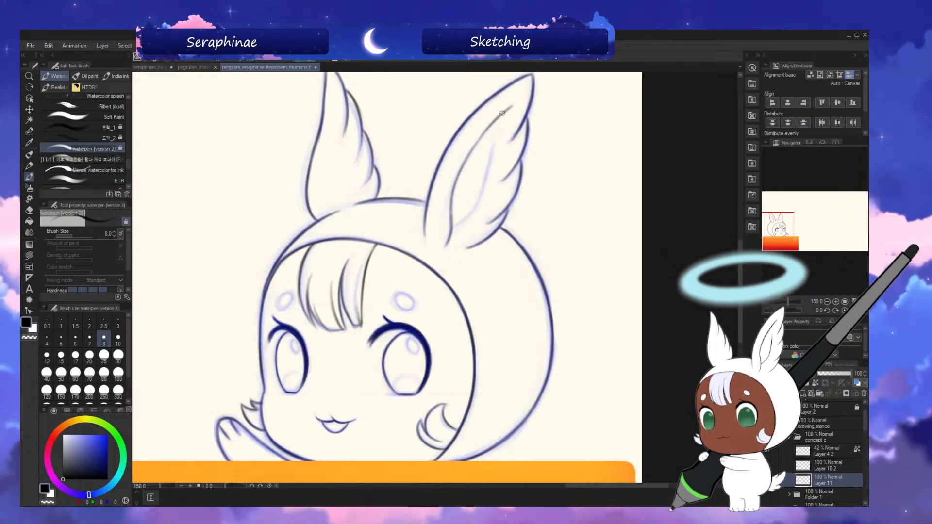
pyautogui.moveTo(467, 155); pyautogui.dragTo(449, 227)
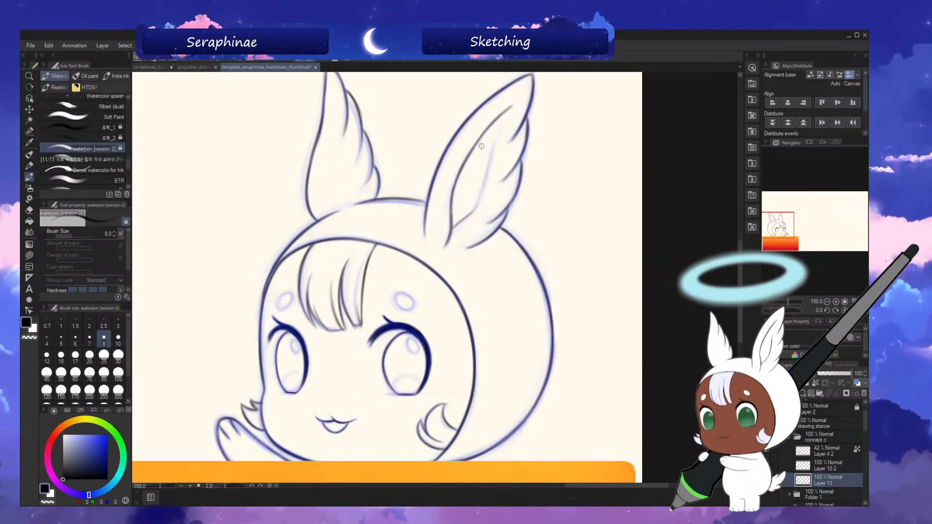
pyautogui.moveTo(471, 212); pyautogui.dragTo(487, 168)
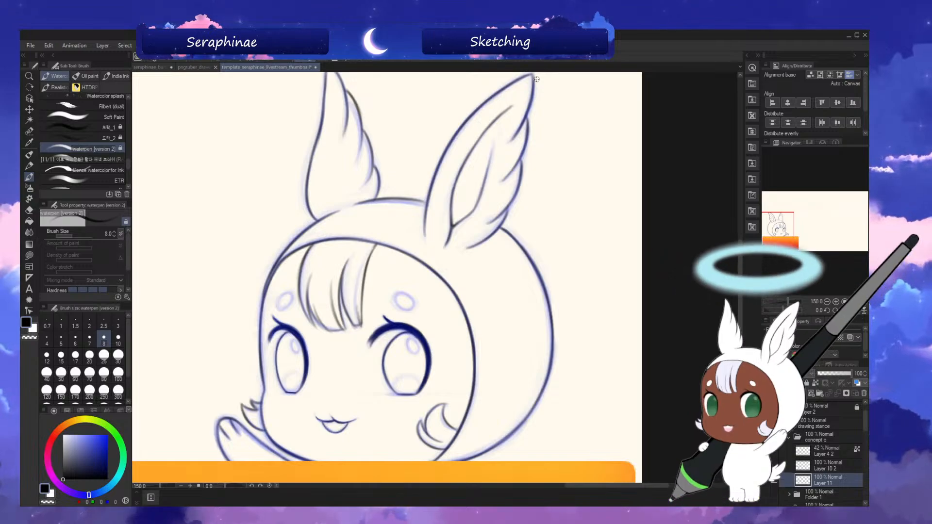
# - Hide the blue sketch layer and strengthen the hood's top line between the two ears at brush size 8
pyautogui.moveTo(741, 274); pyautogui.dragTo(741, 284)
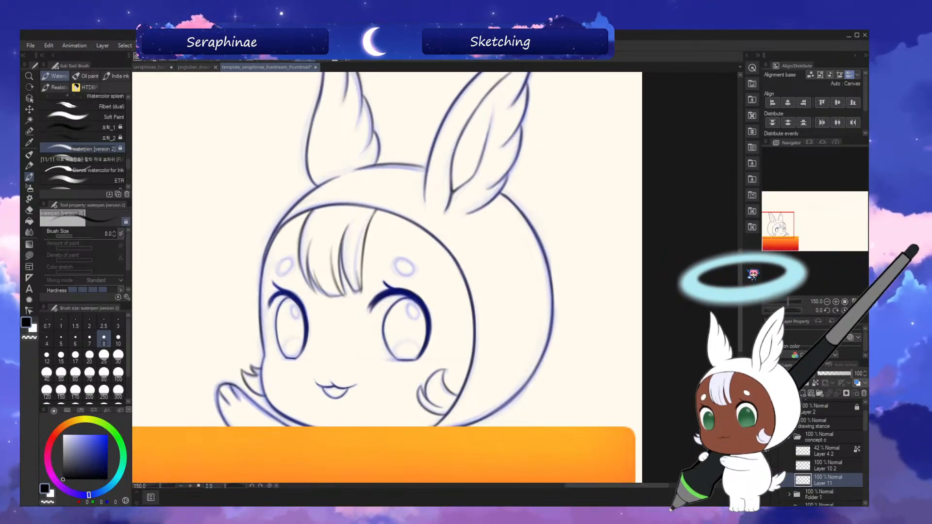
pyautogui.click(771, 454)
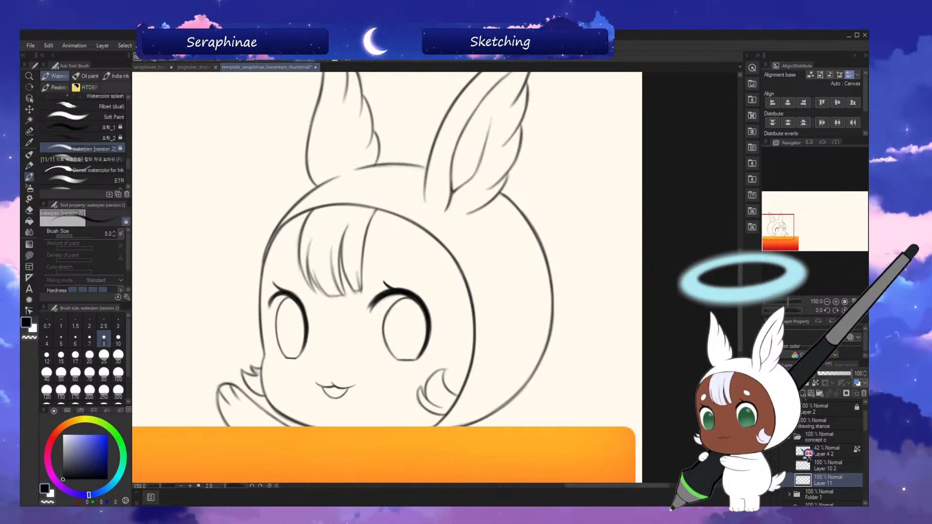
pyautogui.scroll(2, 732, 236)
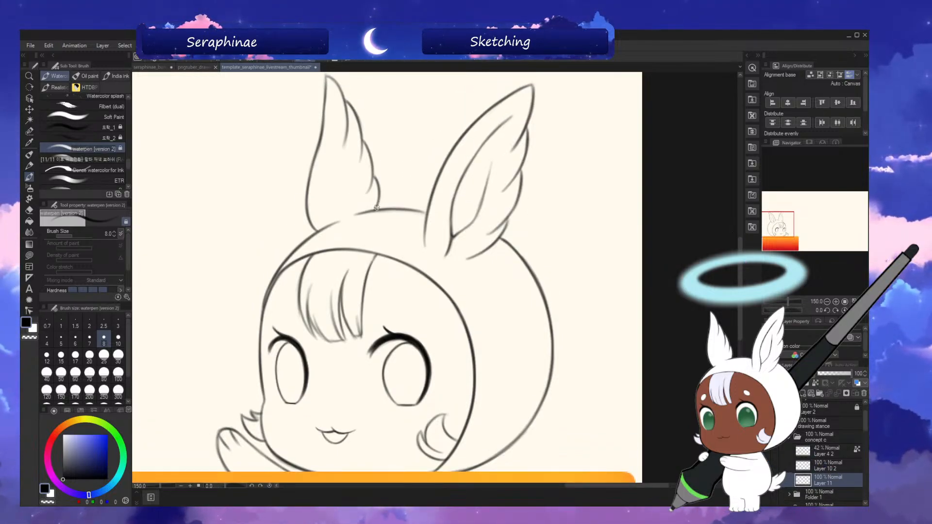
pyautogui.press('-')
pyautogui.press('-')
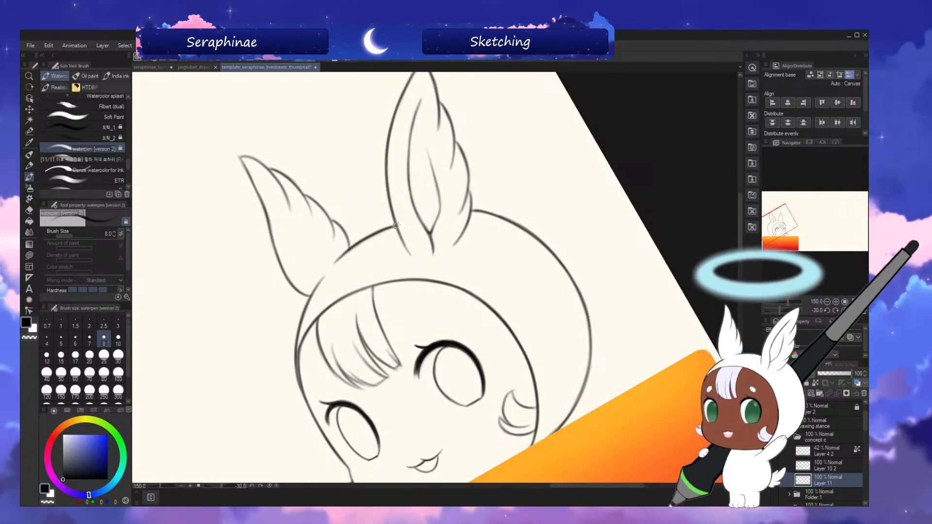
pyautogui.press('^')
pyautogui.press('^')
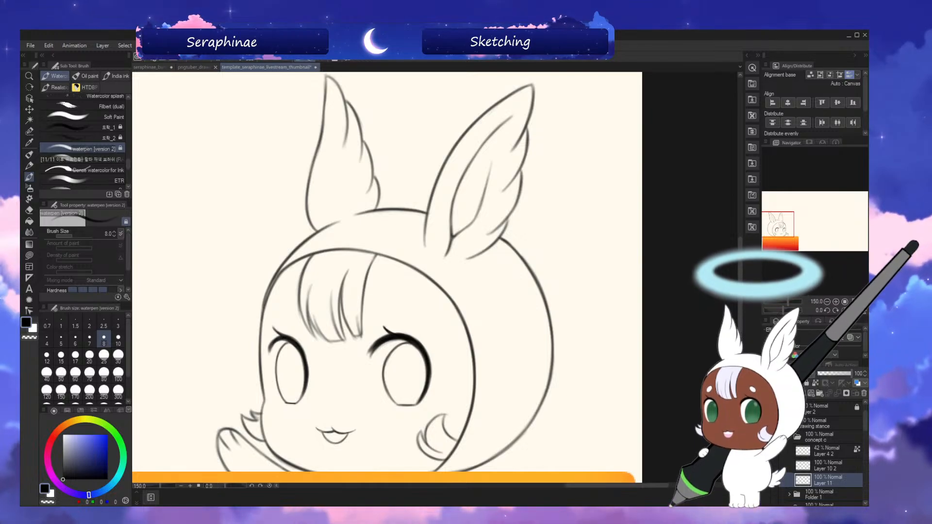
# - Auto-select the empty area around the character on the line-art layer and invert it to select the whole silhouette
pyautogui.scroll(-2, 293, 244)
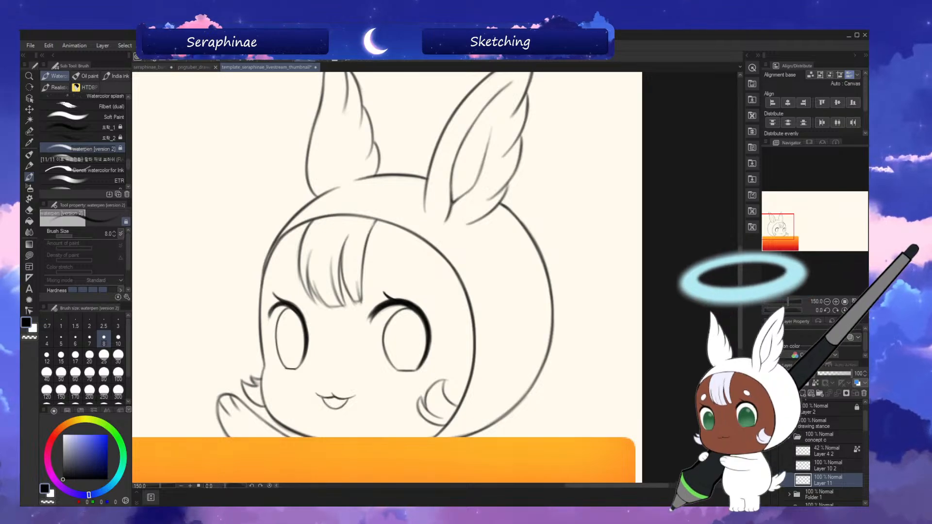
pyautogui.press('w')
pyautogui.click(610, 213)
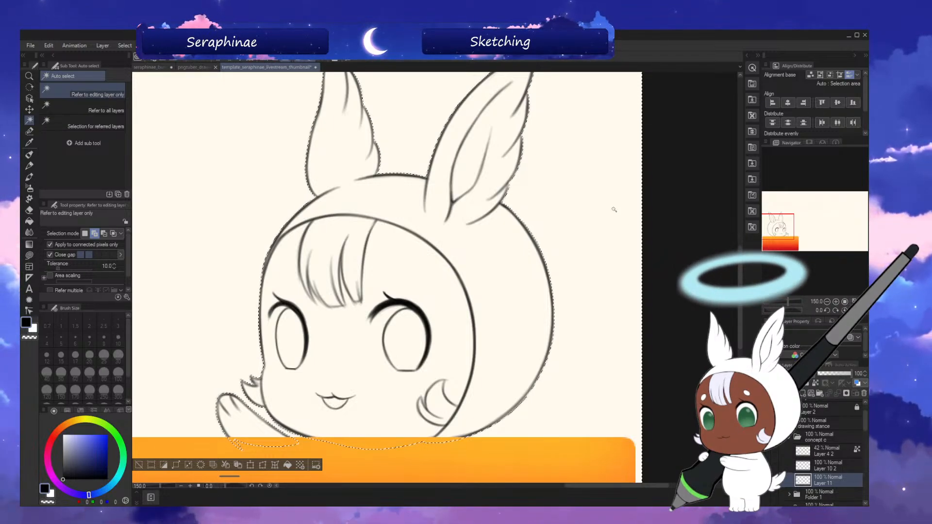
pyautogui.click(166, 465)
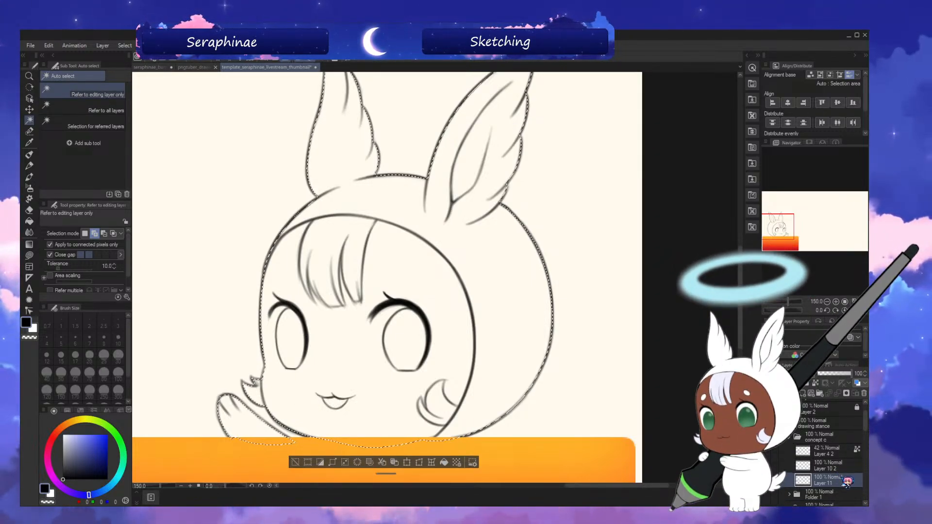
# - Fill the selected silhouette with light blue (RGB 179, 186, 255) on a new layer beneath the line art, deselect, and add another layer above it
pyautogui.click(845, 467)
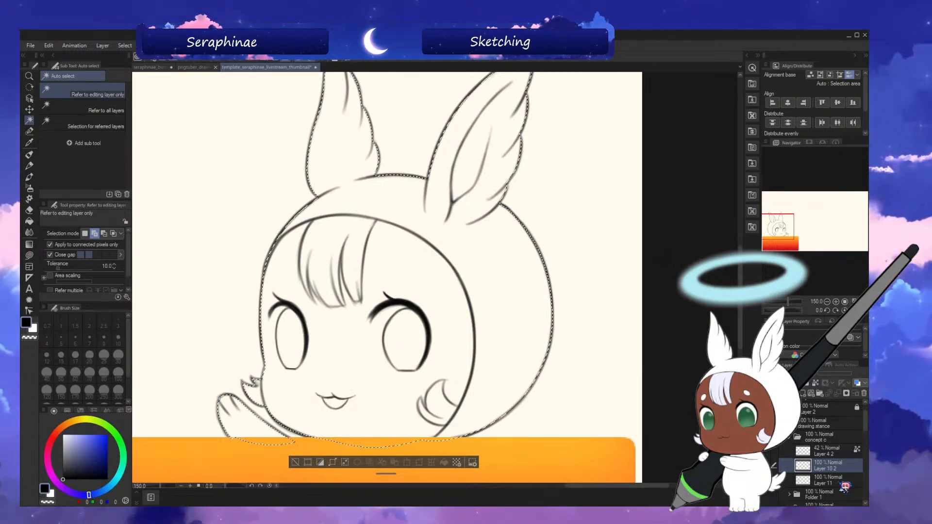
pyautogui.click(844, 483)
pyautogui.hotkey('ctrl', 'shift', 'n')
pyautogui.moveTo(843, 484); pyautogui.dragTo(842, 497)
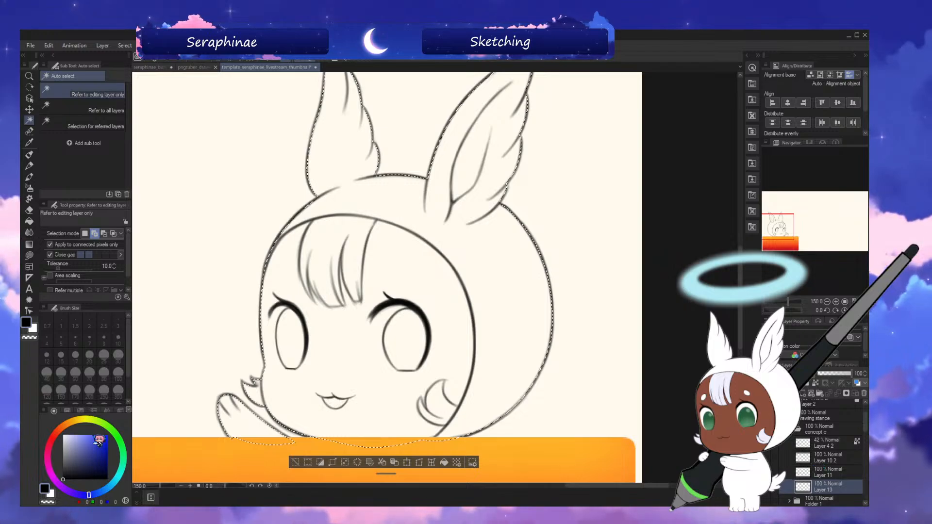
pyautogui.click(443, 462)
pyautogui.hotkey('ctrl', 'd')
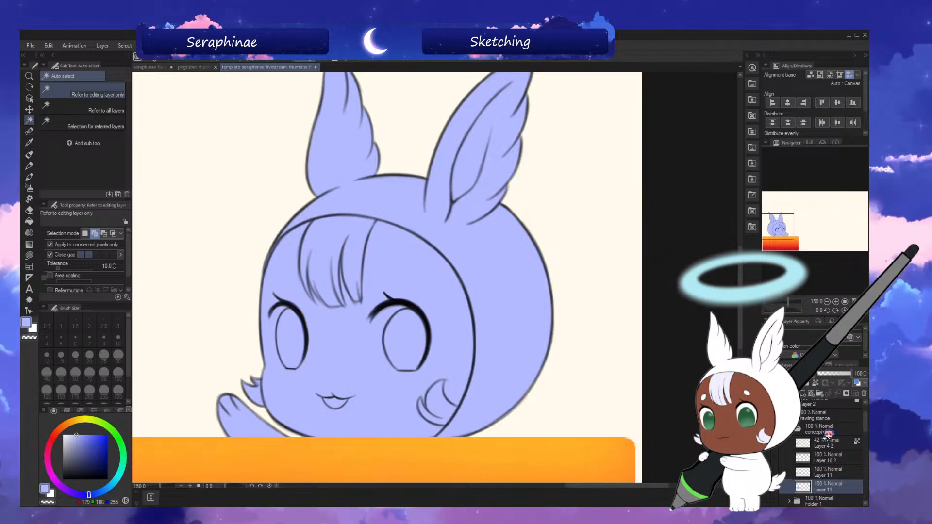
pyautogui.hotkey('ctrl', 'shift', 'n')
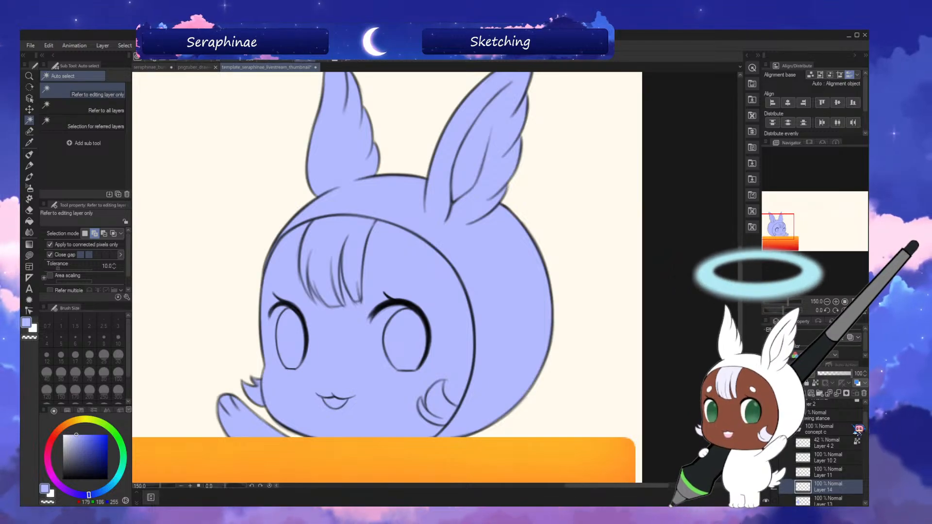
pyautogui.click(809, 462)
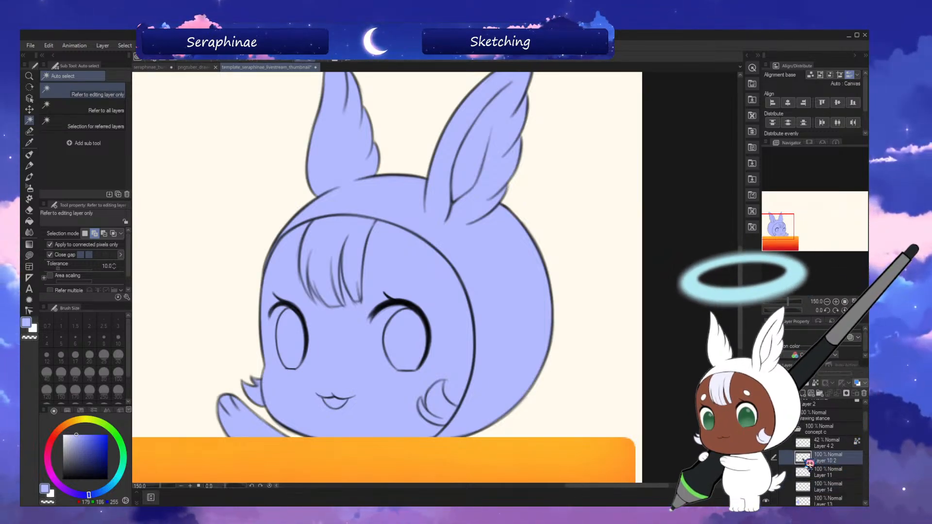
pyautogui.click(765, 457)
pyautogui.click(766, 458)
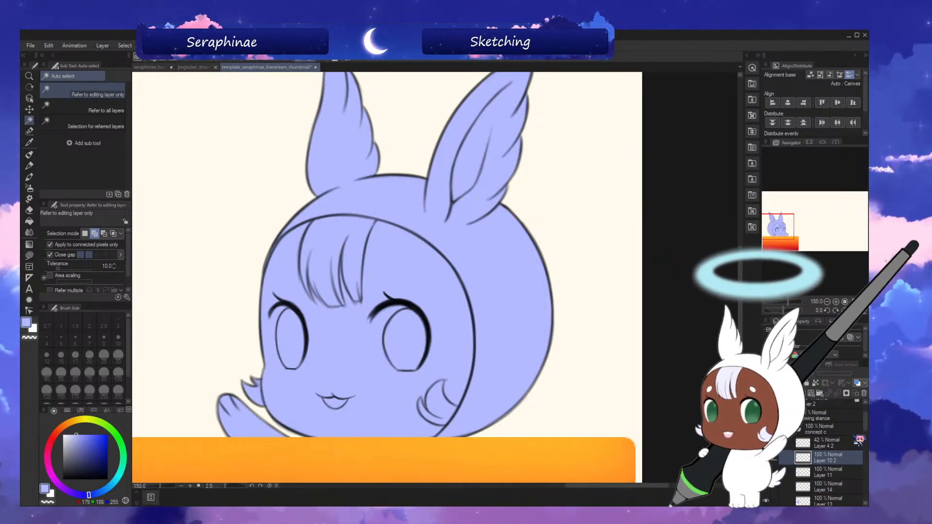
pyautogui.moveTo(866, 429); pyautogui.dragTo(867, 430)
pyautogui.scroll(-3, 825, 436)
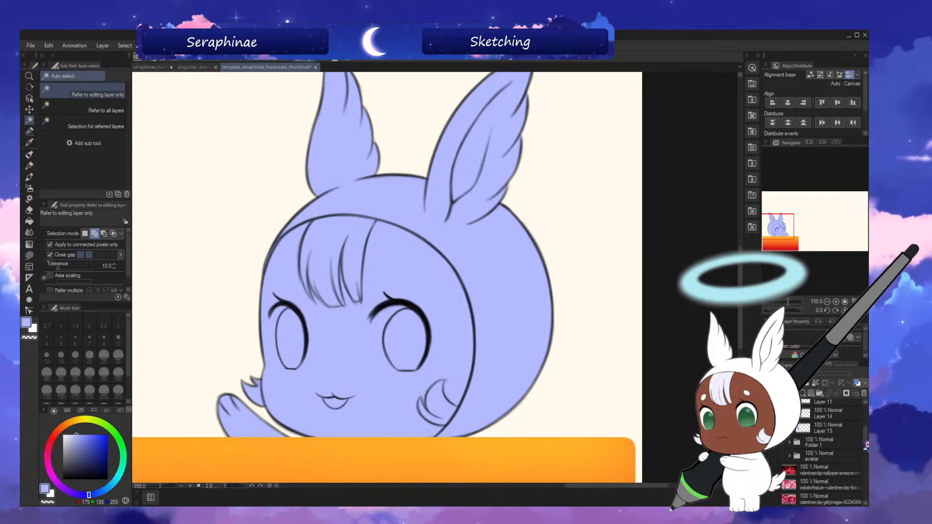
pyautogui.click(767, 455)
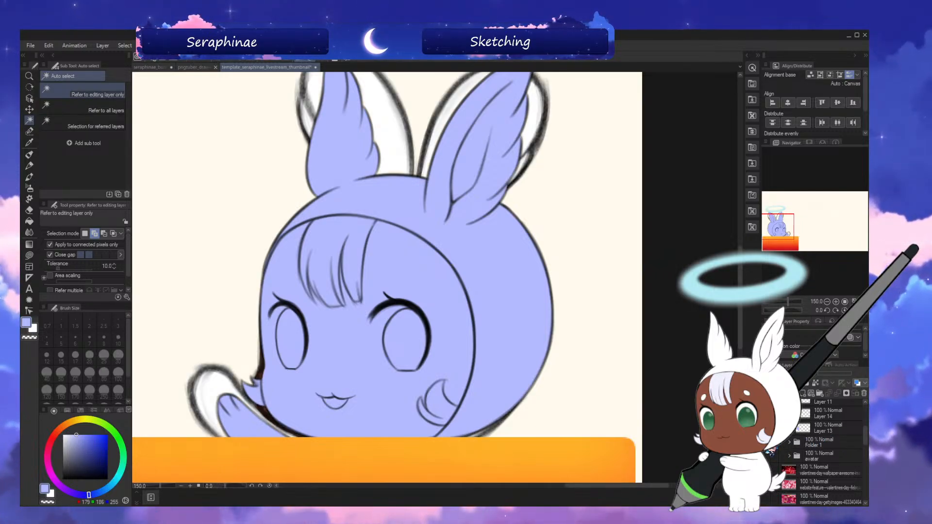
pyautogui.scroll(1, 859, 443)
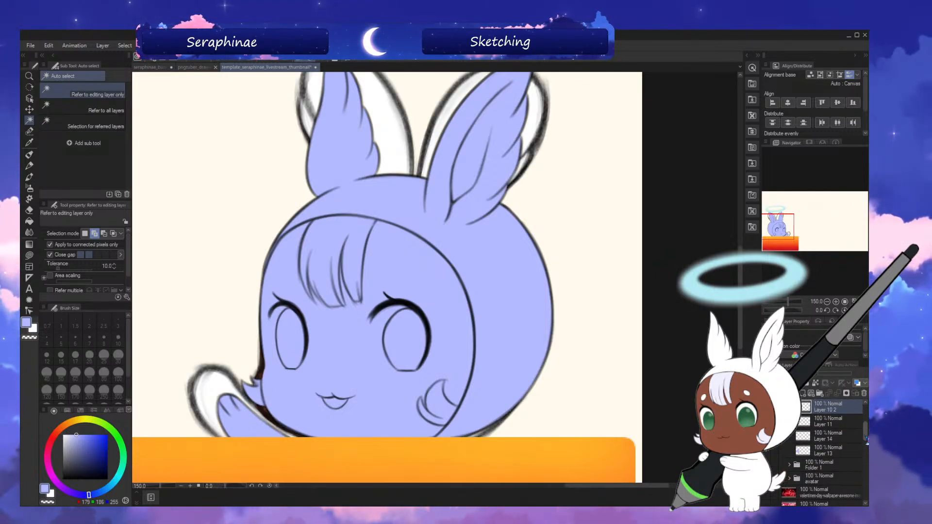
pyautogui.click(775, 452)
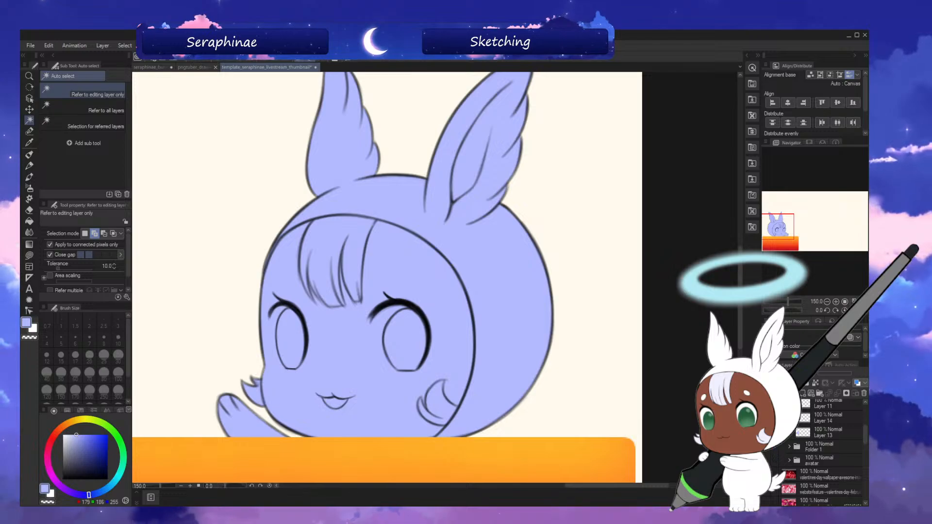
# - Sample the brown skin colour from the face in the pngtuber avatar document and return to the thumbnail document
pyautogui.click(197, 68)
pyautogui.keyDown('alt'); pyautogui.click(408, 291); pyautogui.keyUp('alt')
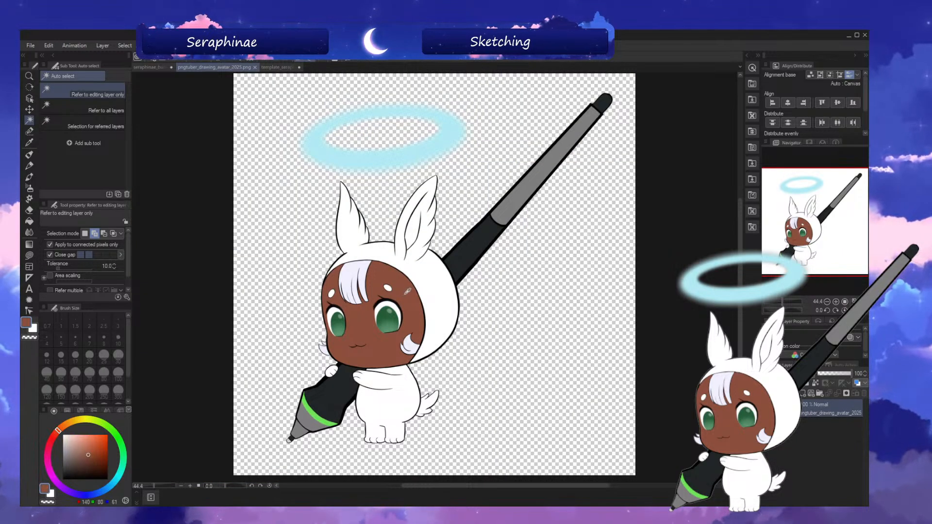
pyautogui.click(291, 68)
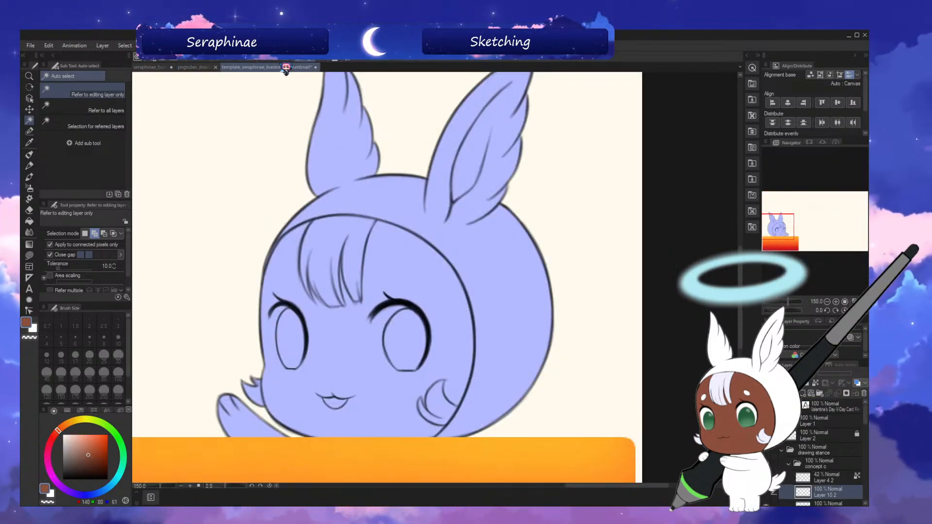
# - On Layer 14, lasso-fill the face around the smaller eye and the adjoining part of the fringe with the brown skin colour
pyautogui.scroll(-3, 859, 434)
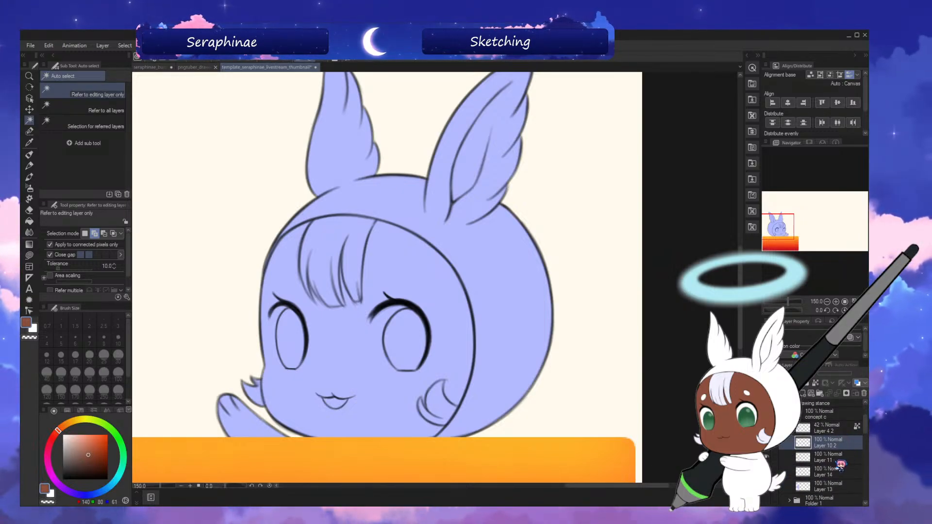
pyautogui.click(773, 460)
pyautogui.click(834, 483)
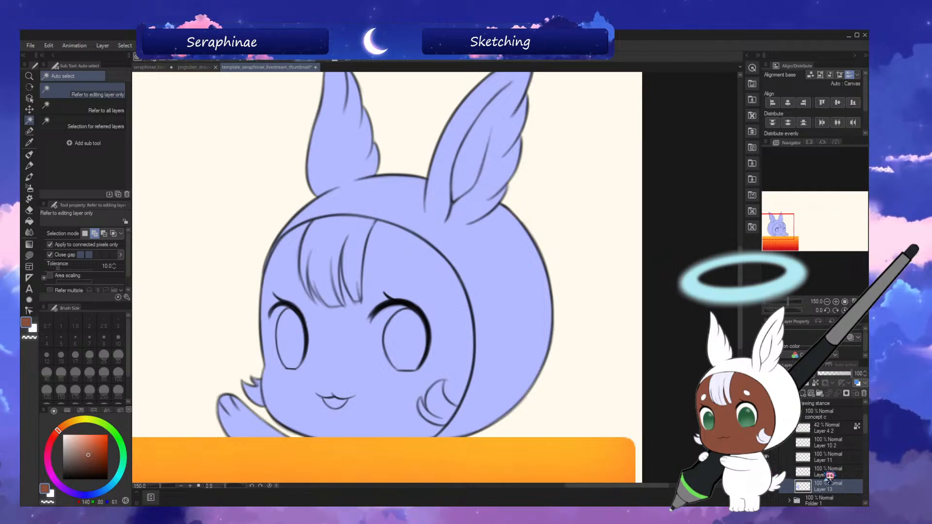
pyautogui.click(829, 474)
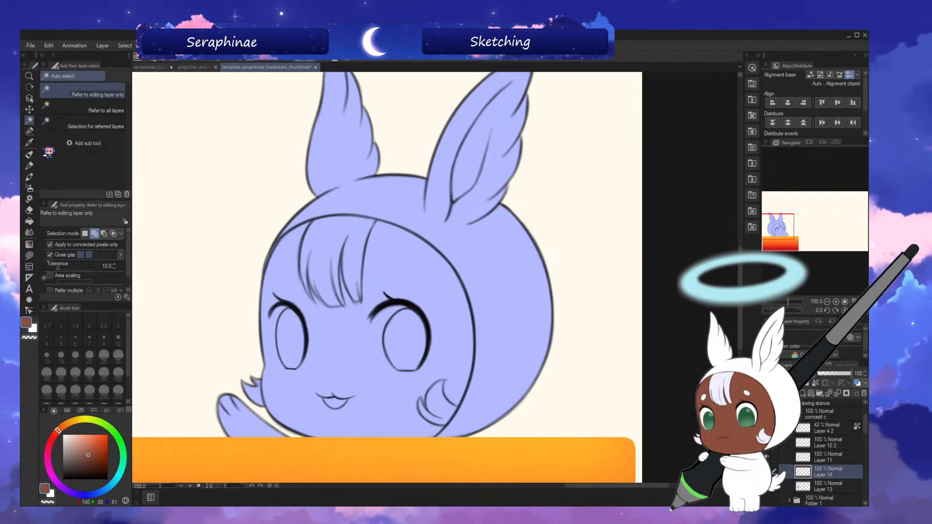
pyautogui.click(29, 255)
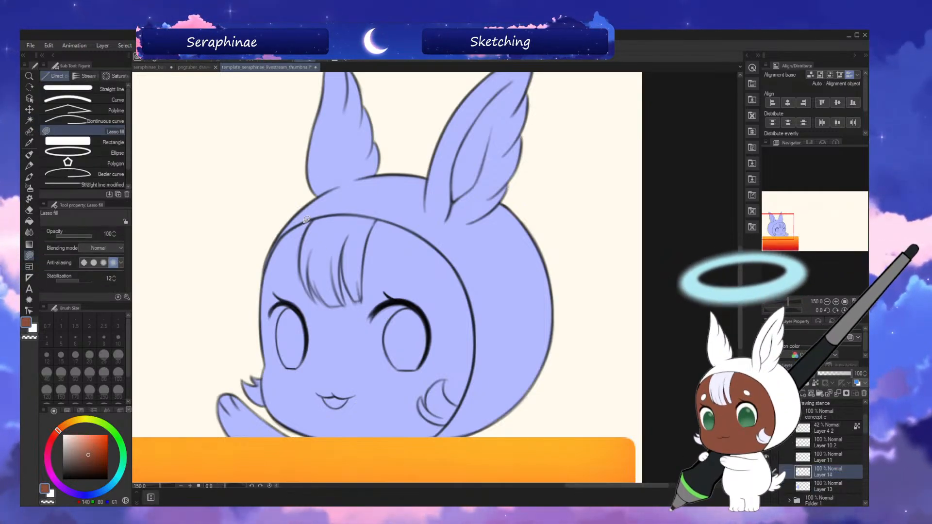
pyautogui.moveTo(267, 272)
pyautogui.mouseDown()
pyautogui.moveTo(263, 331)
pyautogui.moveTo(282, 373)
pyautogui.moveTo(340, 334)
pyautogui.moveTo(348, 232)
pyautogui.moveTo(340, 212)
pyautogui.moveTo(305, 215)
pyautogui.mouseUp()
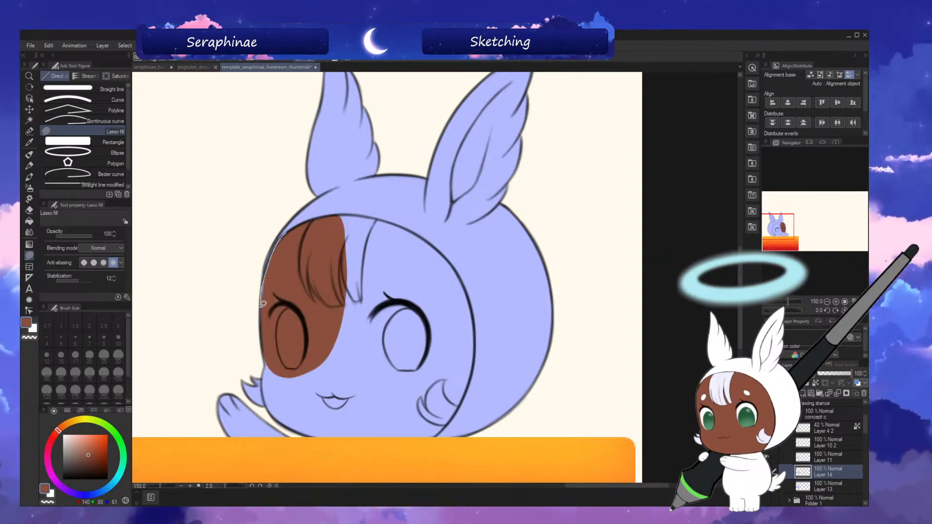
pyautogui.moveTo(286, 321); pyautogui.dragTo(291, 234)
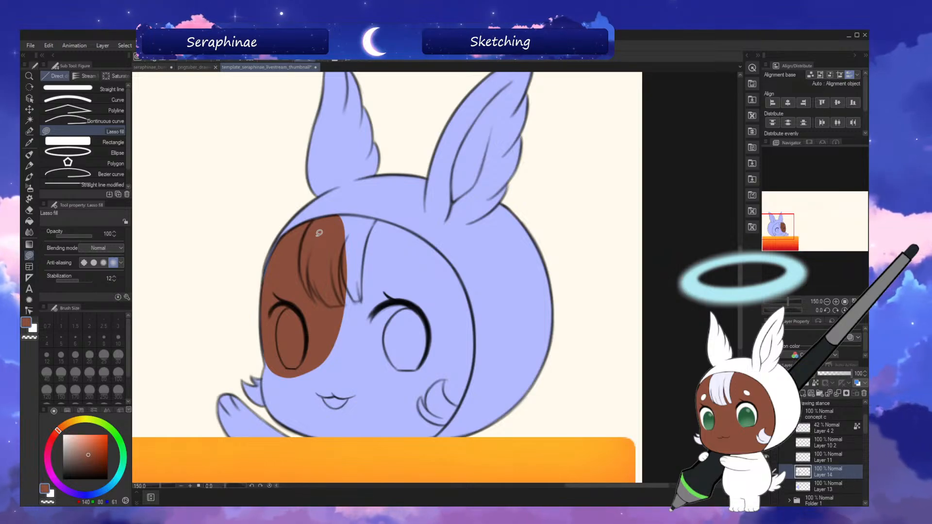
# - Lasso-fill the outer cheek edge, mouth area and chin with brown, following the face outline down to the orange panel
pyautogui.scroll(-2, 387, 276)
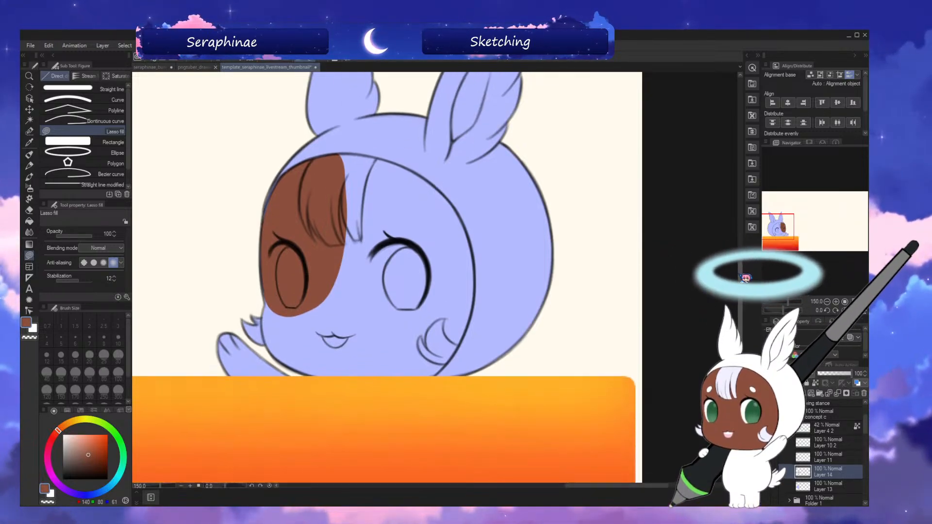
pyautogui.moveTo(281, 193)
pyautogui.mouseDown()
pyautogui.moveTo(264, 224)
pyautogui.moveTo(292, 232)
pyautogui.mouseUp()
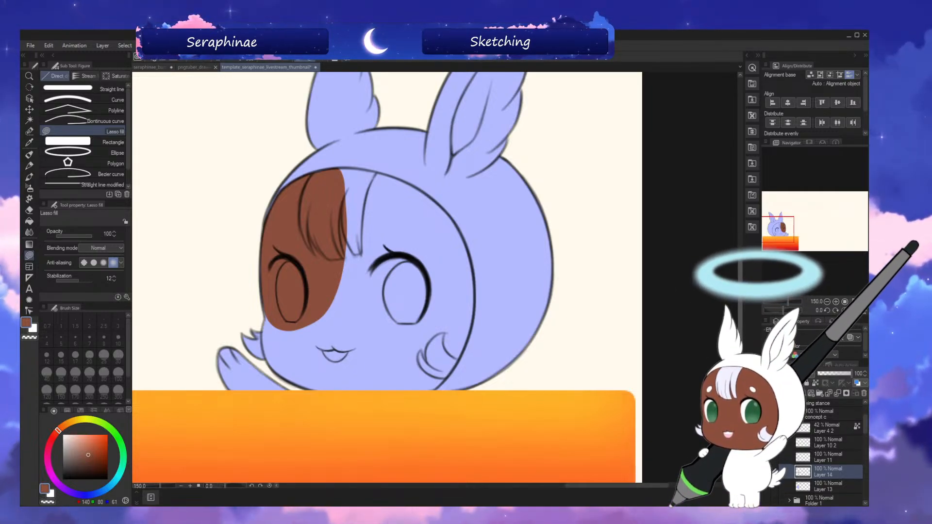
pyautogui.moveTo(740, 271); pyautogui.dragTo(740, 278)
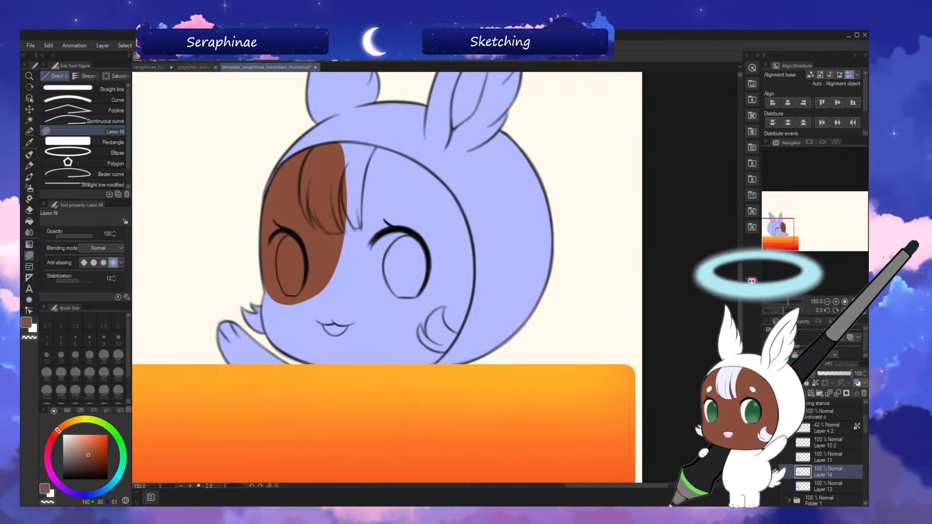
pyautogui.press('^')
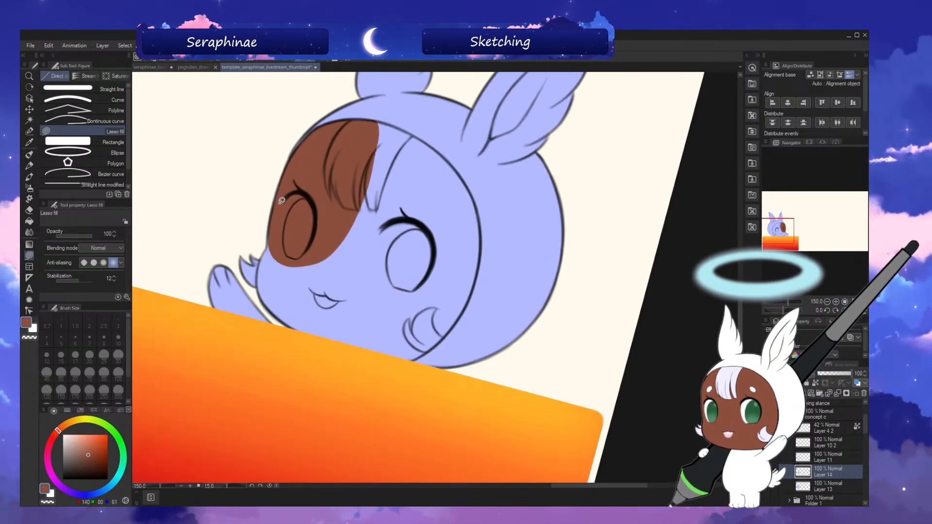
pyautogui.press('^')
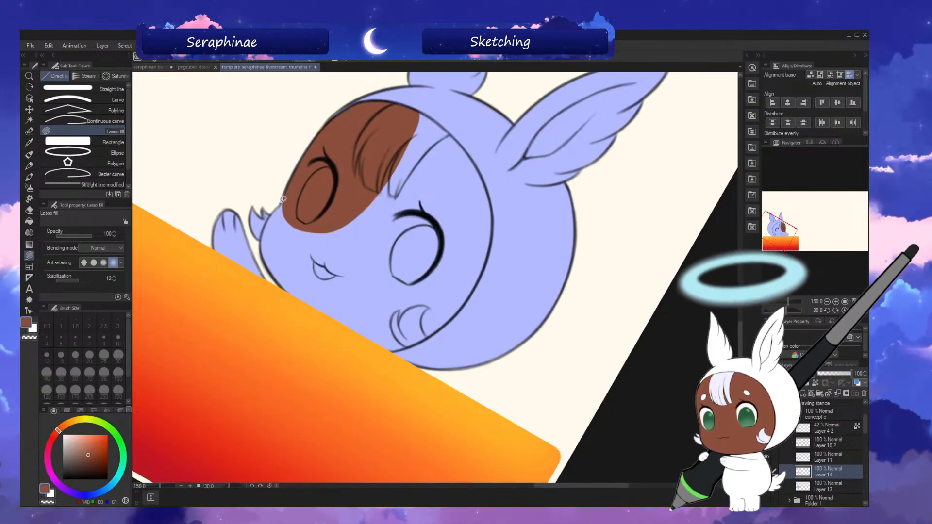
pyautogui.moveTo(272, 214)
pyautogui.mouseDown()
pyautogui.moveTo(260, 243)
pyautogui.moveTo(279, 287)
pyautogui.moveTo(315, 269)
pyautogui.moveTo(329, 162)
pyautogui.mouseUp()
pyautogui.press('^')
pyautogui.press('^')
pyautogui.press('^')
pyautogui.press('^')
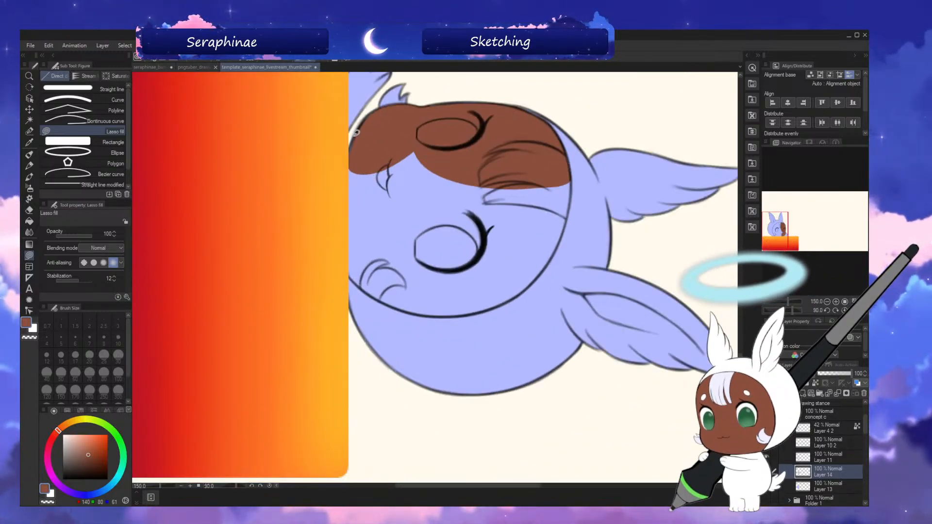
pyautogui.moveTo(346, 245)
pyautogui.mouseDown()
pyautogui.moveTo(357, 286)
pyautogui.moveTo(412, 270)
pyautogui.moveTo(433, 200)
pyautogui.mouseUp()
pyautogui.press('-')
pyautogui.press('-')
pyautogui.press('-')
pyautogui.press('-')
pyautogui.press('-')
pyautogui.press('-')
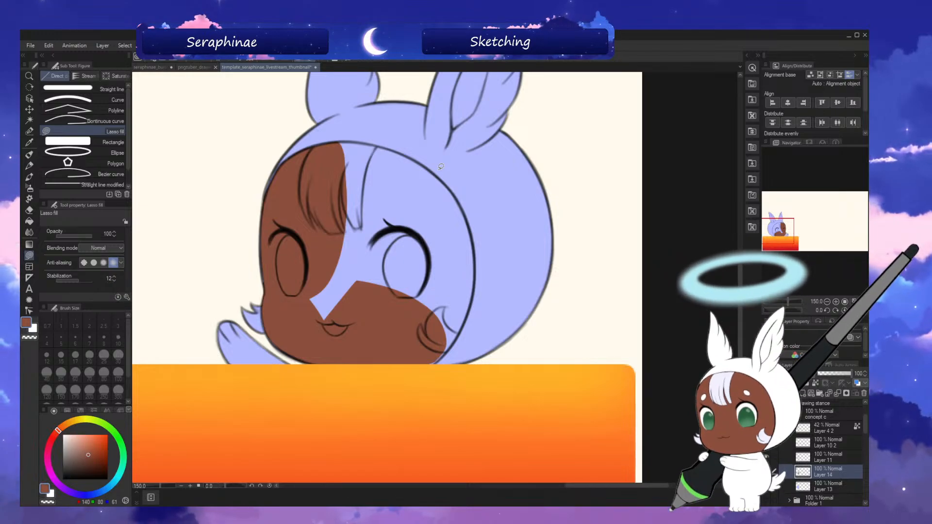
# - Lasso-fill the rest of the forehead and the side of the face beside the larger eye with brown, following the hood's inner edge
pyautogui.press('h')
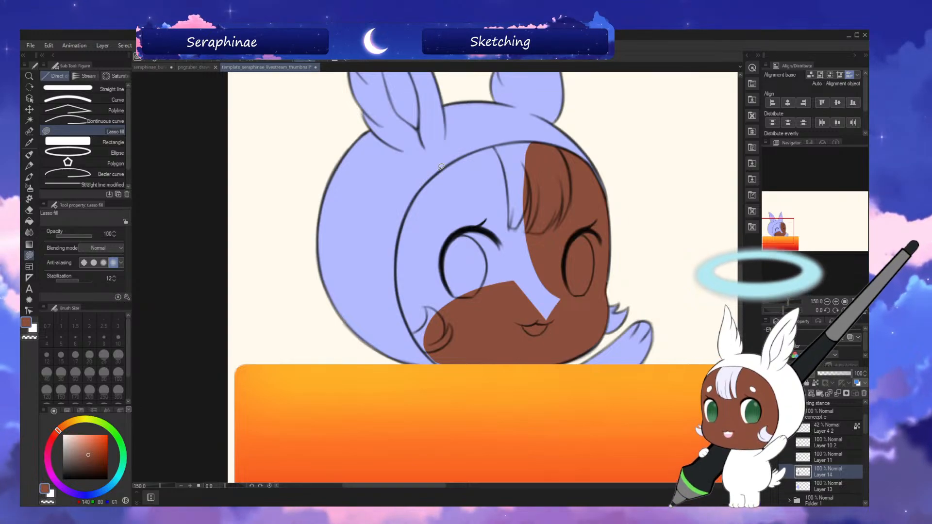
pyautogui.press('-')
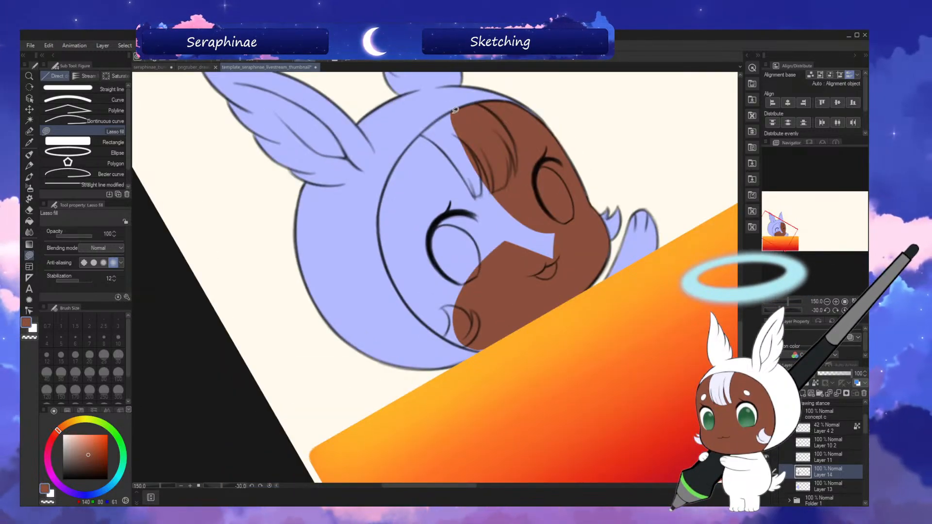
pyautogui.moveTo(455, 111); pyautogui.dragTo(397, 163)
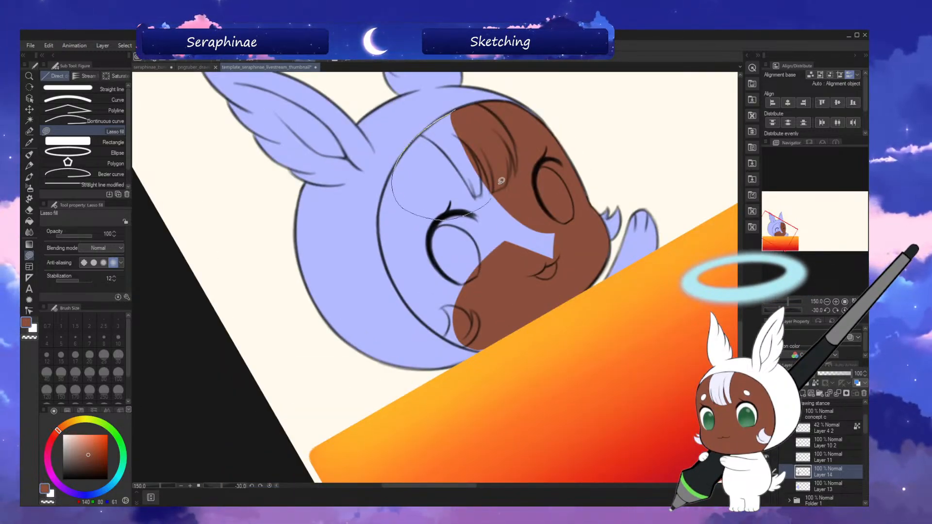
pyautogui.moveTo(501, 181); pyautogui.dragTo(522, 128)
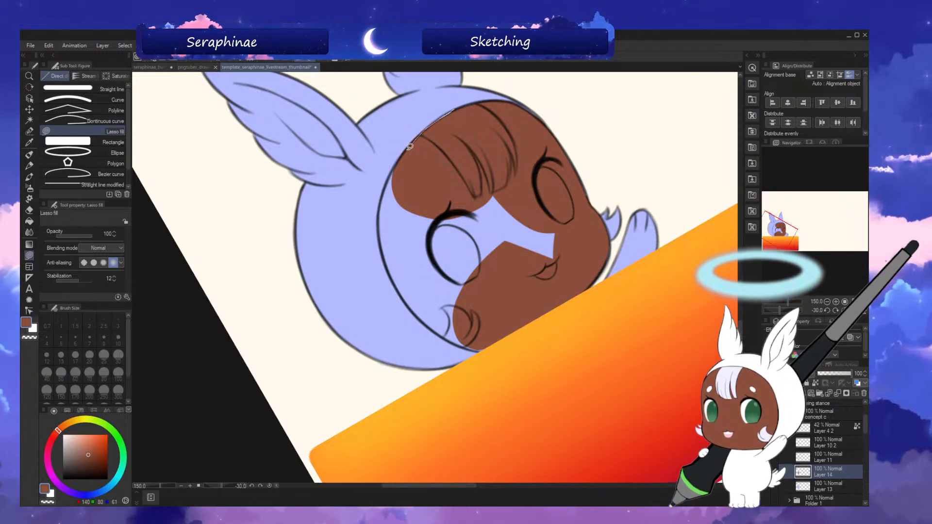
pyautogui.moveTo(409, 146); pyautogui.dragTo(403, 169)
pyautogui.press('^')
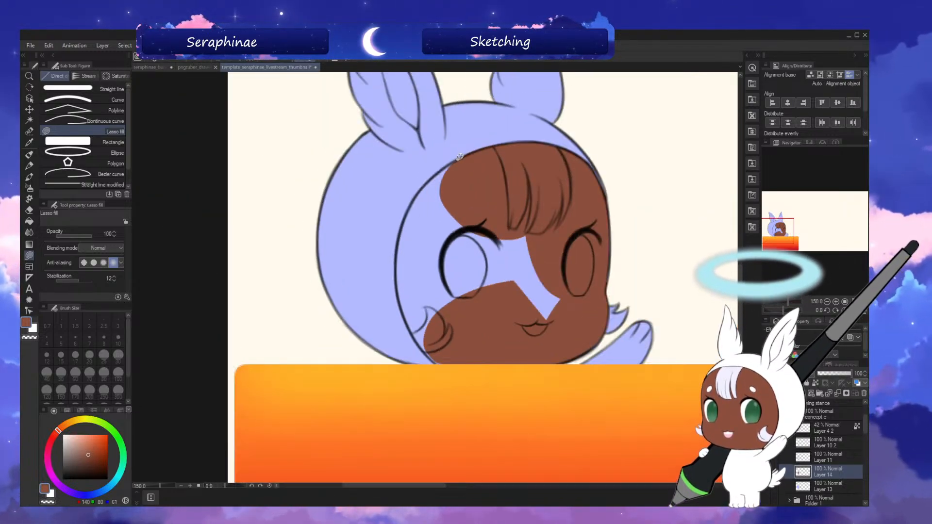
pyautogui.moveTo(459, 157); pyautogui.dragTo(425, 183)
pyautogui.moveTo(419, 271); pyautogui.dragTo(514, 181)
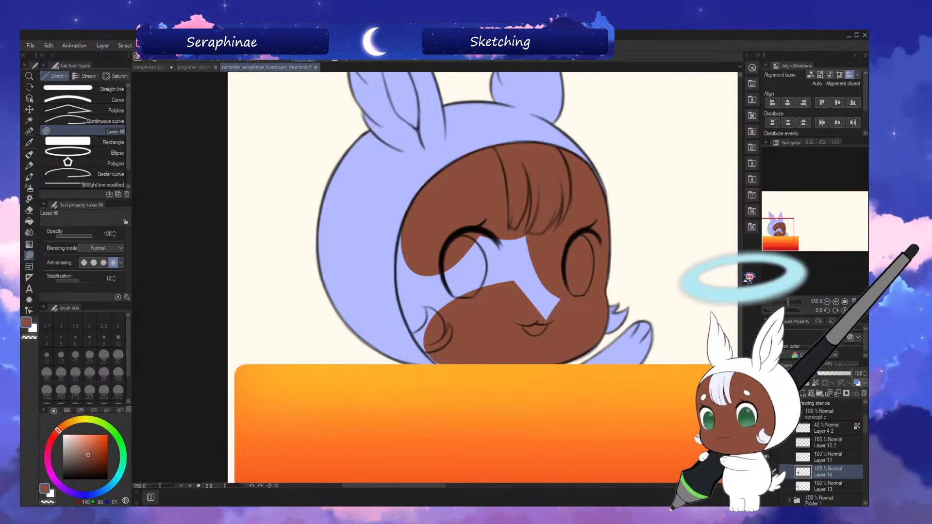
pyautogui.scroll(-1, 514, 182)
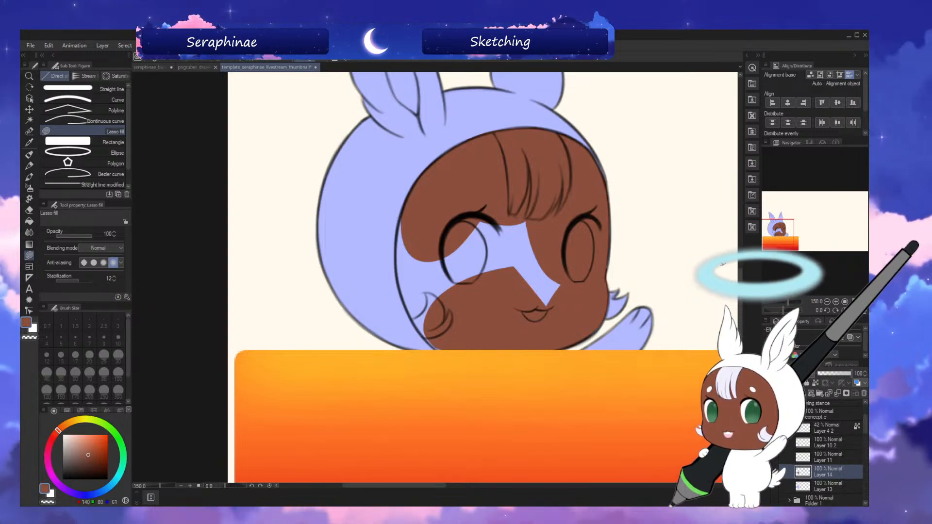
# - Lasso-fill the remaining gap across the face with brown, following the hood's inner edge past the larger eye and cheek
pyautogui.press('^')
pyautogui.press('^')
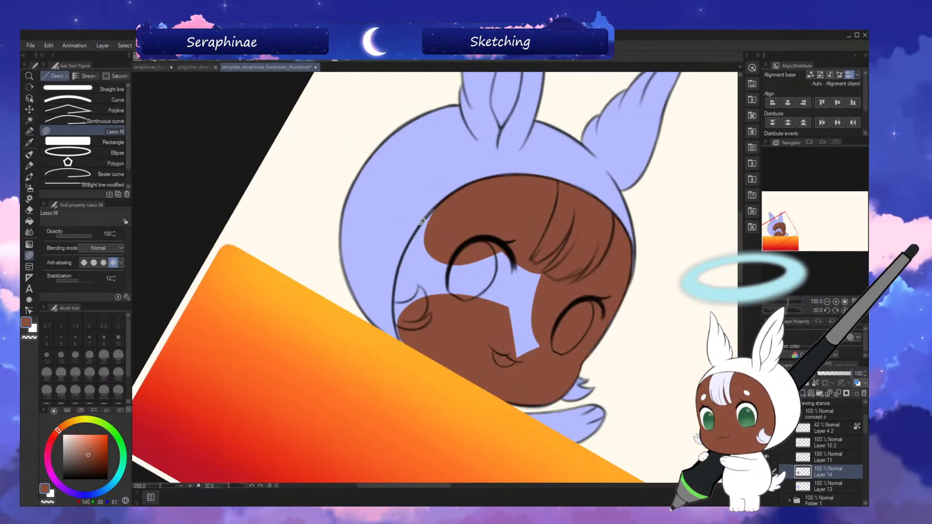
pyautogui.moveTo(402, 262)
pyautogui.mouseDown()
pyautogui.moveTo(394, 306)
pyautogui.moveTo(409, 348)
pyautogui.mouseUp()
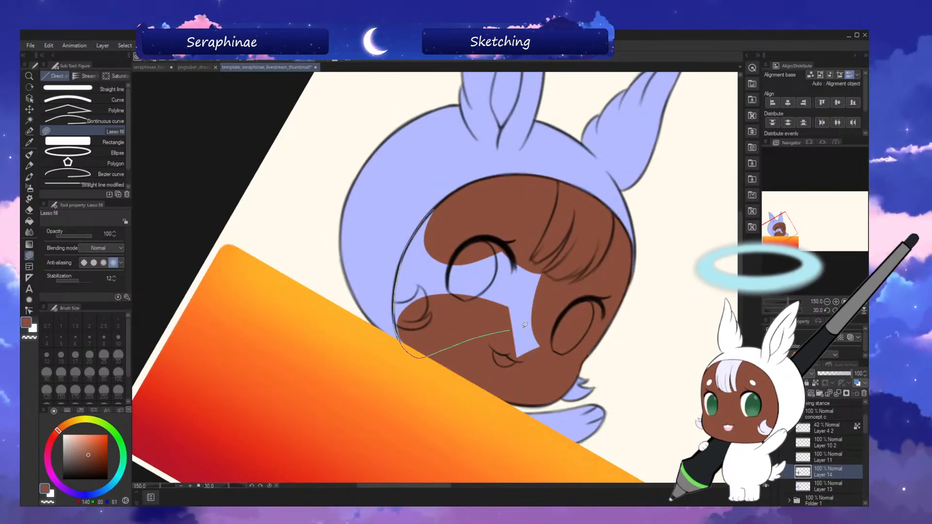
pyautogui.moveTo(524, 325); pyautogui.dragTo(561, 286)
pyautogui.press('-')
pyautogui.press('-')
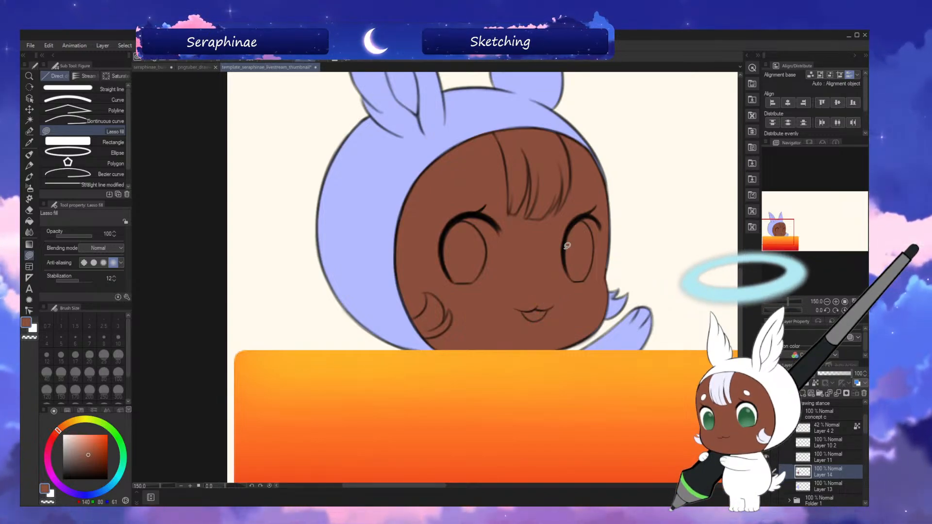
# - Set the drawing colour to a very pale lavender, RGB 241, 240, 255, checking the hair in the pngtuber avatar document for reference
pyautogui.press('h')
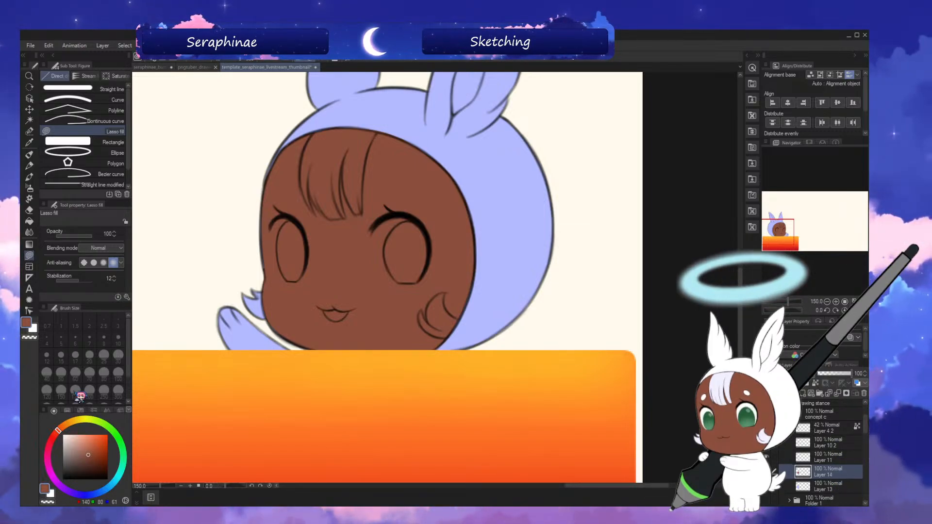
pyautogui.click(68, 435)
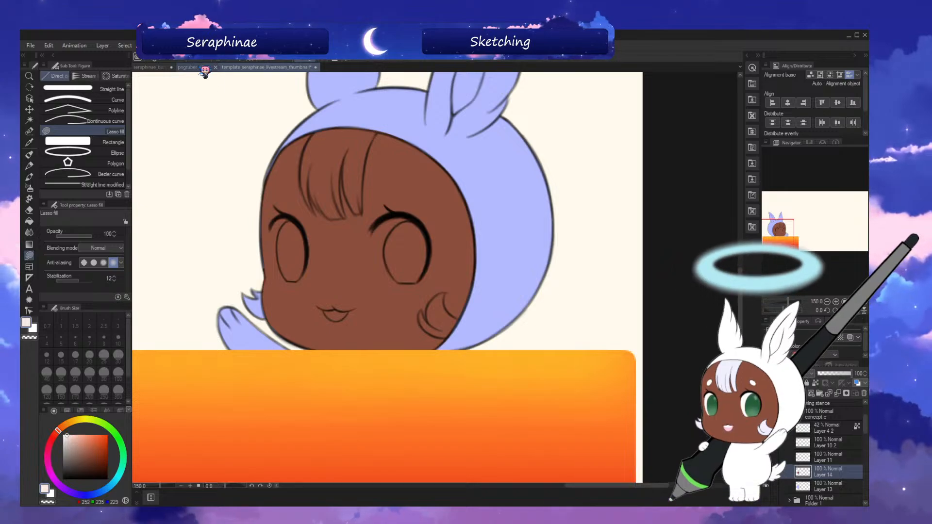
pyautogui.click(204, 67)
pyautogui.click(83, 495)
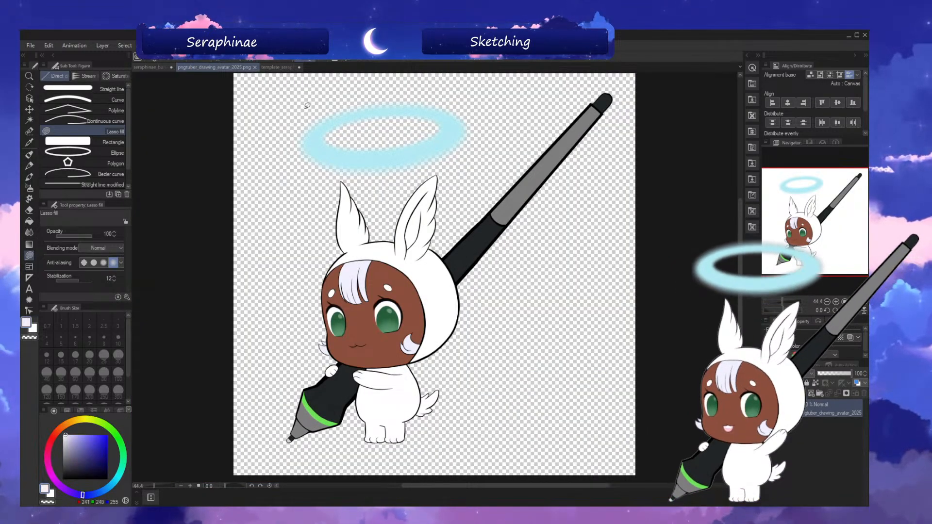
pyautogui.click(286, 67)
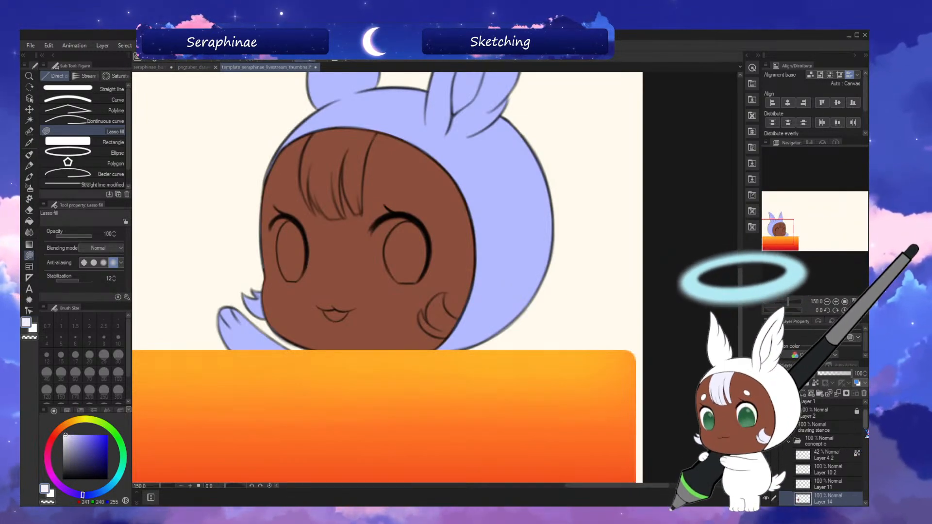
pyautogui.scroll(-2, 865, 437)
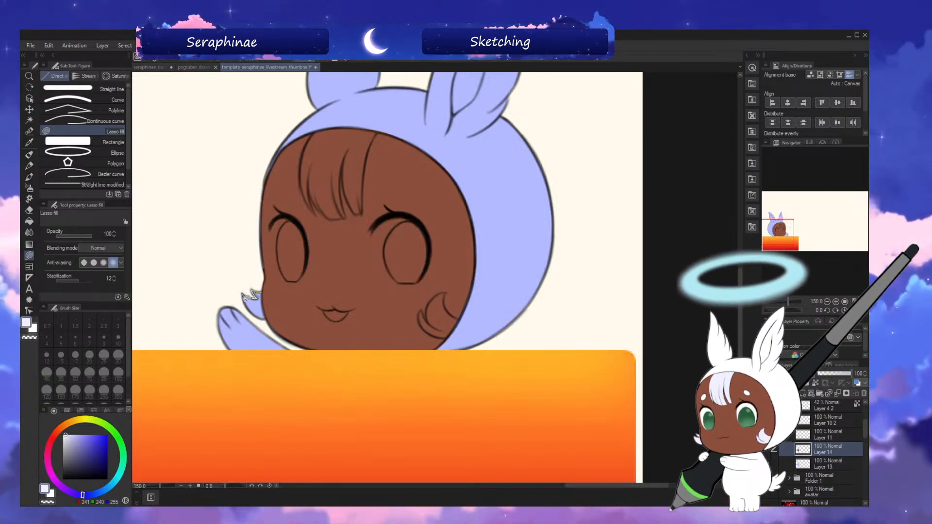
# - Lasso-fill the small spiky hair tuft sticking out beyond the cheek with the pale lavender on Layer 14
pyautogui.moveTo(264, 314); pyautogui.dragTo(262, 294)
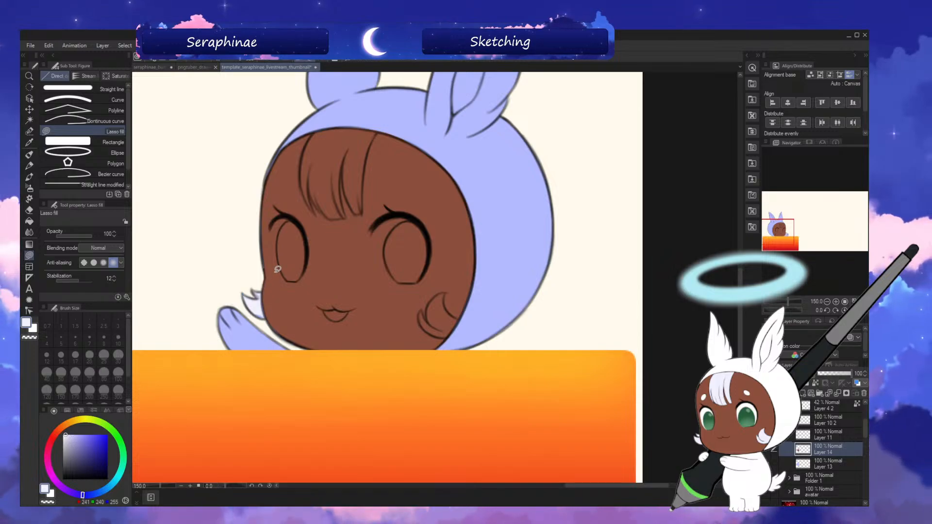
pyautogui.press('^')
pyautogui.press('^')
pyautogui.press('^')
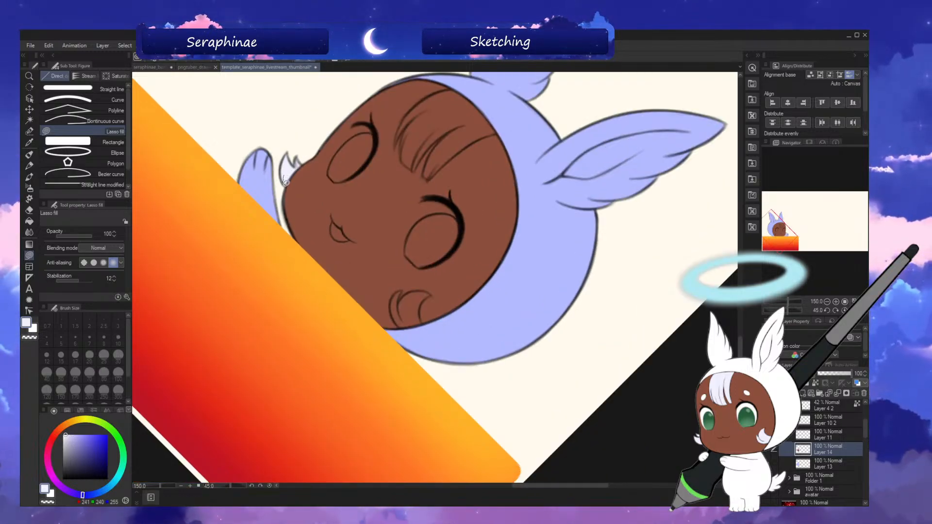
pyautogui.press('-')
pyautogui.press('-')
pyautogui.press('-')
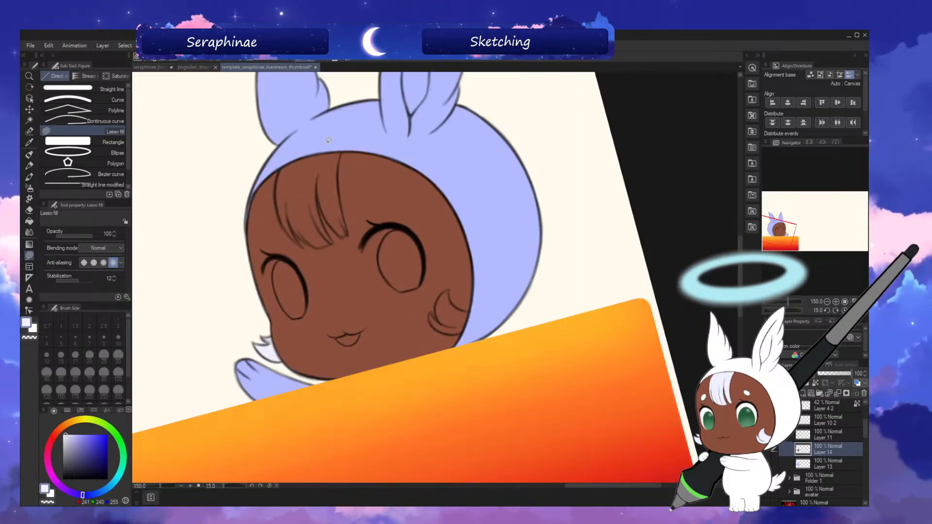
# - Lasso-fill the curled hair tuft on the cheek next to the hood with pale lavender, mirroring the canvas for the stroke
pyautogui.press('h')
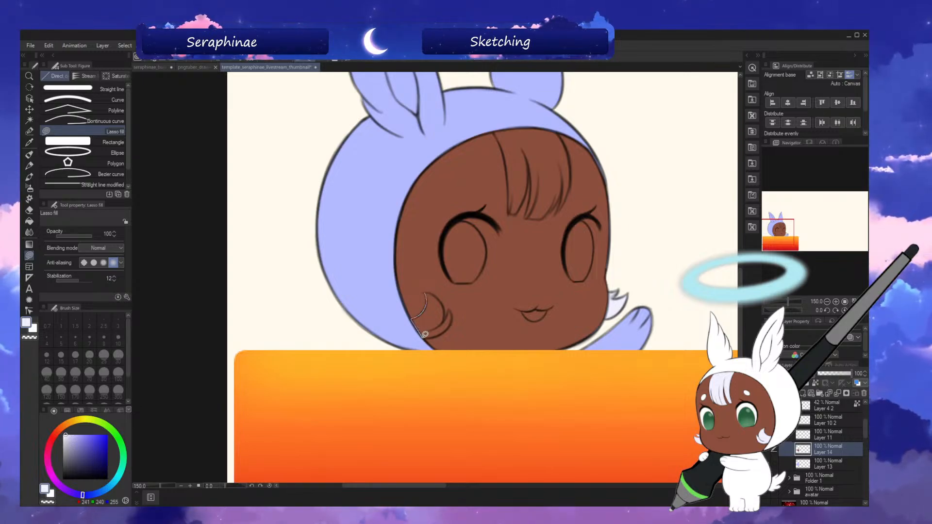
pyautogui.moveTo(424, 335)
pyautogui.mouseDown()
pyautogui.moveTo(451, 317)
pyautogui.moveTo(427, 290)
pyautogui.mouseUp()
pyautogui.press('h')
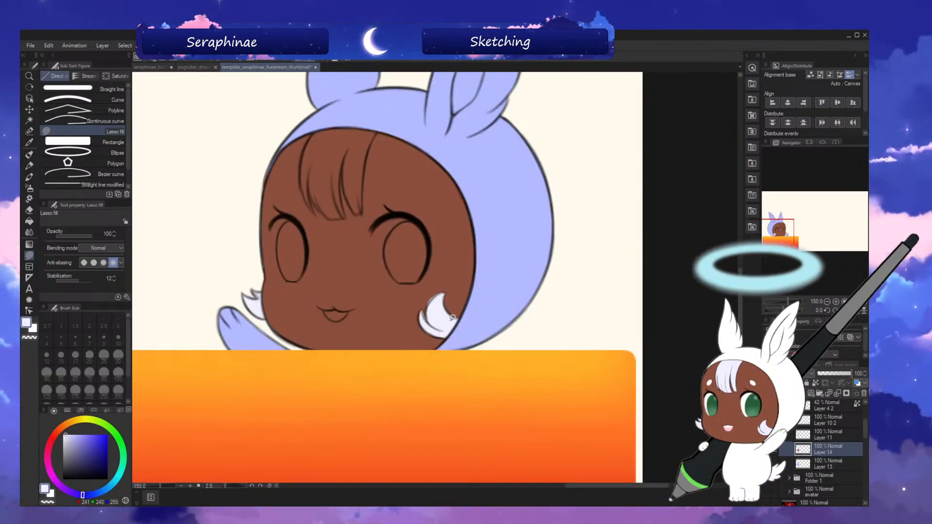
pyautogui.keyDown('alt'); pyautogui.click(442, 279); pyautogui.keyUp('alt')
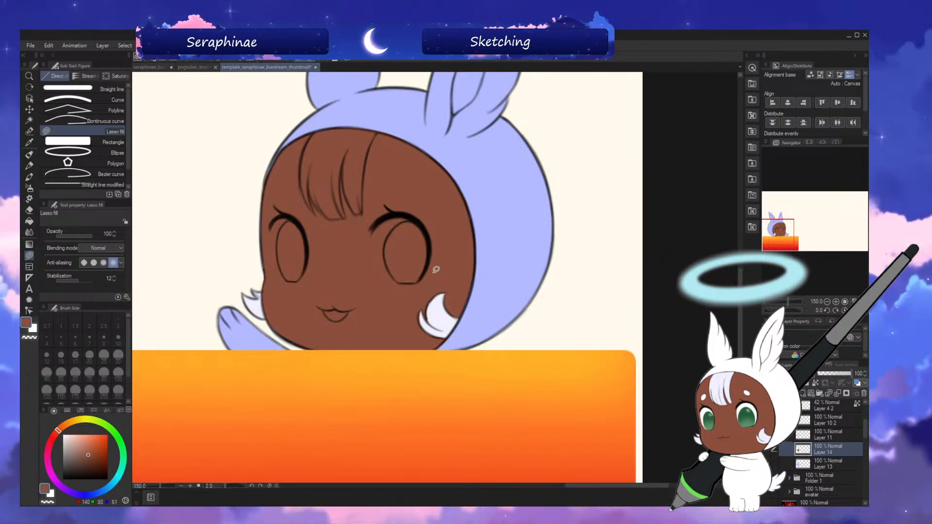
pyautogui.keyDown('alt'); pyautogui.click(444, 313); pyautogui.keyUp('alt')
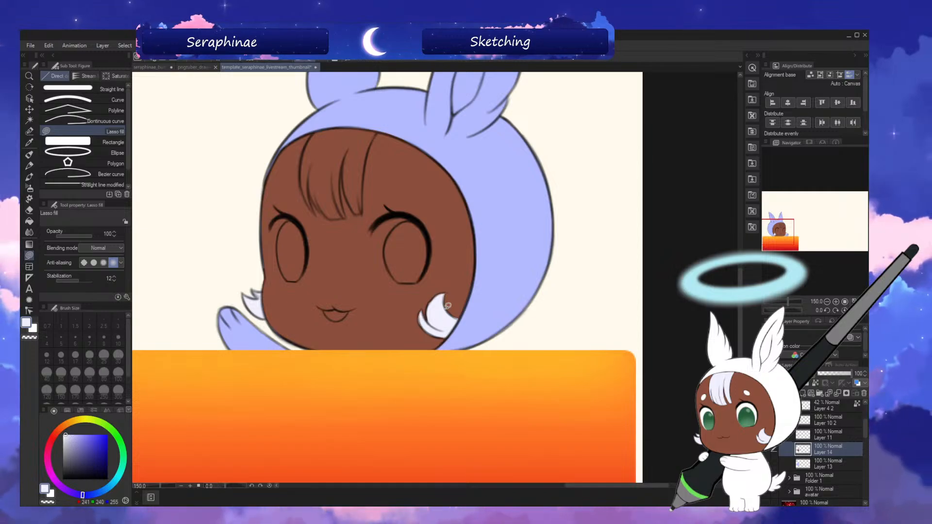
pyautogui.press('^')
pyautogui.press('^')
pyautogui.press('-')
pyautogui.press('-')
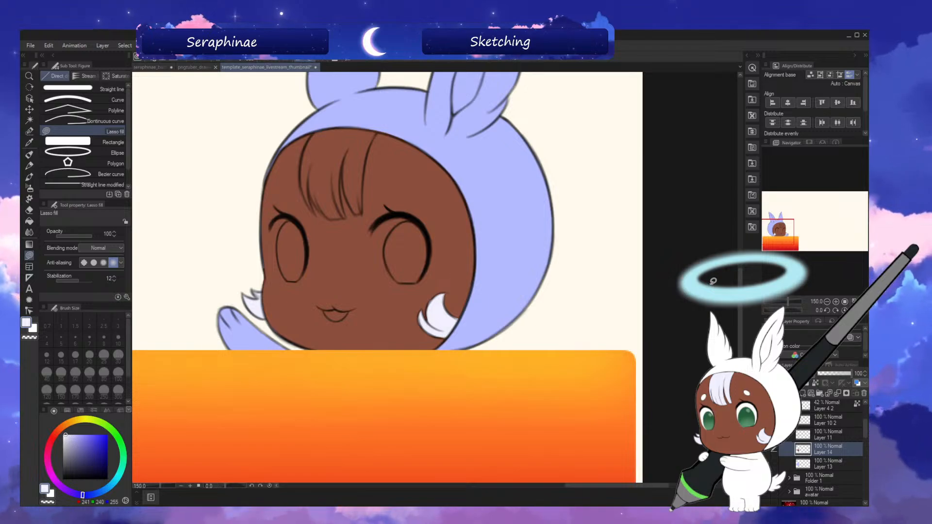
# - Lasso-fill the fringe strand by strand with pale lavender, from the hood's edge down to the strand tips
pyautogui.scroll(1, 696, 263)
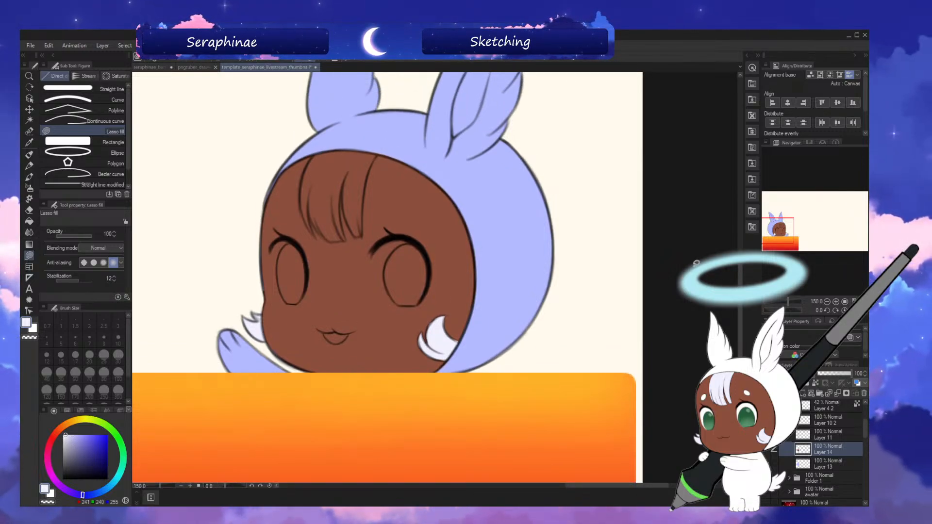
pyautogui.hscroll(-5, 696, 263)
pyautogui.hscroll(5, 696, 262)
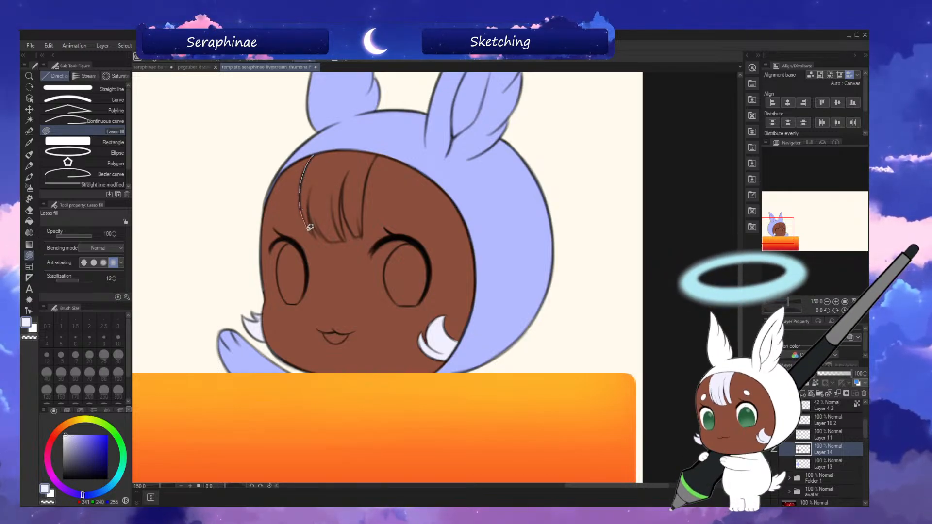
pyautogui.moveTo(310, 226)
pyautogui.mouseDown()
pyautogui.moveTo(314, 237)
pyautogui.moveTo(314, 154)
pyautogui.mouseUp()
pyautogui.press('^')
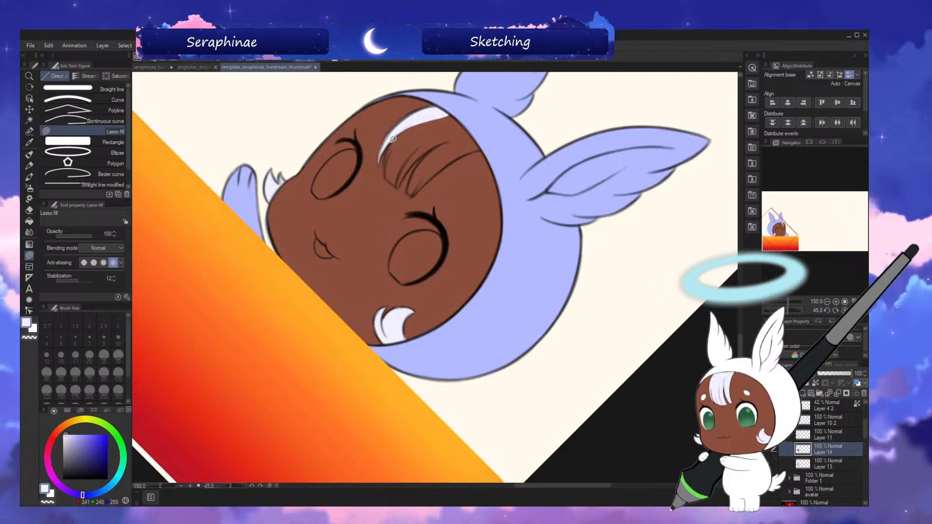
pyautogui.moveTo(397, 182)
pyautogui.mouseDown()
pyautogui.moveTo(431, 148)
pyautogui.moveTo(469, 130)
pyautogui.moveTo(453, 108)
pyautogui.mouseUp()
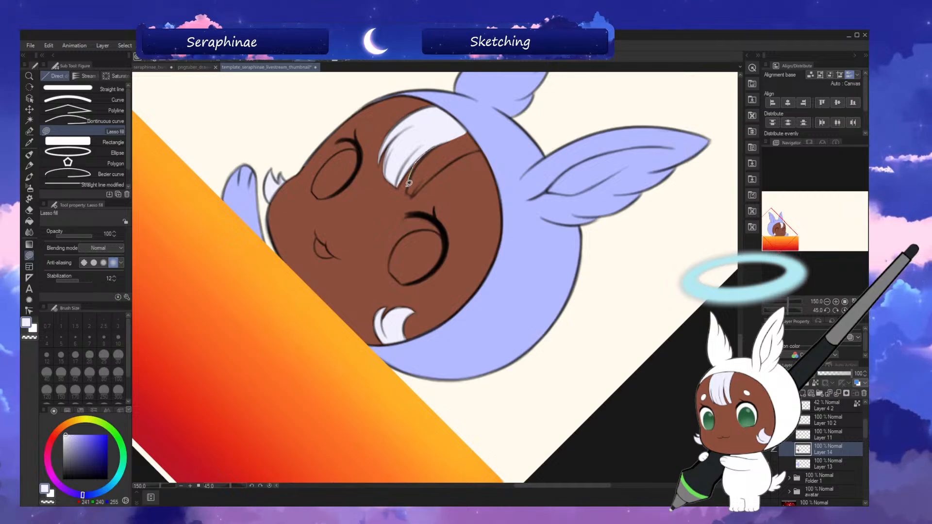
pyautogui.moveTo(409, 183)
pyautogui.mouseDown()
pyautogui.moveTo(412, 194)
pyautogui.moveTo(453, 156)
pyautogui.moveTo(484, 146)
pyautogui.moveTo(470, 120)
pyautogui.mouseUp()
pyautogui.press('-')
pyautogui.press('-')
pyautogui.press('-')
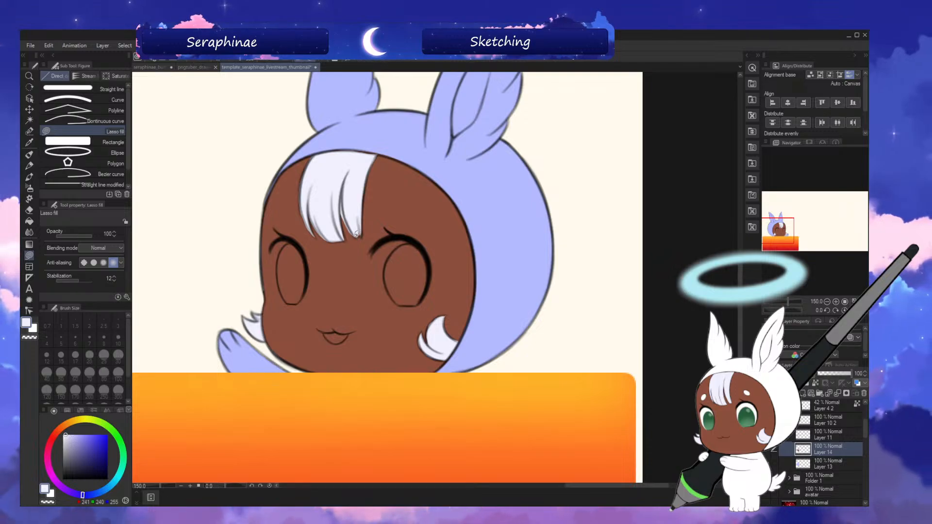
# - Sample the brown skin colour and lasso-fill the narrow gap between the fringe strands with it
pyautogui.keyDown('alt'); pyautogui.click(376, 220); pyautogui.keyUp('alt')
pyautogui.press('^')
pyautogui.press('^')
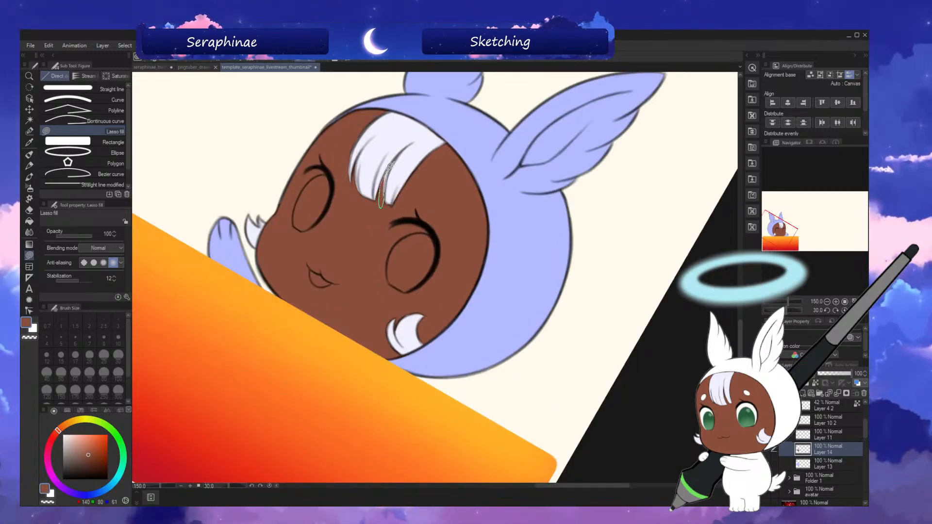
pyautogui.moveTo(390, 165); pyautogui.dragTo(391, 163)
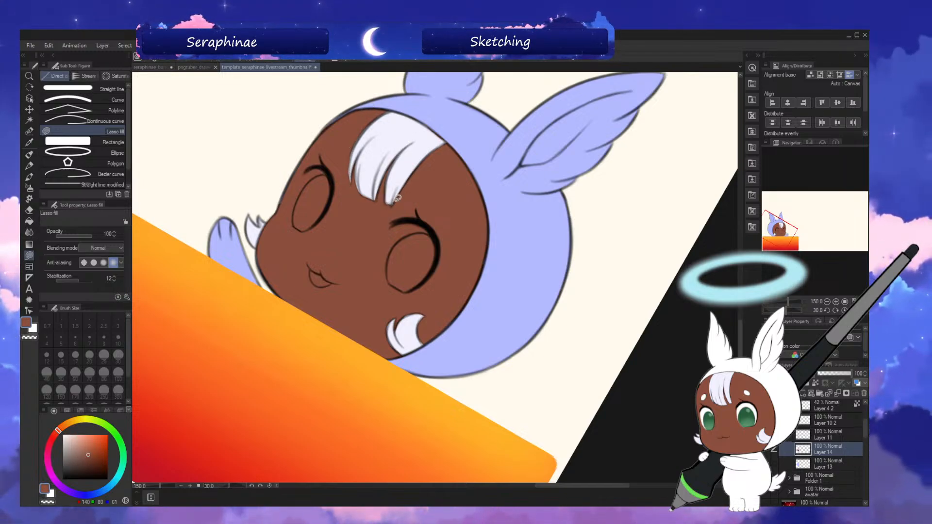
pyautogui.press('-')
pyautogui.press('-')
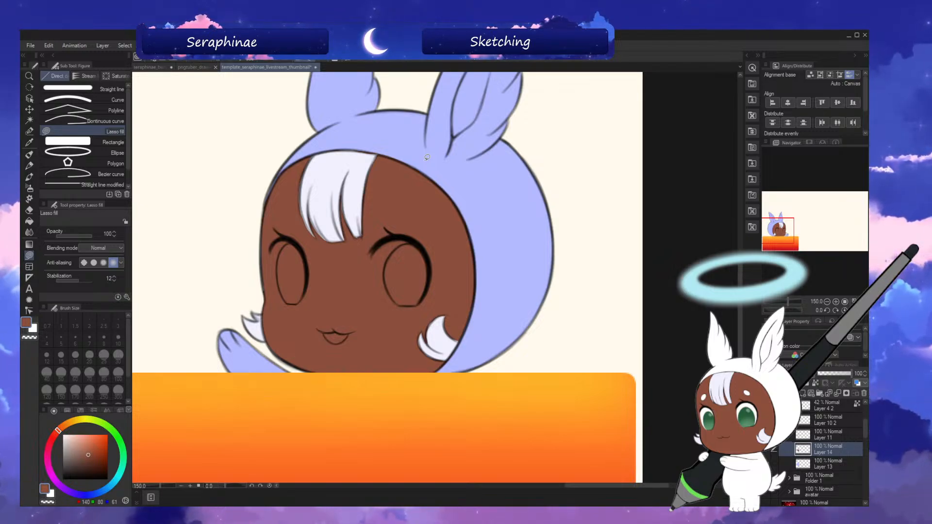
# - Sample the pale pink mouth colour from the coloured bunny in the bunny channel document and lasso-fill the thumbnail character's open mouth with it
pyautogui.click(199, 67)
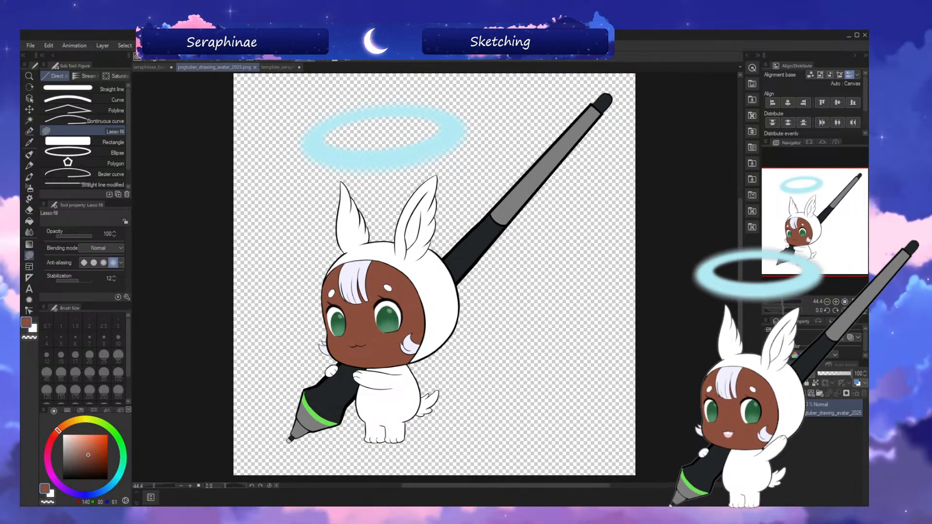
pyautogui.click(272, 67)
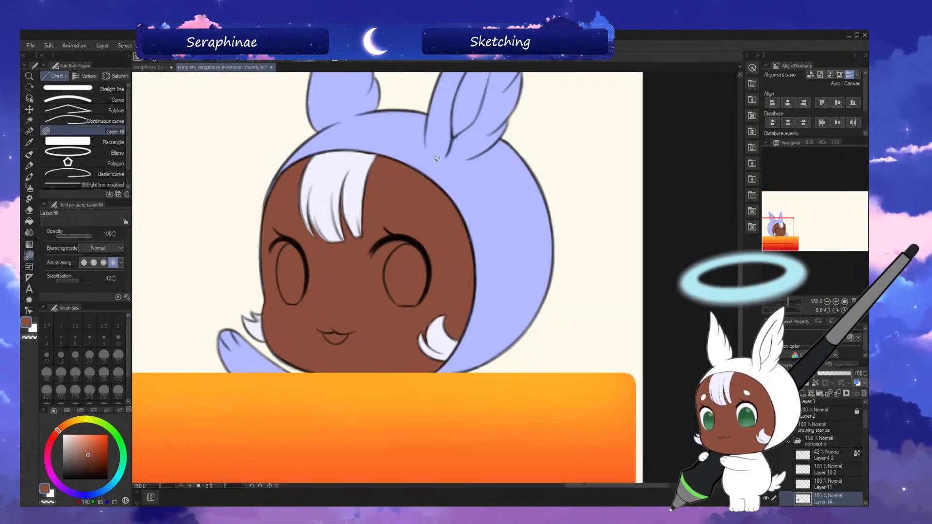
pyautogui.click(163, 68)
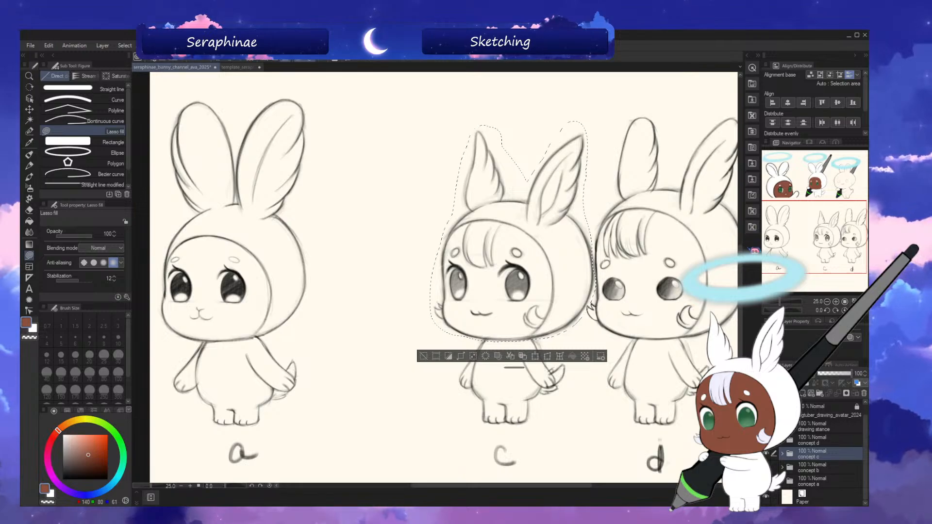
pyautogui.scroll(5, 733, 238)
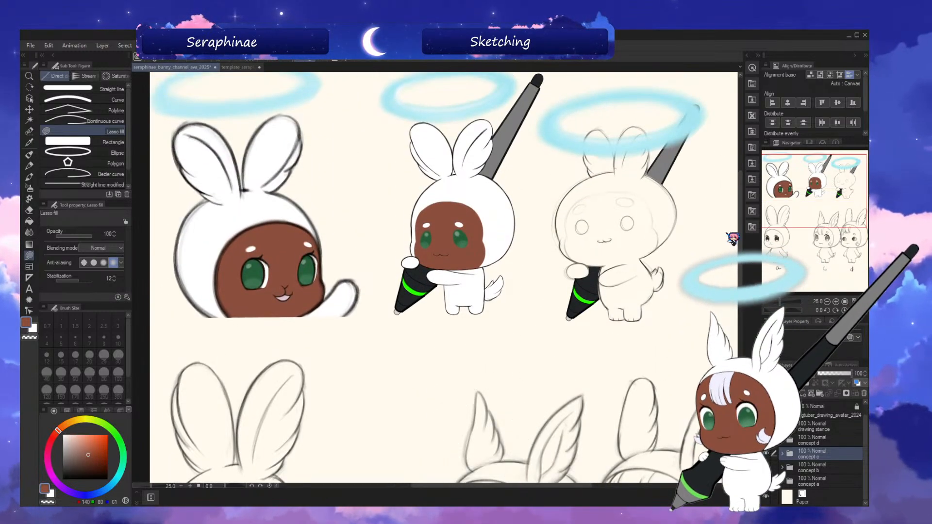
pyautogui.keyDown('alt'); pyautogui.click(287, 293); pyautogui.keyUp('alt')
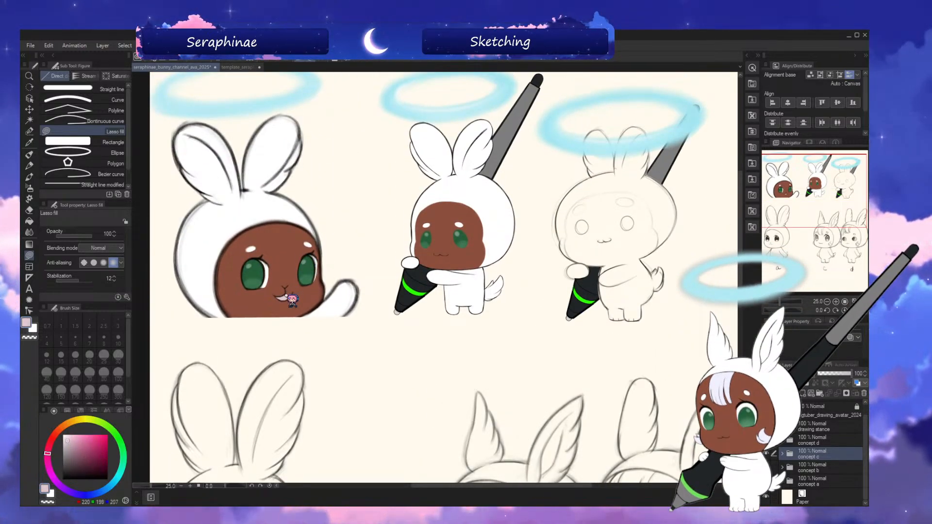
pyautogui.click(254, 68)
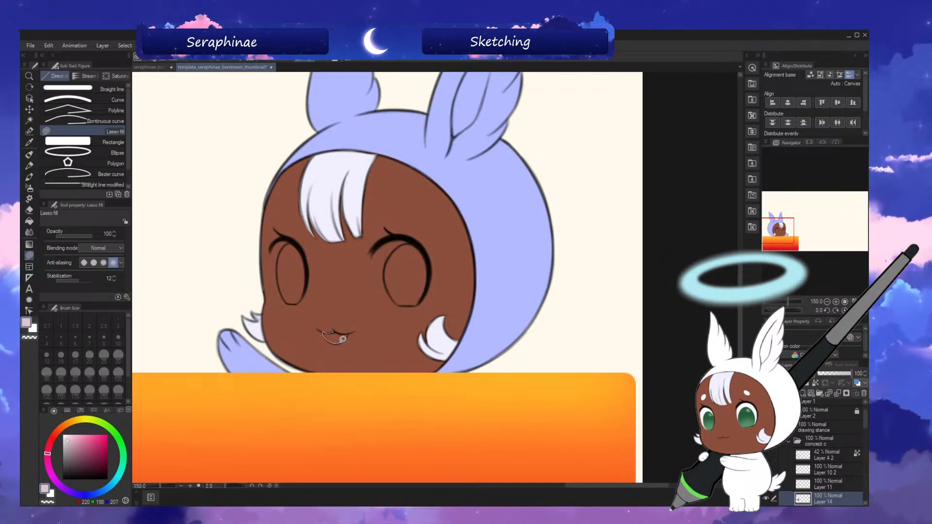
pyautogui.moveTo(346, 331); pyautogui.dragTo(325, 331)
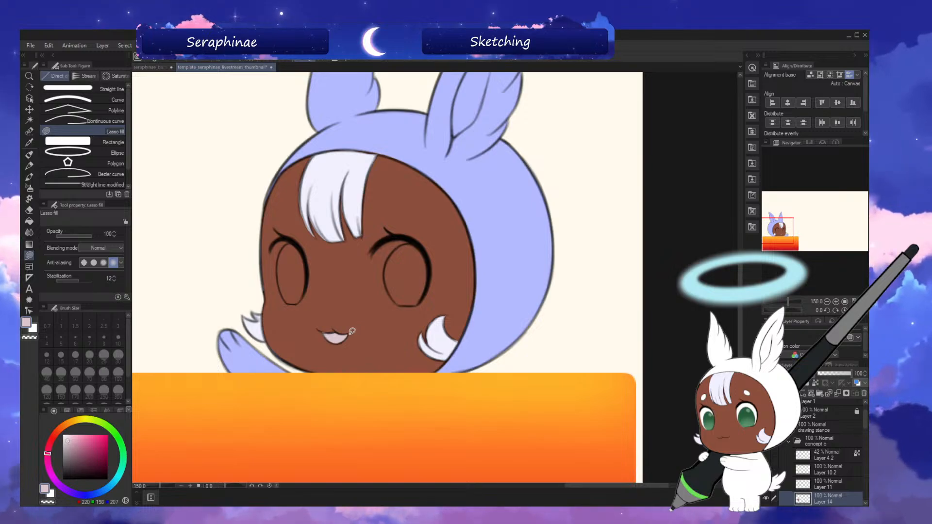
# - Sample the dark green from the coloured bunny's eye in the bunny channel document and lasso-fill both thumbnail irises on a new layer
pyautogui.click(160, 67)
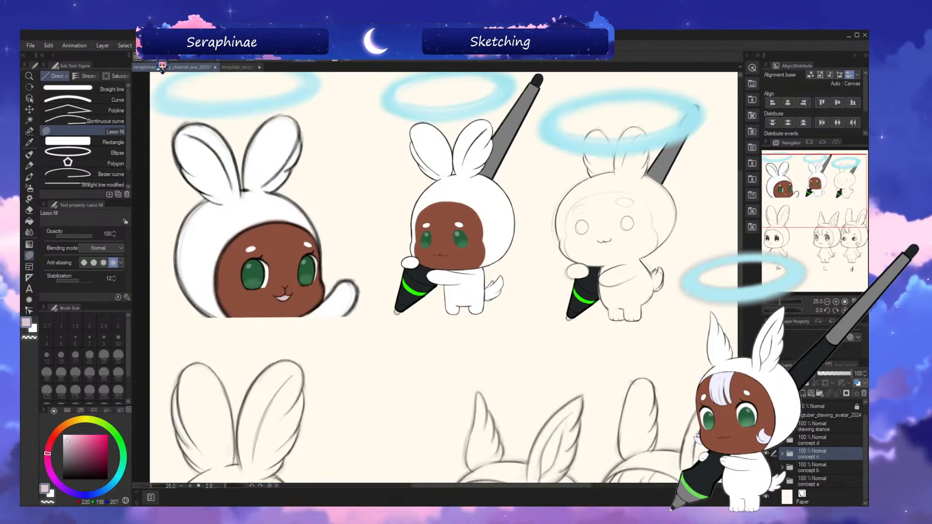
pyautogui.click(246, 67)
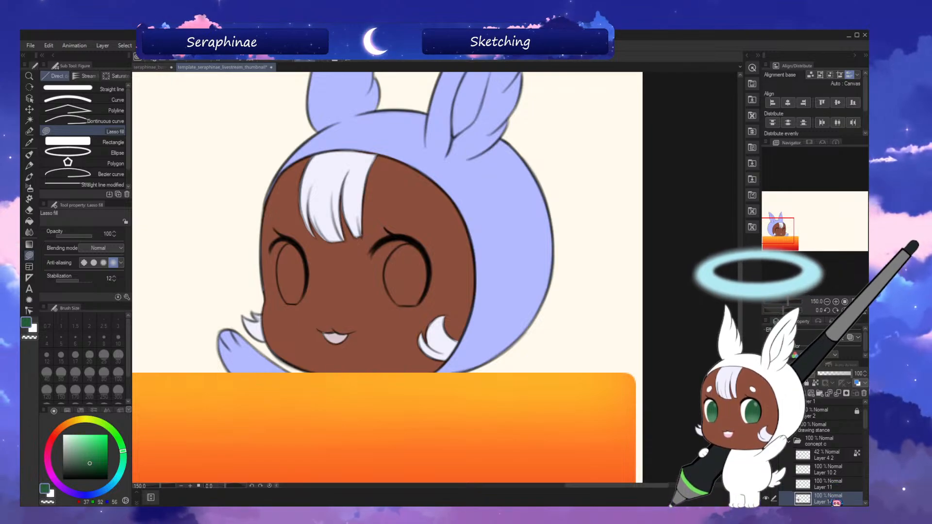
pyautogui.hotkey('ctrl', 'shift', 'n')
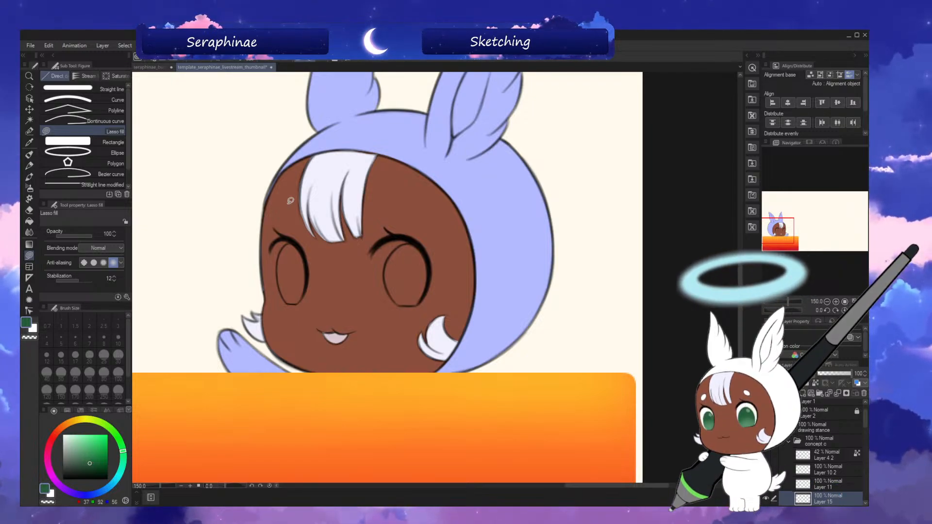
pyautogui.moveTo(285, 244)
pyautogui.mouseDown()
pyautogui.moveTo(281, 287)
pyautogui.moveTo(294, 301)
pyautogui.moveTo(305, 293)
pyautogui.moveTo(309, 242)
pyautogui.mouseUp()
pyautogui.moveTo(413, 245)
pyautogui.mouseDown()
pyautogui.moveTo(390, 289)
pyautogui.moveTo(402, 303)
pyautogui.mouseUp()
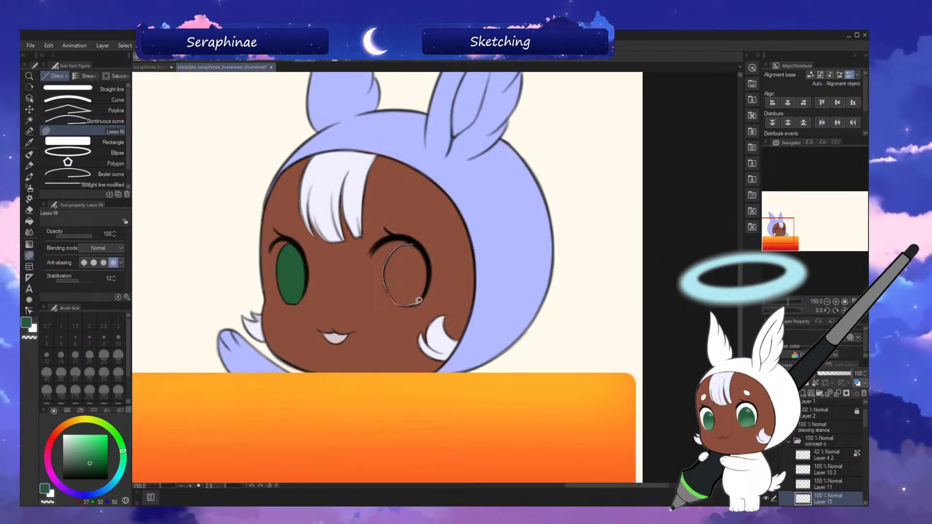
pyautogui.moveTo(422, 242); pyautogui.dragTo(421, 244)
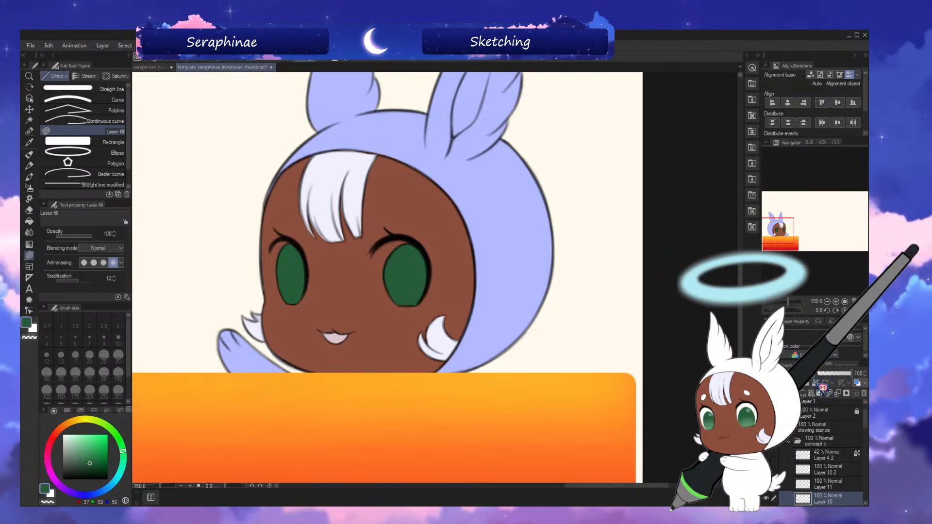
# - Recolour the lavender hood, ears and paw on Layer 13 to white, keeping the layer's transparent pixels locked
pyautogui.moveTo(867, 430); pyautogui.dragTo(866, 436)
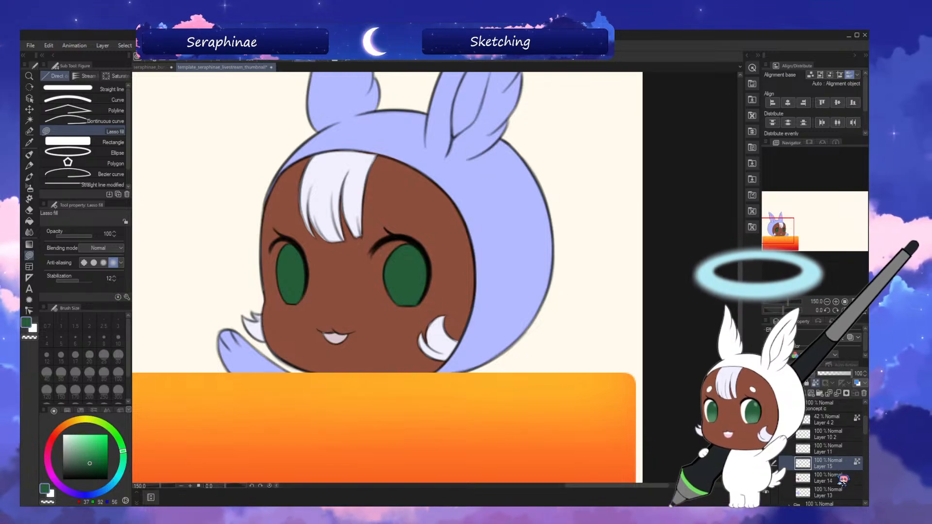
pyautogui.click(835, 493)
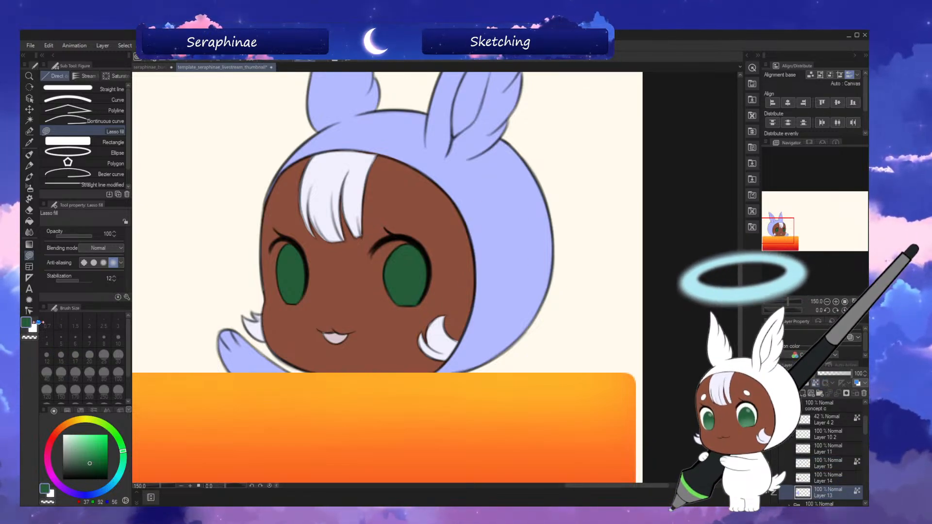
pyautogui.click(38, 323)
pyautogui.hotkey('ctrl', '0')
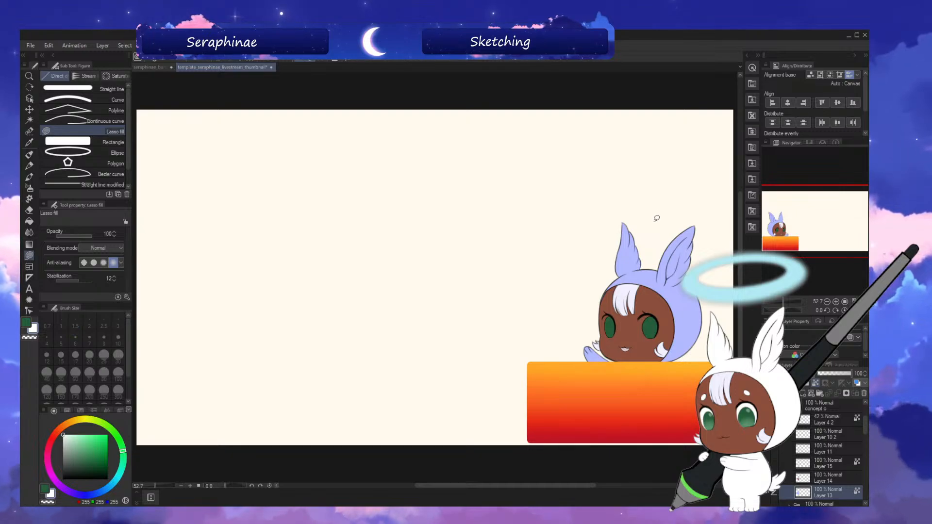
pyautogui.moveTo(668, 212)
pyautogui.mouseDown()
pyautogui.moveTo(665, 410)
pyautogui.moveTo(694, 223)
pyautogui.mouseUp()
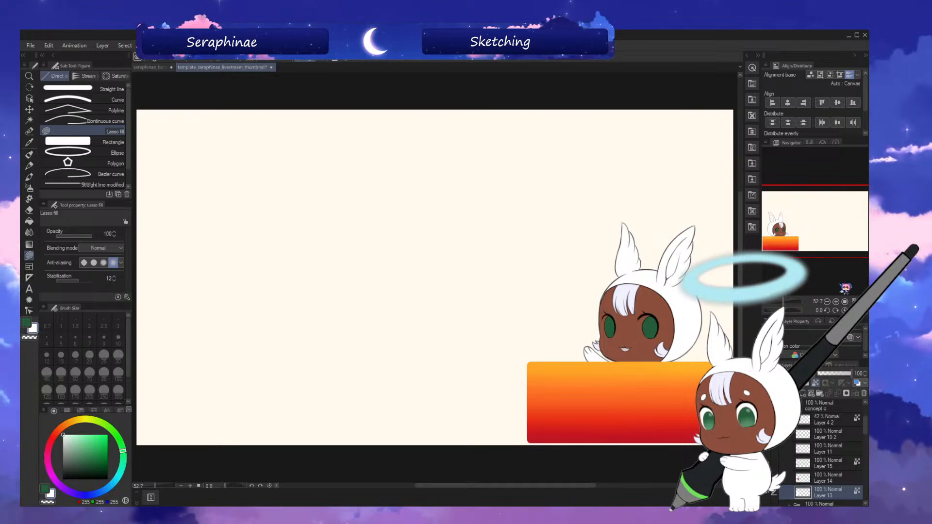
# - On Layer 14, paint the white of the larger eye beside its green iris with the waterpen [version 2] brush at size 12
pyautogui.moveTo(791, 301); pyautogui.dragTo(785, 301)
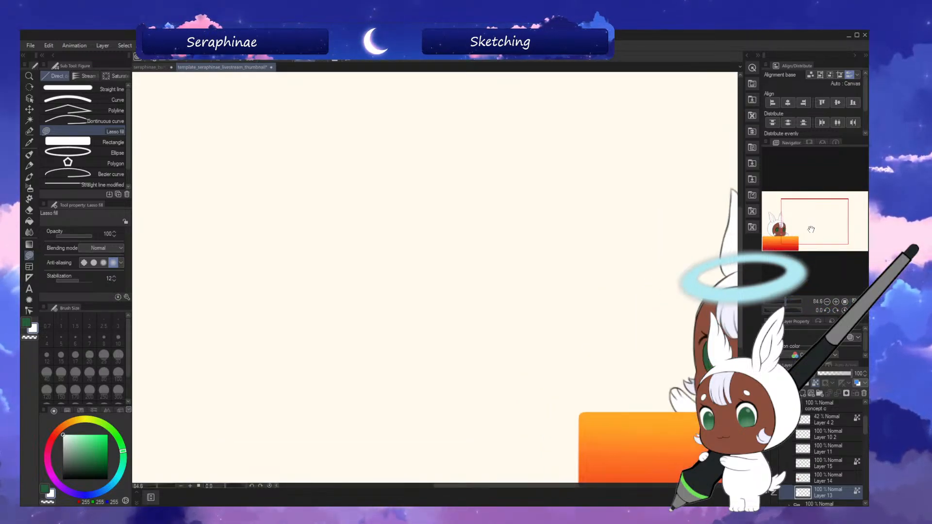
pyautogui.moveTo(784, 232); pyautogui.dragTo(779, 238)
pyautogui.moveTo(785, 301); pyautogui.dragTo(794, 304)
pyautogui.click(844, 310)
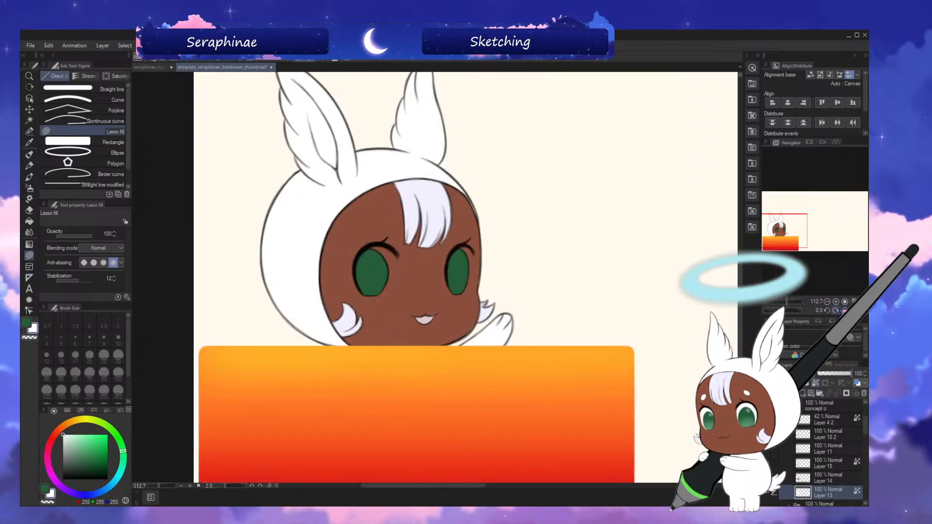
pyautogui.moveTo(791, 231); pyautogui.dragTo(790, 225)
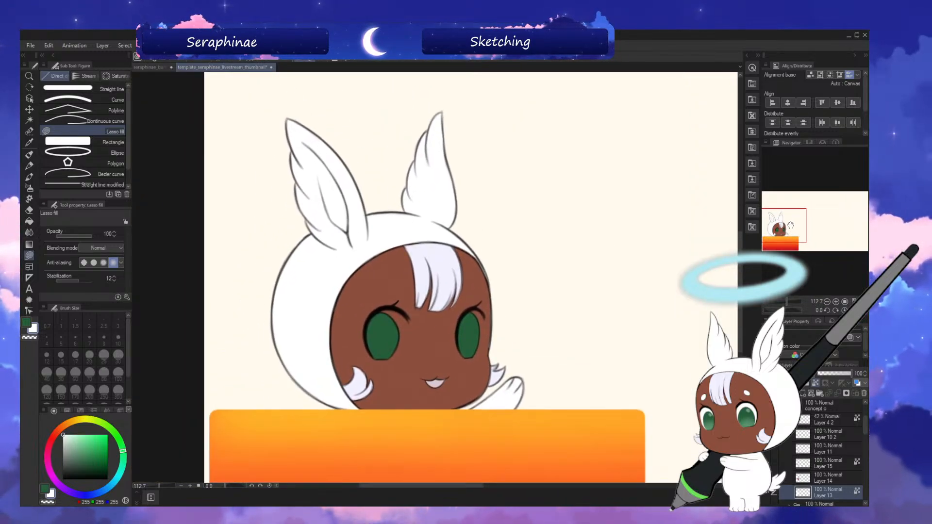
pyautogui.click(837, 483)
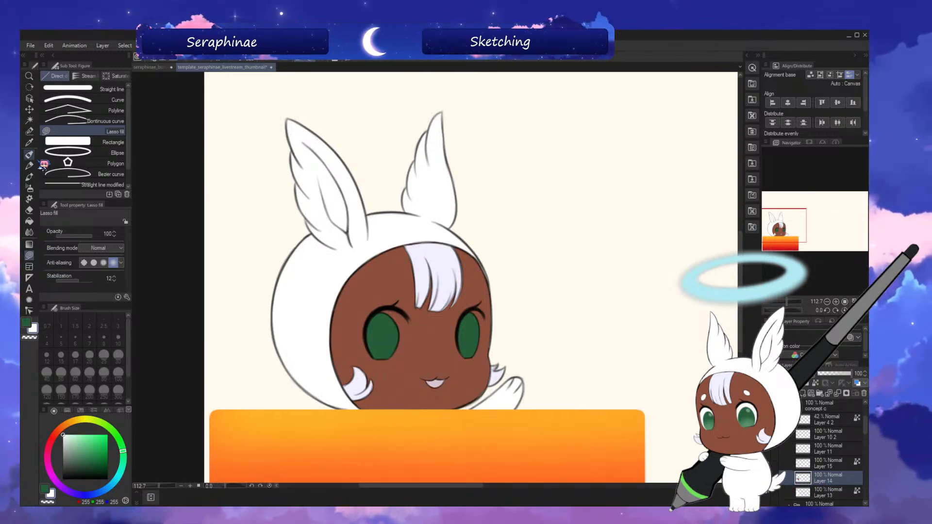
pyautogui.click(29, 177)
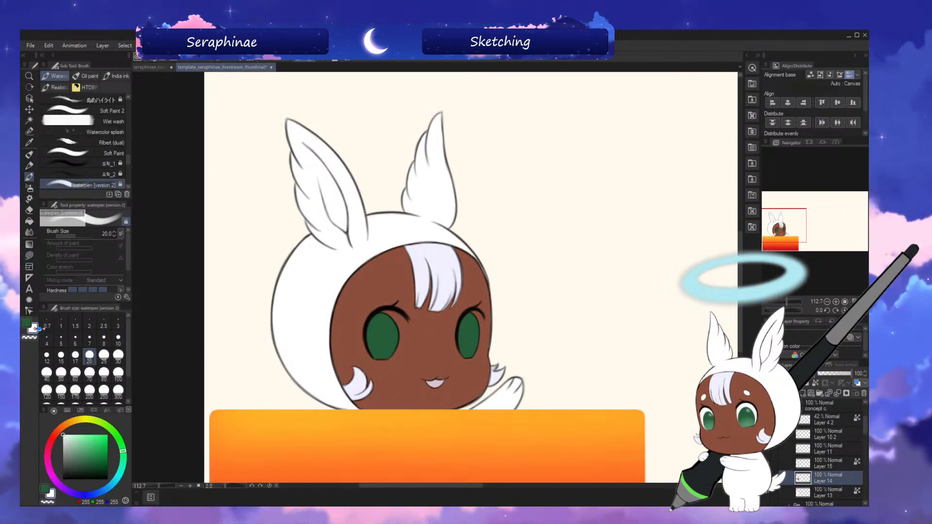
pyautogui.scroll(3, 438, 432)
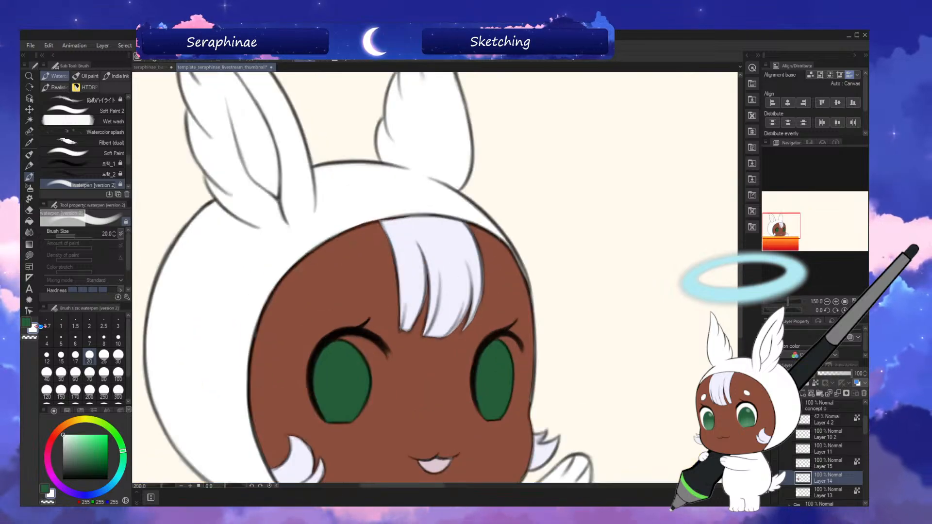
pyautogui.press('h')
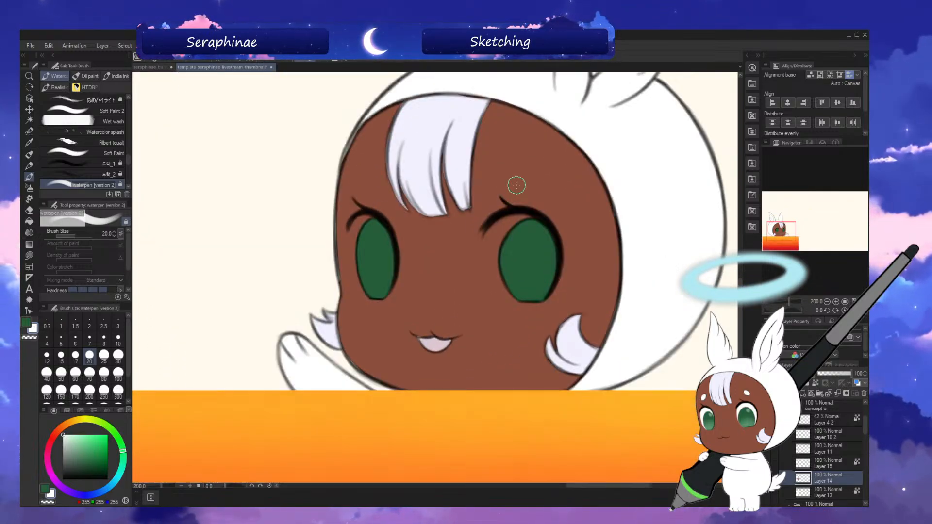
pyautogui.press('[')
pyautogui.press('[')
pyautogui.press('[')
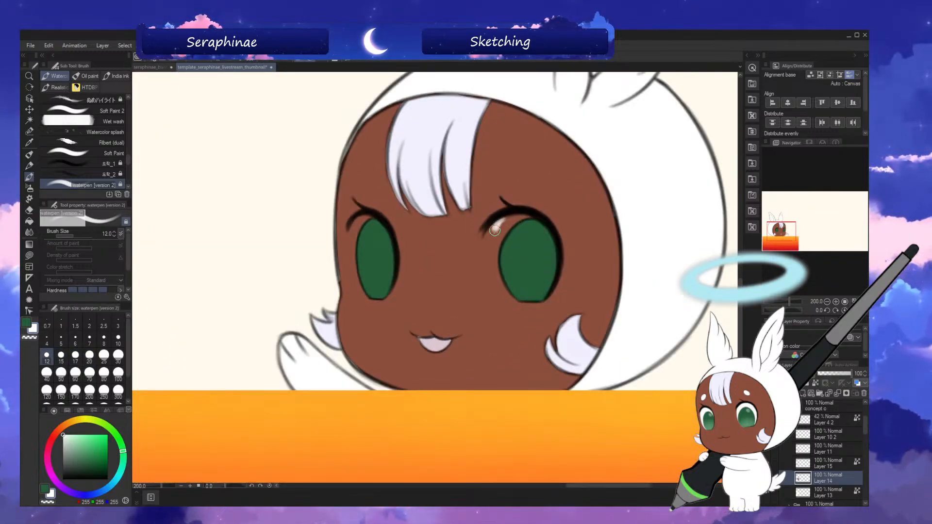
pyautogui.moveTo(495, 230); pyautogui.dragTo(512, 297)
pyautogui.hotkey('ctrl', 'z')
pyautogui.moveTo(505, 214)
pyautogui.mouseDown()
pyautogui.moveTo(489, 247)
pyautogui.moveTo(522, 301)
pyautogui.moveTo(520, 217)
pyautogui.moveTo(487, 257)
pyautogui.mouseUp()
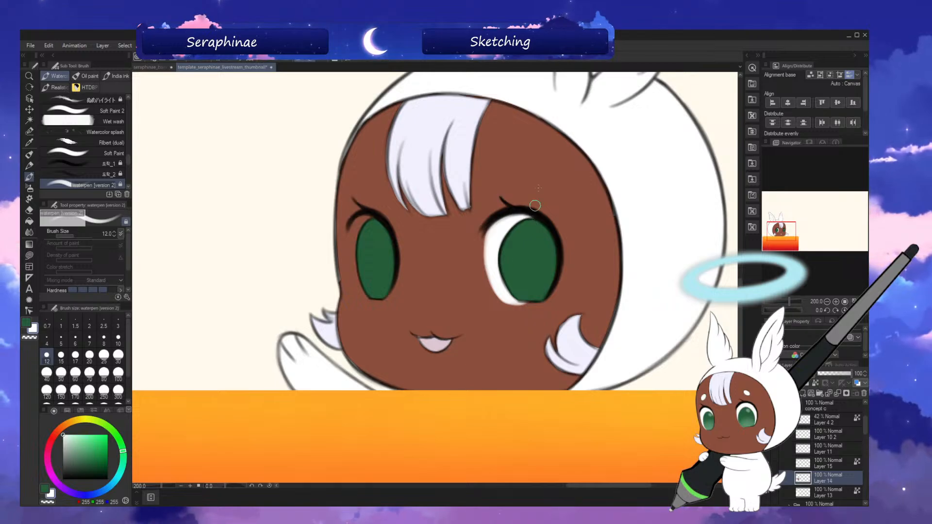
# - Sample the brown skin colour and trim the lower edge of the larger eye's white to a flat line
pyautogui.keyDown('alt'); pyautogui.click(530, 329); pyautogui.keyUp('alt')
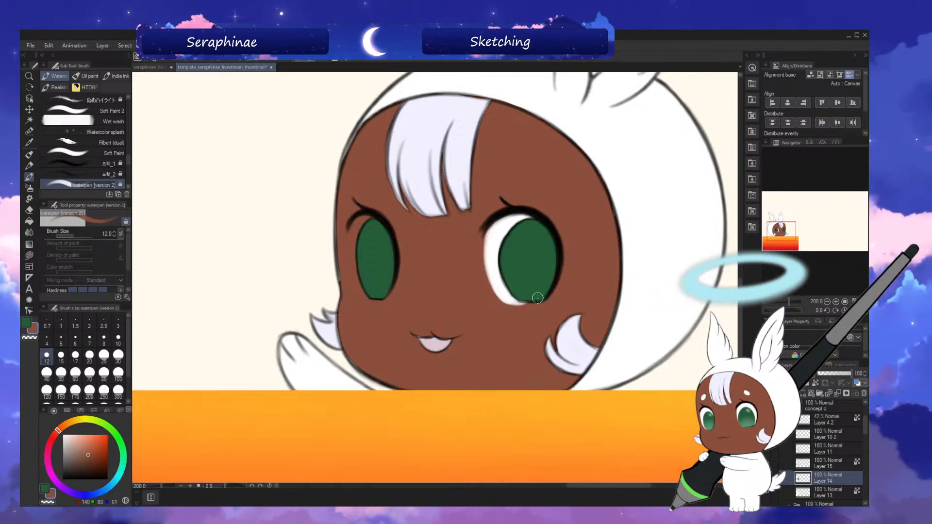
pyautogui.keyDown('alt'); pyautogui.click(305, 364); pyautogui.keyUp('alt')
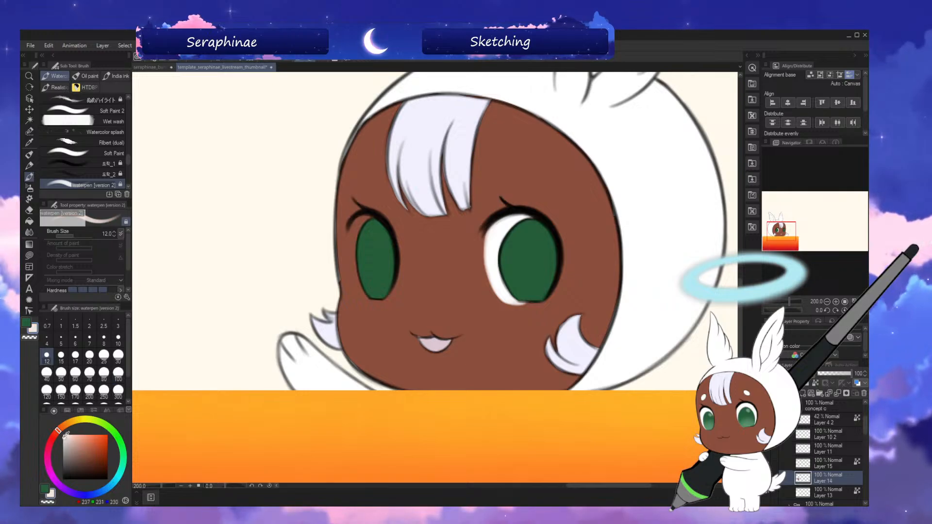
pyautogui.click(26, 323)
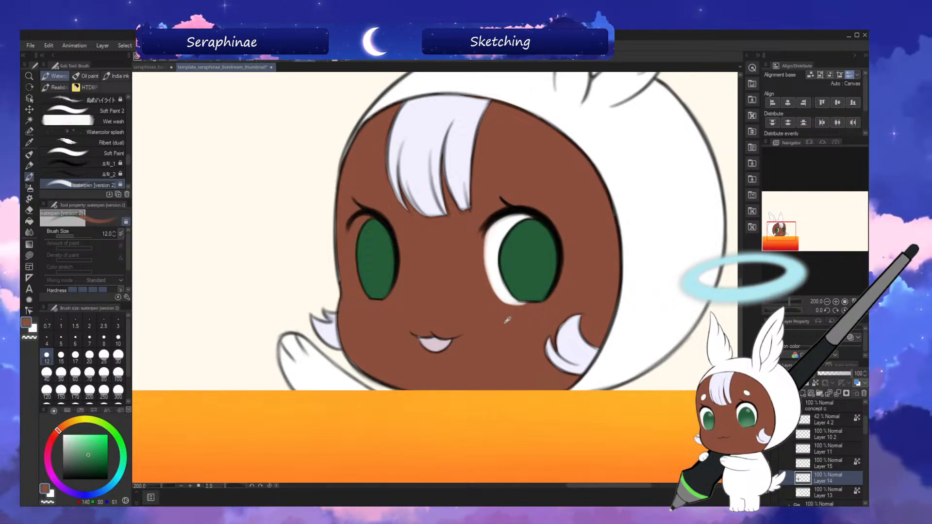
pyautogui.keyDown('alt'); pyautogui.click(533, 306); pyautogui.keyUp('alt')
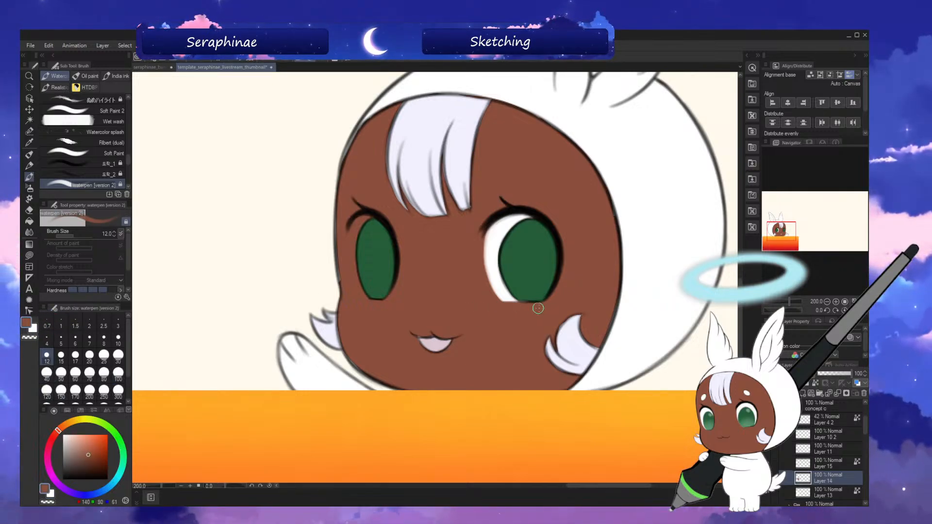
# - Paint the white of the smaller far eye along its iris with the waterpen brush at size 8
pyautogui.click(34, 329)
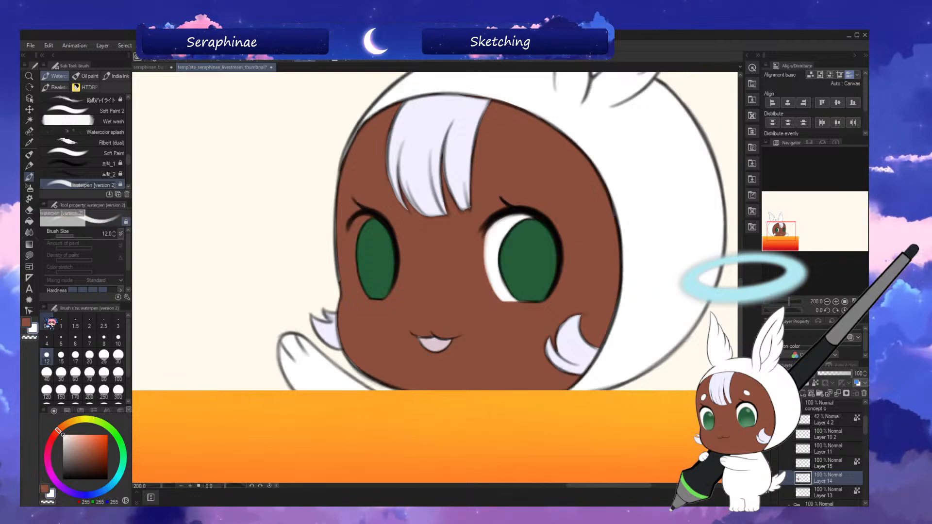
pyautogui.press('h')
pyautogui.press('[')
pyautogui.press('[')
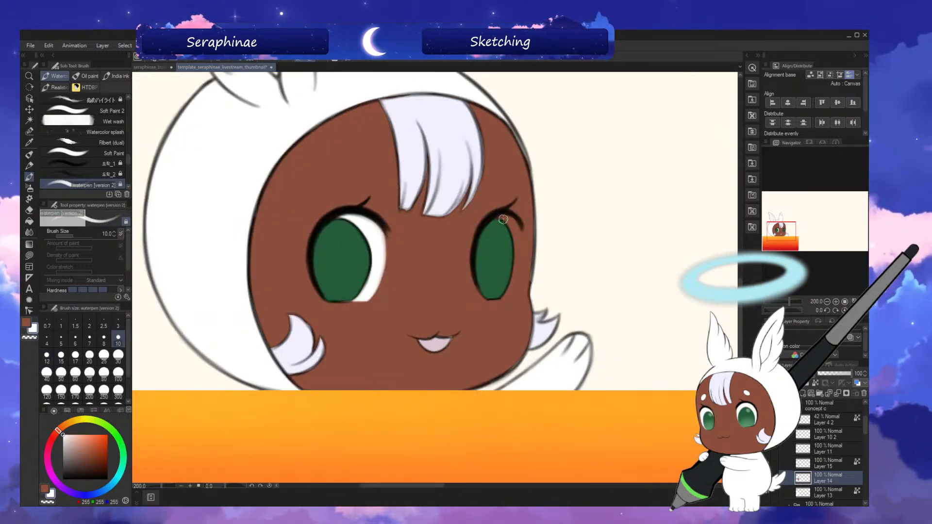
pyautogui.moveTo(512, 218)
pyautogui.mouseDown()
pyautogui.moveTo(511, 263)
pyautogui.moveTo(515, 220)
pyautogui.moveTo(516, 242)
pyautogui.moveTo(496, 297)
pyautogui.moveTo(512, 262)
pyautogui.moveTo(509, 220)
pyautogui.moveTo(482, 238)
pyautogui.moveTo(515, 247)
pyautogui.mouseUp()
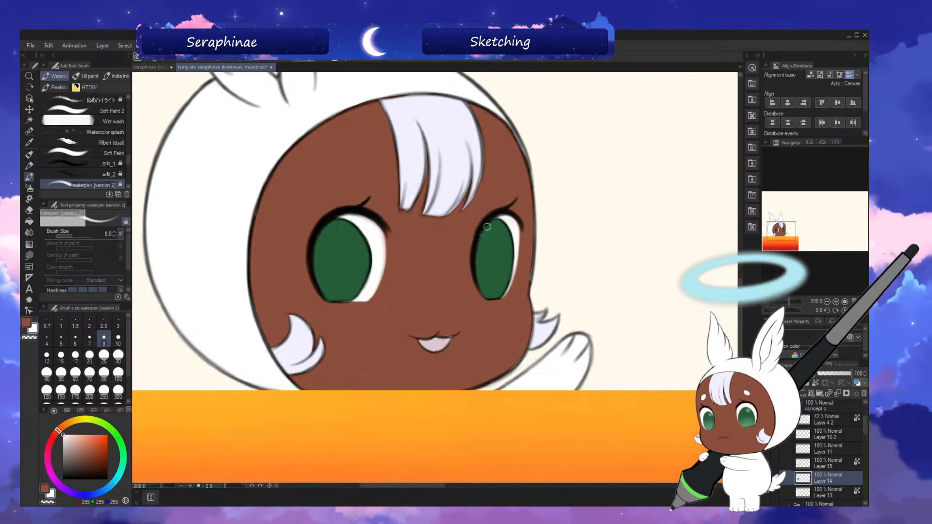
pyautogui.press('h')
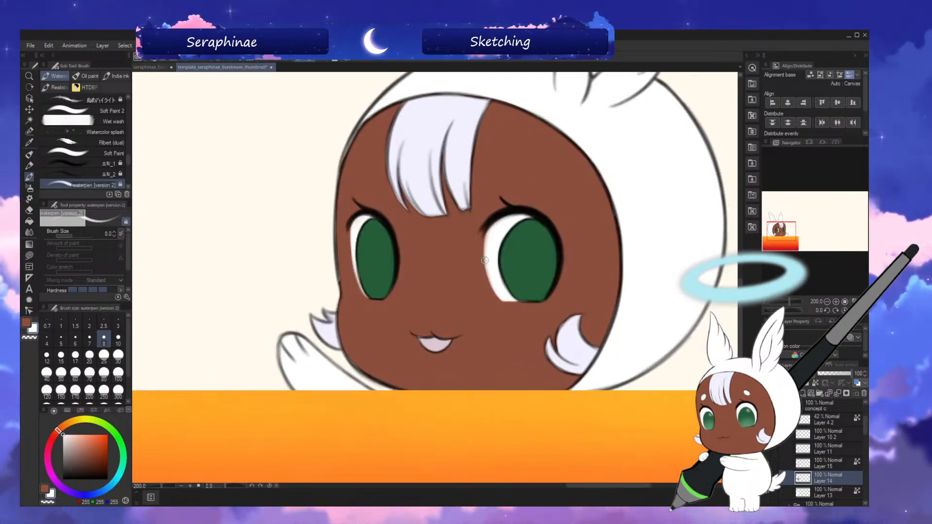
# - Consult the coloured bunny in the bunny channel document, check thumbnail Layers 14 and 15 by toggling their visibility, and make Layer 15 active
pyautogui.click(160, 68)
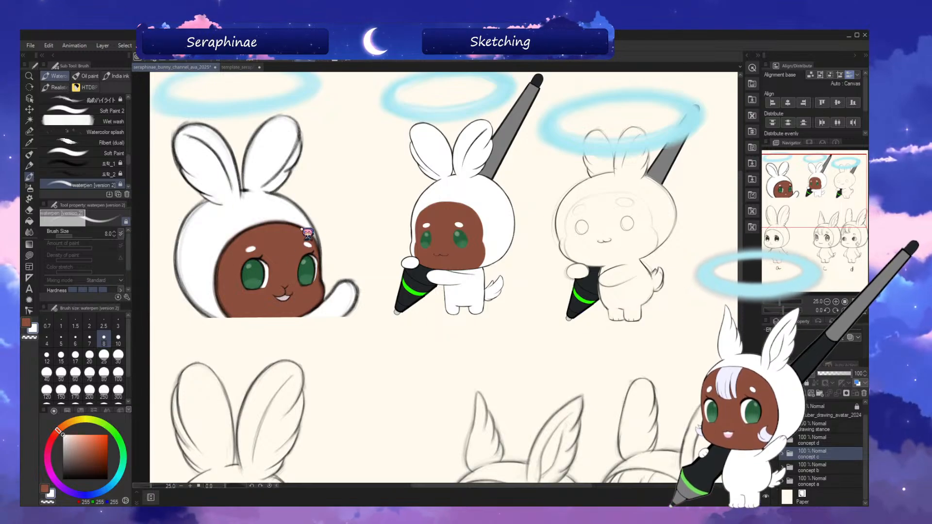
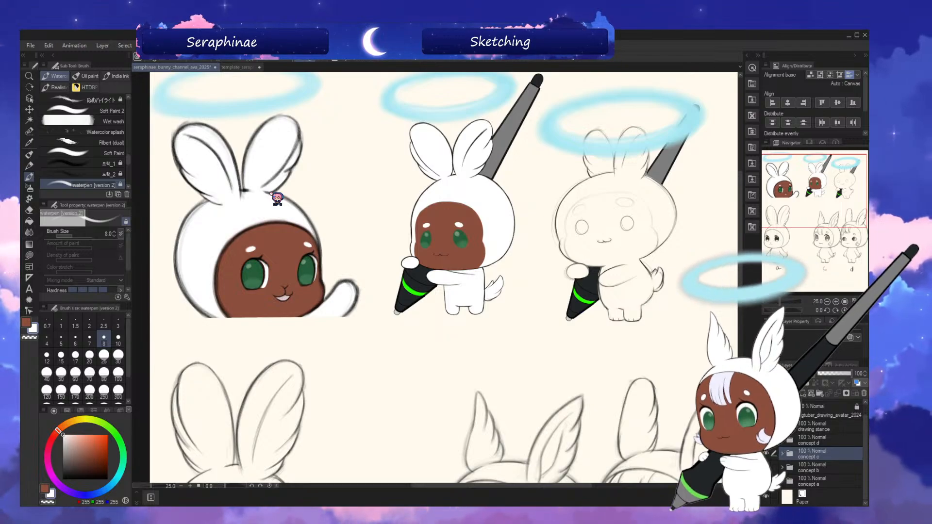
pyautogui.click(242, 68)
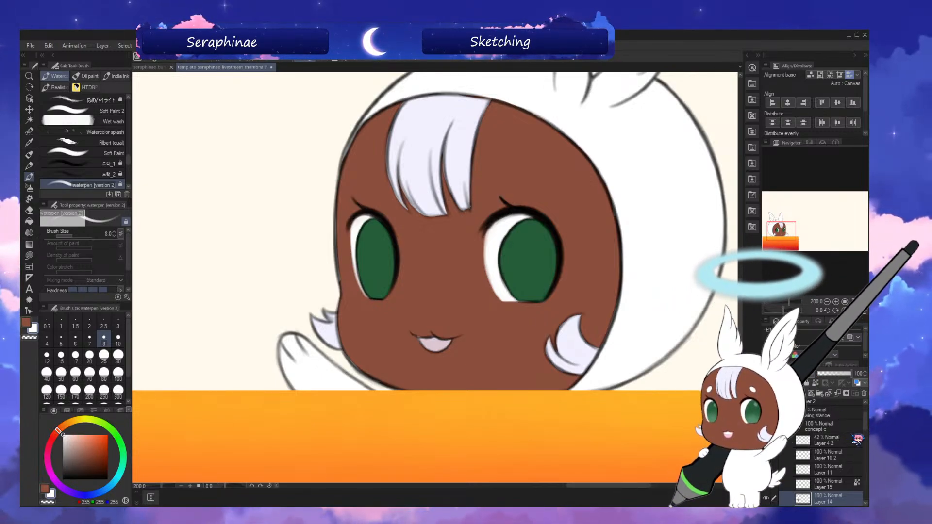
pyautogui.scroll(-1, 868, 432)
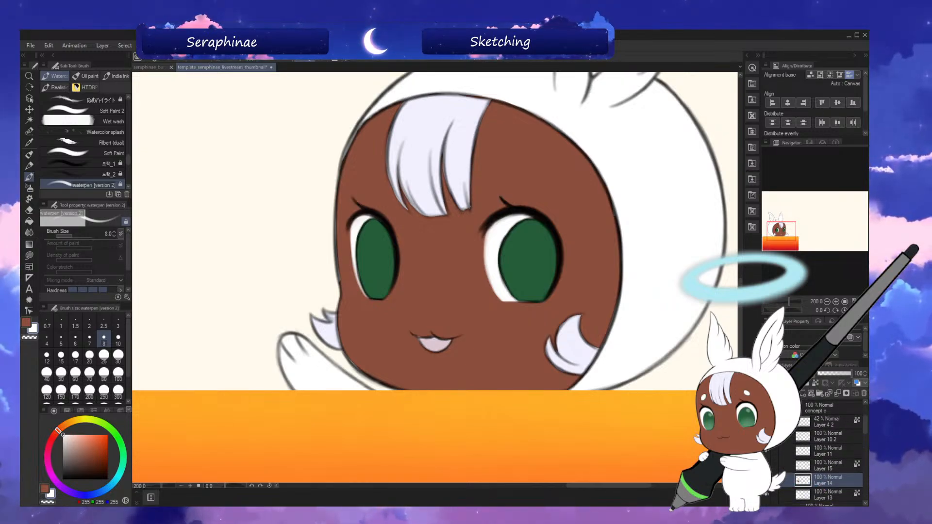
pyautogui.click(767, 480)
pyautogui.click(767, 480)
pyautogui.click(828, 467)
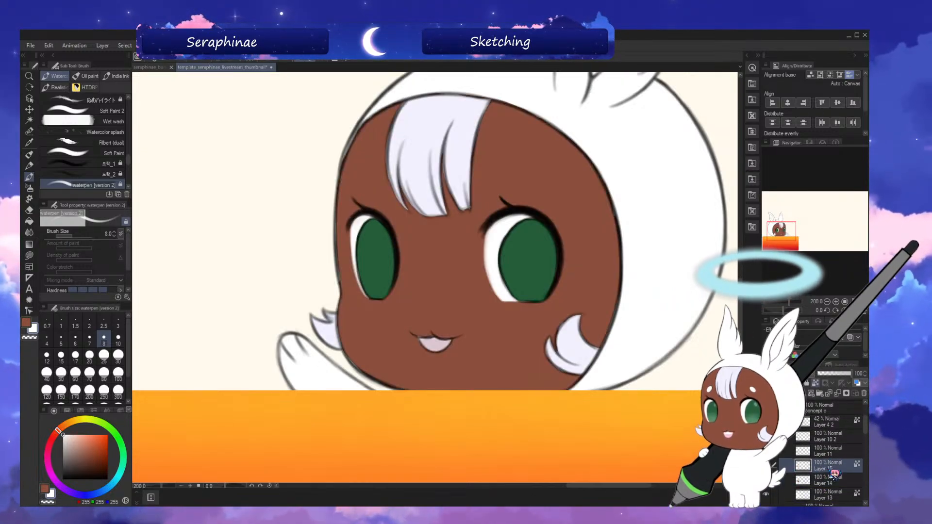
pyautogui.click(769, 467)
pyautogui.click(768, 467)
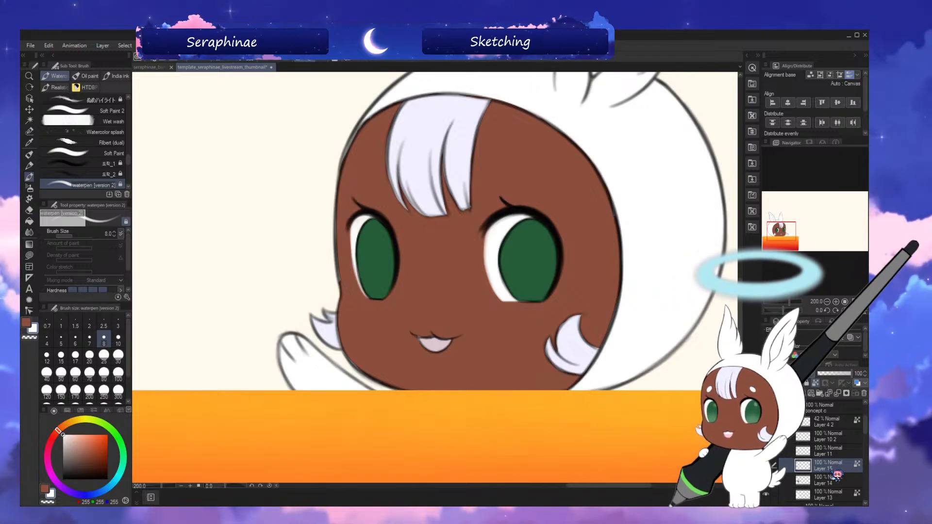
# - Sample the pale green highlight from the reference bunny's eye and paint a small oval highlight in each iris on Layer 15 at brush size 12
pyautogui.press('h')
pyautogui.keyDown('alt'); pyautogui.click(345, 254); pyautogui.keyUp('alt')
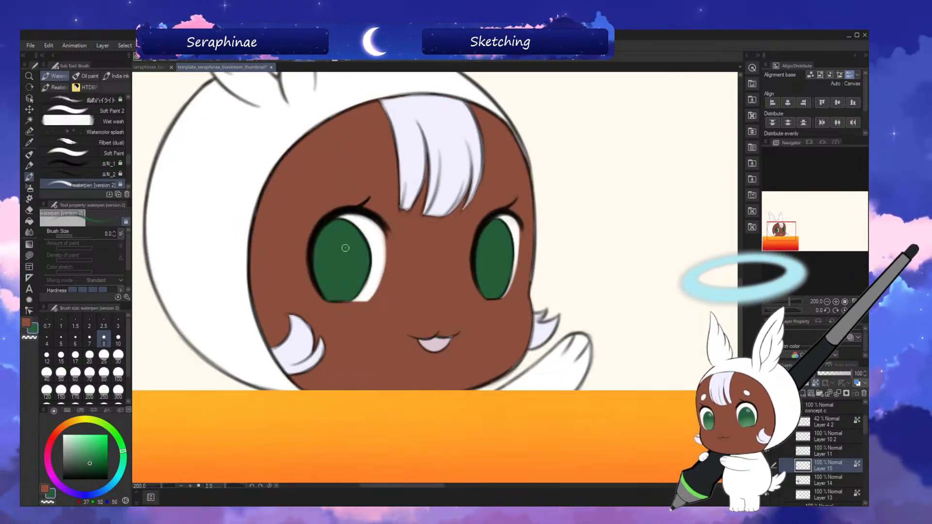
pyautogui.click(63, 436)
pyautogui.click(26, 322)
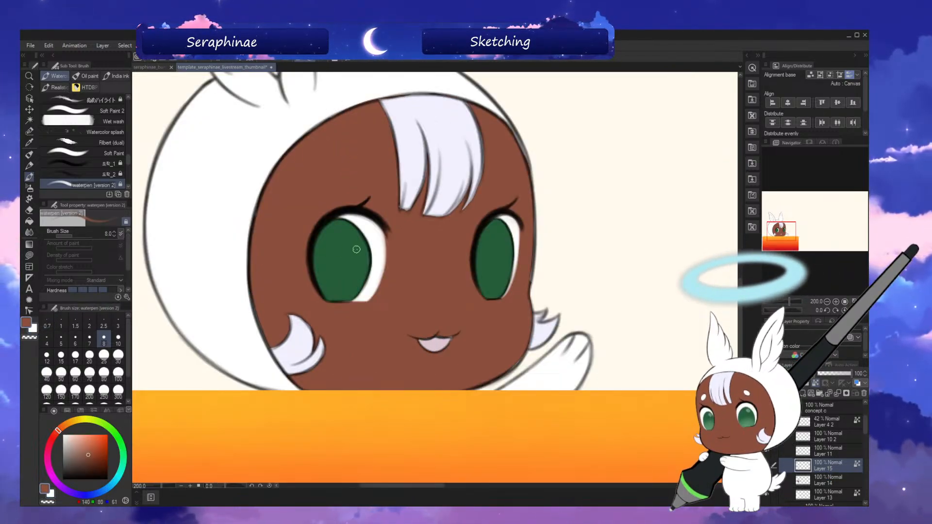
pyautogui.keyDown('alt'); pyautogui.click(354, 248); pyautogui.keyUp('alt')
pyautogui.click(171, 67)
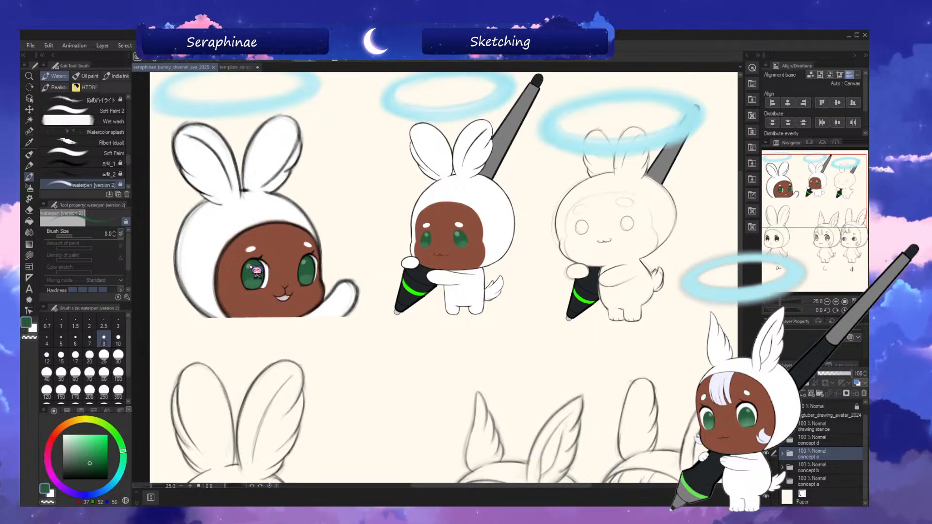
pyautogui.click(241, 68)
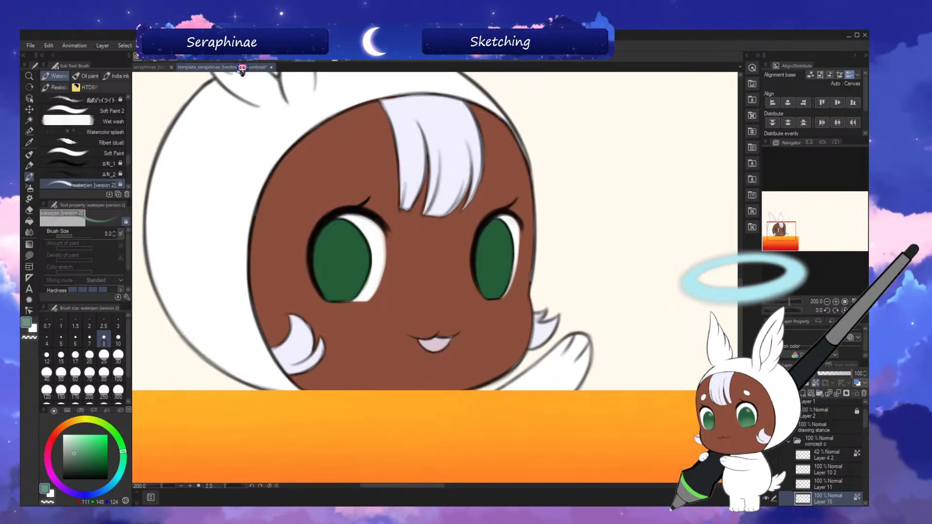
pyautogui.press(']')
pyautogui.press(']')
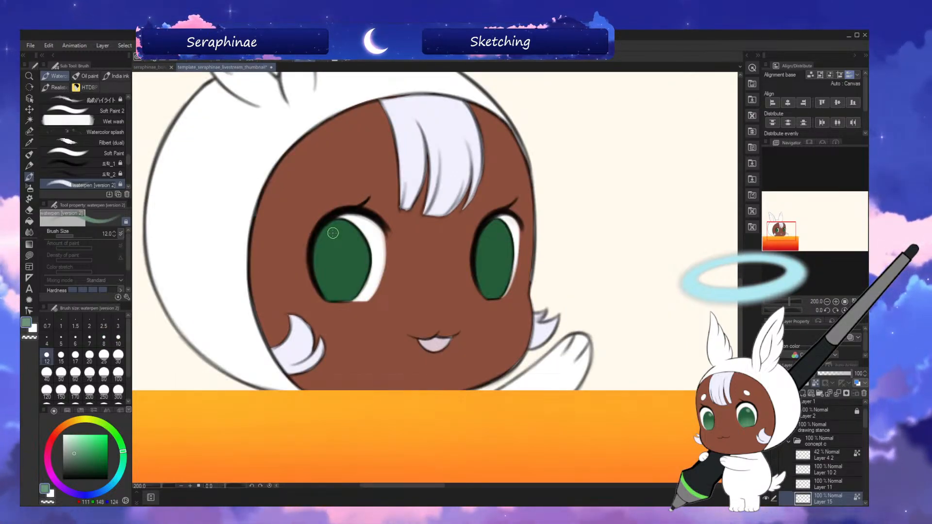
pyautogui.click(158, 67)
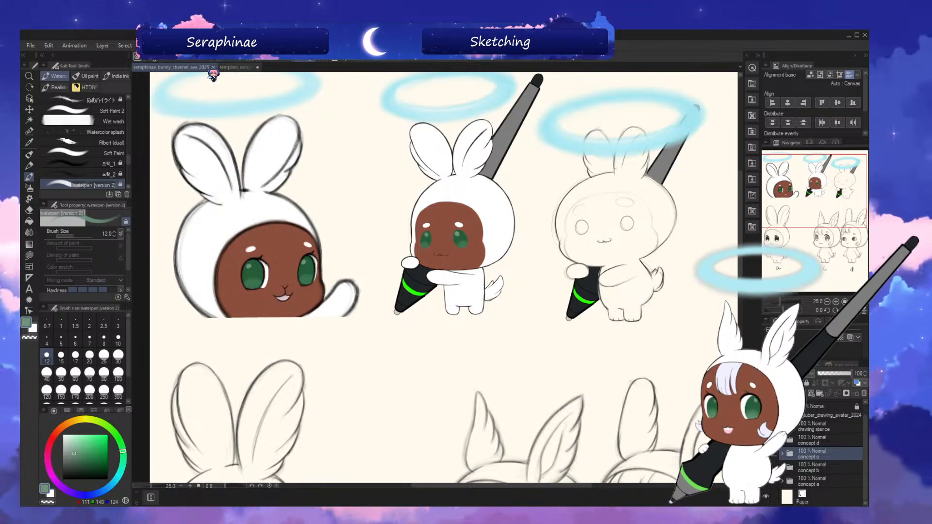
pyautogui.click(240, 68)
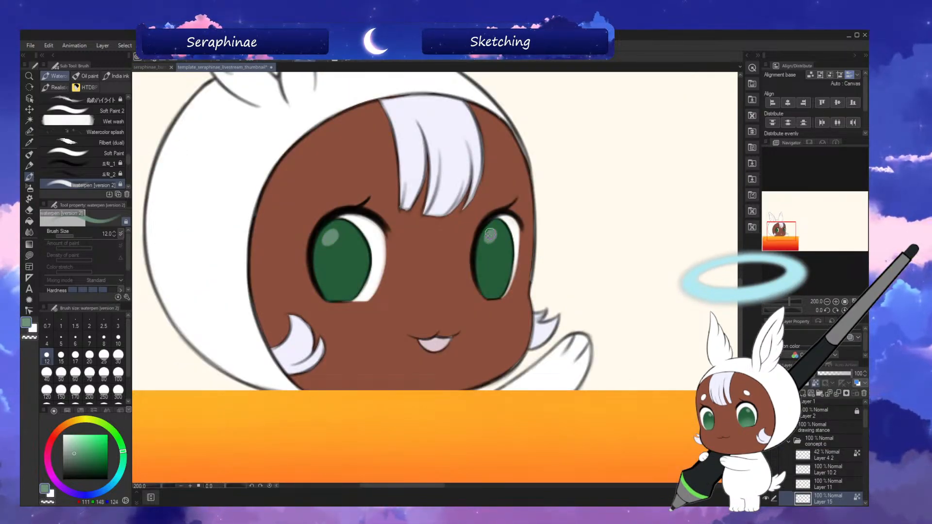
# - Sample the mid green from the reference bunny's iris and paint a soft lighter area along the lower edge of both irises at brush size 25
pyautogui.click(159, 68)
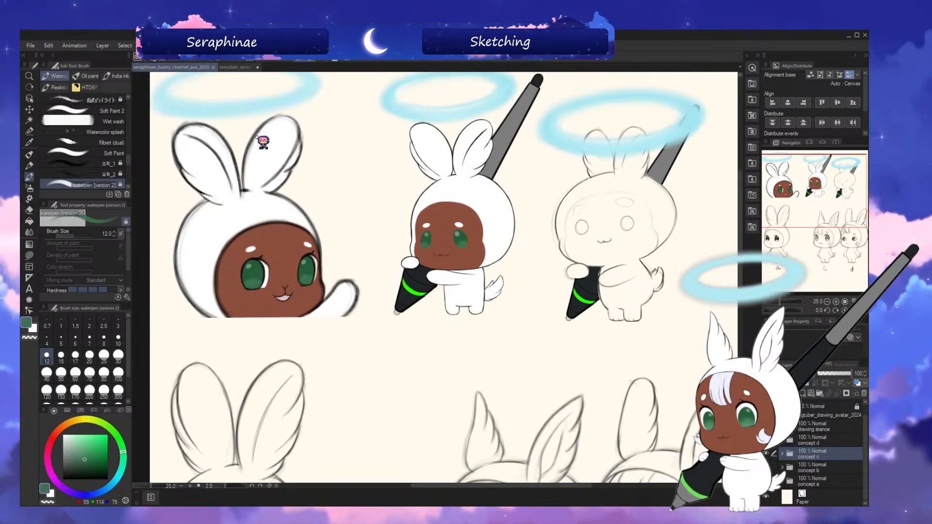
pyautogui.click(242, 67)
pyautogui.press(']')
pyautogui.press(']')
pyautogui.press(']')
pyautogui.press(']')
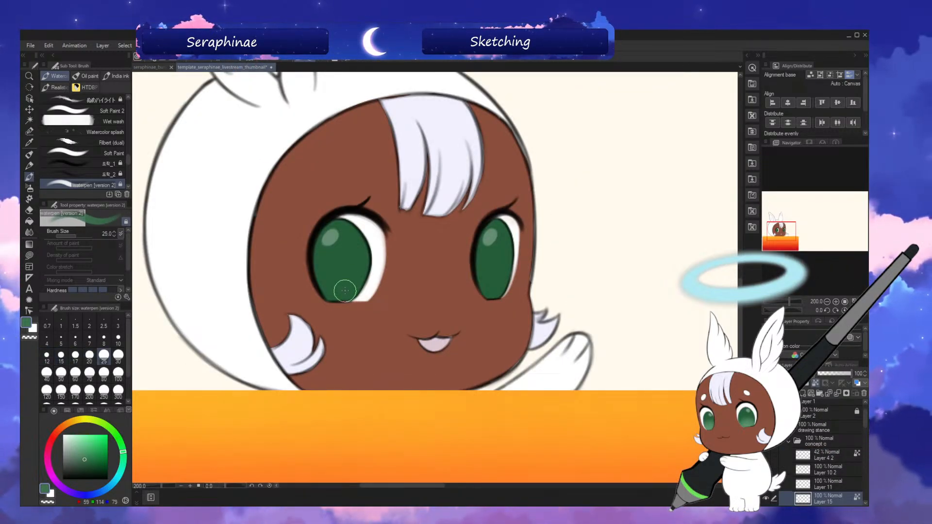
pyautogui.moveTo(330, 288)
pyautogui.mouseDown()
pyautogui.moveTo(345, 286)
pyautogui.moveTo(351, 296)
pyautogui.mouseUp()
pyautogui.moveTo(502, 291); pyautogui.dragTo(481, 300)
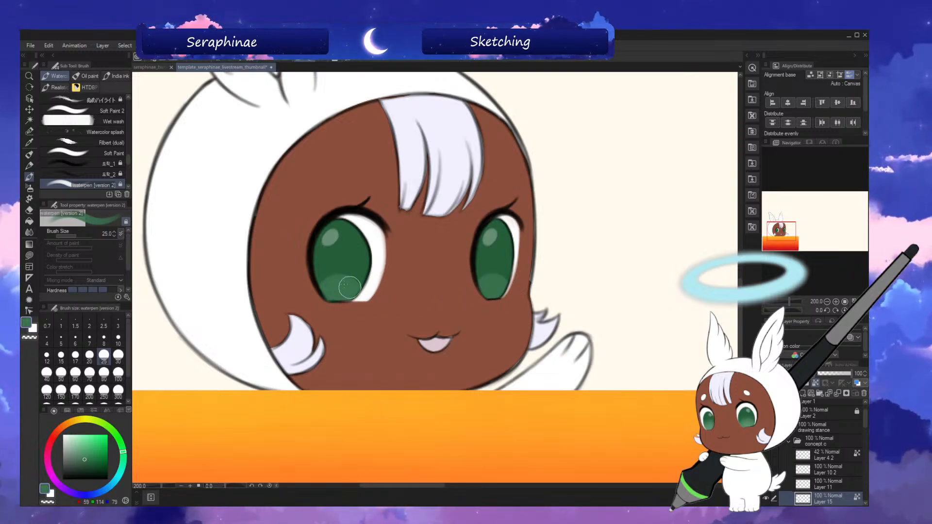
# - Compare the whole character with the coloured bunny reference and add a new layer directly above Layer 11 in the thumbnail
pyautogui.hotkey('ctrl', '0')
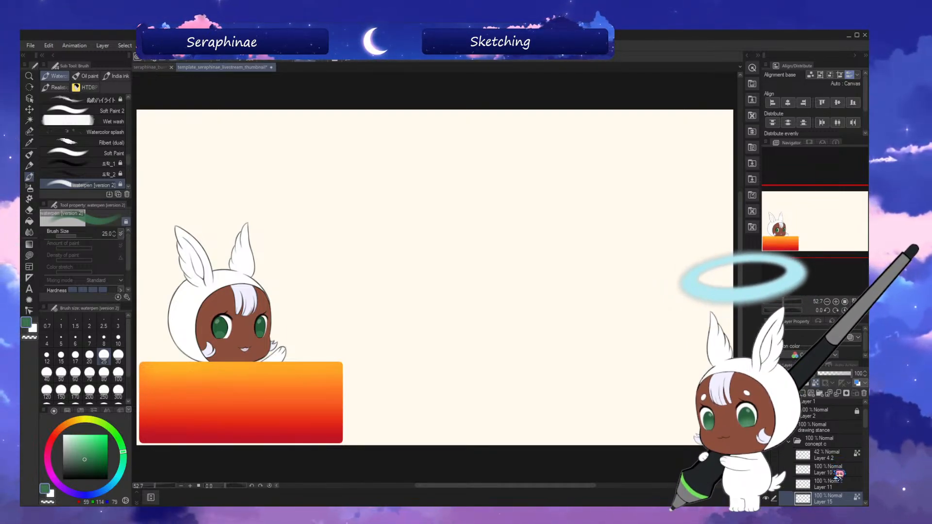
pyautogui.click(164, 66)
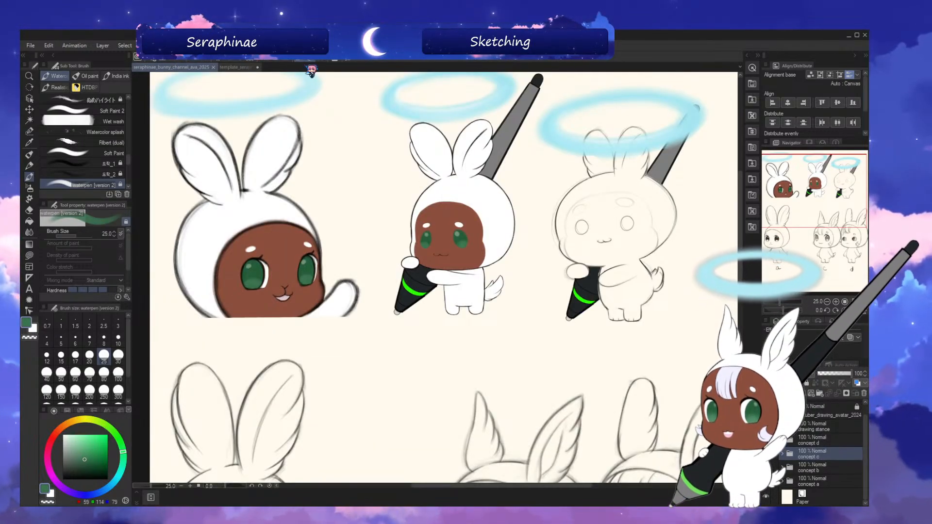
pyautogui.click(235, 66)
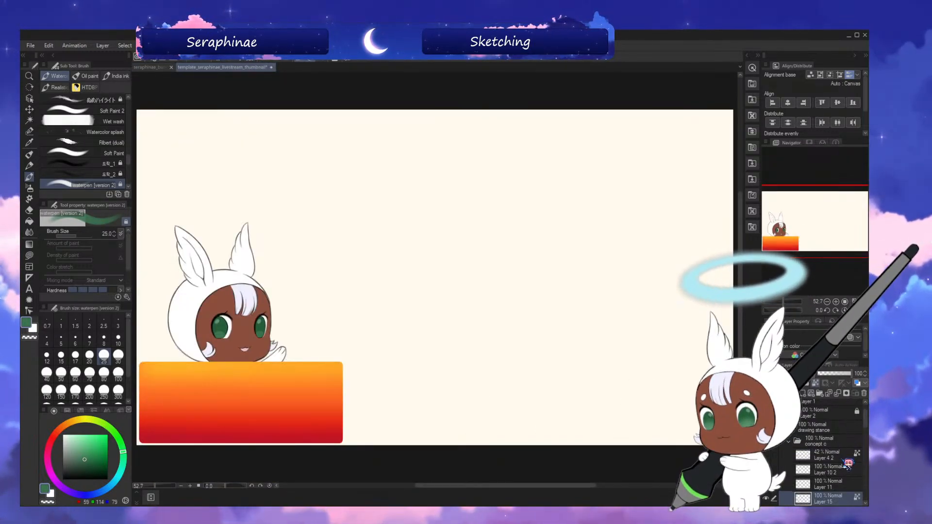
pyautogui.moveTo(865, 418); pyautogui.dragTo(865, 420)
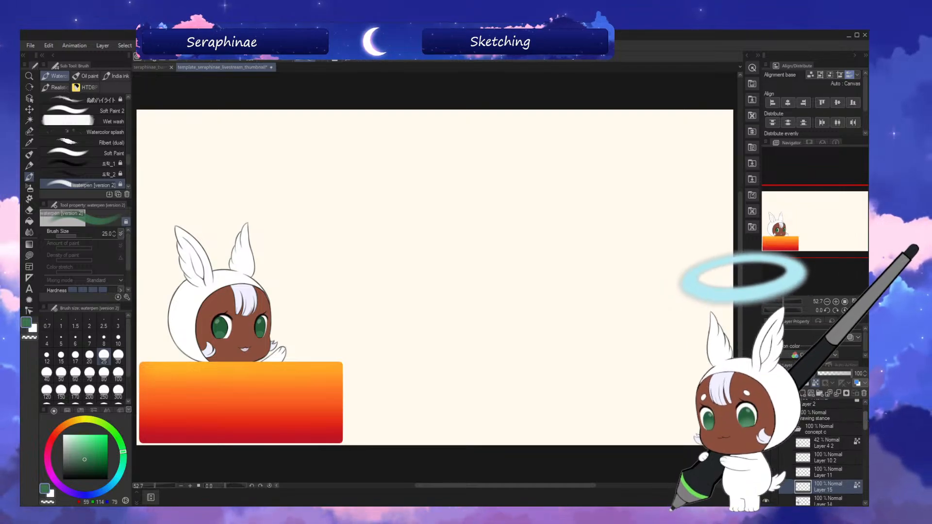
pyautogui.scroll(-1, 839, 462)
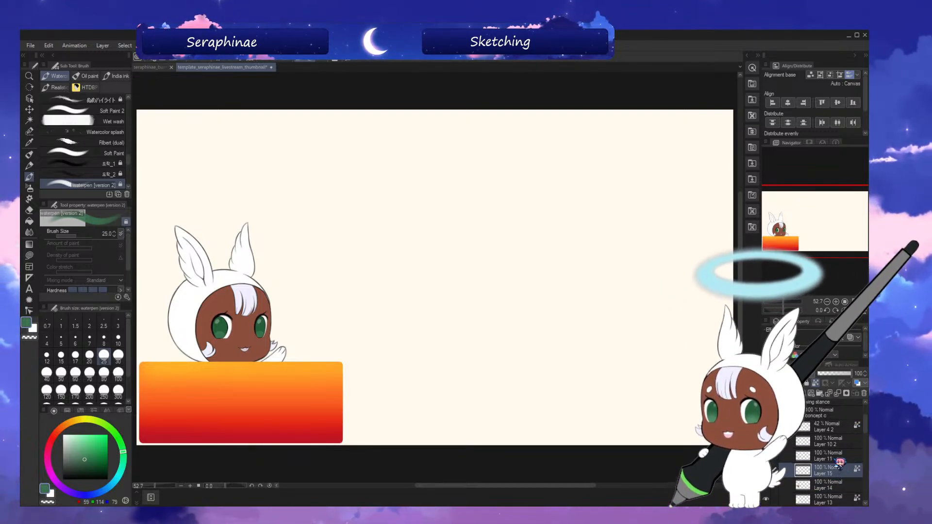
pyautogui.click(837, 460)
pyautogui.hotkey('ctrl', 'shift', 'n')
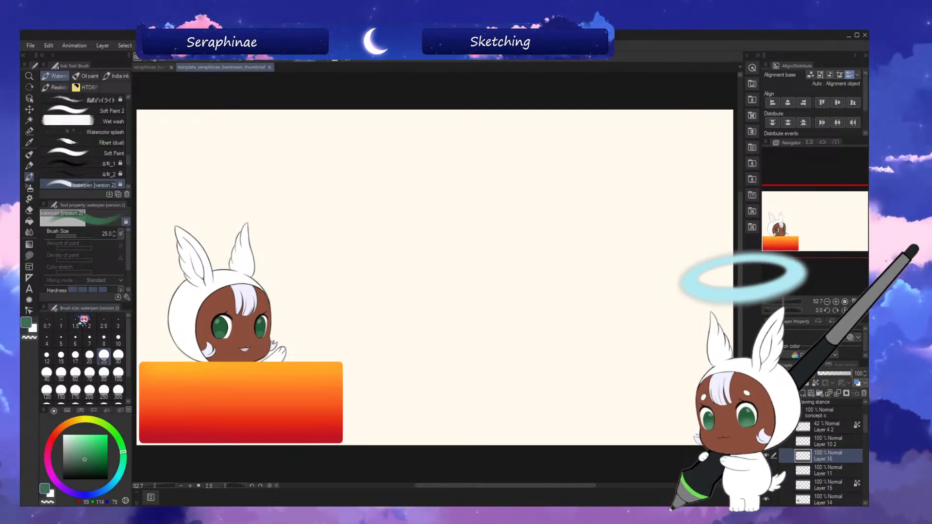
# - Sample the reference halo's light blue and draw a wide flat outline ellipse above the ears with the Ellipse tool at brush size 30
pyautogui.hotkey('ctrl', 'Tab')
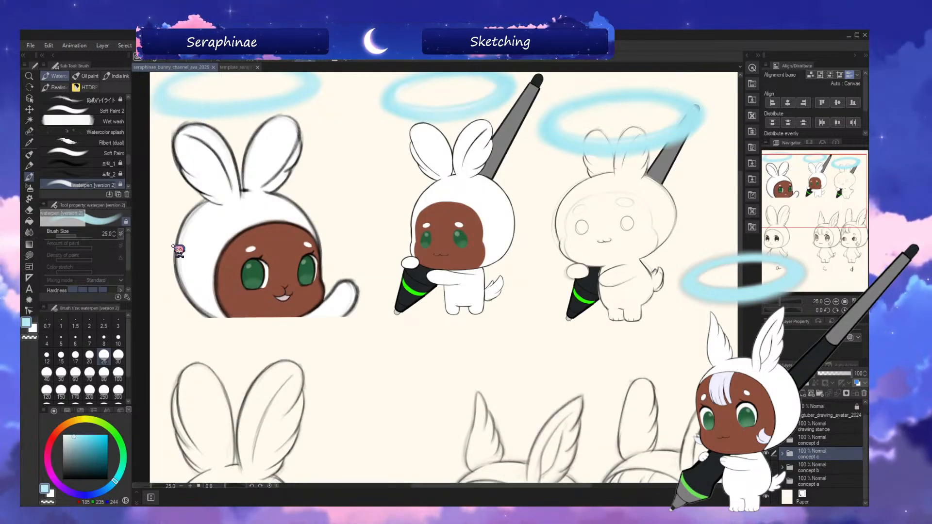
pyautogui.hotkey('ctrl', 'Tab')
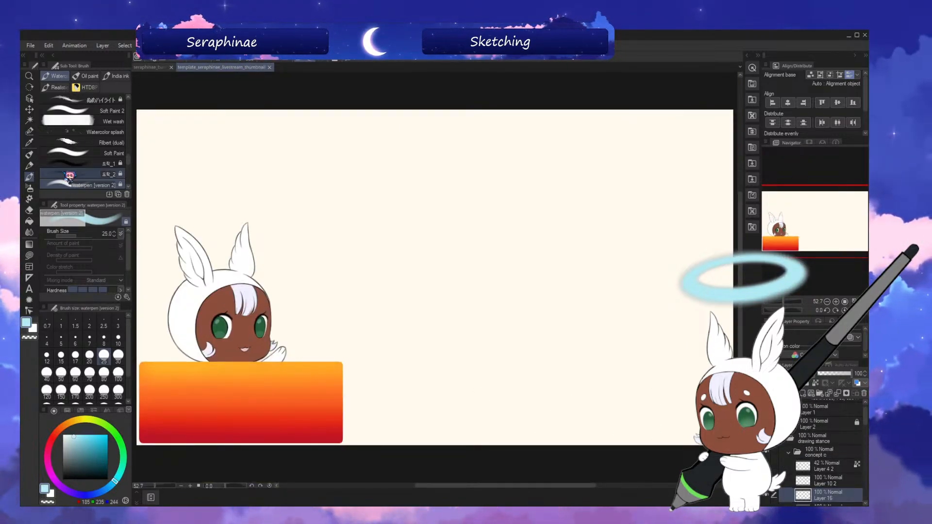
pyautogui.click(30, 256)
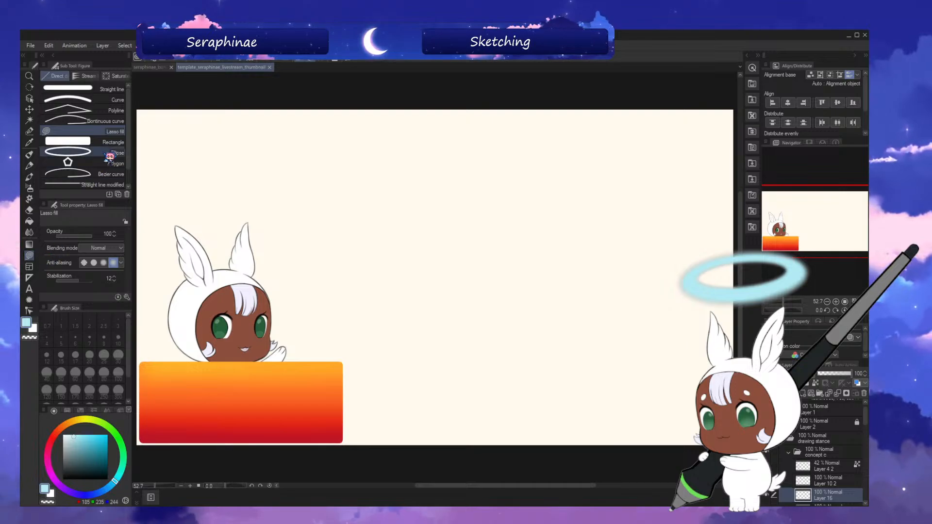
pyautogui.click(68, 152)
pyautogui.moveTo(565, 486); pyautogui.dragTo(548, 486)
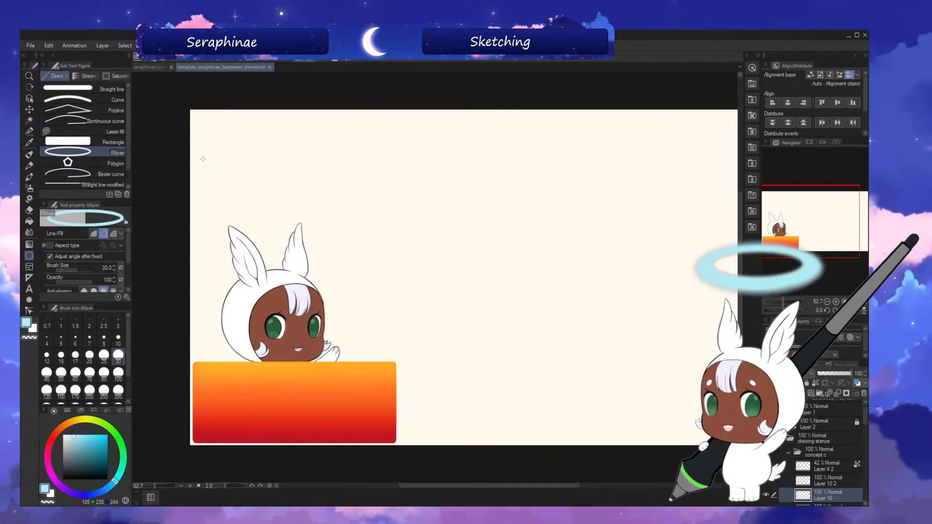
pyautogui.moveTo(204, 157); pyautogui.dragTo(369, 213)
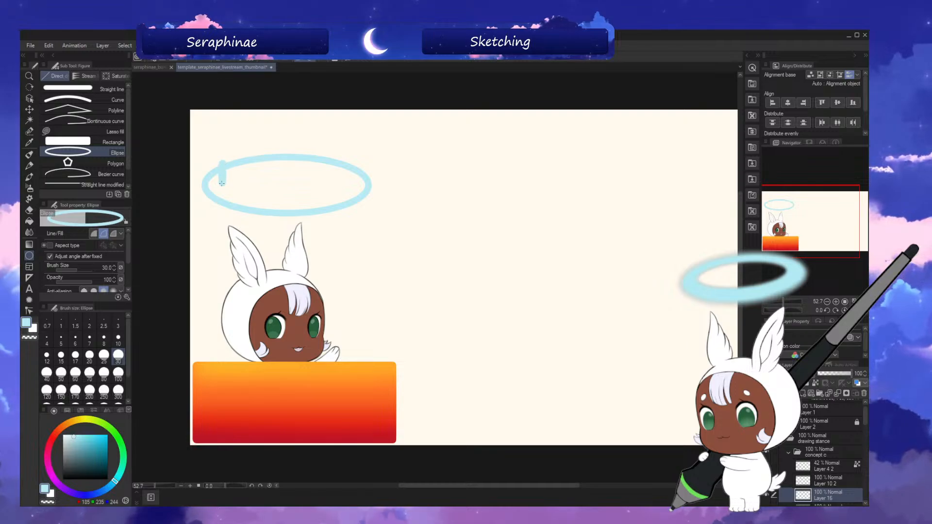
pyautogui.moveTo(222, 184); pyautogui.dragTo(348, 203)
pyautogui.hotkey('ctrl', 'z')
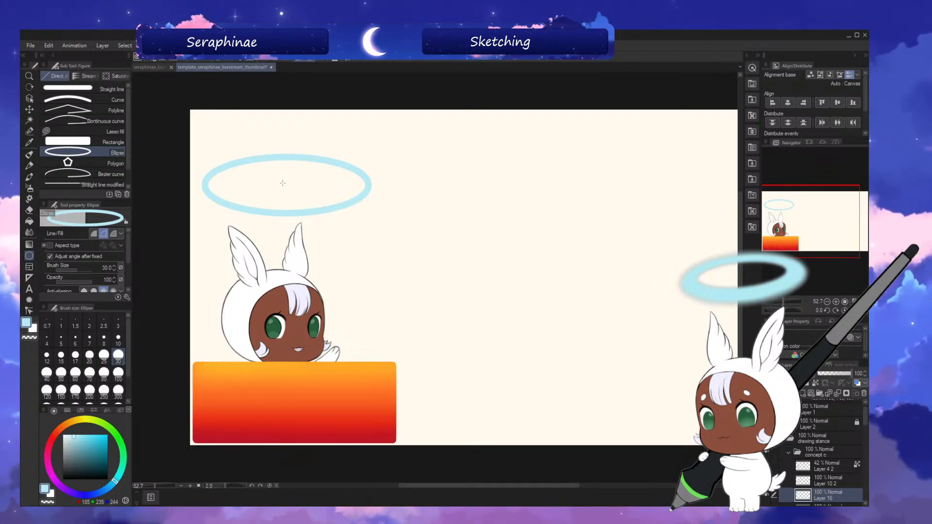
pyautogui.moveTo(219, 172); pyautogui.dragTo(348, 204)
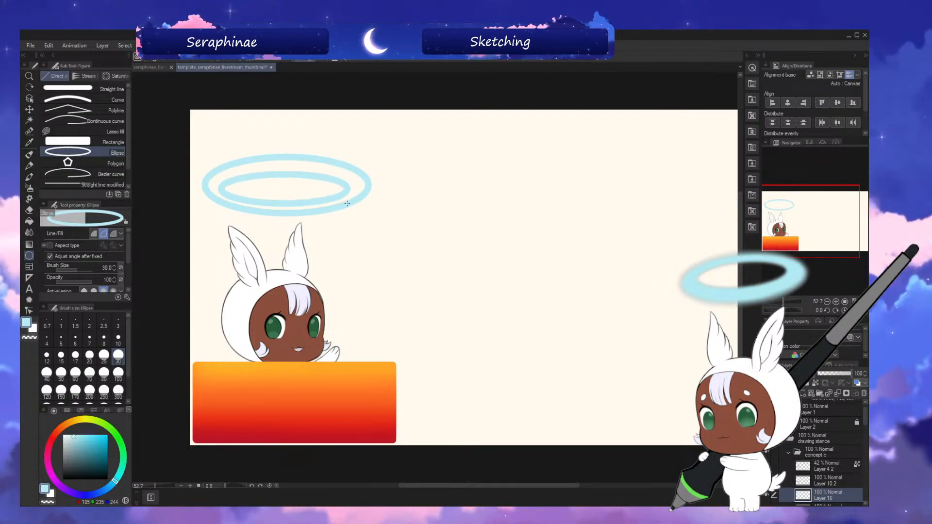
pyautogui.hotkey('ctrl', 'z')
# - Draw a smaller ellipse centred inside the halo outline and fill the ring between the two ellipses with the same light blue
pyautogui.moveTo(222, 165); pyautogui.dragTo(349, 199)
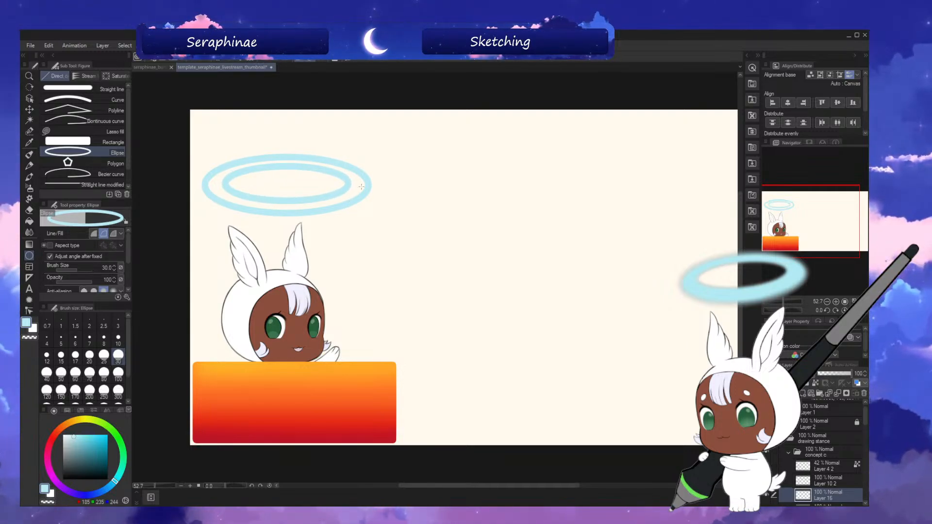
pyautogui.click(29, 221)
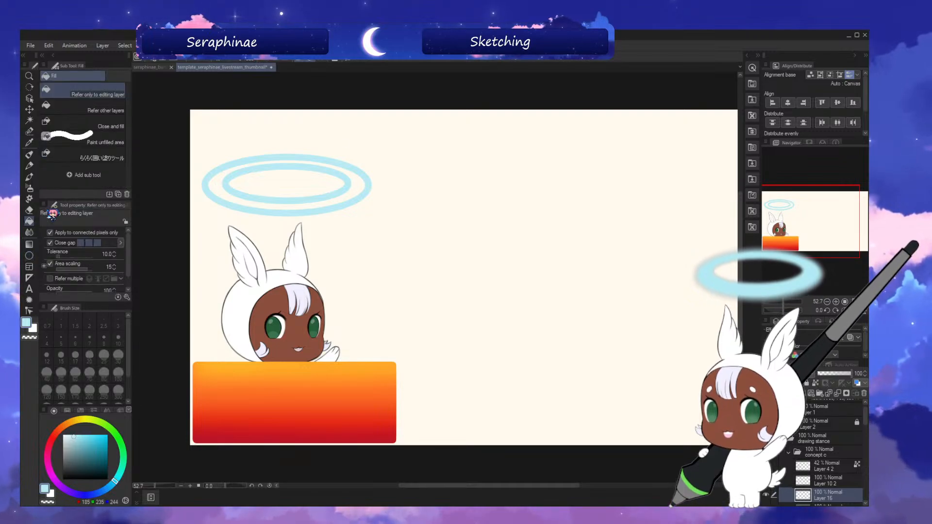
pyautogui.click(360, 183)
# - Scale the halo down to sit just above the ears and soften its edges with a blur filter
pyautogui.hotkey('ctrl', 't')
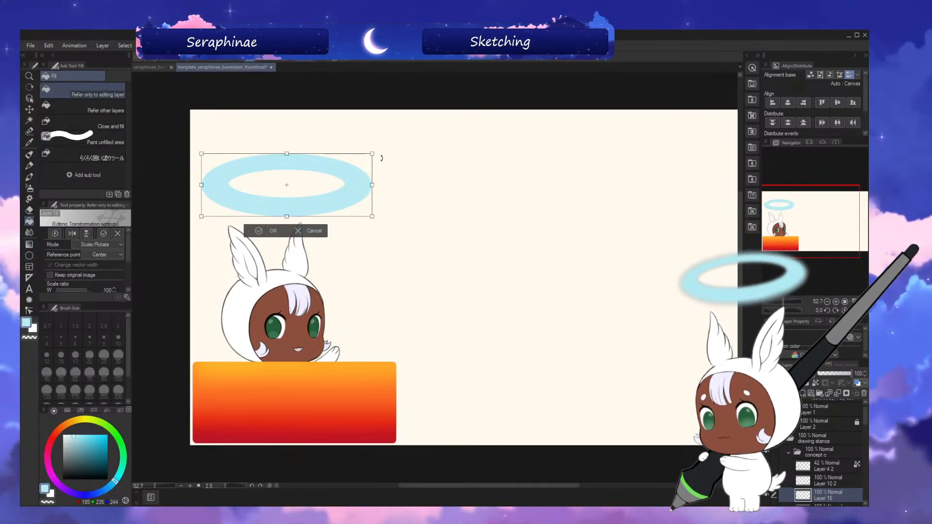
pyautogui.moveTo(372, 154); pyautogui.dragTo(334, 173)
pyautogui.click(257, 236)
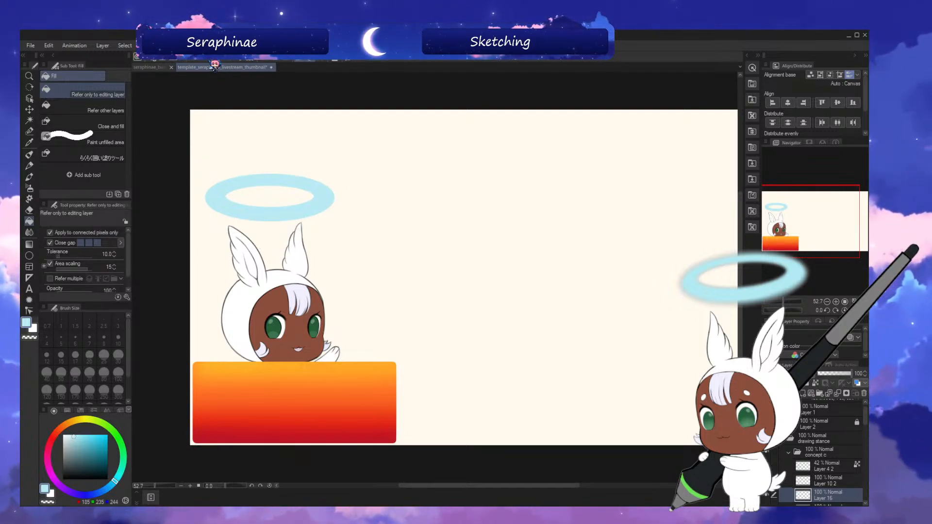
pyautogui.click(287, 82)
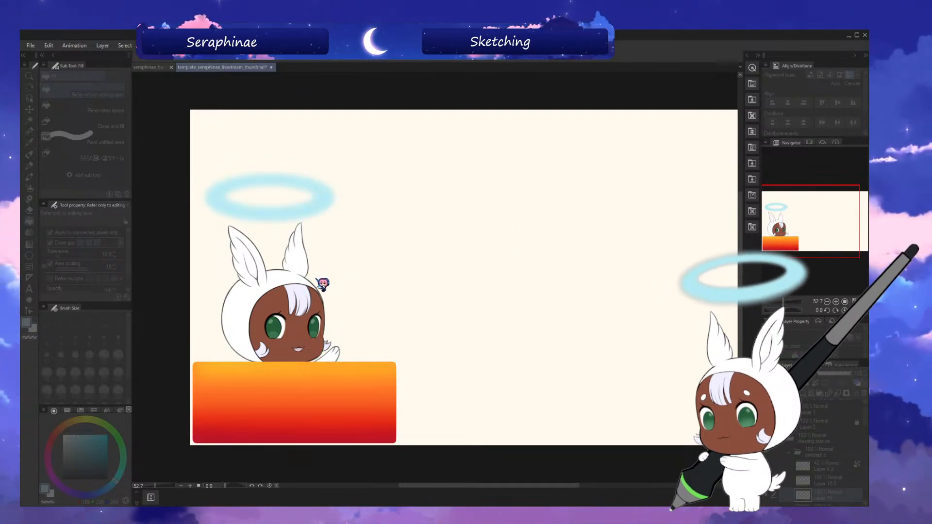
pyautogui.press('Return')
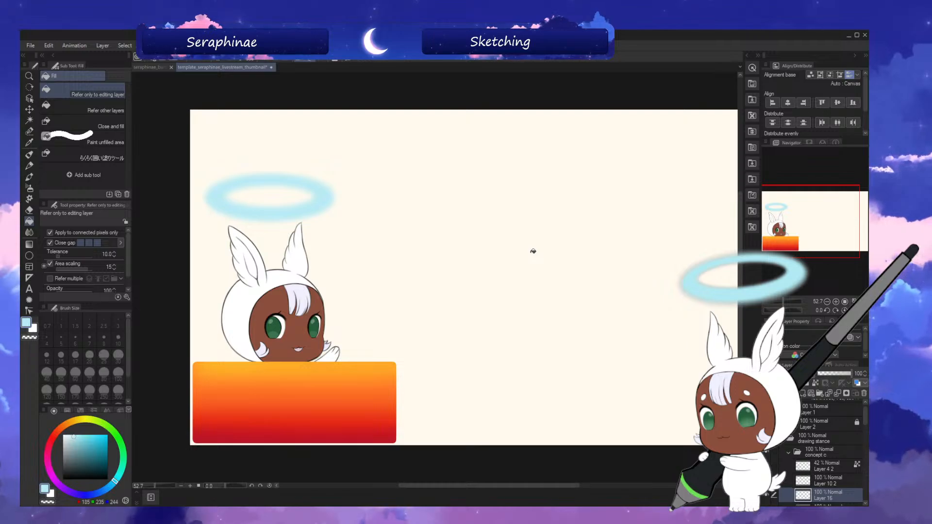
# - Switch to the Blur blending brush and reduce its size to 60
pyautogui.click(29, 232)
pyautogui.click(121, 96)
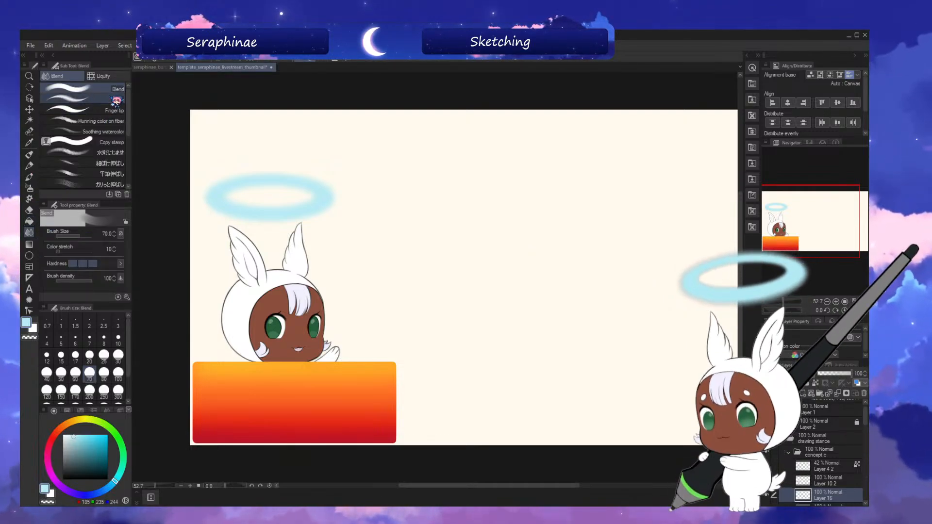
pyautogui.press('[')
pyautogui.press('[')
pyautogui.press('[')
pyautogui.press('[')
pyautogui.press('[')
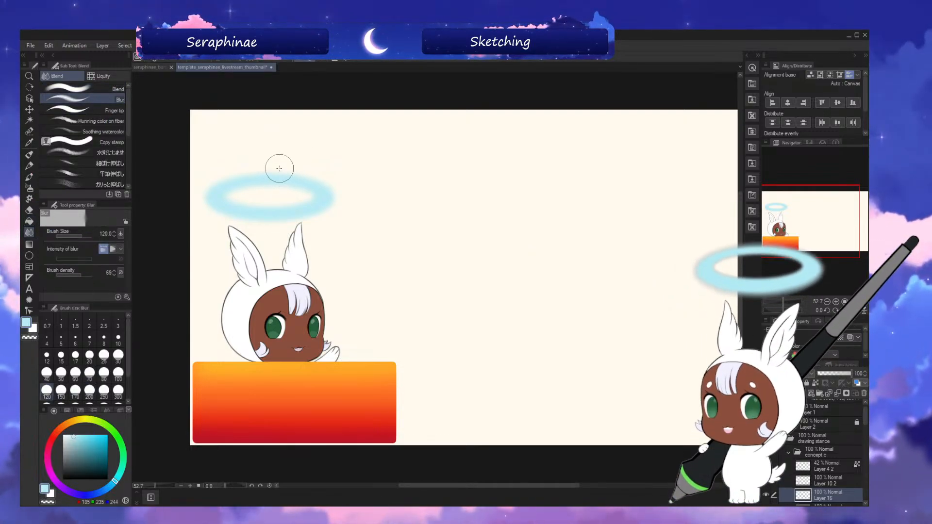
pyautogui.press('[')
pyautogui.press('[')
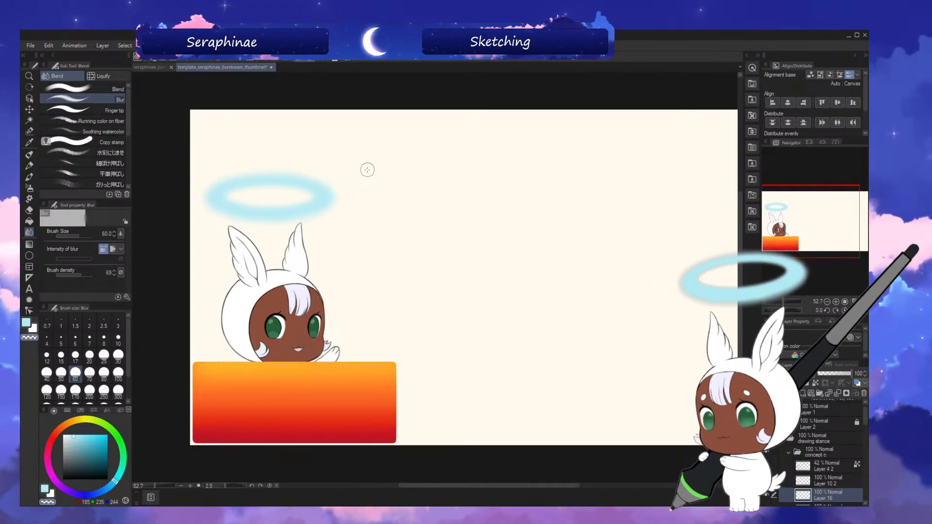
# - Check the character against the red LOVE-and-roses background image by briefly showing its layer, and save the thumbnail document
pyautogui.moveTo(866, 428); pyautogui.dragTo(867, 441)
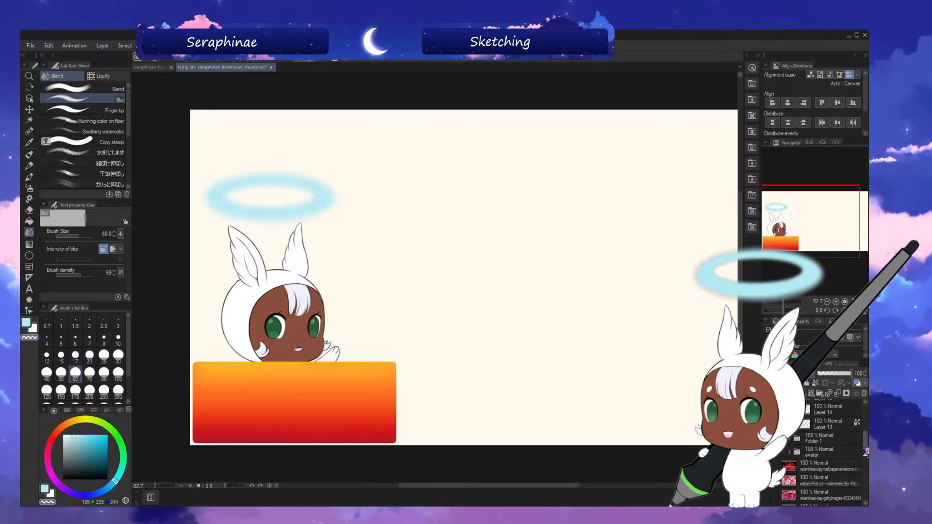
pyautogui.click(768, 469)
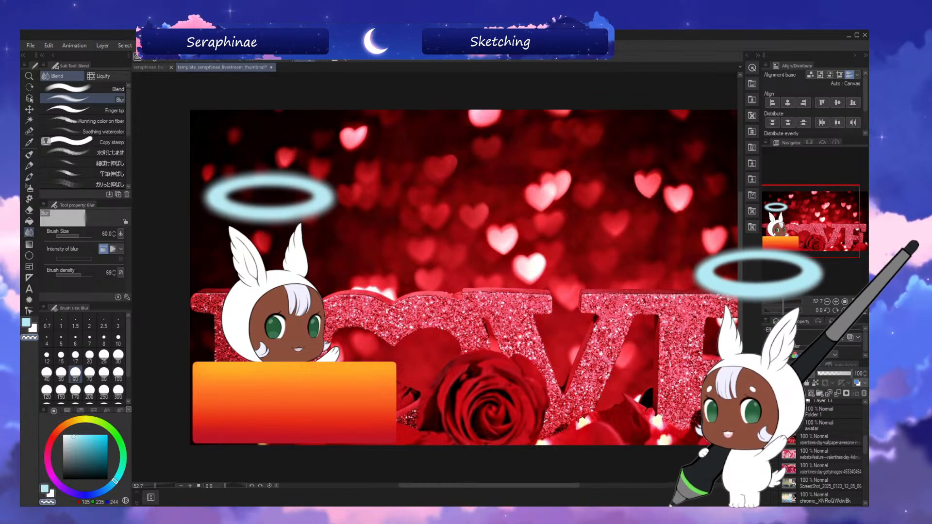
pyautogui.click(768, 469)
pyautogui.hotkey('ctrl', '0')
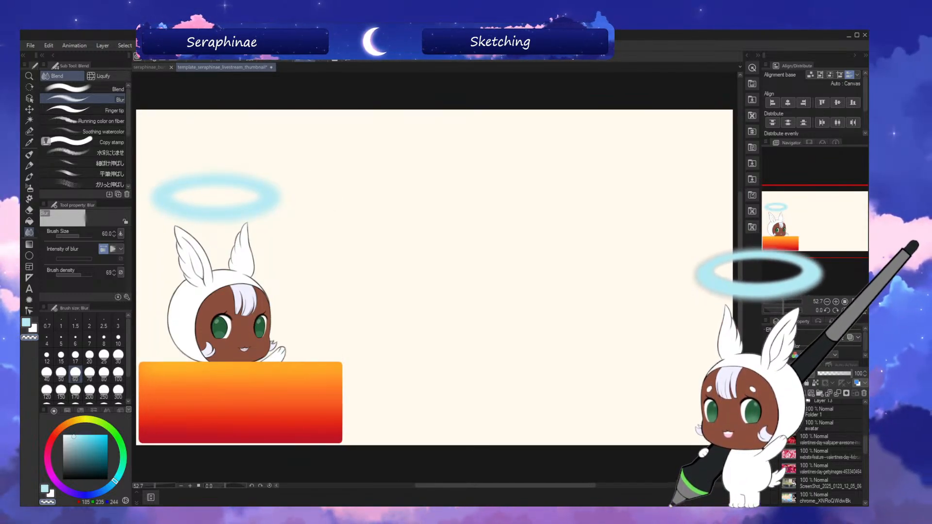
pyautogui.hotkey('ctrl', 's')
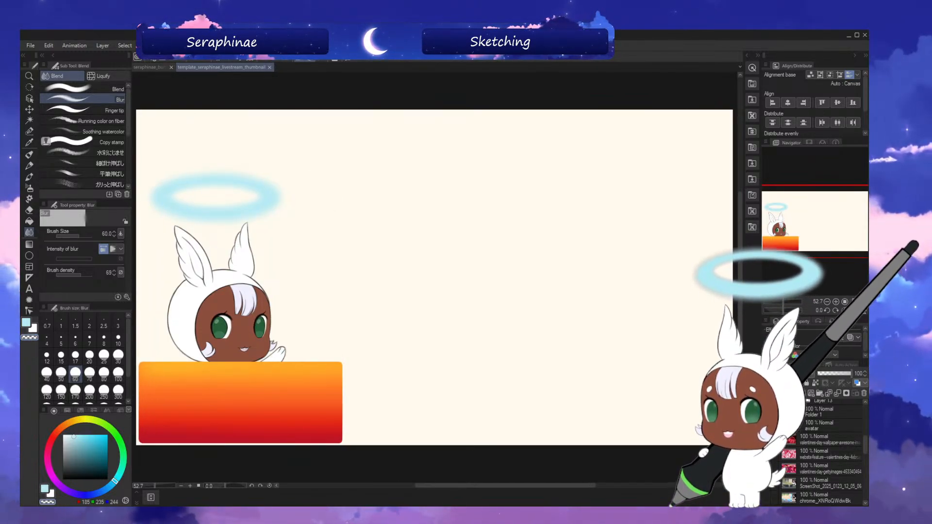